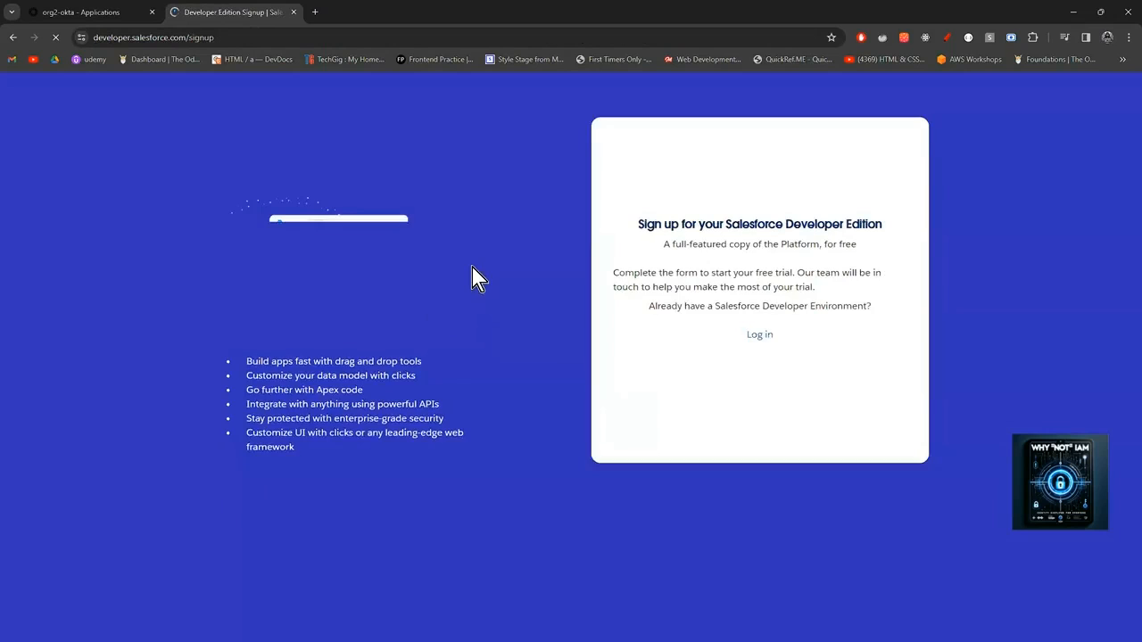
With the Developer Edition signup form loaded, open a second, blank browser tab beside it.
{"action": "left_click", "coordinate": [649, 354]}
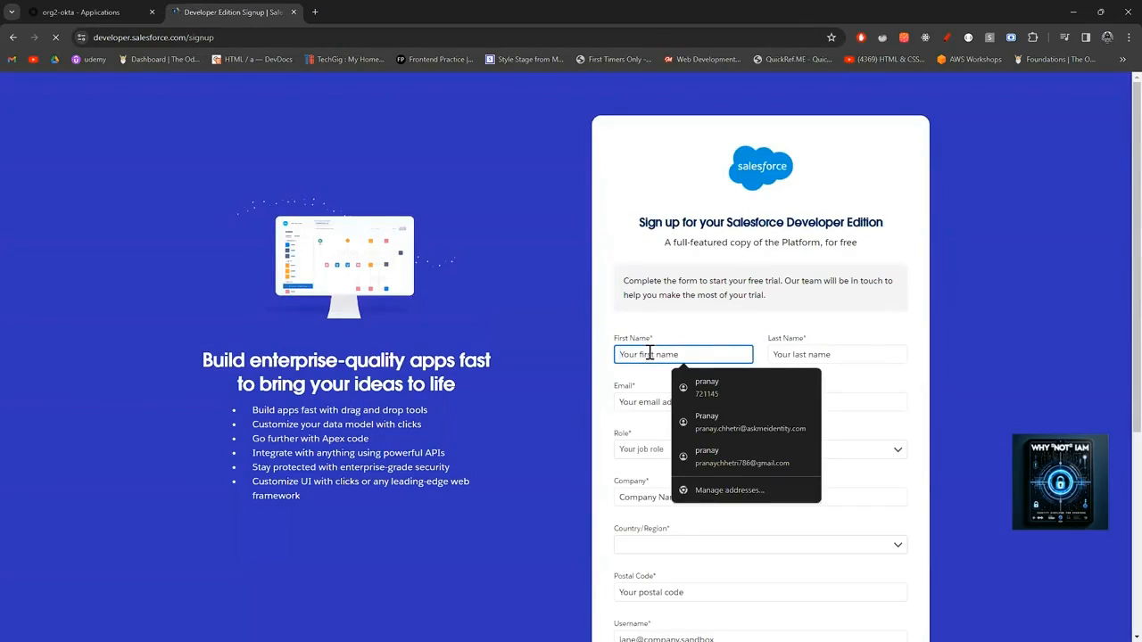
{"action": "left_click", "coordinate": [230, 37]}
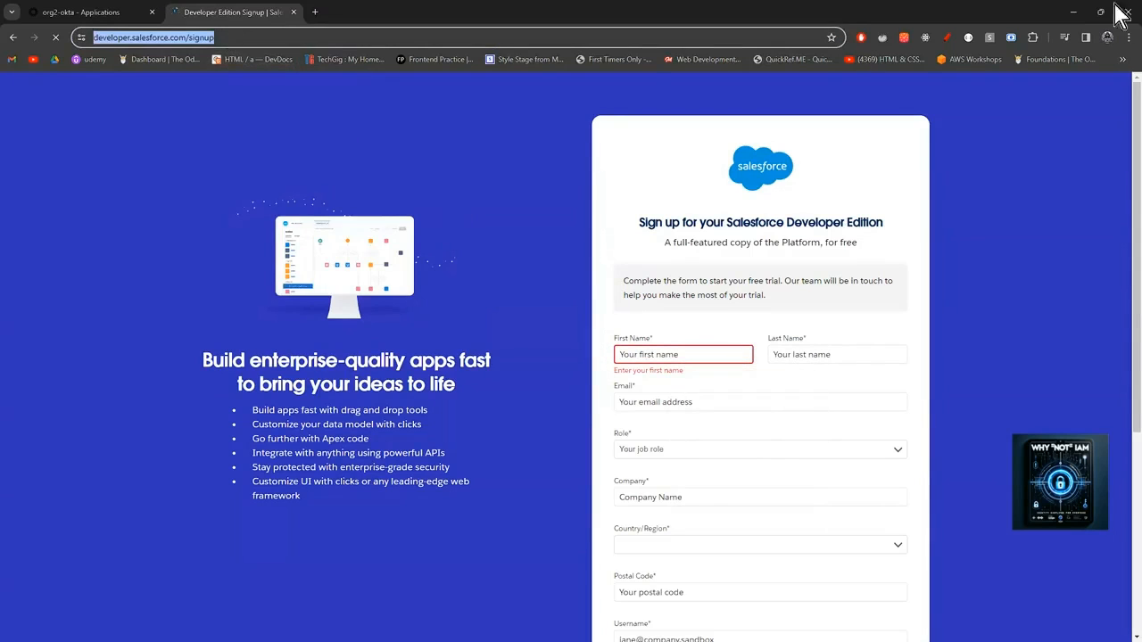
{"action": "key", "text": "alt+Tab"}
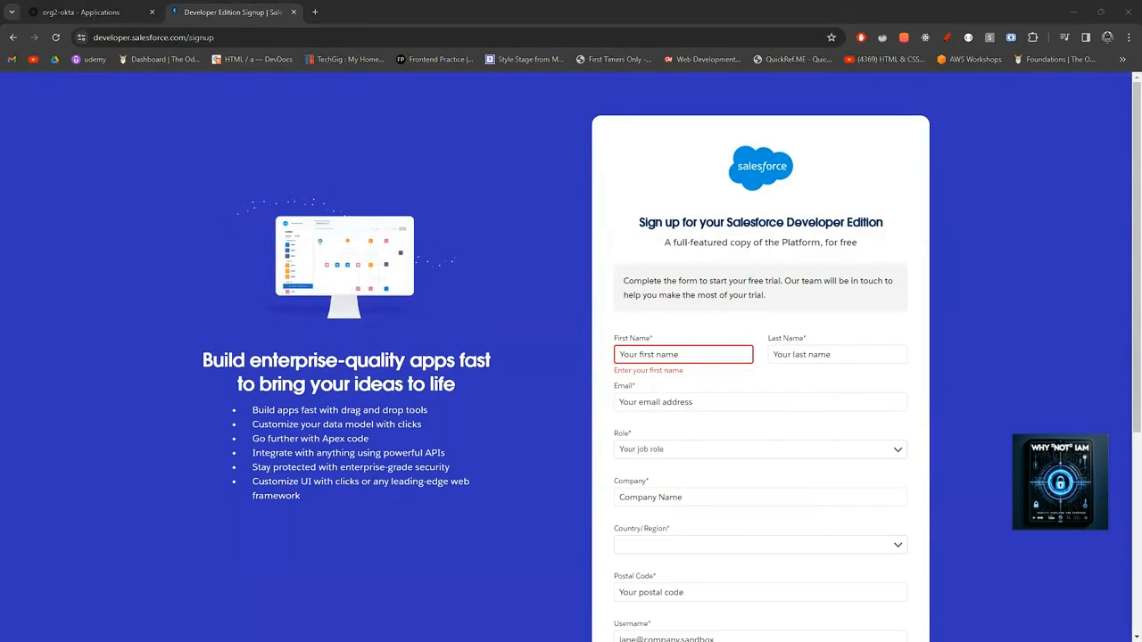
{"action": "left_click", "coordinate": [317, 13]}
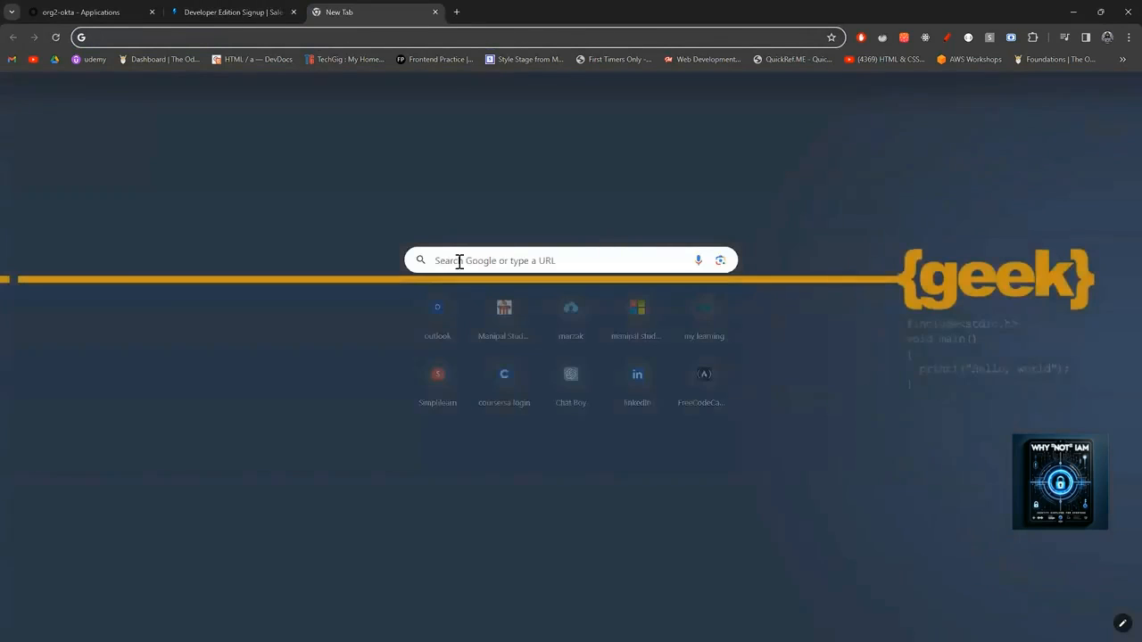
Load mailinator.com in the new tab, then return to the Developer Edition Signup tab.
{"action": "left_click", "coordinate": [457, 261]}
{"action": "type", "text": "mailinator"}
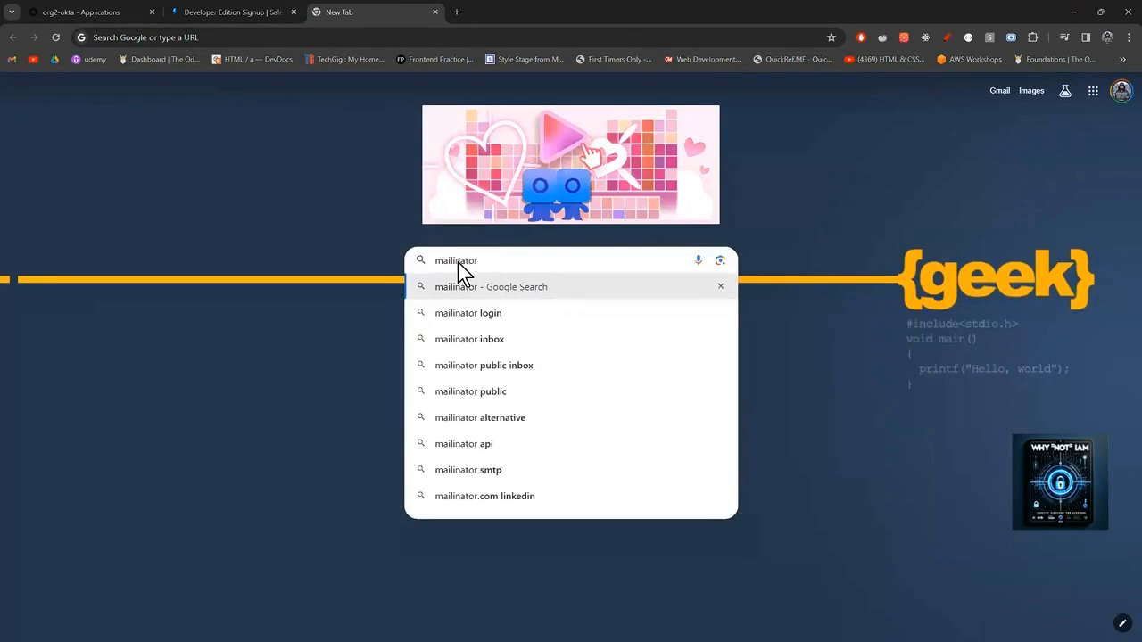
{"action": "type", "text": ".com"}
{"action": "key", "text": "Return"}
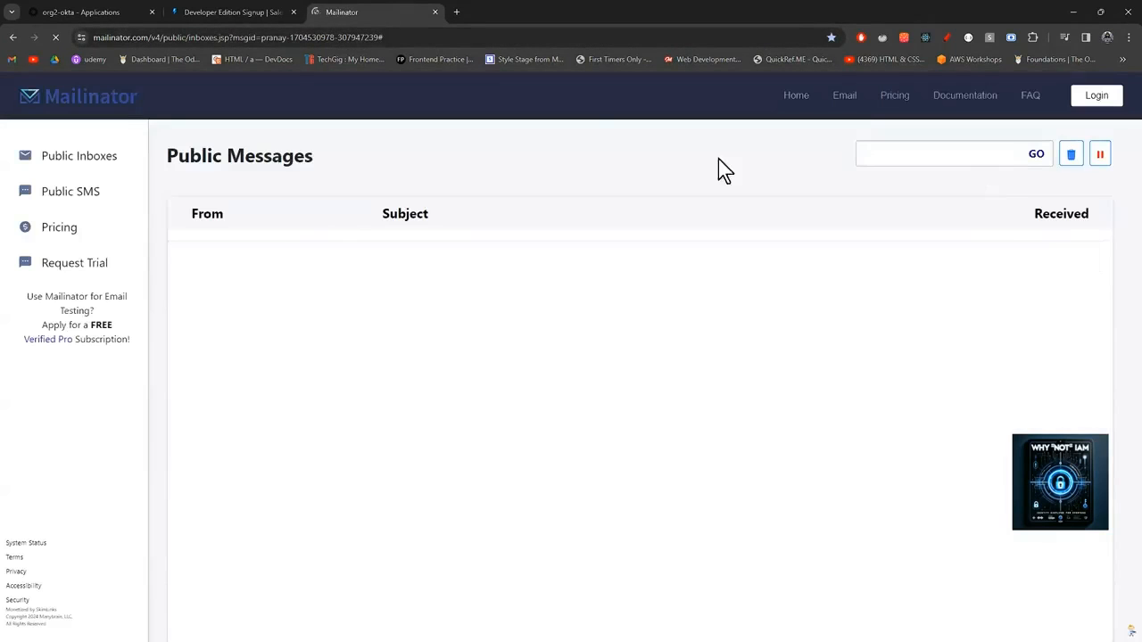
{"action": "left_click", "coordinate": [223, 19]}
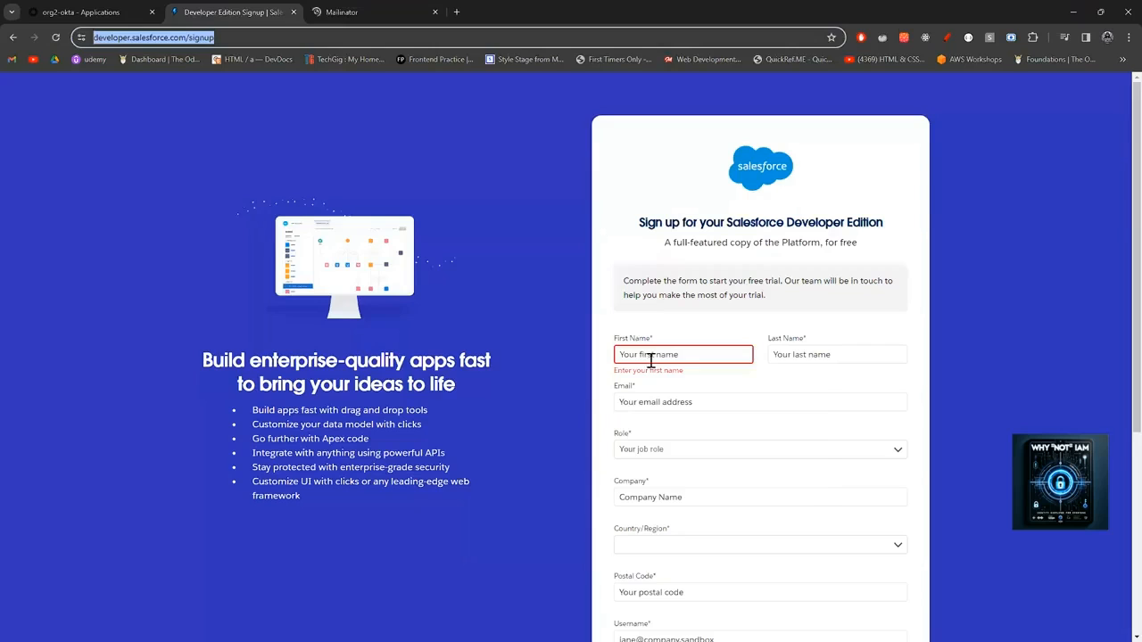
Enter first name IAM, last name Admin, and a mailinator.com e-mail address, correcting a typo.
{"action": "left_click", "coordinate": [651, 356]}
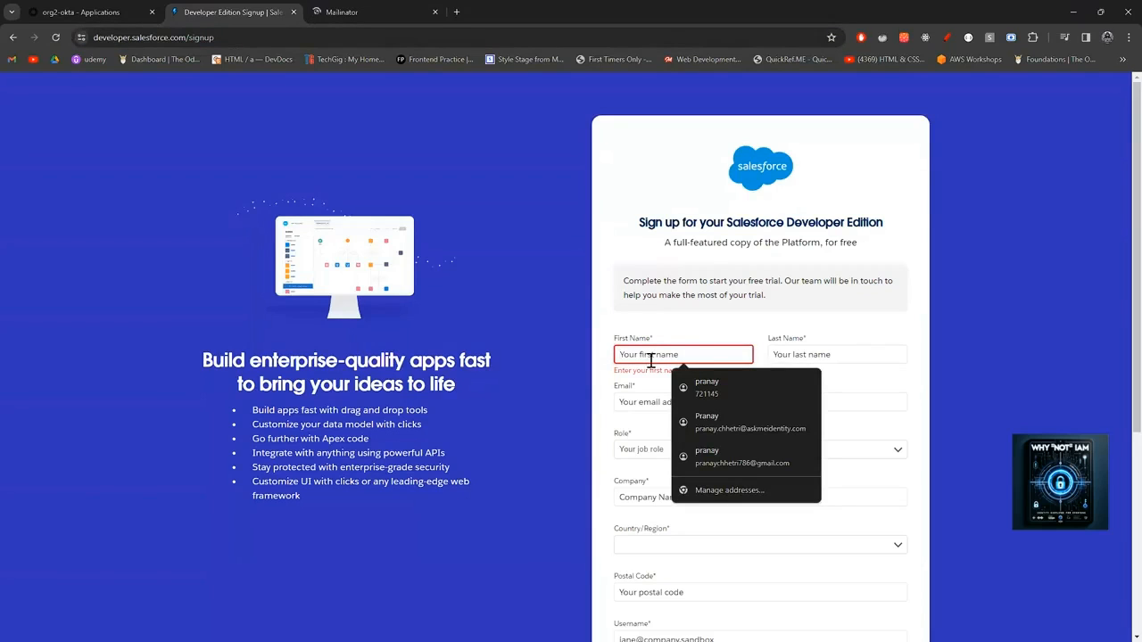
{"action": "type", "text": "IAM"}
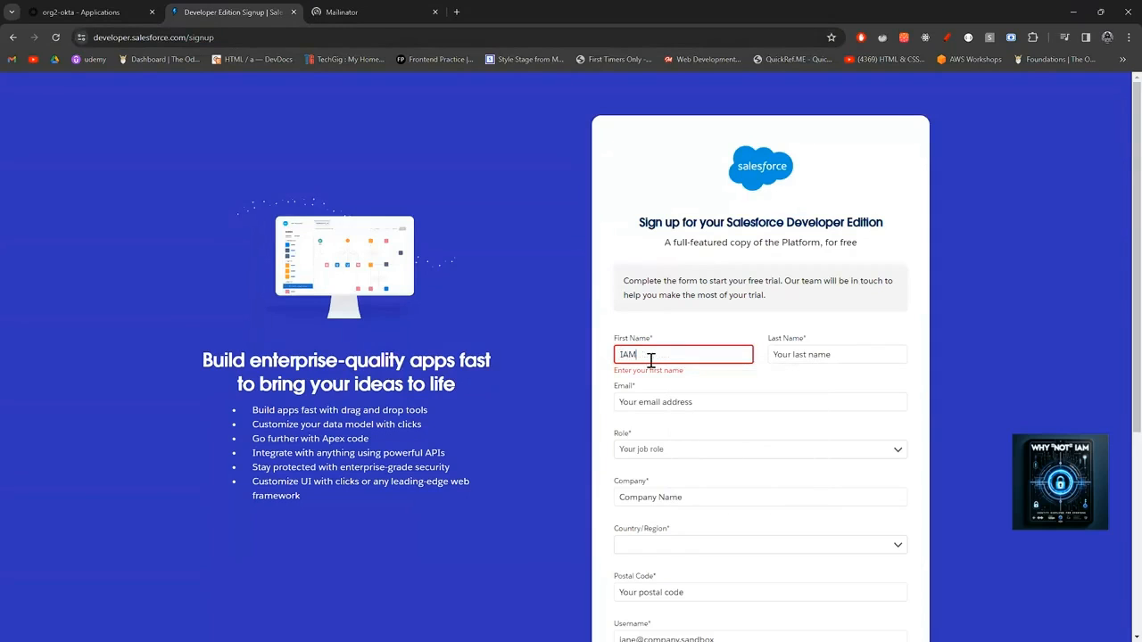
{"action": "left_click", "coordinate": [814, 357]}
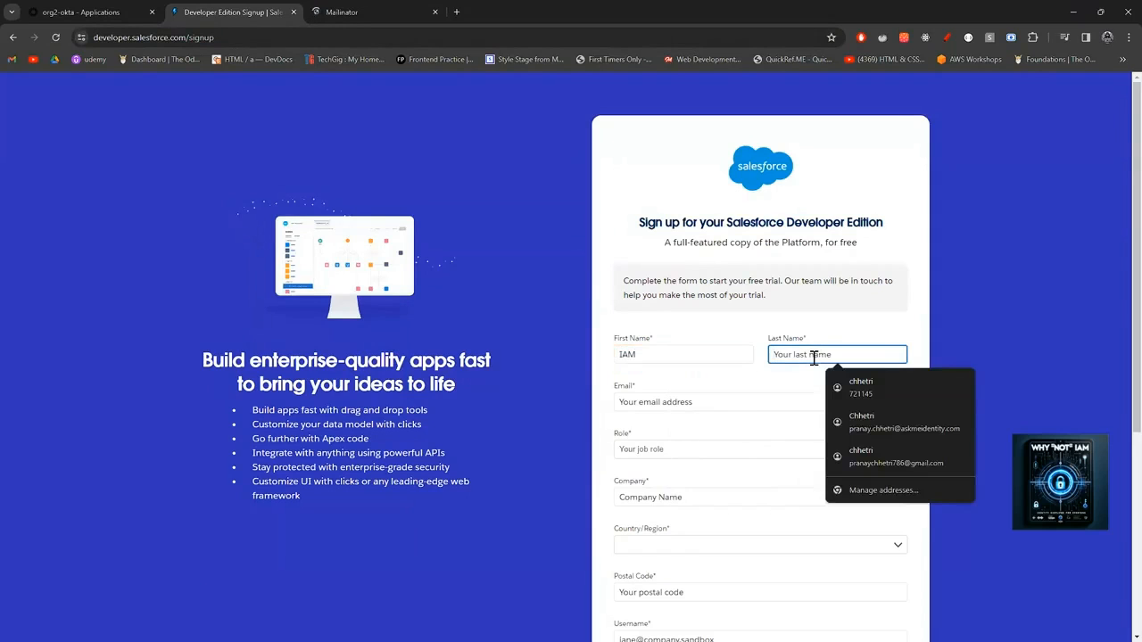
{"action": "type", "text": "Admin"}
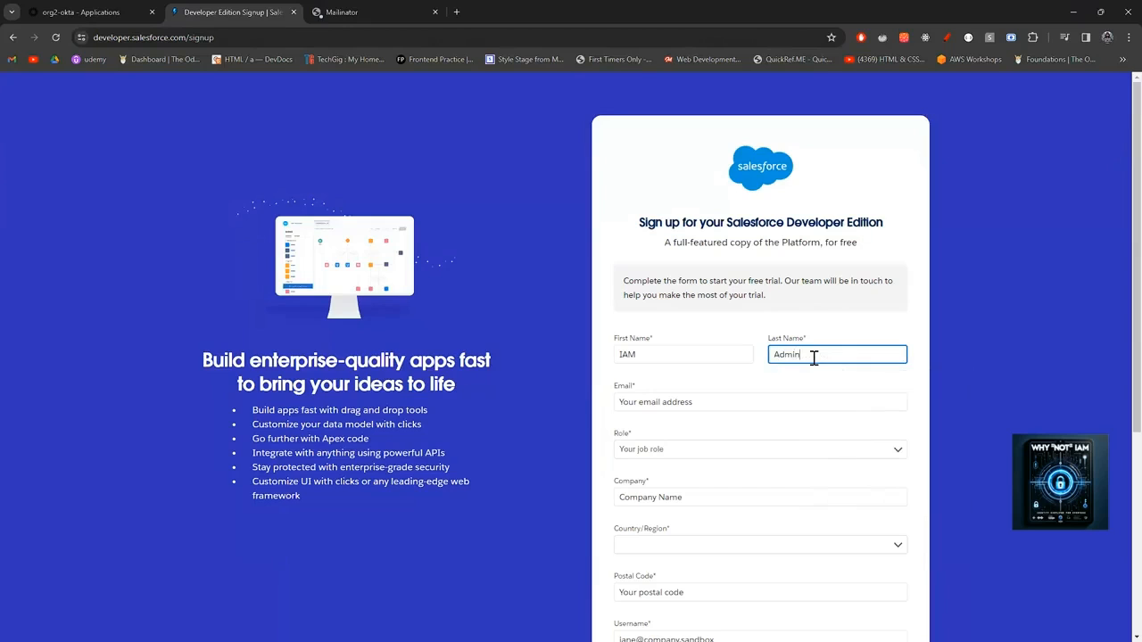
{"action": "left_click", "coordinate": [746, 404]}
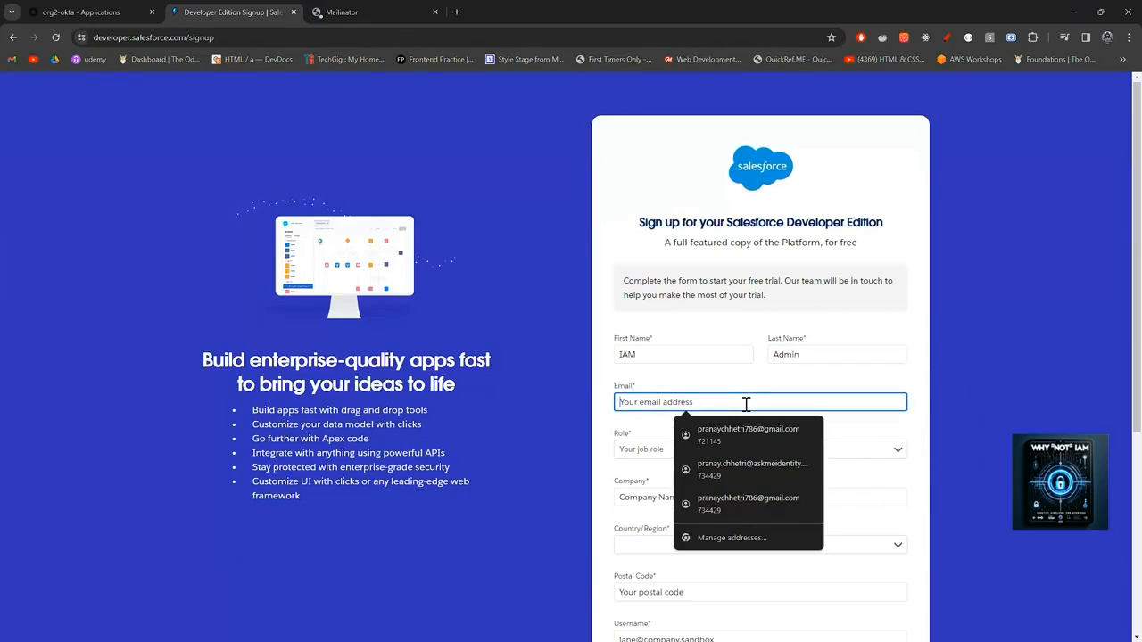
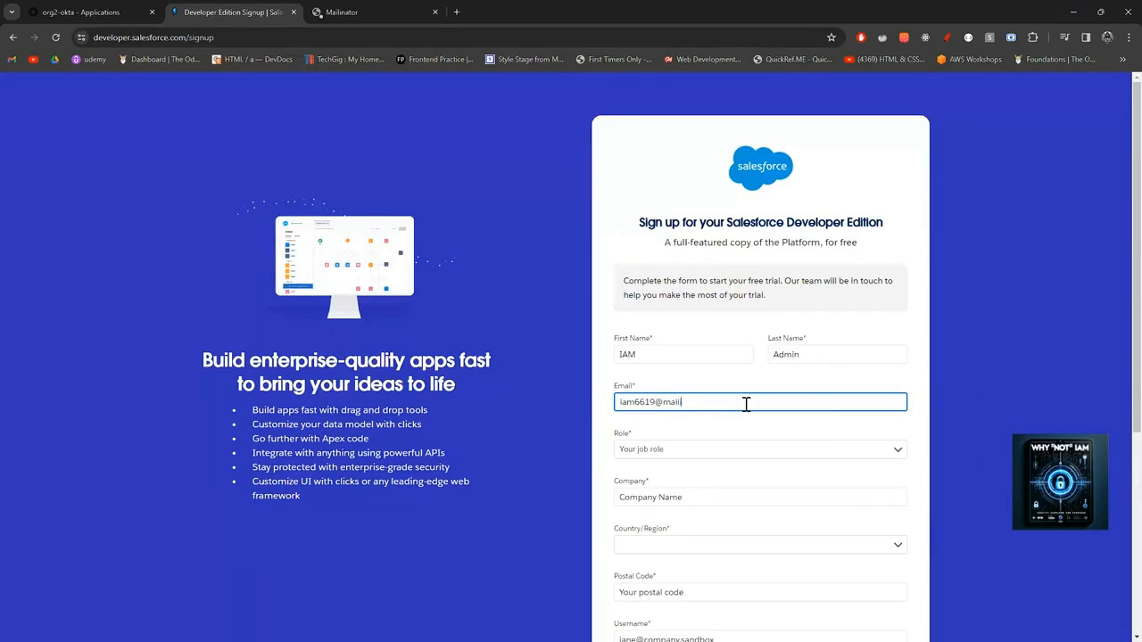
Set Role to Developer, Company to mius, and Country/Region to Azerbaijan.
{"action": "scroll", "coordinate": [740, 422], "scroll_direction": "down", "scroll_amount": 1}
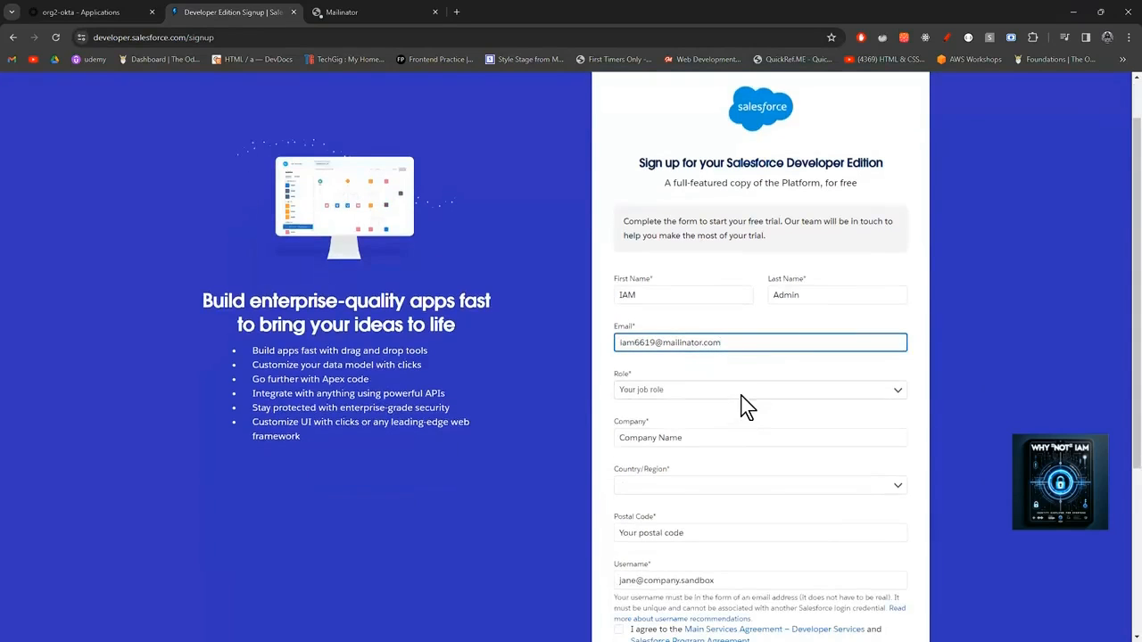
{"action": "left_click", "coordinate": [740, 396]}
{"action": "left_click", "coordinate": [674, 416]}
{"action": "left_click", "coordinate": [680, 439]}
{"action": "type", "text": "mius"}
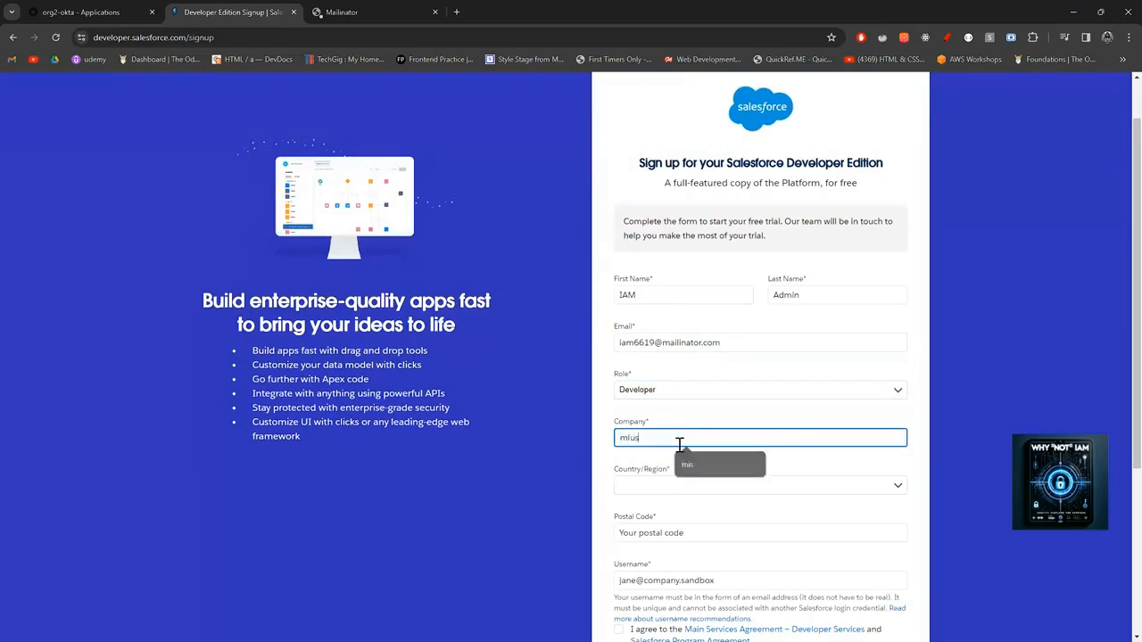
{"action": "left_click", "coordinate": [683, 486]}
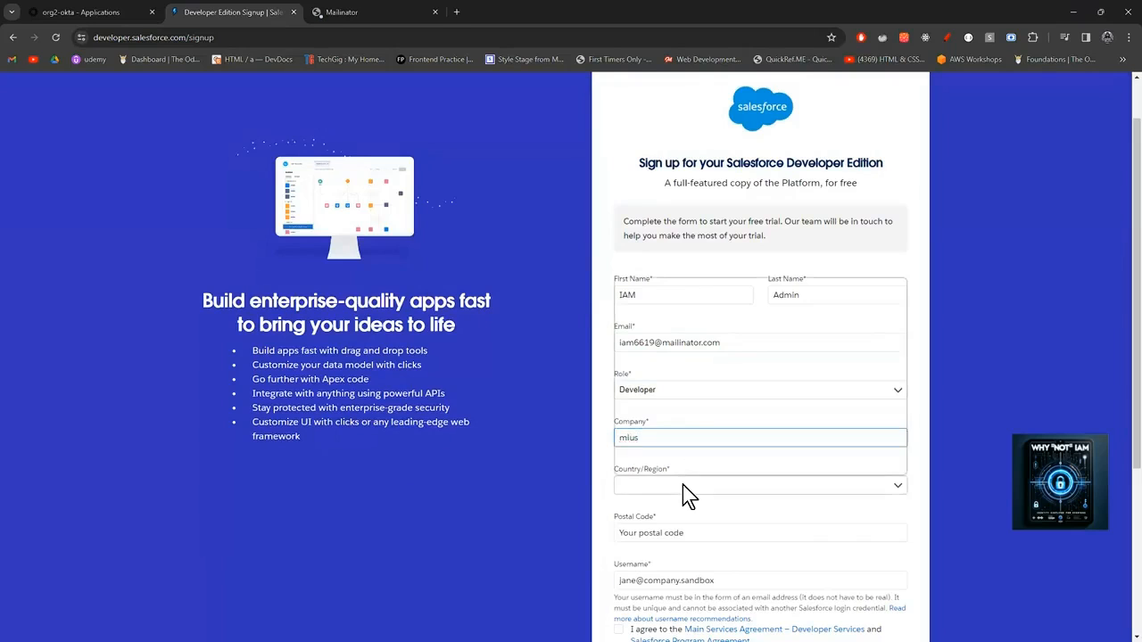
{"action": "left_click", "coordinate": [675, 440]}
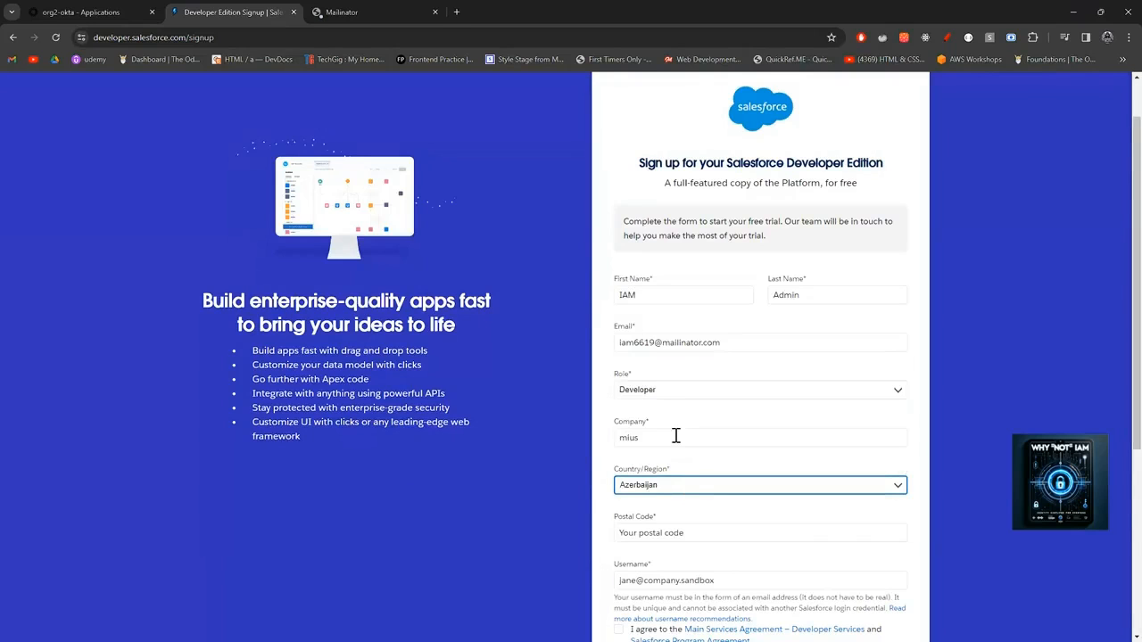
Accept the saved postal code, enter the Mailinator address as username, and accept the service agreements.
{"action": "scroll", "coordinate": [686, 446], "scroll_direction": "down", "scroll_amount": 2}
{"action": "left_click", "coordinate": [690, 416]}
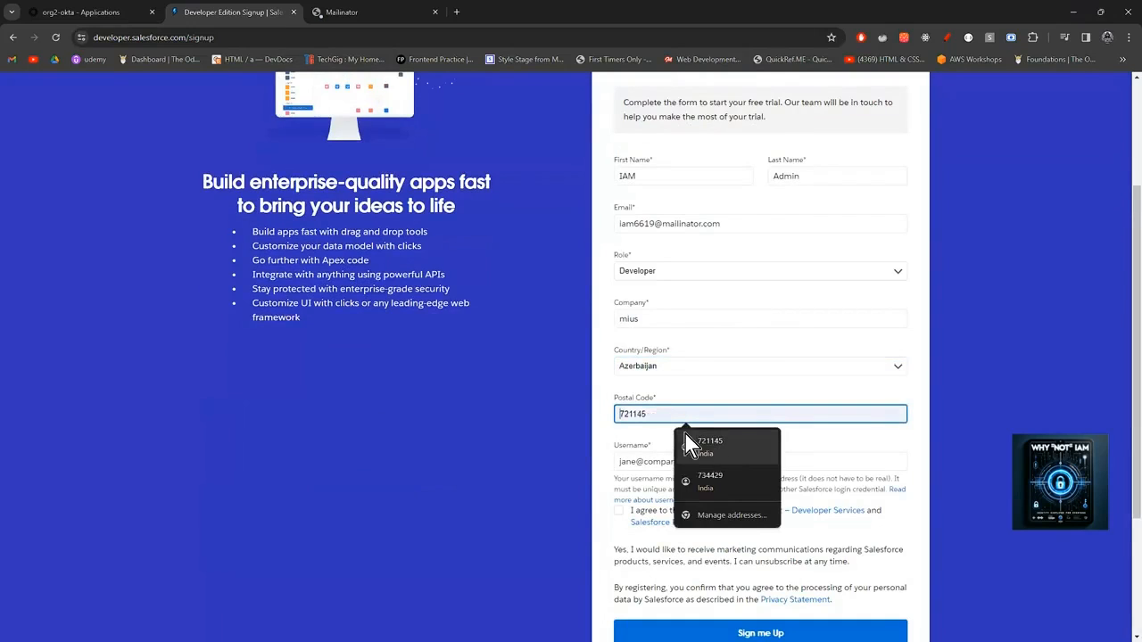
{"action": "left_click", "coordinate": [728, 450]}
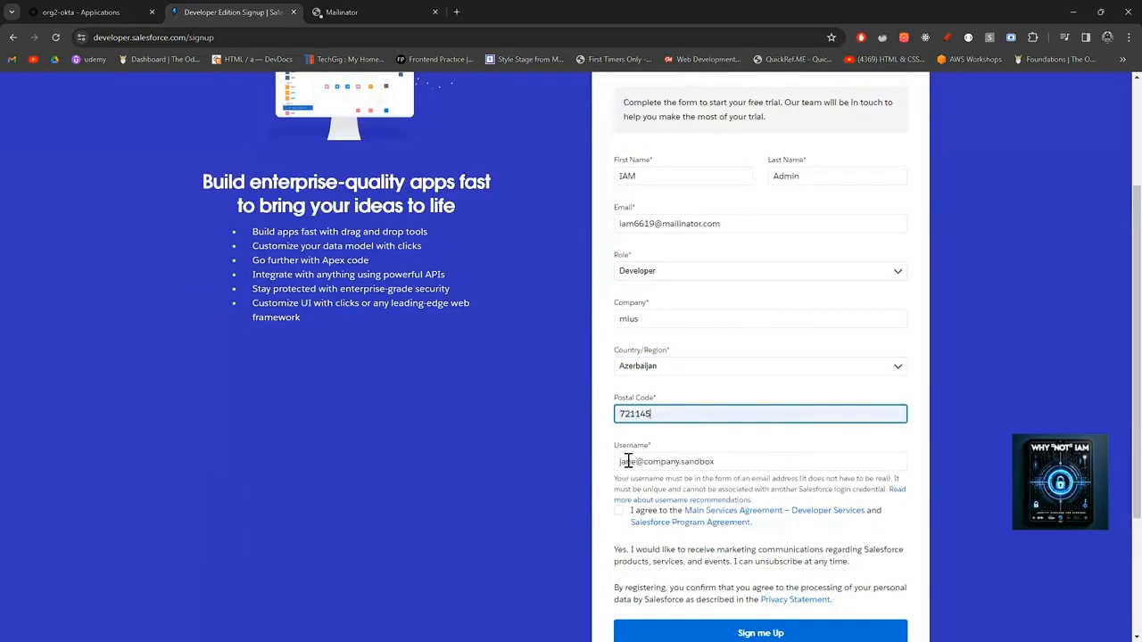
{"action": "left_click", "coordinate": [720, 462]}
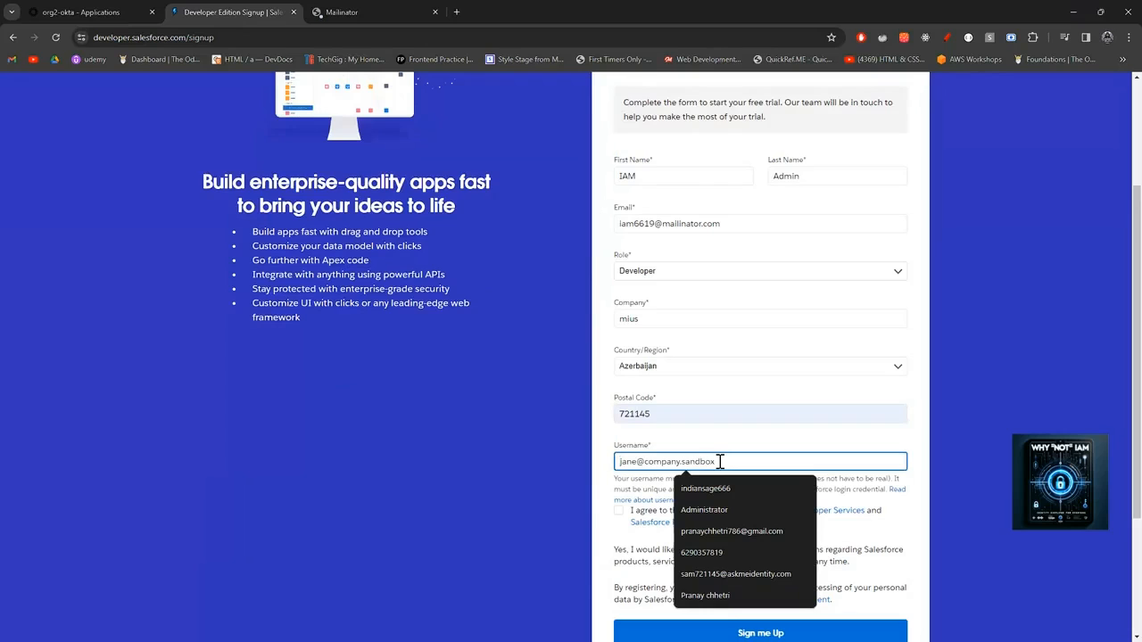
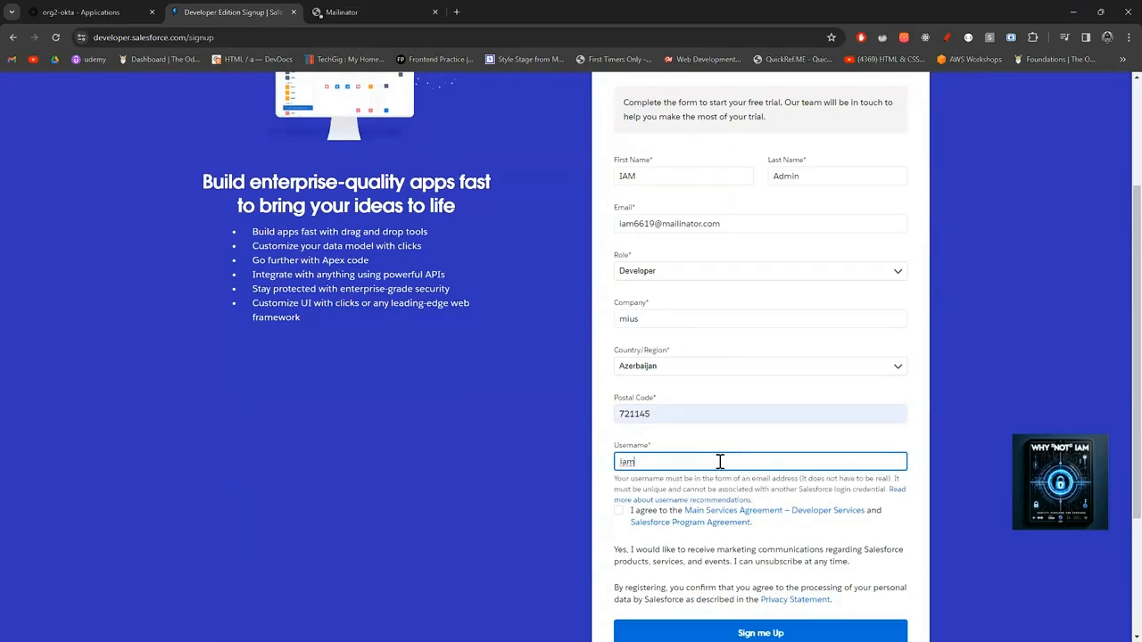
{"action": "left_click", "coordinate": [619, 510]}
{"action": "scroll", "coordinate": [624, 513], "scroll_direction": "down", "scroll_amount": 2}
Submit the completed signup form with Sign me Up and review the result.
{"action": "left_click", "coordinate": [694, 523]}
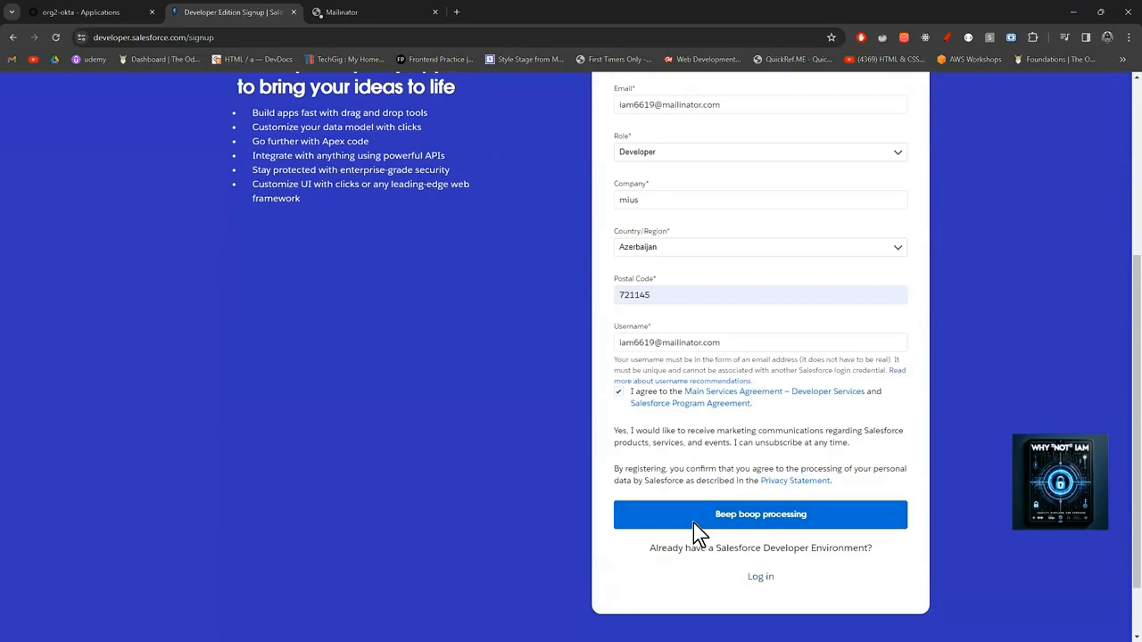
{"action": "scroll", "coordinate": [697, 416], "scroll_direction": "up", "scroll_amount": 2}
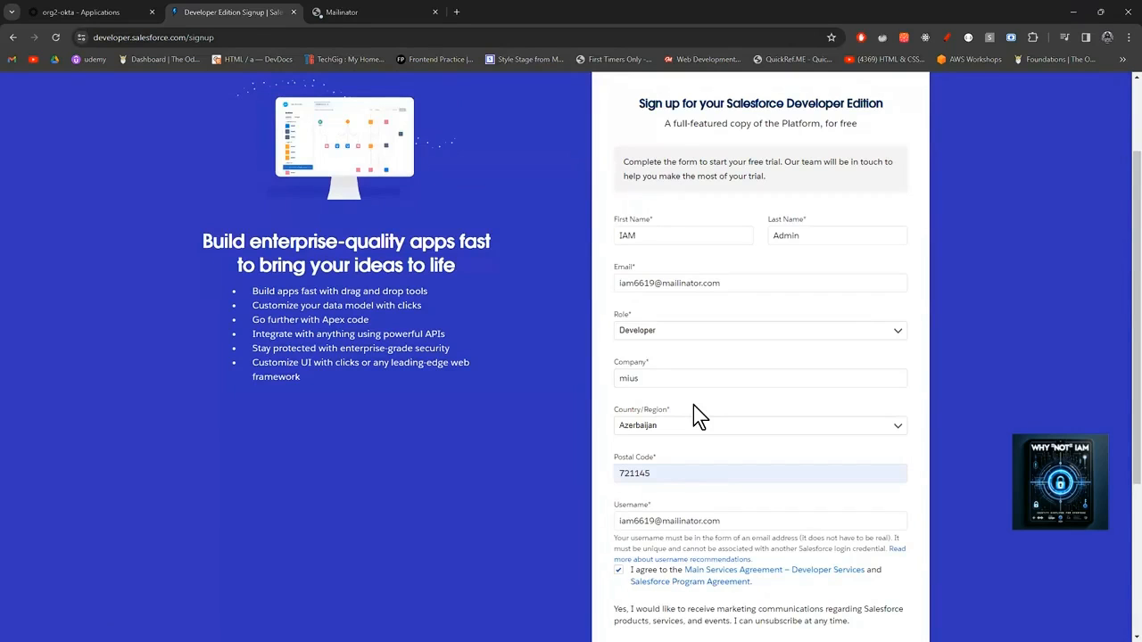
{"action": "scroll", "coordinate": [699, 416], "scroll_direction": "down", "scroll_amount": 1}
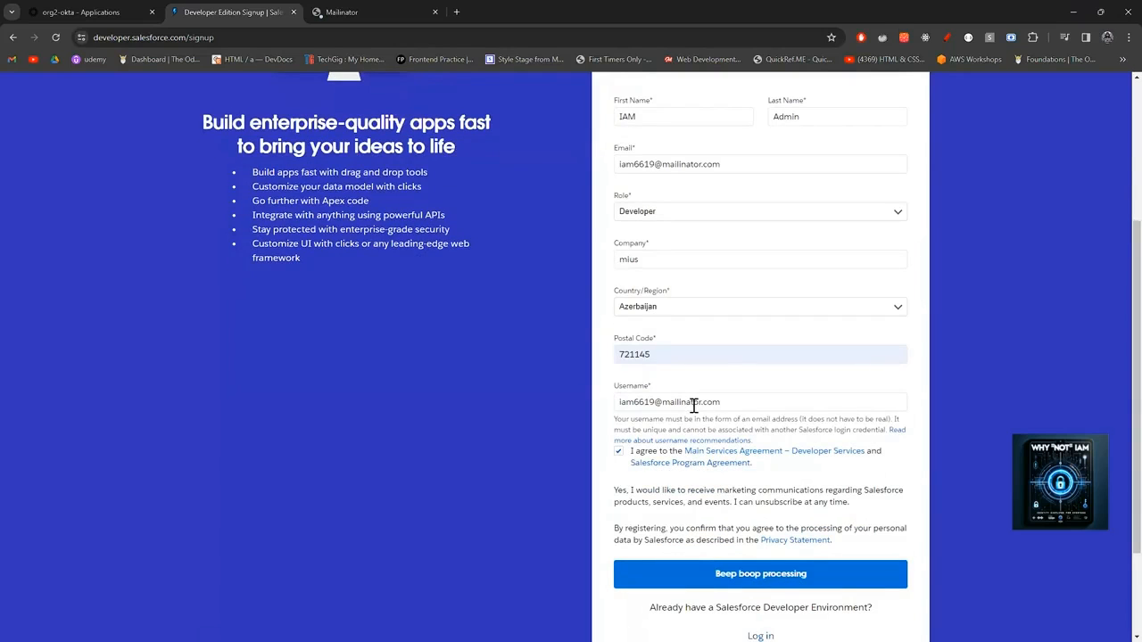
{"action": "scroll", "coordinate": [693, 406], "scroll_direction": "down", "scroll_amount": 1}
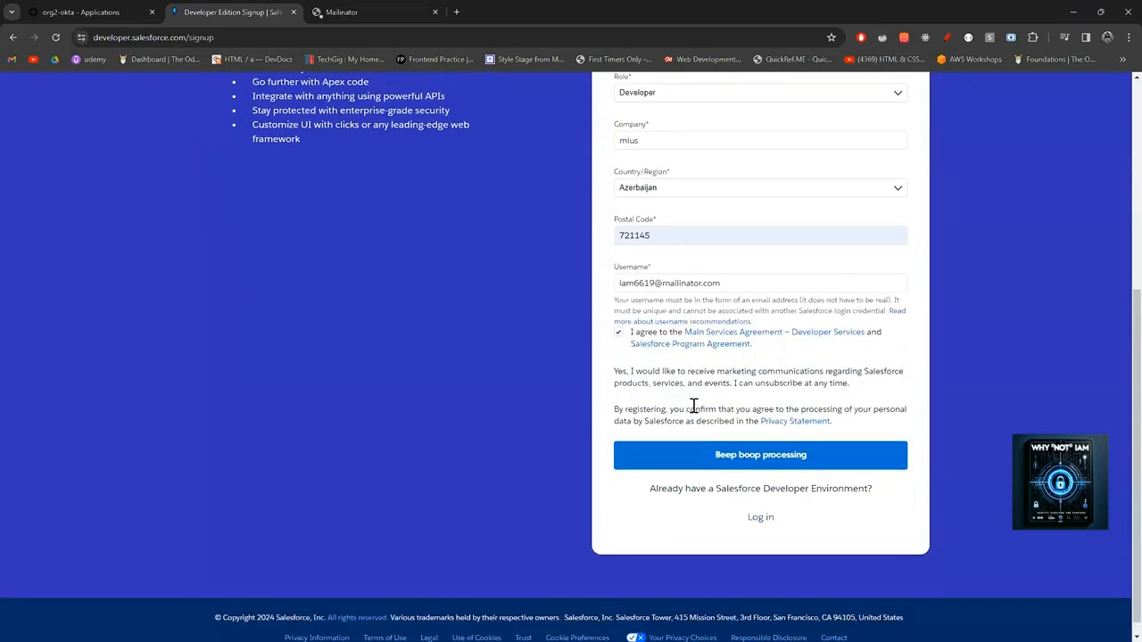
{"action": "scroll", "coordinate": [810, 296], "scroll_direction": "up", "scroll_amount": 3}
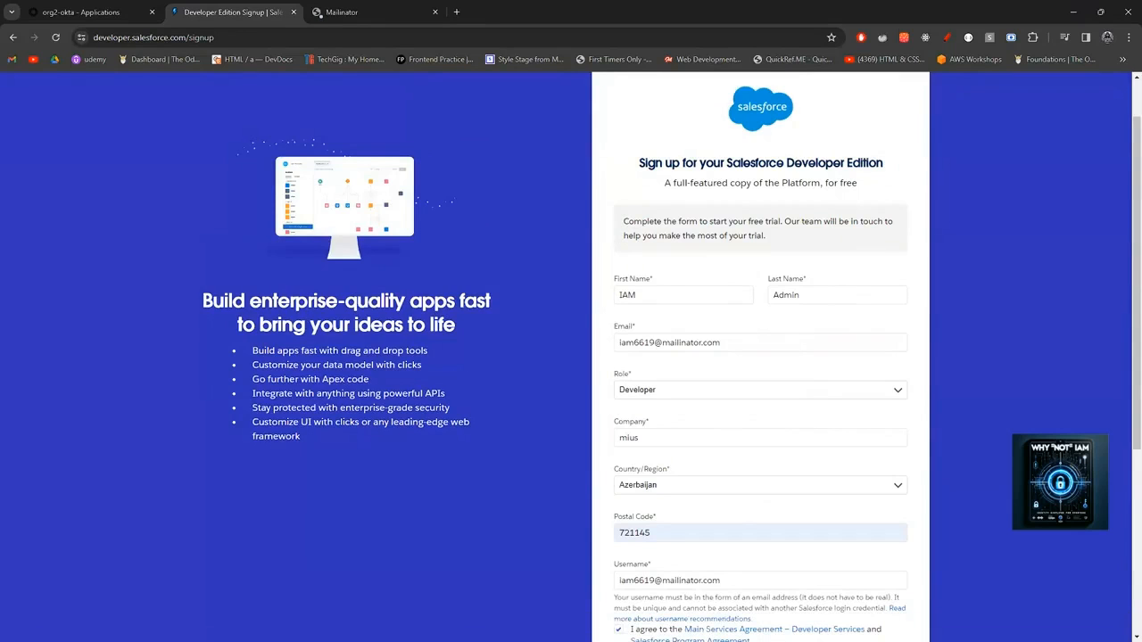
{"action": "scroll", "coordinate": [943, 527], "scroll_direction": "down", "scroll_amount": 2}
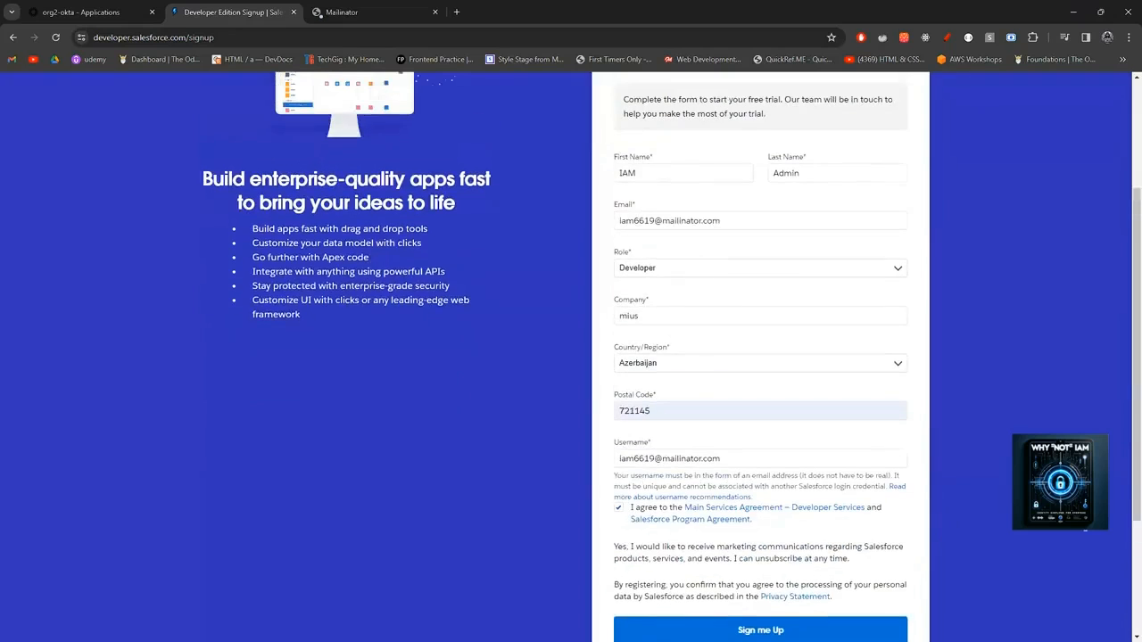
Resubmit the form, note the username-already-used error, and select the e-mail prefix.
{"action": "key", "text": "alt+Tab"}
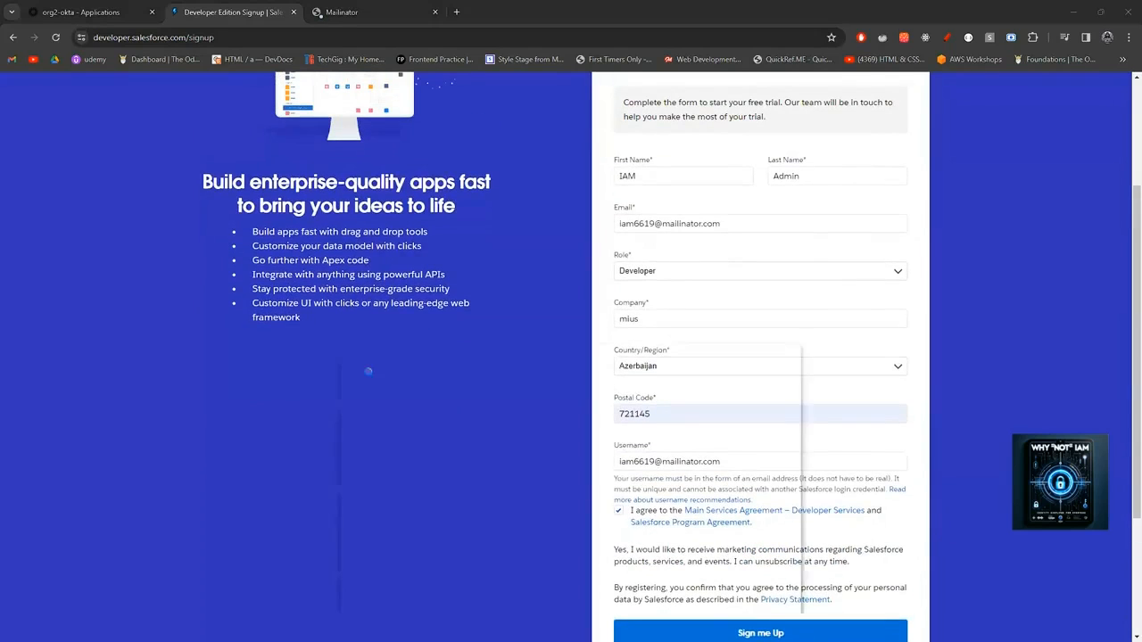
{"action": "scroll", "coordinate": [765, 471], "scroll_direction": "down", "scroll_amount": 2}
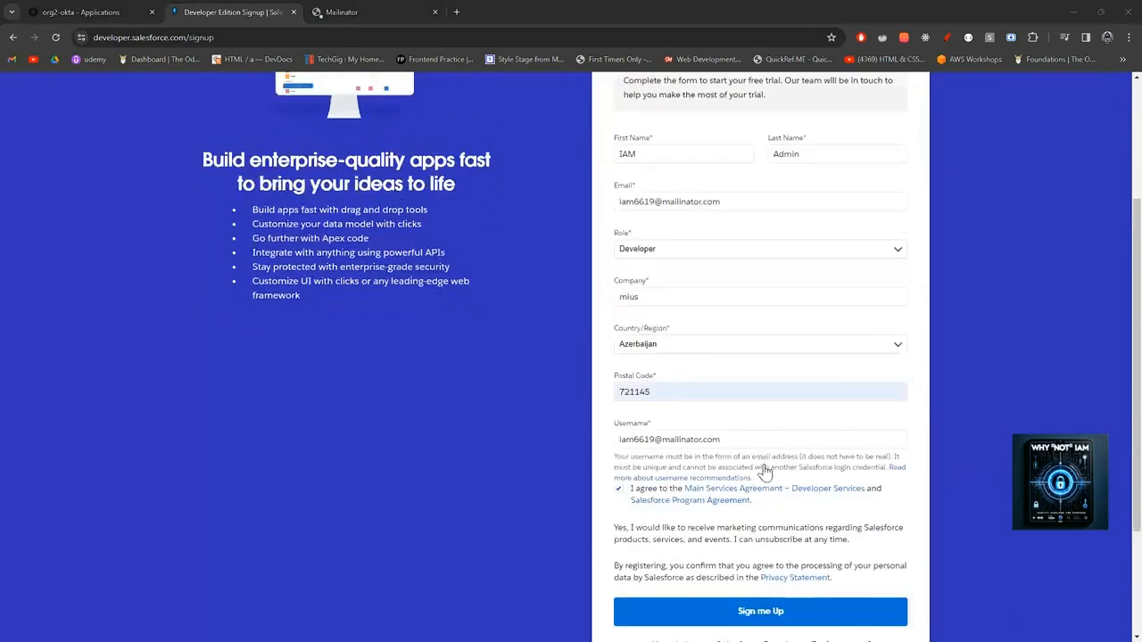
{"action": "left_click", "coordinate": [782, 517]}
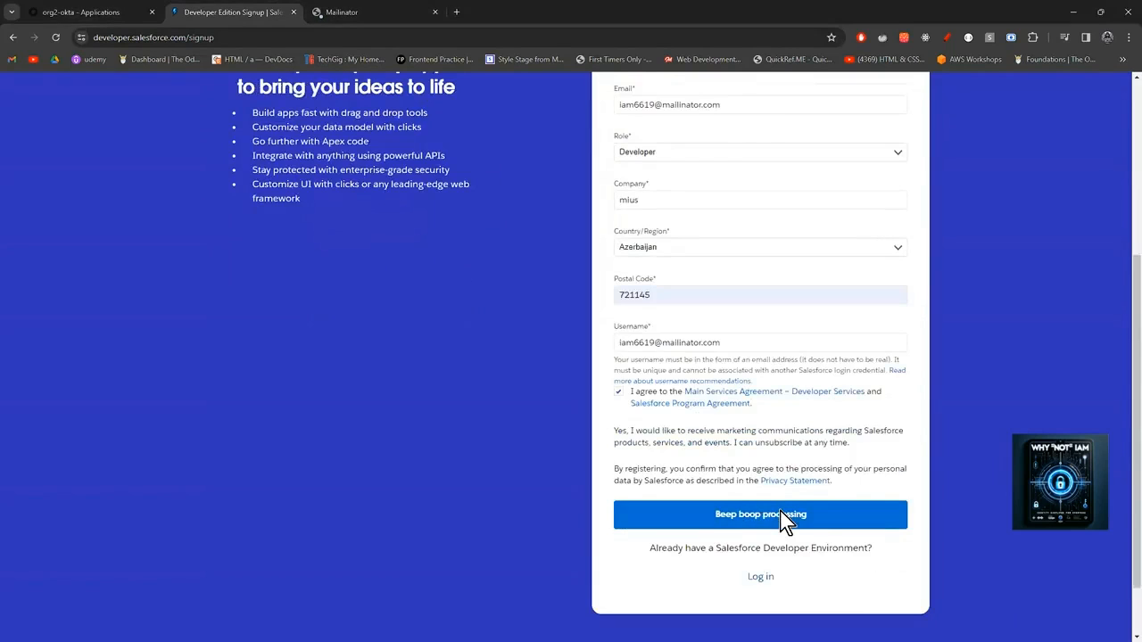
{"action": "scroll", "coordinate": [750, 402], "scroll_direction": "up", "scroll_amount": 3}
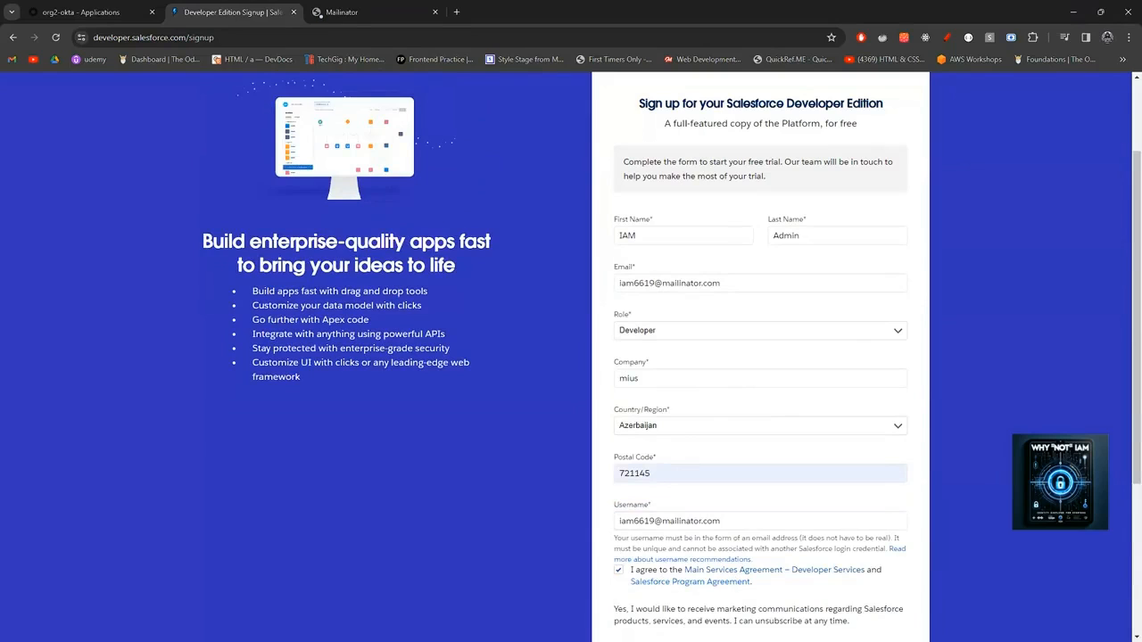
{"action": "left_click", "coordinate": [859, 522]}
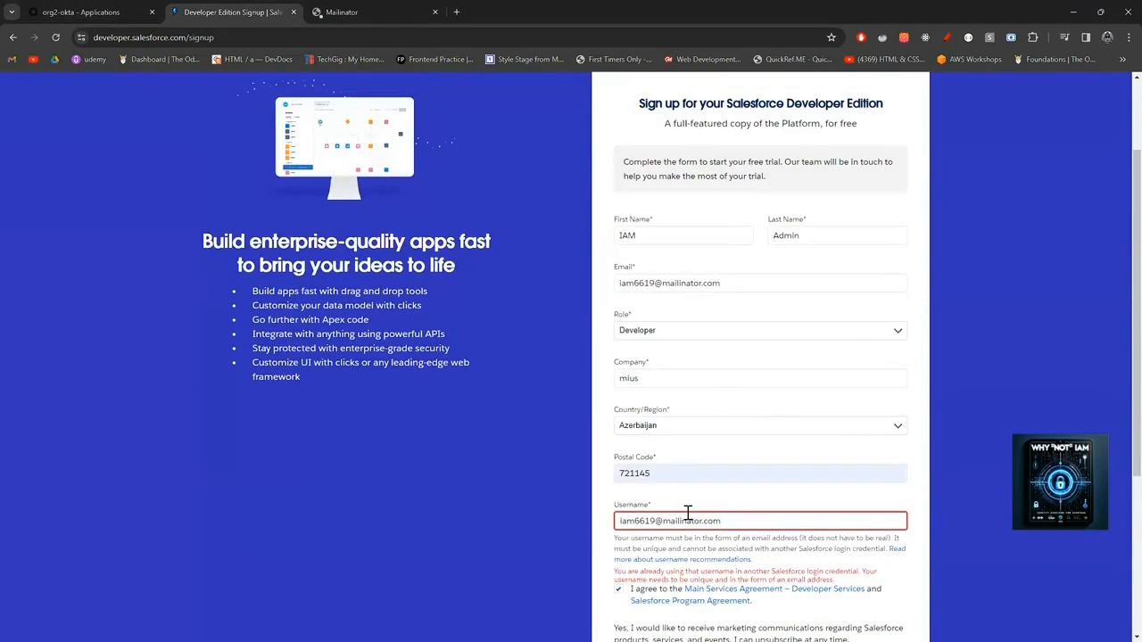
{"action": "scroll", "coordinate": [687, 513], "scroll_direction": "down", "scroll_amount": 1}
{"action": "left_click", "coordinate": [633, 226]}
{"action": "left_click_drag", "start_coordinate": [633, 227], "coordinate": [615, 224]}
Change the e-mail and username prefixes to admin and resubmit the form.
{"action": "type", "text": "admin"}
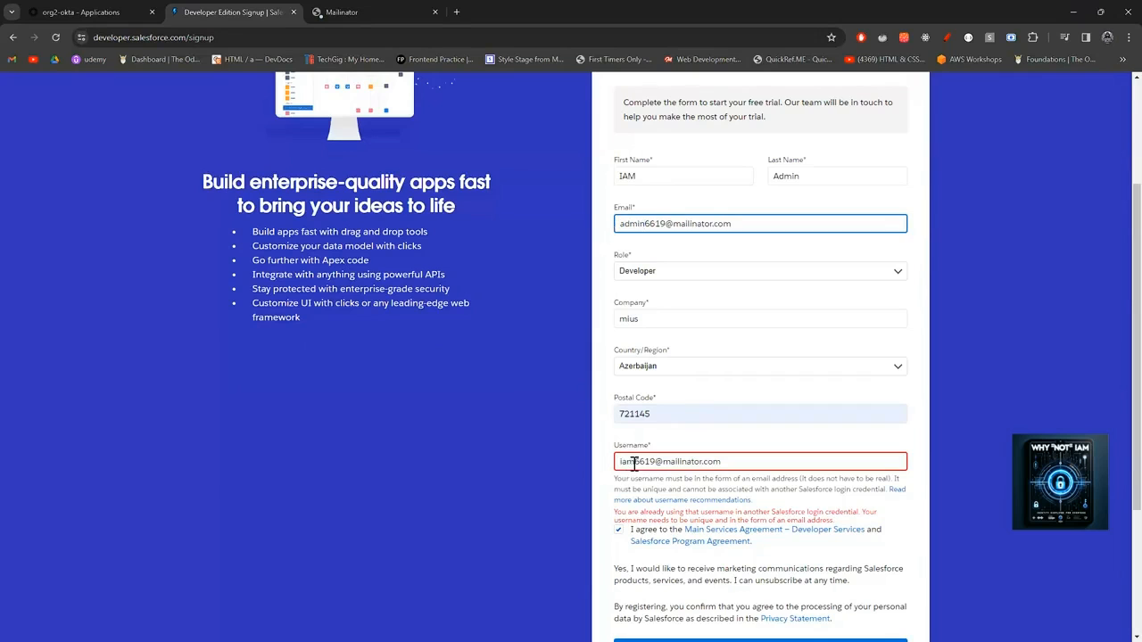
{"action": "left_click_drag", "start_coordinate": [633, 464], "coordinate": [604, 462]}
{"action": "type", "text": "admin"}
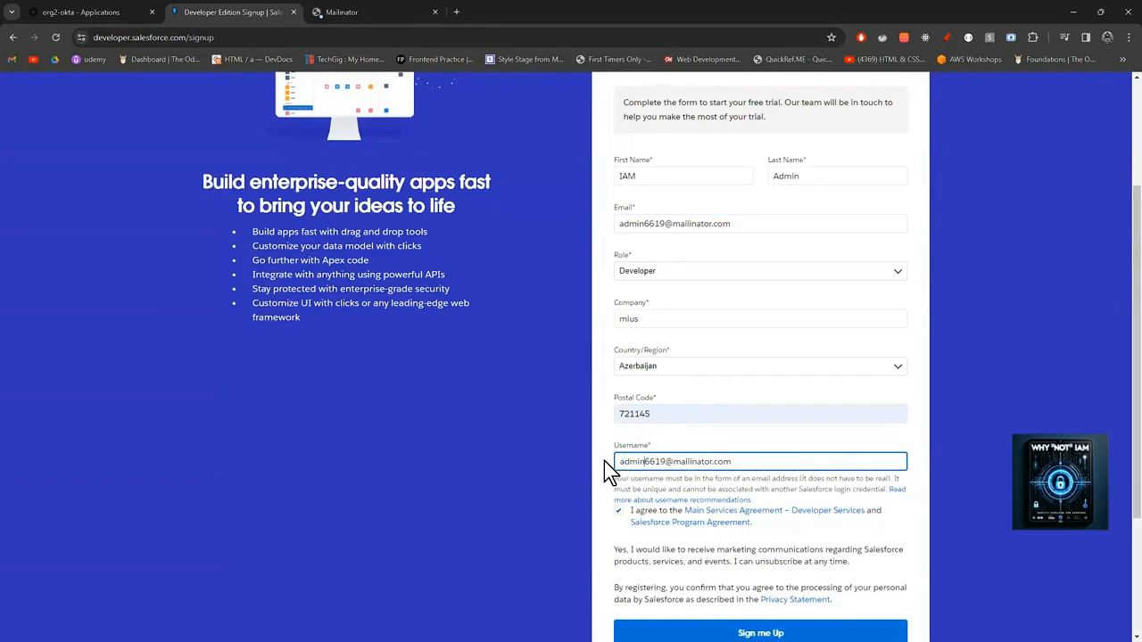
{"action": "left_click", "coordinate": [739, 629]}
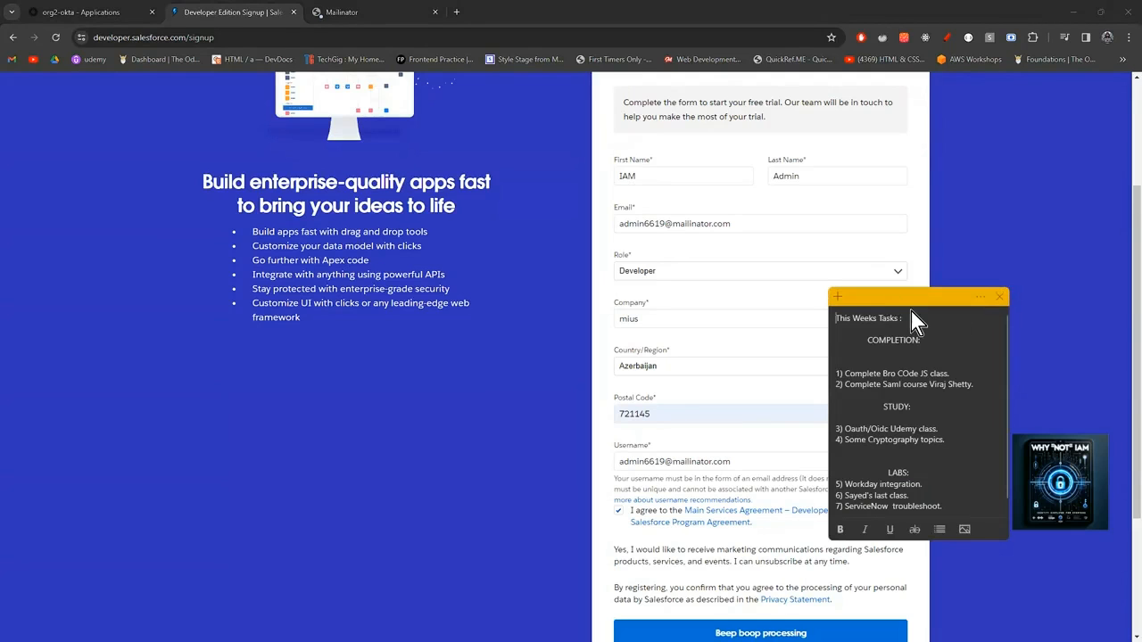
Close the Sticky Notes window covering the form and submit the signup again.
{"action": "left_click", "coordinate": [1000, 296]}
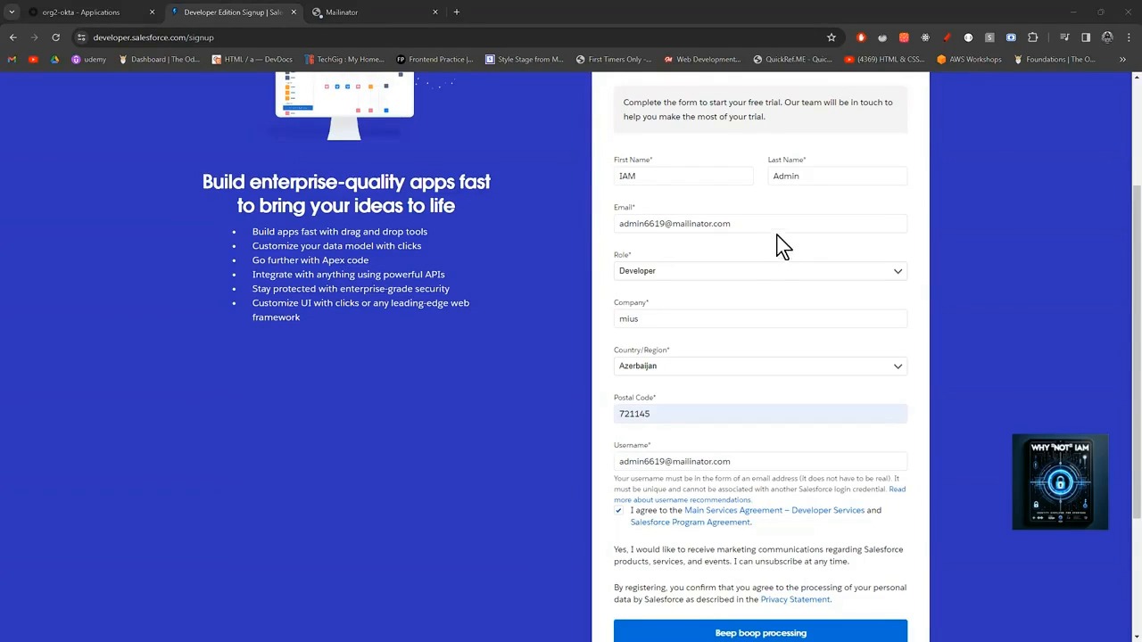
{"action": "scroll", "coordinate": [828, 527], "scroll_direction": "down", "scroll_amount": 2}
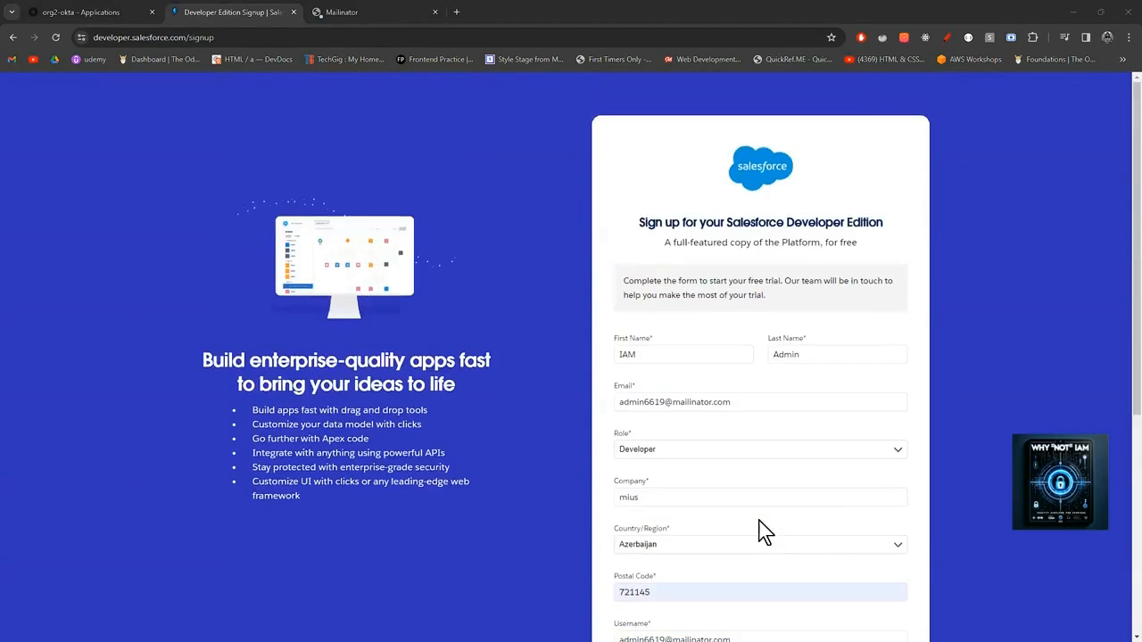
{"action": "scroll", "coordinate": [763, 531], "scroll_direction": "down", "scroll_amount": 2}
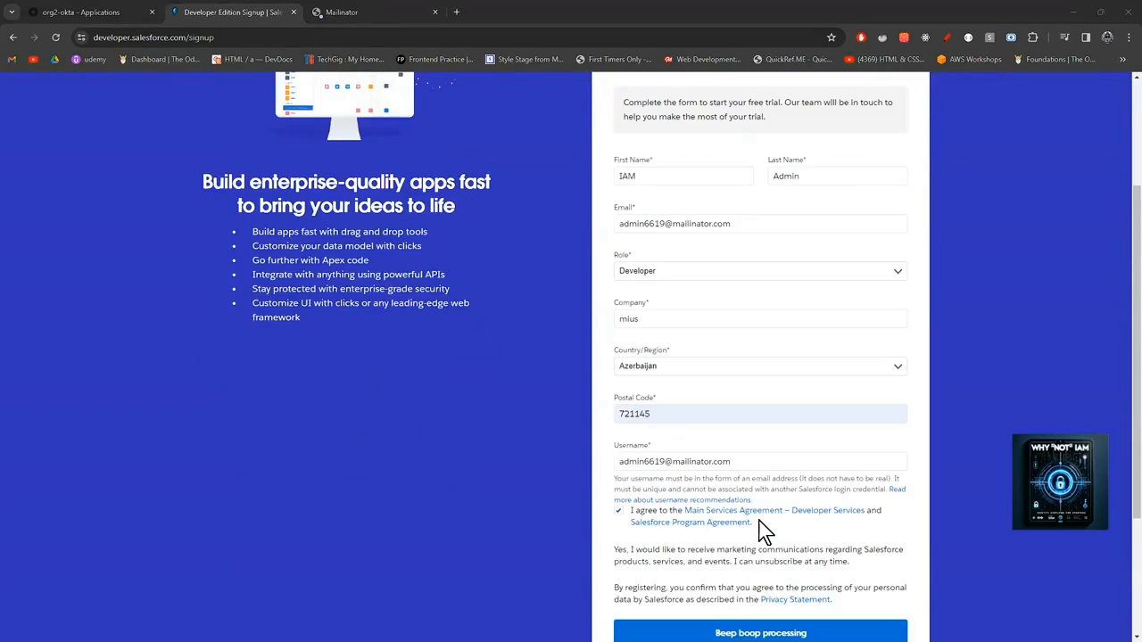
{"action": "scroll", "coordinate": [763, 531], "scroll_direction": "down", "scroll_amount": 2}
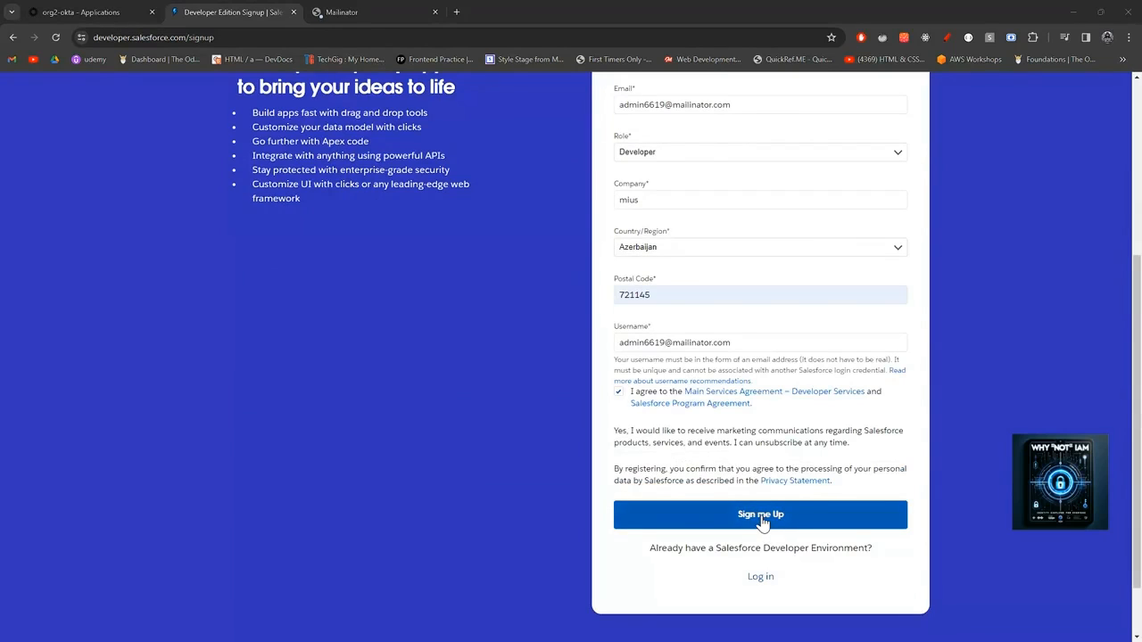
{"action": "left_click", "coordinate": [761, 521]}
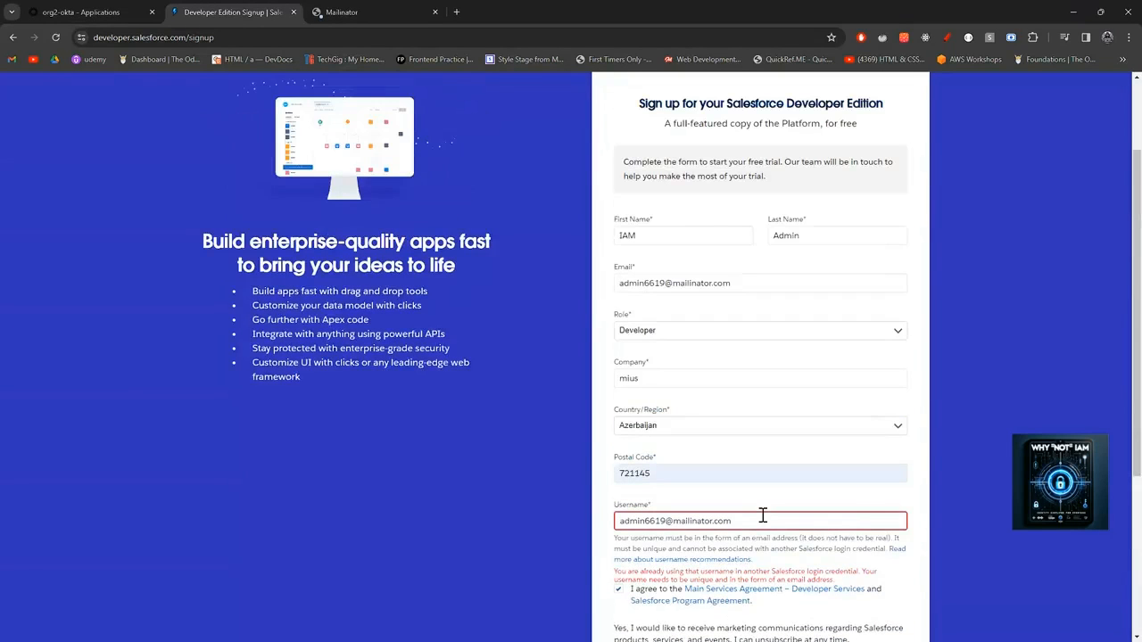
Change the number in both the username and e-mail addresses to 666 and submit.
{"action": "scroll", "coordinate": [763, 516], "scroll_direction": "down", "scroll_amount": 2}
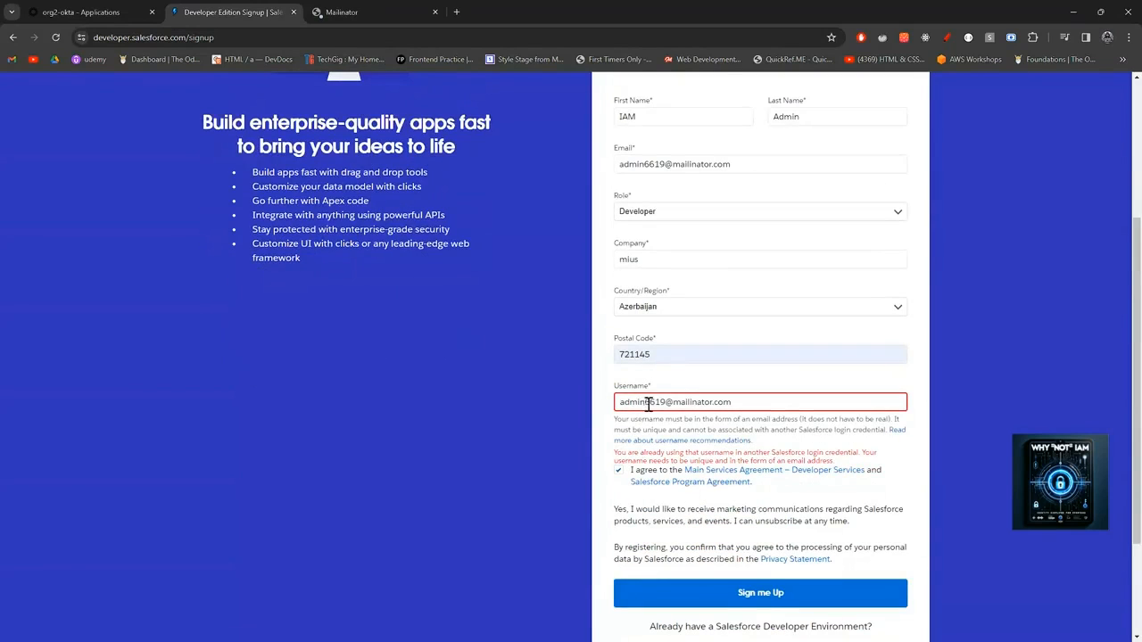
{"action": "left_click_drag", "start_coordinate": [664, 404], "coordinate": [648, 403]}
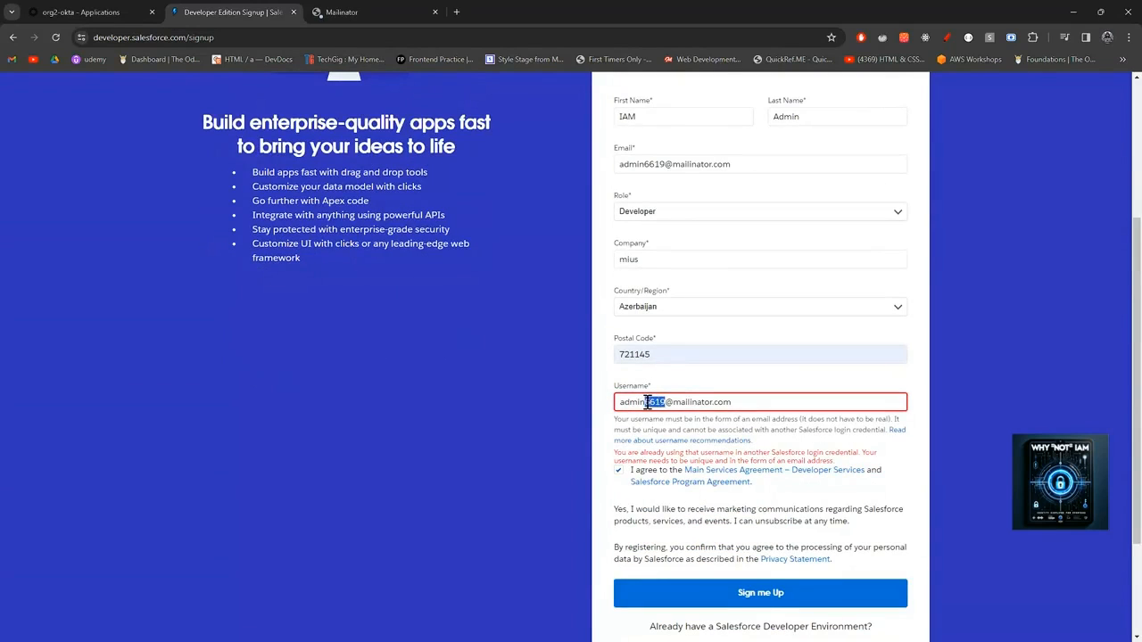
{"action": "type", "text": "666"}
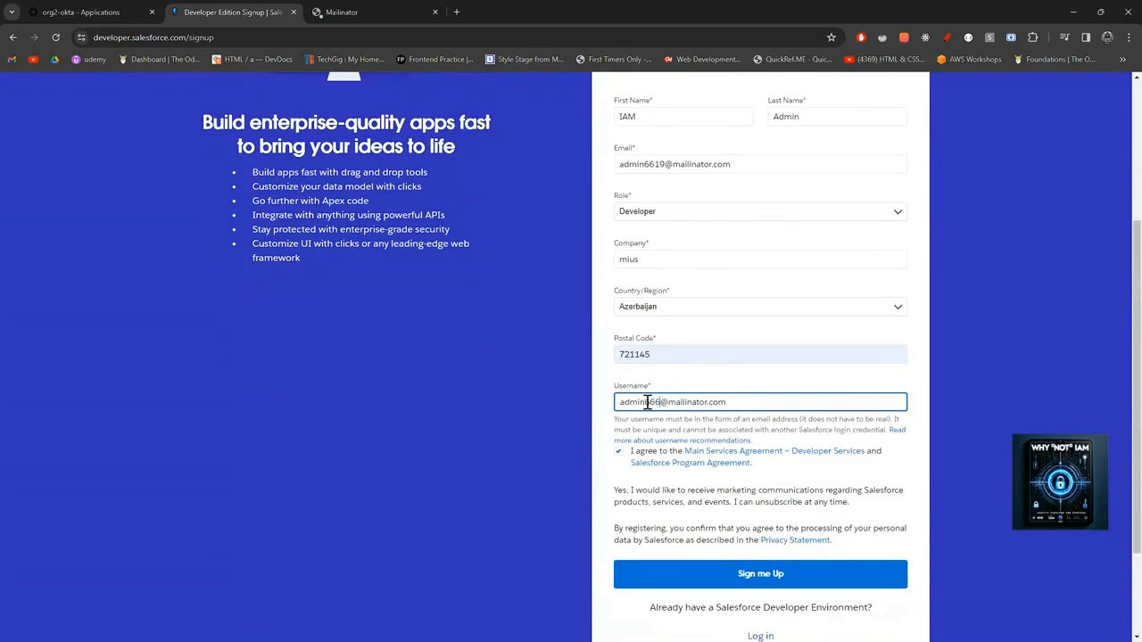
{"action": "left_click_drag", "start_coordinate": [666, 168], "coordinate": [646, 169]}
{"action": "type", "text": "6666"}
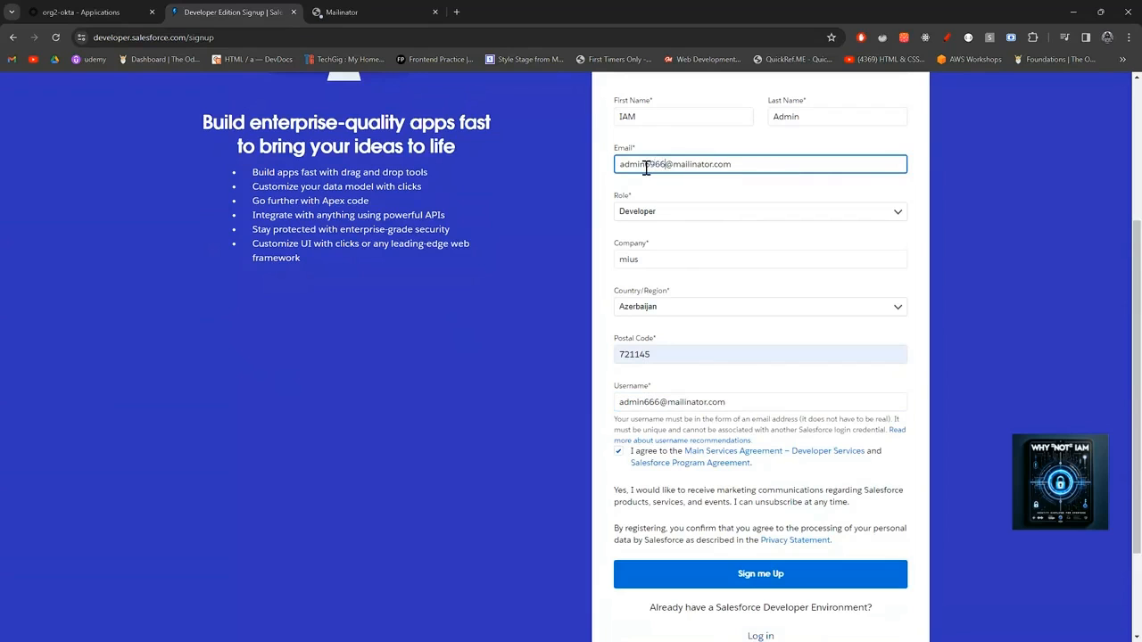
{"action": "key", "text": "BackSpace"}
{"action": "key", "text": "BackSpace"}
{"action": "key", "text": "BackSpace"}
{"action": "type", "text": "666"}
{"action": "left_click", "coordinate": [783, 580]}
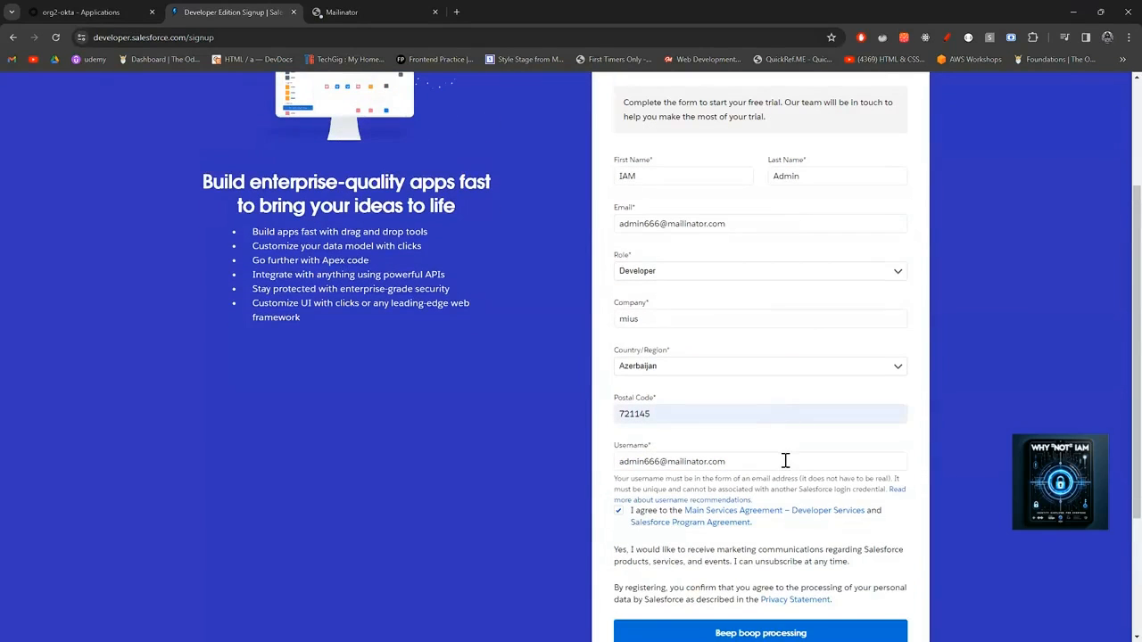
Review the processed form and submit the signup once more.
{"action": "scroll", "coordinate": [785, 460], "scroll_direction": "down", "scroll_amount": 1}
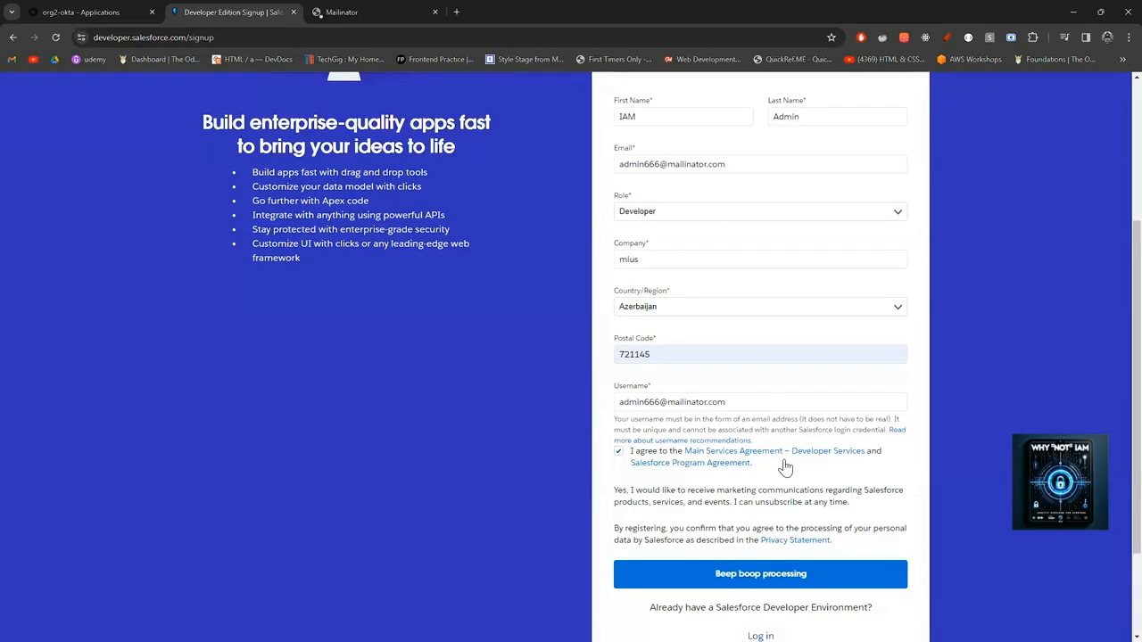
{"action": "scroll", "coordinate": [785, 464], "scroll_direction": "up", "scroll_amount": 2}
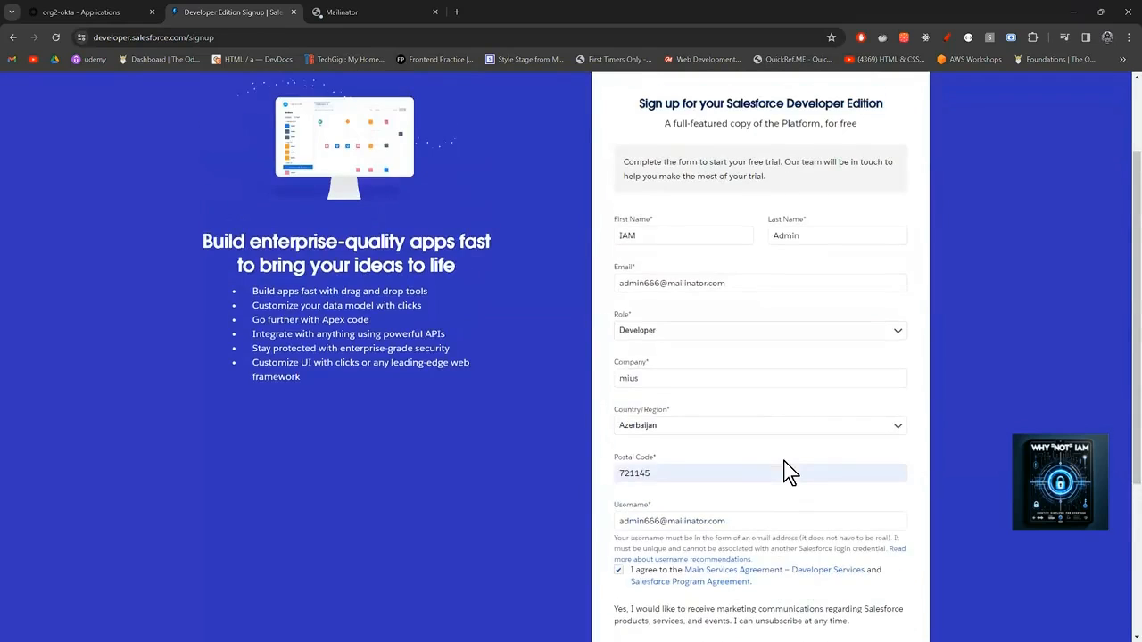
{"action": "scroll", "coordinate": [786, 473], "scroll_direction": "up", "scroll_amount": 2}
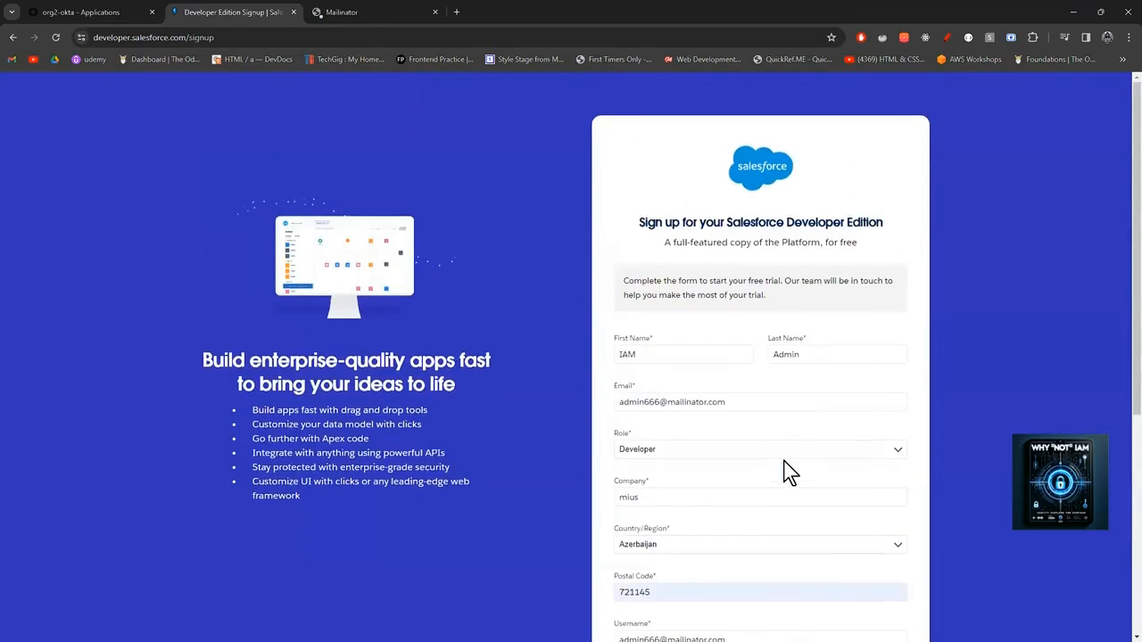
{"action": "scroll", "coordinate": [785, 473], "scroll_direction": "down", "scroll_amount": 5}
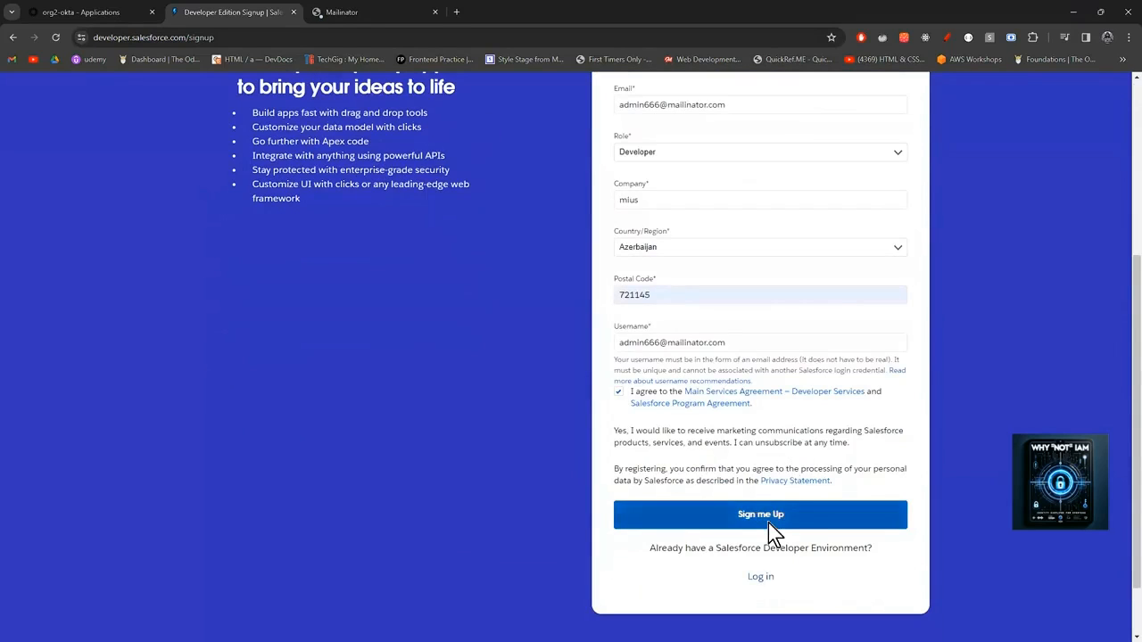
{"action": "left_click", "coordinate": [769, 522]}
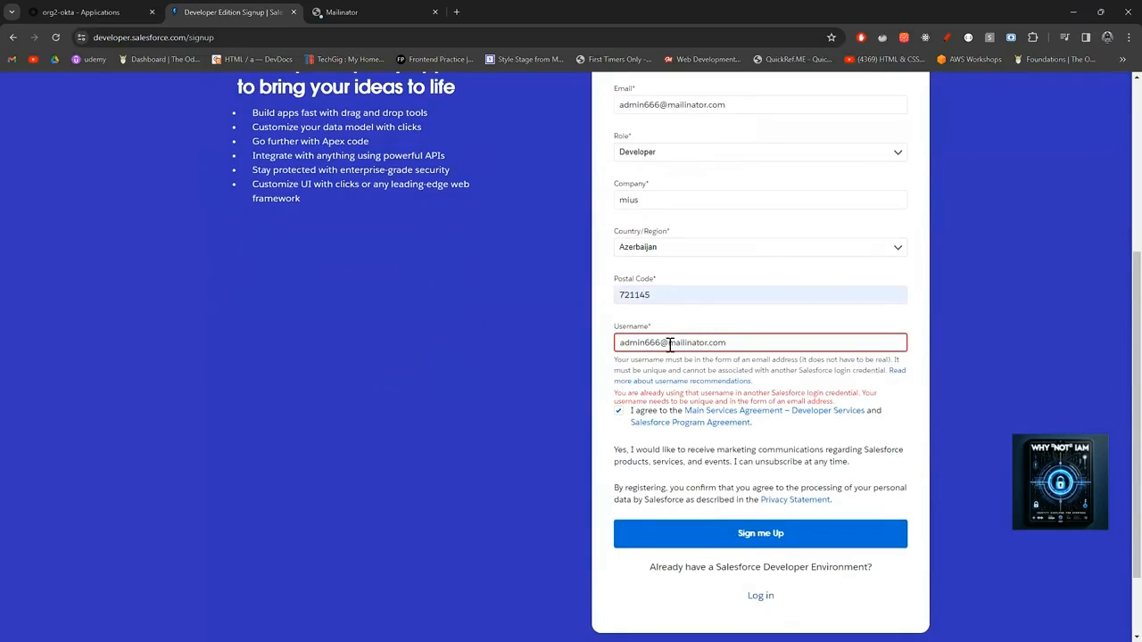
Replace the start of the username with a new address prefix.
{"action": "left_click_drag", "start_coordinate": [669, 343], "coordinate": [625, 354]}
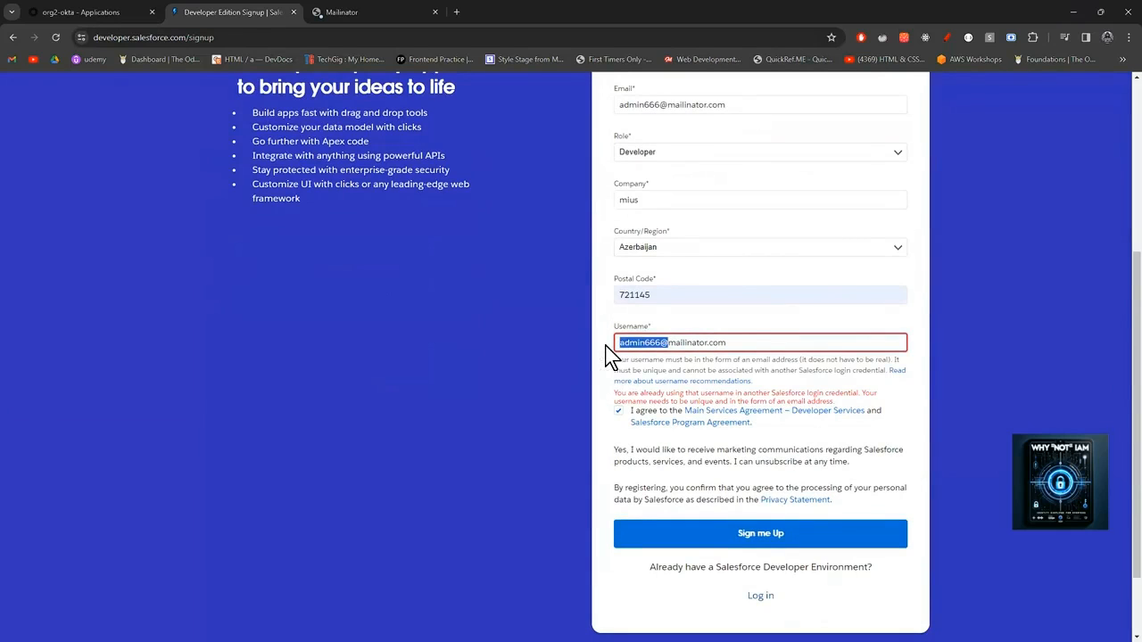
{"action": "key", "text": "BackSpace"}
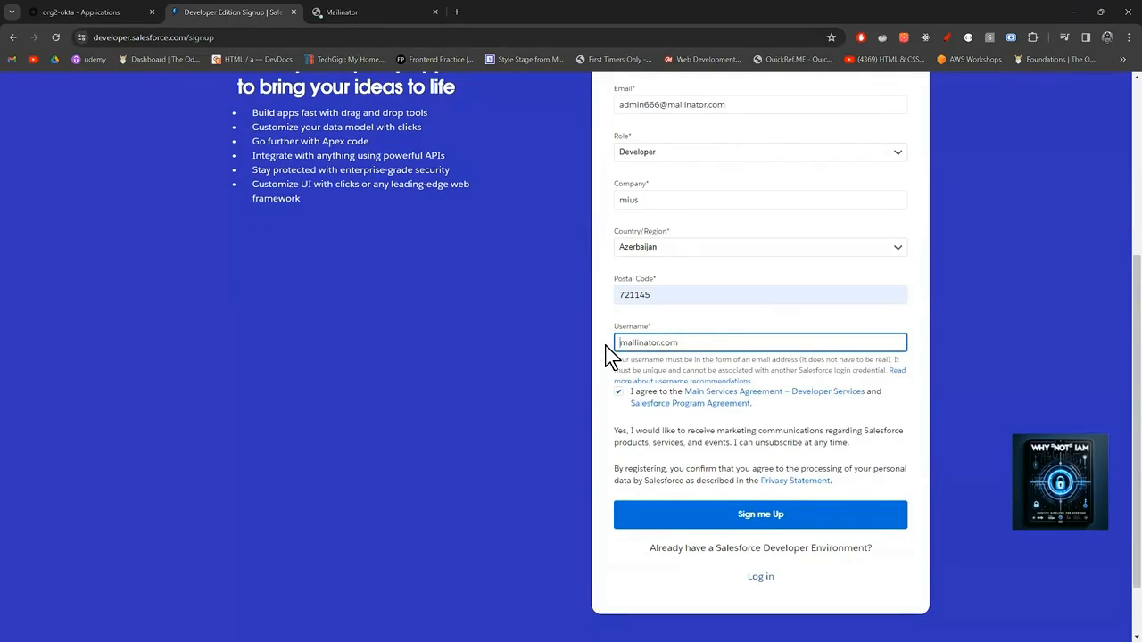
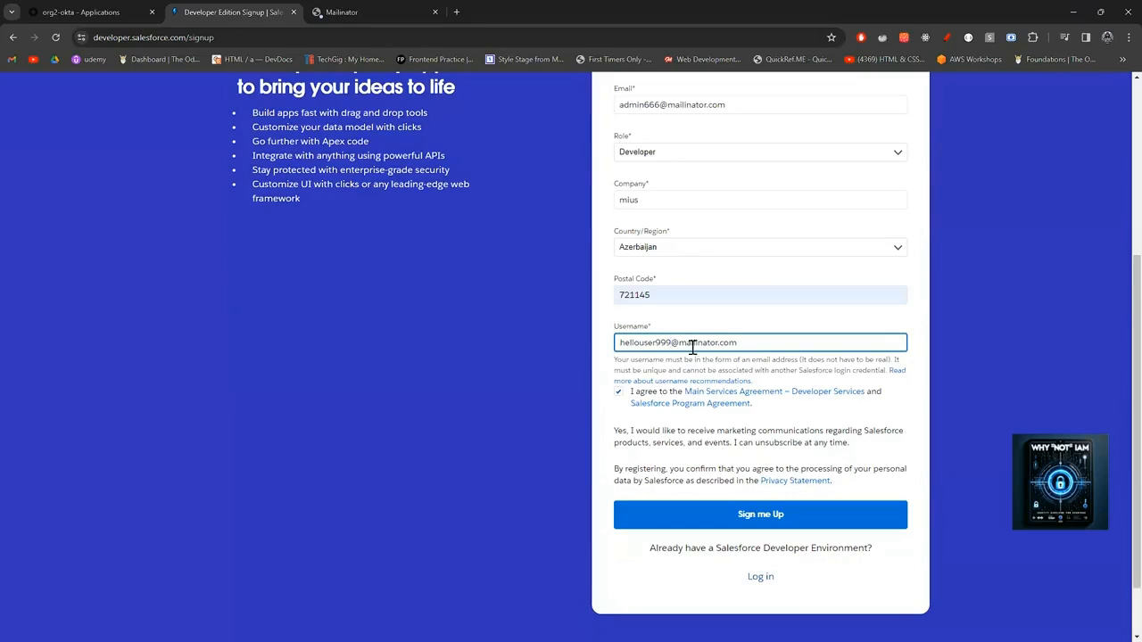
Copy the full username address into the Email field and submit the sign-up form.
{"action": "left_click_drag", "start_coordinate": [748, 343], "coordinate": [616, 348]}
{"action": "key", "text": "ctrl+c"}
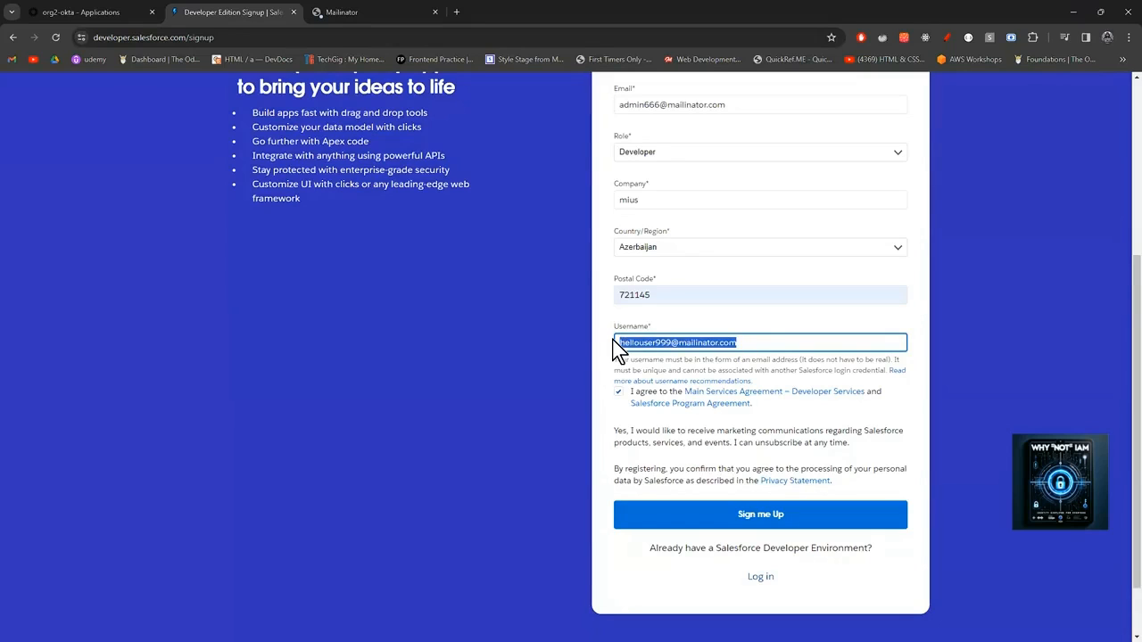
{"action": "scroll", "coordinate": [669, 280], "scroll_direction": "up", "scroll_amount": 2}
{"action": "left_click_drag", "start_coordinate": [737, 281], "coordinate": [576, 290]}
{"action": "key", "text": "ctrl+v"}
{"action": "scroll", "coordinate": [779, 329], "scroll_direction": "down", "scroll_amount": 3}
{"action": "left_click", "coordinate": [778, 459]}
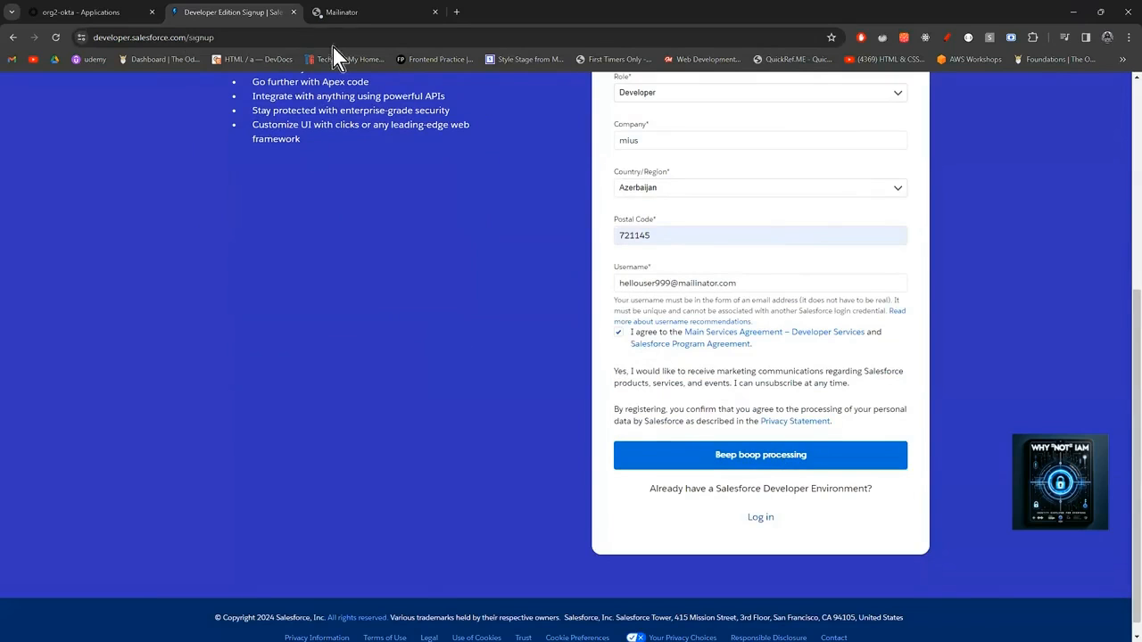
Check the submitted form, then open a fourth, blank browser tab.
{"action": "scroll", "coordinate": [678, 324], "scroll_direction": "up", "scroll_amount": 3}
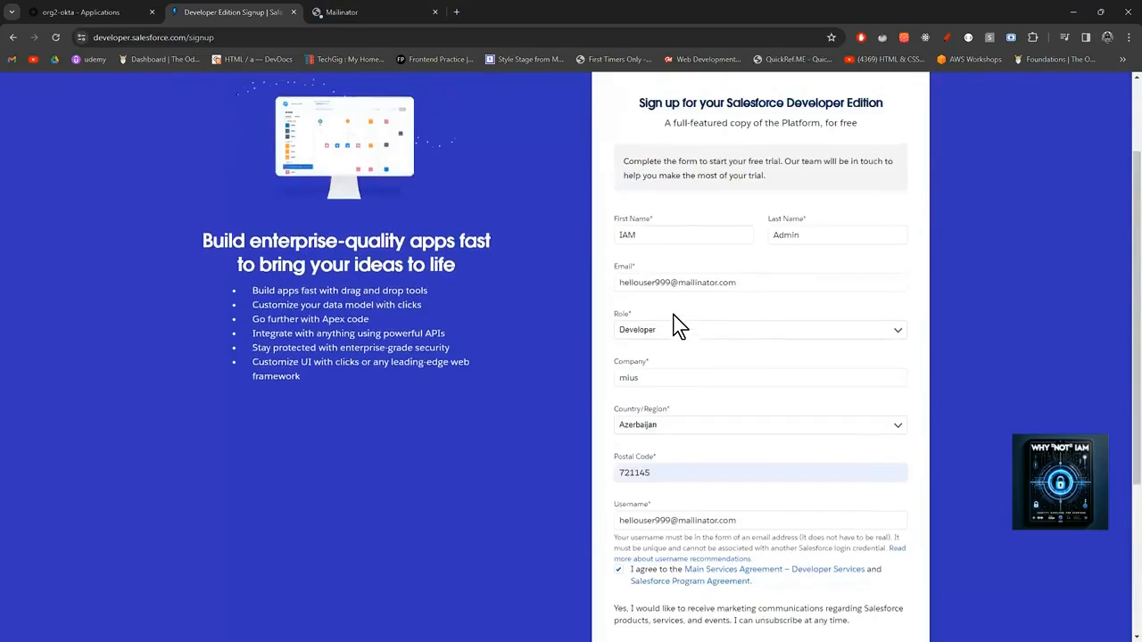
{"action": "scroll", "coordinate": [675, 326], "scroll_direction": "down", "scroll_amount": 1}
{"action": "scroll", "coordinate": [676, 326], "scroll_direction": "down", "scroll_amount": 2}
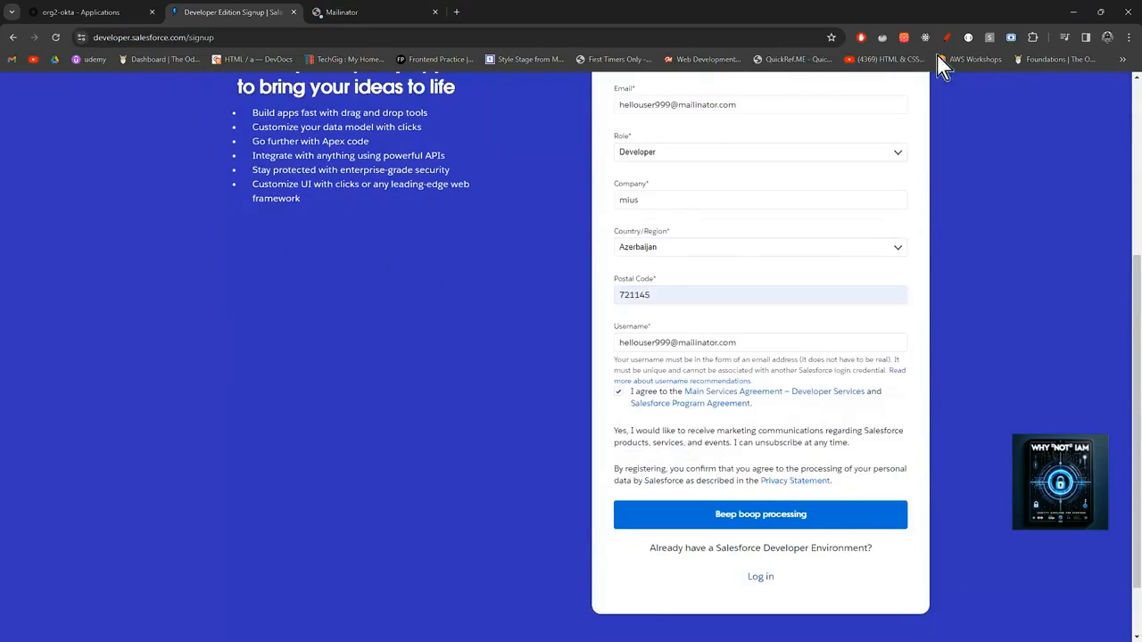
{"action": "left_click", "coordinate": [460, 14]}
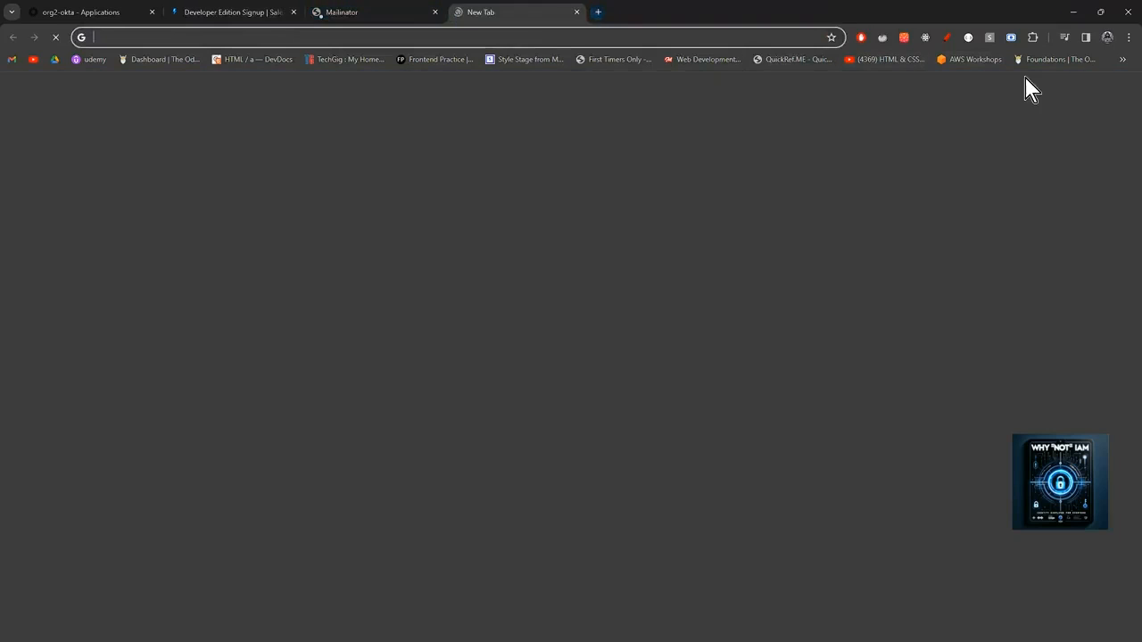
Open the Home | Salesforce bookmark from the IAM bookmarks folder.
{"action": "left_click", "coordinate": [1123, 59]}
{"action": "mouse_move", "coordinate": [996, 140]}
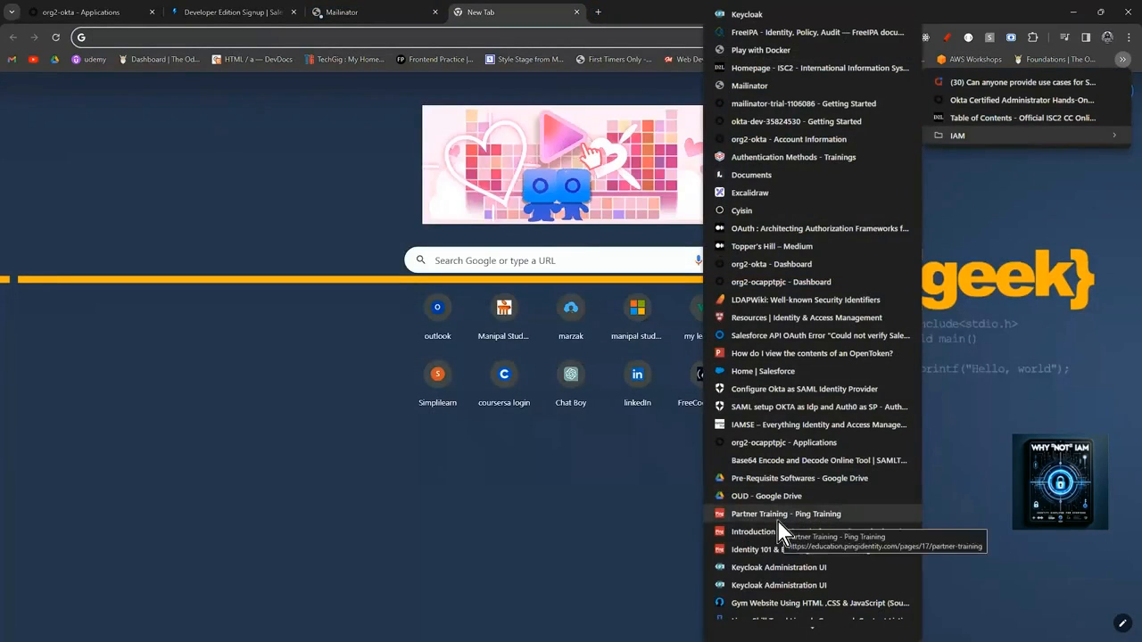
{"action": "left_click", "coordinate": [776, 372]}
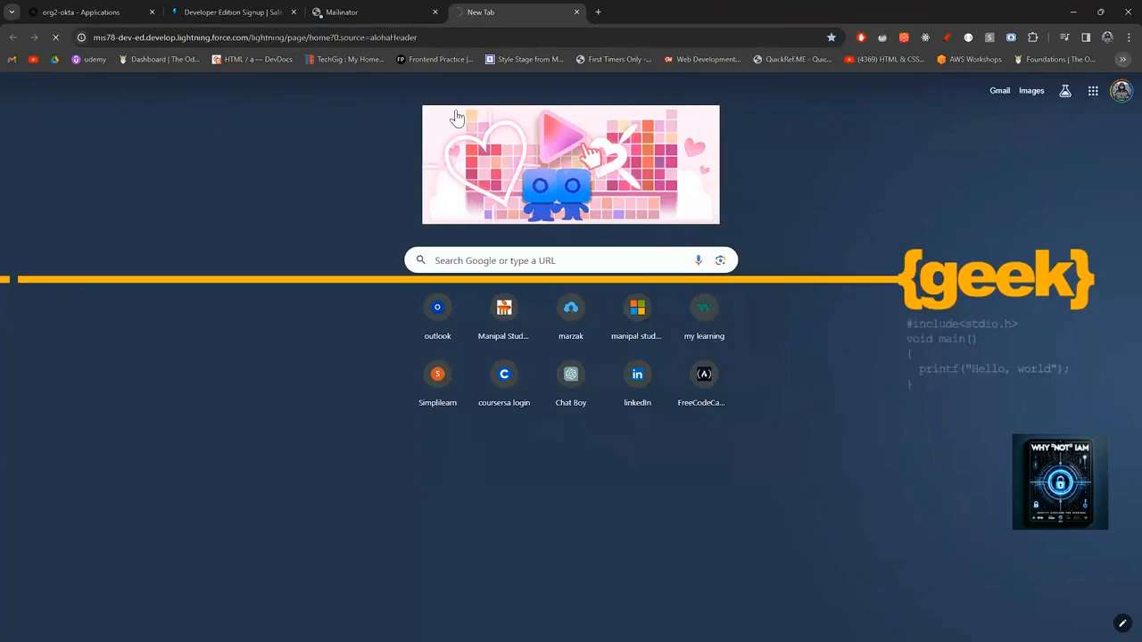
Resubmit the Developer Edition sign-up, then switch to the Salesforce Seller Home tab.
{"action": "left_click", "coordinate": [82, 12]}
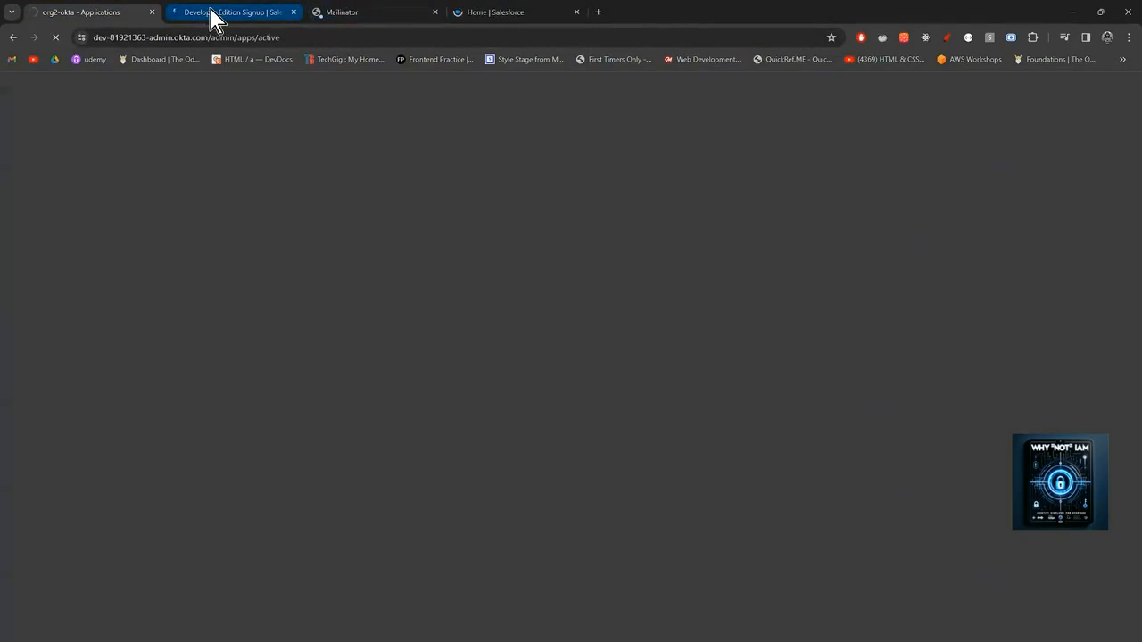
{"action": "left_click", "coordinate": [212, 13]}
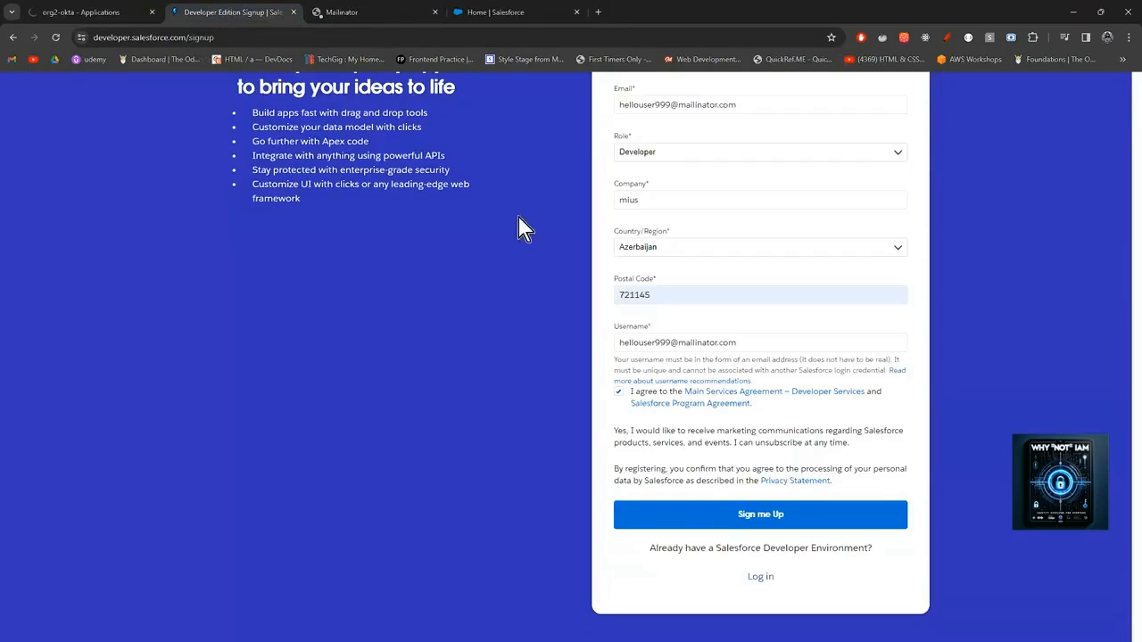
{"action": "left_click", "coordinate": [711, 502]}
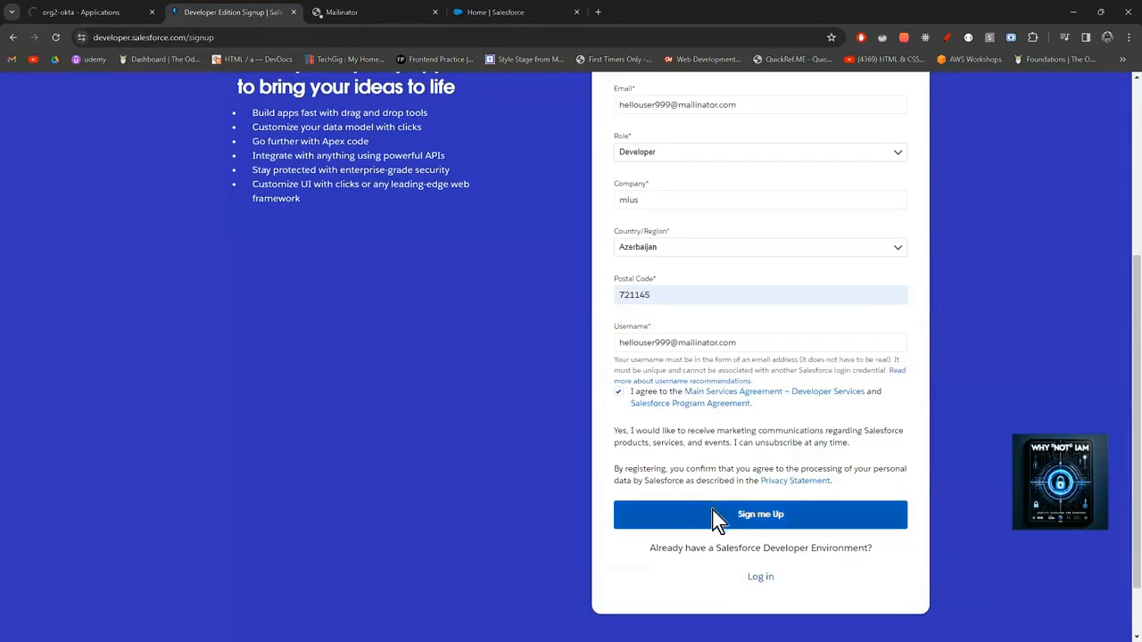
{"action": "left_click", "coordinate": [501, 13]}
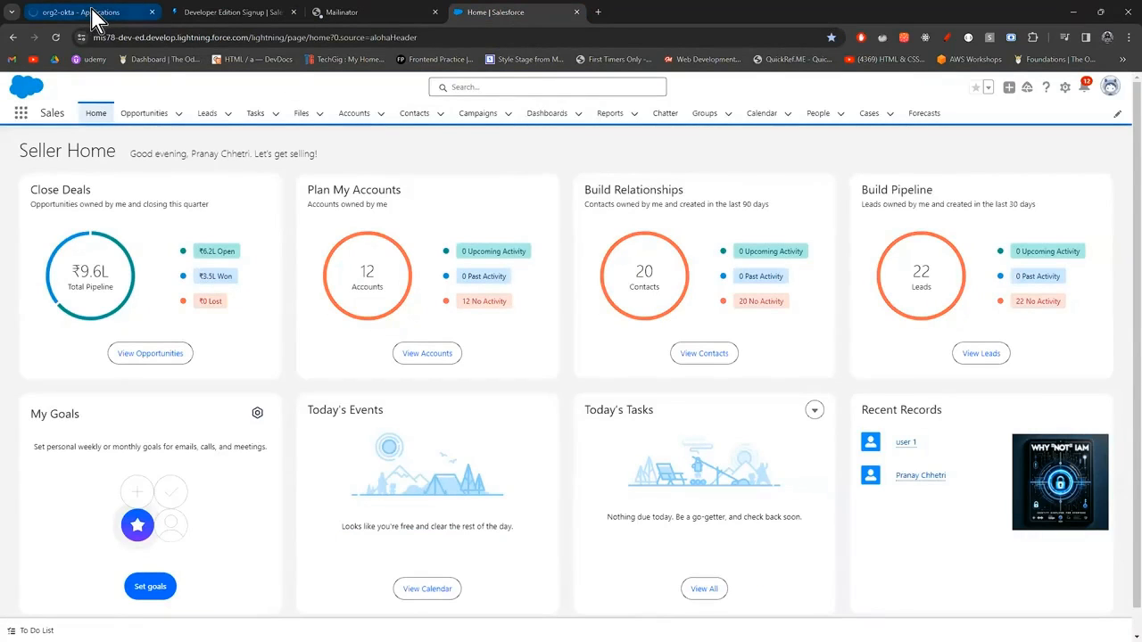
Move the org2-okta tab to the end and leave the 403 page for Getting started.
{"action": "left_click_drag", "start_coordinate": [110, 15], "coordinate": [521, 14]}
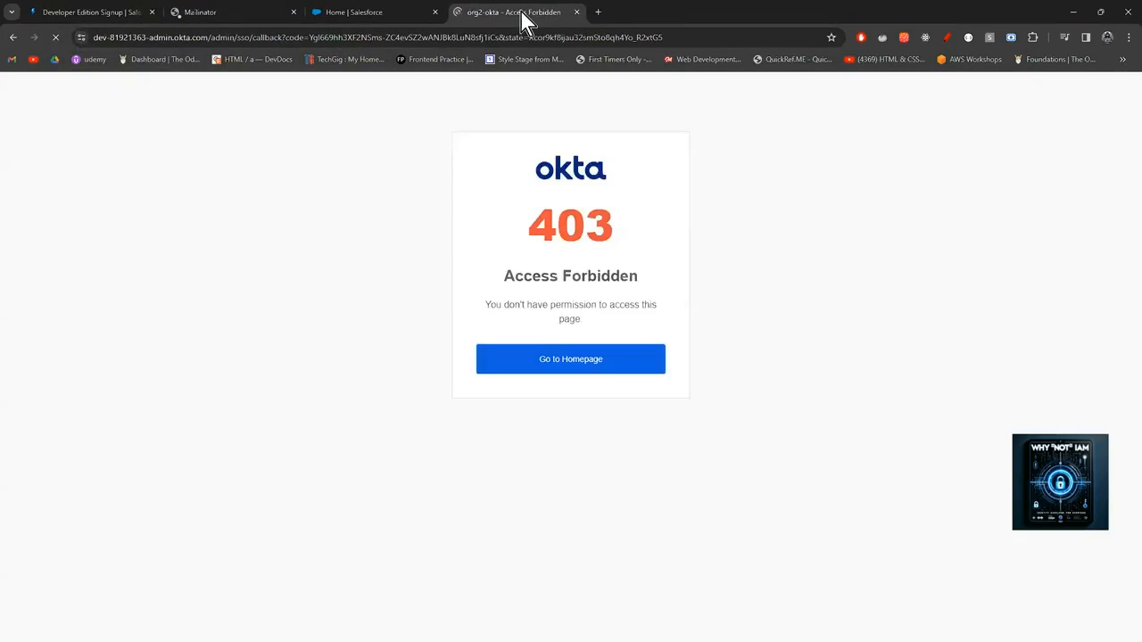
{"action": "left_click", "coordinate": [616, 360]}
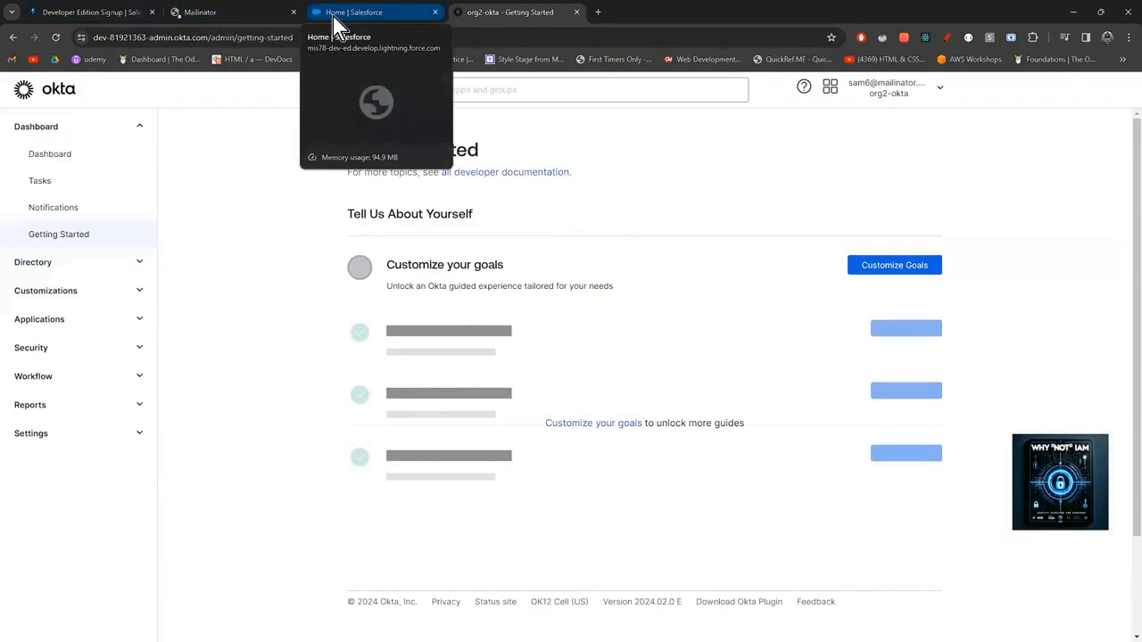
Go to Applications in the Okta sidebar and browse the App Integration Catalog.
{"action": "left_click", "coordinate": [119, 320]}
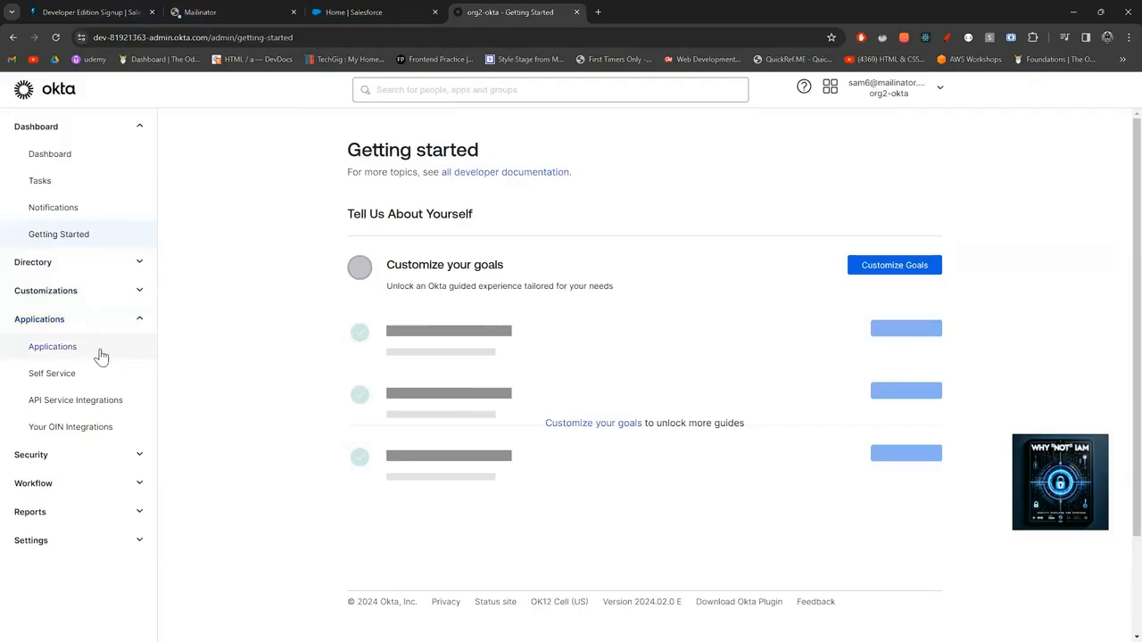
{"action": "left_click", "coordinate": [101, 356]}
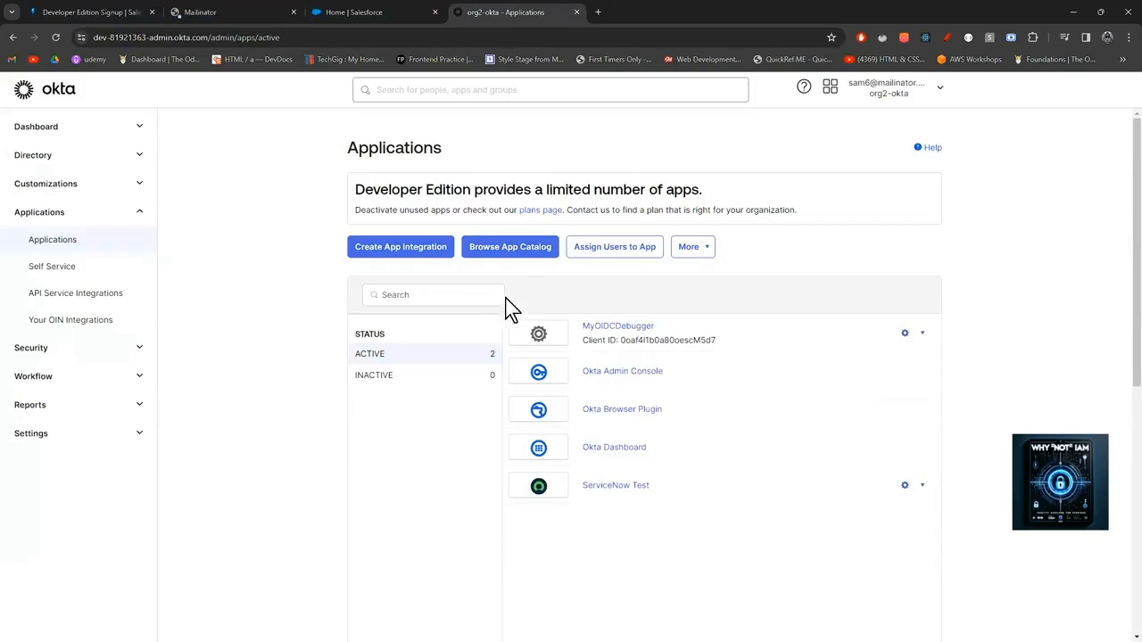
{"action": "left_click", "coordinate": [500, 251]}
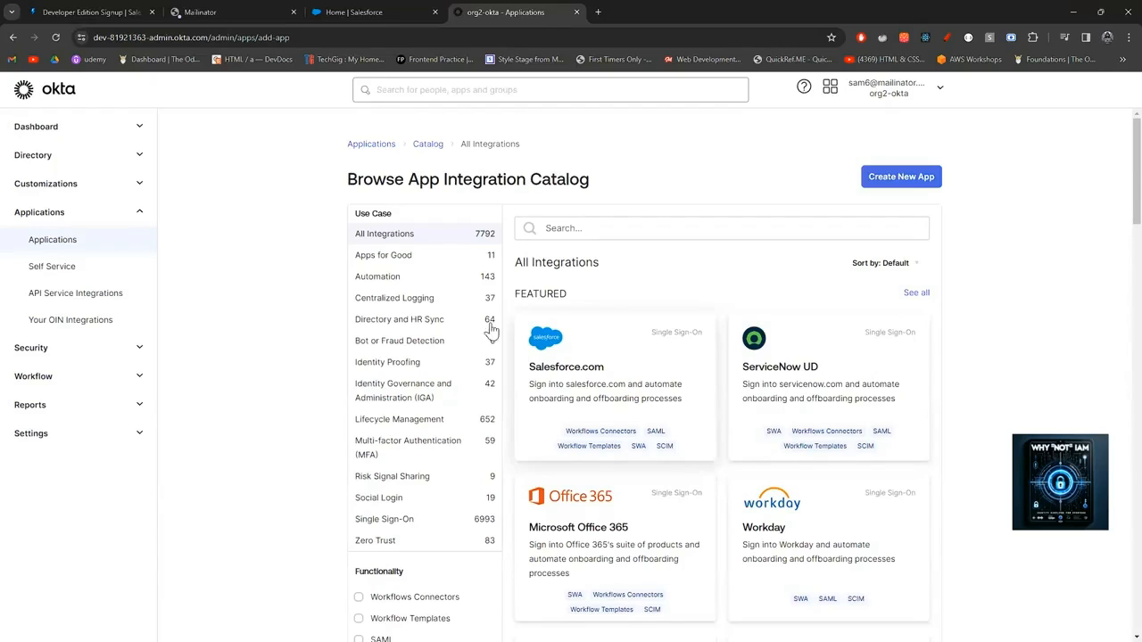
{"action": "left_click", "coordinate": [14, 37]}
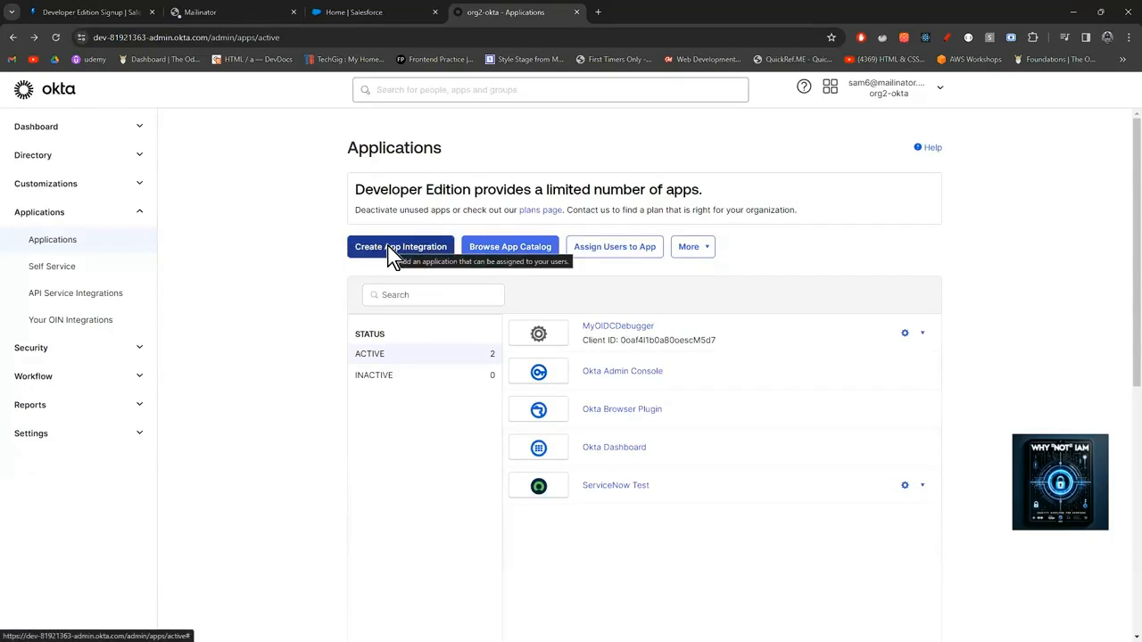
{"action": "left_click", "coordinate": [394, 256]}
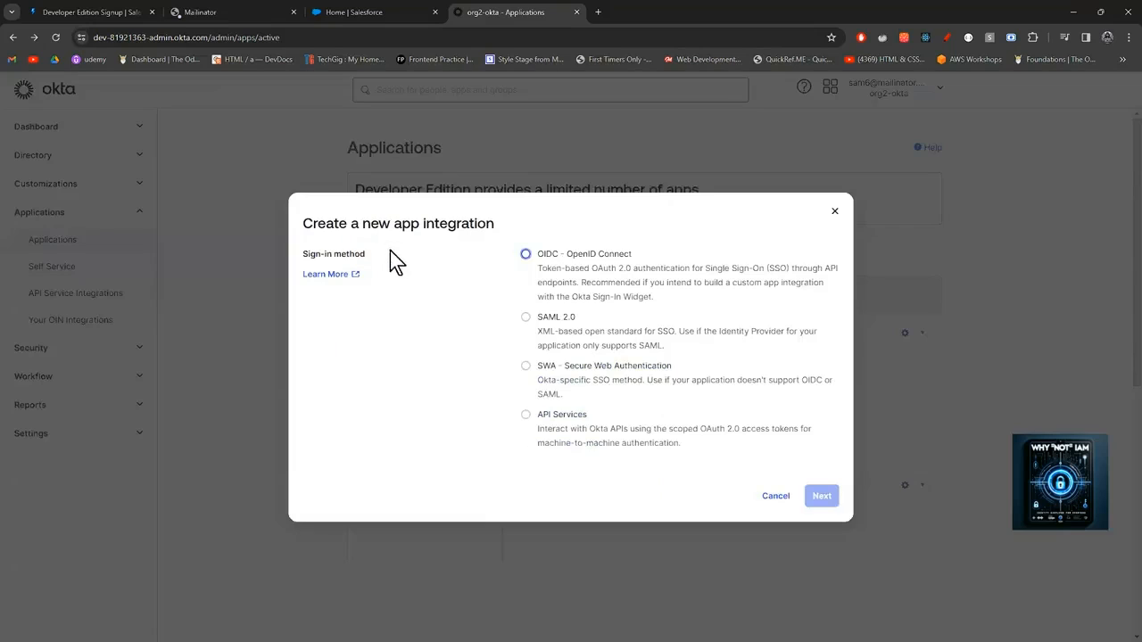
{"action": "left_click", "coordinate": [541, 329]}
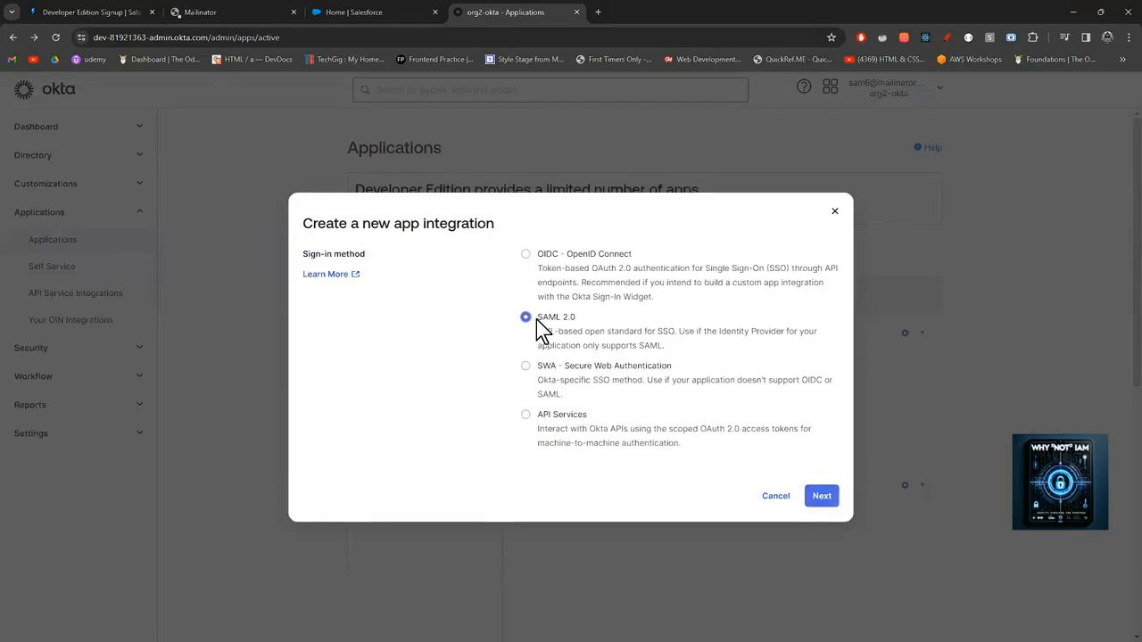
{"action": "left_click", "coordinate": [822, 500]}
{"action": "left_click", "coordinate": [775, 497]}
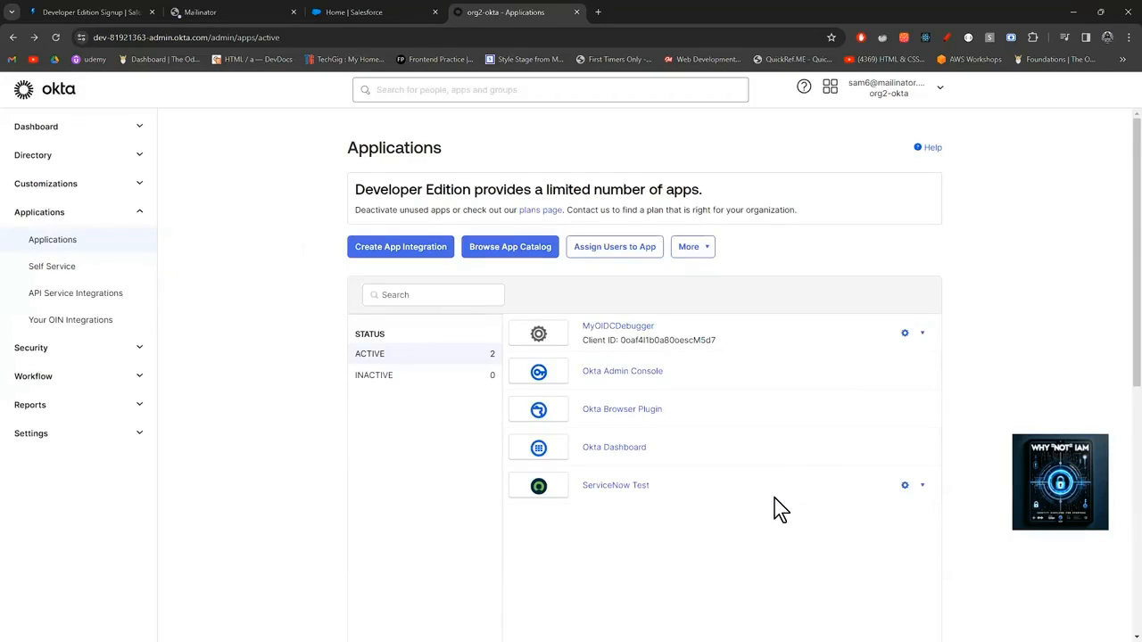
Open the featured Salesforce.com card in the app catalog and review its SAML, SWA and SCIM overview.
{"action": "left_click", "coordinate": [528, 256]}
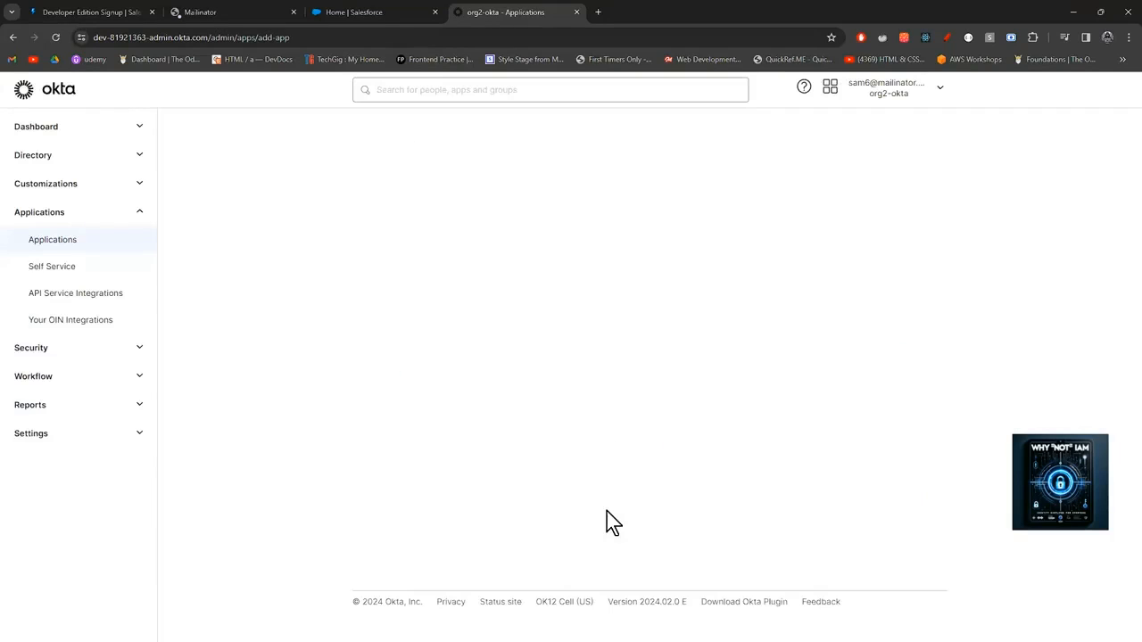
{"action": "left_click", "coordinate": [599, 401]}
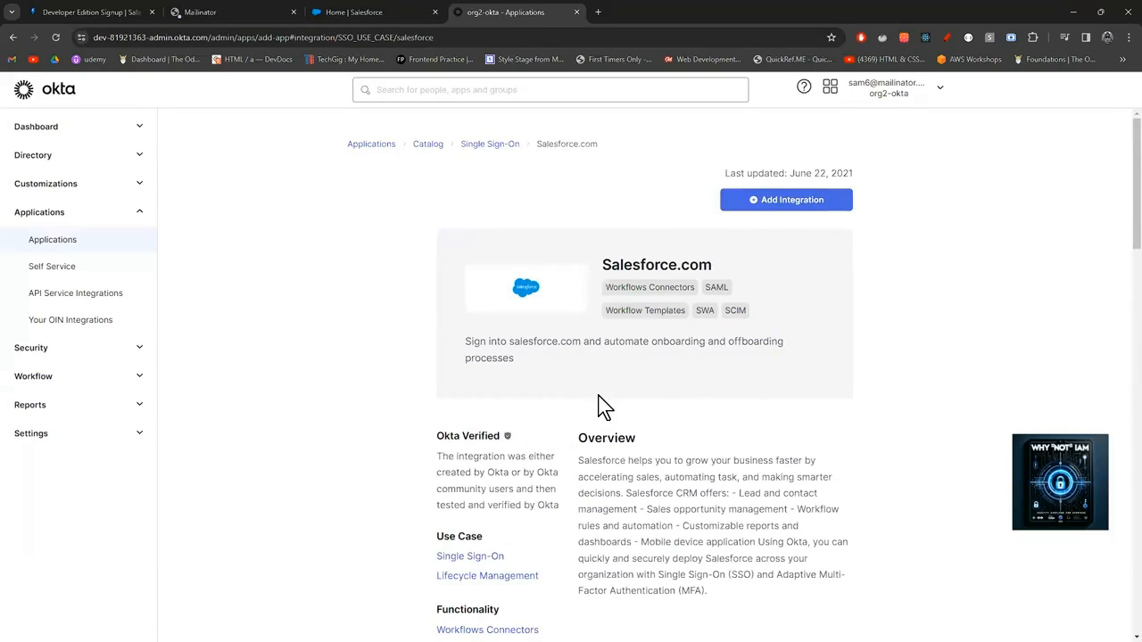
{"action": "scroll", "coordinate": [599, 408], "scroll_direction": "down", "scroll_amount": 1}
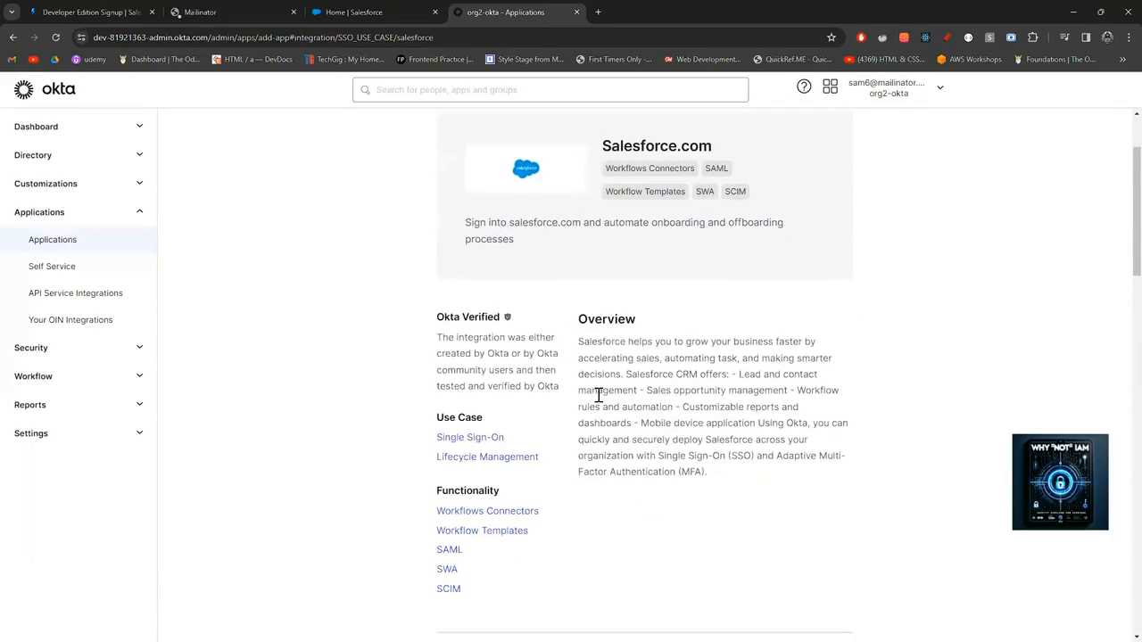
{"action": "scroll", "coordinate": [599, 396], "scroll_direction": "up", "scroll_amount": 1}
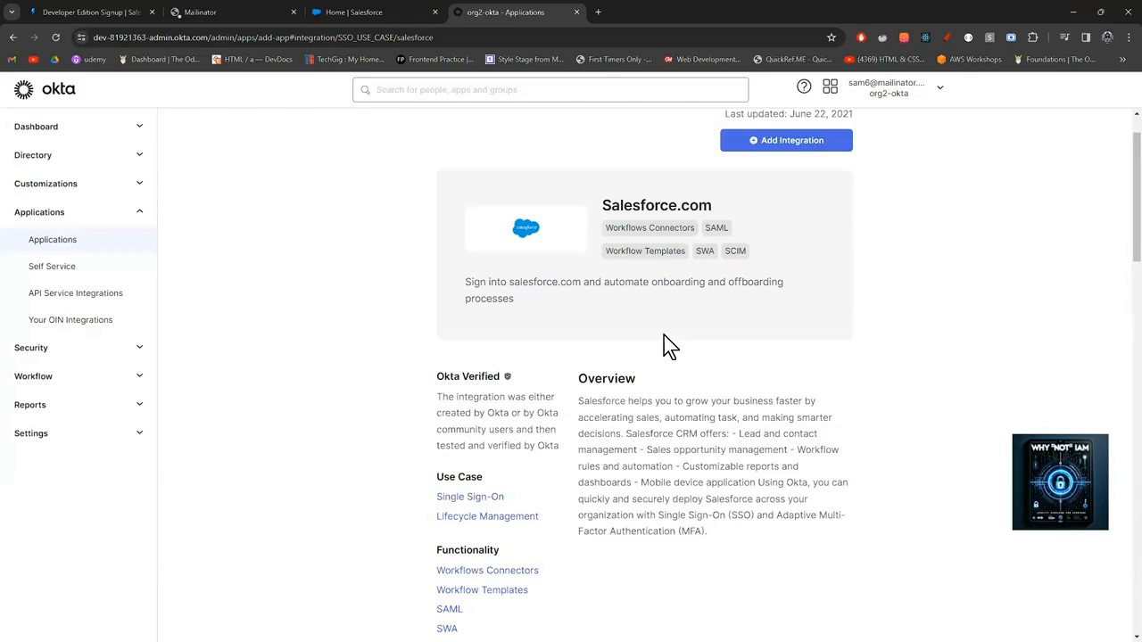
{"action": "scroll", "coordinate": [664, 336], "scroll_direction": "up", "scroll_amount": 1}
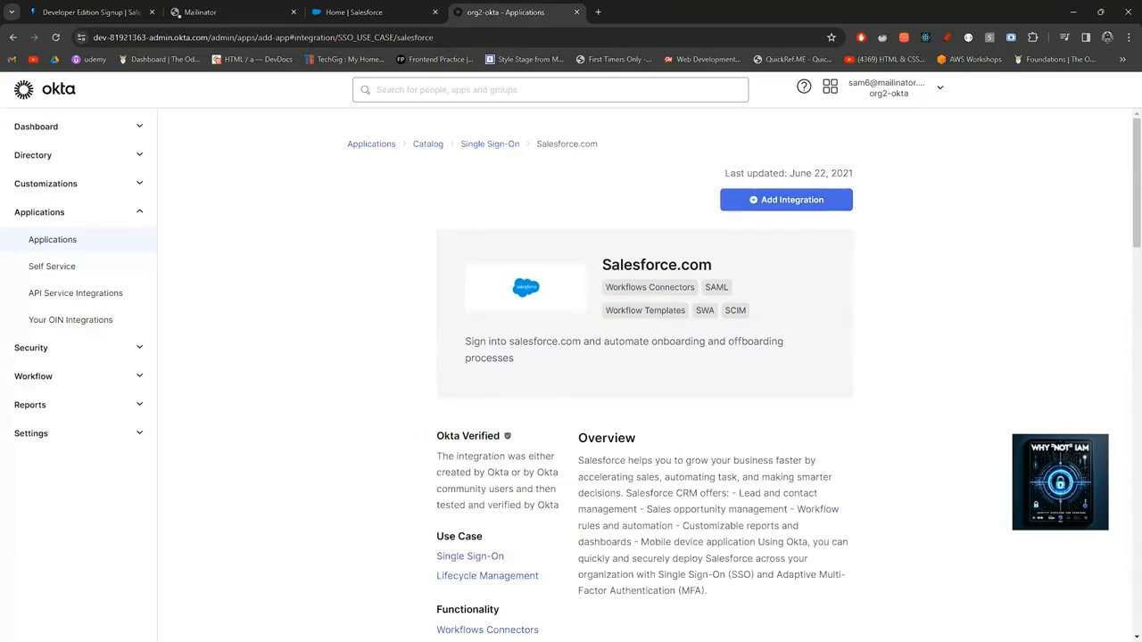
Add the Salesforce.com integration with the Production instance type, then switch to the Salesforce home tab.
{"action": "left_click", "coordinate": [814, 191]}
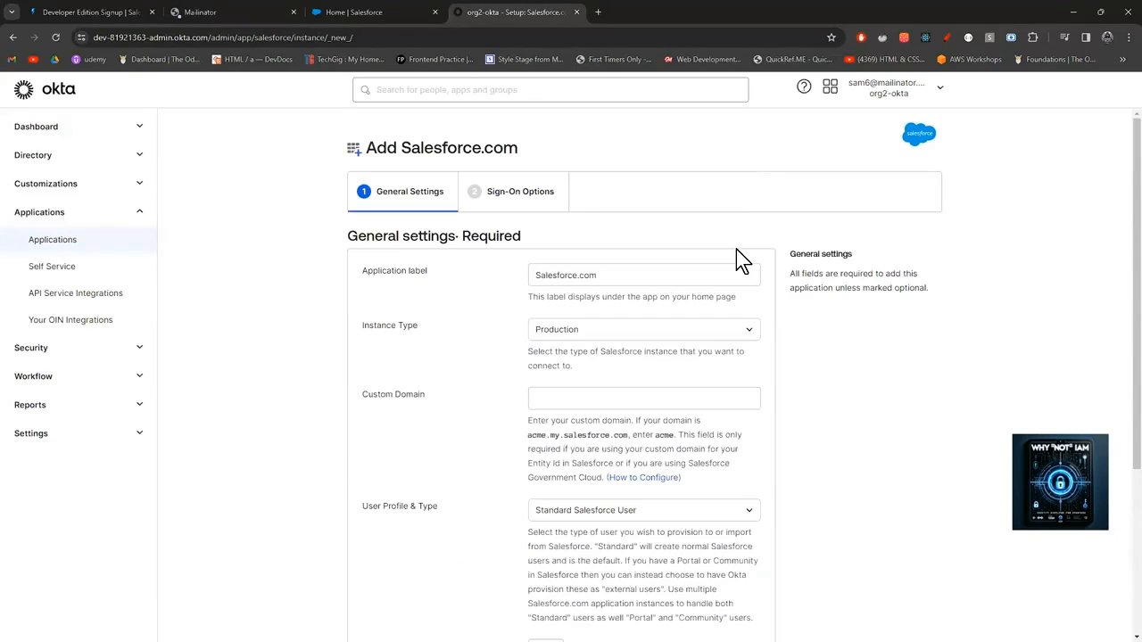
{"action": "scroll", "coordinate": [736, 251], "scroll_direction": "down", "scroll_amount": 1}
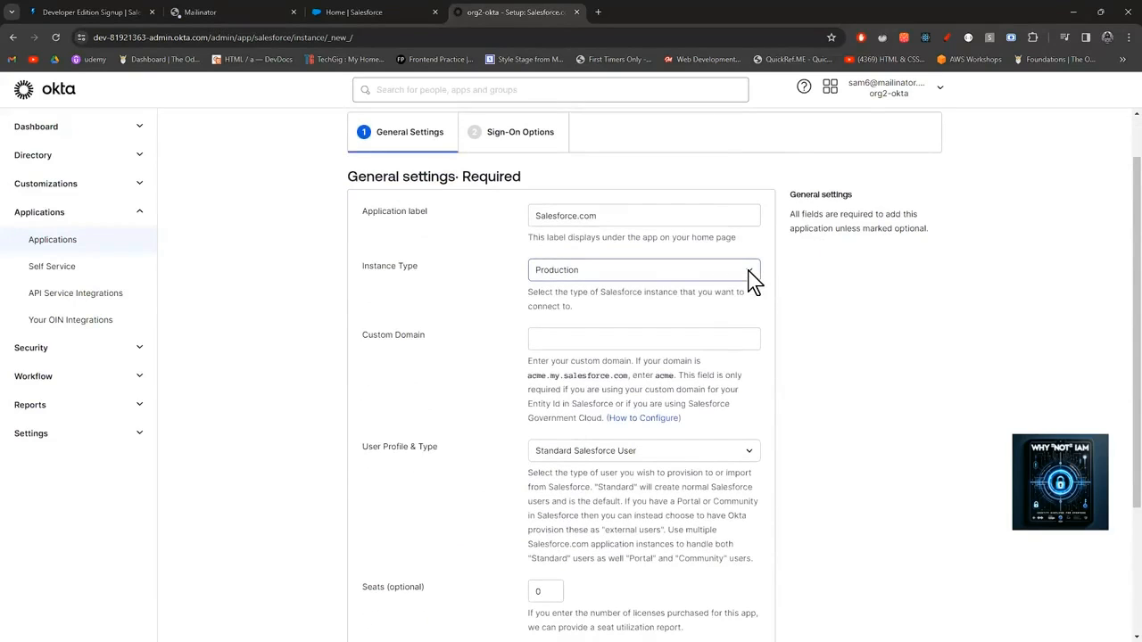
{"action": "left_click", "coordinate": [751, 277]}
{"action": "left_click", "coordinate": [749, 273]}
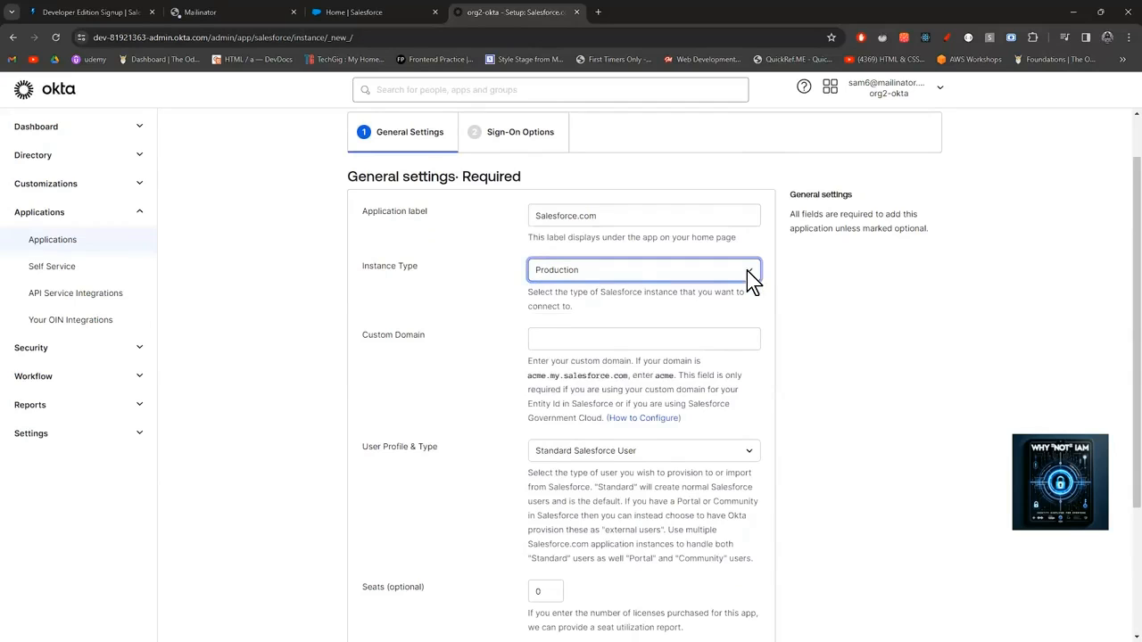
{"action": "scroll", "coordinate": [749, 279], "scroll_direction": "down", "scroll_amount": 1}
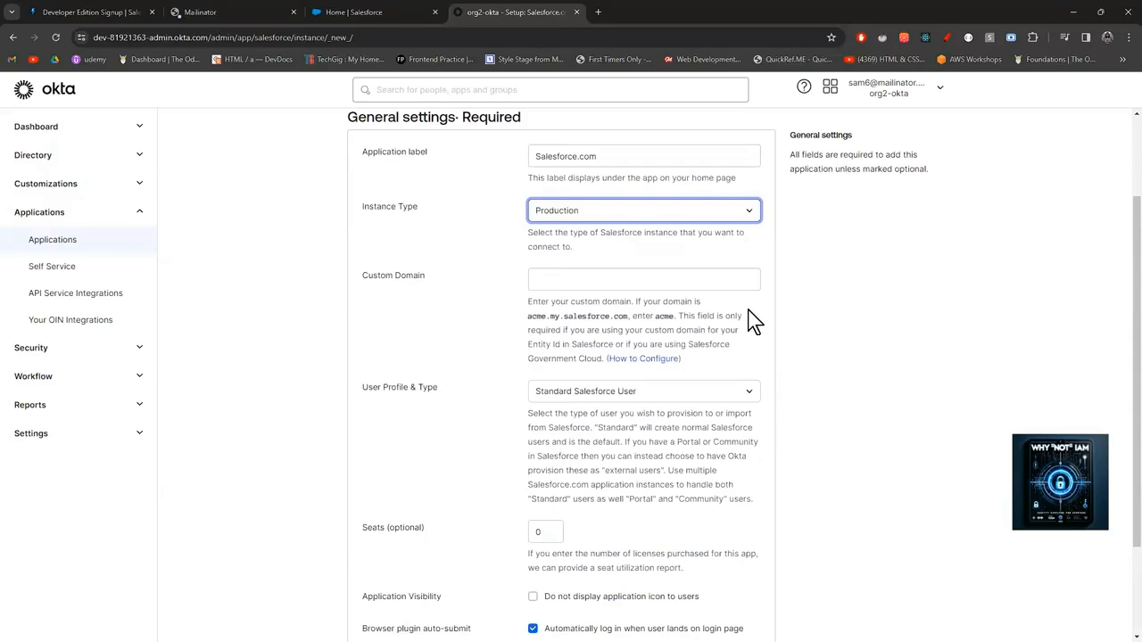
{"action": "left_click", "coordinate": [378, 12]}
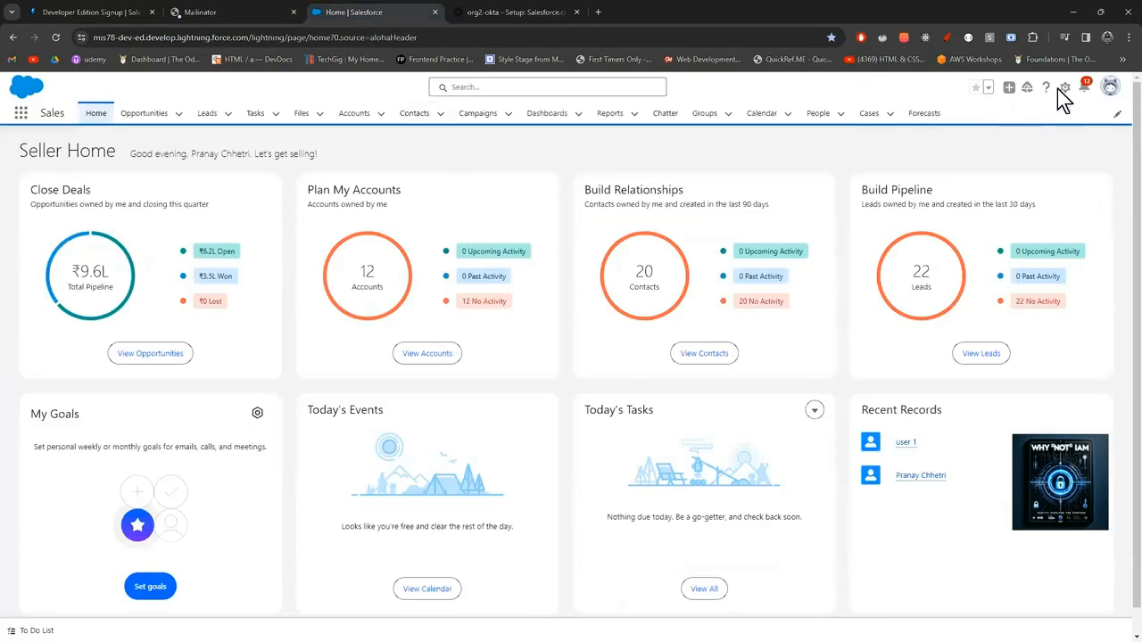
Open Salesforce Setup from the gear menu and search Setup for 'my domains', finding no matches.
{"action": "left_click", "coordinate": [1064, 88]}
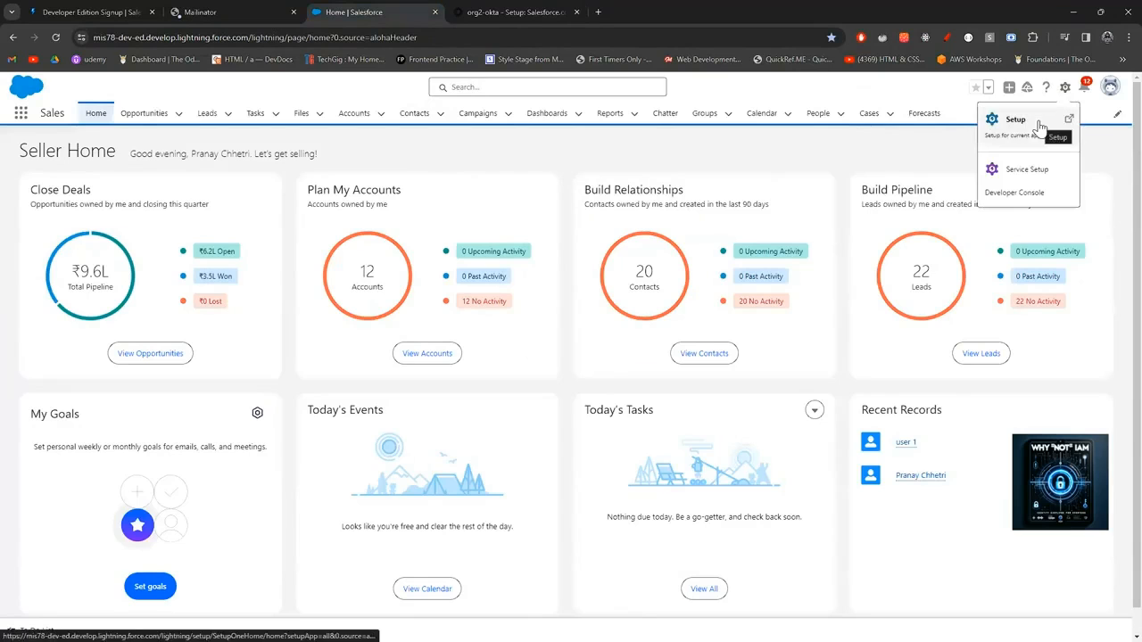
{"action": "left_click", "coordinate": [1041, 126]}
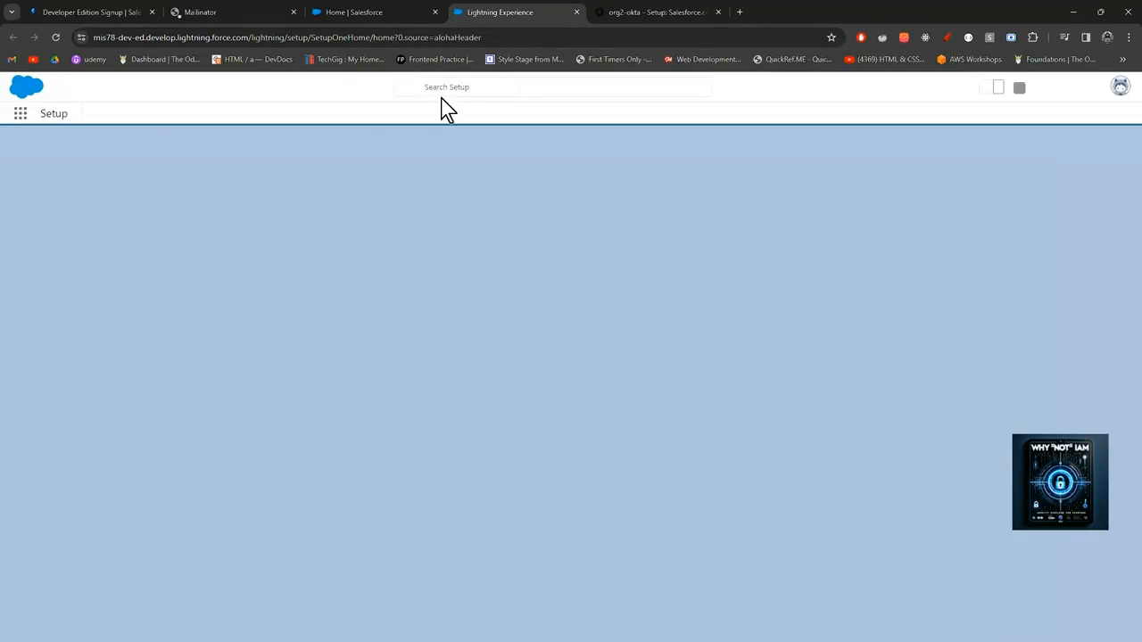
{"action": "left_click", "coordinate": [450, 88]}
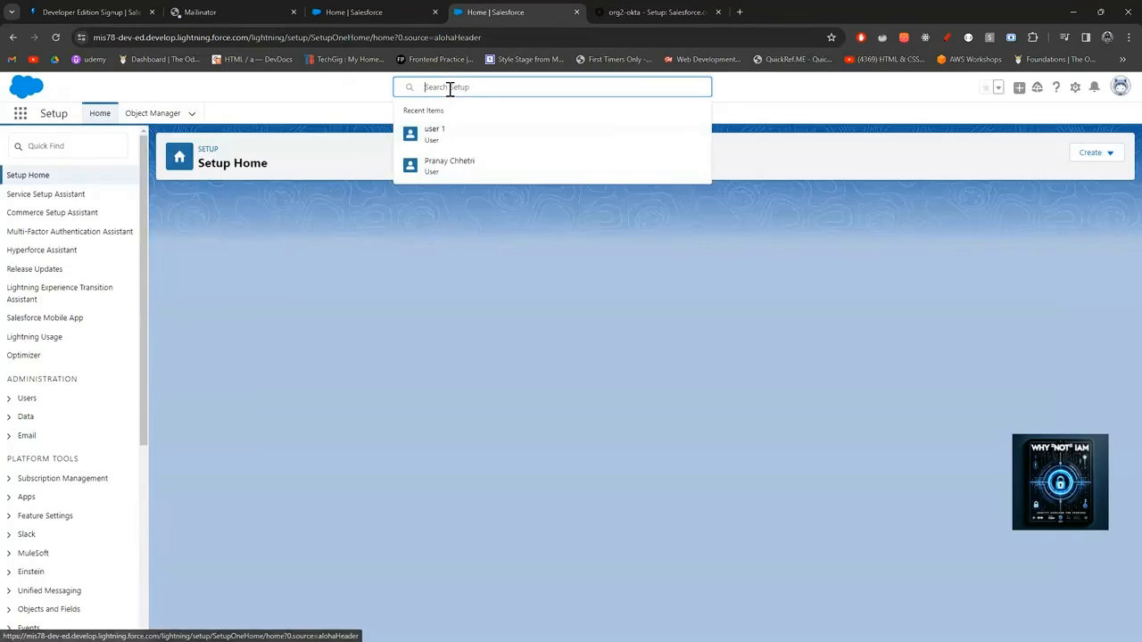
{"action": "type", "text": "my domains"}
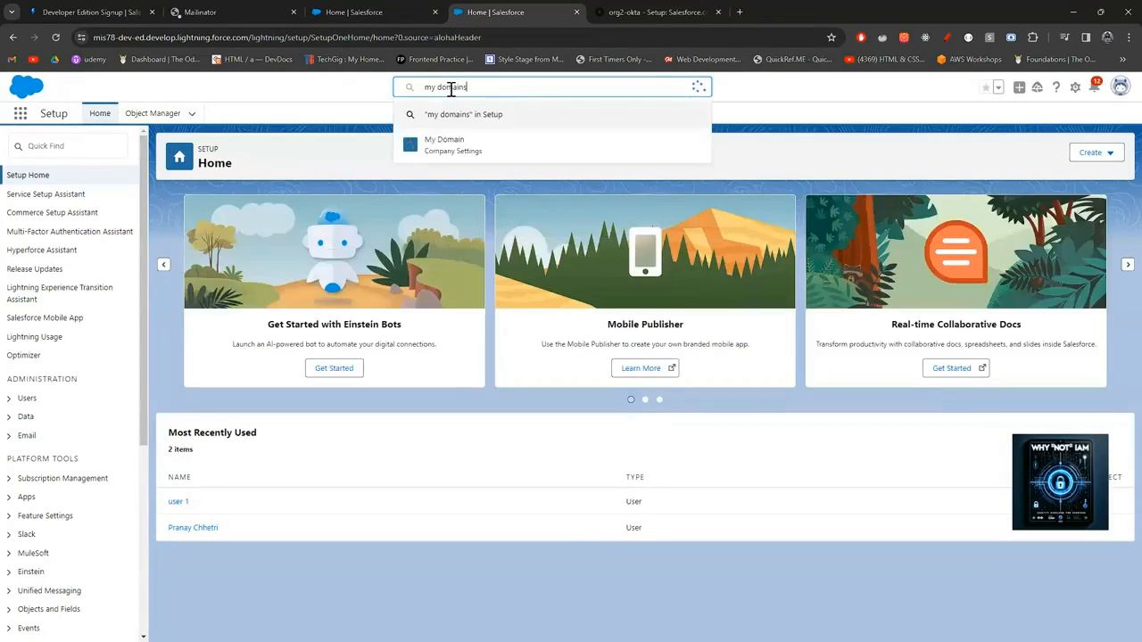
{"action": "key", "text": "Return"}
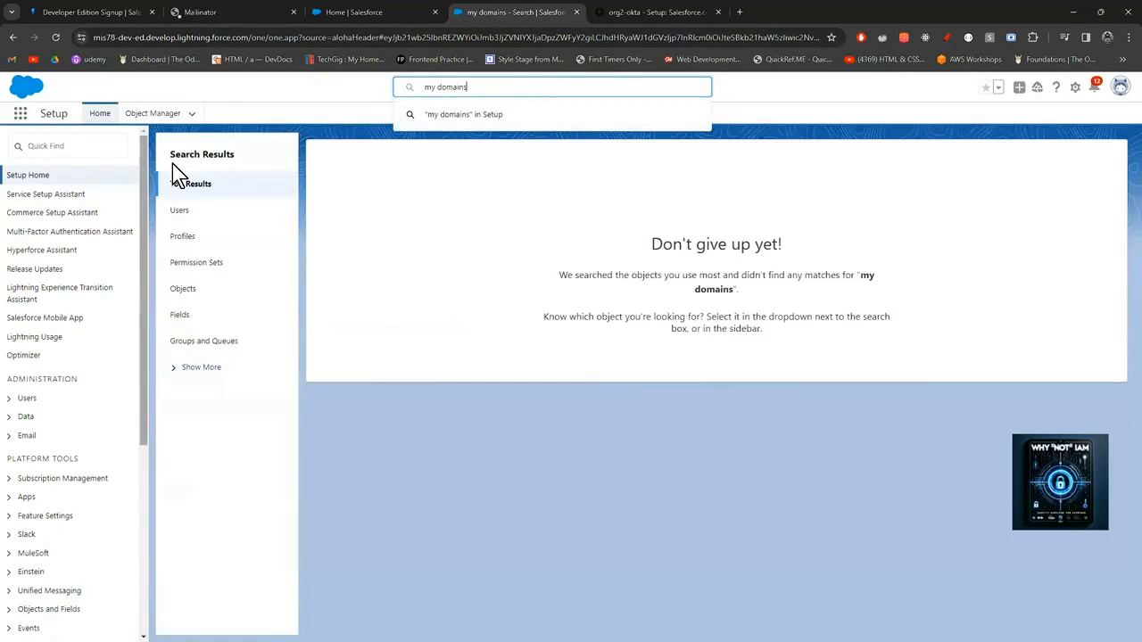
{"action": "left_click", "coordinate": [63, 143]}
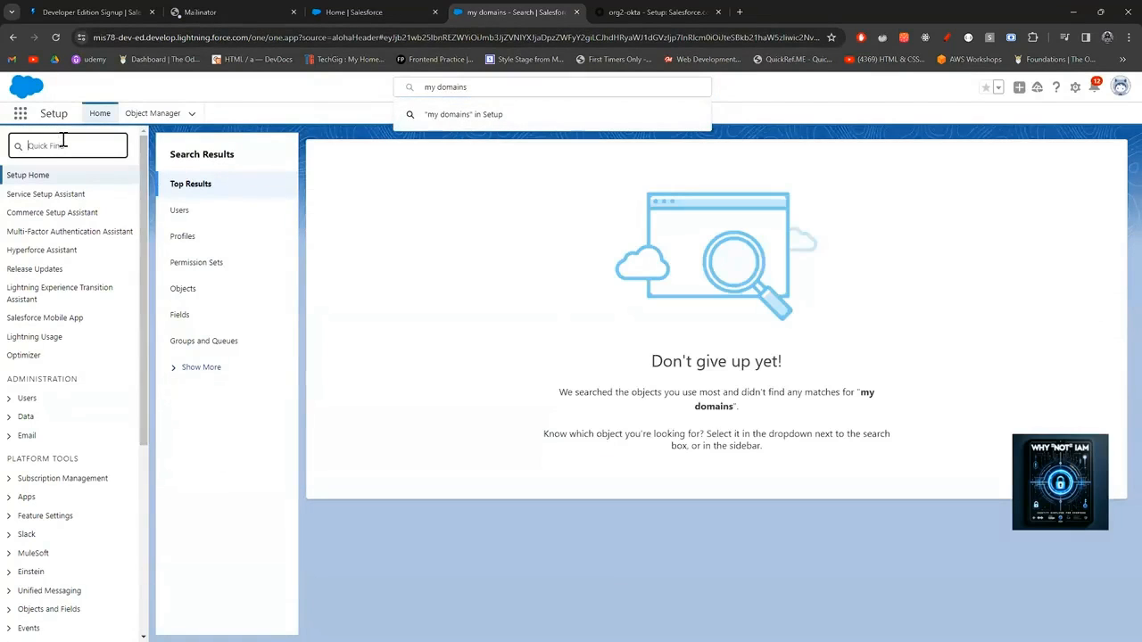
Filter Quick Find by 'domains' and open Sites and Domains > Domains.
{"action": "type", "text": "do"}
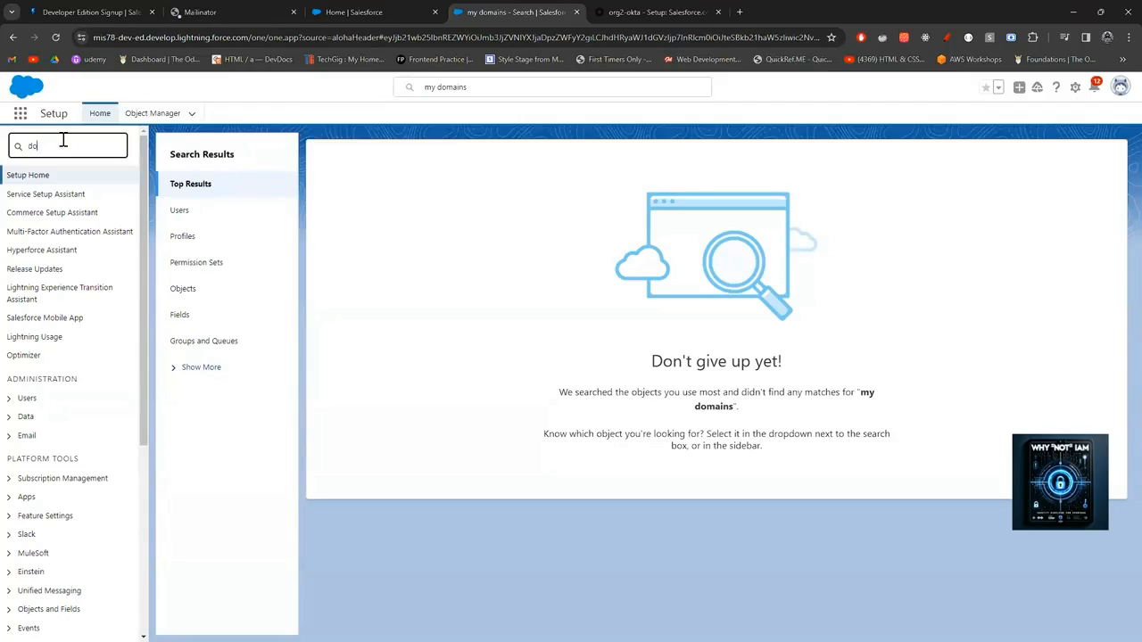
{"action": "type", "text": "mai"}
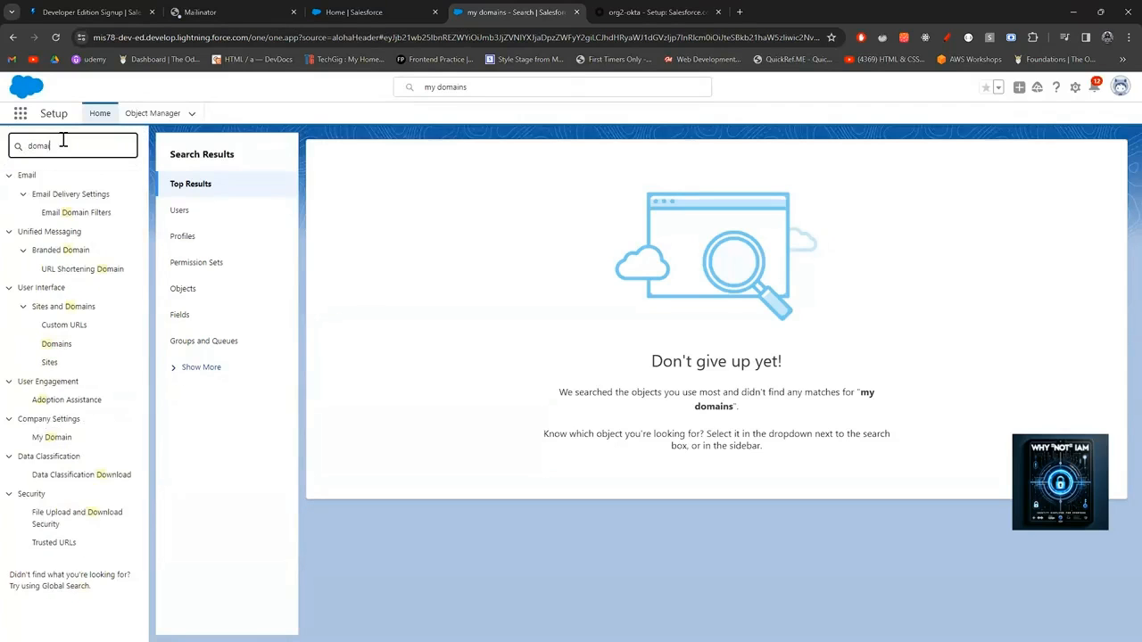
{"action": "type", "text": "ns"}
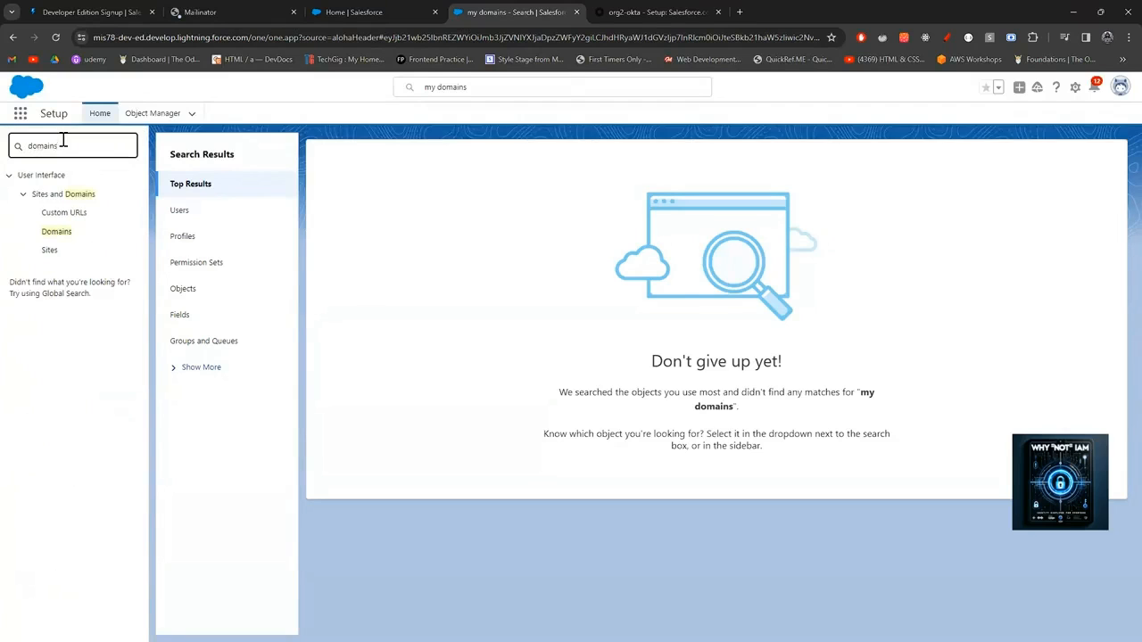
{"action": "left_click", "coordinate": [61, 237]}
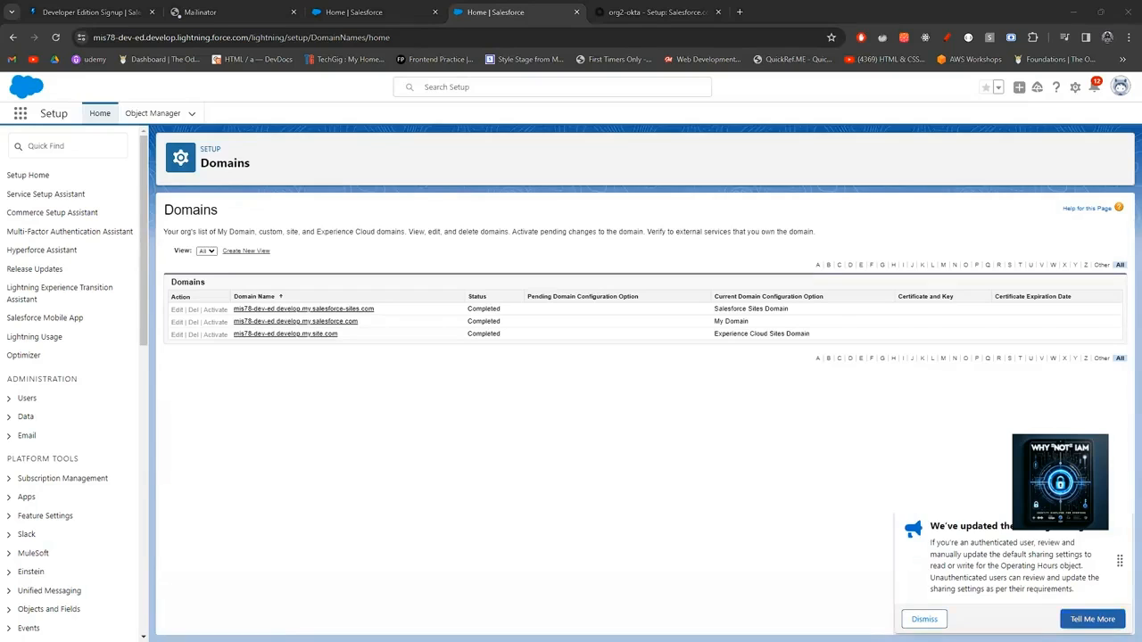
Dismiss the 'We've updated the…' sharing-settings notice on the Domains page.
{"action": "left_click", "coordinate": [925, 620]}
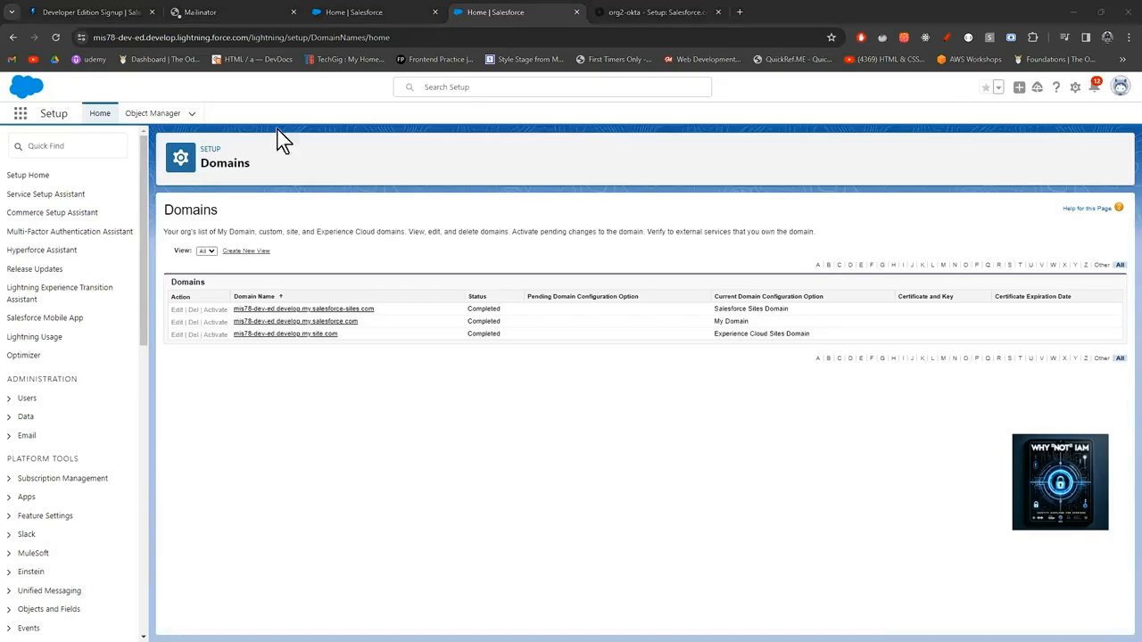
Search Setup for 'my domain', open My Domain Settings, and select the name mis78-dev-ed.
{"action": "left_click", "coordinate": [470, 89]}
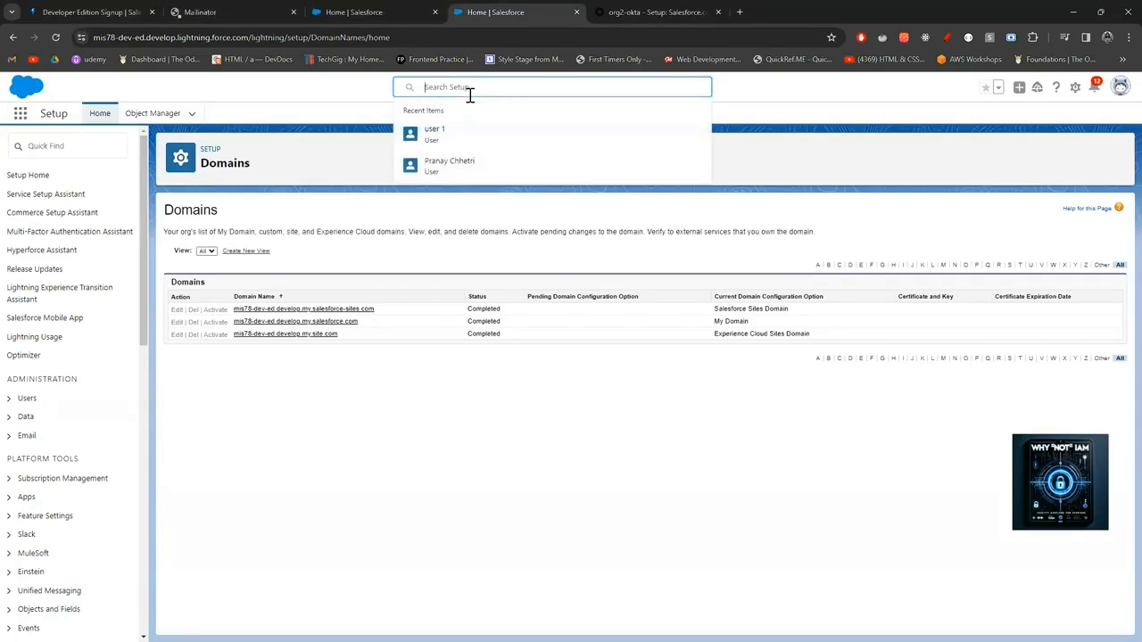
{"action": "type", "text": "my domain"}
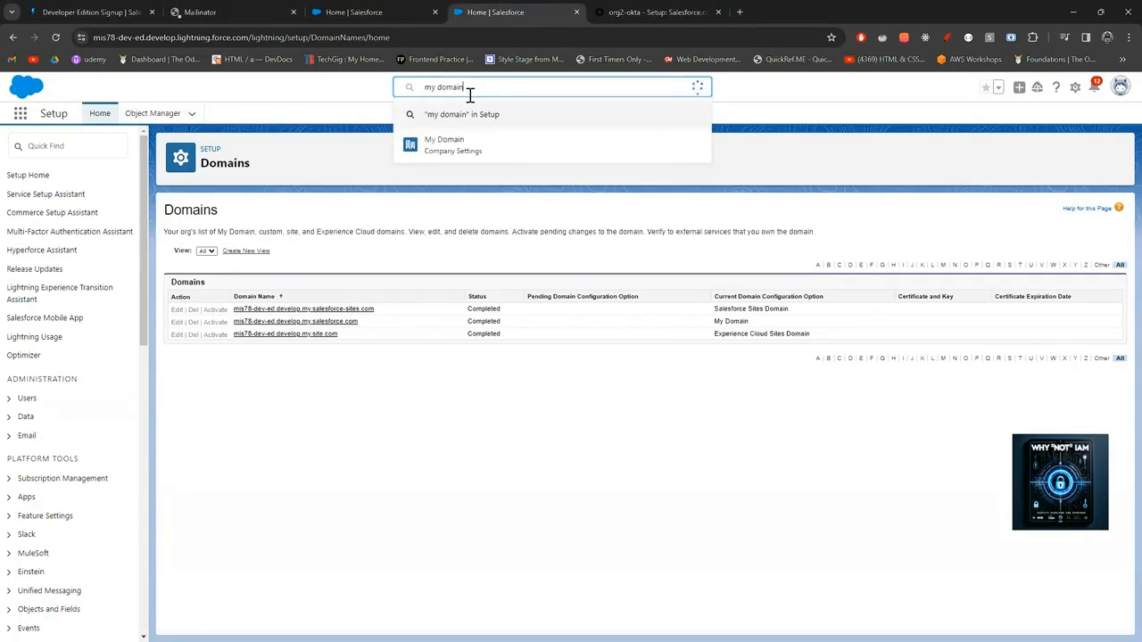
{"action": "left_click", "coordinate": [461, 147]}
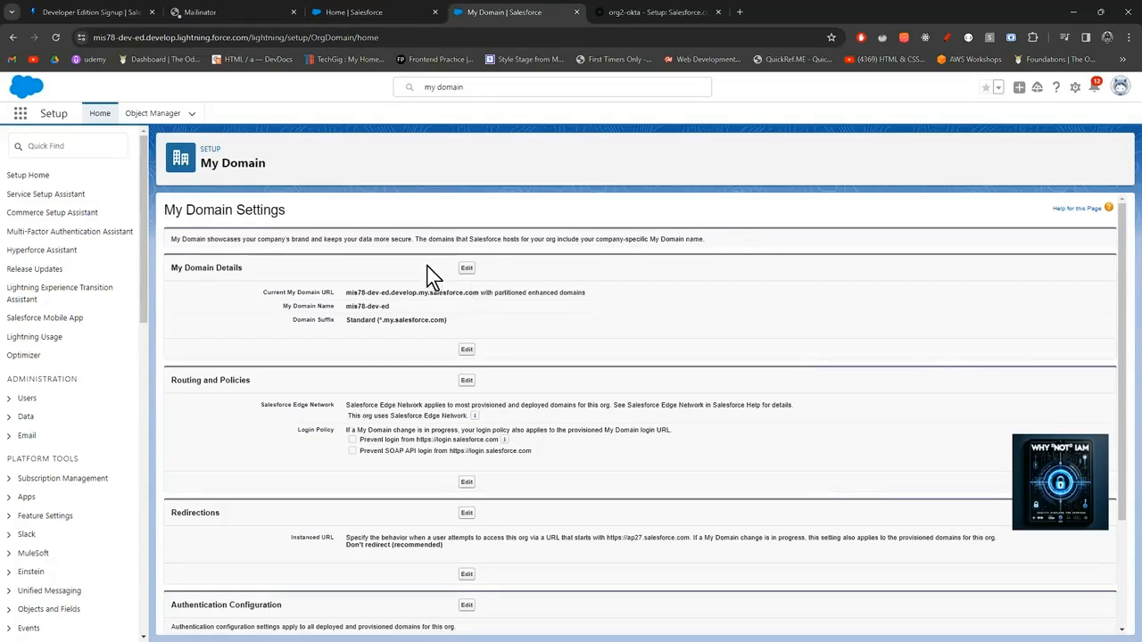
{"action": "left_click_drag", "start_coordinate": [393, 308], "coordinate": [343, 309]}
{"action": "key", "text": "ctrl+c"}
{"action": "left_click", "coordinate": [370, 11]}
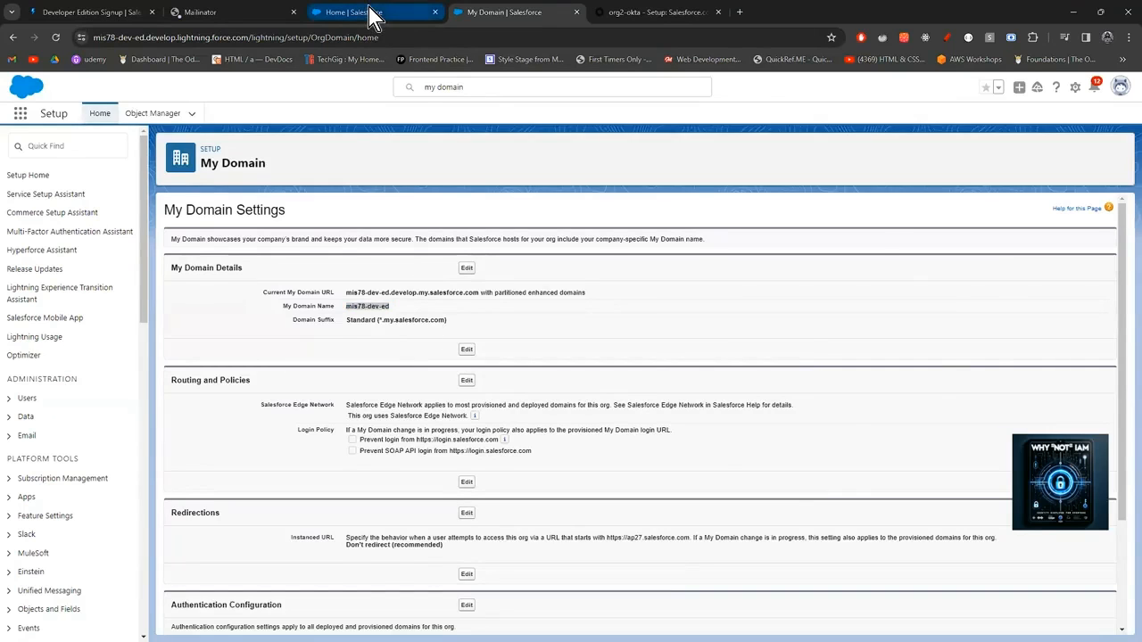
Paste mis78-dev-ed into the Okta app's Custom Domain field and advance to Sign-On Options.
{"action": "left_click", "coordinate": [658, 10]}
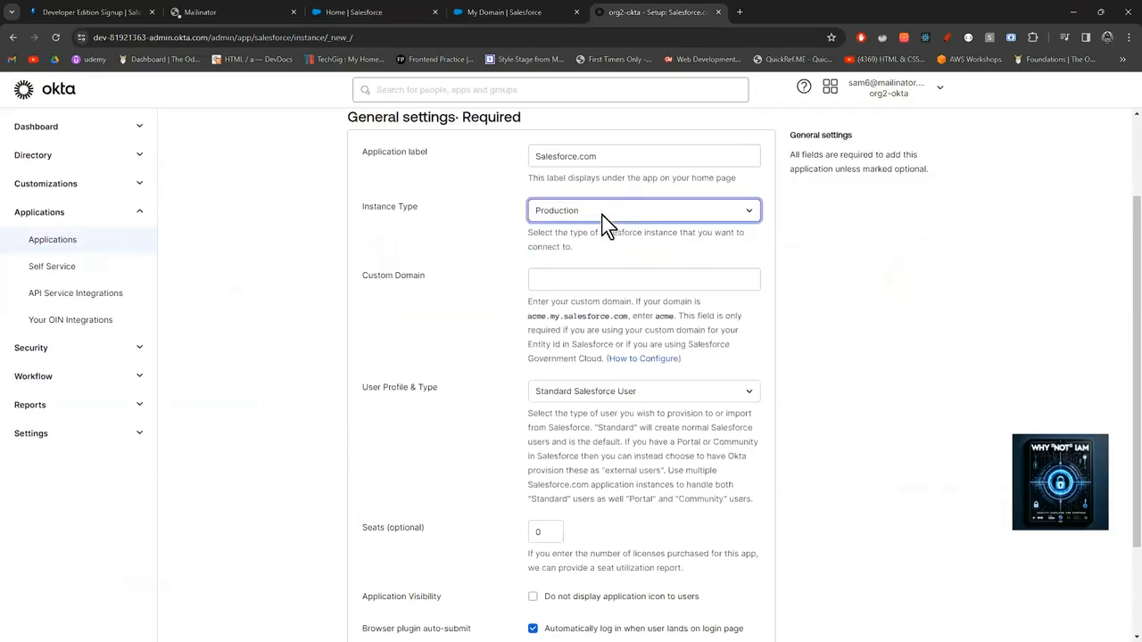
{"action": "left_click", "coordinate": [597, 280]}
{"action": "key", "text": "ctrl+v"}
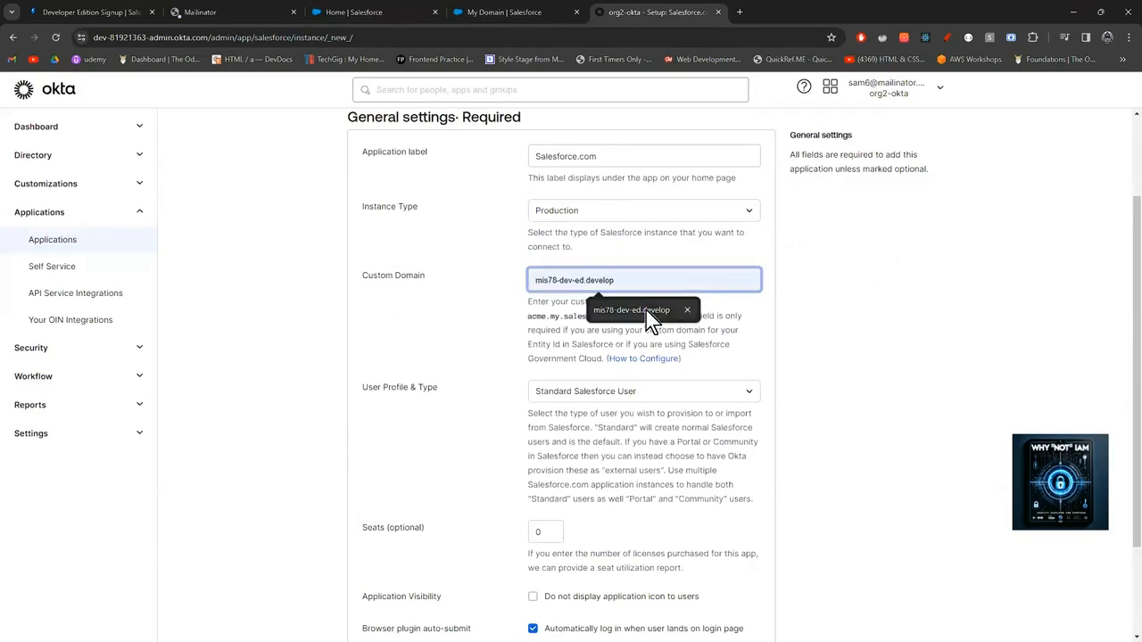
{"action": "left_click", "coordinate": [803, 283]}
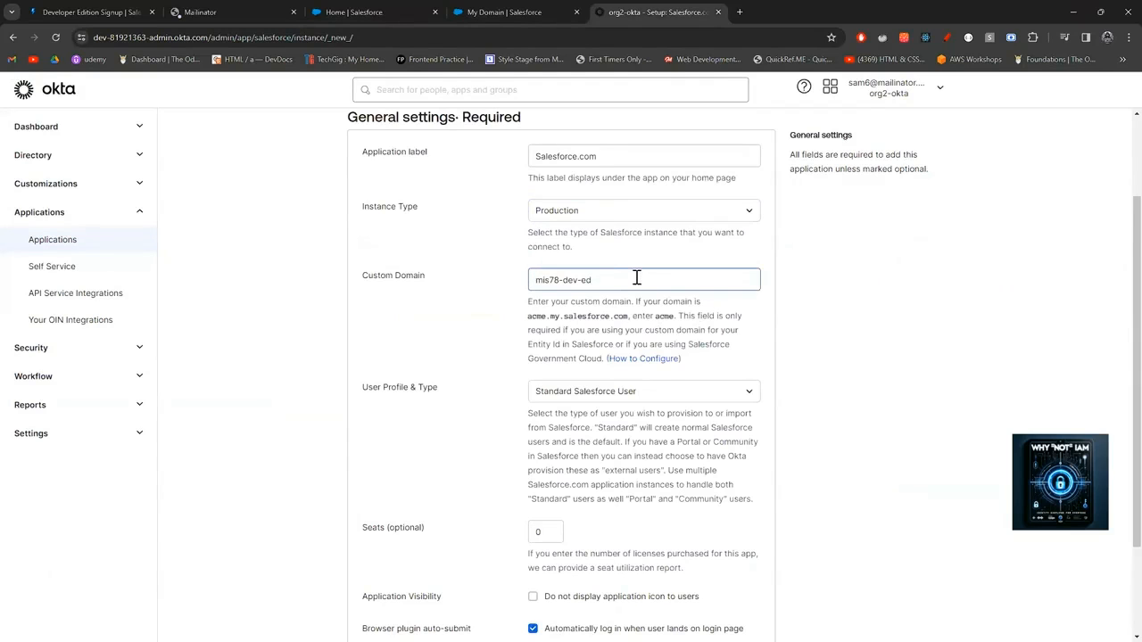
{"action": "scroll", "coordinate": [607, 429], "scroll_direction": "down", "scroll_amount": 3}
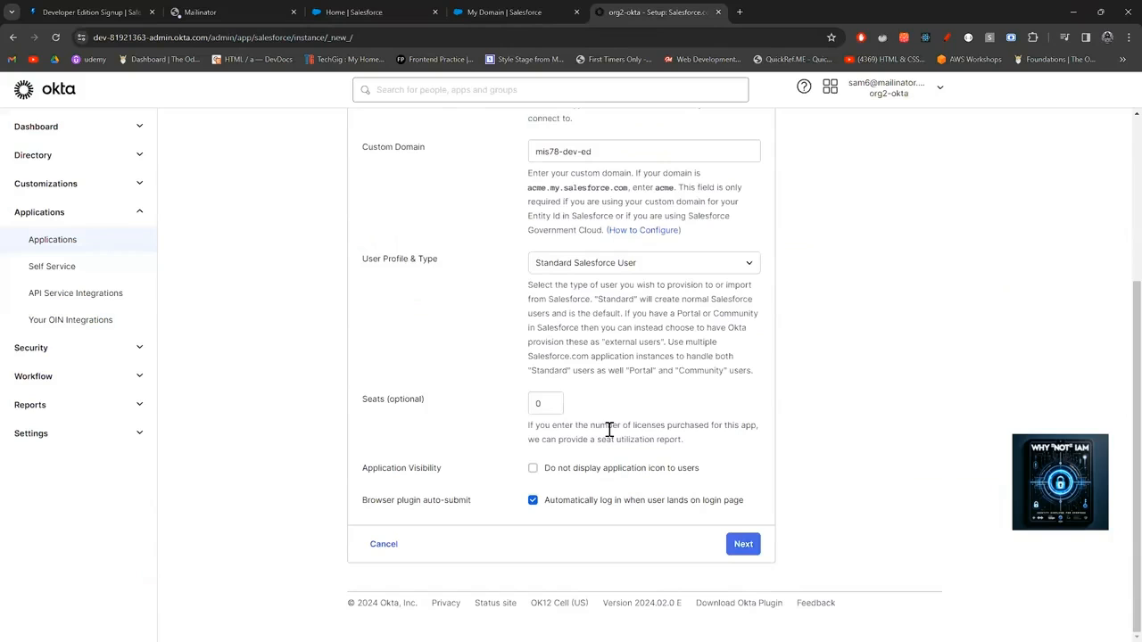
{"action": "left_click", "coordinate": [746, 548]}
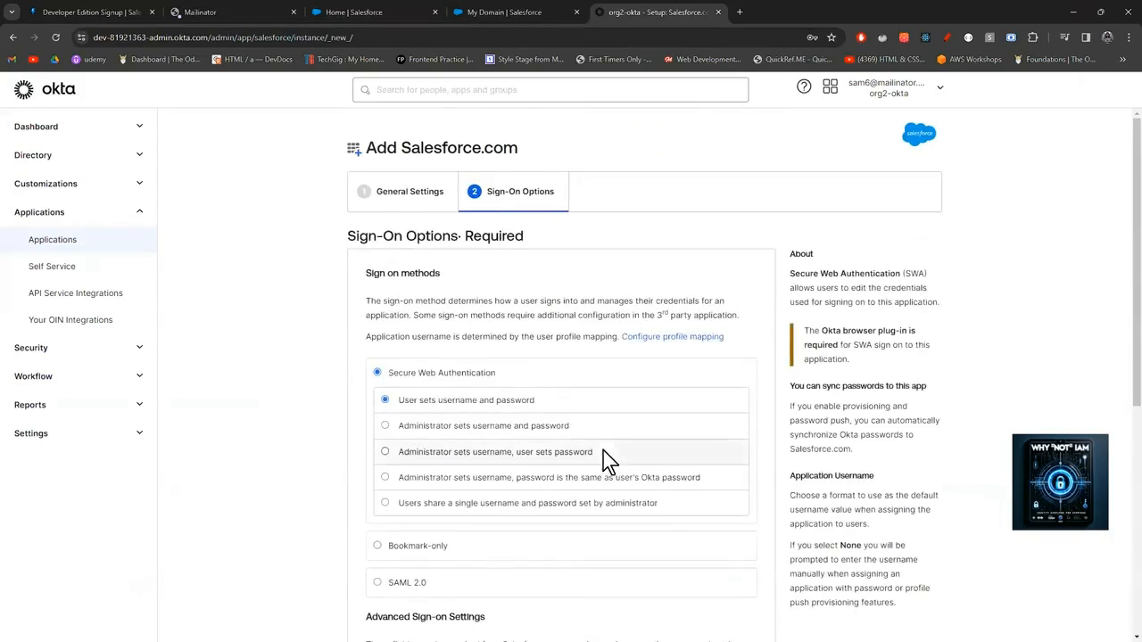
Select SAML 2.0 as the sign-on method and open the 'How to Configure SAML 2.0 for Salesforce' guide.
{"action": "scroll", "coordinate": [603, 458], "scroll_direction": "down", "scroll_amount": 2}
{"action": "scroll", "coordinate": [603, 458], "scroll_direction": "down", "scroll_amount": 1}
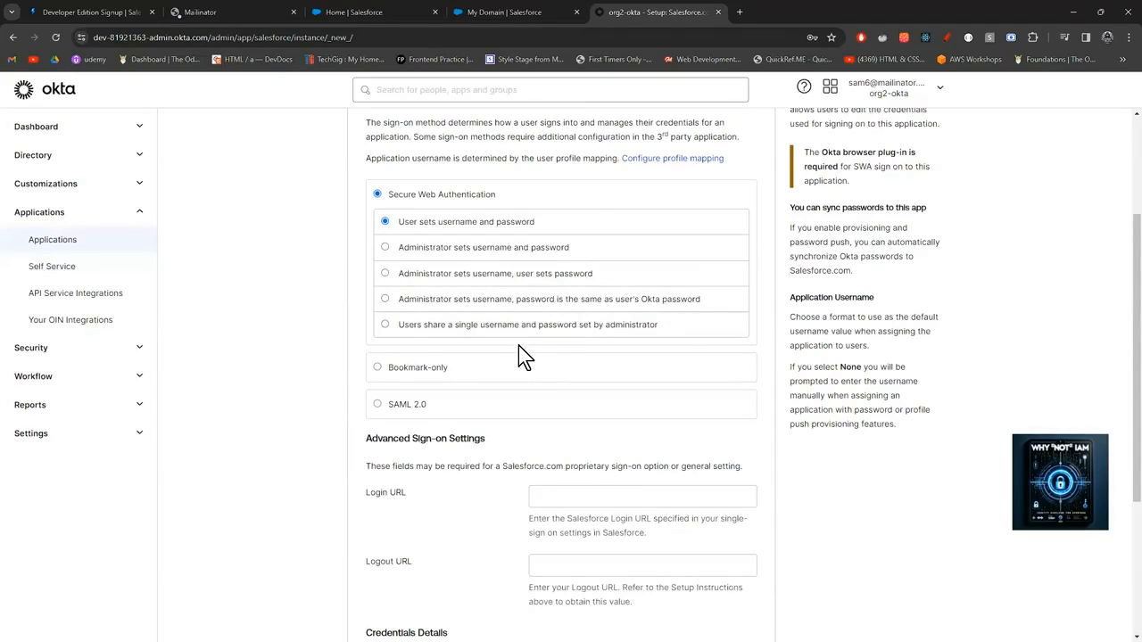
{"action": "left_click", "coordinate": [411, 407]}
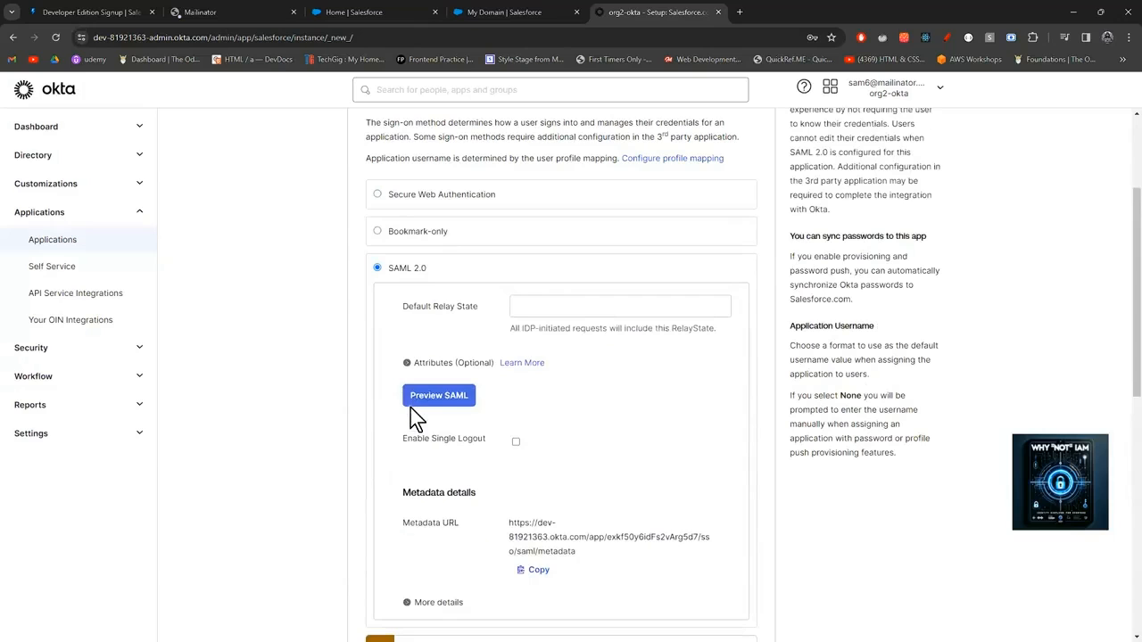
{"action": "scroll", "coordinate": [428, 411], "scroll_direction": "down", "scroll_amount": 2}
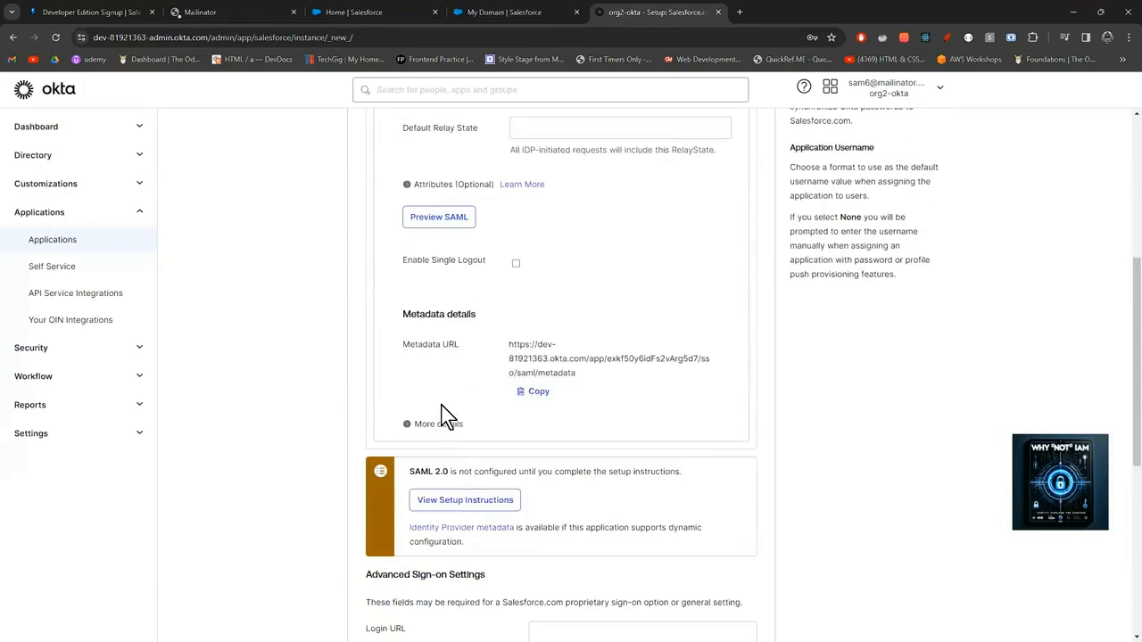
{"action": "left_click", "coordinate": [477, 505]}
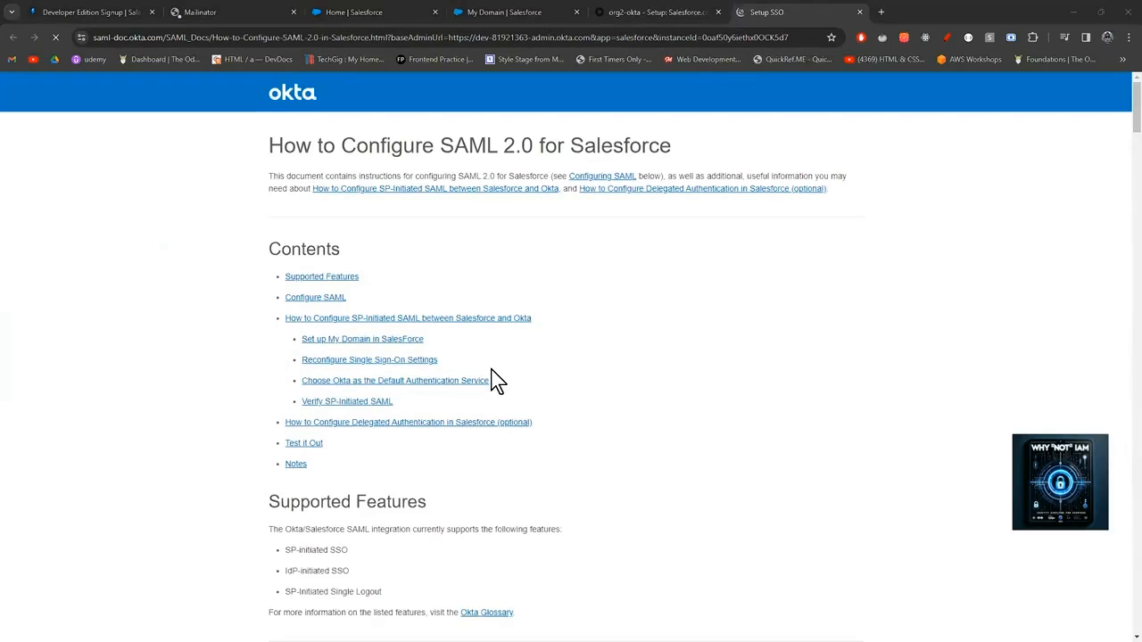
Return to the Salesforce My Domain Settings tab and focus the Setup Quick Find box.
{"action": "left_click", "coordinate": [475, 15]}
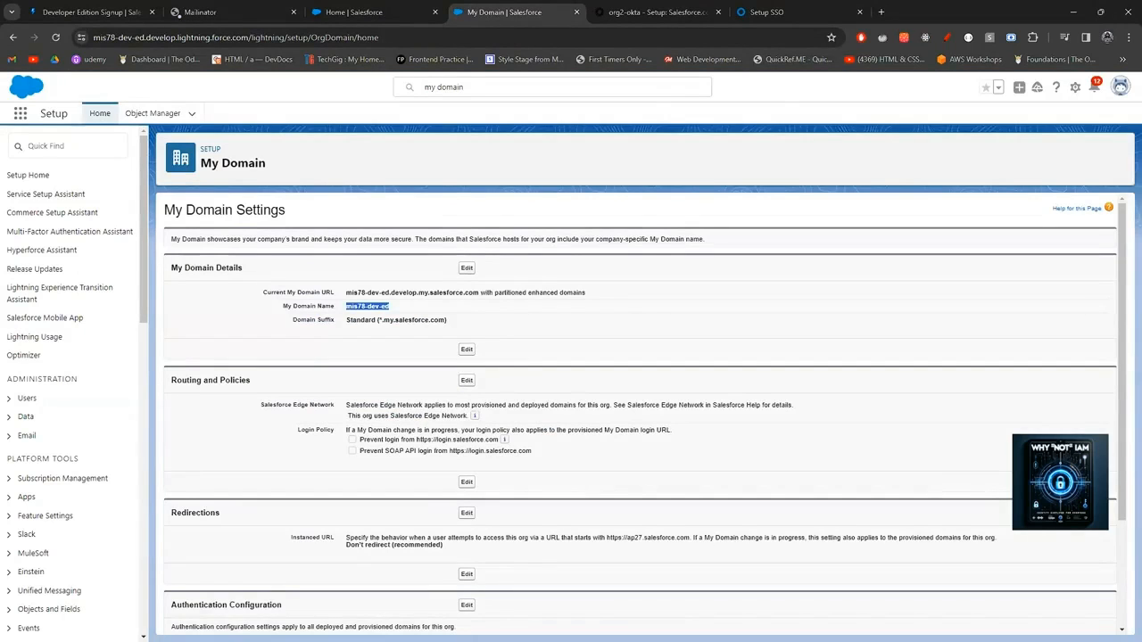
{"action": "left_click", "coordinate": [30, 144]}
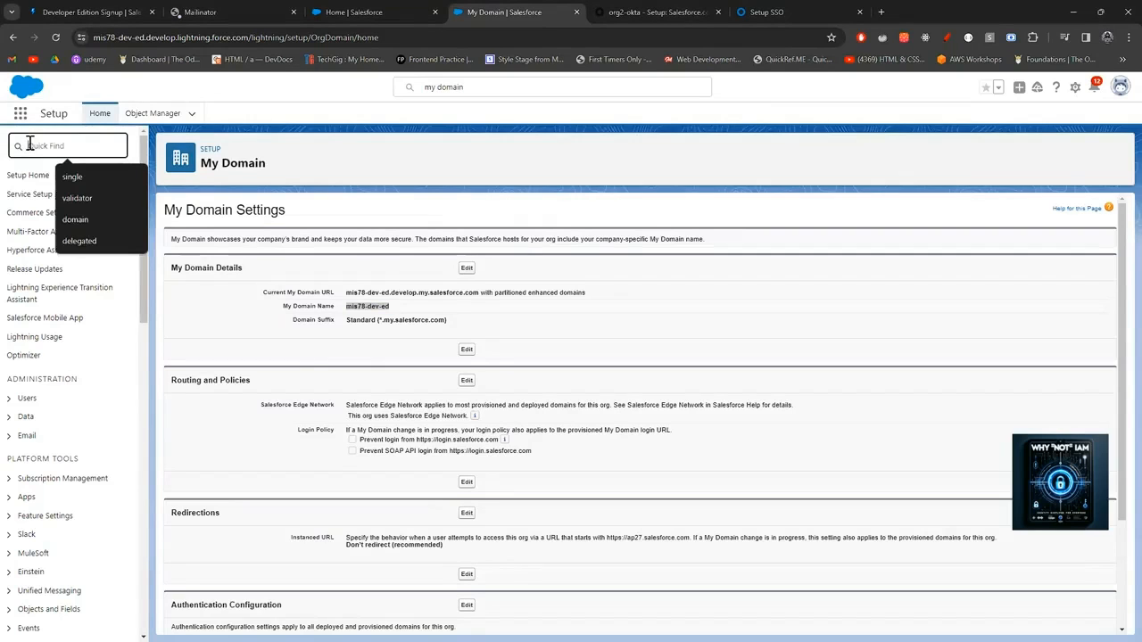
Find Single Sign-On Settings with Quick Find 'single sig' and open them for editing.
{"action": "type", "text": "single sig"}
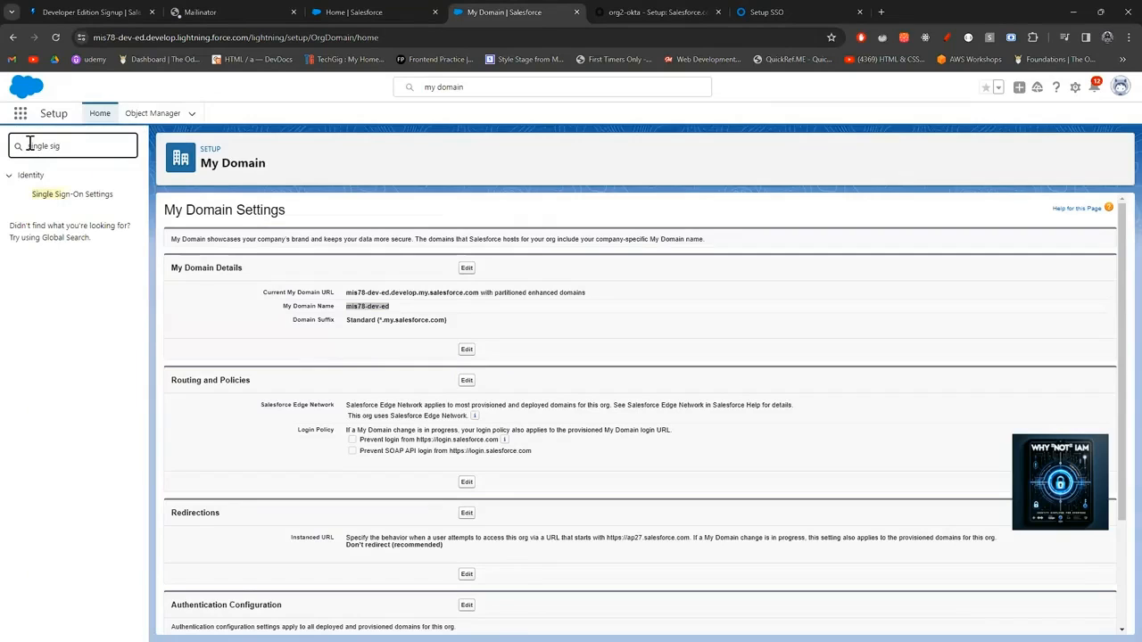
{"action": "left_click", "coordinate": [86, 198]}
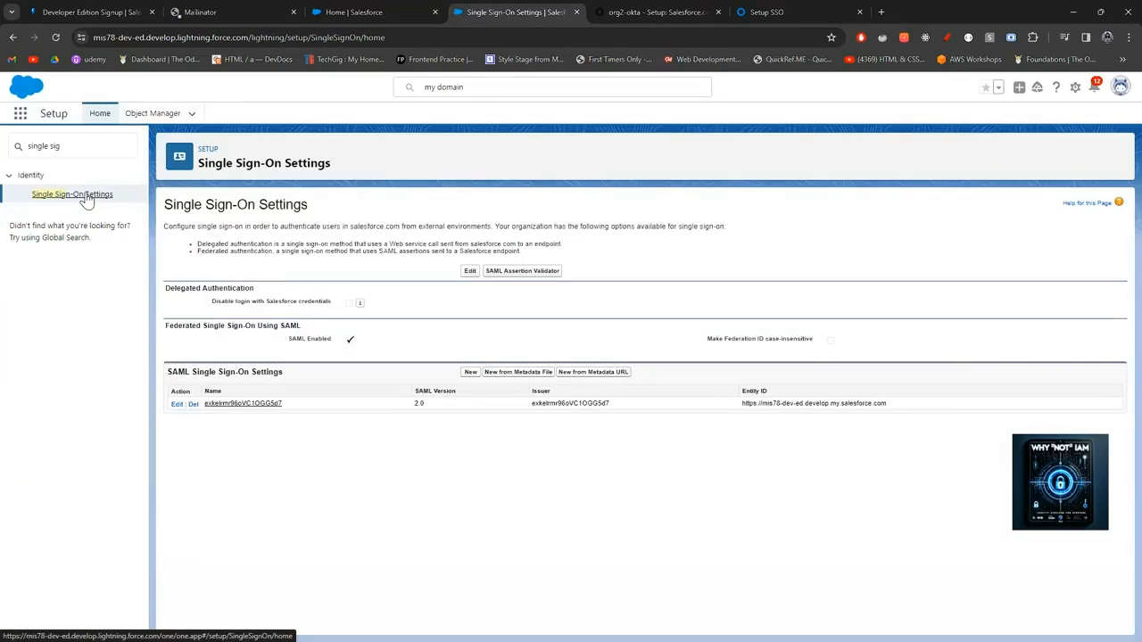
{"action": "left_click", "coordinate": [468, 273]}
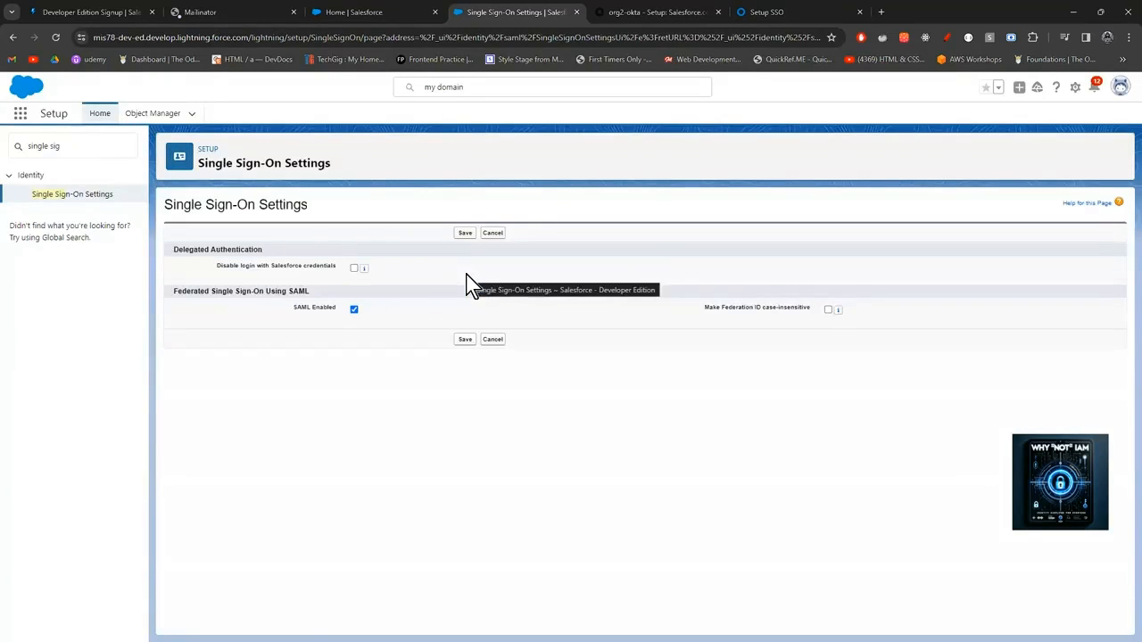
Save the Single Sign-On settings with SAML Enabled ticked and start a new configuration from a metadata URL.
{"action": "left_click", "coordinate": [353, 310]}
{"action": "left_click", "coordinate": [354, 310]}
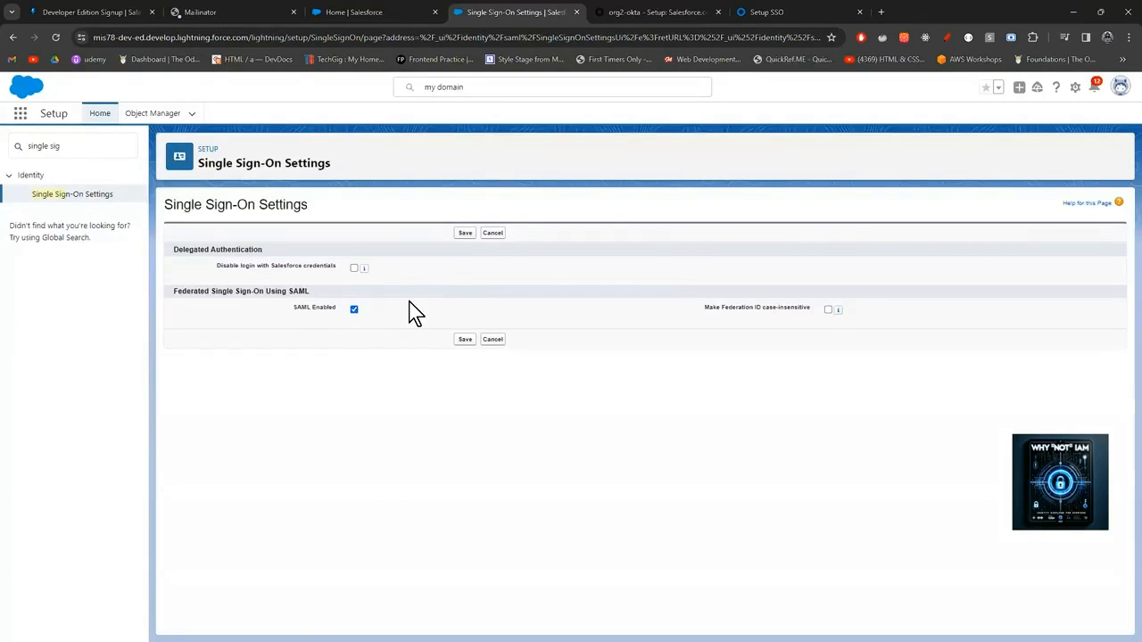
{"action": "left_click", "coordinate": [459, 340]}
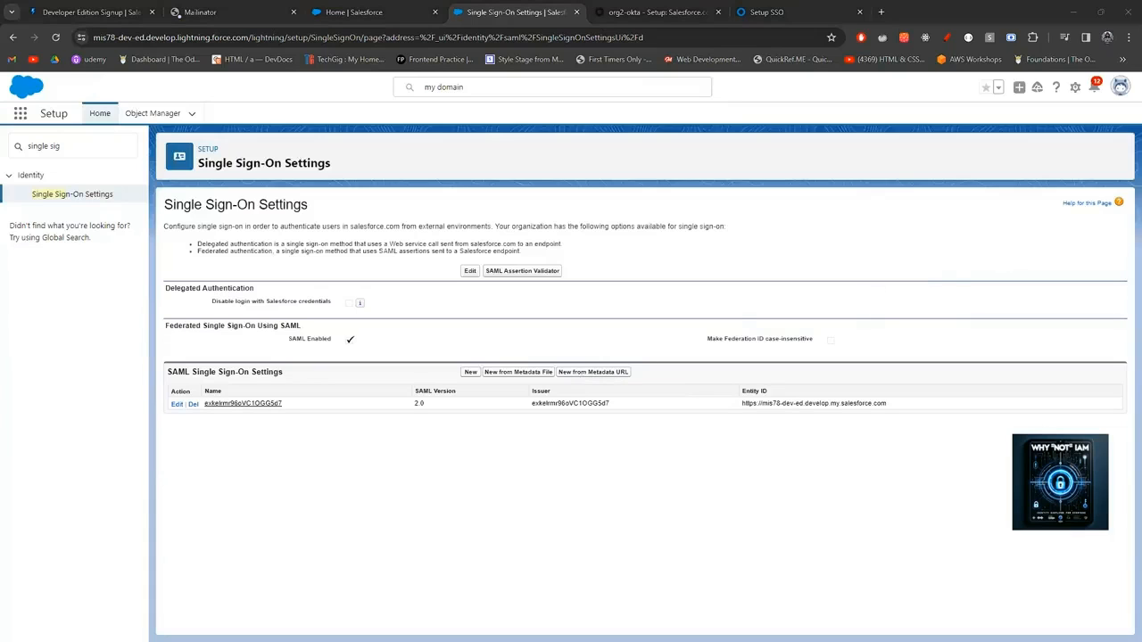
{"action": "left_click", "coordinate": [609, 376]}
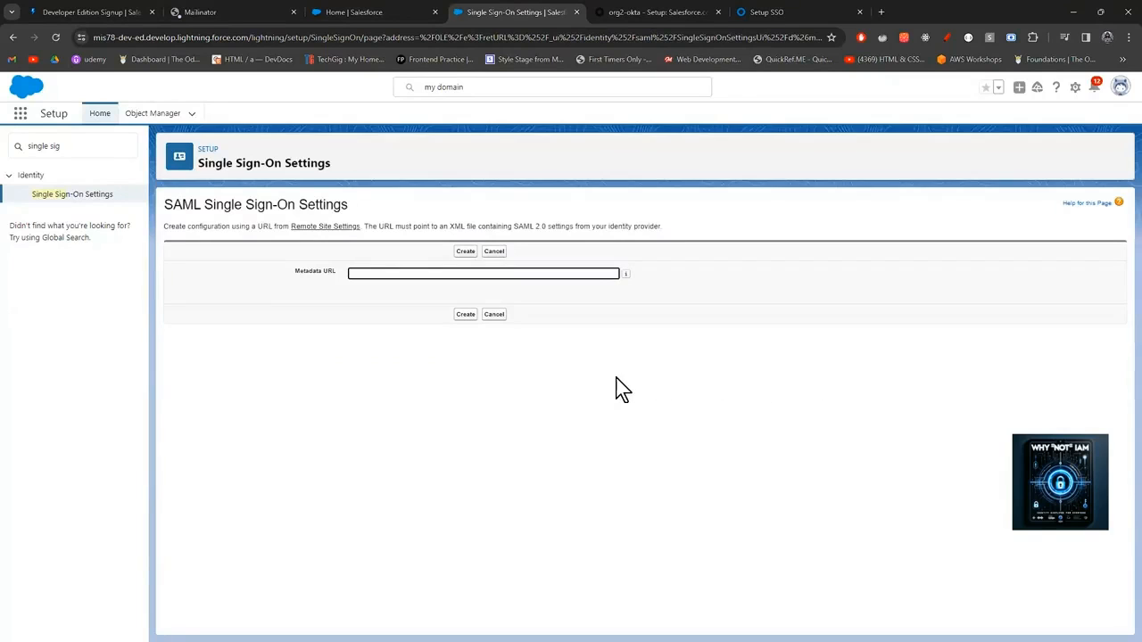
Review the Okta SAML setup guide, then go to the Okta Salesforce app settings.
{"action": "left_click", "coordinate": [756, 12]}
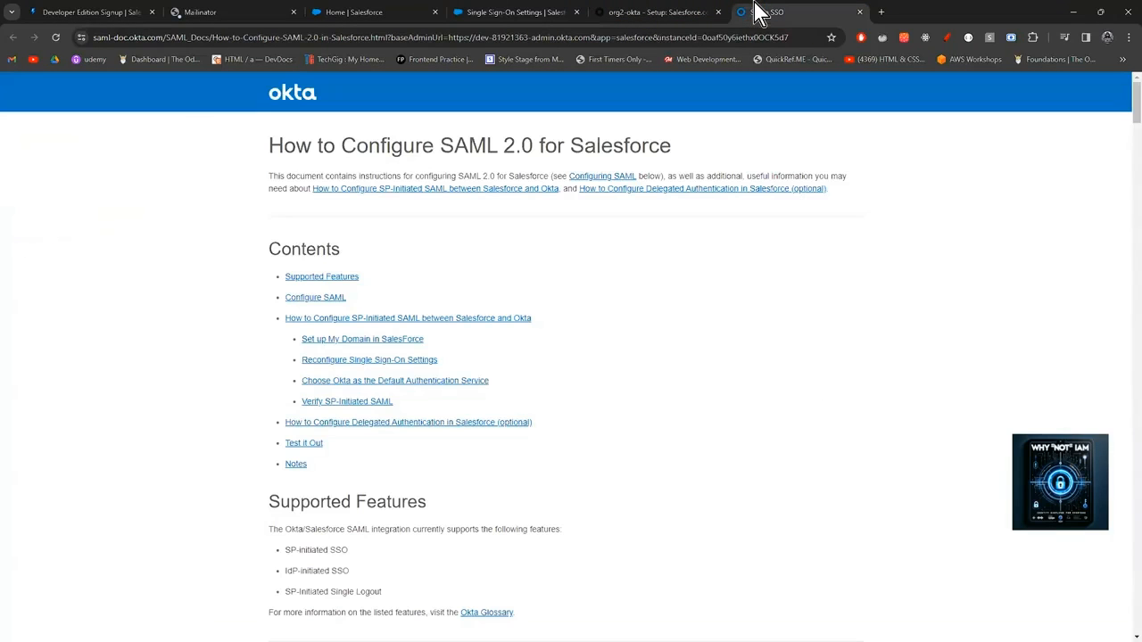
{"action": "scroll", "coordinate": [668, 368], "scroll_direction": "down", "scroll_amount": 3}
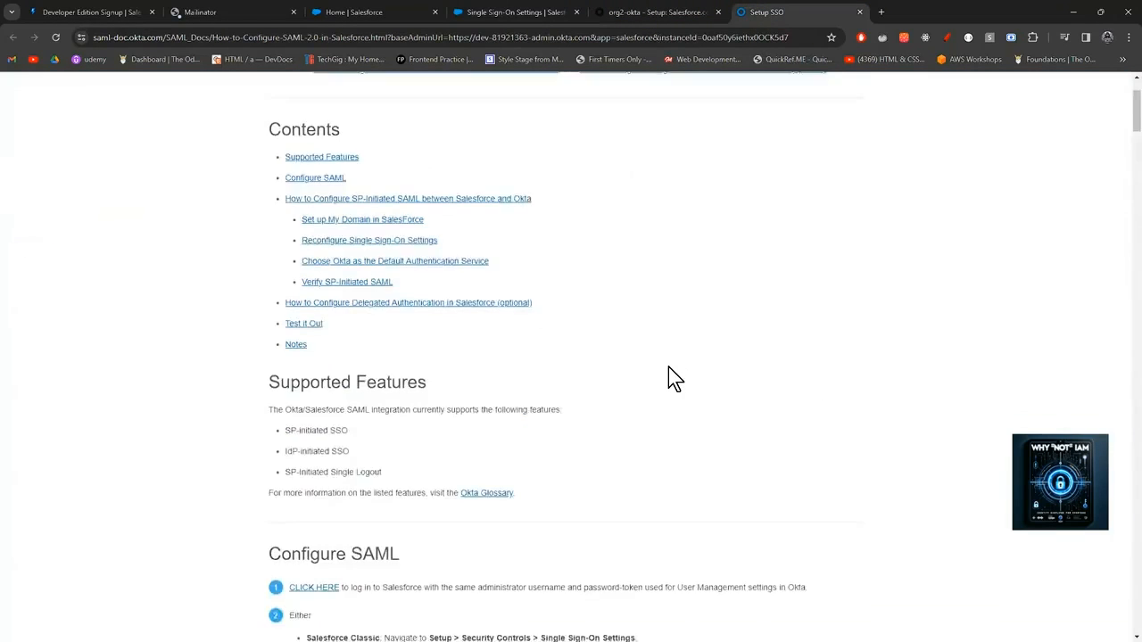
{"action": "left_click", "coordinate": [649, 11]}
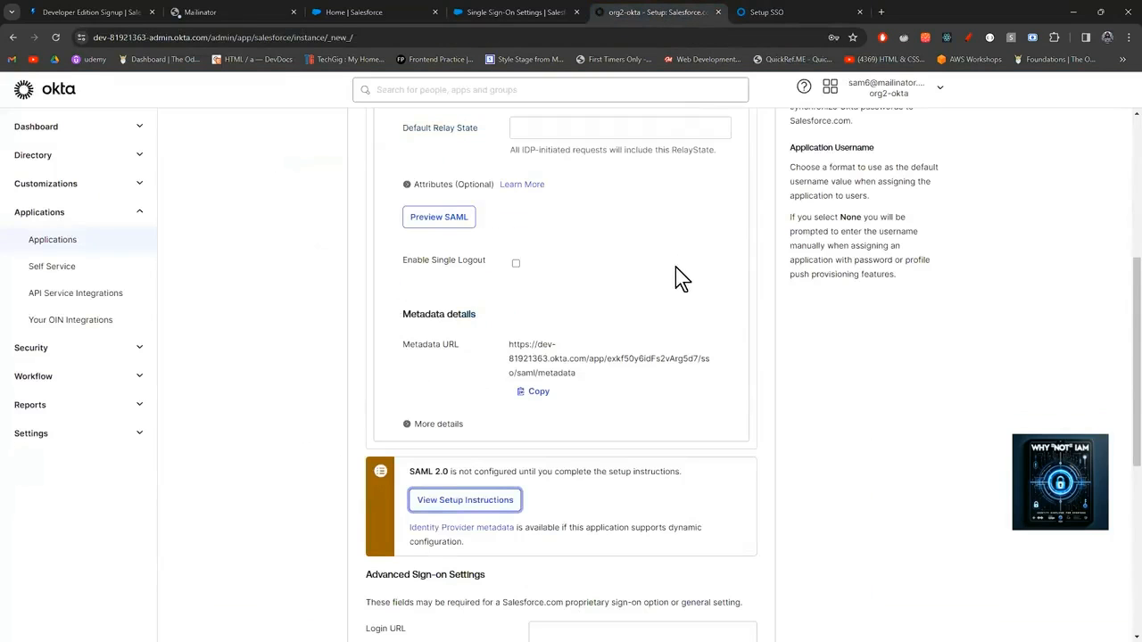
Copy the Okta Salesforce app's Metadata URL and return to the Salesforce metadata URL form.
{"action": "left_click", "coordinate": [541, 398]}
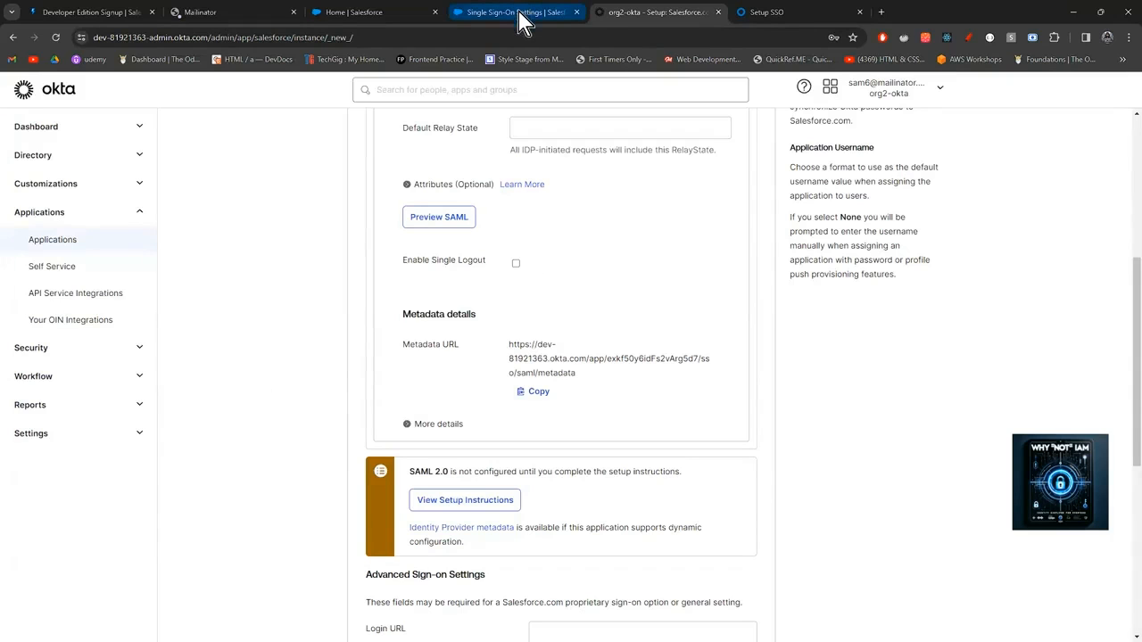
{"action": "left_click", "coordinate": [538, 393]}
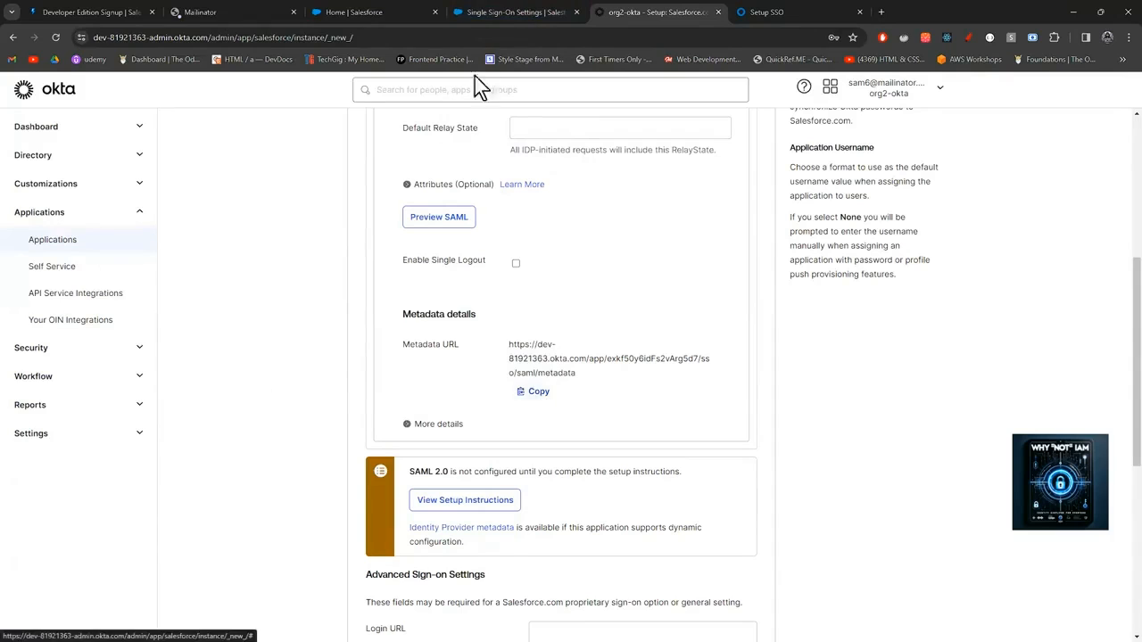
{"action": "left_click", "coordinate": [505, 13]}
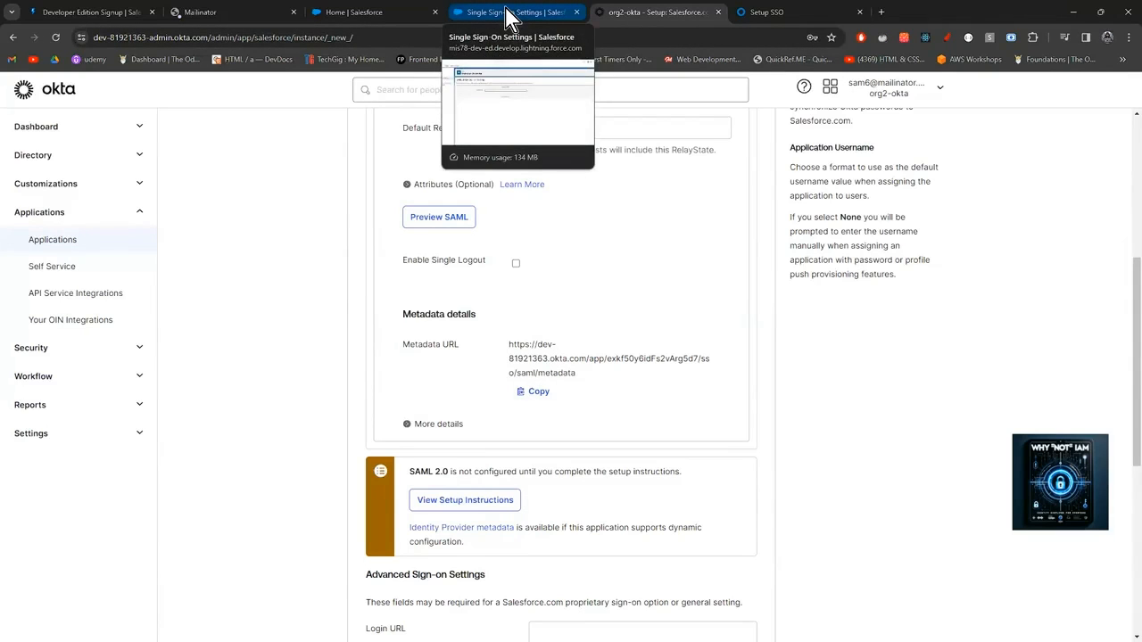
{"action": "left_click", "coordinate": [506, 11]}
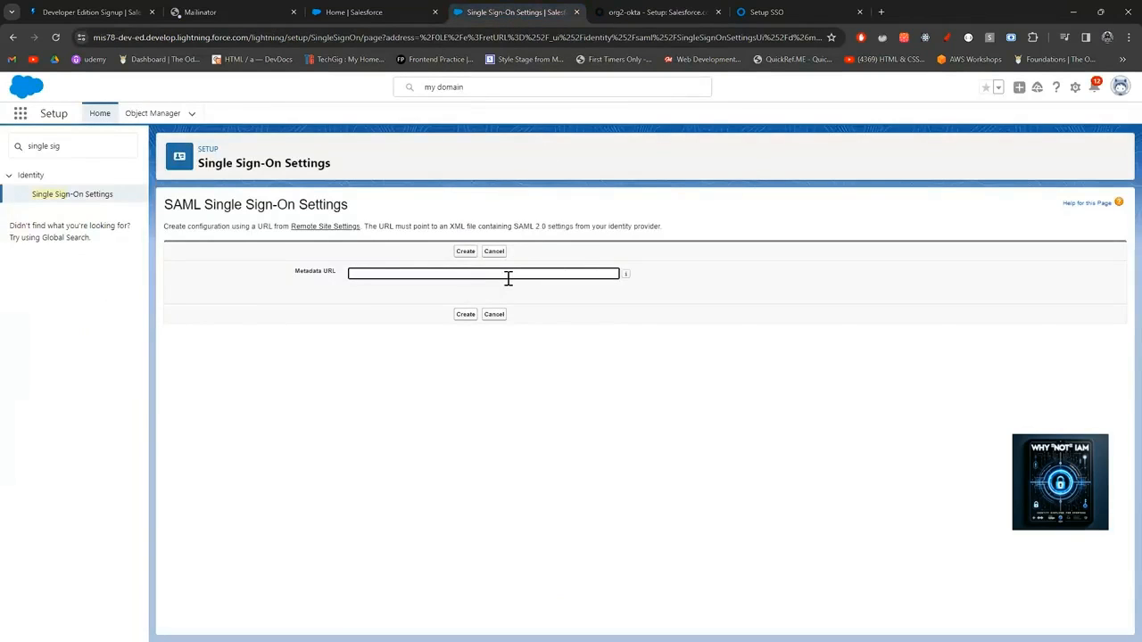
Paste the Okta metadata URL and try to create the configuration, which fails with a Remote Site Settings error.
{"action": "key", "text": "ctrl+v"}
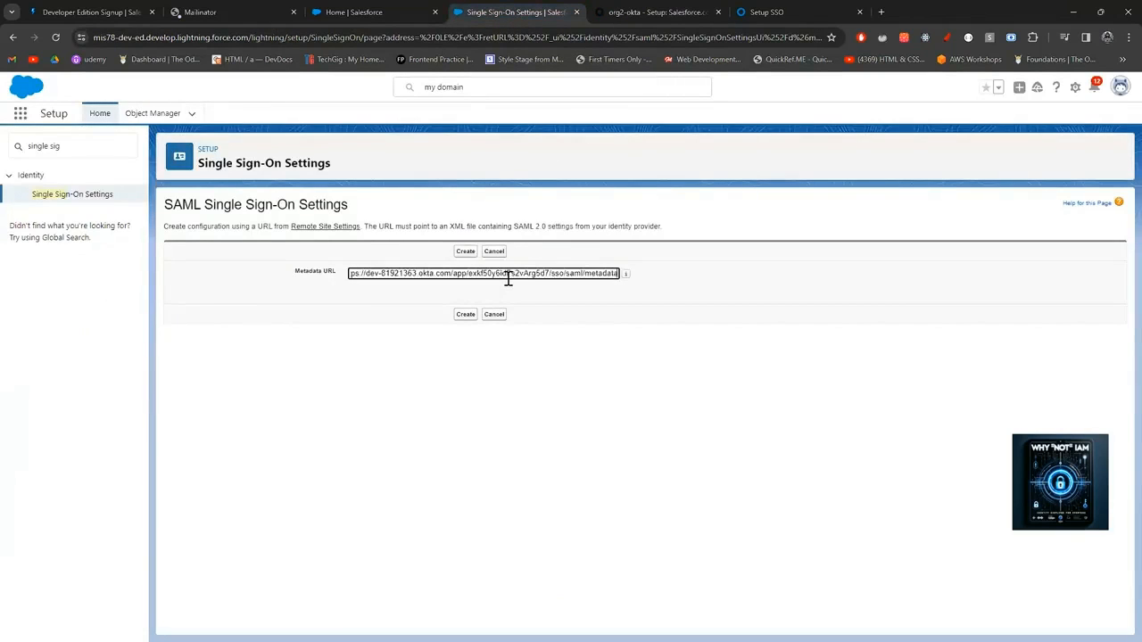
{"action": "left_click", "coordinate": [468, 315]}
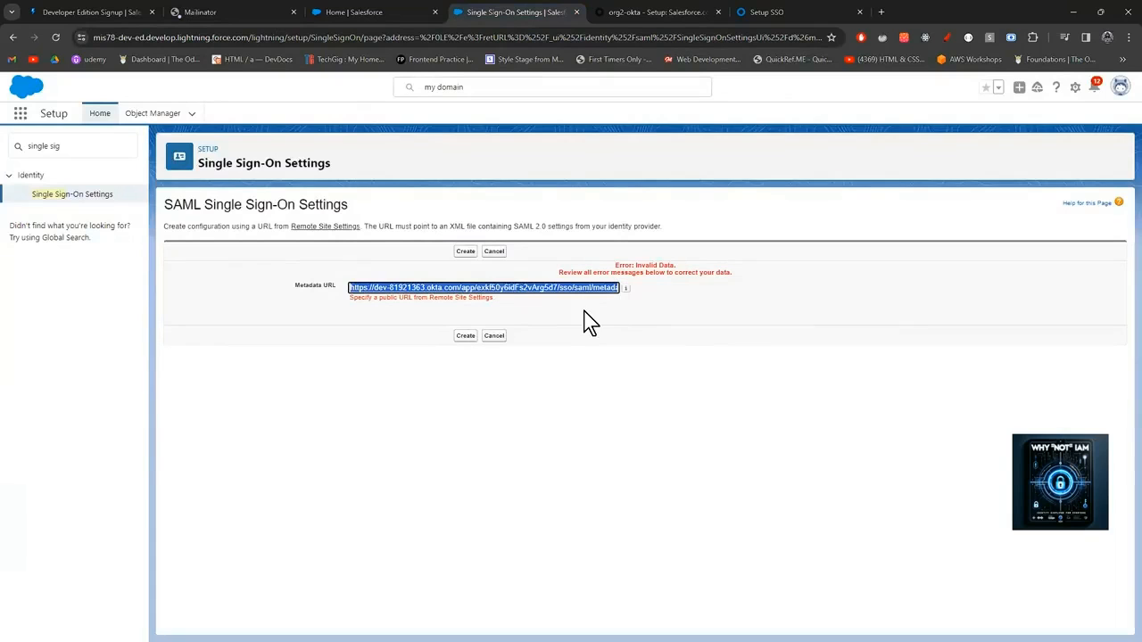
{"action": "triple_click", "coordinate": [83, 147]}
Add a new remote site named 'sf-okta' using the pasted Okta metadata URL.
{"action": "type", "text": "remote"}
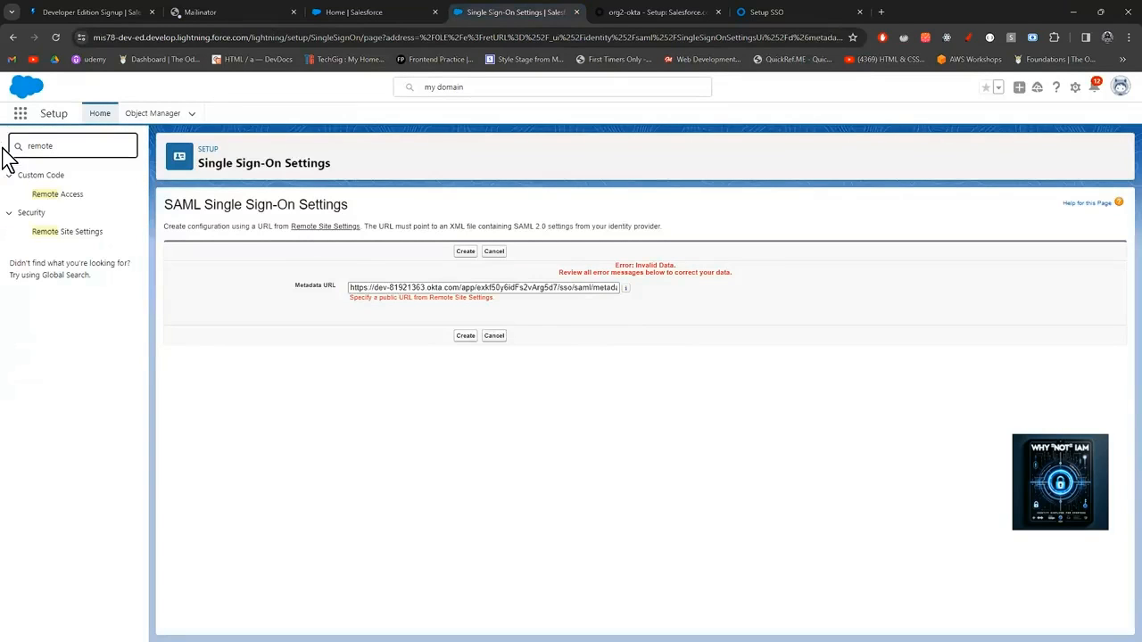
{"action": "left_click", "coordinate": [45, 232]}
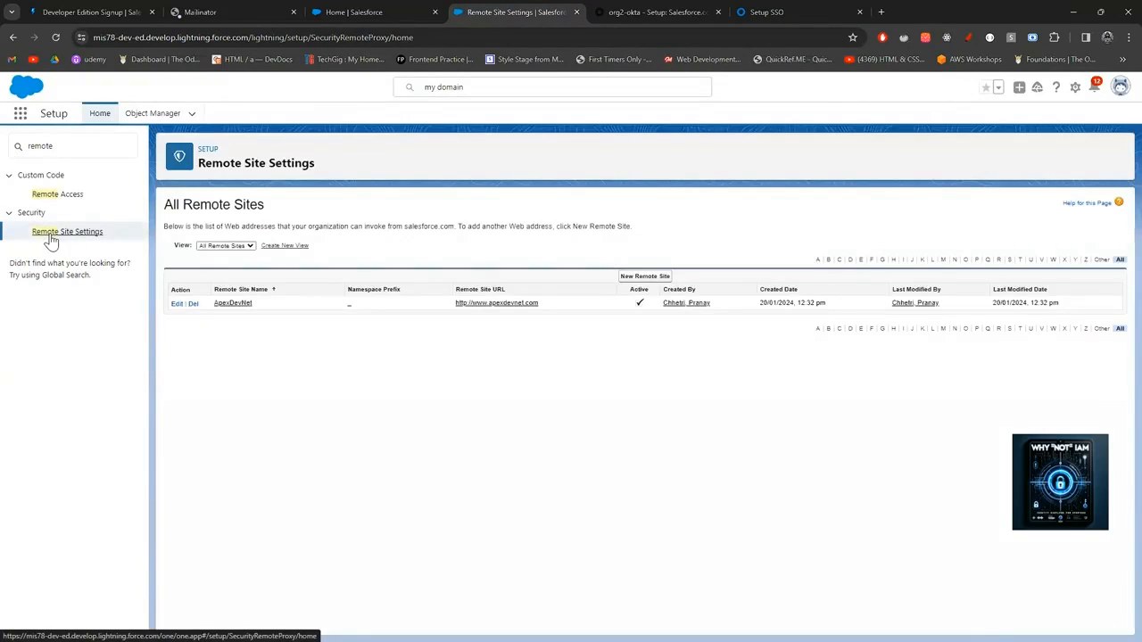
{"action": "left_click", "coordinate": [643, 276]}
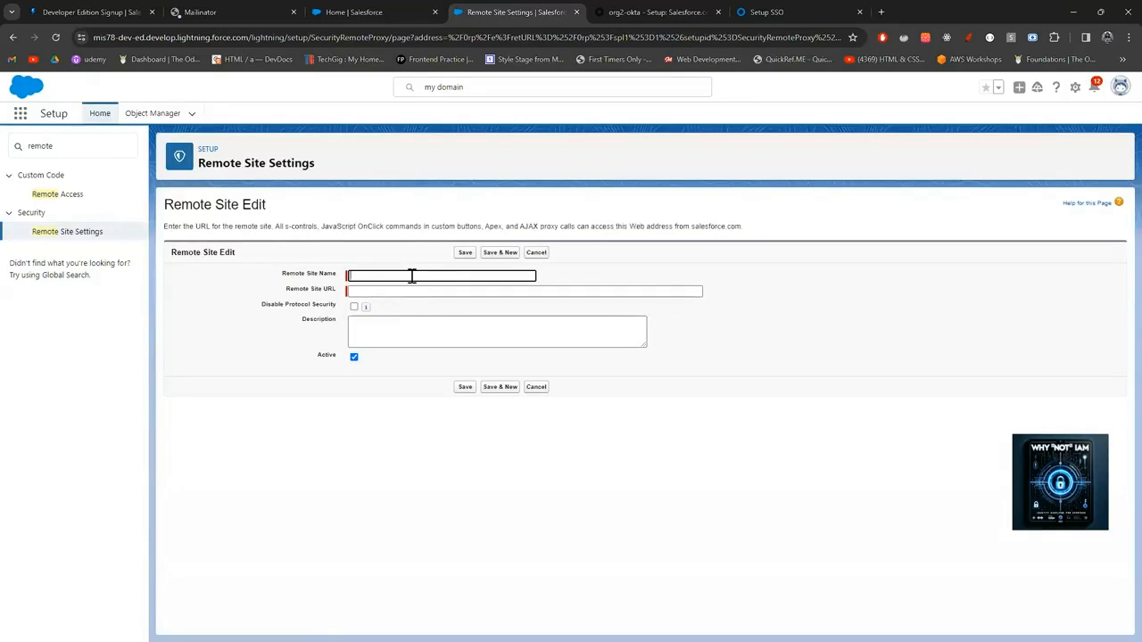
{"action": "type", "text": "sf-okta"}
{"action": "left_click", "coordinate": [389, 291]}
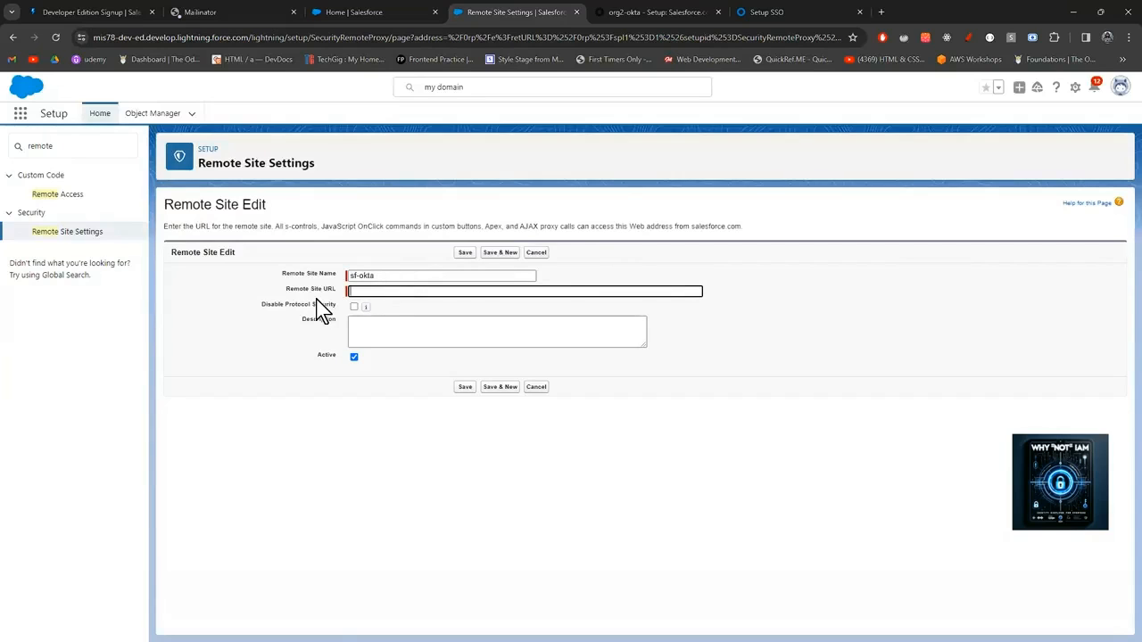
{"action": "key", "text": "ctrl+v"}
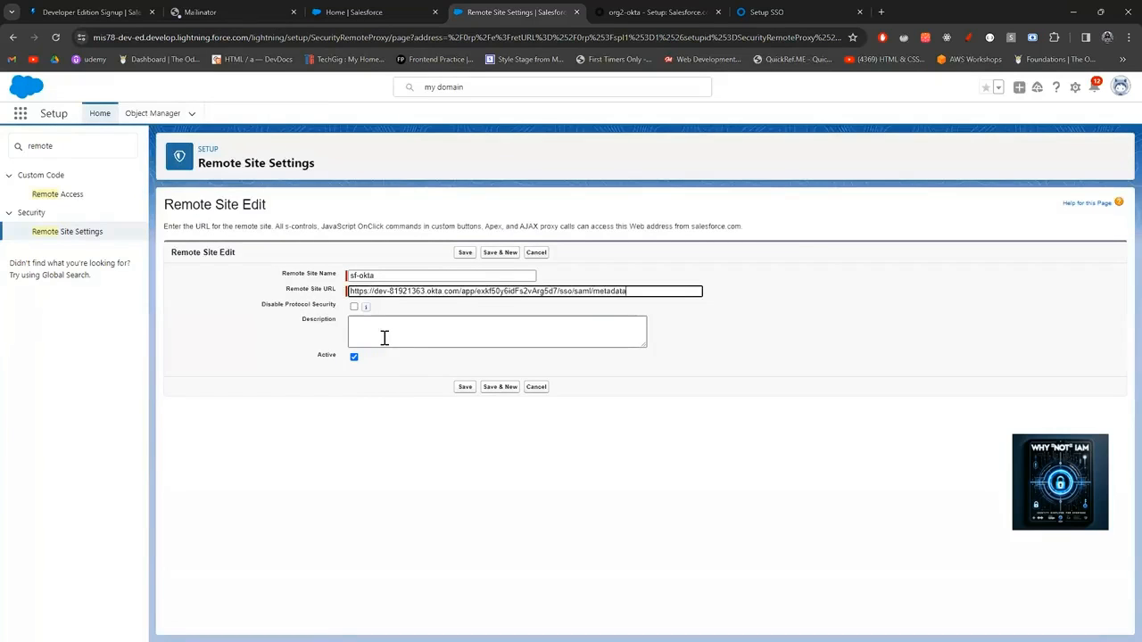
{"action": "left_click", "coordinate": [466, 389]}
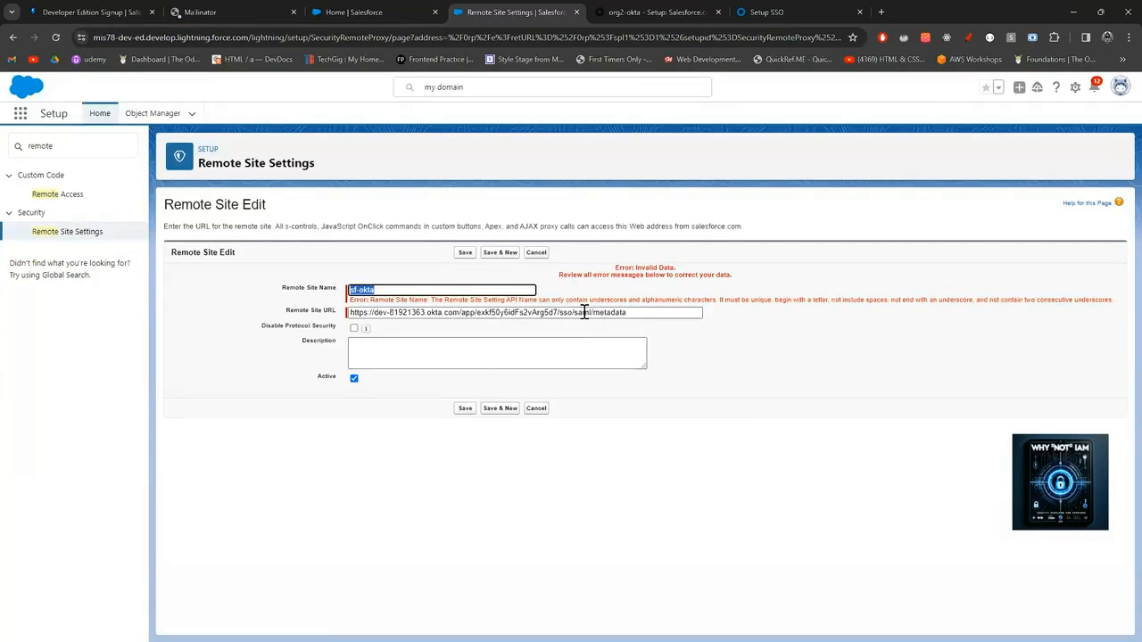
Trim the site URL to the Okta domain, rename the remote site to 'sfokta' and save it.
{"action": "left_click_drag", "start_coordinate": [631, 313], "coordinate": [460, 321]}
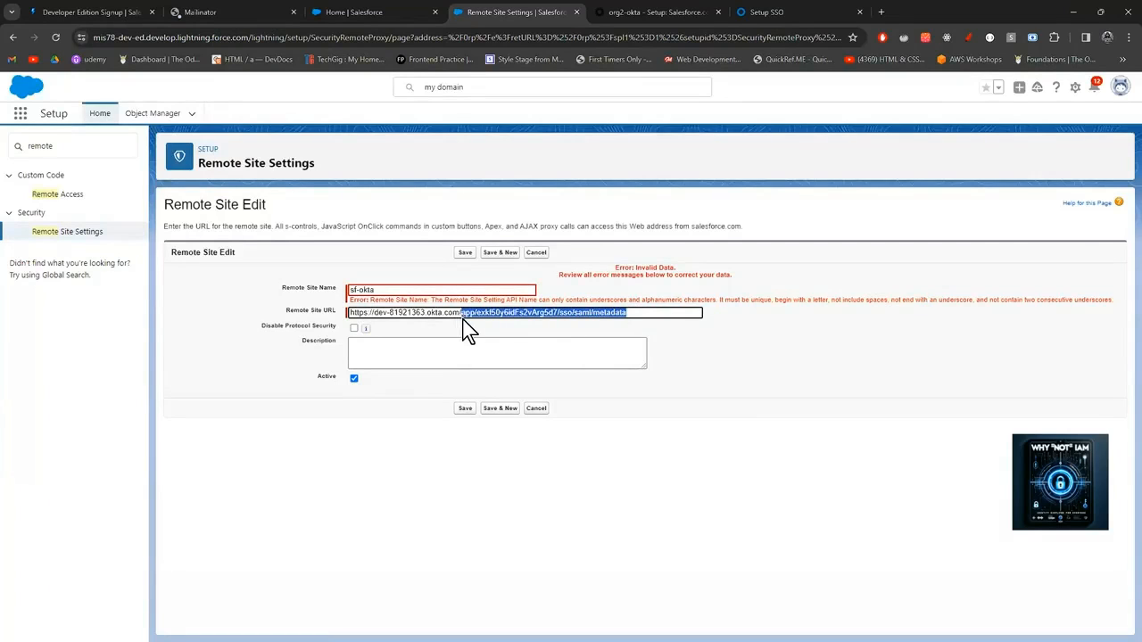
{"action": "left_click", "coordinate": [361, 290]}
{"action": "key", "text": "BackSpace"}
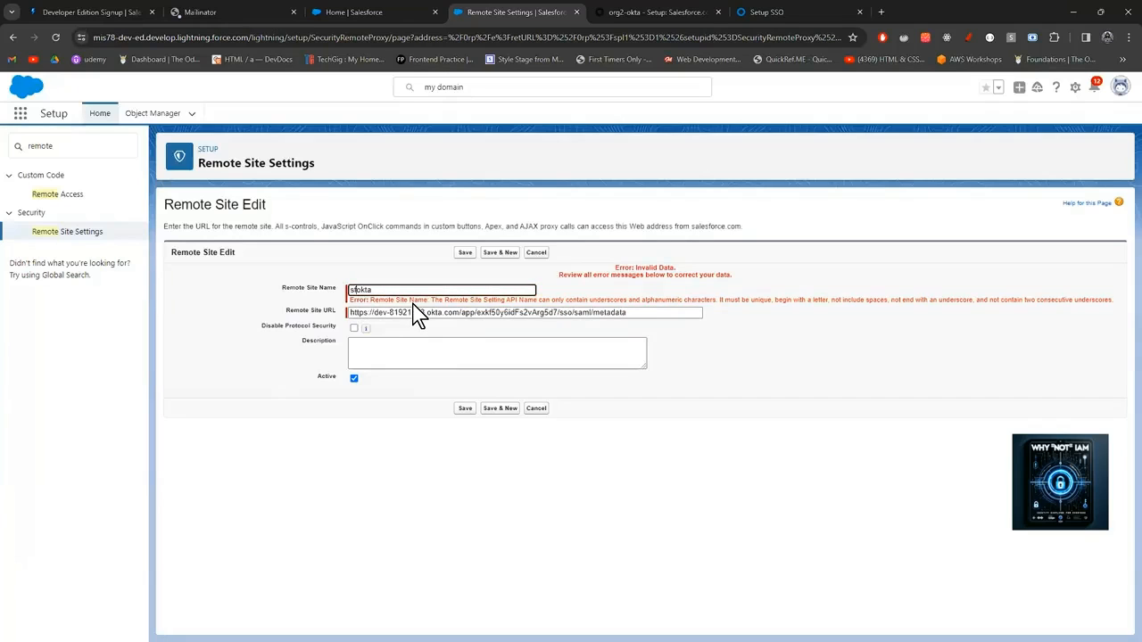
{"action": "left_click", "coordinate": [465, 409]}
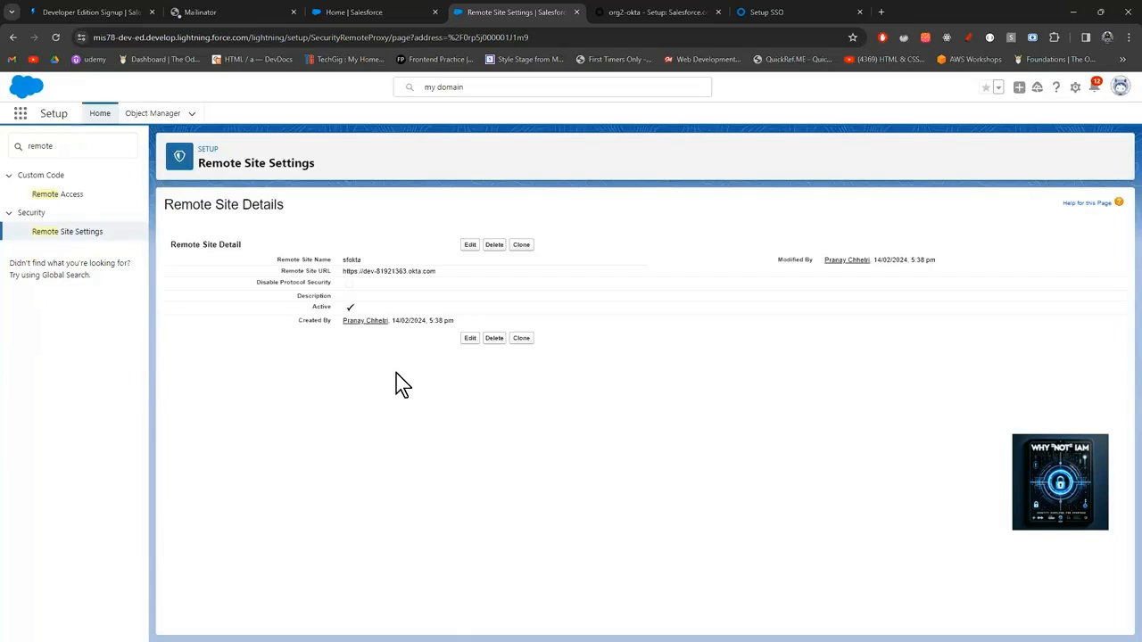
Create the SAML configuration from the pasted Okta metadata URL, prefilling issuer, certificate and login URL.
{"action": "left_click", "coordinate": [80, 146]}
{"action": "left_click_drag", "start_coordinate": [79, 147], "coordinate": [13, 144]}
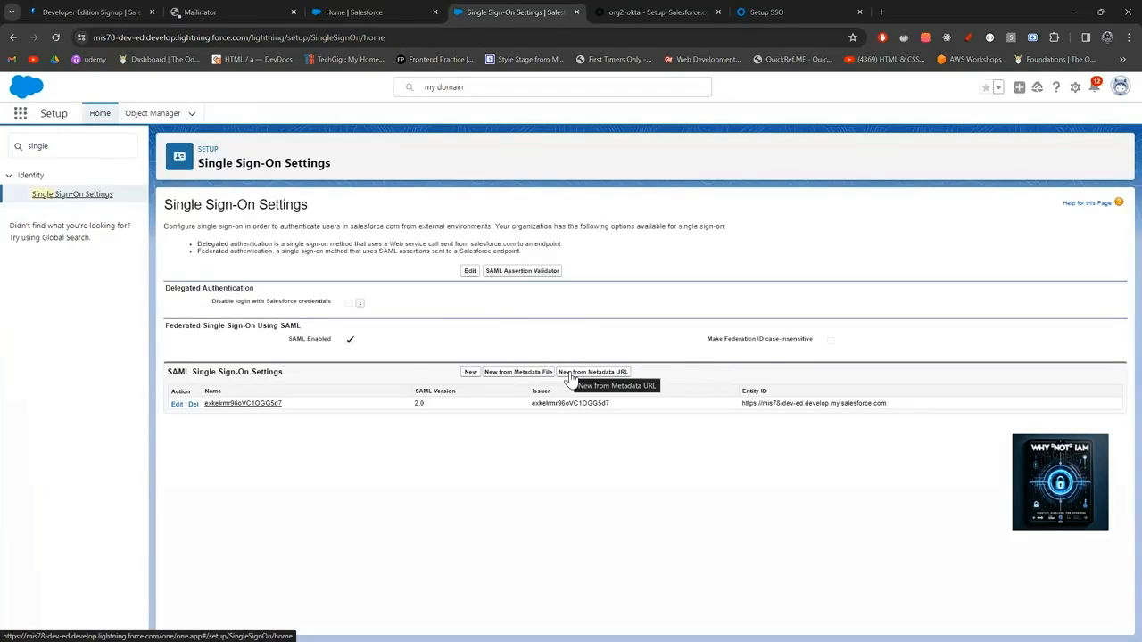
{"action": "left_click", "coordinate": [570, 373]}
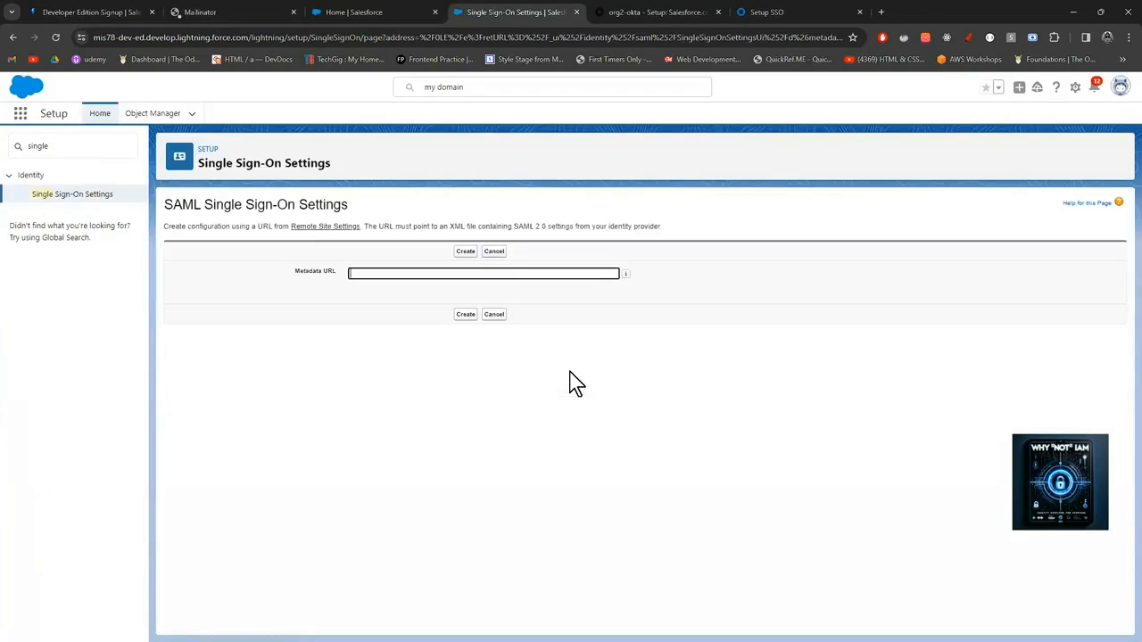
{"action": "left_click", "coordinate": [511, 274]}
{"action": "type", "text": "https://dev-81921363.okta.com/app/exkf50y6idFs2vArg5d7/sso/saml/metadata"}
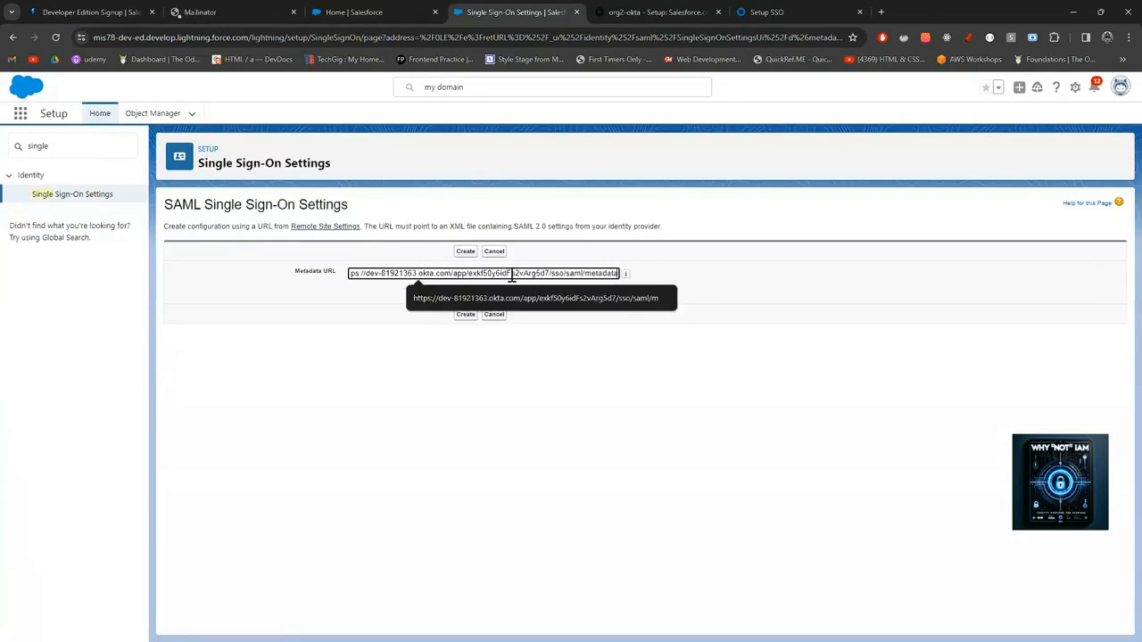
{"action": "left_click", "coordinate": [465, 316]}
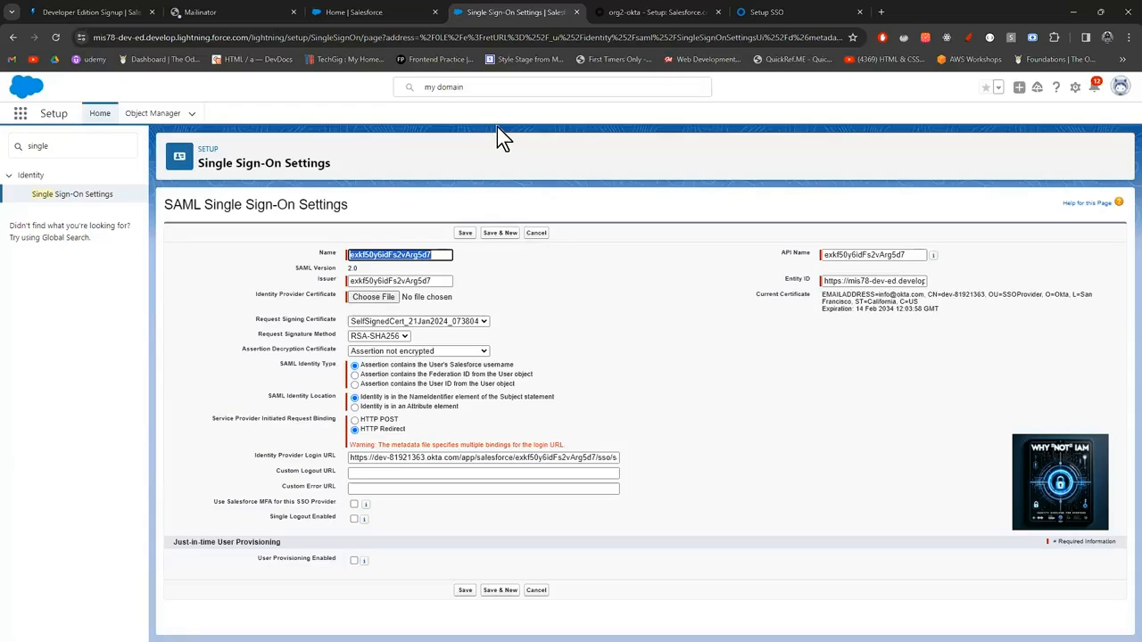
Download the Identity Provider Certificate okta (9).cert from step 6 of the Okta SAML guide.
{"action": "left_click", "coordinate": [761, 16]}
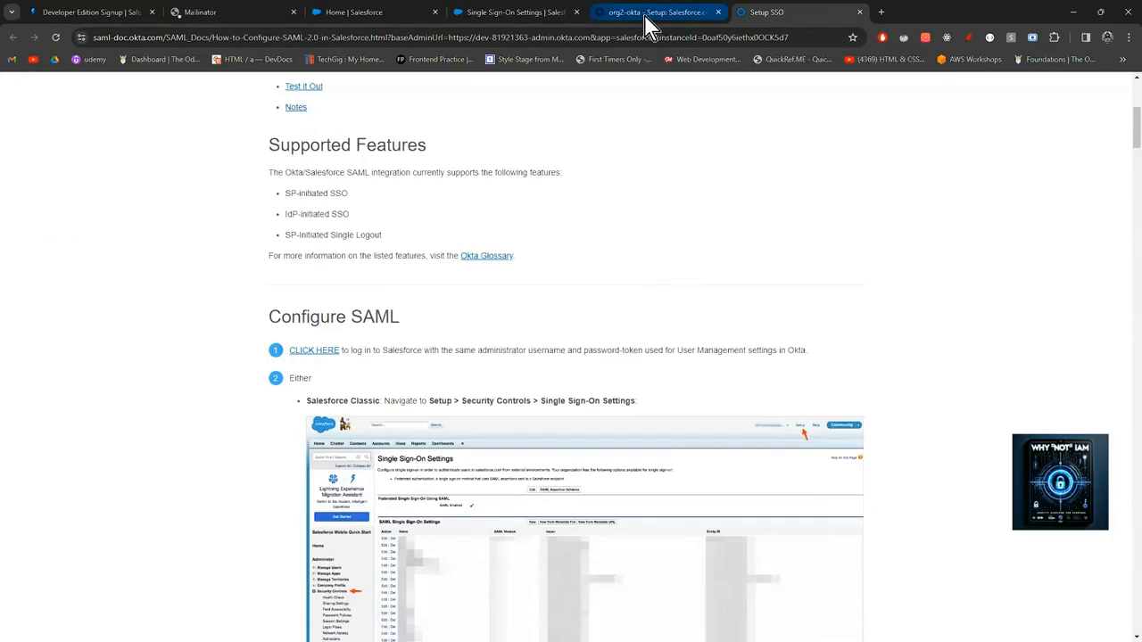
{"action": "scroll", "coordinate": [674, 263], "scroll_direction": "down", "scroll_amount": 7}
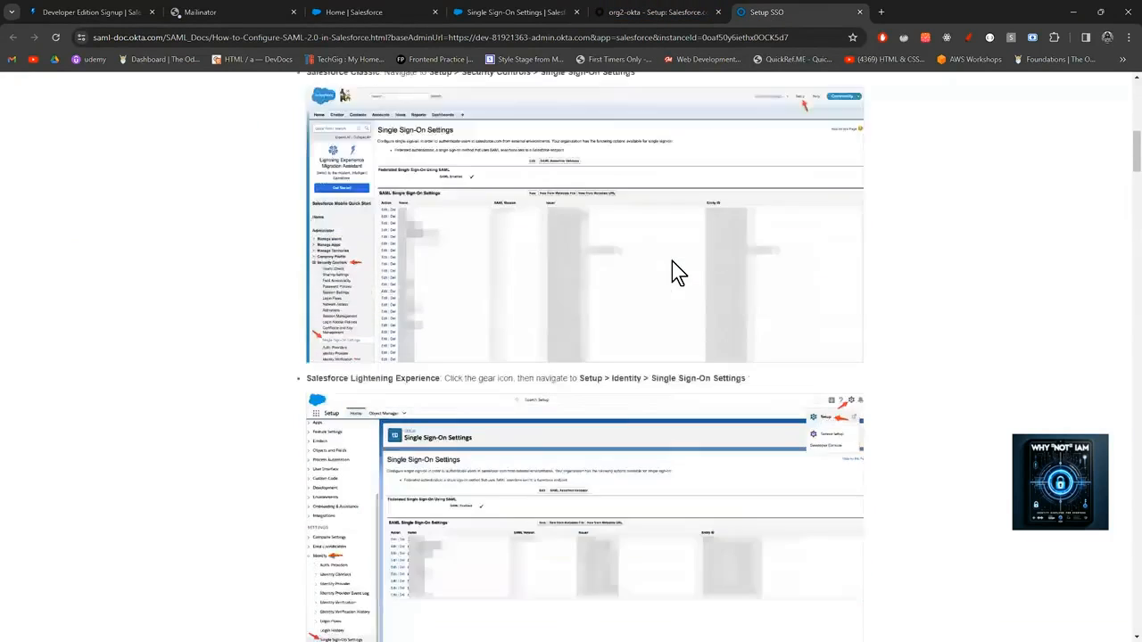
{"action": "scroll", "coordinate": [672, 263], "scroll_direction": "down", "scroll_amount": 4}
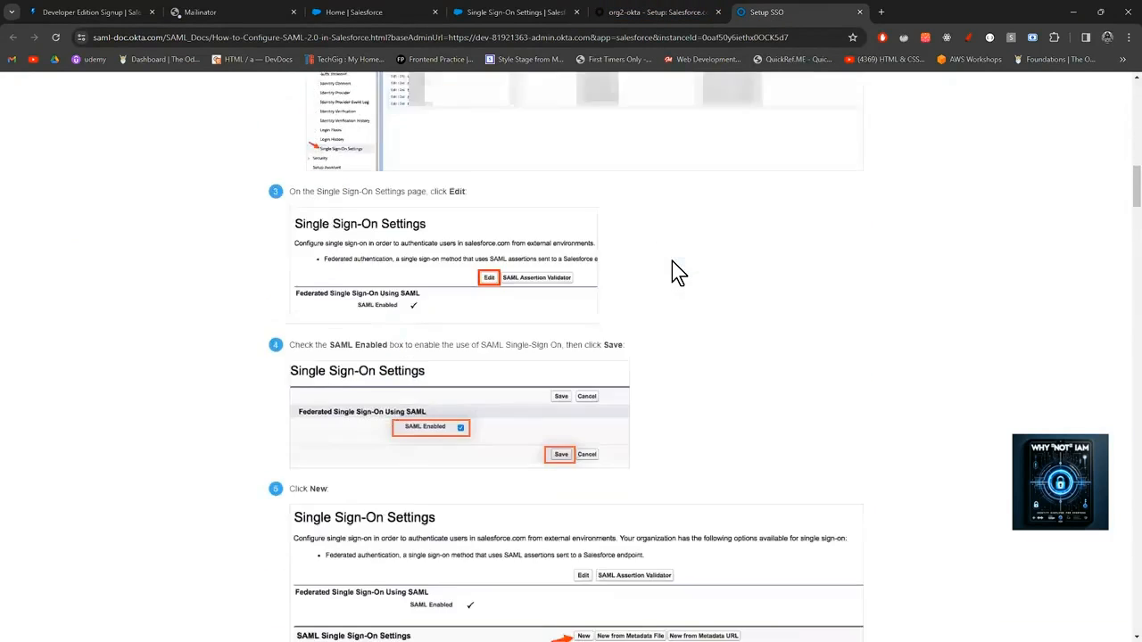
{"action": "scroll", "coordinate": [676, 272], "scroll_direction": "down", "scroll_amount": 4}
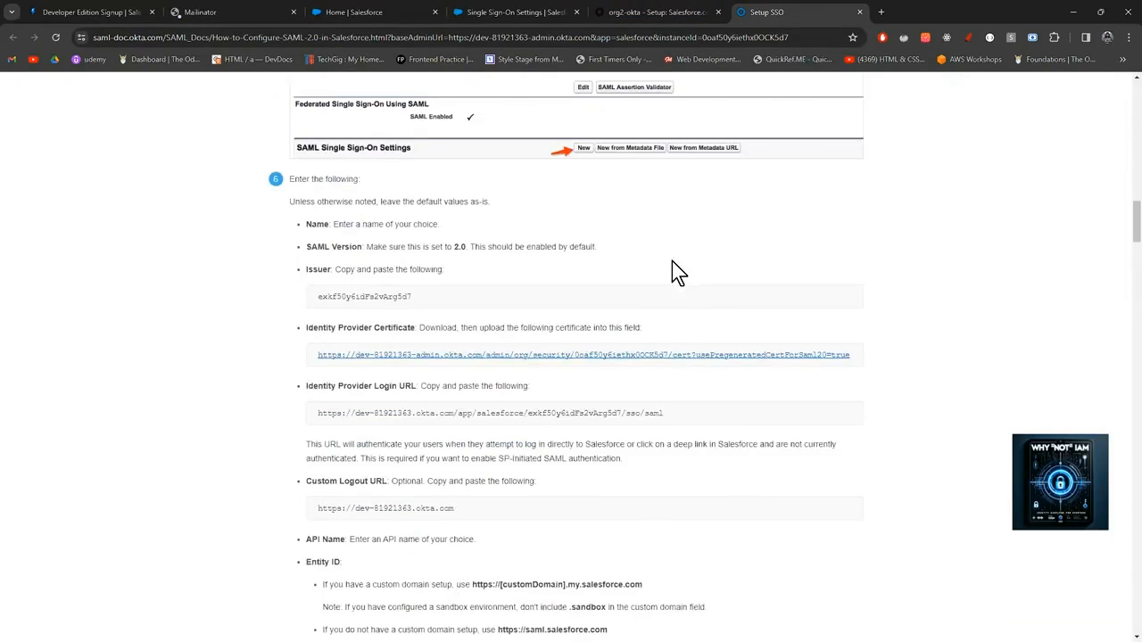
{"action": "left_click", "coordinate": [651, 355]}
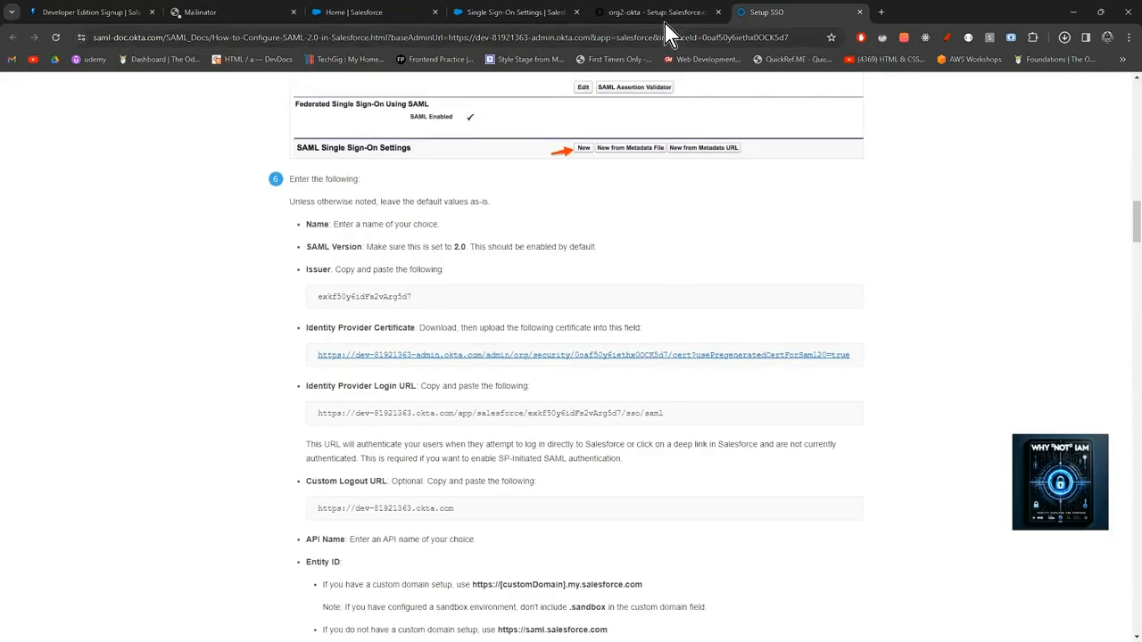
{"action": "left_click", "coordinate": [513, 12]}
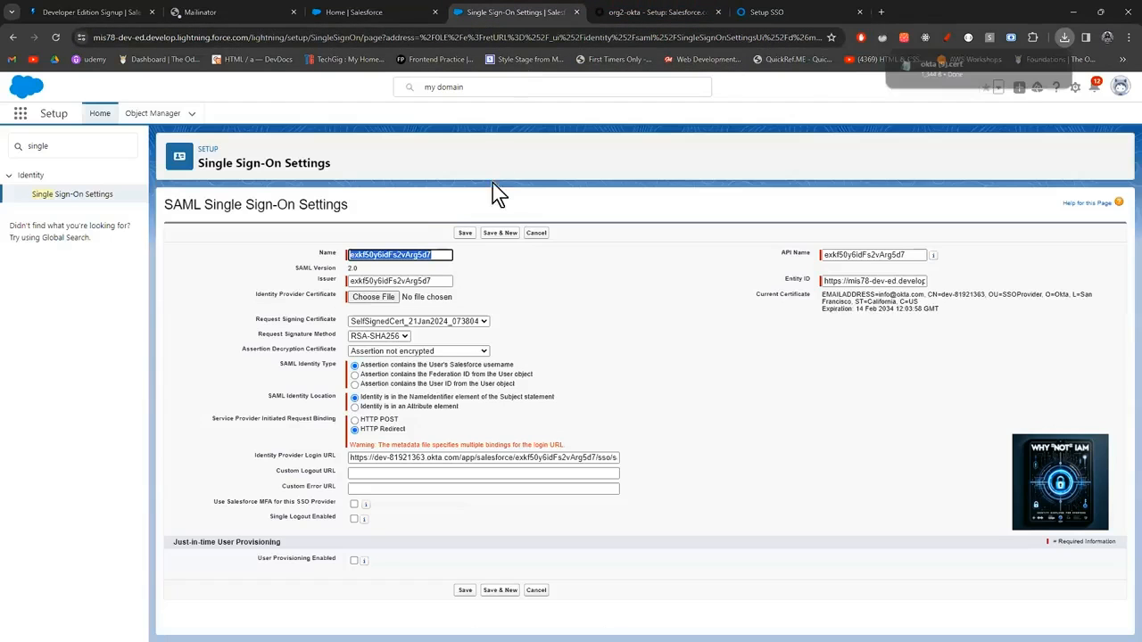
Attach okta (9).cert from Downloads as the Identity Provider Certificate.
{"action": "left_click", "coordinate": [383, 302]}
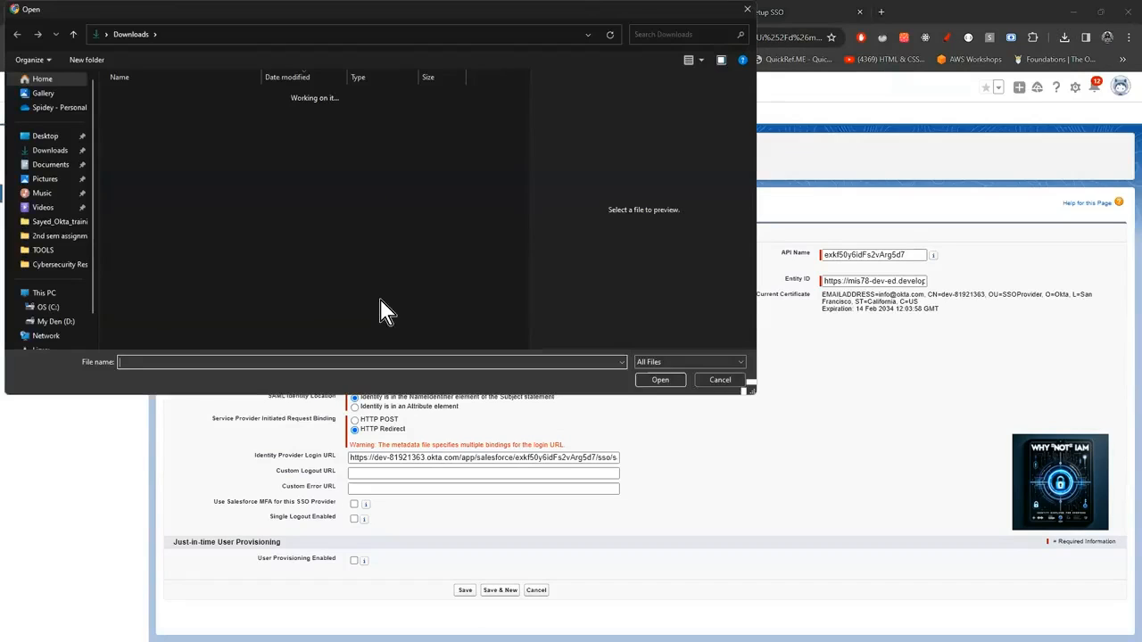
{"action": "left_click", "coordinate": [143, 113]}
{"action": "left_click", "coordinate": [660, 379]}
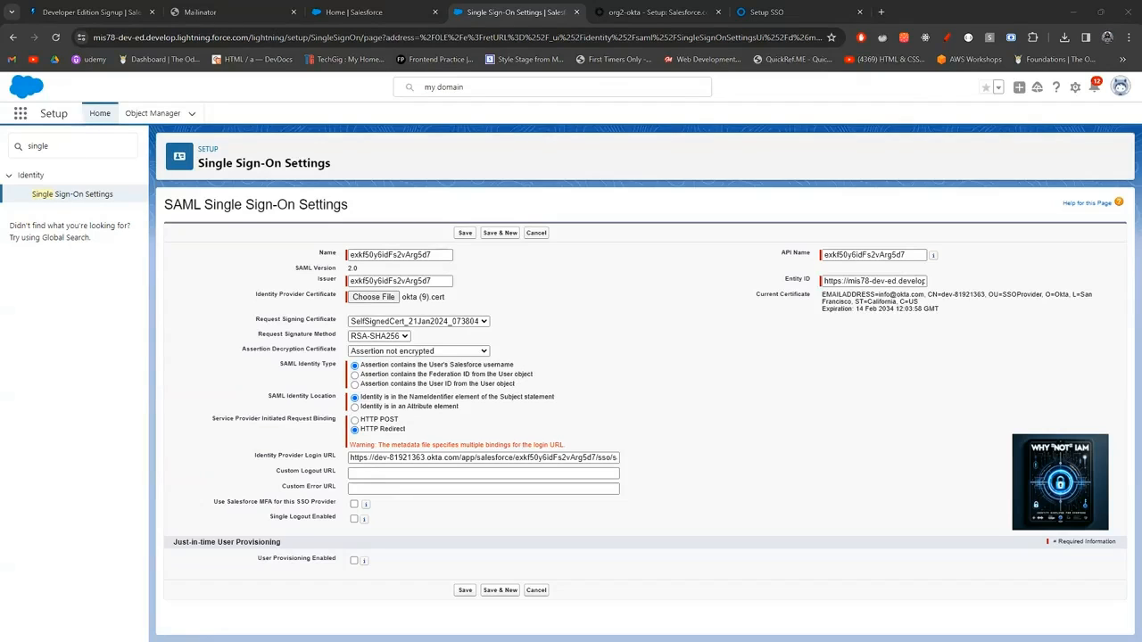
Save the SAML configuration and put its Salesforce login endpoint into Okta's Login URL field.
{"action": "left_click", "coordinate": [467, 234]}
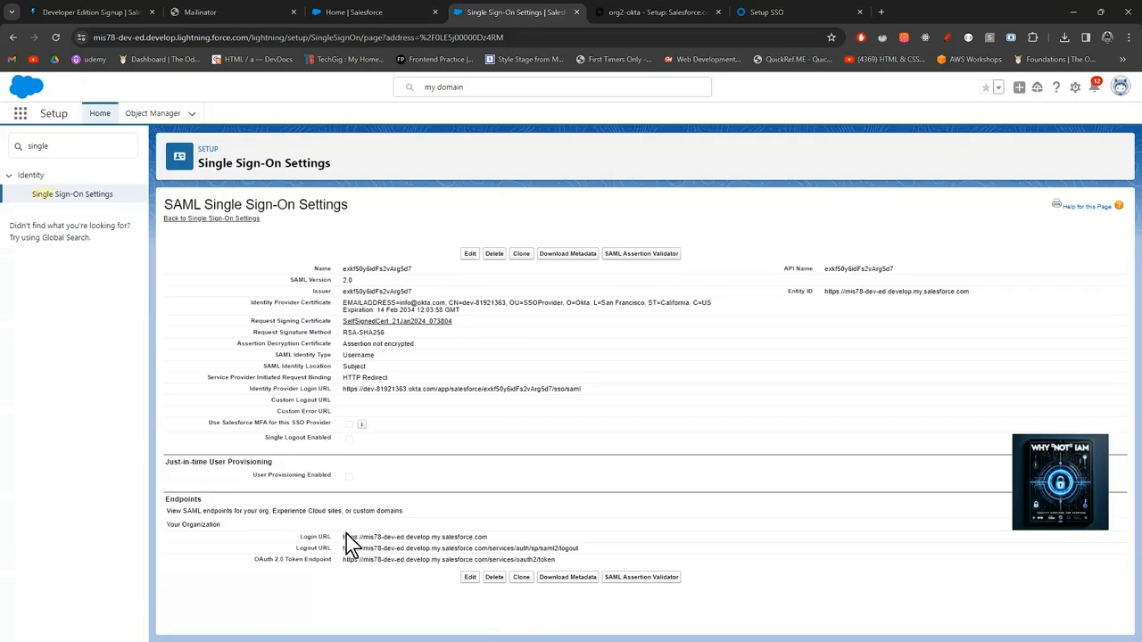
{"action": "left_click_drag", "start_coordinate": [345, 537], "coordinate": [490, 541]}
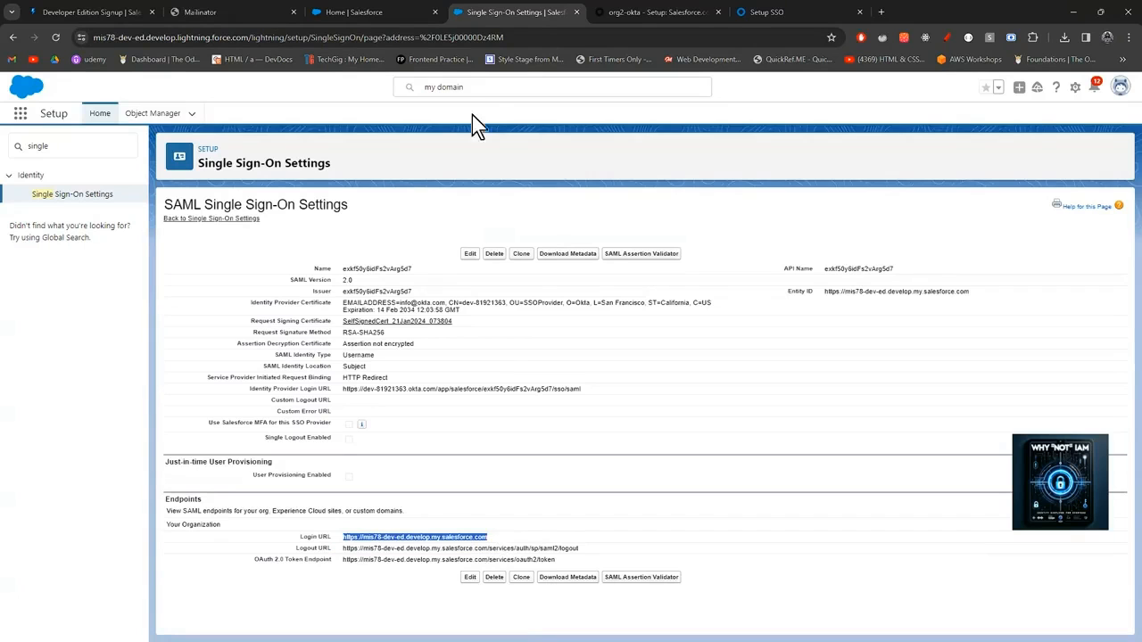
{"action": "left_click", "coordinate": [644, 12]}
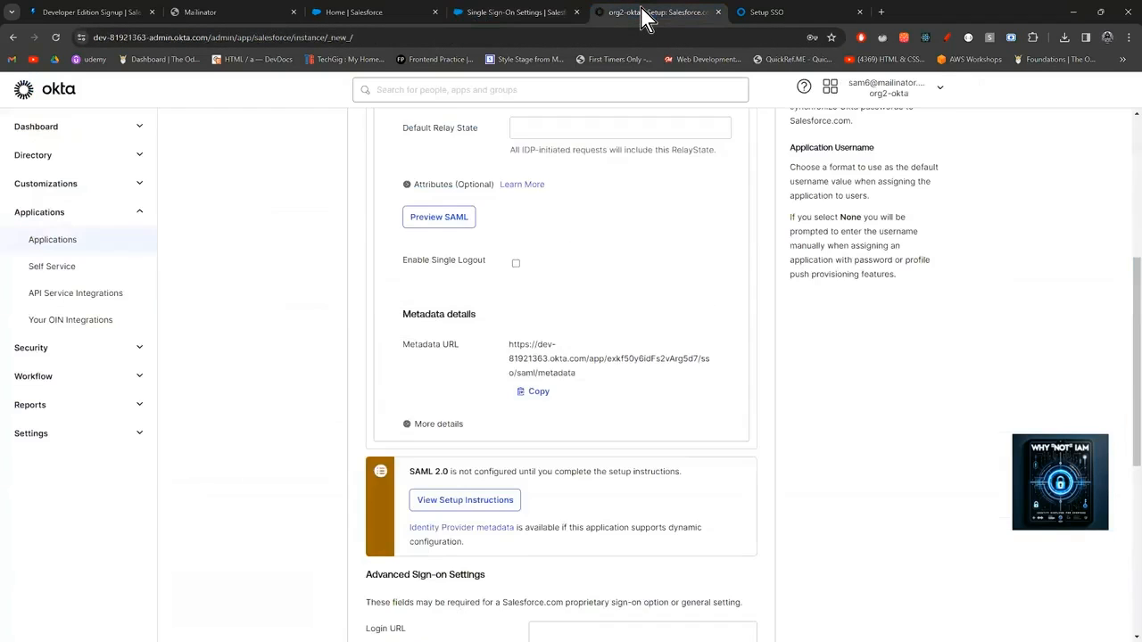
{"action": "scroll", "coordinate": [603, 401], "scroll_direction": "down", "scroll_amount": 3}
{"action": "left_click", "coordinate": [602, 396]}
{"action": "left_click", "coordinate": [602, 399]}
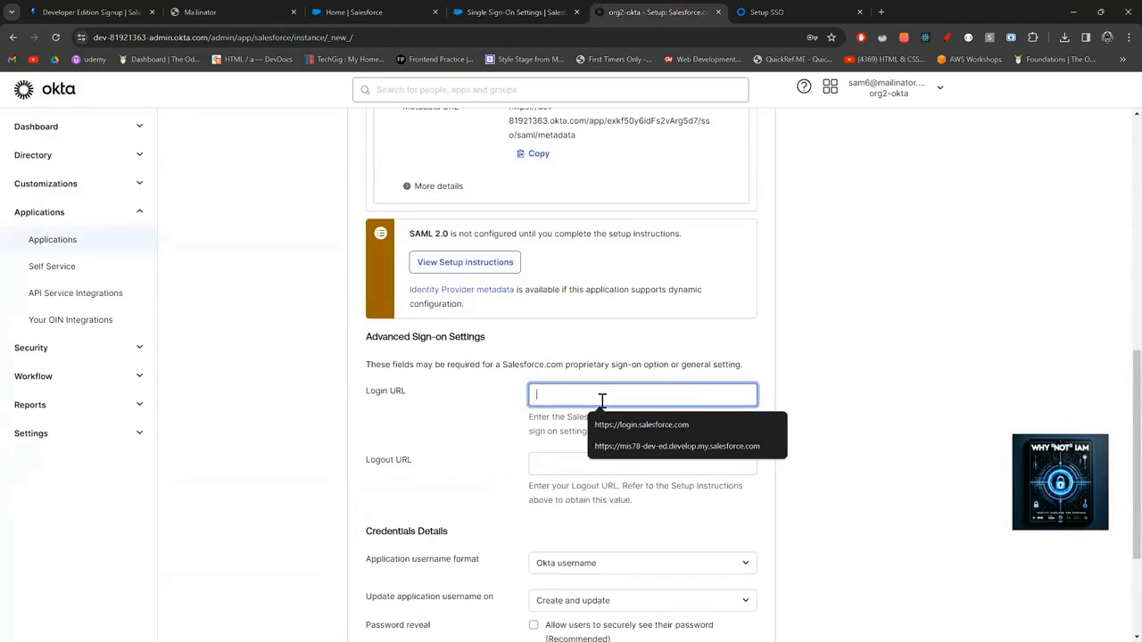
{"action": "left_click", "coordinate": [676, 447]}
Copy the Salesforce logout endpoint into the Okta app's Logout URL field.
{"action": "left_click", "coordinate": [539, 11]}
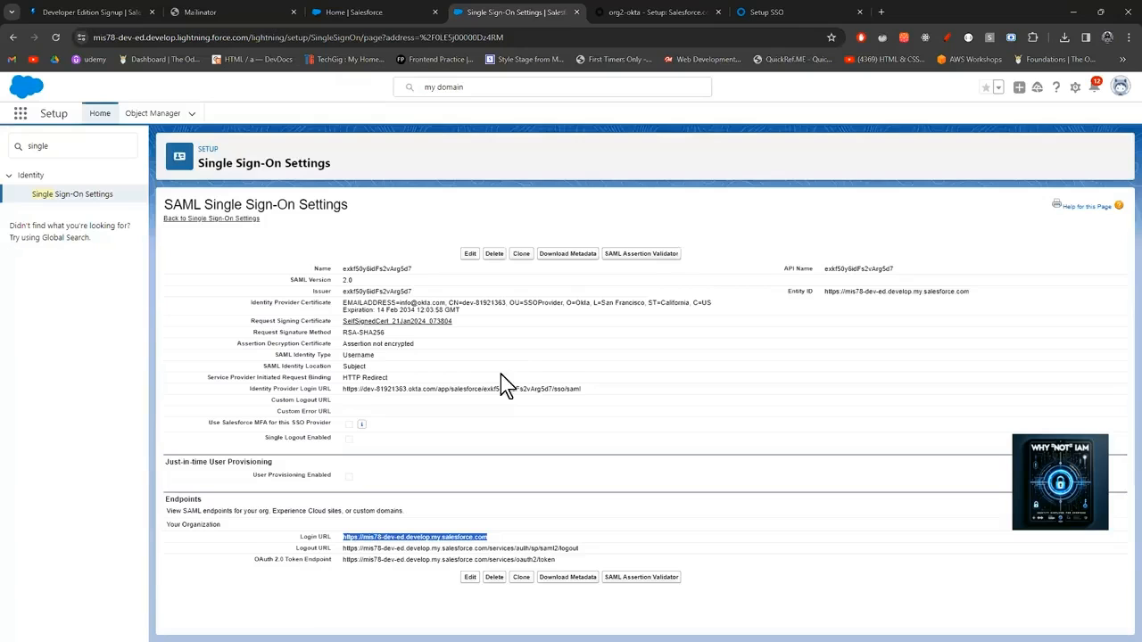
{"action": "left_click_drag", "start_coordinate": [579, 548], "coordinate": [348, 564]}
{"action": "key", "text": "ctrl+c"}
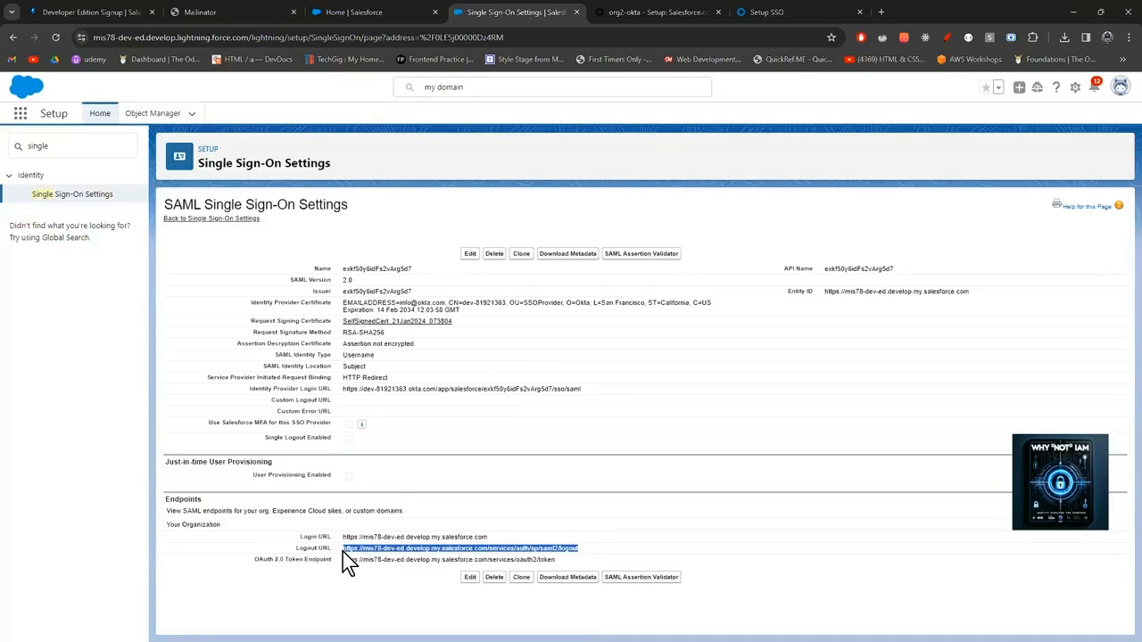
{"action": "left_click", "coordinate": [605, 13]}
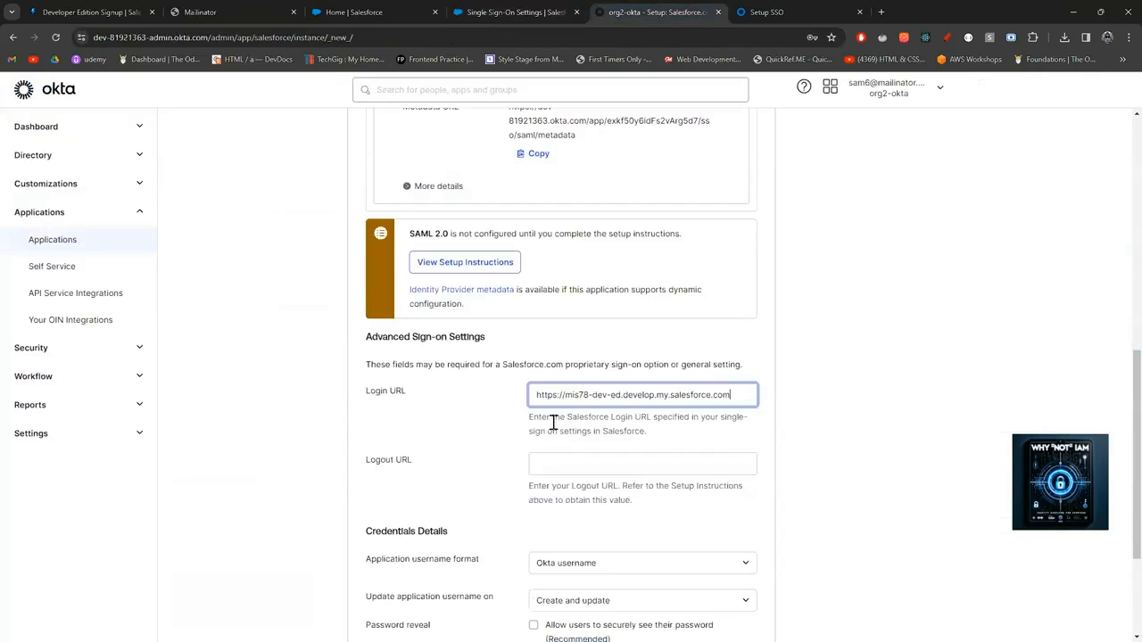
{"action": "left_click", "coordinate": [563, 464]}
{"action": "key", "text": "ctrl+v"}
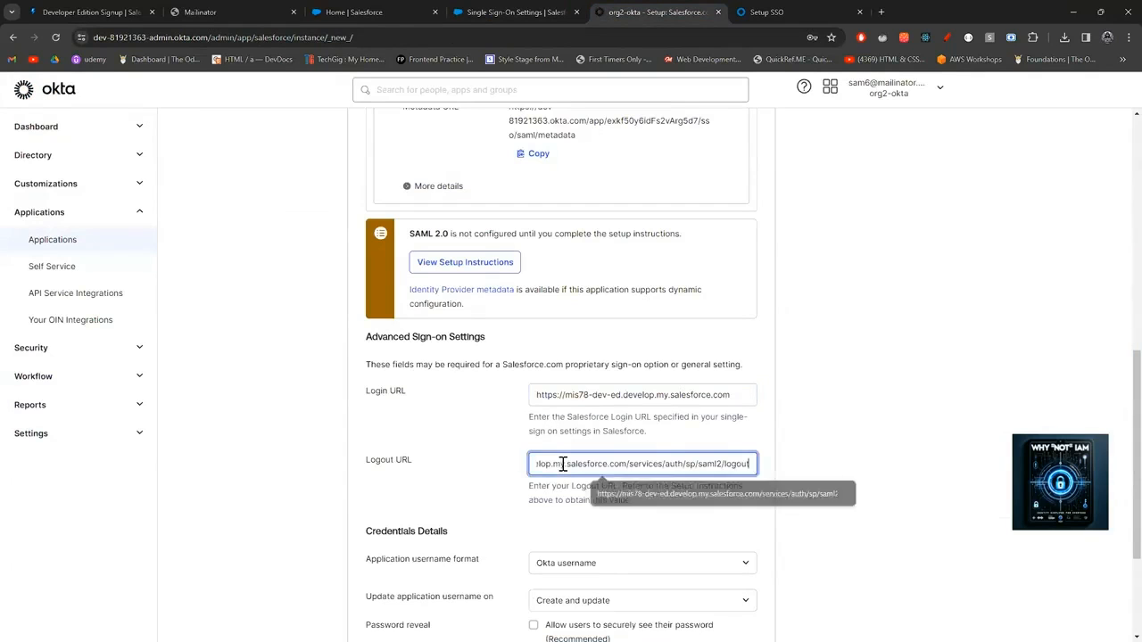
{"action": "scroll", "coordinate": [597, 471], "scroll_direction": "down", "scroll_amount": 2}
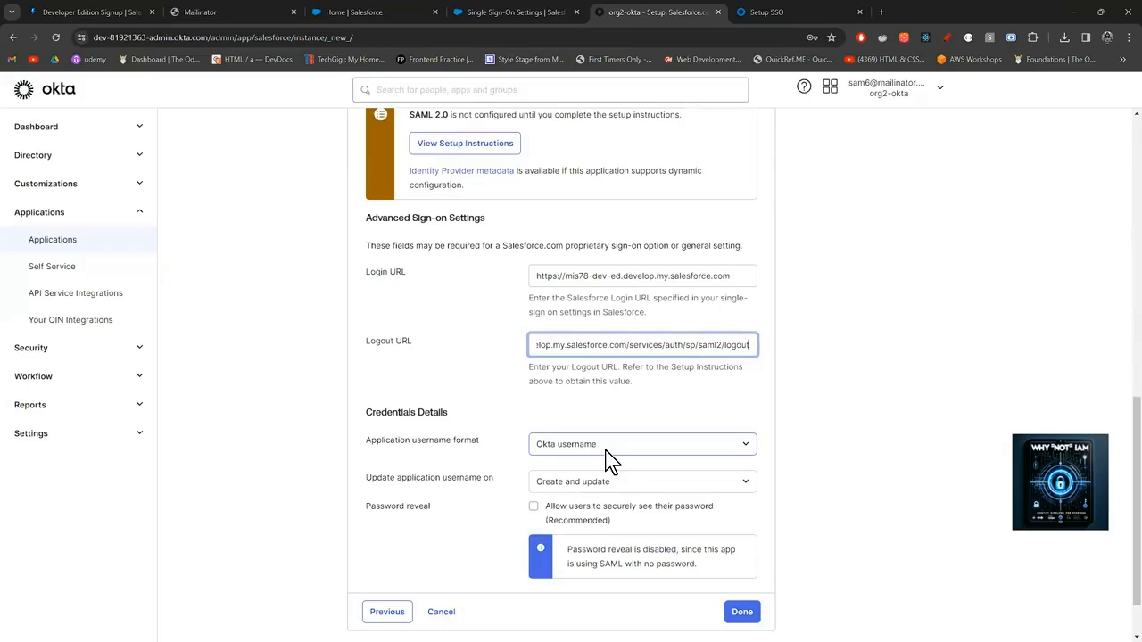
{"action": "scroll", "coordinate": [665, 522], "scroll_direction": "down", "scroll_amount": 1}
Finish creating the Okta Salesforce.com app, then view its empty Assignments list and start assigning.
{"action": "left_click", "coordinate": [737, 546]}
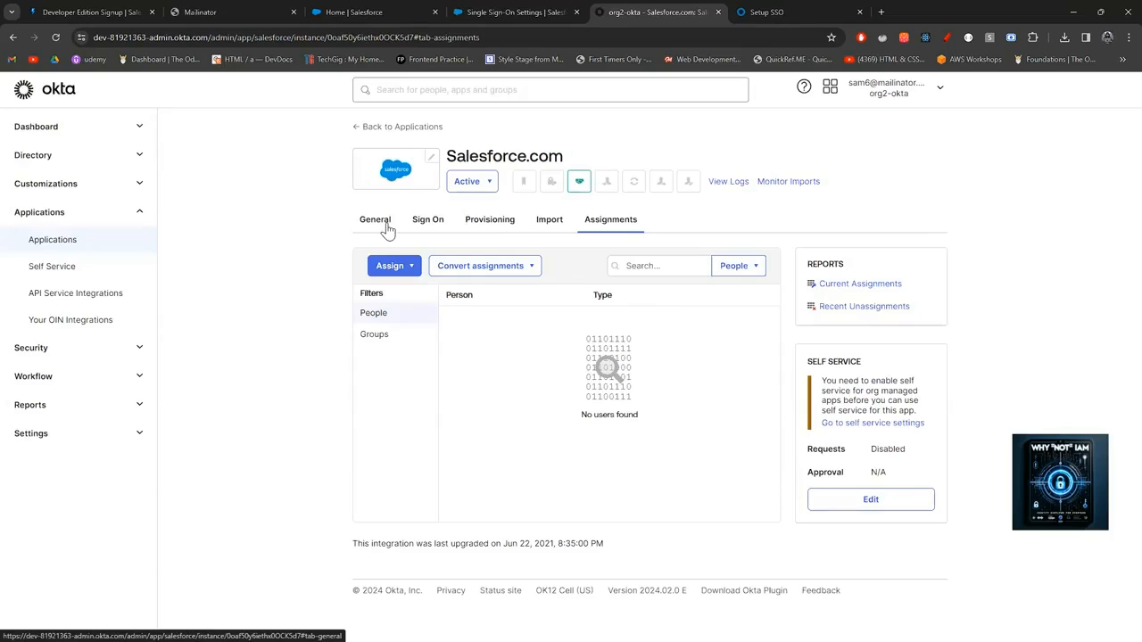
{"action": "left_click", "coordinate": [490, 228]}
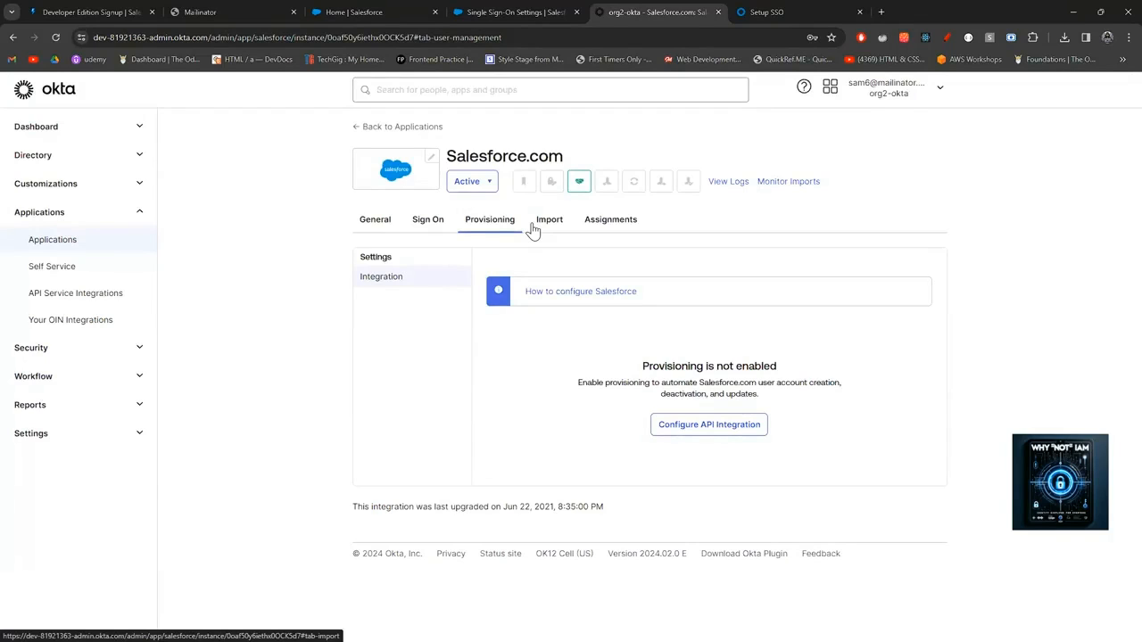
{"action": "left_click", "coordinate": [603, 222]}
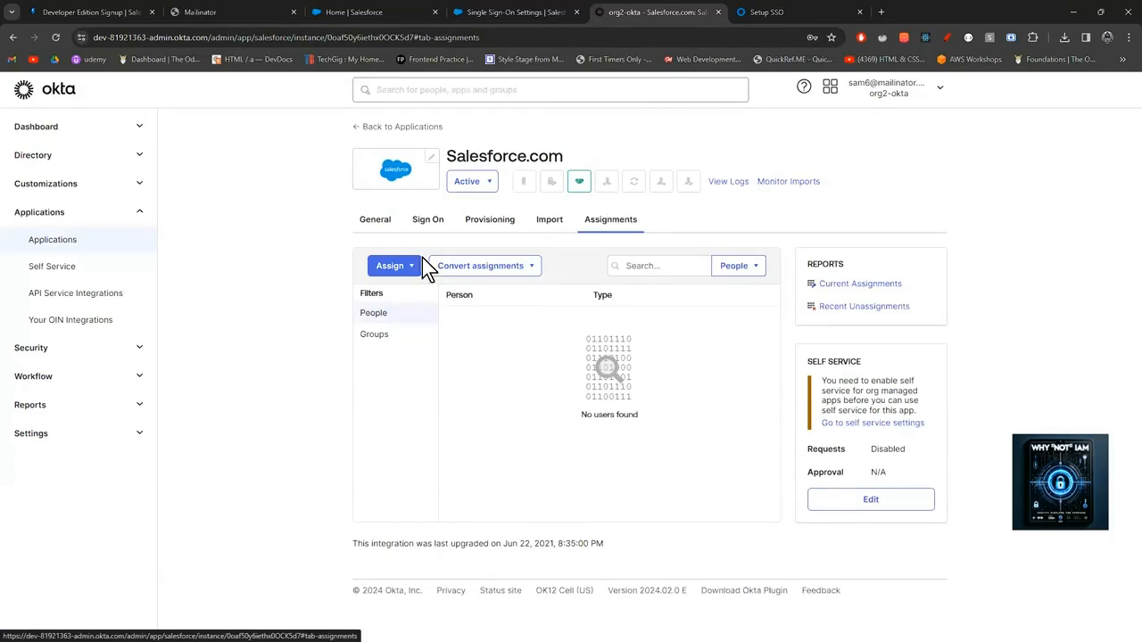
{"action": "left_click", "coordinate": [400, 268]}
Assign the Salesforce.com app to the admin 2 user and save the assignment.
{"action": "left_click", "coordinate": [400, 297]}
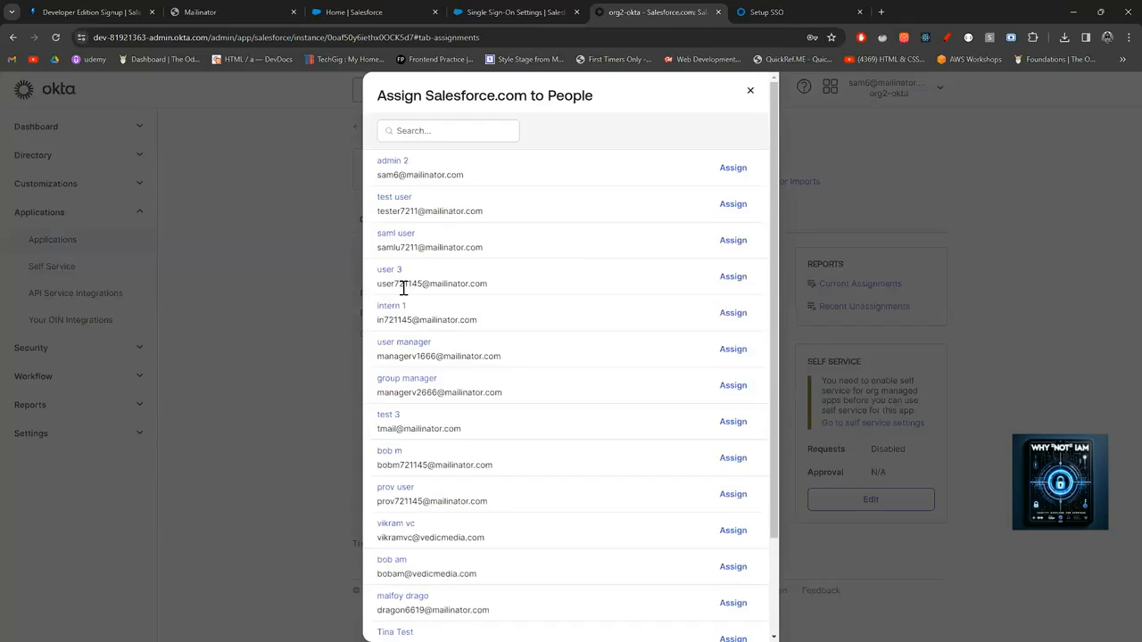
{"action": "left_click", "coordinate": [736, 169]}
{"action": "left_click", "coordinate": [675, 402]}
{"action": "scroll", "coordinate": [667, 439], "scroll_direction": "down", "scroll_amount": 5}
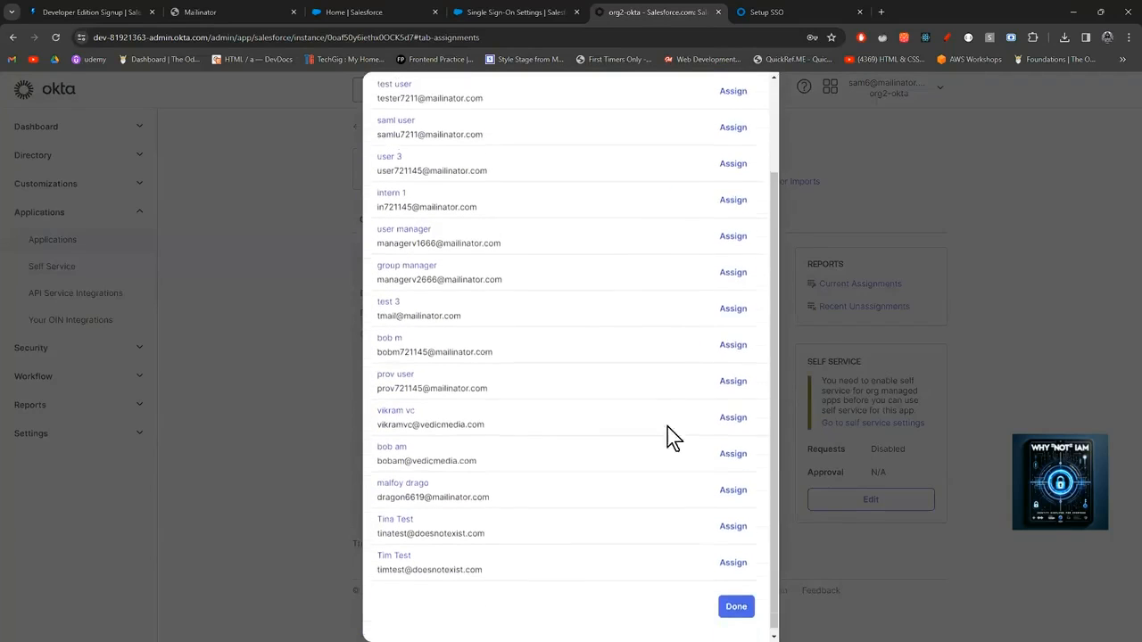
{"action": "left_click", "coordinate": [733, 603]}
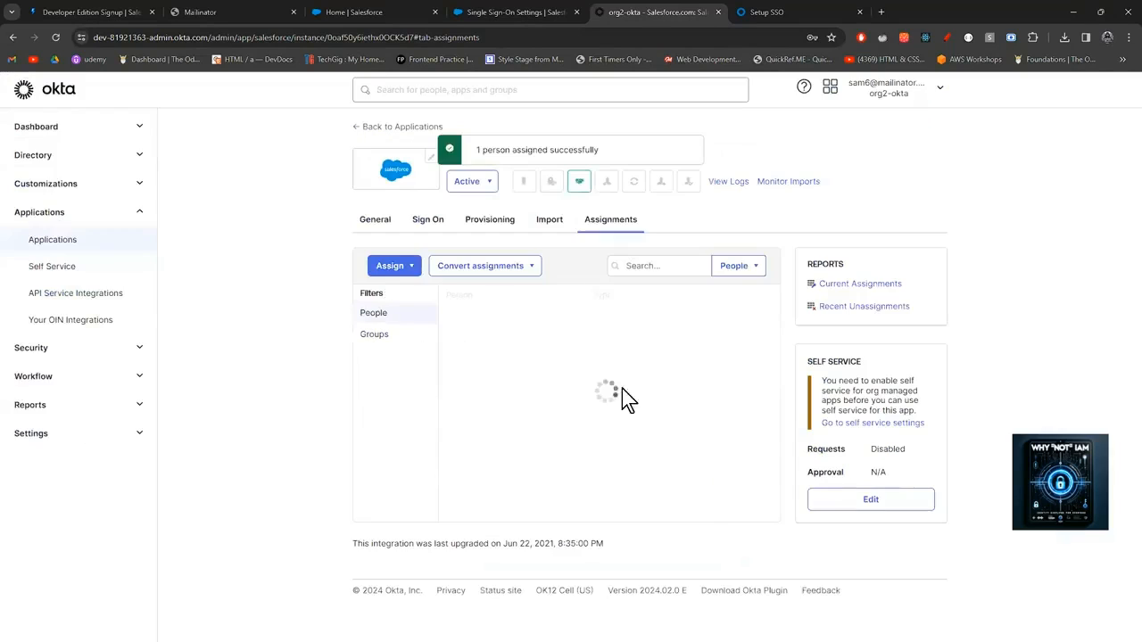
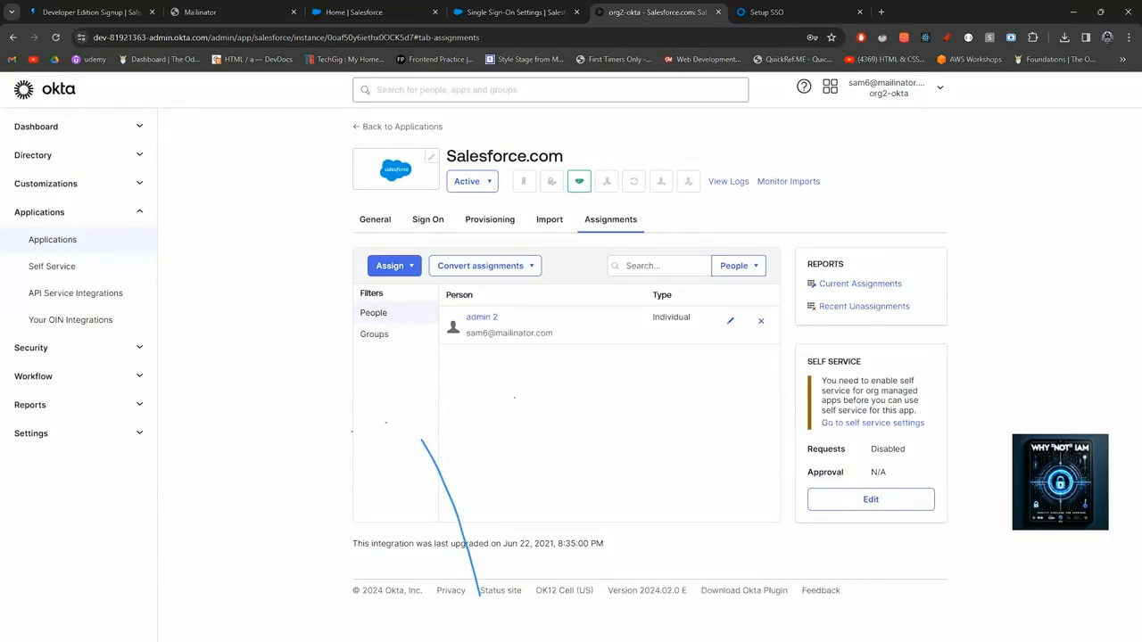
Review the Salesforce.com app's General settings: custom domain mis78-dev-ed, VPN Notification and App Embed Link.
{"action": "left_click", "coordinate": [479, 530]}
{"action": "left_click", "coordinate": [375, 223]}
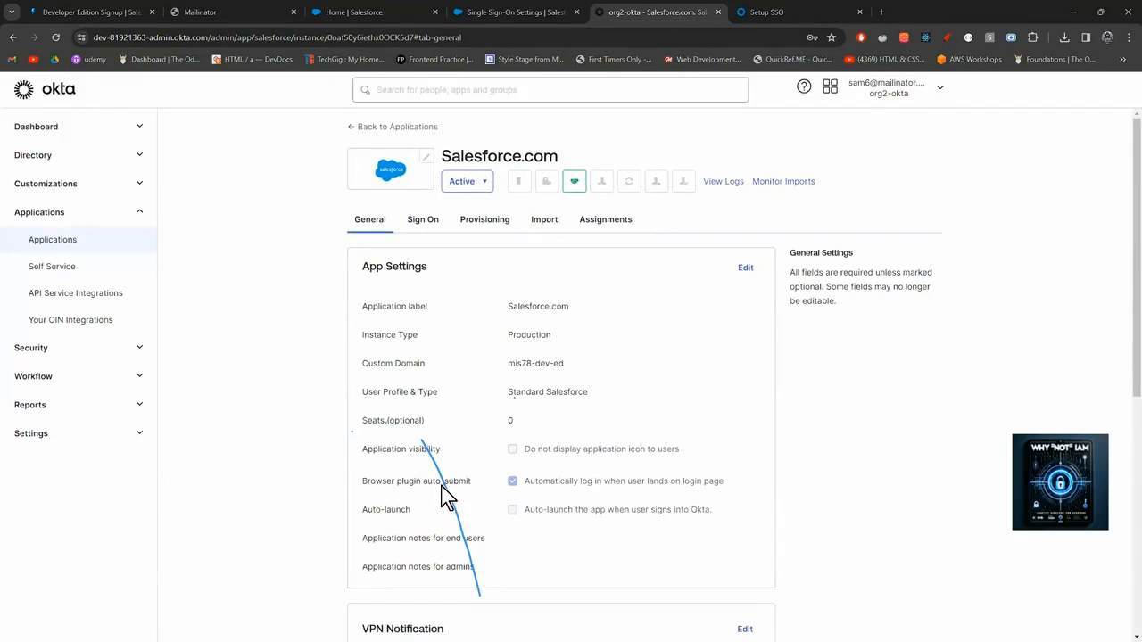
{"action": "scroll", "coordinate": [469, 483], "scroll_direction": "down", "scroll_amount": 2}
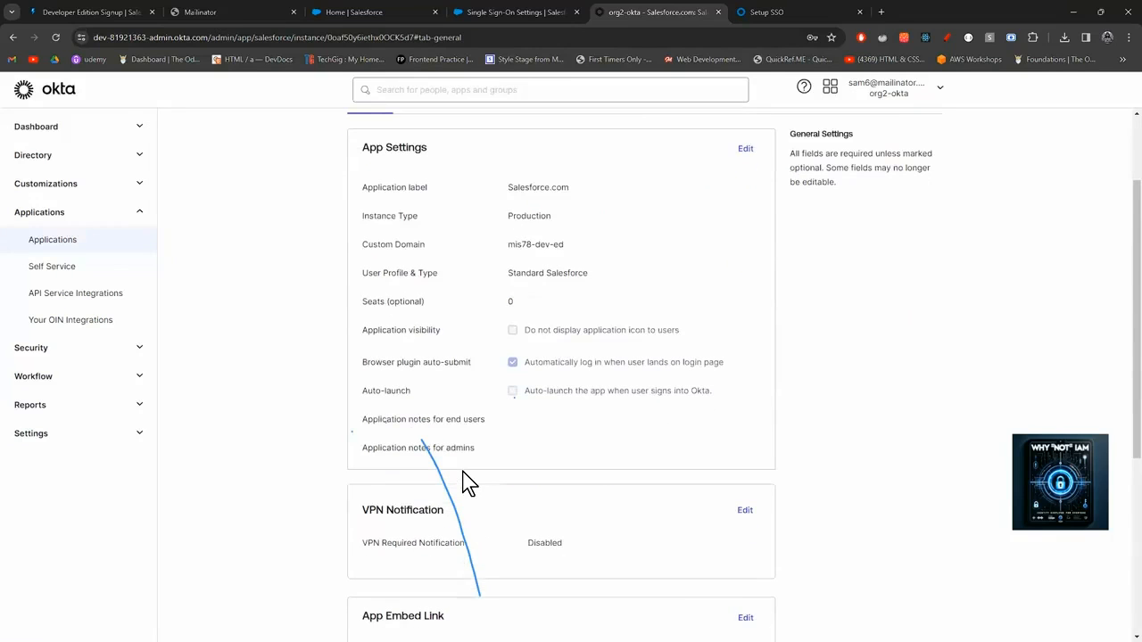
{"action": "scroll", "coordinate": [468, 483], "scroll_direction": "down", "scroll_amount": 2}
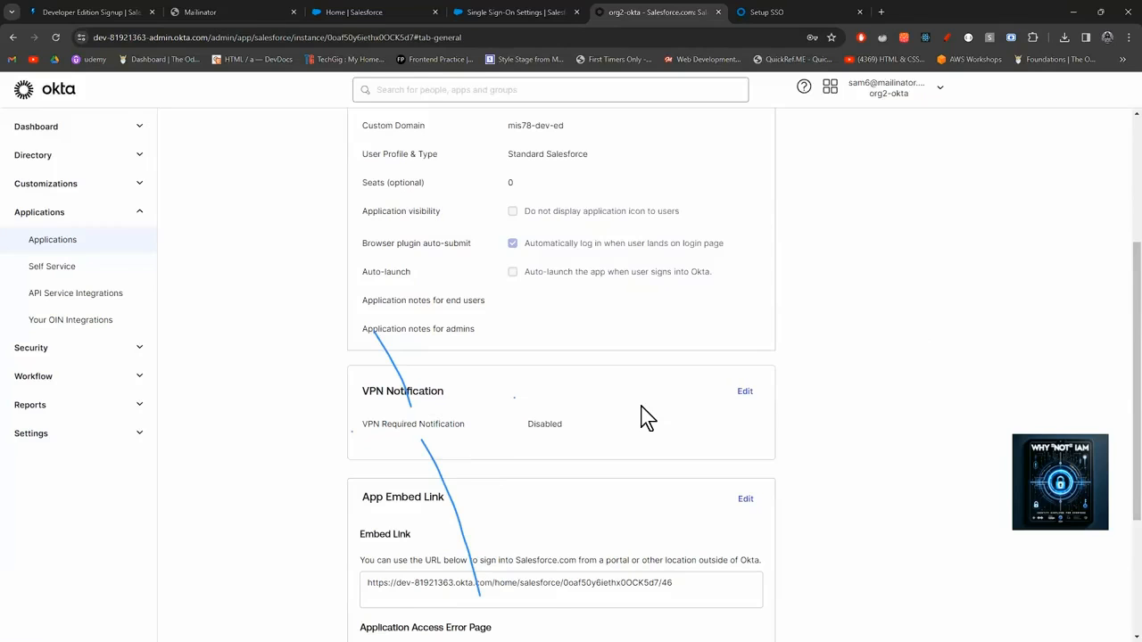
{"action": "scroll", "coordinate": [646, 418], "scroll_direction": "down", "scroll_amount": 1}
{"action": "scroll", "coordinate": [646, 418], "scroll_direction": "down", "scroll_amount": 2}
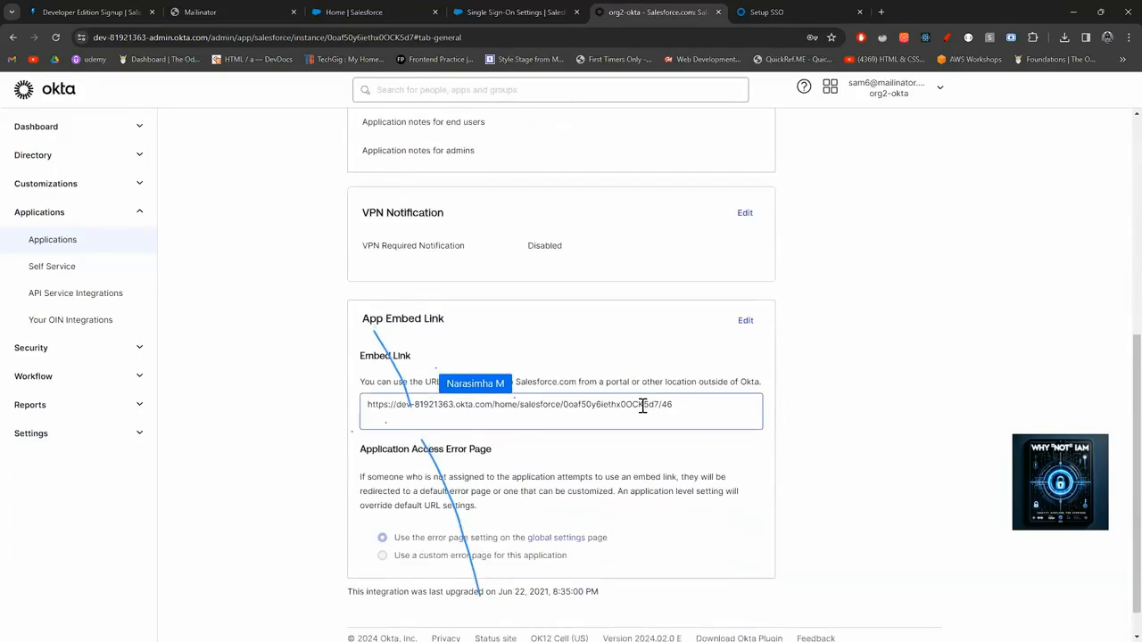
{"action": "scroll", "coordinate": [646, 417], "scroll_direction": "down", "scroll_amount": 1}
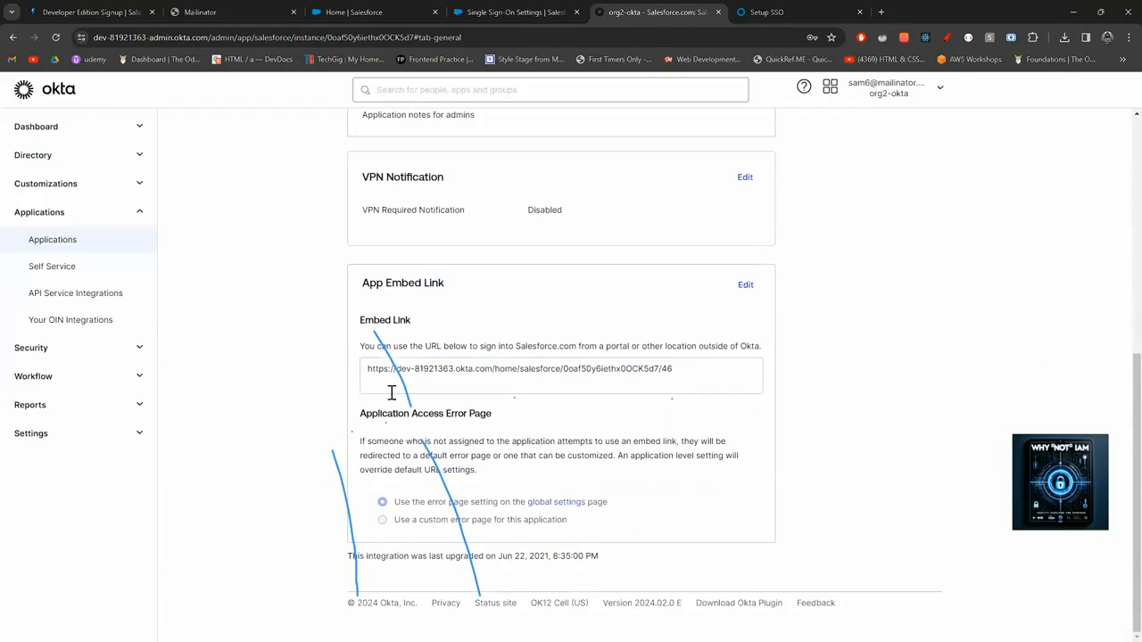
{"action": "scroll", "coordinate": [603, 372], "scroll_direction": "up", "scroll_amount": 2}
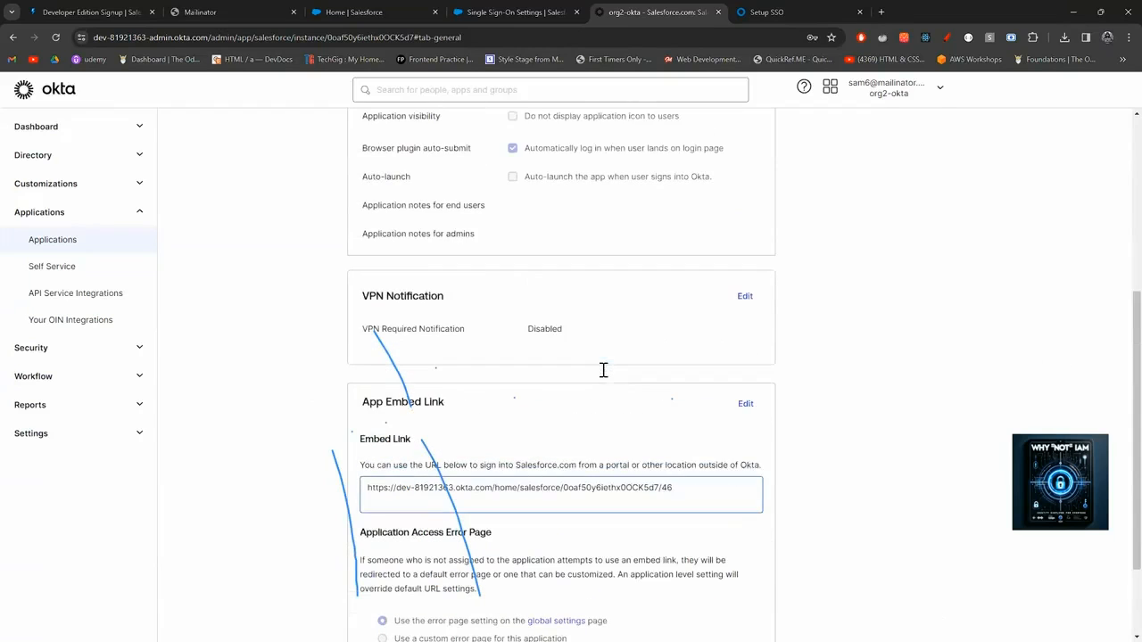
{"action": "scroll", "coordinate": [603, 372], "scroll_direction": "up", "scroll_amount": 5}
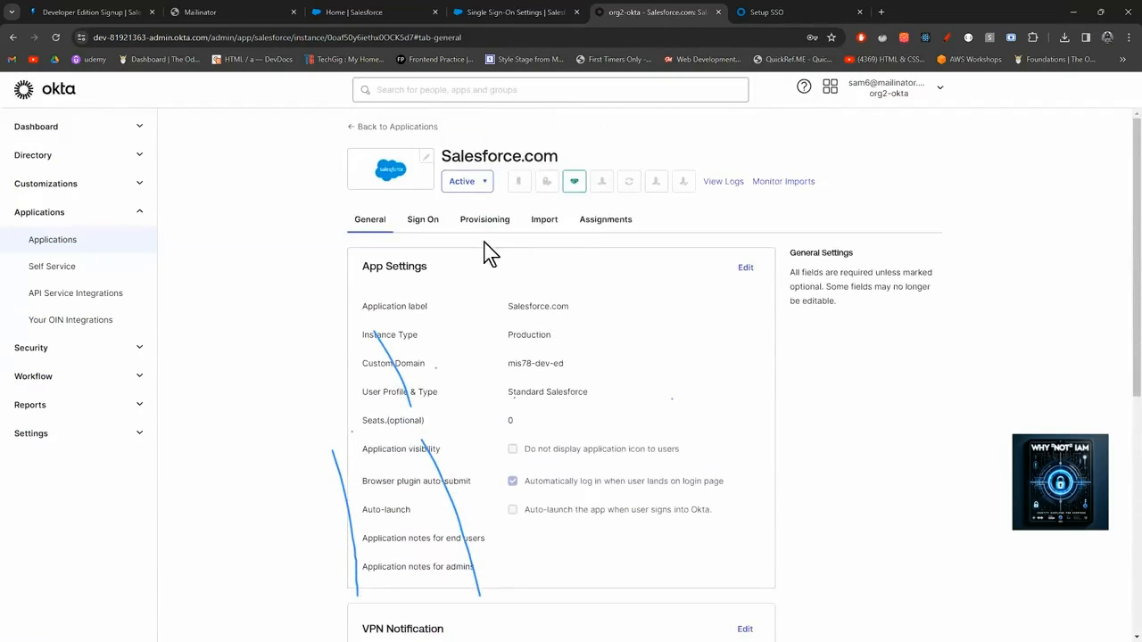
{"action": "left_click", "coordinate": [428, 226]}
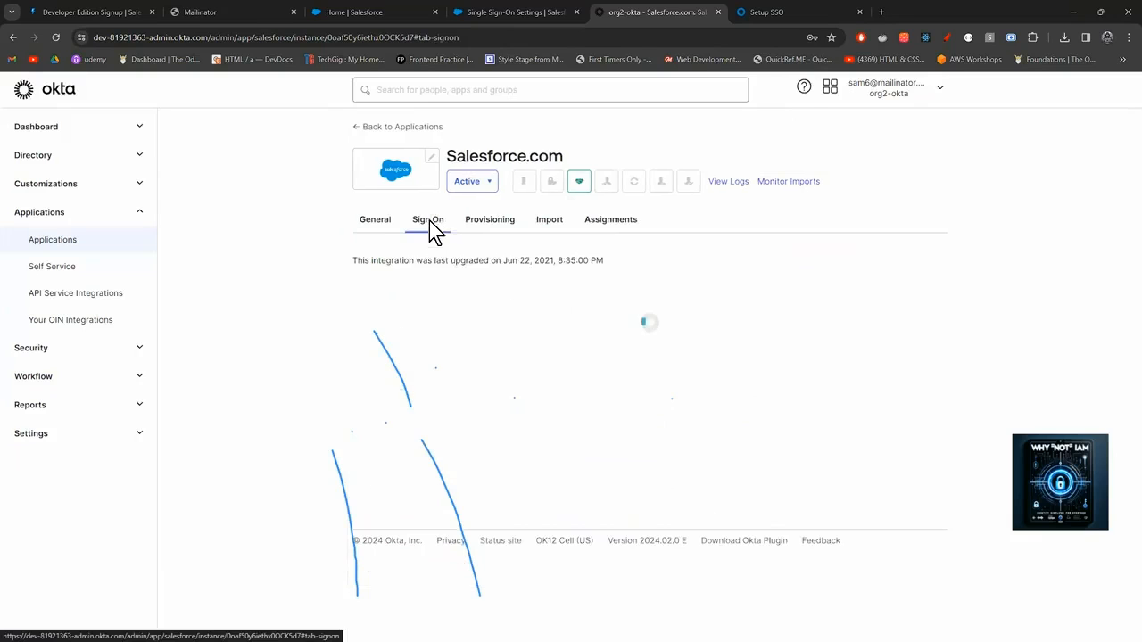
Inspect the Login and Logout URLs under Advanced Sign-on Settings, then return to Assignments showing one person.
{"action": "scroll", "coordinate": [597, 369], "scroll_direction": "down", "scroll_amount": 3}
{"action": "scroll", "coordinate": [597, 369], "scroll_direction": "down", "scroll_amount": 2}
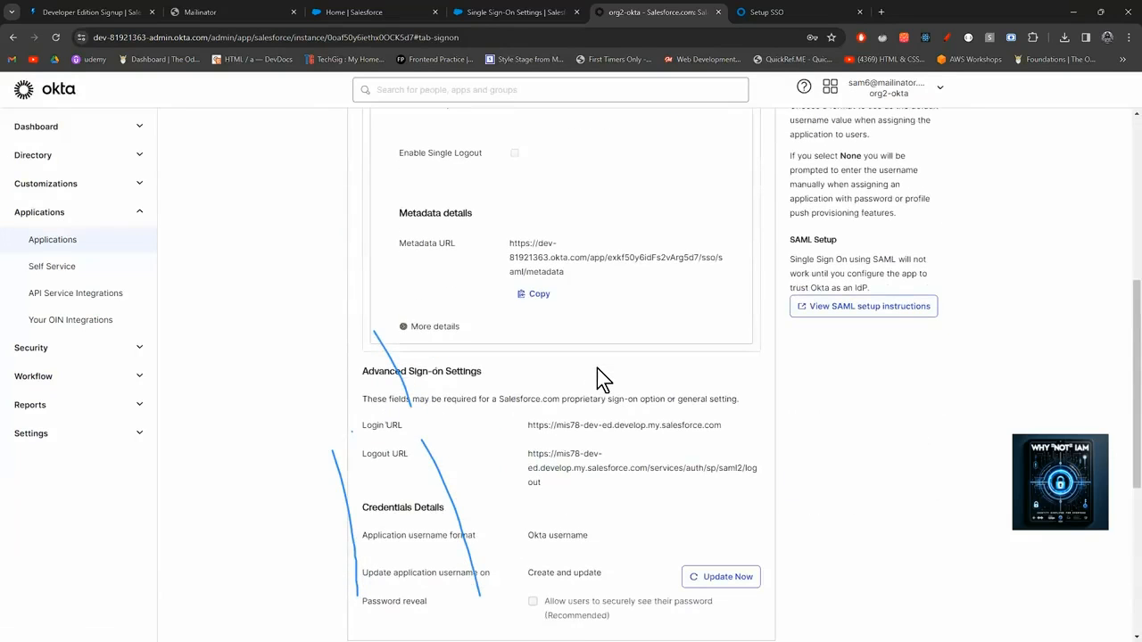
{"action": "scroll", "coordinate": [597, 370], "scroll_direction": "down", "scroll_amount": 2}
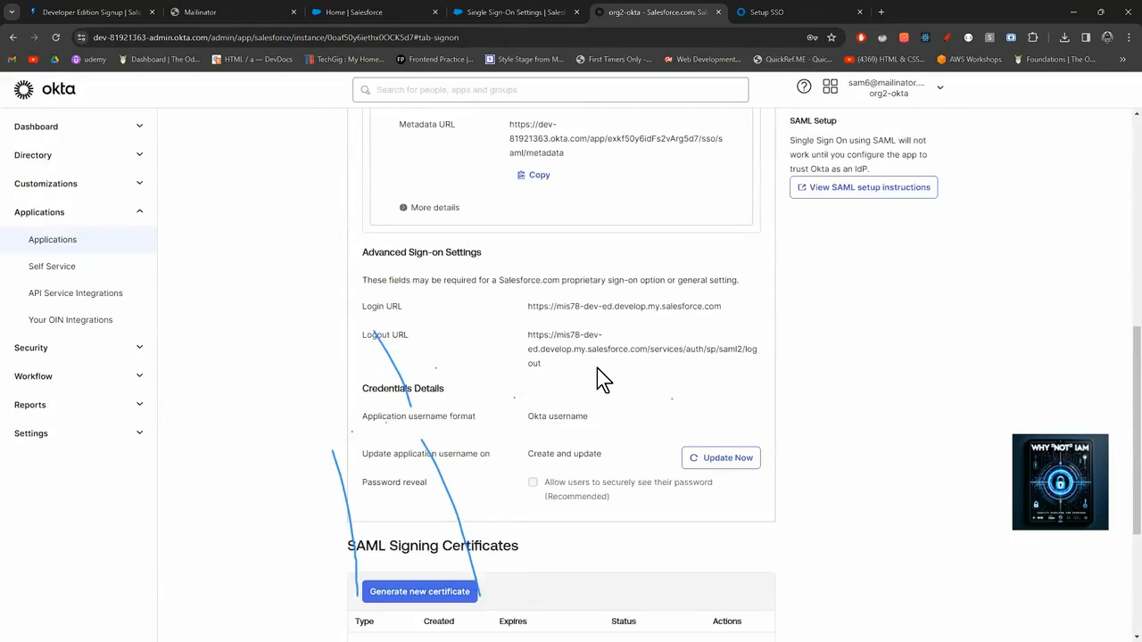
{"action": "scroll", "coordinate": [597, 370], "scroll_direction": "down", "scroll_amount": 2}
{"action": "scroll", "coordinate": [597, 370], "scroll_direction": "up", "scroll_amount": 3}
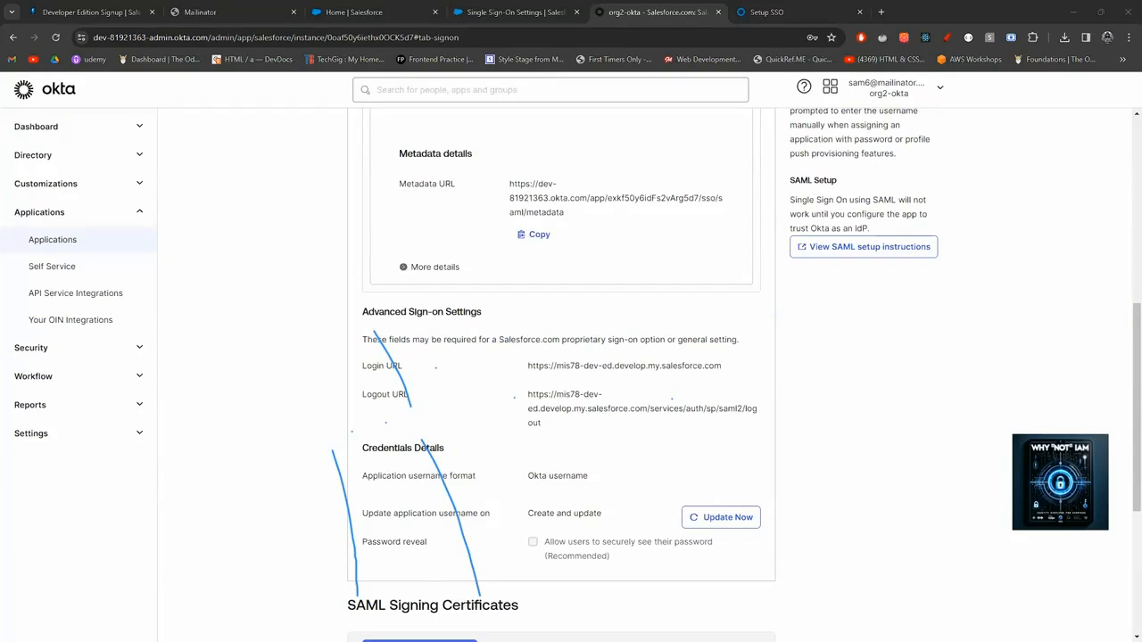
{"action": "scroll", "coordinate": [685, 313], "scroll_direction": "up", "scroll_amount": 5}
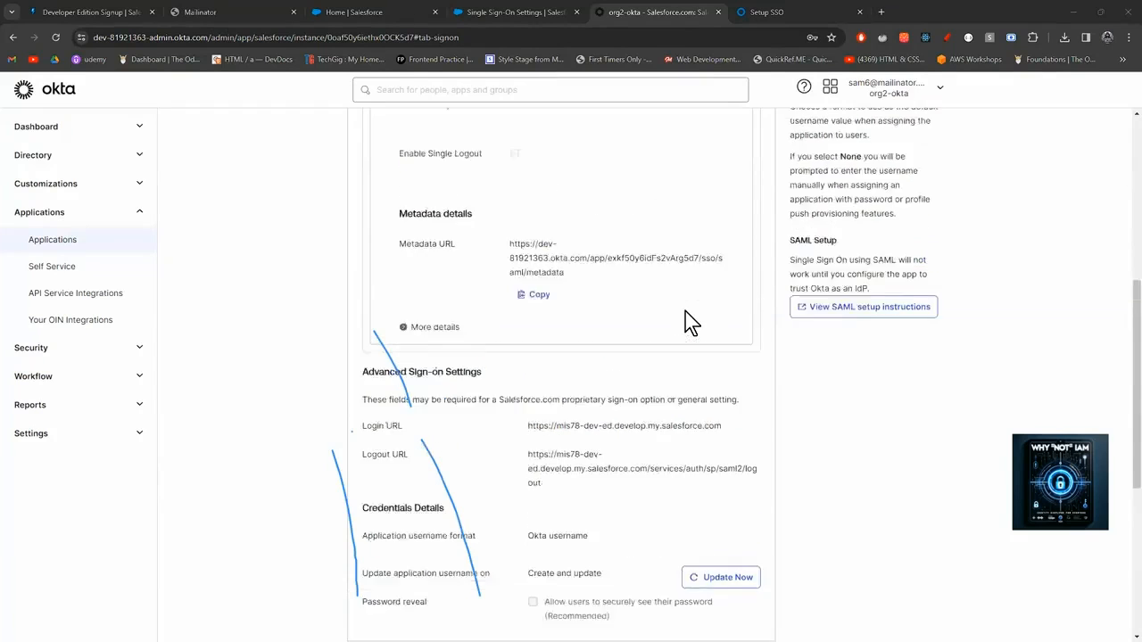
{"action": "left_click", "coordinate": [591, 225]}
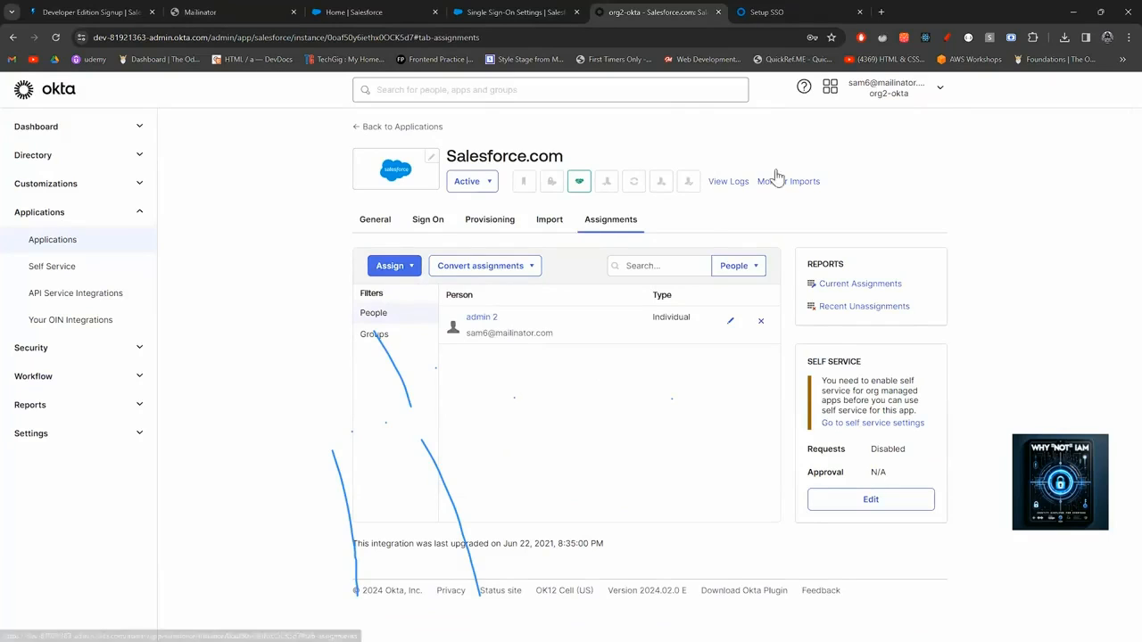
Copy the org's Okta domain and load it in a new Chrome Incognito window.
{"action": "left_click", "coordinate": [940, 92]}
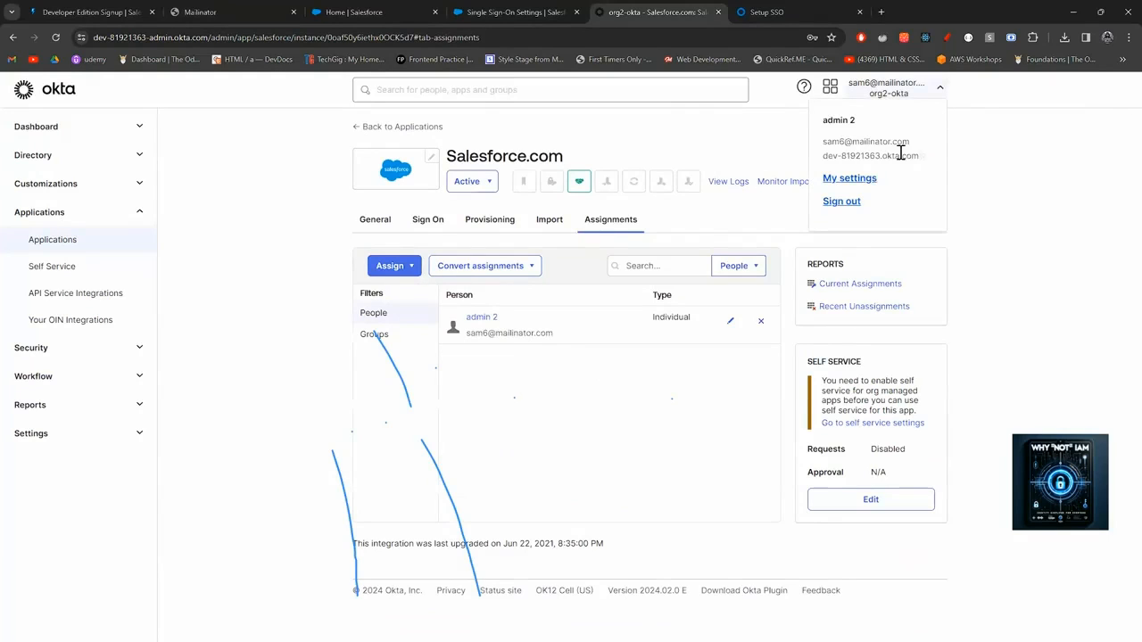
{"action": "left_click", "coordinate": [928, 159]}
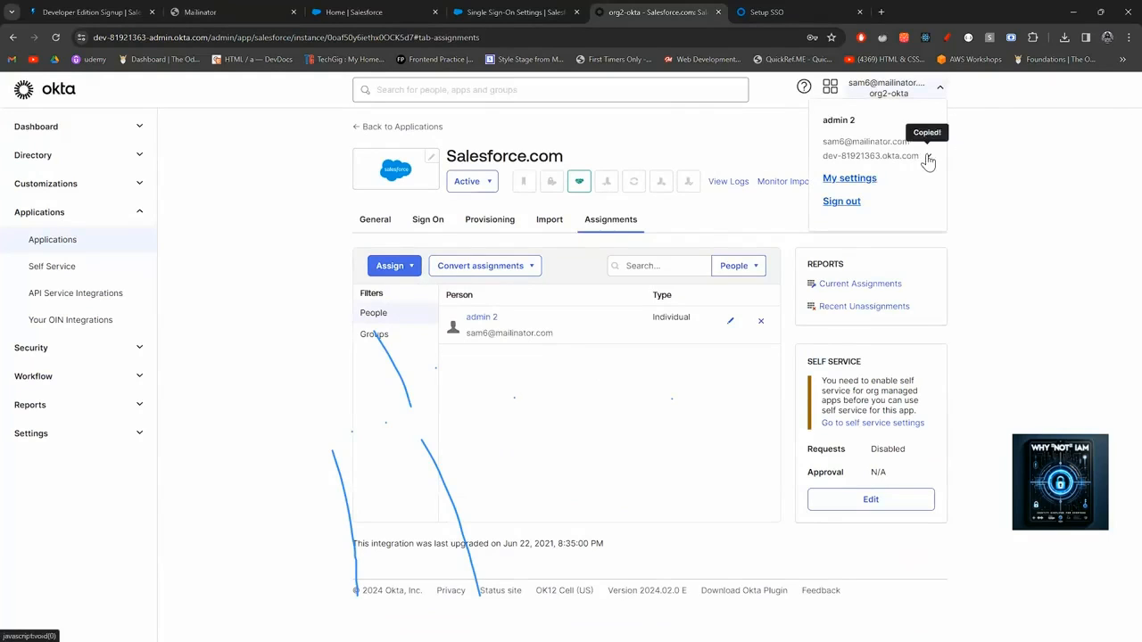
{"action": "left_click", "coordinate": [1128, 38]}
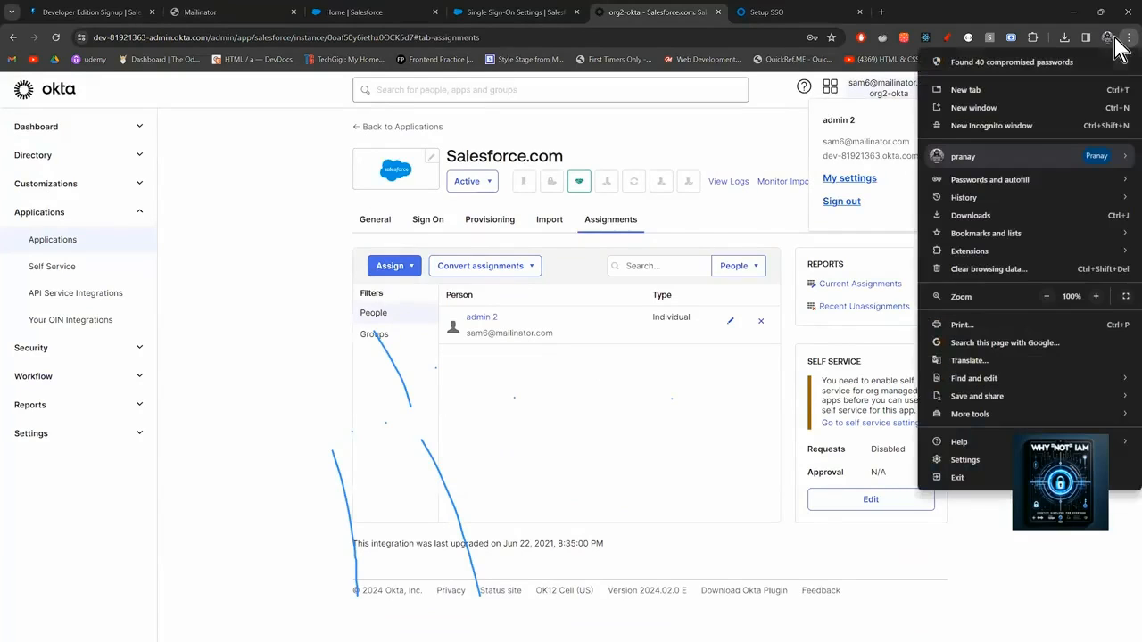
{"action": "left_click", "coordinate": [1026, 127]}
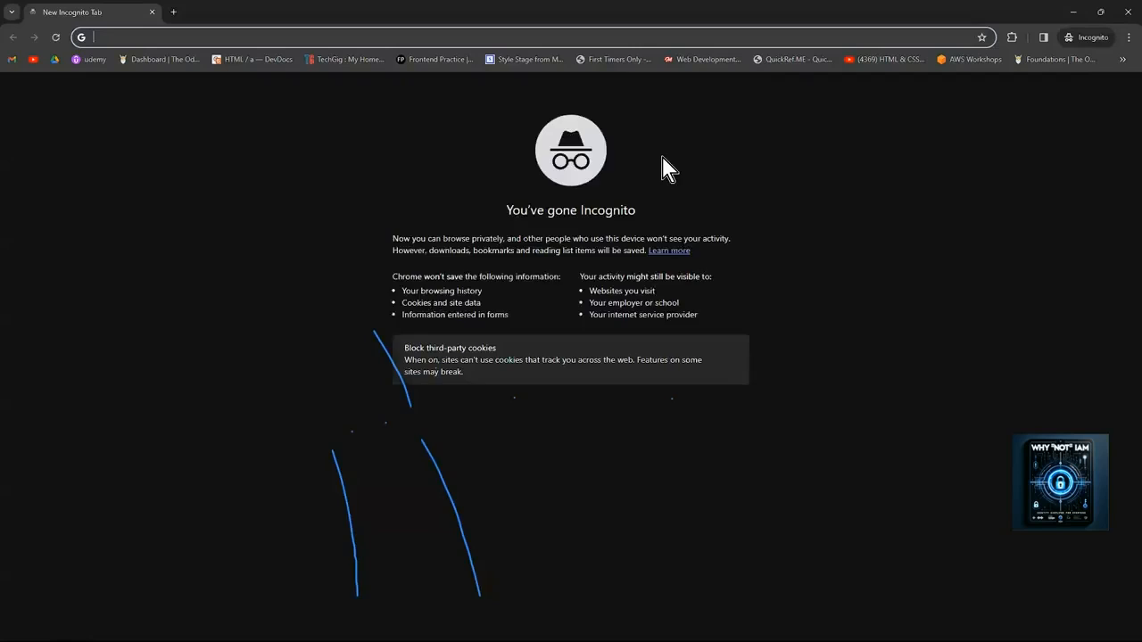
{"action": "key", "text": "ctrl+v"}
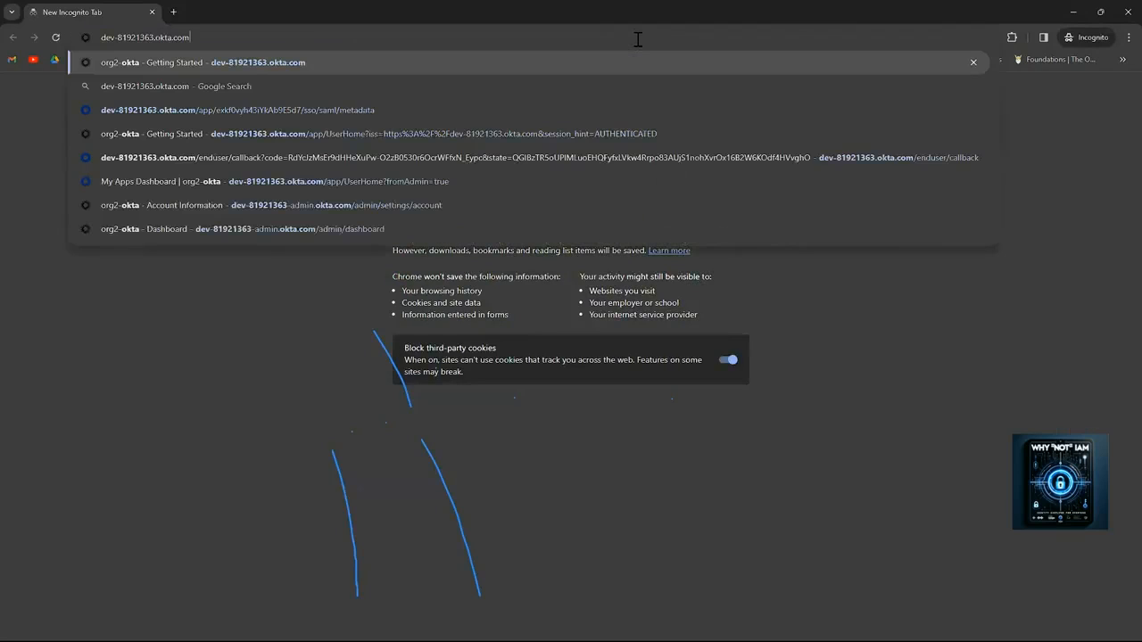
{"action": "key", "text": "Return"}
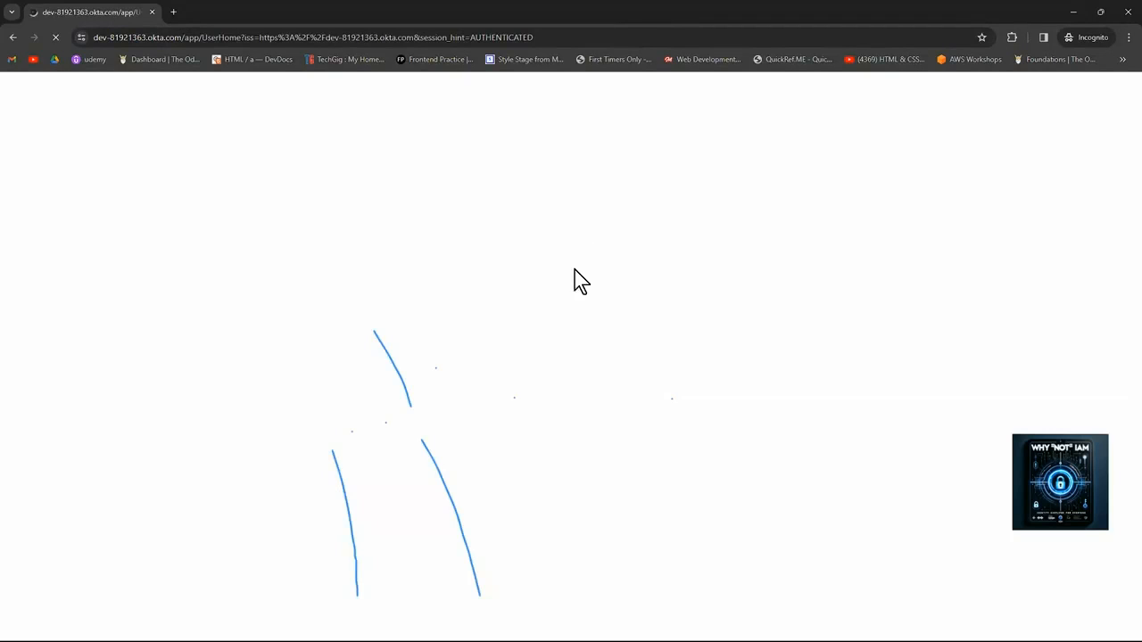
Start SAML-tracer, then sign in to the org with autofilled saved credentials.
{"action": "left_click", "coordinate": [1013, 37]}
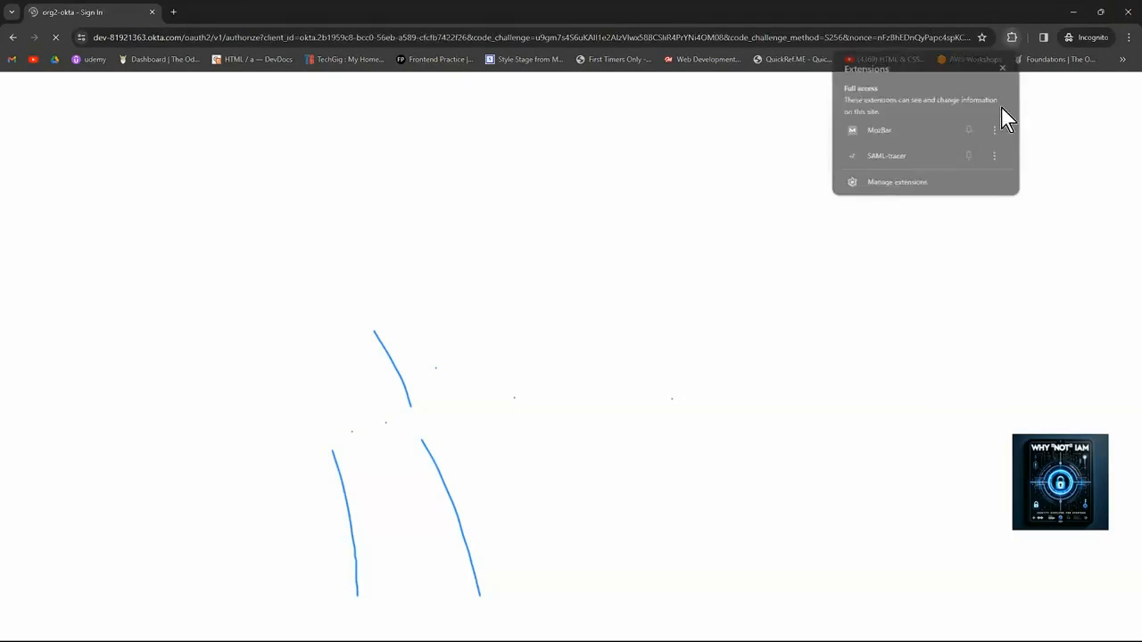
{"action": "left_click", "coordinate": [908, 157]}
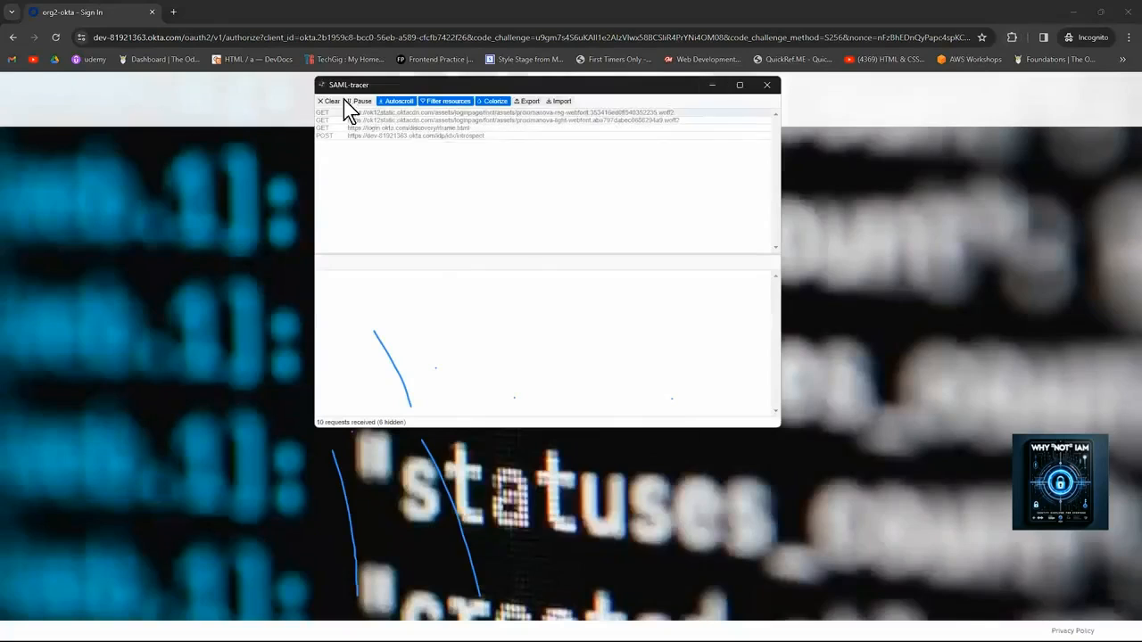
{"action": "left_click", "coordinate": [711, 87]}
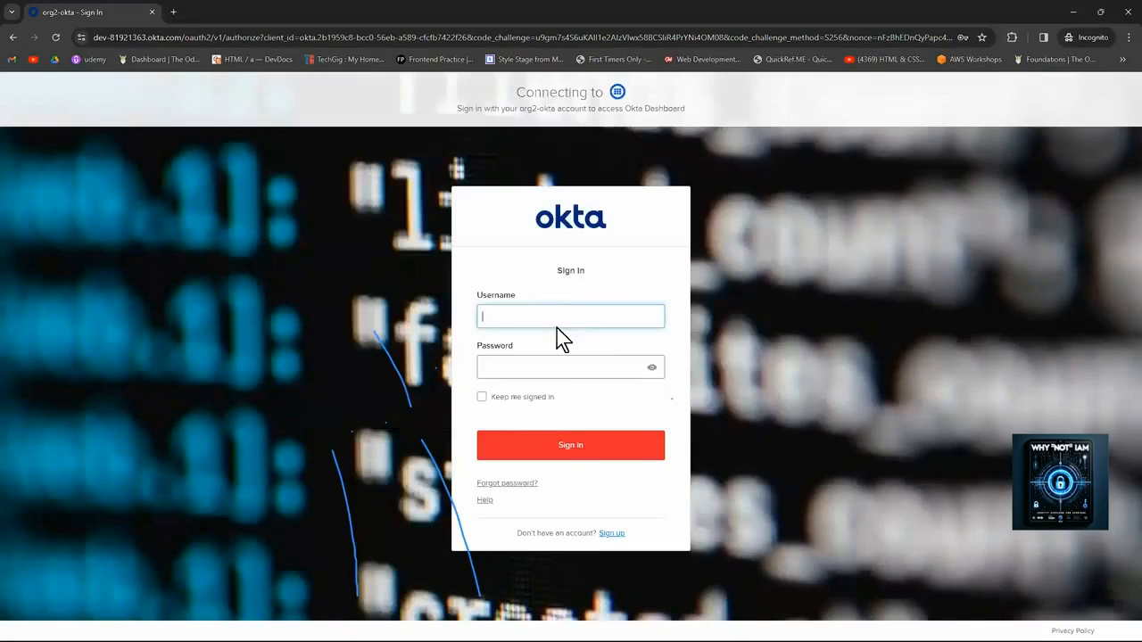
{"action": "left_click", "coordinate": [552, 312]}
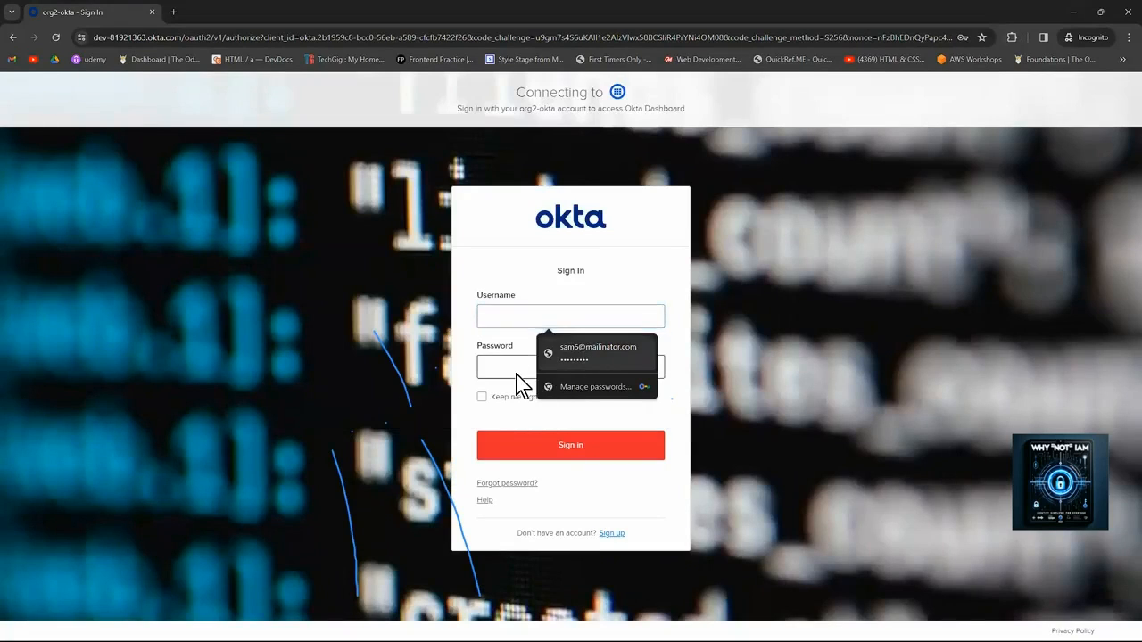
{"action": "type", "text": "•••"}
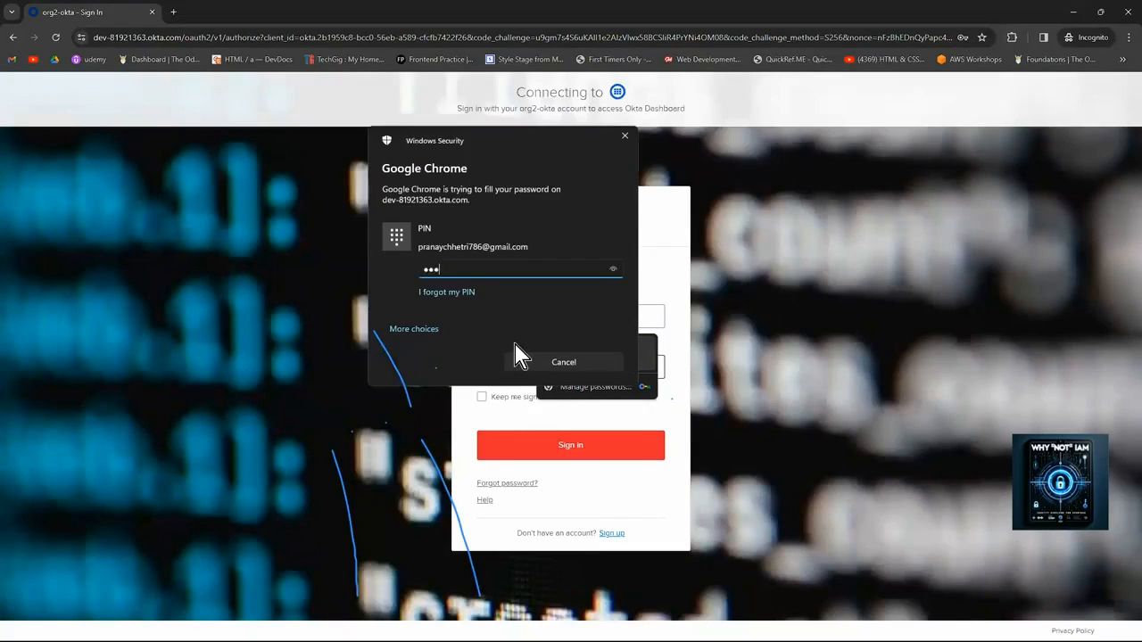
{"action": "type", "text": "•"}
{"action": "left_click", "coordinate": [489, 400]}
{"action": "left_click", "coordinate": [533, 455]}
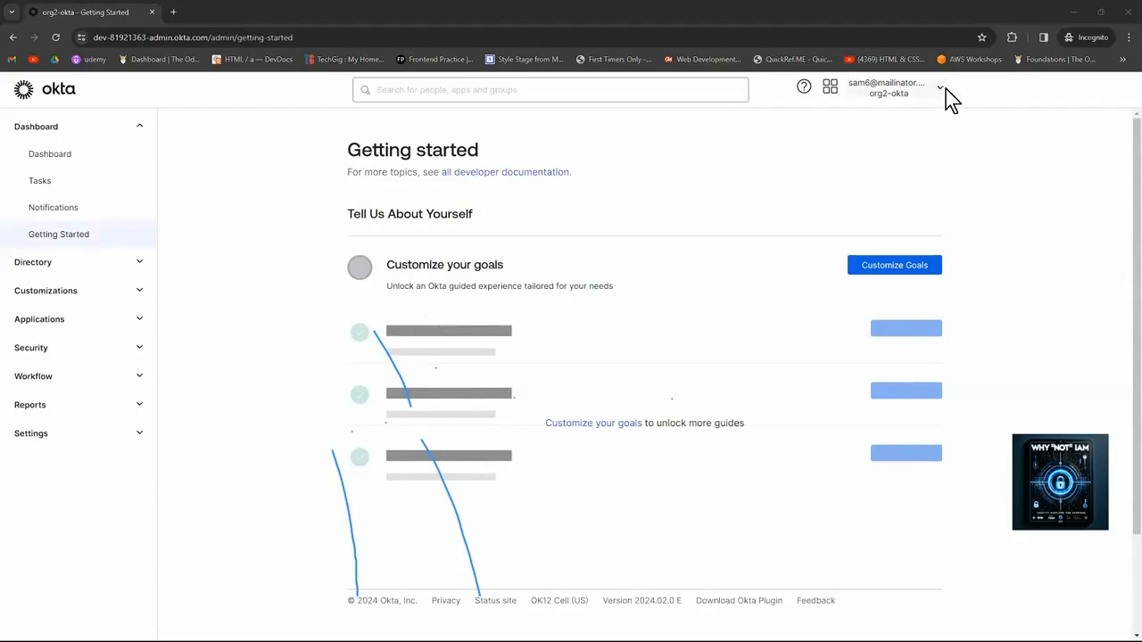
Open the Okta end-user dashboard in a new tab and sign out of the admin session.
{"action": "left_click", "coordinate": [829, 87]}
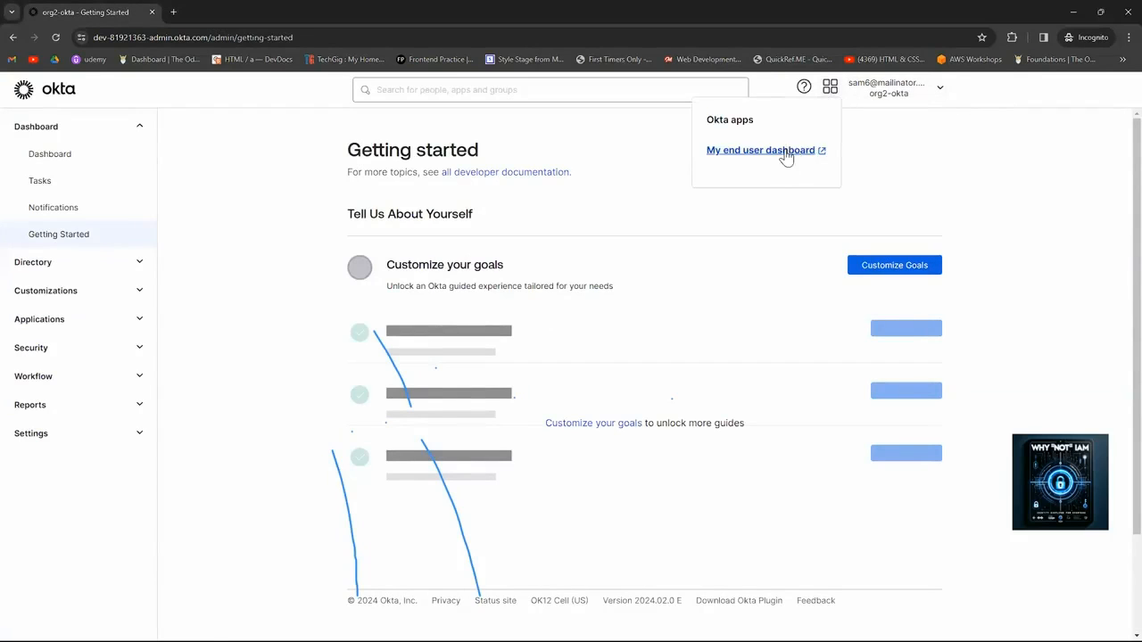
{"action": "left_click", "coordinate": [785, 151]}
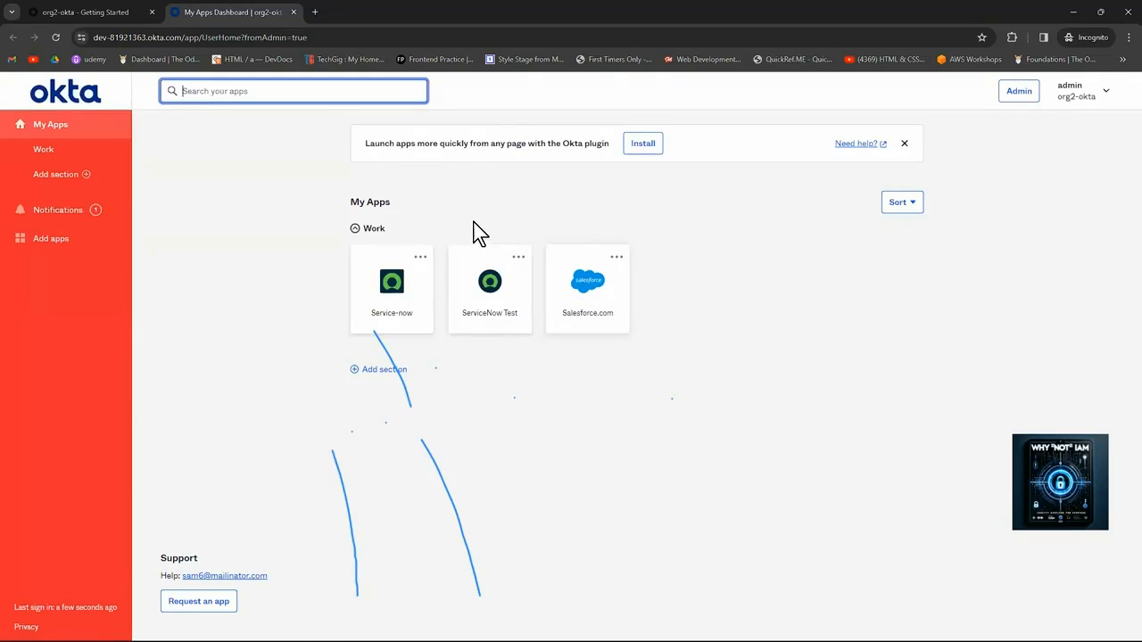
{"action": "left_click", "coordinate": [116, 14]}
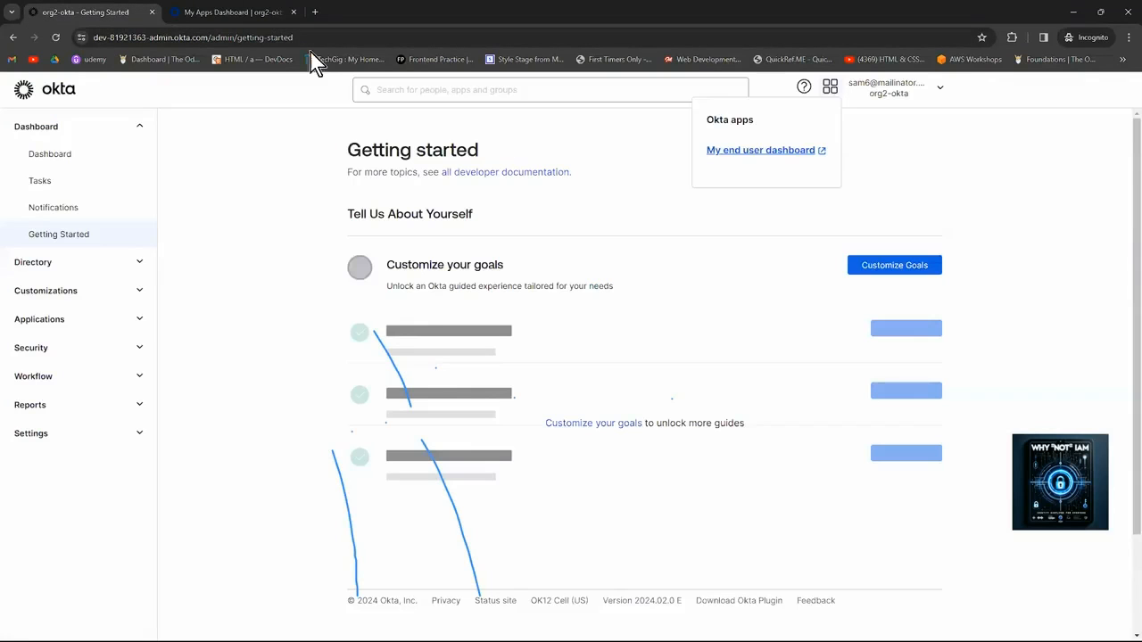
{"action": "left_click", "coordinate": [940, 89]}
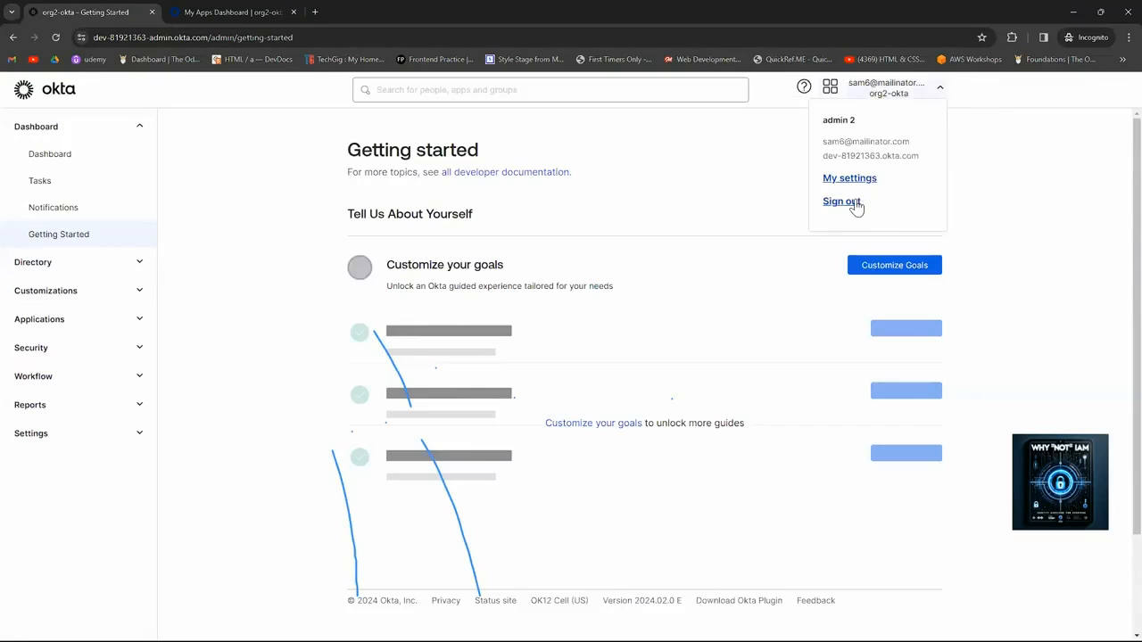
{"action": "left_click", "coordinate": [854, 204]}
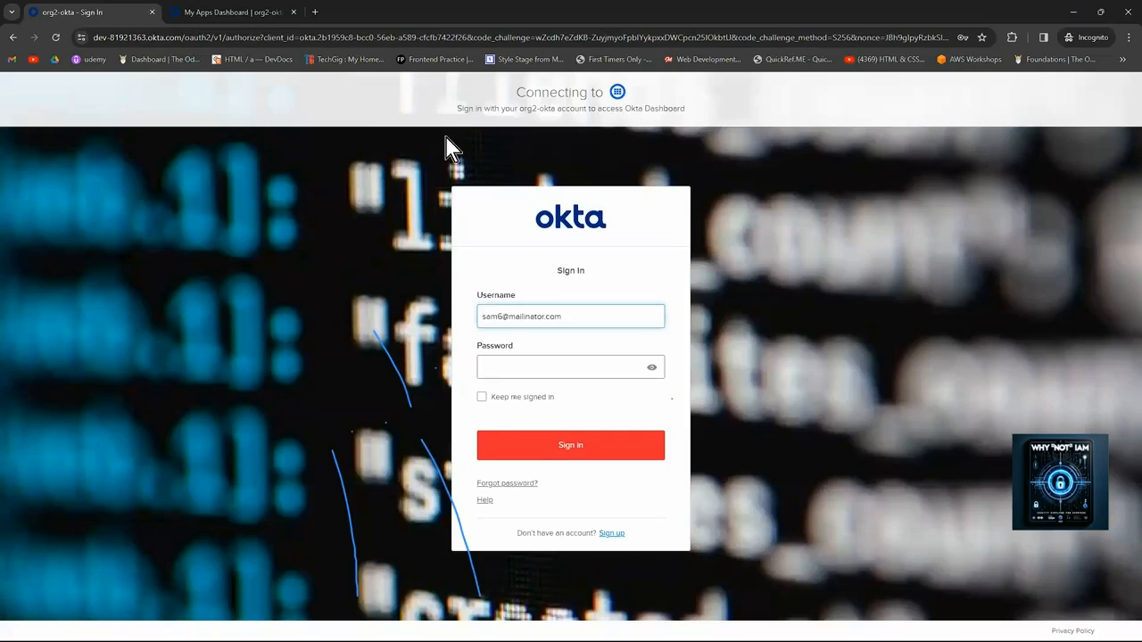
Reload the dashboard and sign back in with saved credentials and the Windows PIN, then bring up SAML-tracer.
{"action": "left_click", "coordinate": [254, 13]}
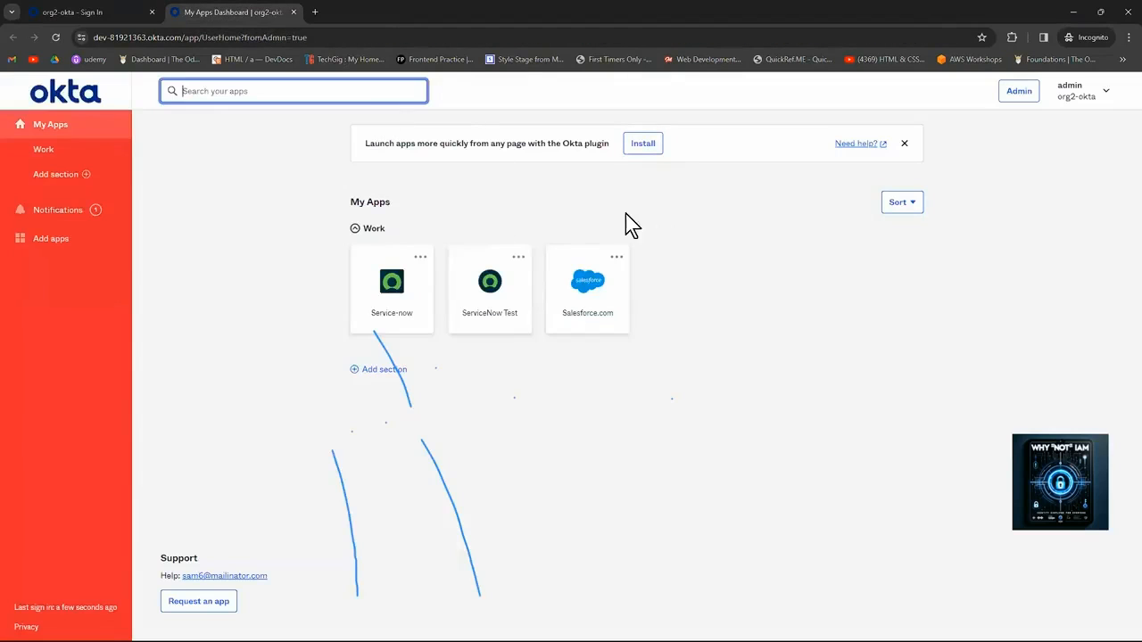
{"action": "left_click", "coordinate": [428, 36]}
{"action": "key", "text": "Return"}
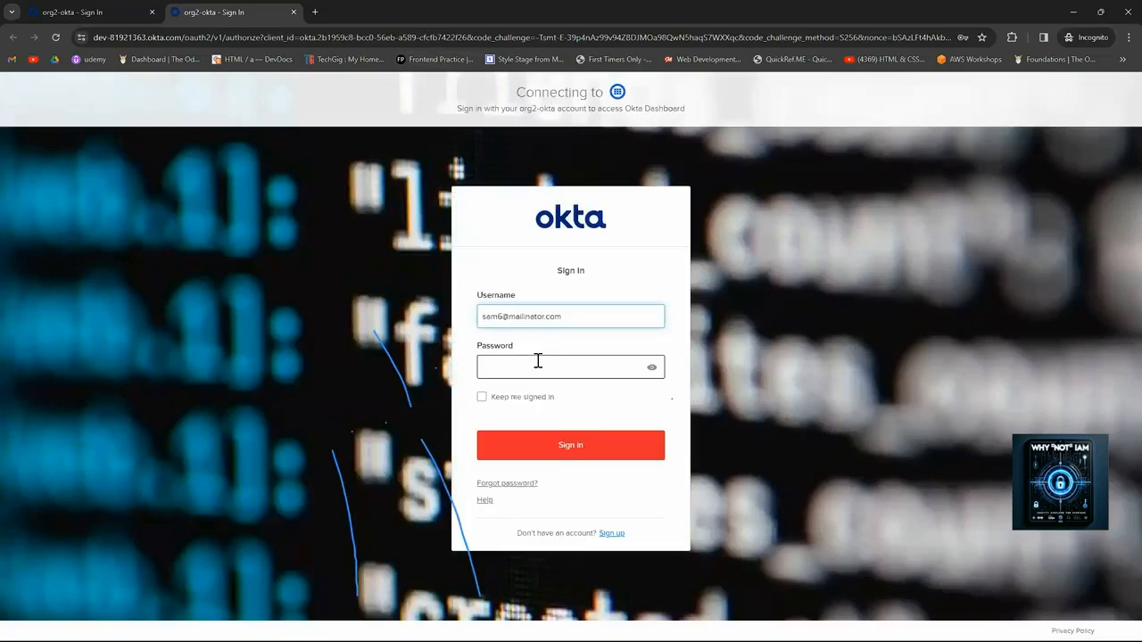
{"action": "left_click", "coordinate": [537, 366]}
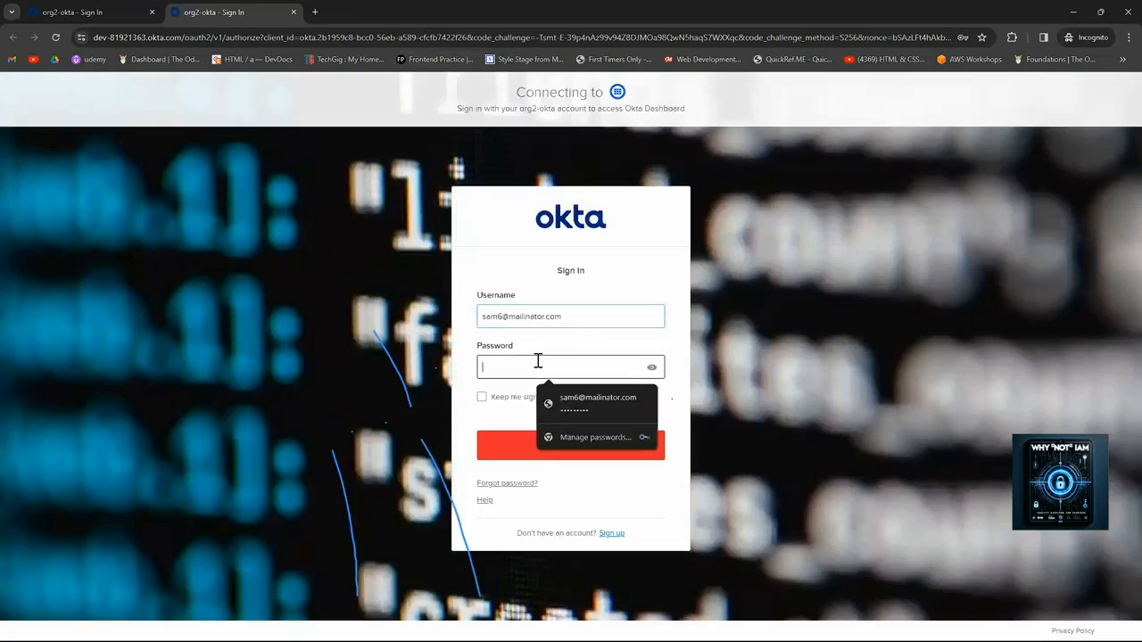
{"action": "left_click", "coordinate": [568, 406]}
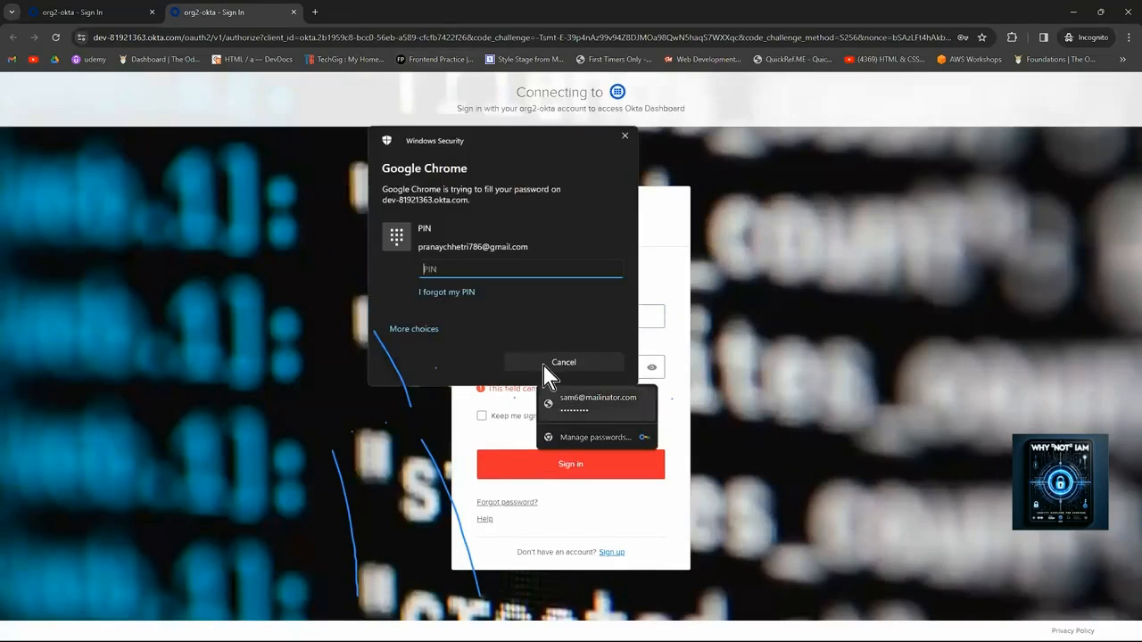
{"action": "type", "text": "1234"}
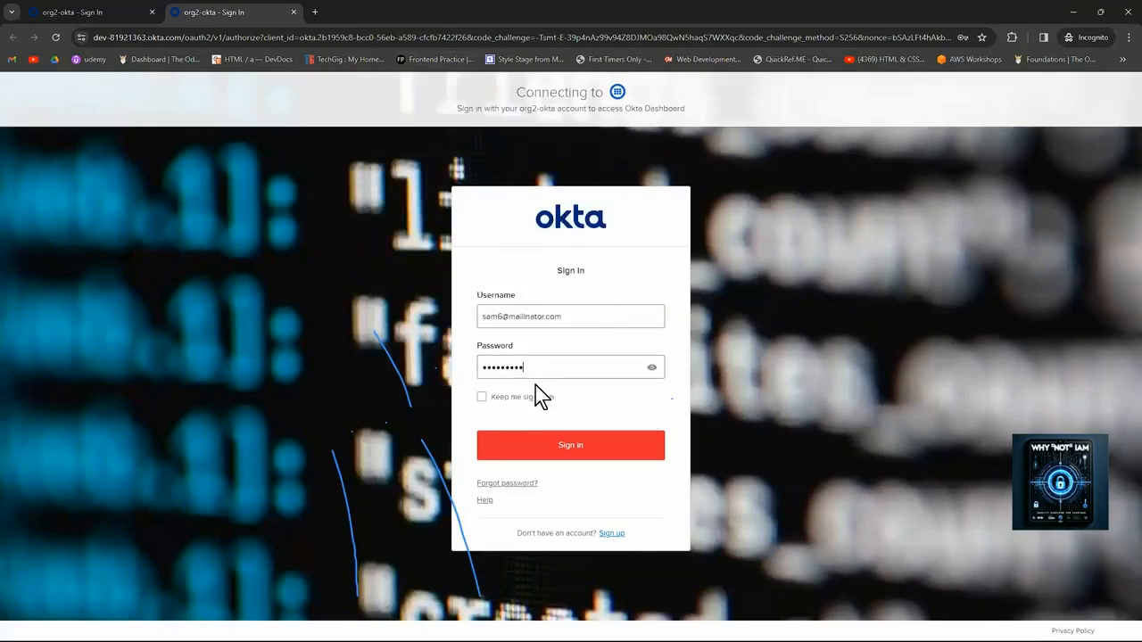
{"action": "left_click", "coordinate": [571, 446]}
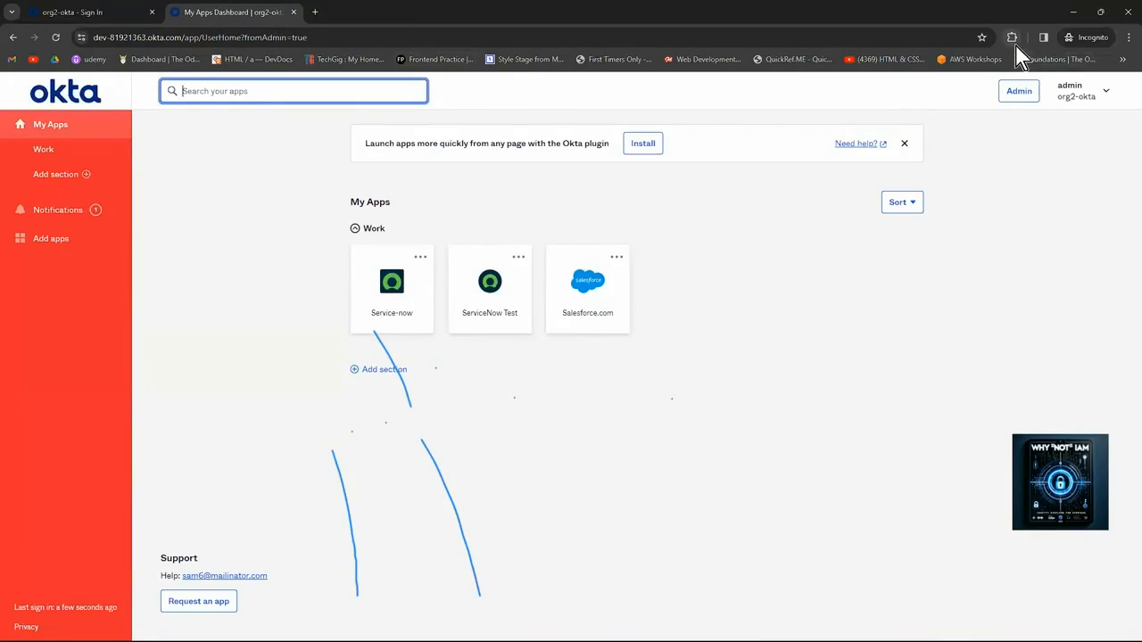
{"action": "left_click", "coordinate": [668, 630]}
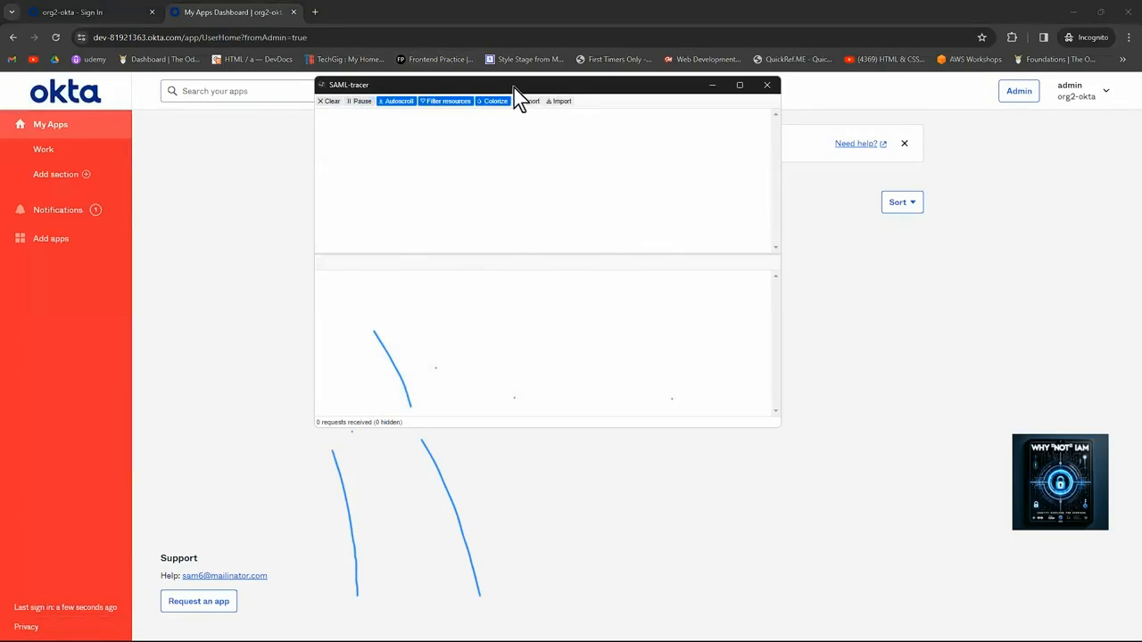
Launch the Salesforce.com tile while SAML-tracer captures traffic, ending on a Single Sign-On Error.
{"action": "left_click_drag", "start_coordinate": [571, 84], "coordinate": [946, 145]}
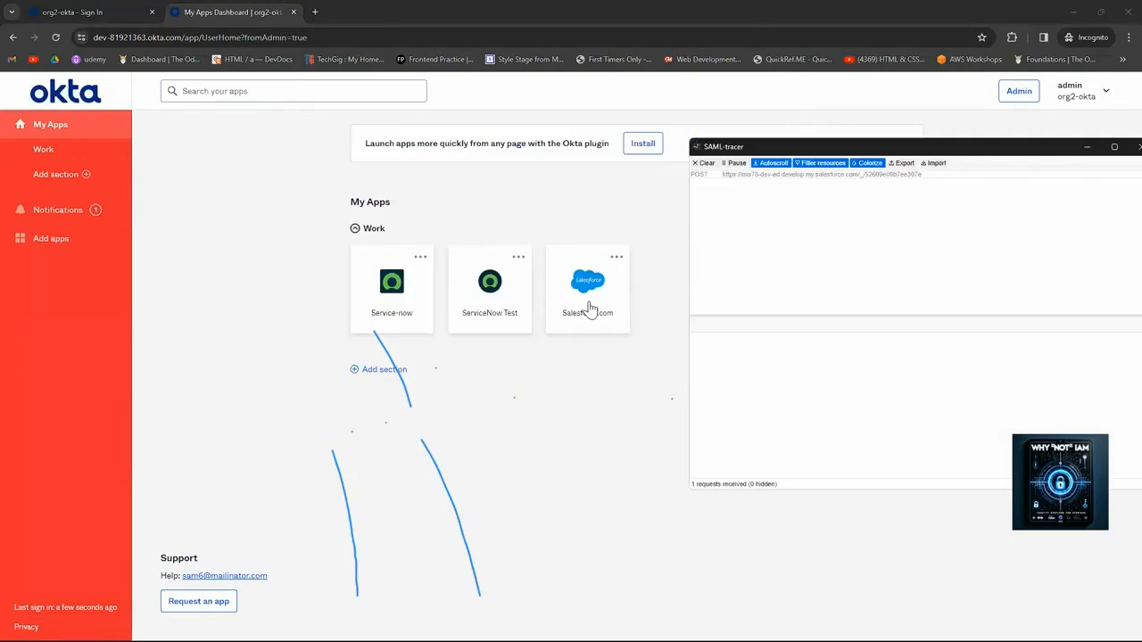
{"action": "left_click", "coordinate": [589, 304]}
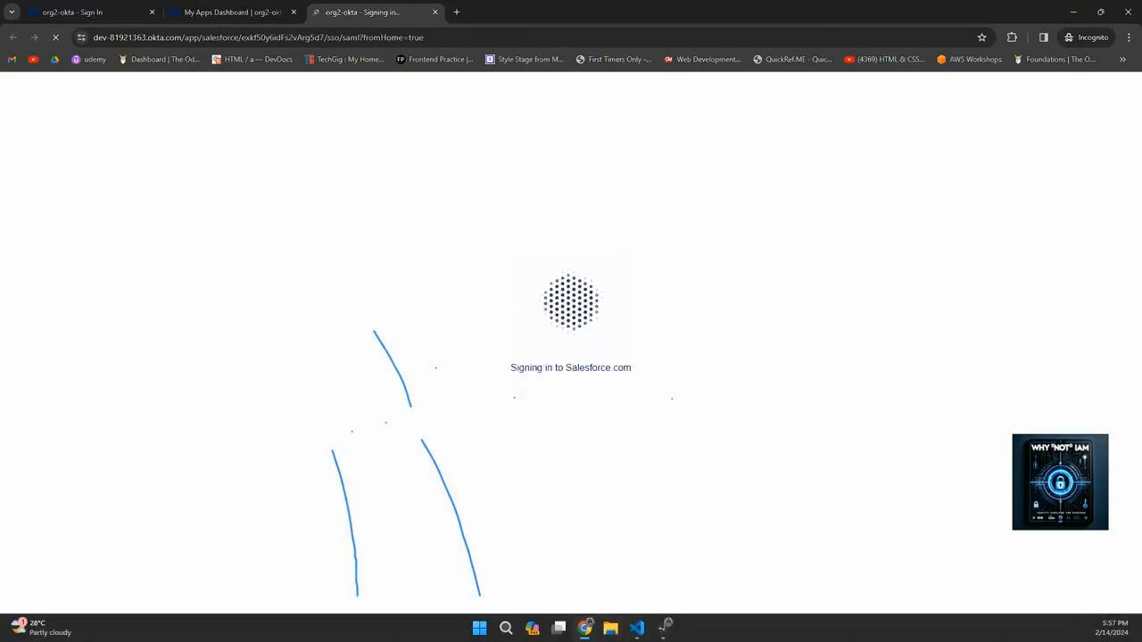
{"action": "left_click", "coordinate": [665, 628]}
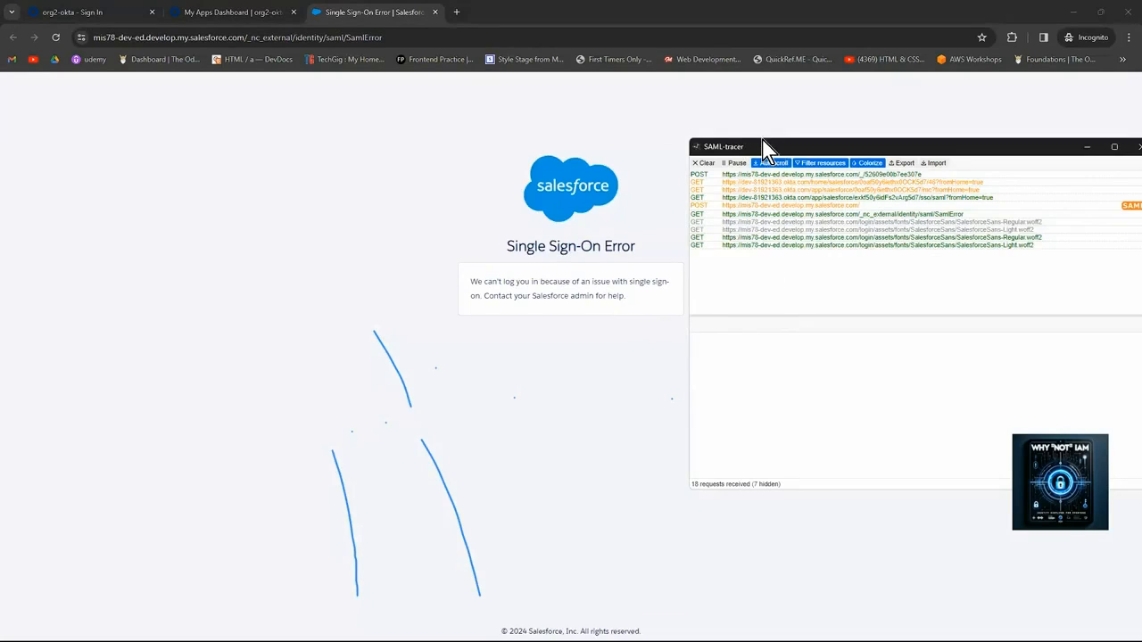
{"action": "left_click_drag", "start_coordinate": [763, 148], "coordinate": [774, 141]}
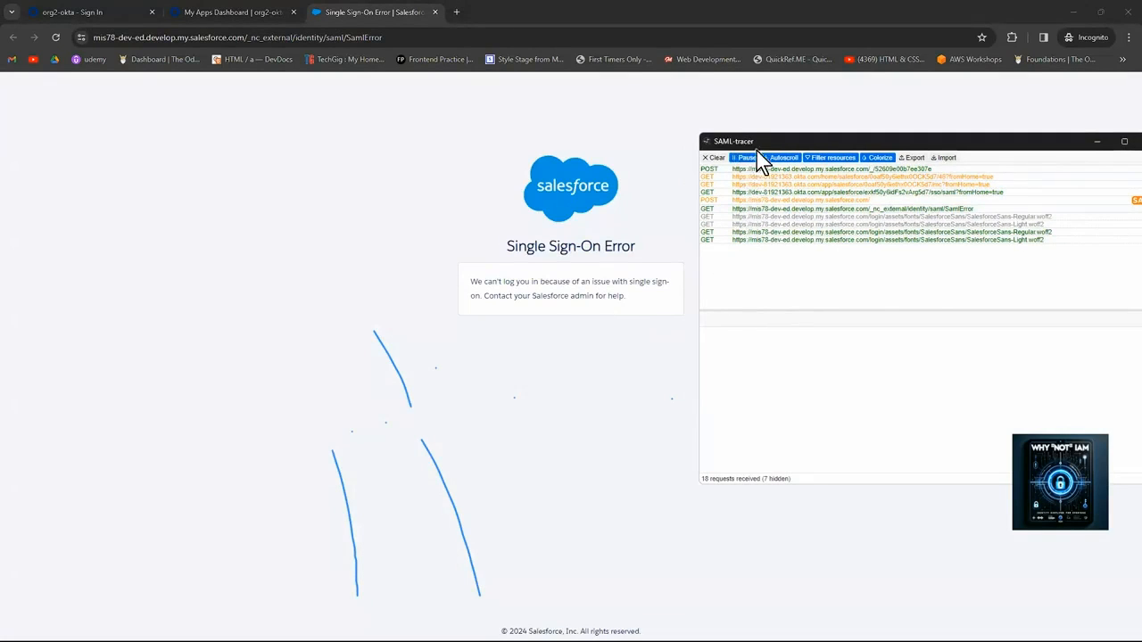
{"action": "left_click_drag", "start_coordinate": [765, 154], "coordinate": [495, 159]}
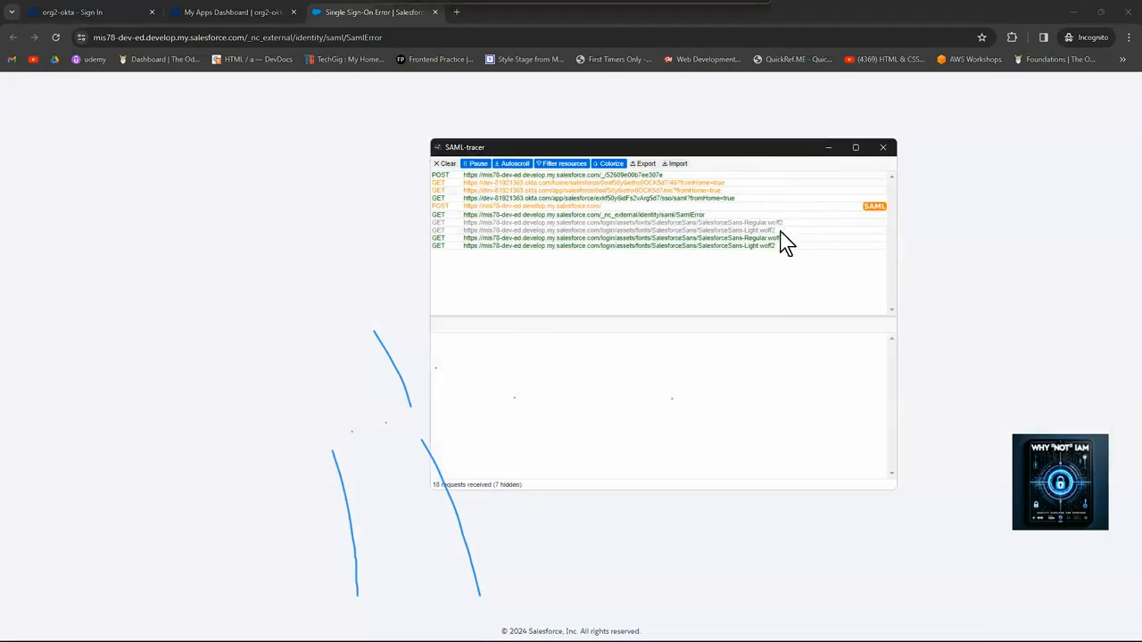
Show the Summary of the captured SAML 2.0 POST response in SAML-tracer.
{"action": "left_click", "coordinate": [872, 212]}
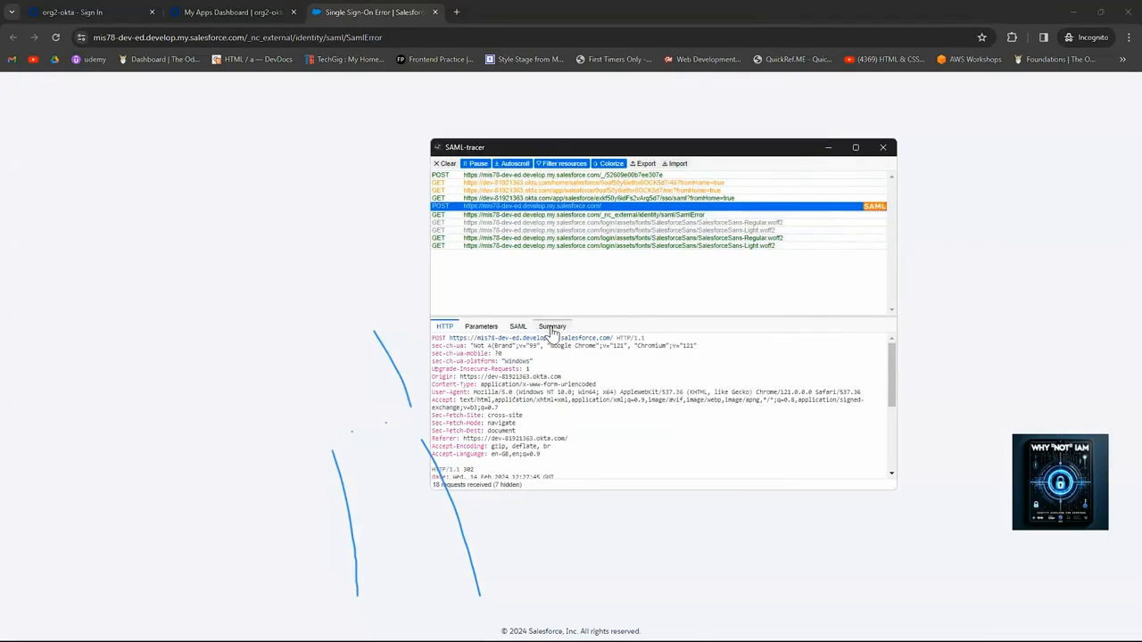
{"action": "left_click", "coordinate": [553, 328]}
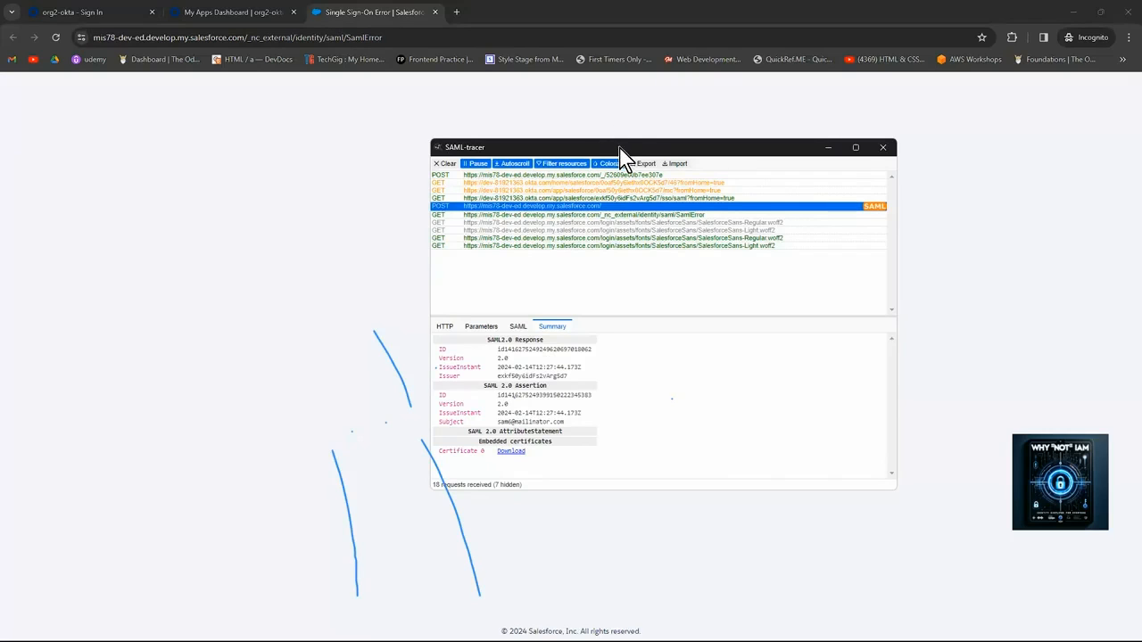
{"action": "left_click_drag", "start_coordinate": [616, 147], "coordinate": [641, 152]}
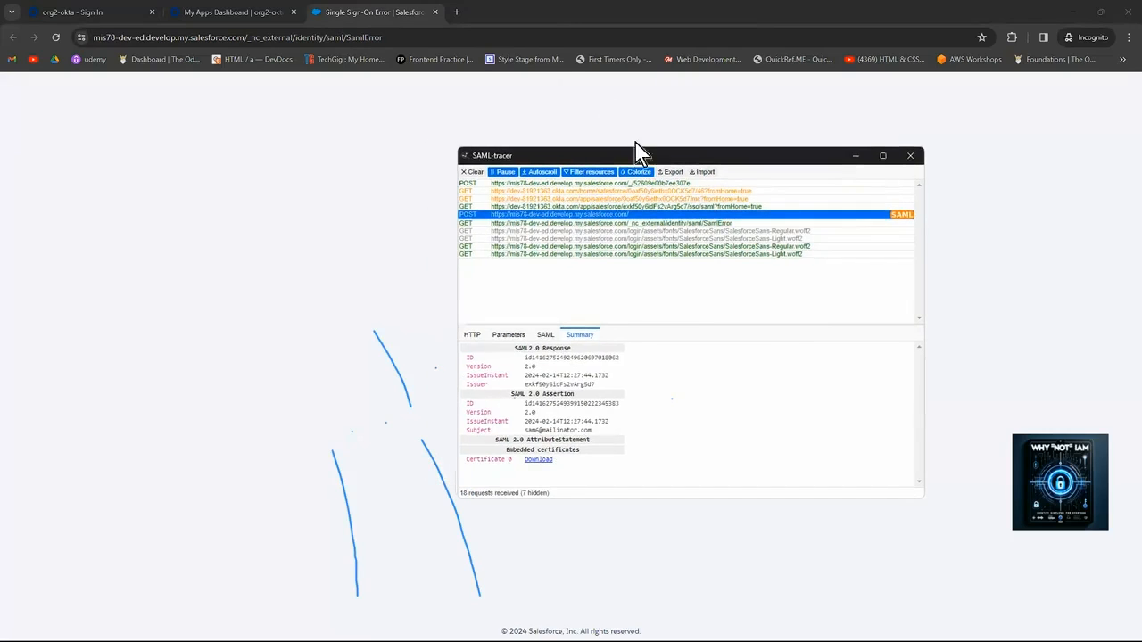
Search 'users' in Setup Quick Find and open the All Users list of five active users.
{"action": "left_click_drag", "start_coordinate": [557, 18], "coordinate": [578, 38]}
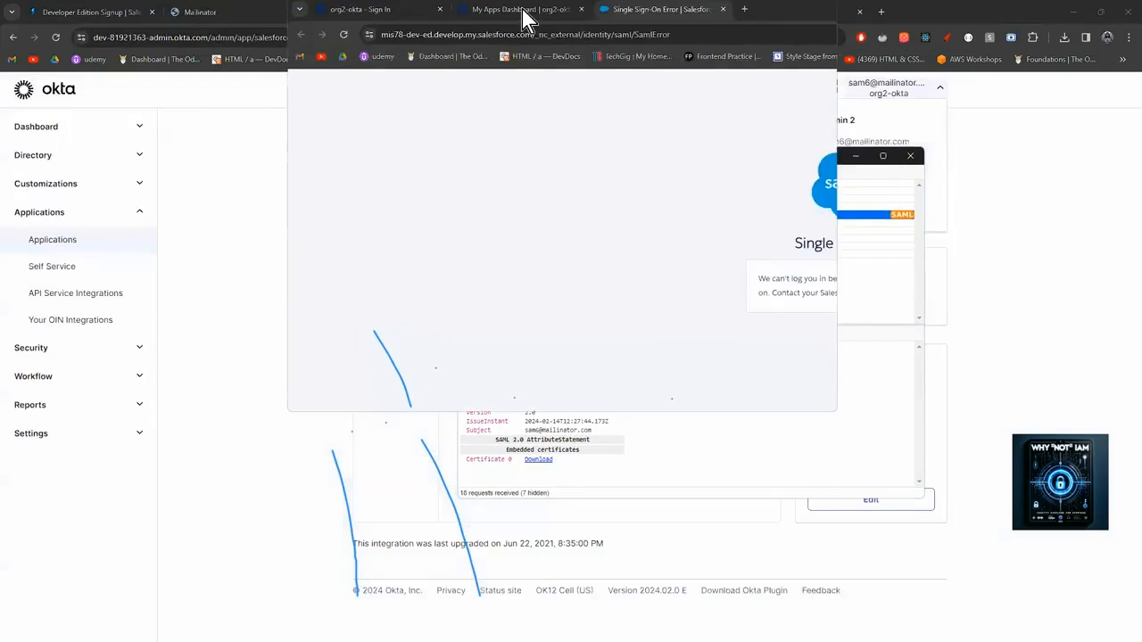
{"action": "left_click", "coordinate": [522, 11]}
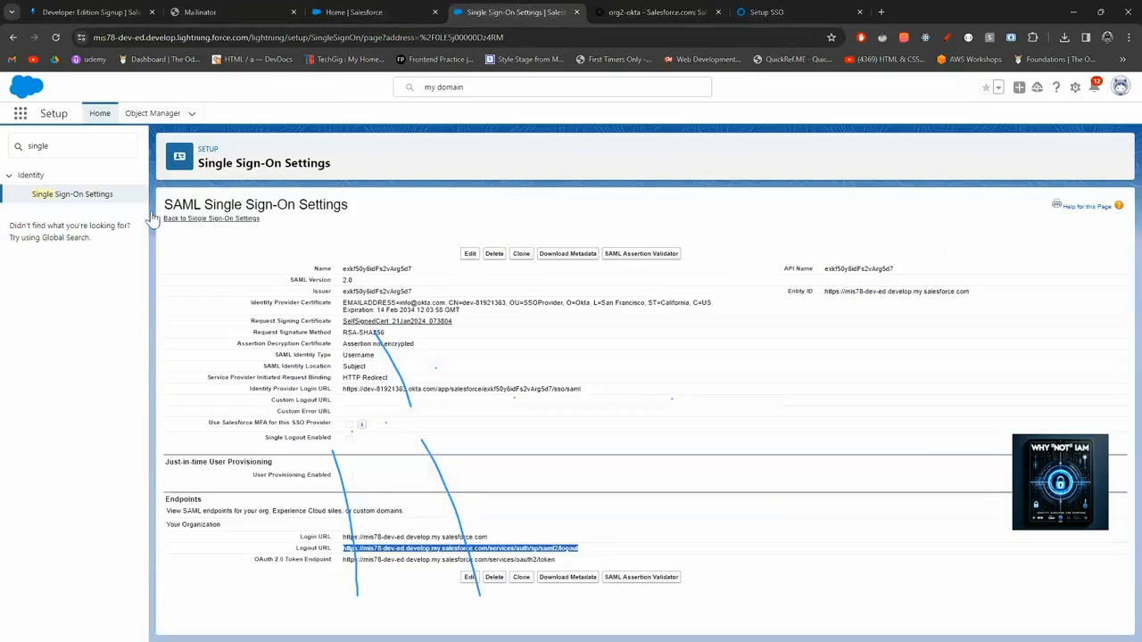
{"action": "left_click", "coordinate": [21, 152]}
{"action": "key", "text": "ctrl+a"}
{"action": "type", "text": "users"}
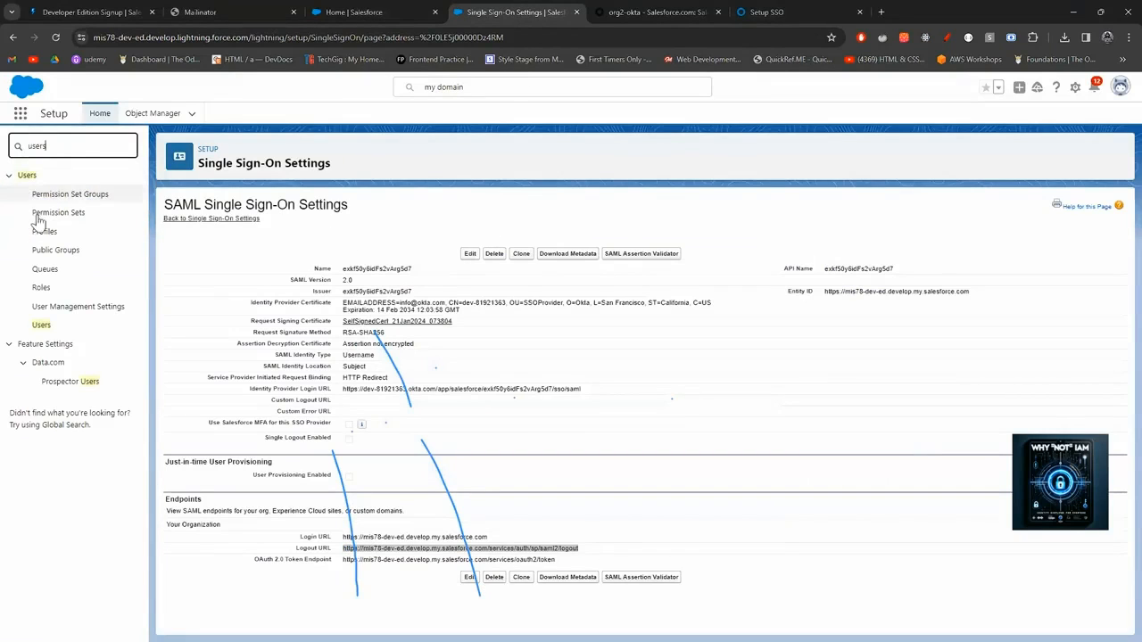
{"action": "left_click", "coordinate": [42, 327]}
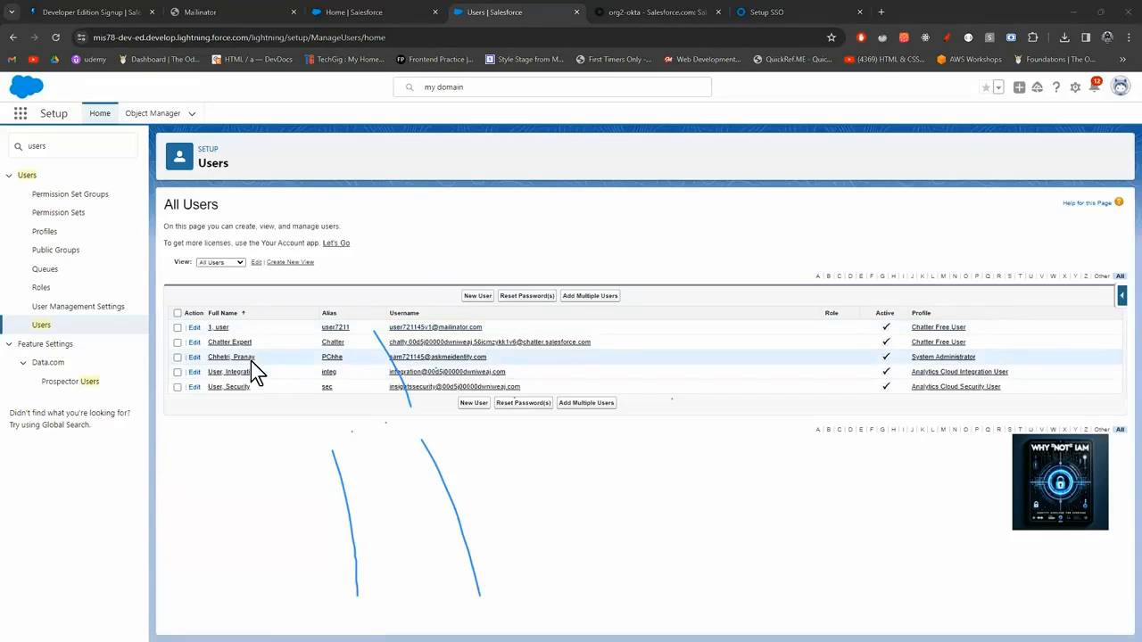
Compare Okta's People directory of 15 users with the Salesforce users, then start Add Person.
{"action": "left_click", "coordinate": [661, 18]}
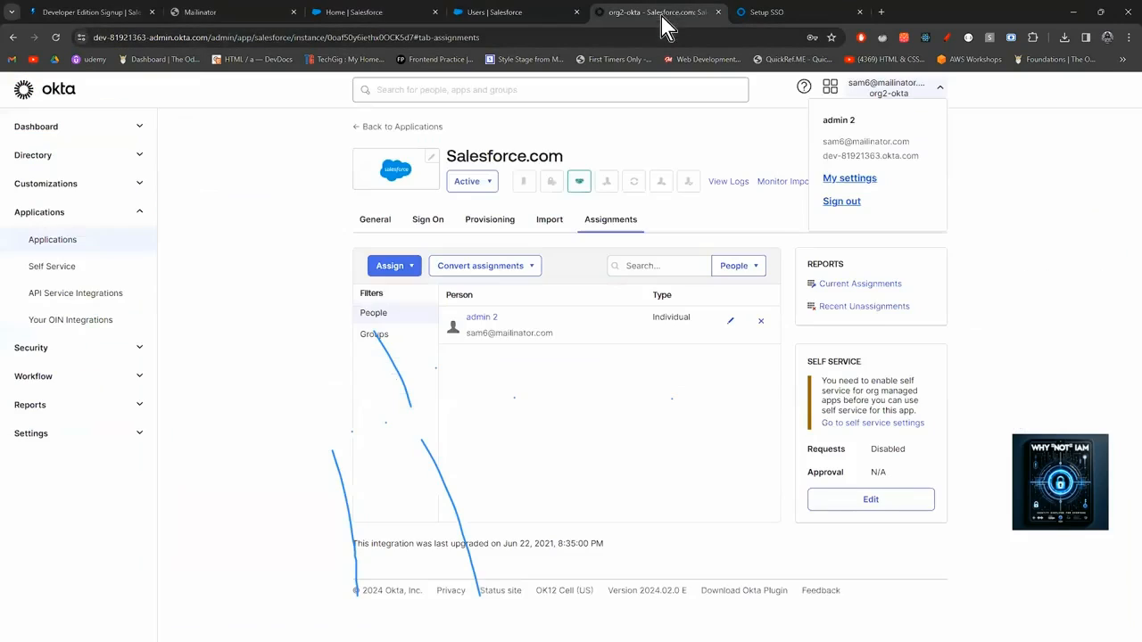
{"action": "left_click", "coordinate": [86, 158]}
{"action": "left_click", "coordinate": [79, 185]}
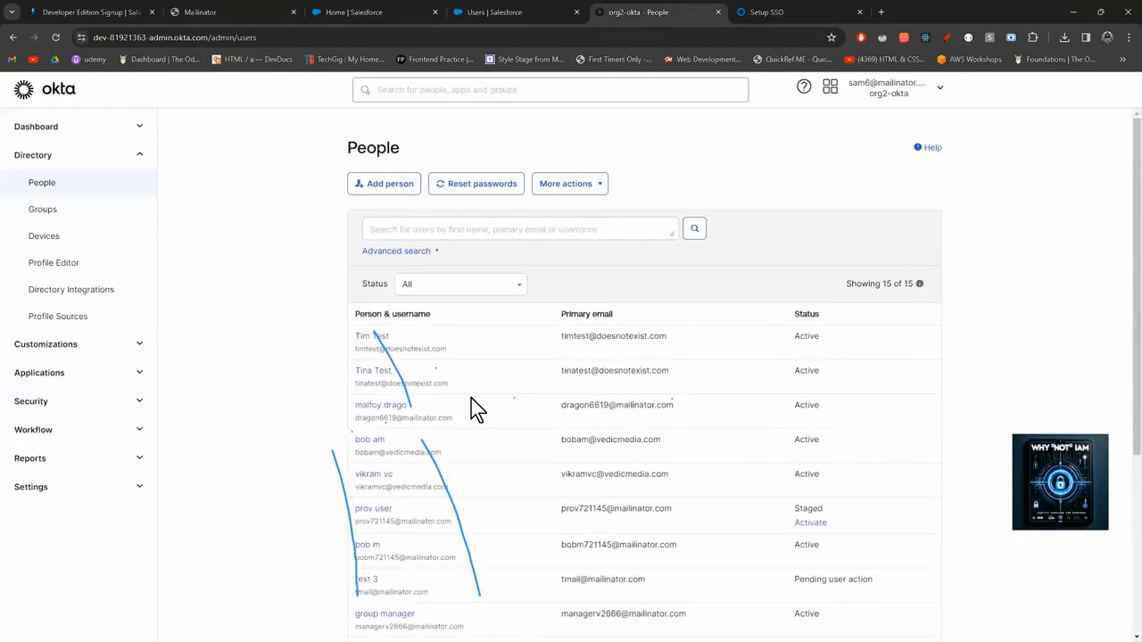
{"action": "scroll", "coordinate": [472, 401], "scroll_direction": "down", "scroll_amount": 2}
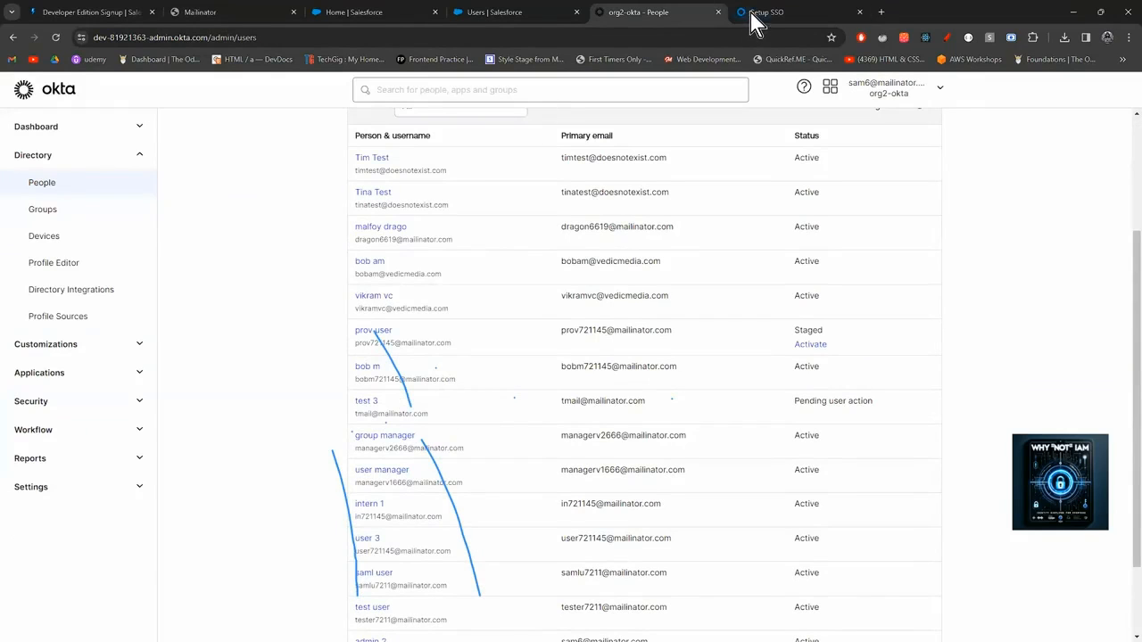
{"action": "left_click", "coordinate": [380, 12]}
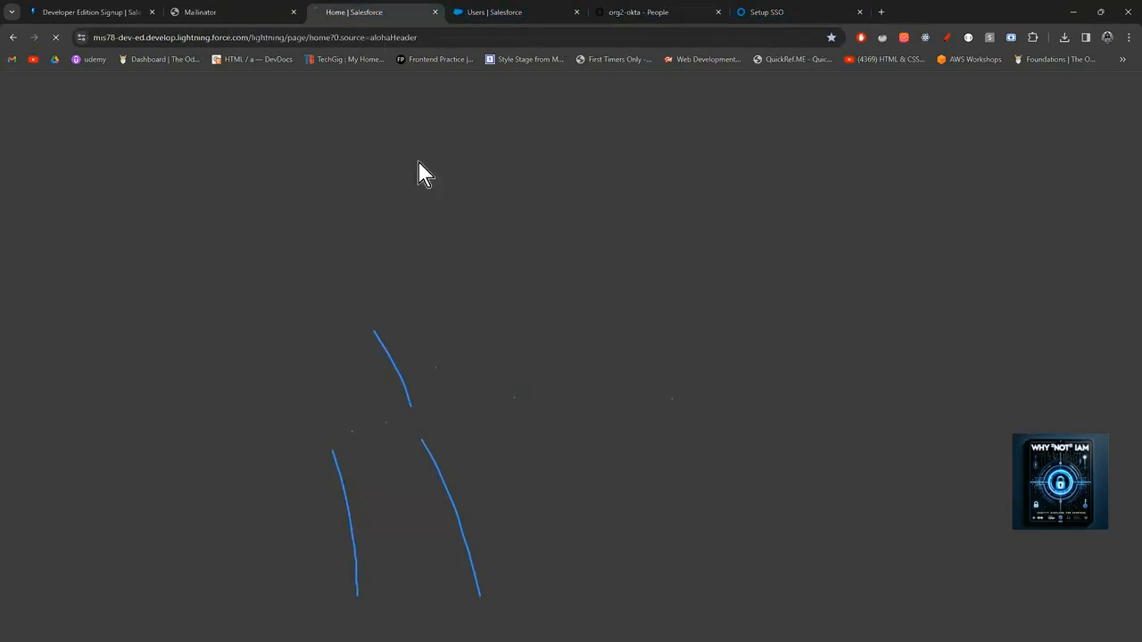
{"action": "left_click", "coordinate": [502, 12]}
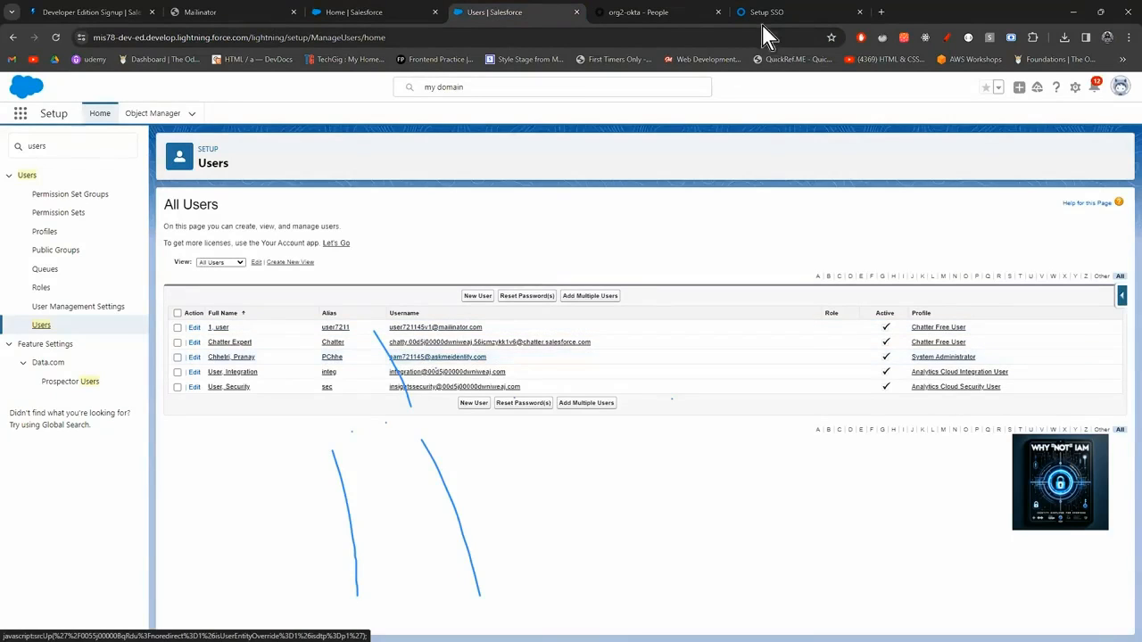
{"action": "left_click", "coordinate": [661, 12]}
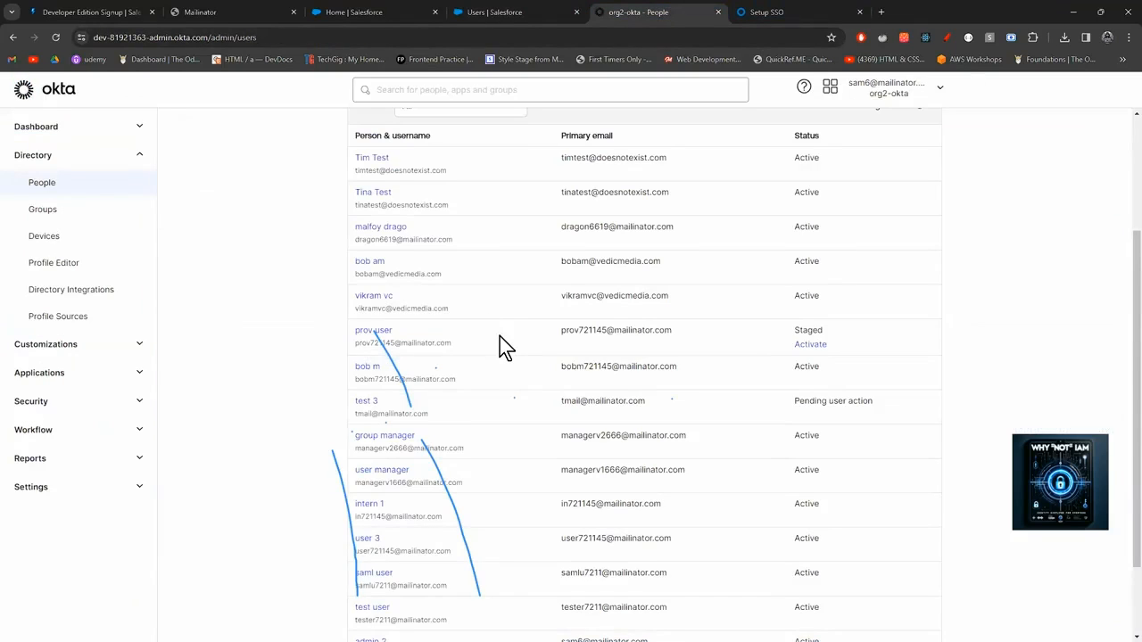
{"action": "scroll", "coordinate": [500, 337], "scroll_direction": "down", "scroll_amount": 2}
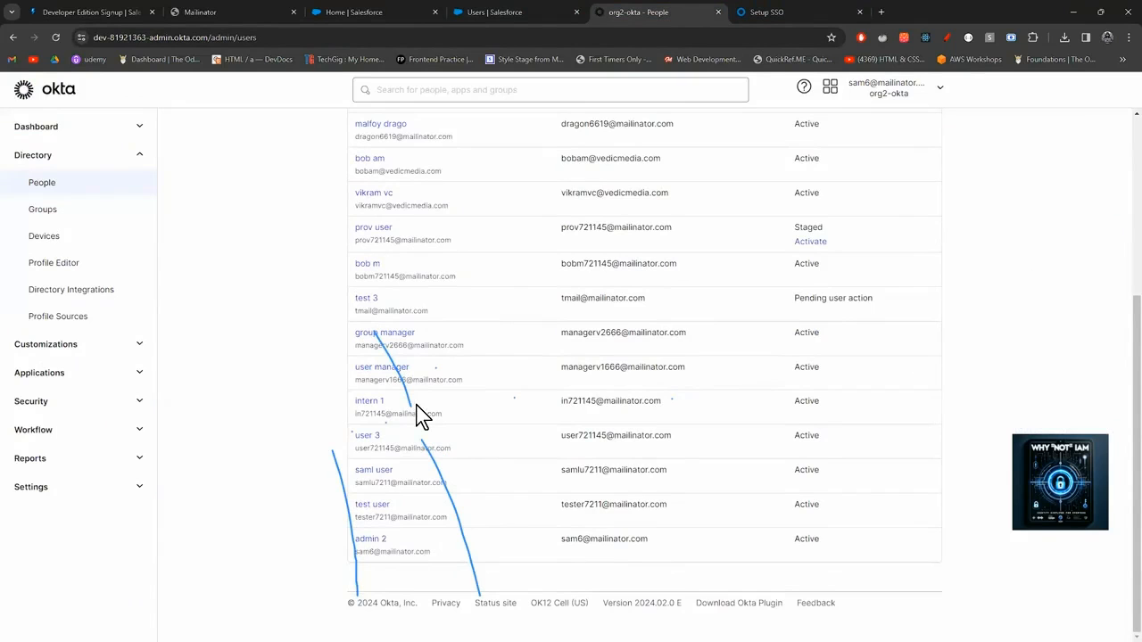
{"action": "scroll", "coordinate": [423, 415], "scroll_direction": "up", "scroll_amount": 3}
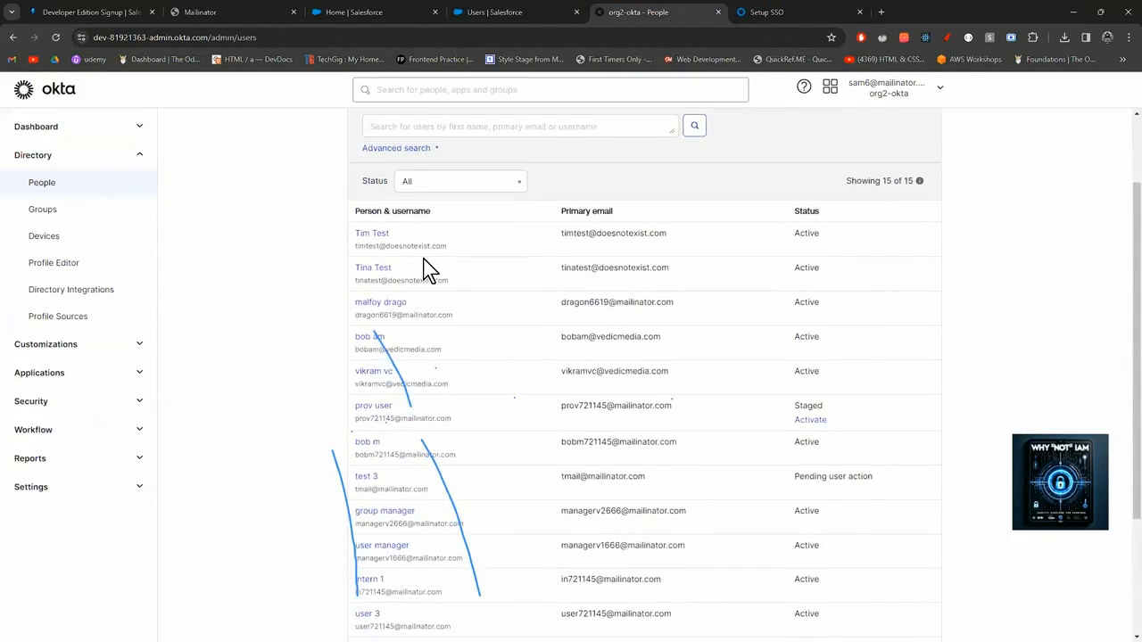
{"action": "scroll", "coordinate": [426, 270], "scroll_direction": "up", "scroll_amount": 2}
{"action": "left_click", "coordinate": [401, 186]}
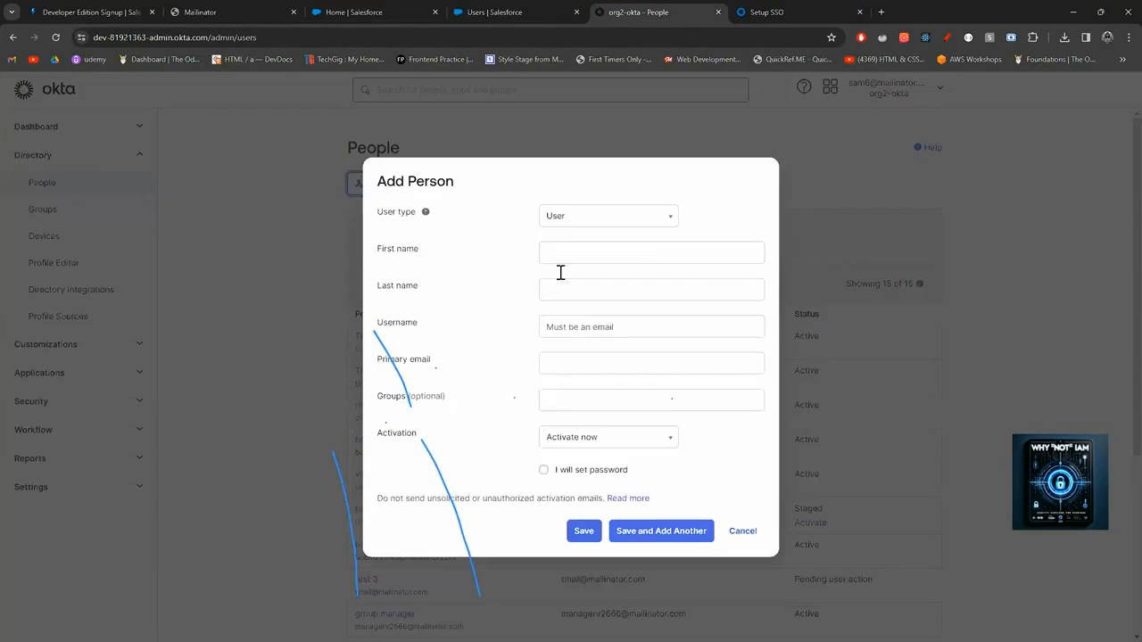
Enter the new person's first name, last name and e-mail address as the username.
{"action": "left_click", "coordinate": [566, 219]}
{"action": "left_click", "coordinate": [565, 254]}
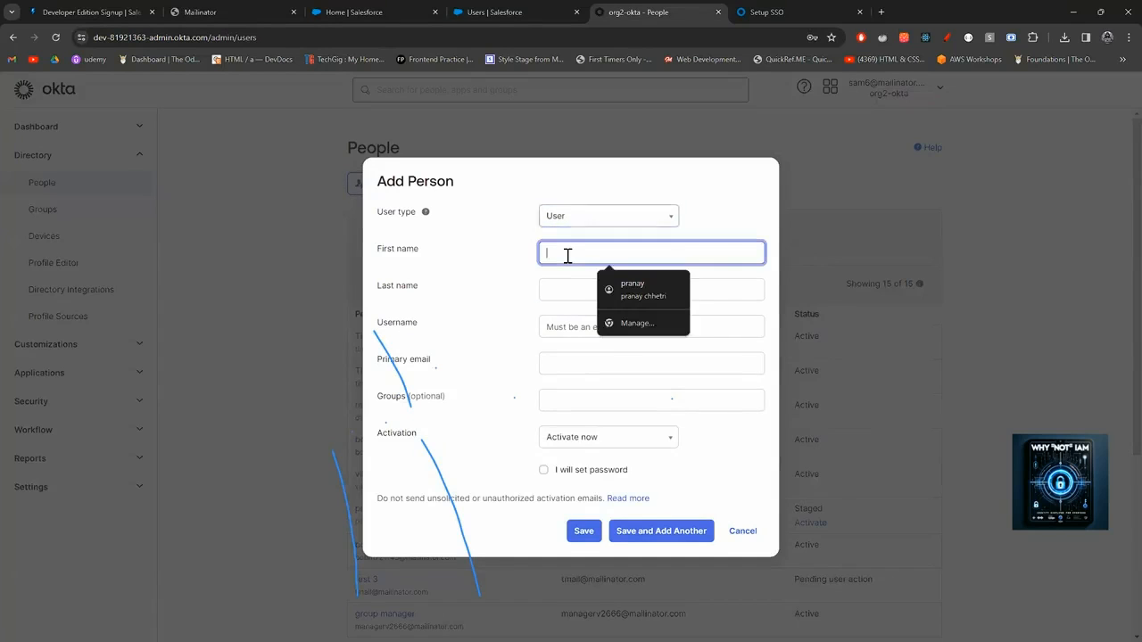
{"action": "left_click", "coordinate": [565, 292]}
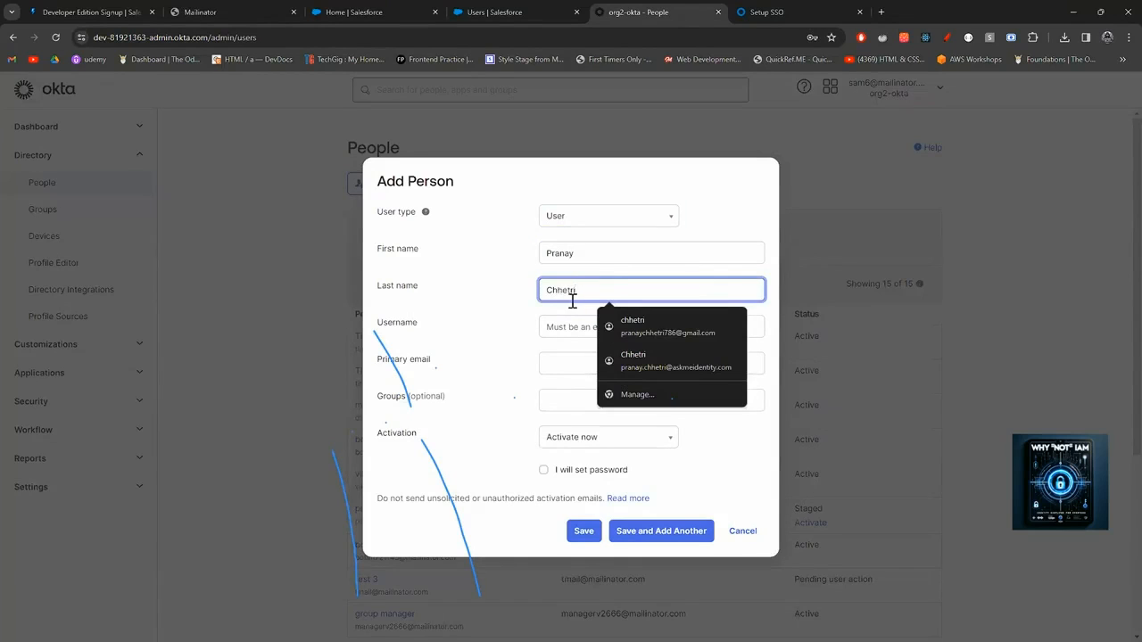
{"action": "left_click", "coordinate": [573, 327]}
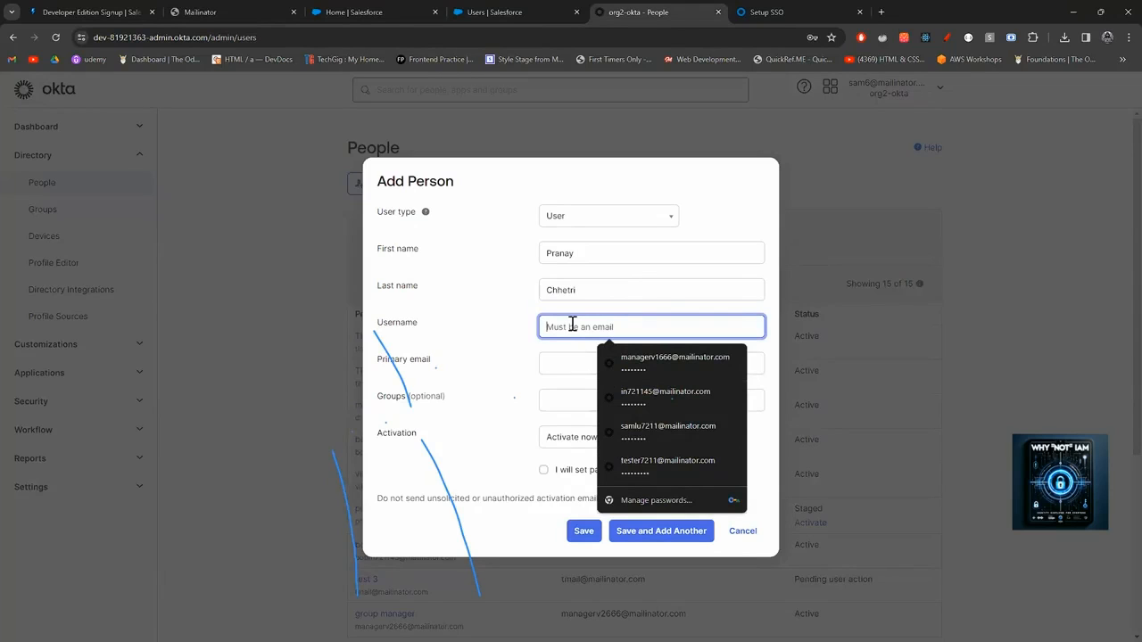
{"action": "type", "text": "padmin"}
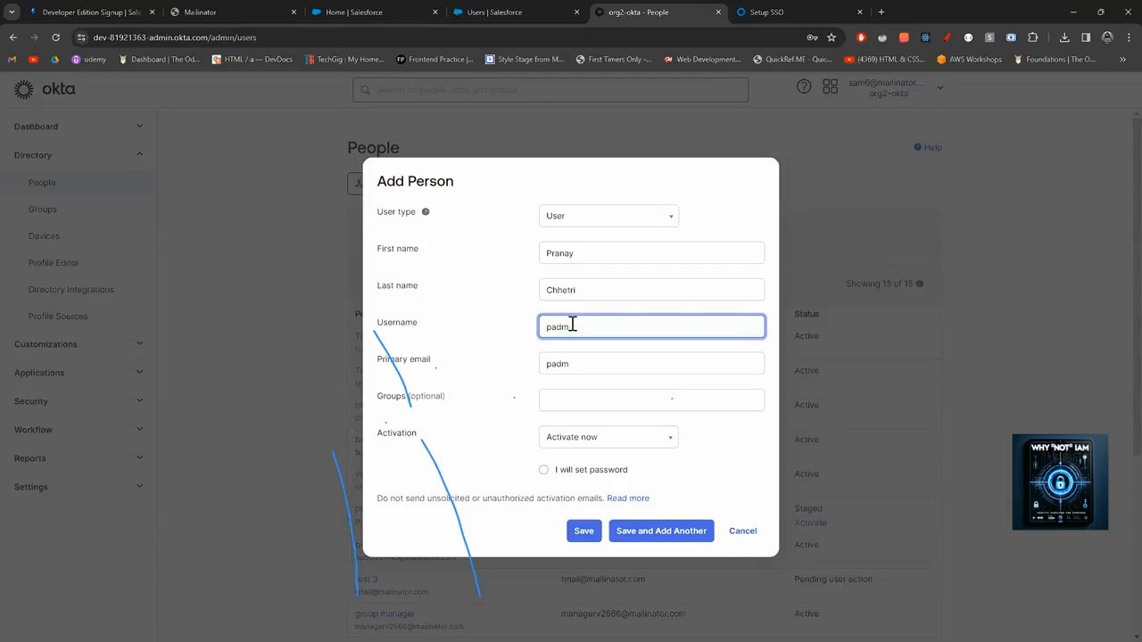
{"action": "key", "text": "BackSpace"}
{"action": "key", "text": "BackSpace"}
{"action": "key", "text": "BackSpace"}
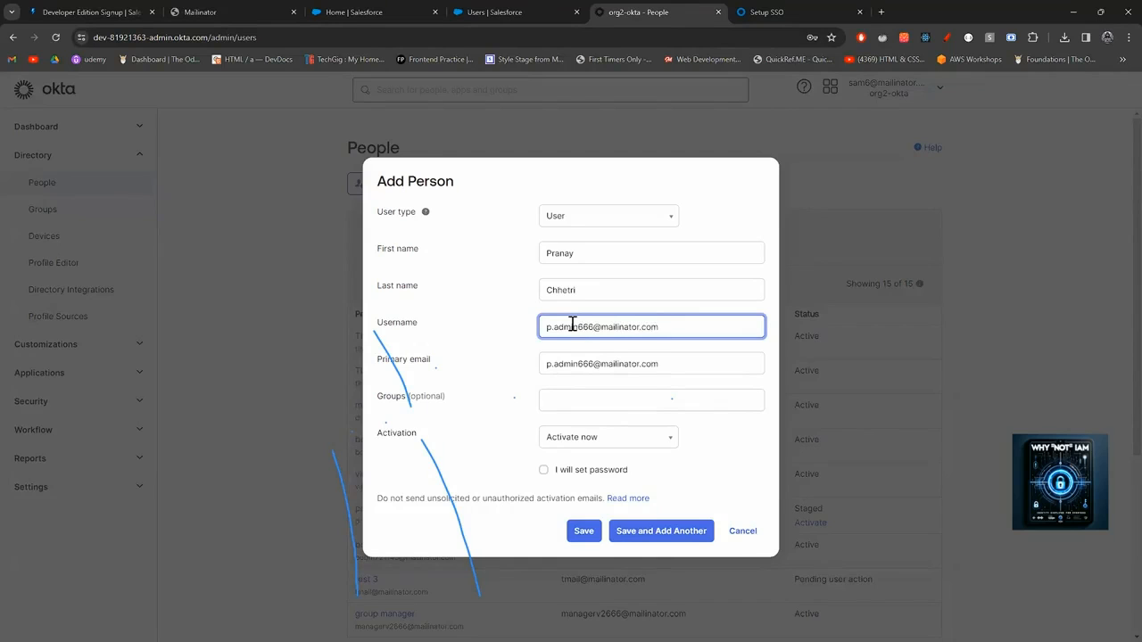
Keep Activate now, set the password yourself without forcing a change at first login, and save.
{"action": "left_click", "coordinate": [580, 437]}
{"action": "left_click", "coordinate": [560, 462]}
{"action": "left_click", "coordinate": [561, 470]}
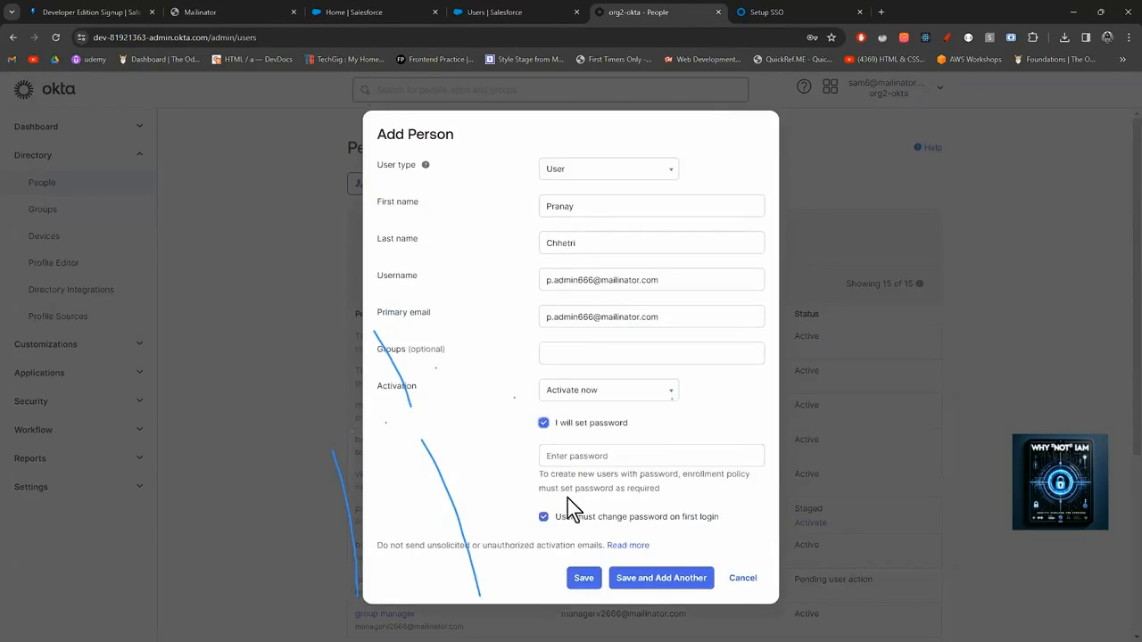
{"action": "left_click", "coordinate": [544, 518]}
{"action": "left_click", "coordinate": [578, 459]}
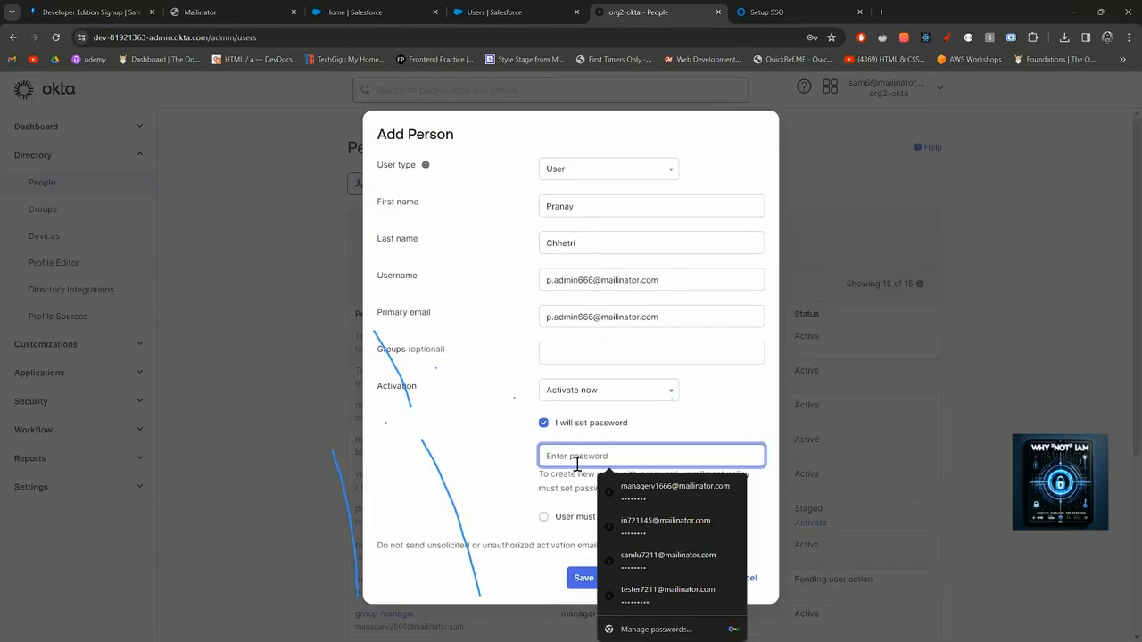
{"action": "type", "text": "Pass••••"}
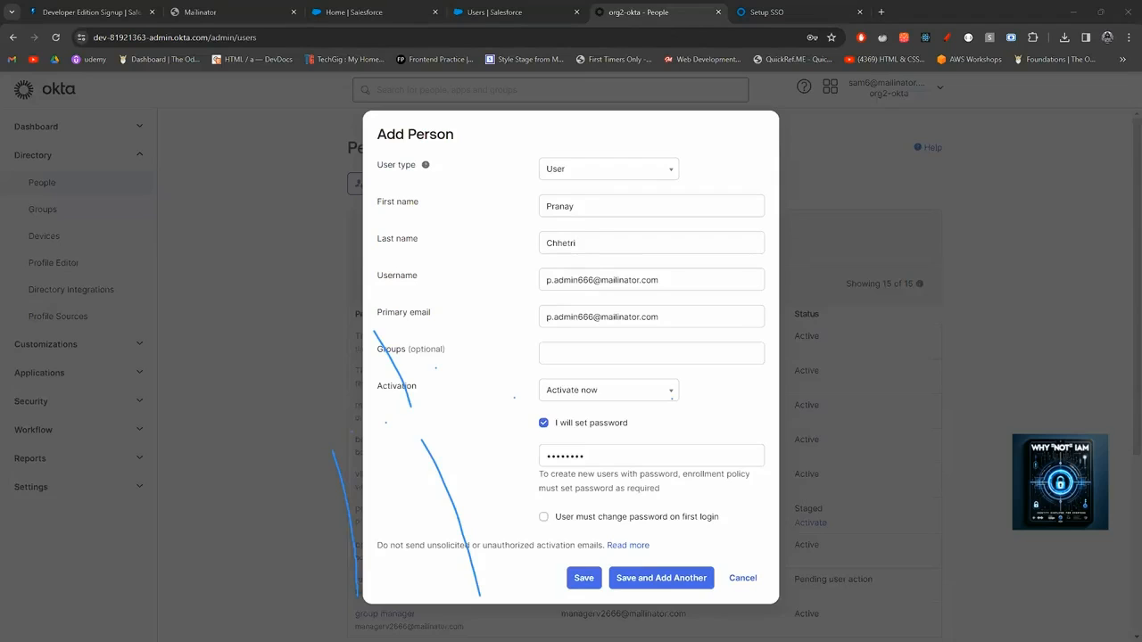
{"action": "left_click", "coordinate": [585, 582]}
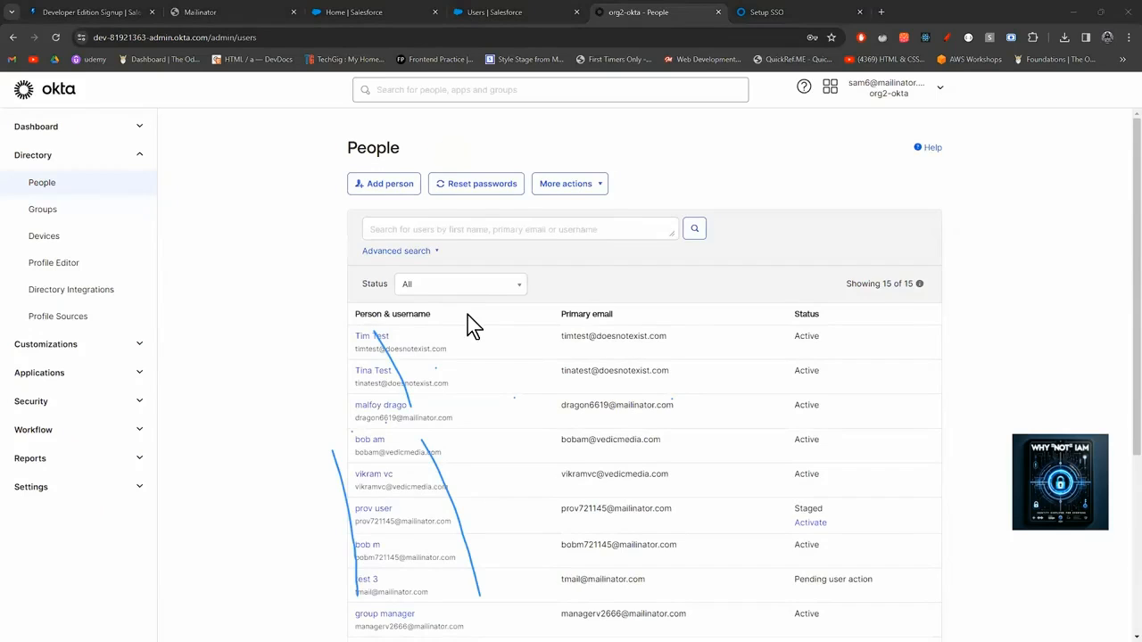
Check the Salesforce users, then reopen an empty Add Person form from Okta's People list of 16 users.
{"action": "scroll", "coordinate": [468, 316], "scroll_direction": "down", "scroll_amount": 1}
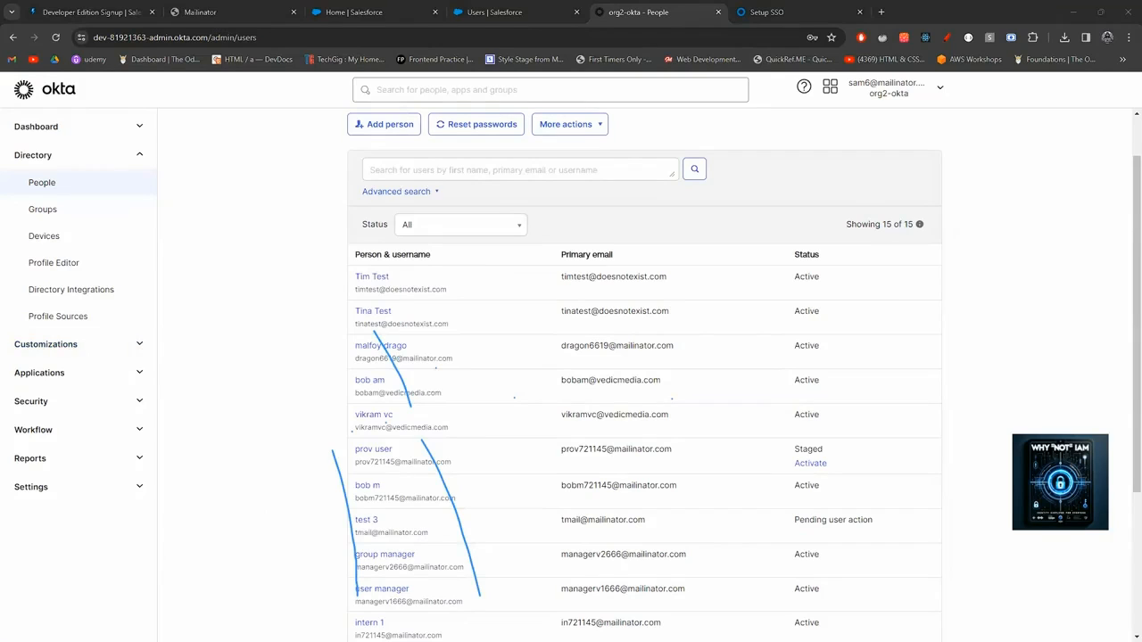
{"action": "left_click", "coordinate": [504, 12]}
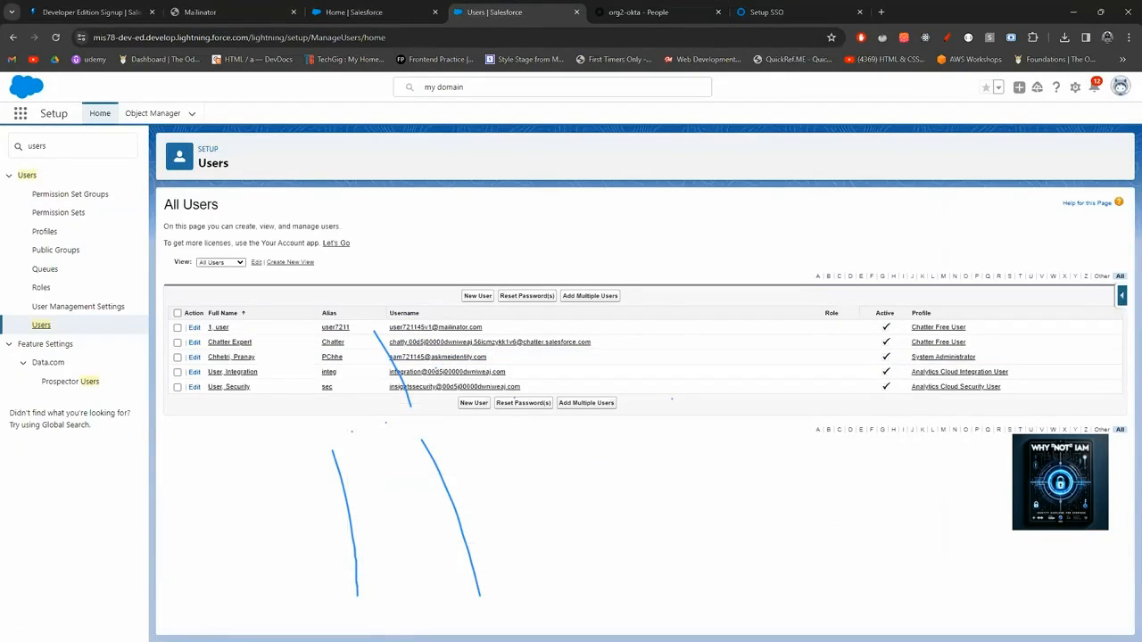
{"action": "left_click", "coordinate": [643, 13]}
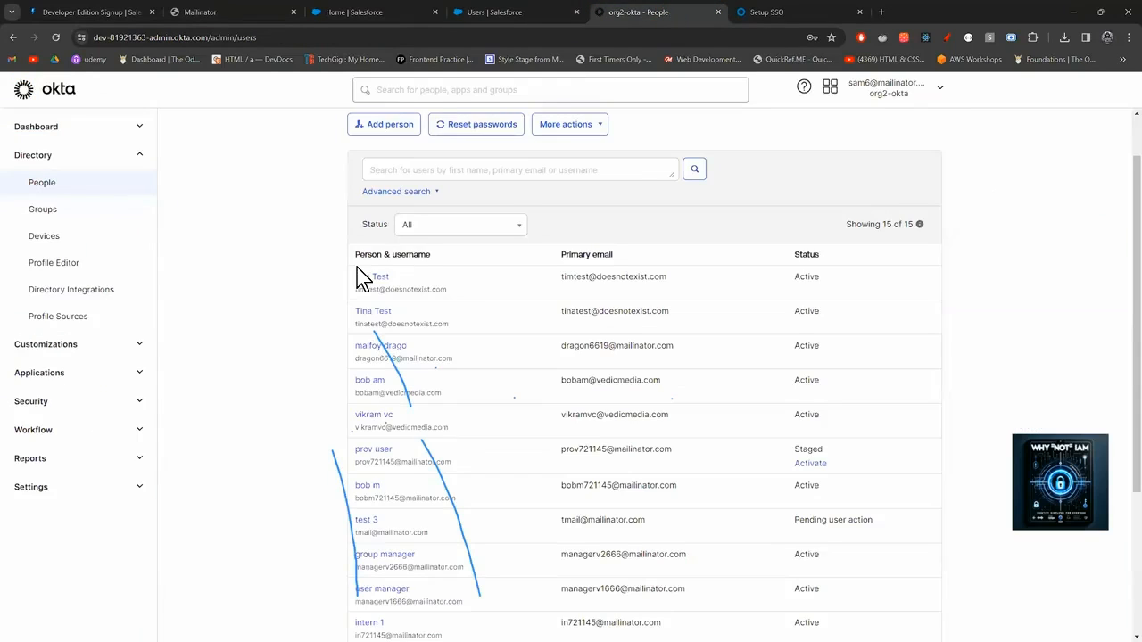
{"action": "left_click", "coordinate": [57, 377]}
{"action": "left_click", "coordinate": [64, 425]}
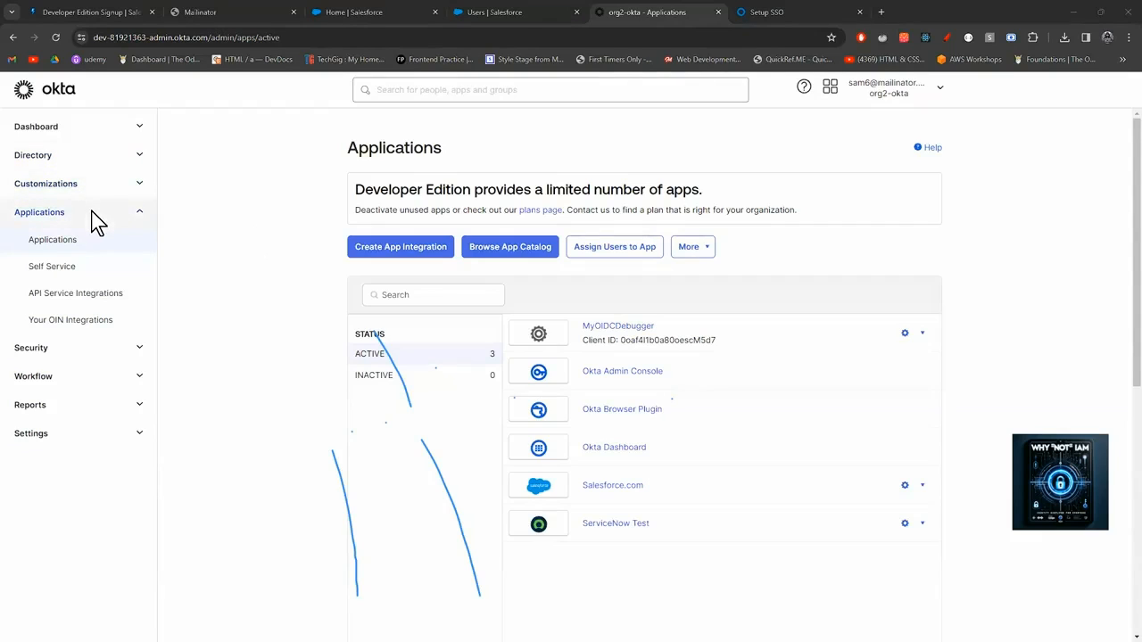
{"action": "left_click", "coordinate": [104, 162]}
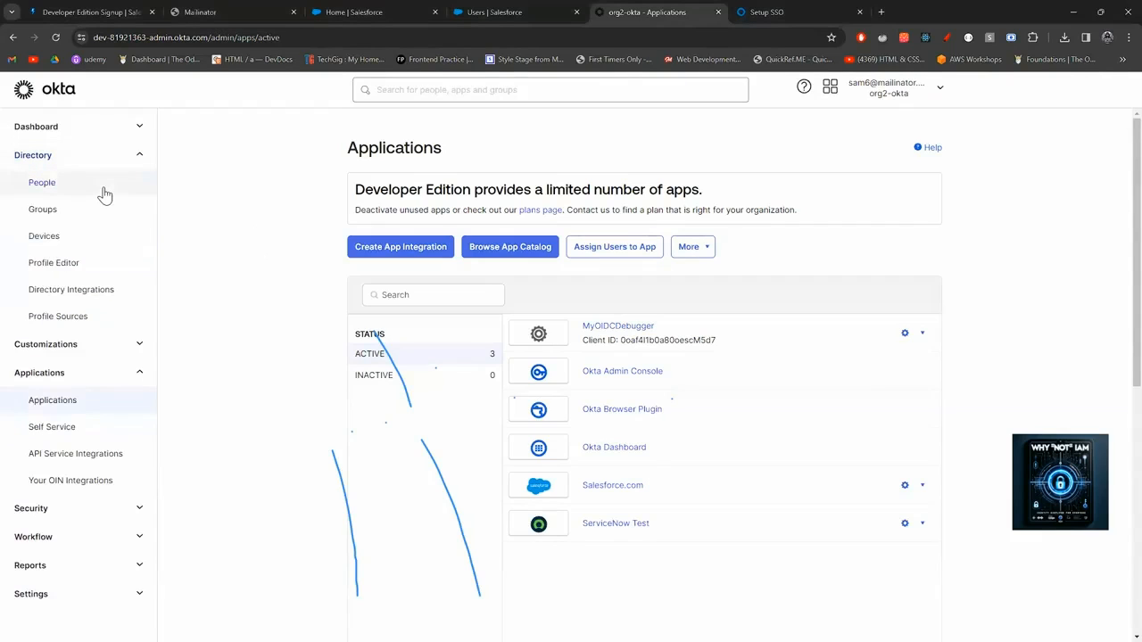
{"action": "left_click", "coordinate": [102, 188]}
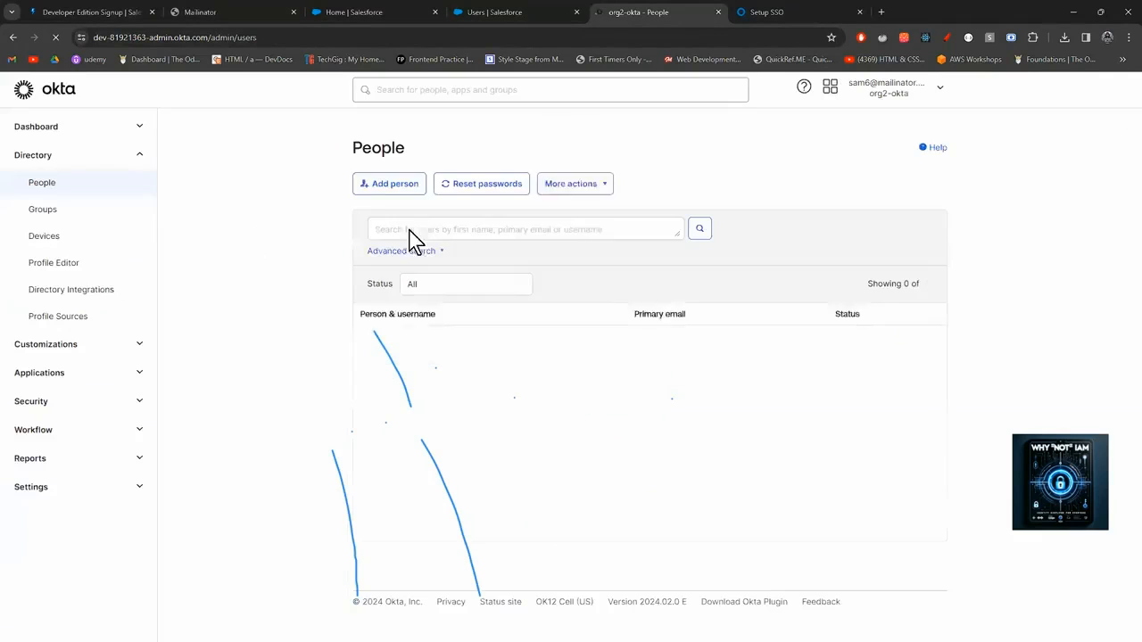
{"action": "left_click", "coordinate": [375, 189]}
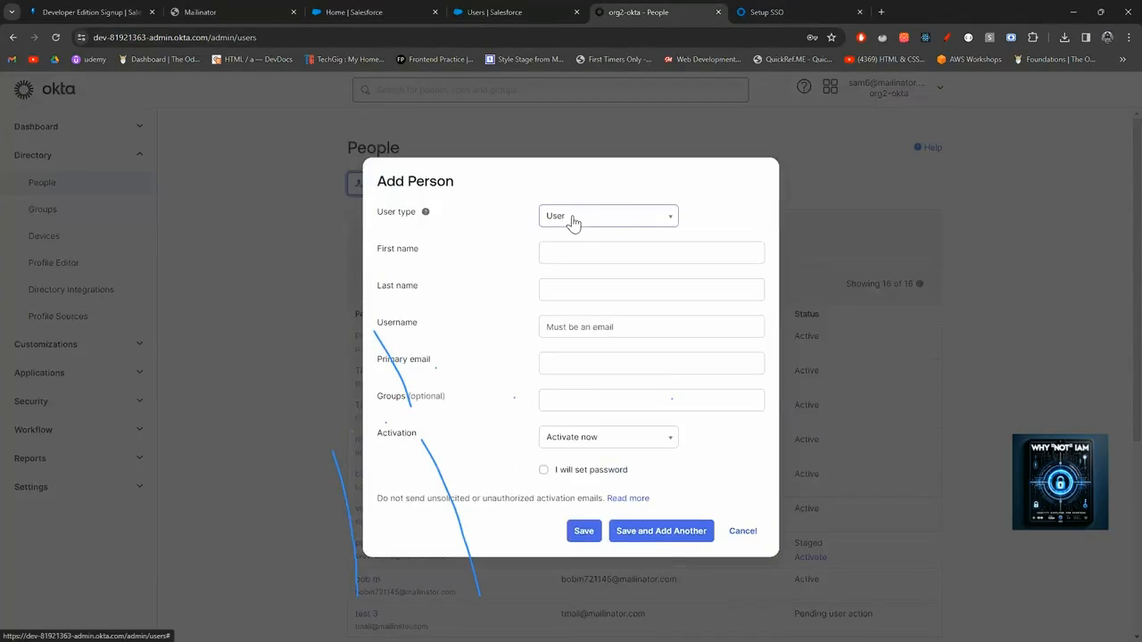
Type the new person's first name in Add Person, then switch to Salesforce's All Users list.
{"action": "left_click", "coordinate": [569, 253]}
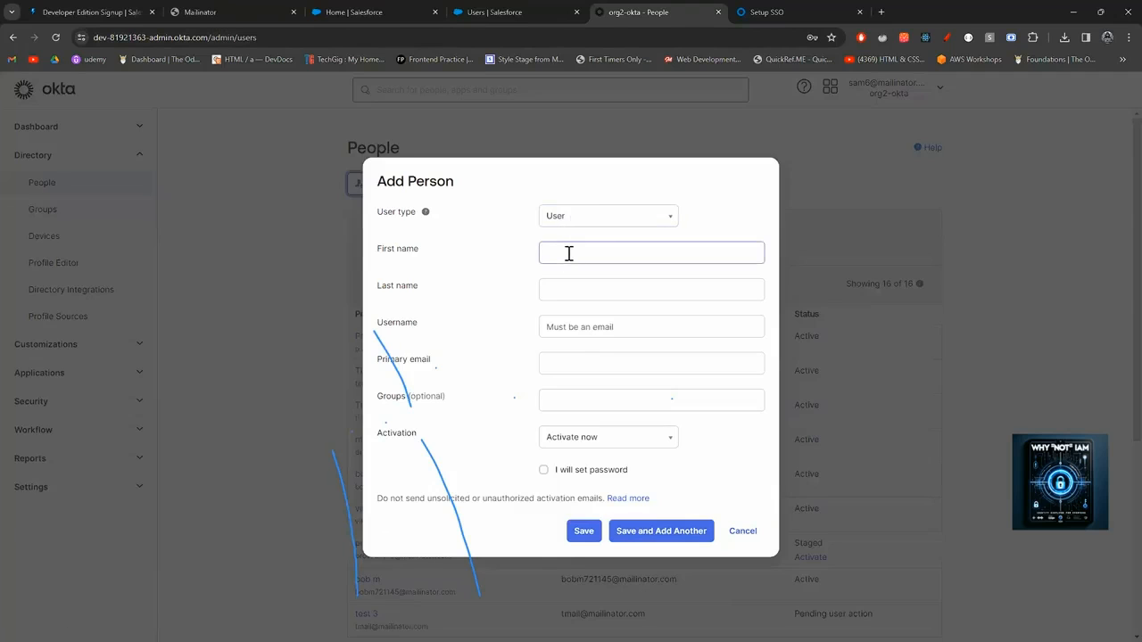
{"action": "left_click", "coordinate": [568, 253]}
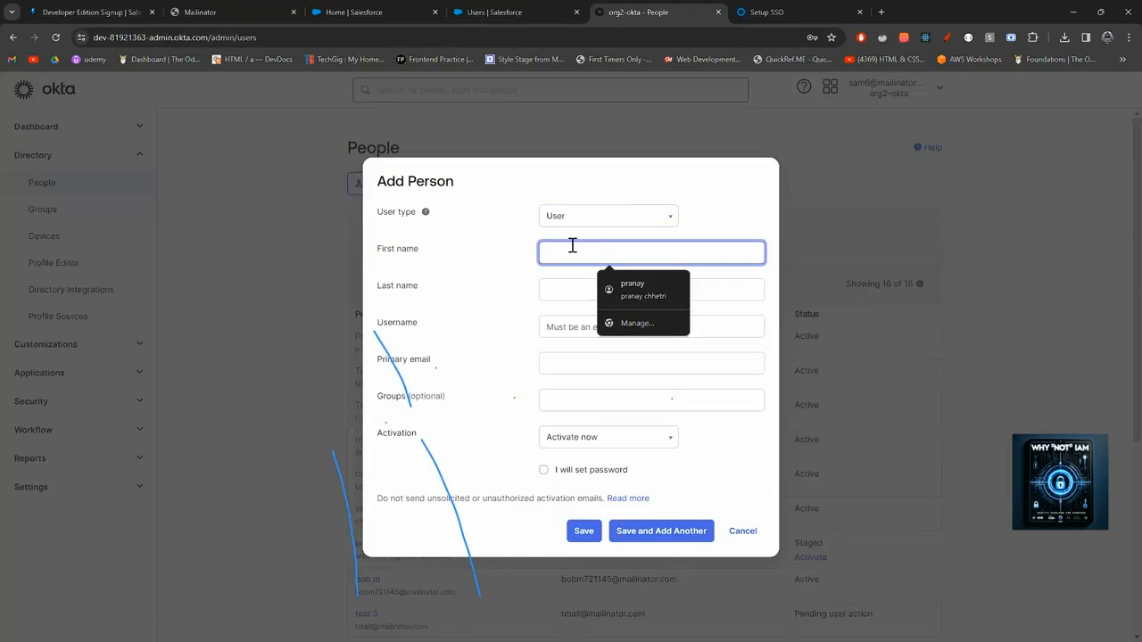
{"action": "type", "text": "pranay"}
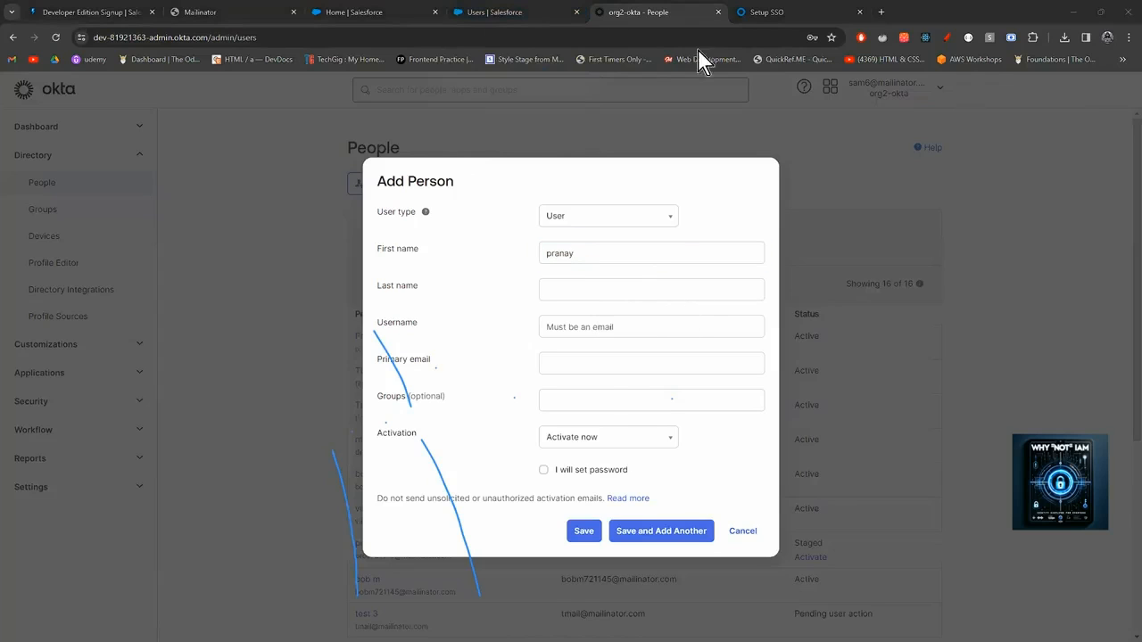
{"action": "left_click", "coordinate": [496, 13]}
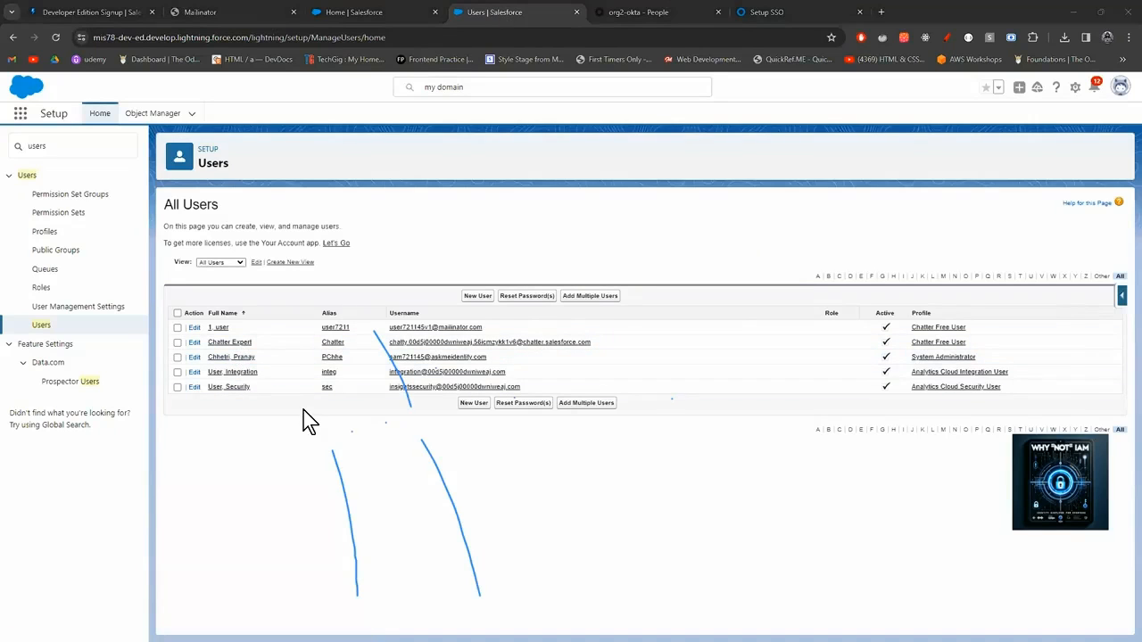
Open the Salesforce admin user's details and enter their last and first name in the Okta form.
{"action": "left_click", "coordinate": [228, 360]}
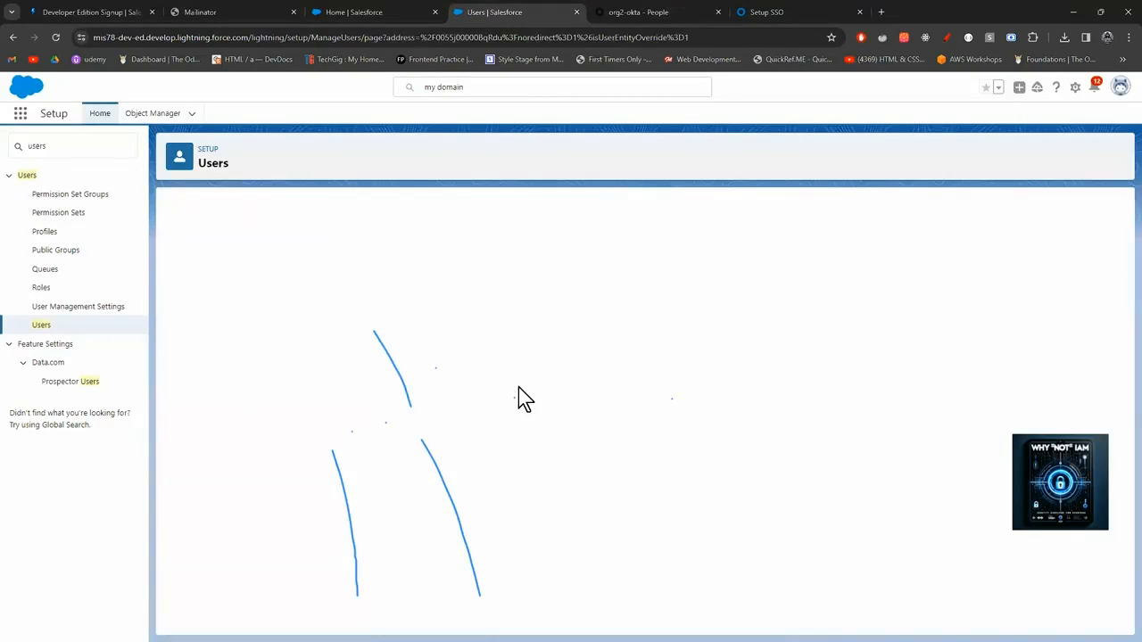
{"action": "left_click_drag", "start_coordinate": [389, 273], "coordinate": [330, 272]}
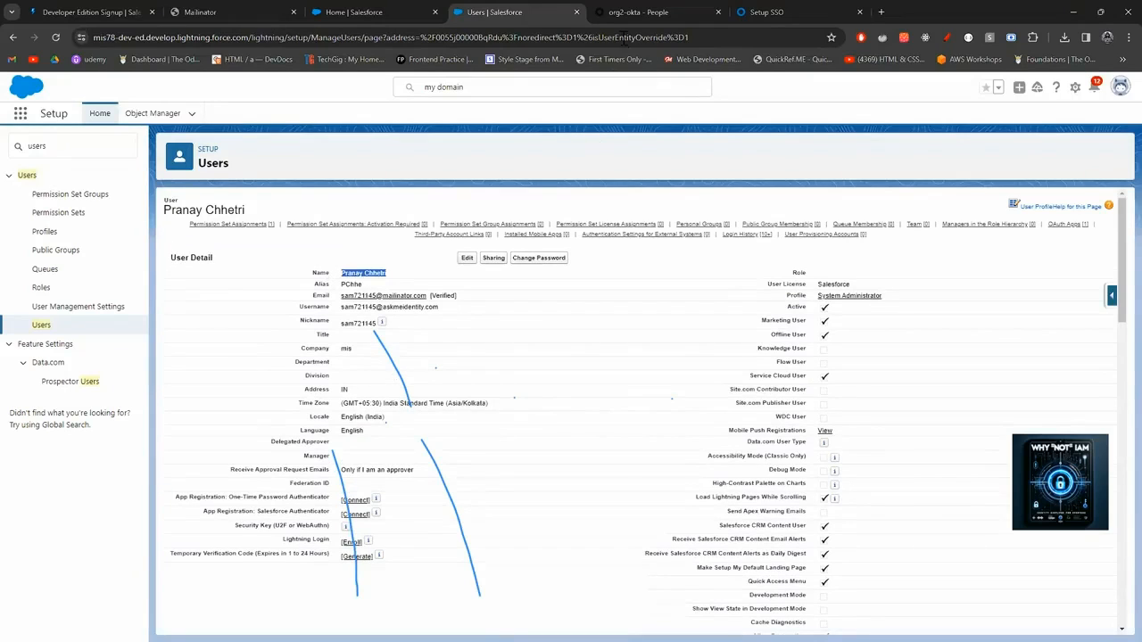
{"action": "left_click", "coordinate": [638, 12]}
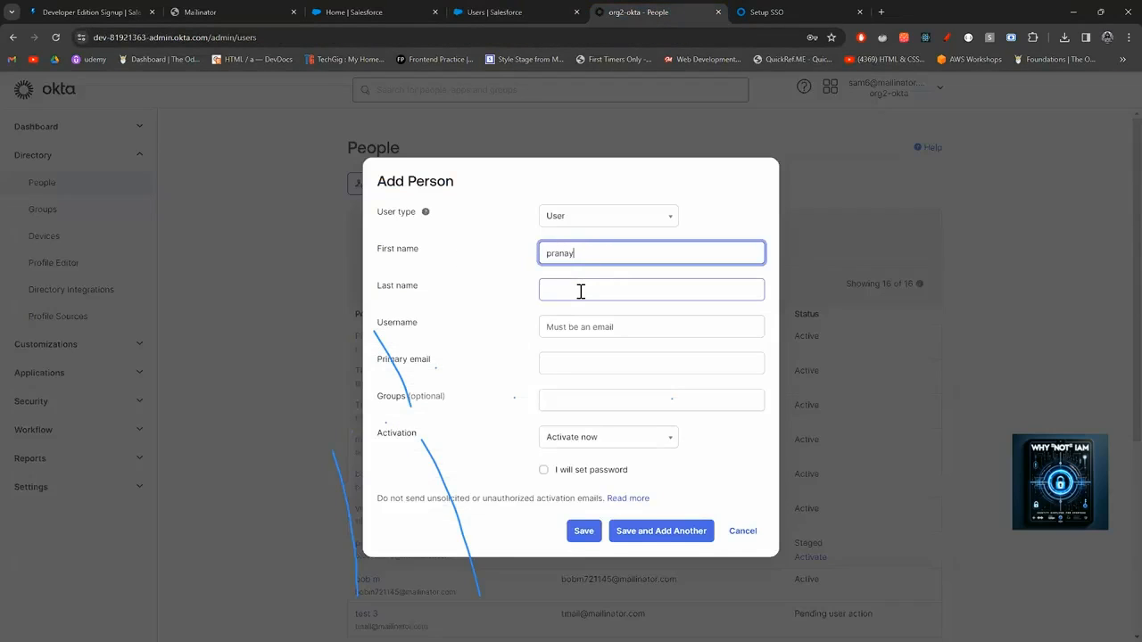
{"action": "left_click", "coordinate": [580, 291]}
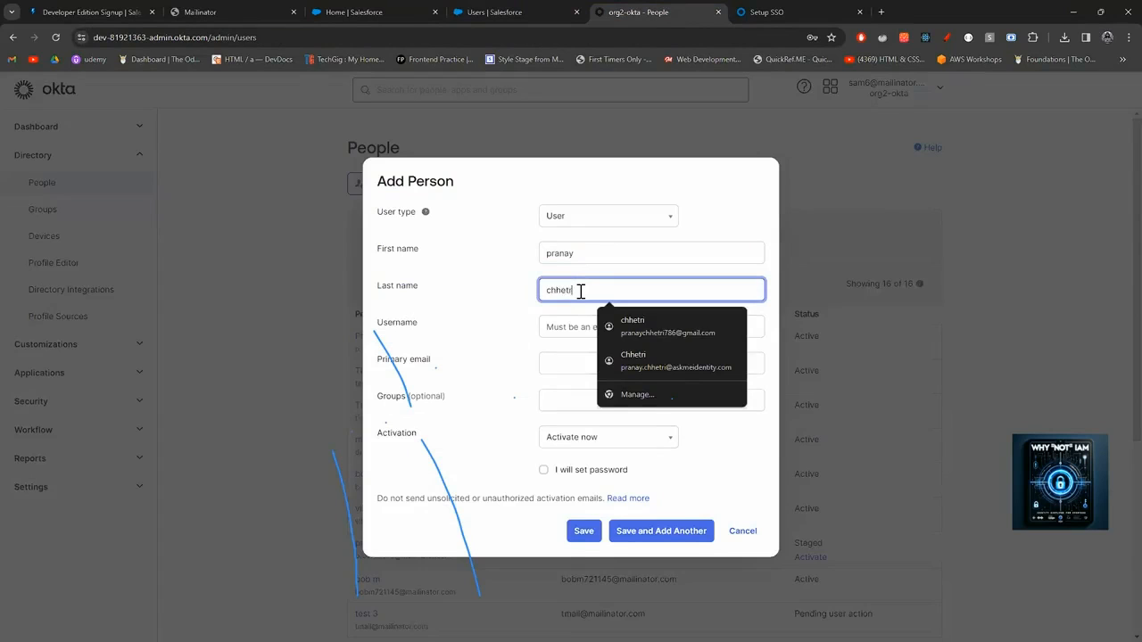
{"action": "double_click", "coordinate": [552, 250]}
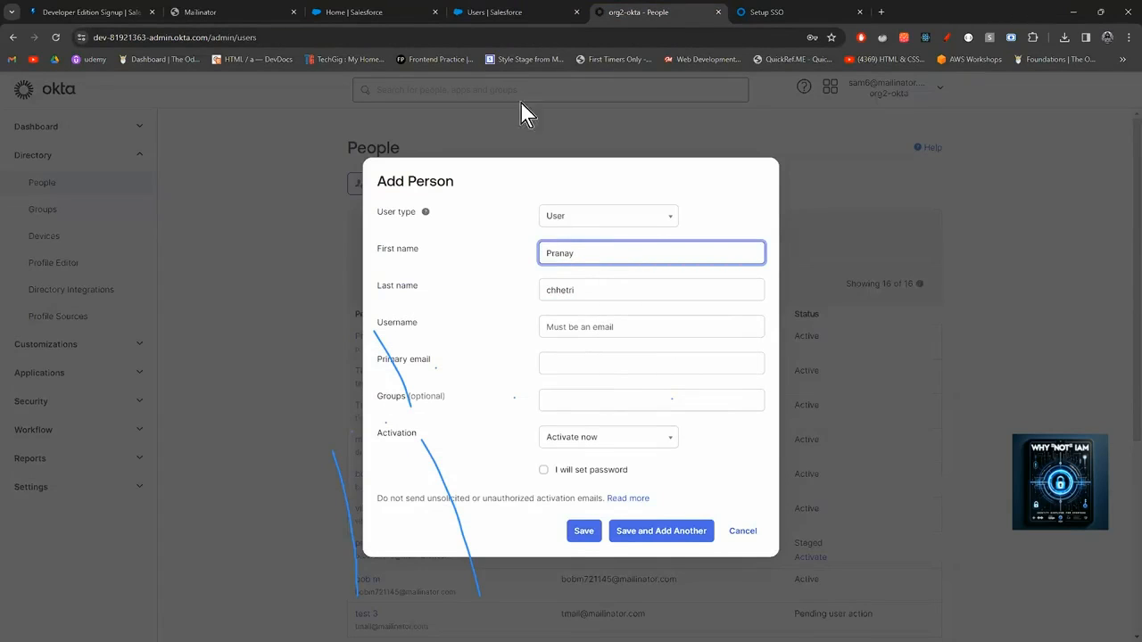
Recheck the Salesforce details and capitalise the initial of the last name in Okta.
{"action": "left_click", "coordinate": [525, 13]}
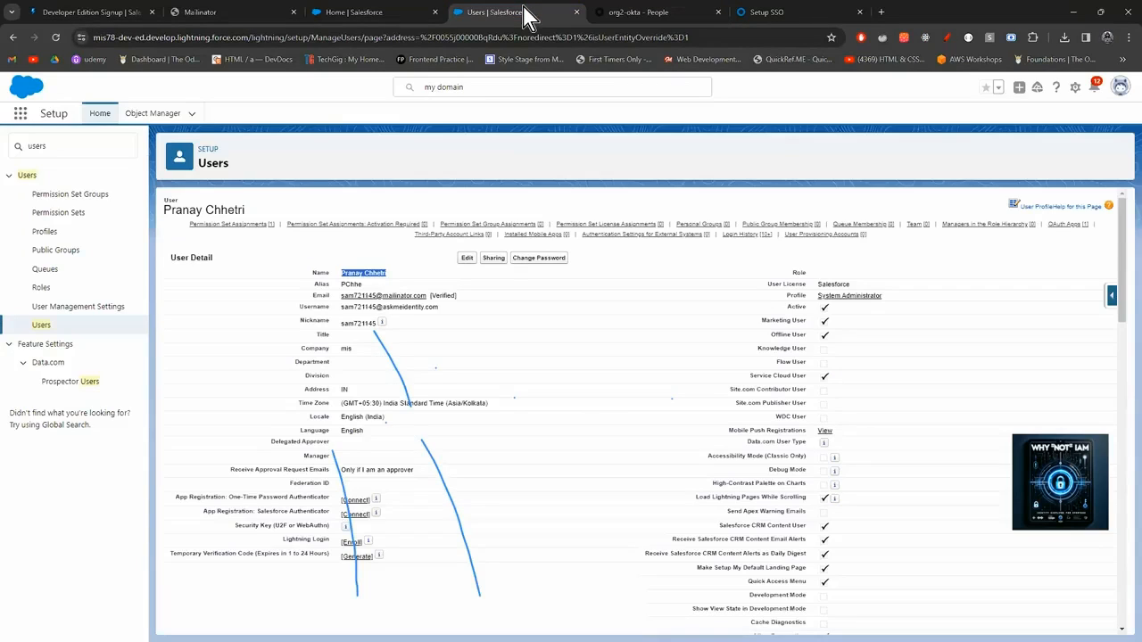
{"action": "left_click", "coordinate": [632, 13]}
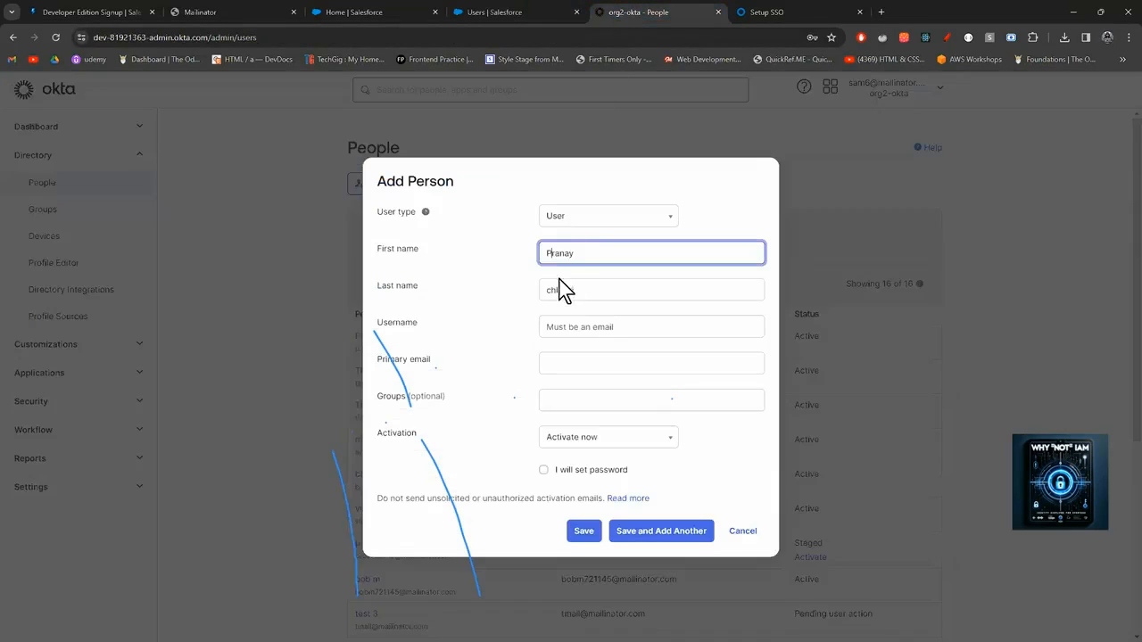
{"action": "left_click", "coordinate": [551, 291]}
{"action": "key", "text": "BackSpace"}
Look up and copy the Salesforce user's email address for the Okta username.
{"action": "left_click", "coordinate": [594, 330]}
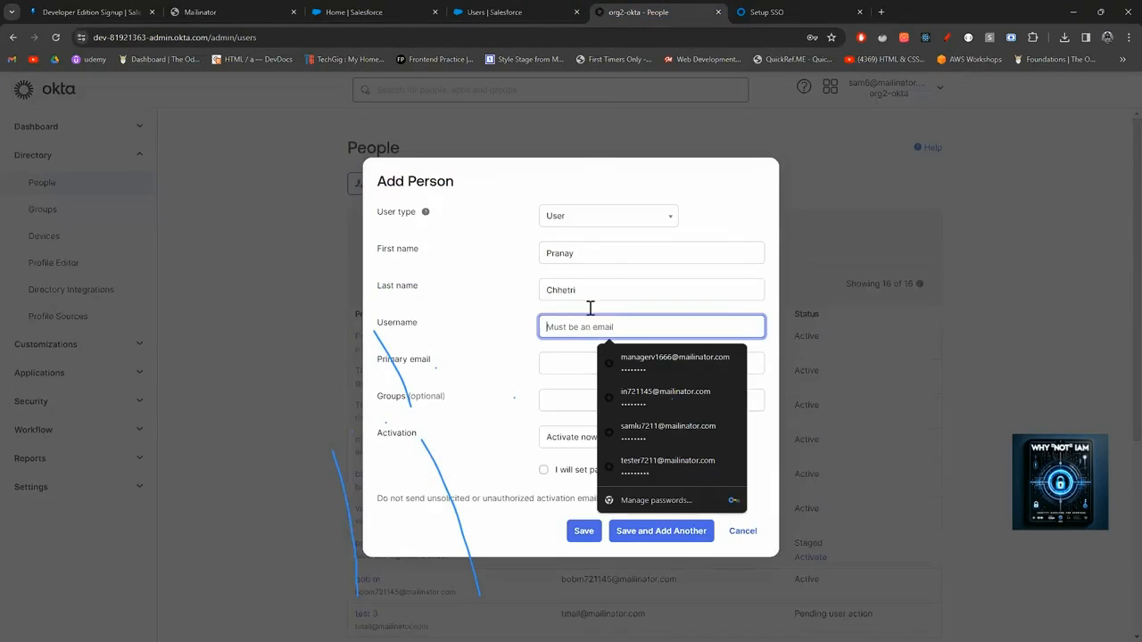
{"action": "left_click", "coordinate": [535, 9]}
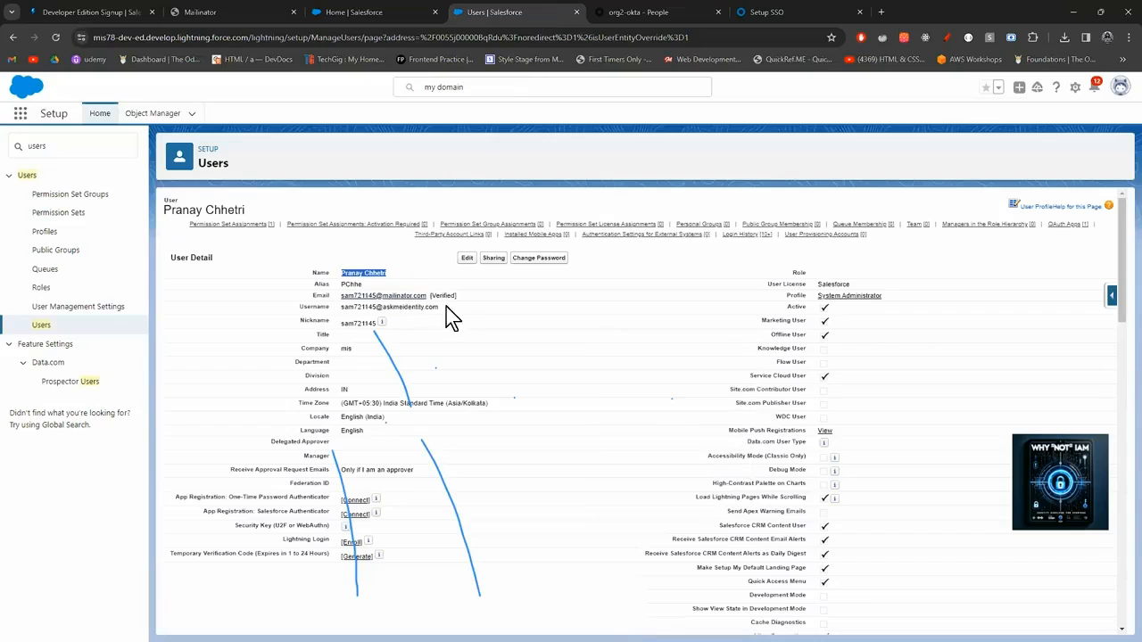
{"action": "left_click_drag", "start_coordinate": [440, 307], "coordinate": [340, 298]}
{"action": "key", "text": "ctrl+c"}
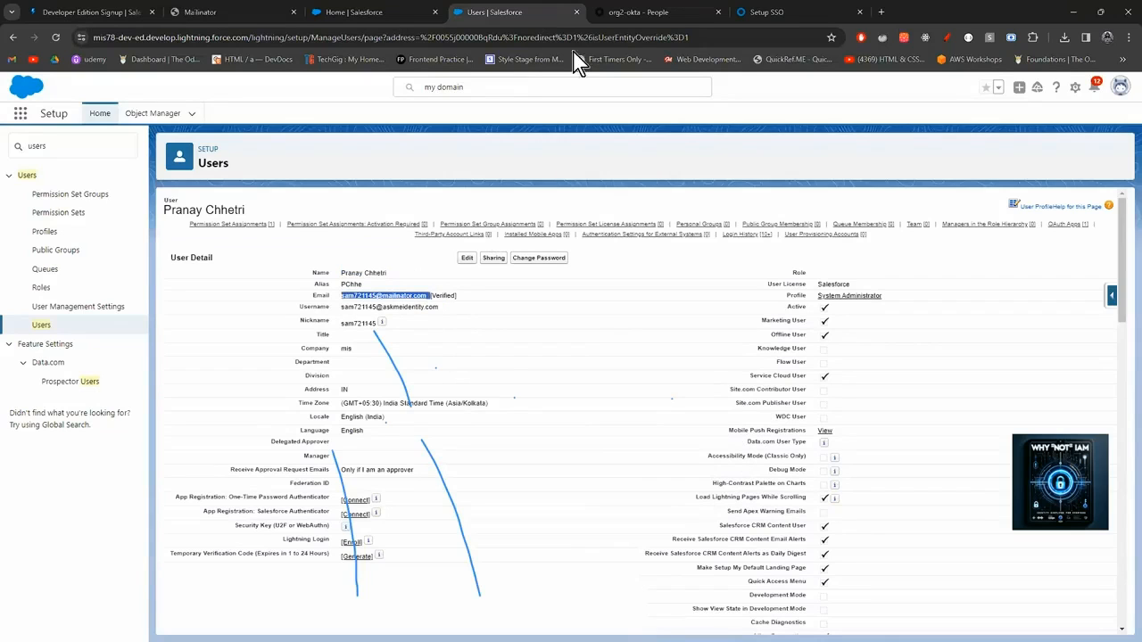
{"action": "left_click", "coordinate": [643, 7]}
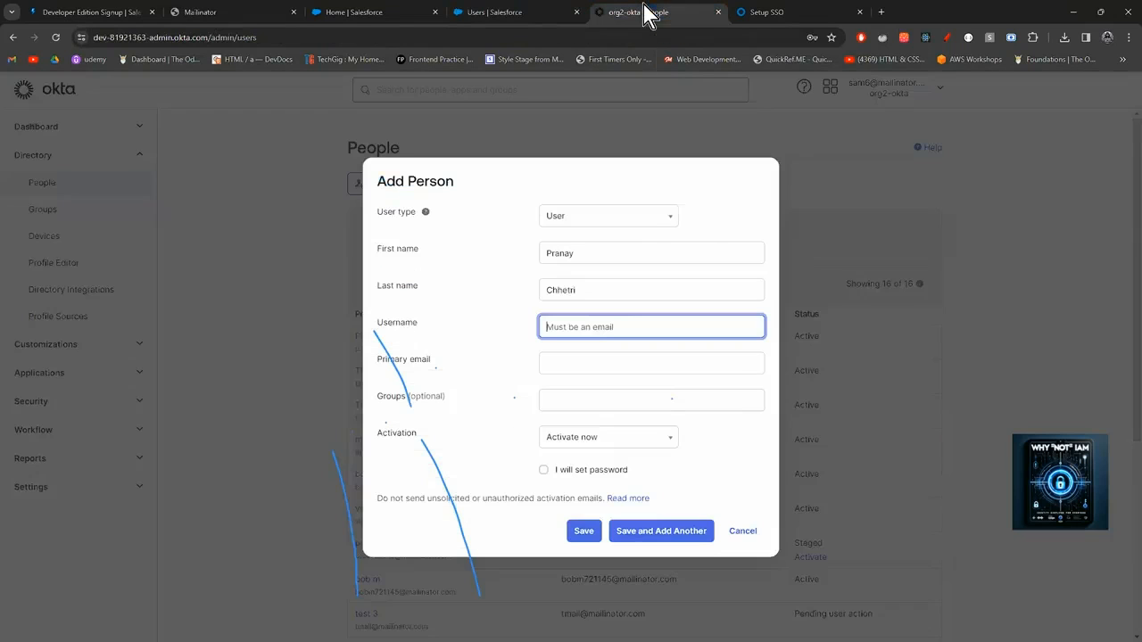
Save the person with the pasted email as username and an admin-set password needing no change.
{"action": "left_click", "coordinate": [597, 328]}
{"action": "key", "text": "ctrl+v"}
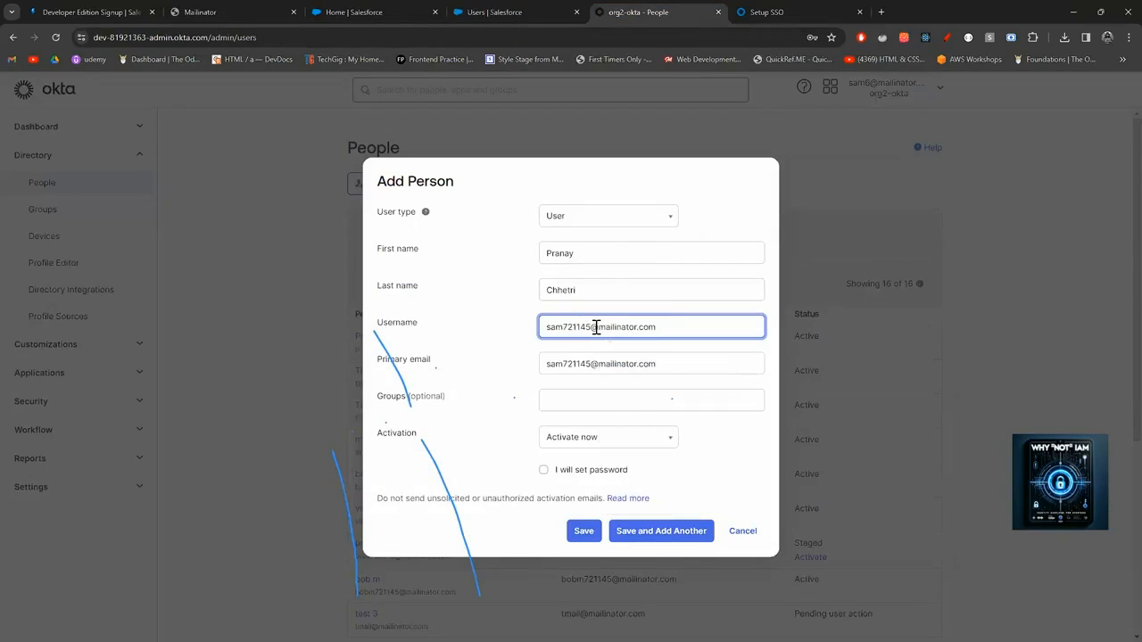
{"action": "left_click", "coordinate": [544, 473]}
{"action": "left_click", "coordinate": [544, 516]}
{"action": "left_click", "coordinate": [578, 457]}
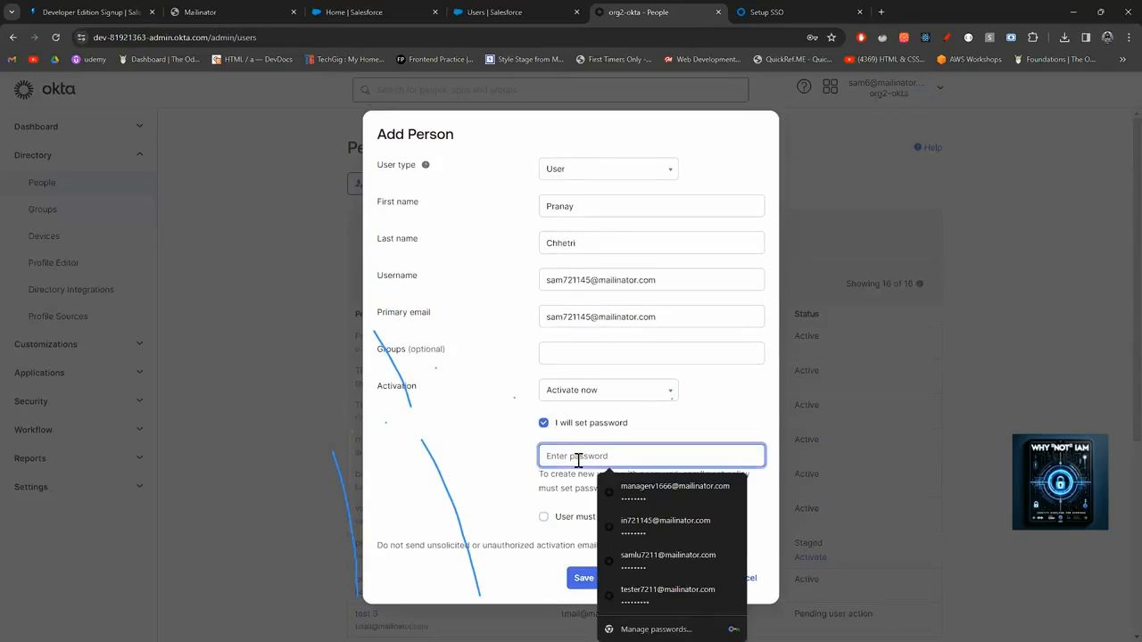
{"action": "type", "text": "•••••••"}
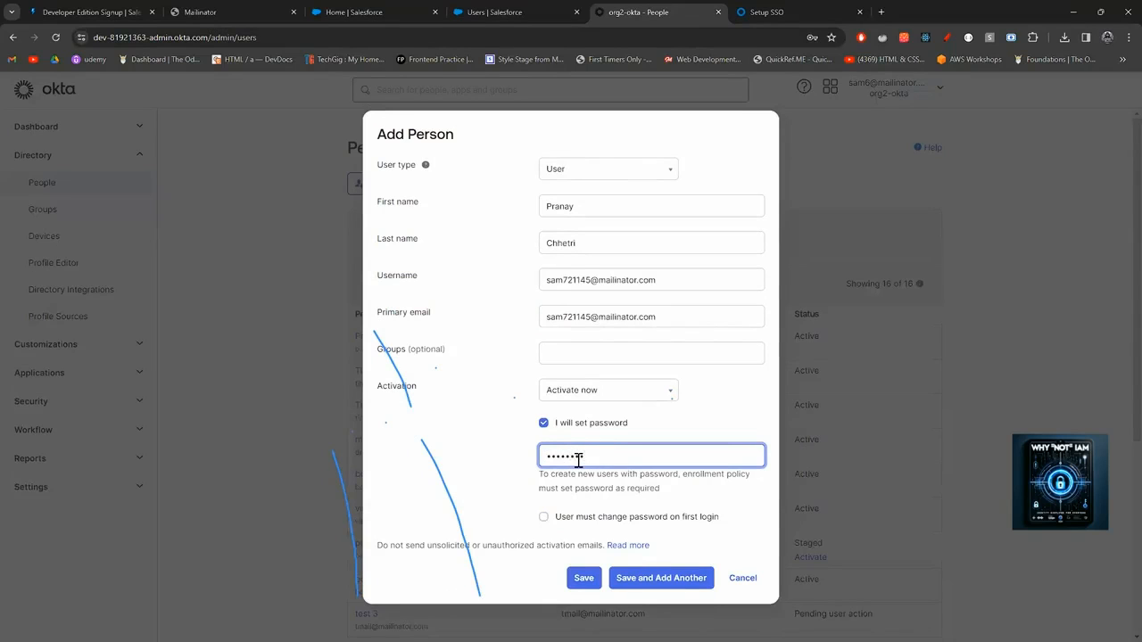
{"action": "left_click", "coordinate": [596, 583]}
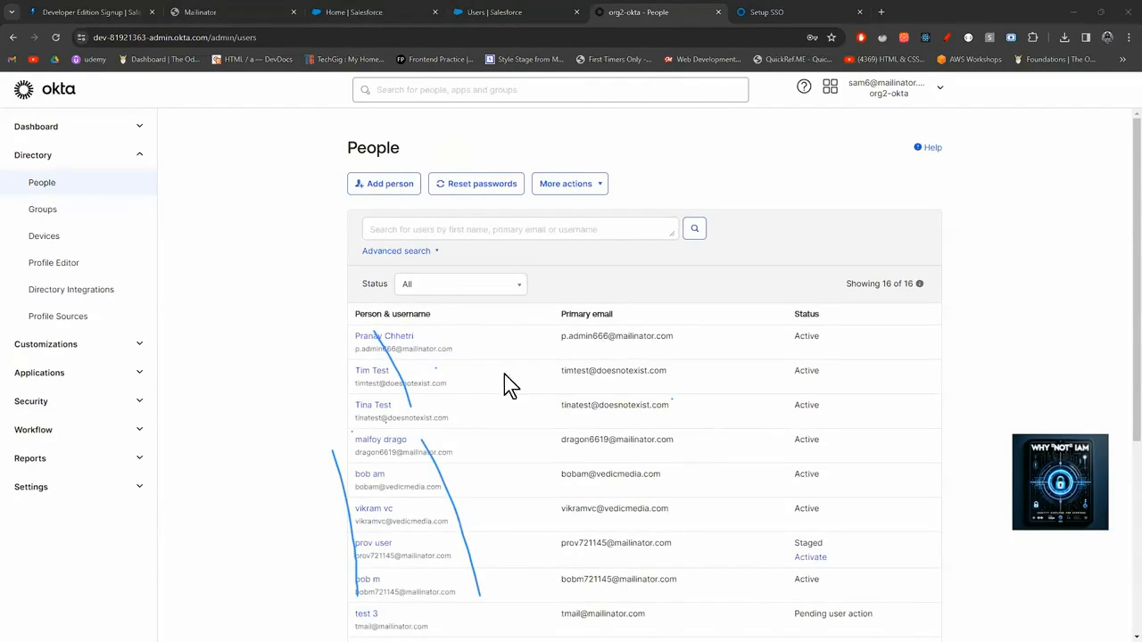
Refresh the People list and open the second same-named user's profile.
{"action": "scroll", "coordinate": [441, 401], "scroll_direction": "down", "scroll_amount": 5}
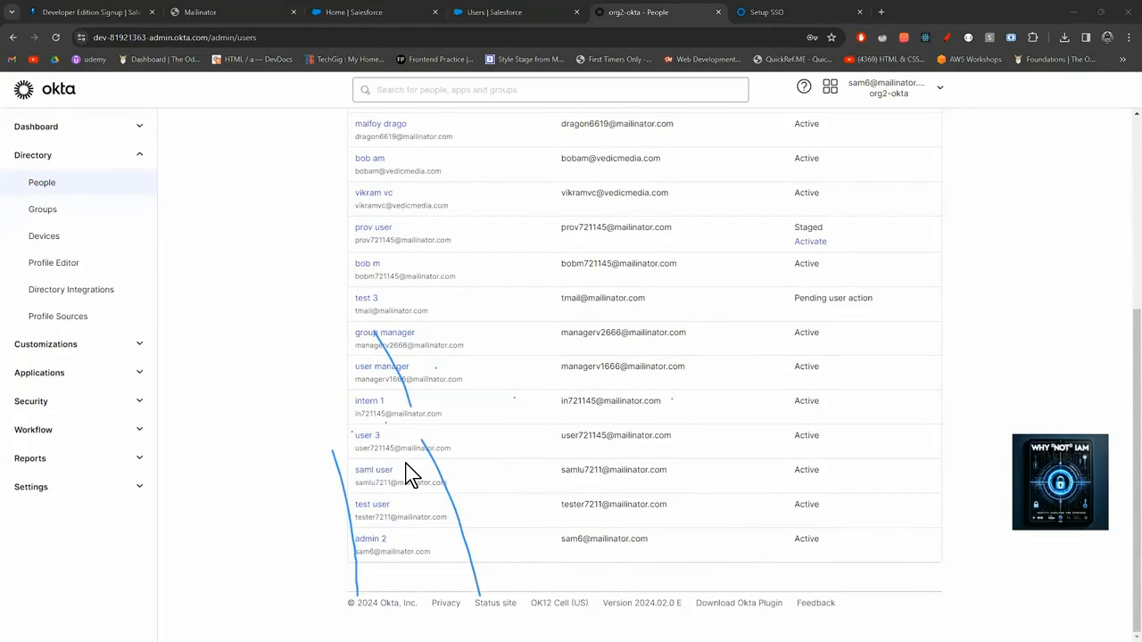
{"action": "scroll", "coordinate": [406, 473], "scroll_direction": "up", "scroll_amount": 5}
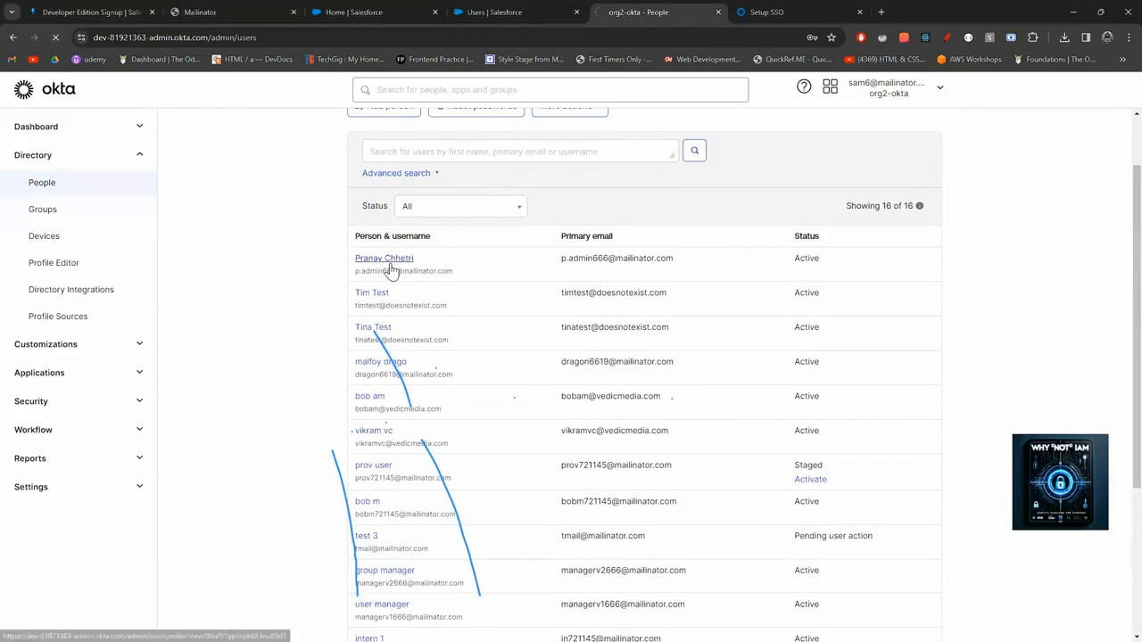
{"action": "left_click", "coordinate": [390, 265]}
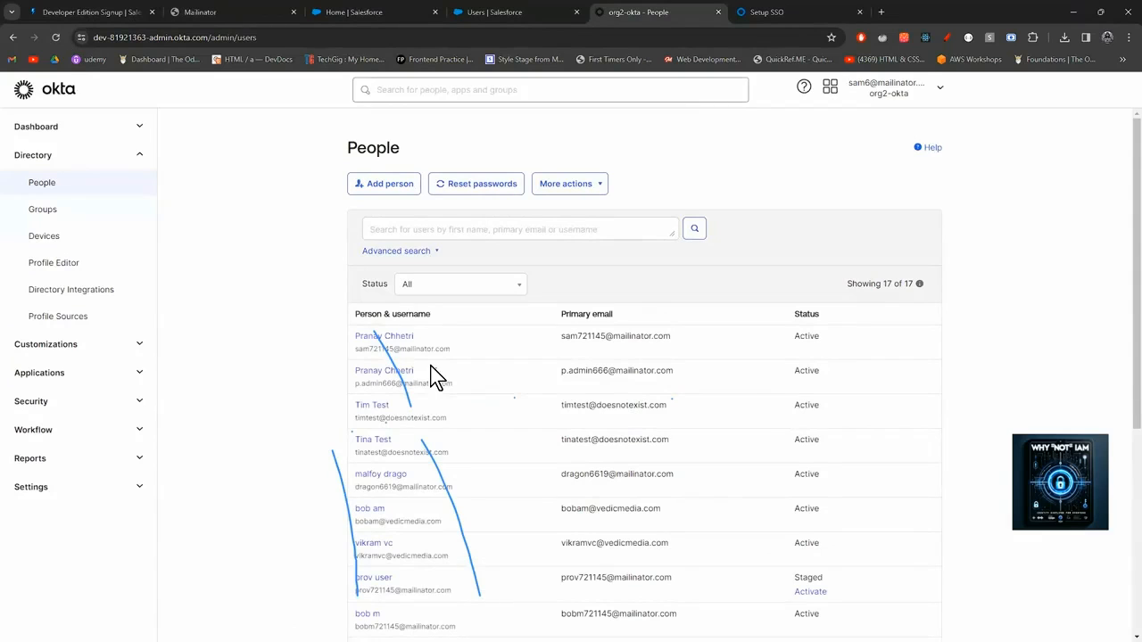
{"action": "left_click", "coordinate": [411, 375]}
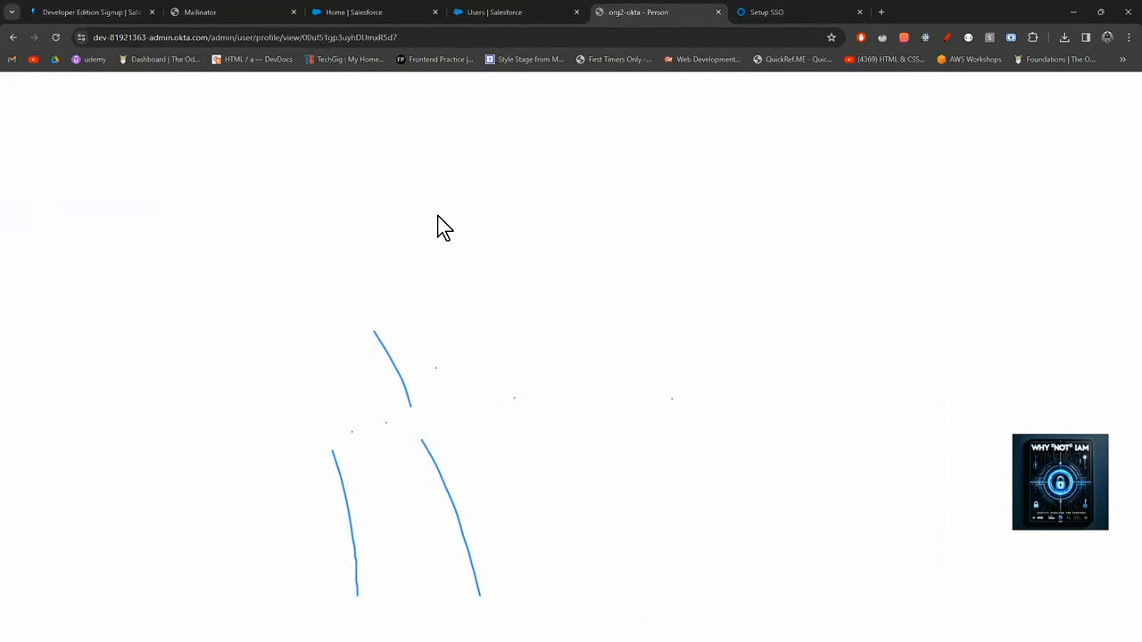
Deactivate and then delete the duplicate user, confirming both prompts.
{"action": "left_click", "coordinate": [529, 196]}
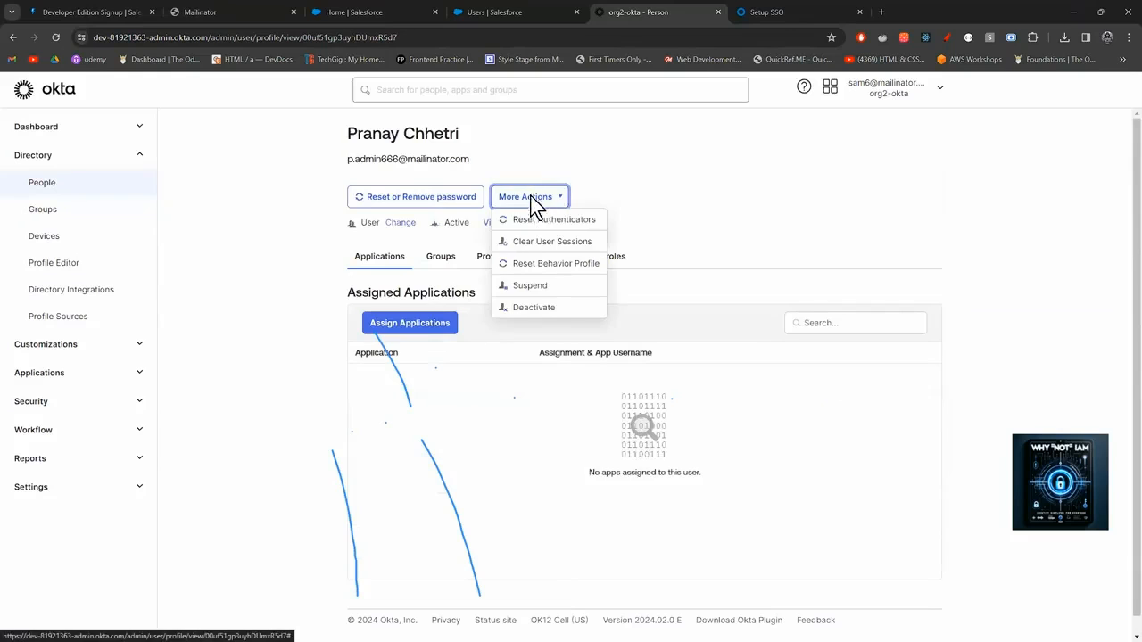
{"action": "left_click", "coordinate": [539, 307]}
{"action": "left_click", "coordinate": [650, 416]}
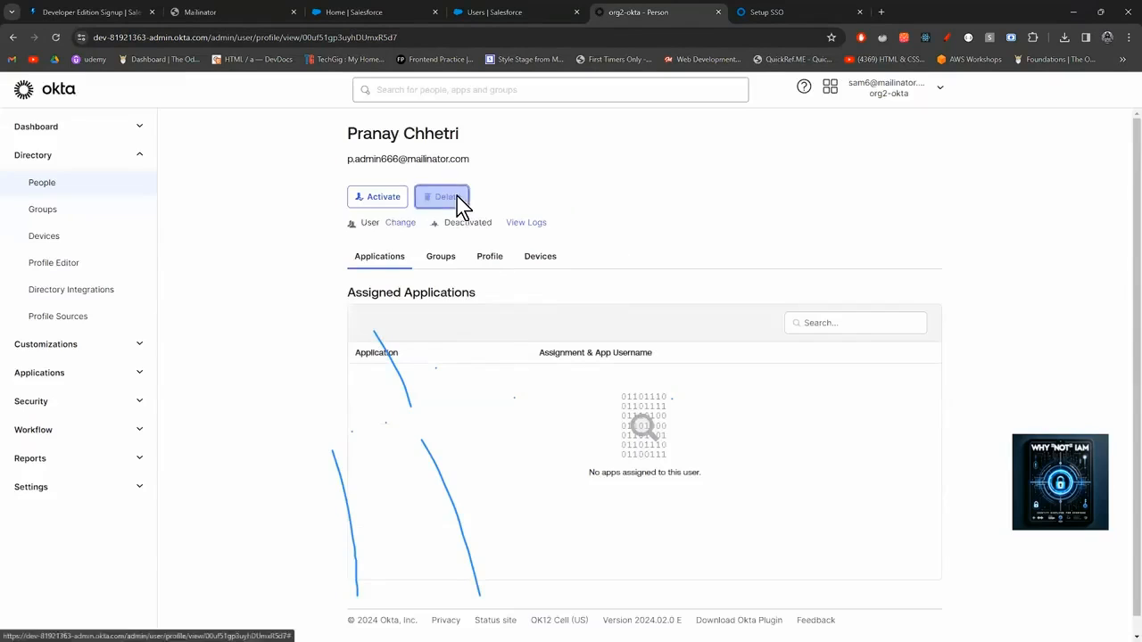
{"action": "left_click", "coordinate": [457, 197]}
{"action": "left_click", "coordinate": [691, 423]}
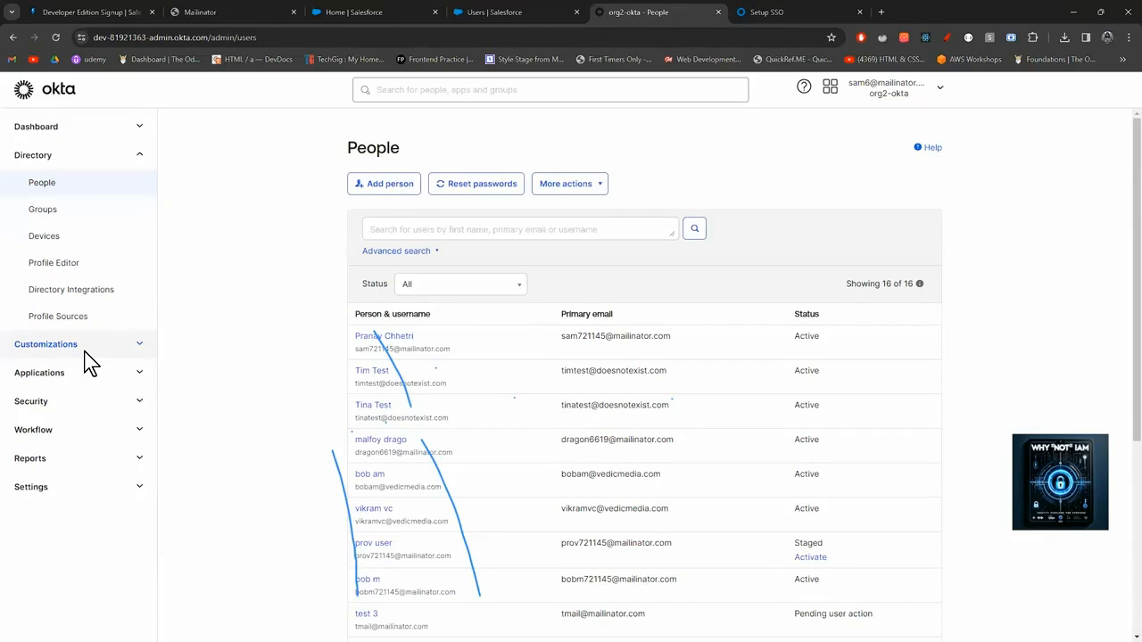
{"action": "left_click", "coordinate": [475, 11]}
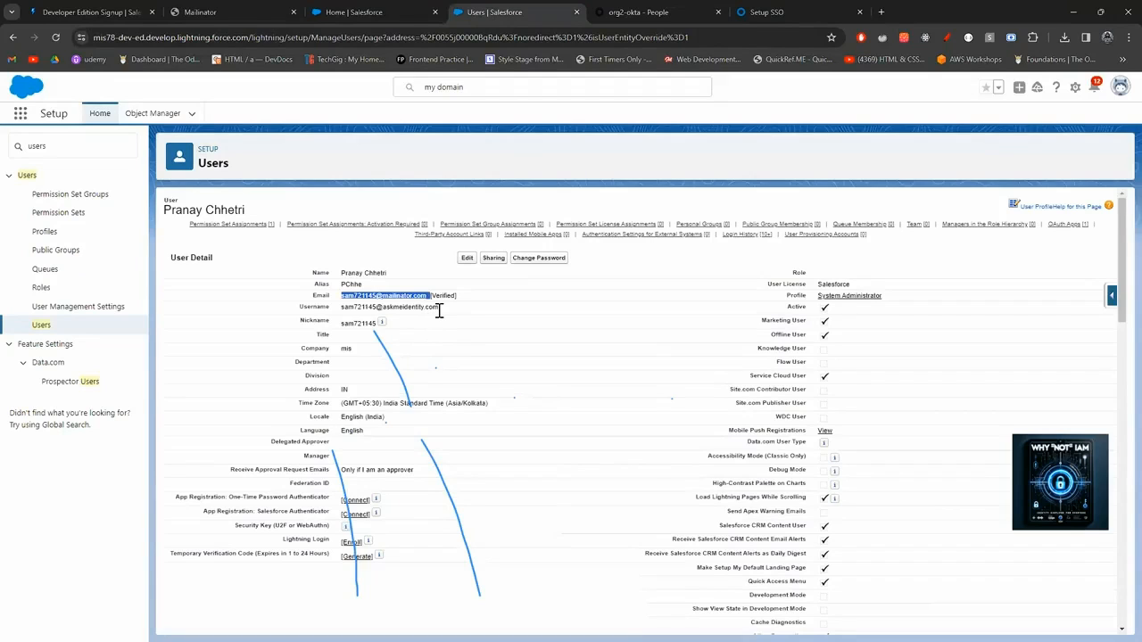
Select the user's Salesforce username and go back to the Okta People list.
{"action": "left_click_drag", "start_coordinate": [439, 311], "coordinate": [345, 317]}
{"action": "key", "text": "ctrl+c"}
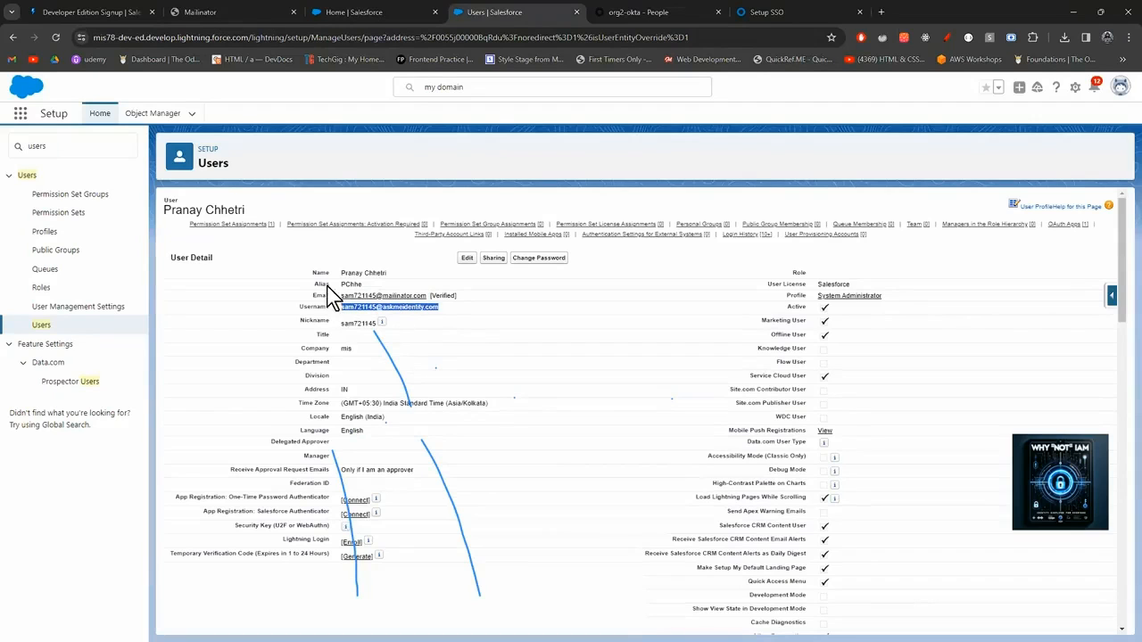
{"action": "left_click", "coordinate": [650, 13]}
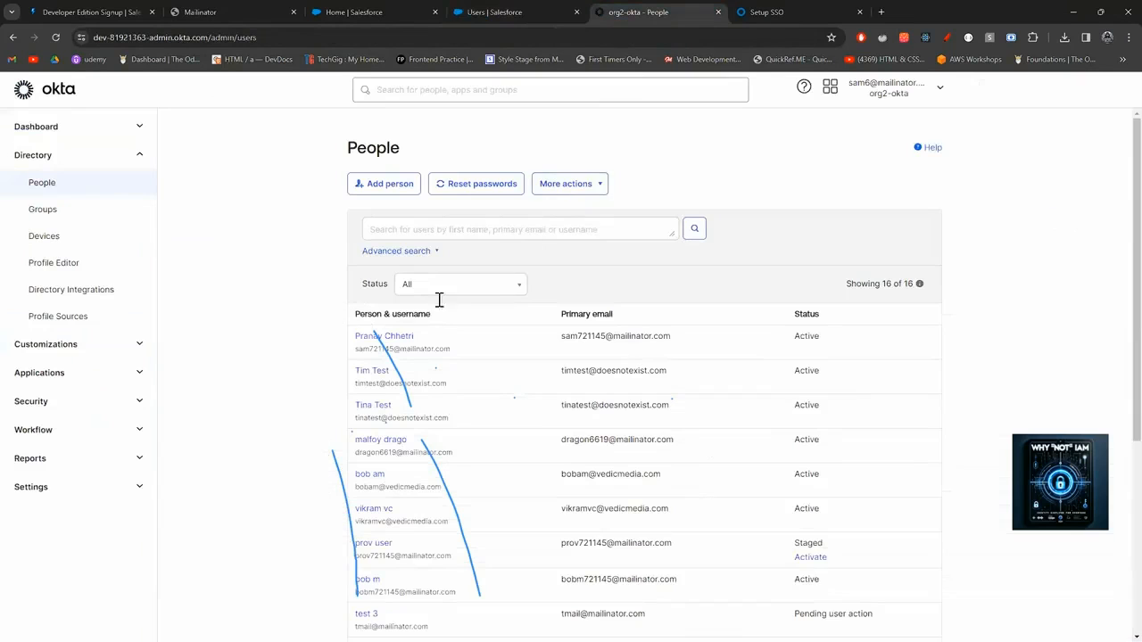
Open the remaining user's profile attributes.
{"action": "left_click", "coordinate": [410, 338]}
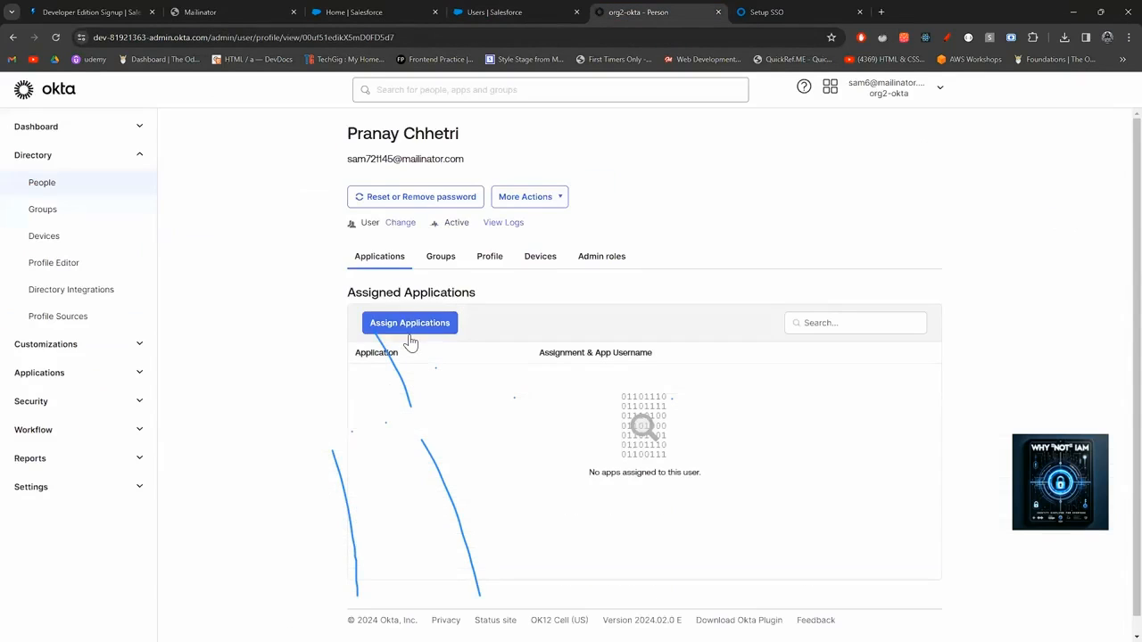
{"action": "left_click", "coordinate": [511, 201]}
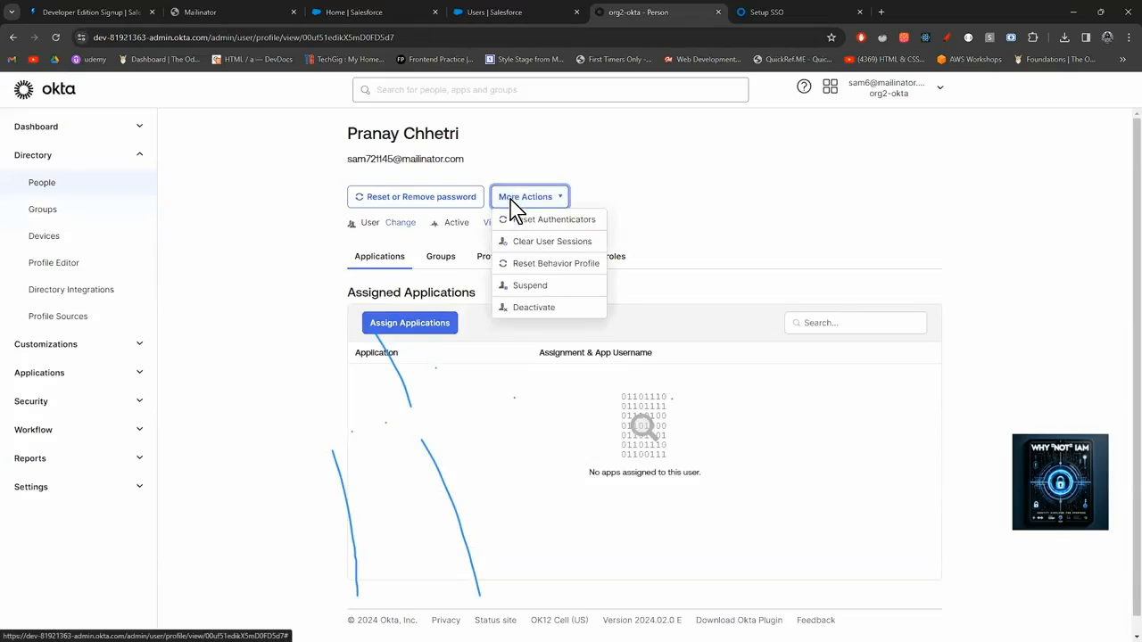
{"action": "left_click", "coordinate": [701, 187]}
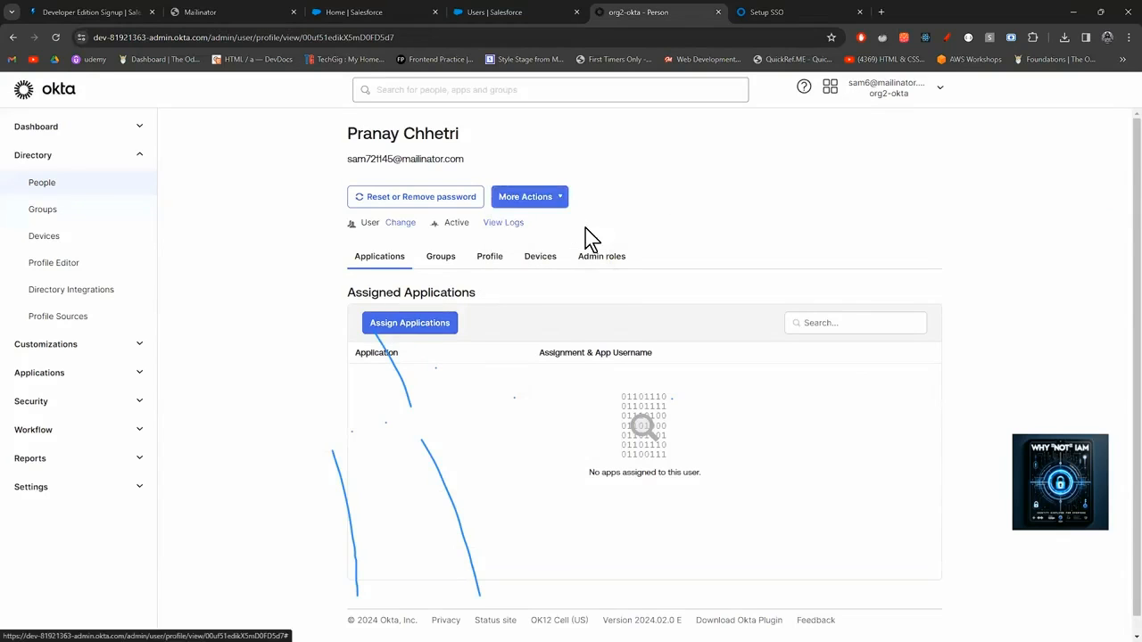
{"action": "left_click", "coordinate": [483, 258]}
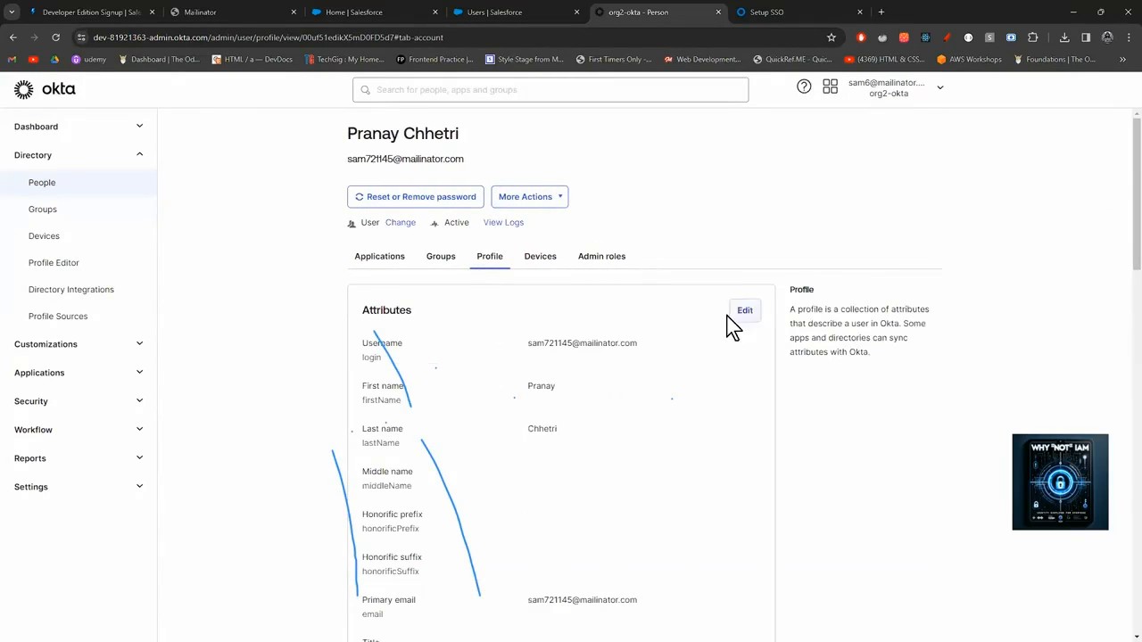
Replace the Username and Primary email with the Salesforce username and save the profile.
{"action": "left_click", "coordinate": [739, 310]}
{"action": "left_click_drag", "start_coordinate": [673, 347], "coordinate": [486, 354]}
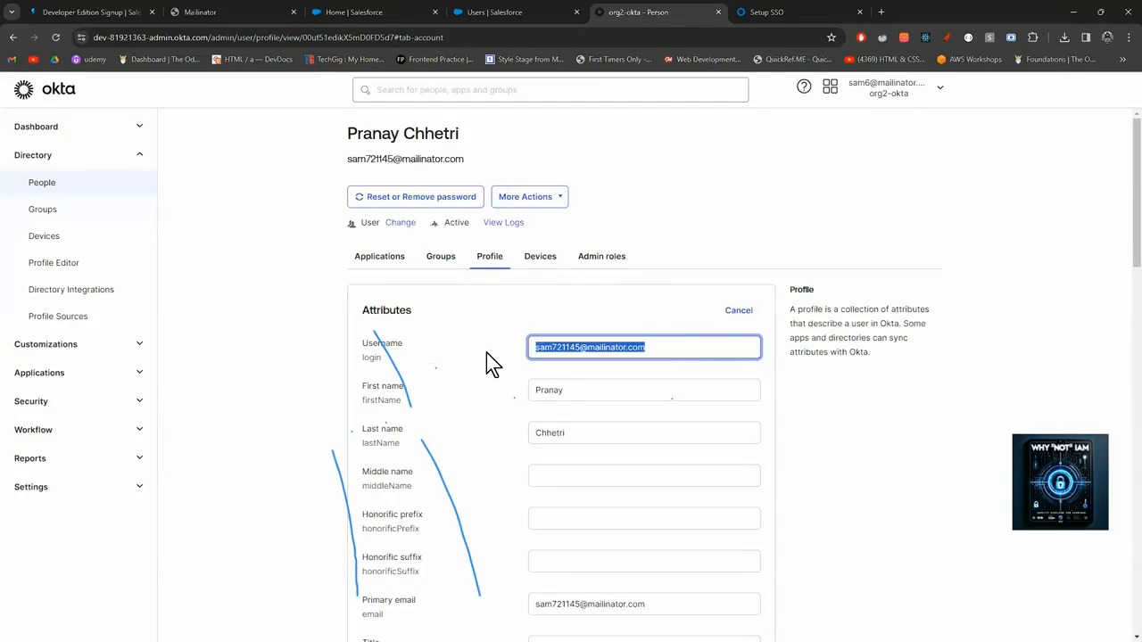
{"action": "key", "text": "ctrl+v"}
{"action": "left_click", "coordinate": [629, 485]}
{"action": "key", "text": "ctrl+a"}
{"action": "key", "text": "ctrl+v"}
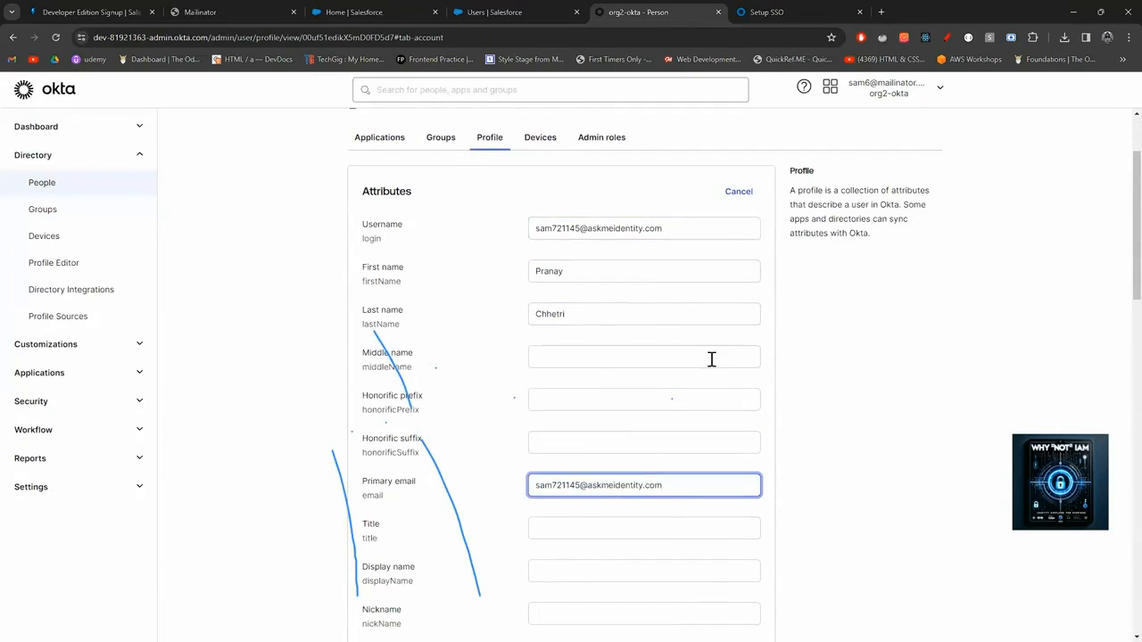
{"action": "scroll", "coordinate": [700, 373], "scroll_direction": "down", "scroll_amount": 10}
{"action": "scroll", "coordinate": [700, 373], "scroll_direction": "down", "scroll_amount": 3}
{"action": "left_click", "coordinate": [693, 411]}
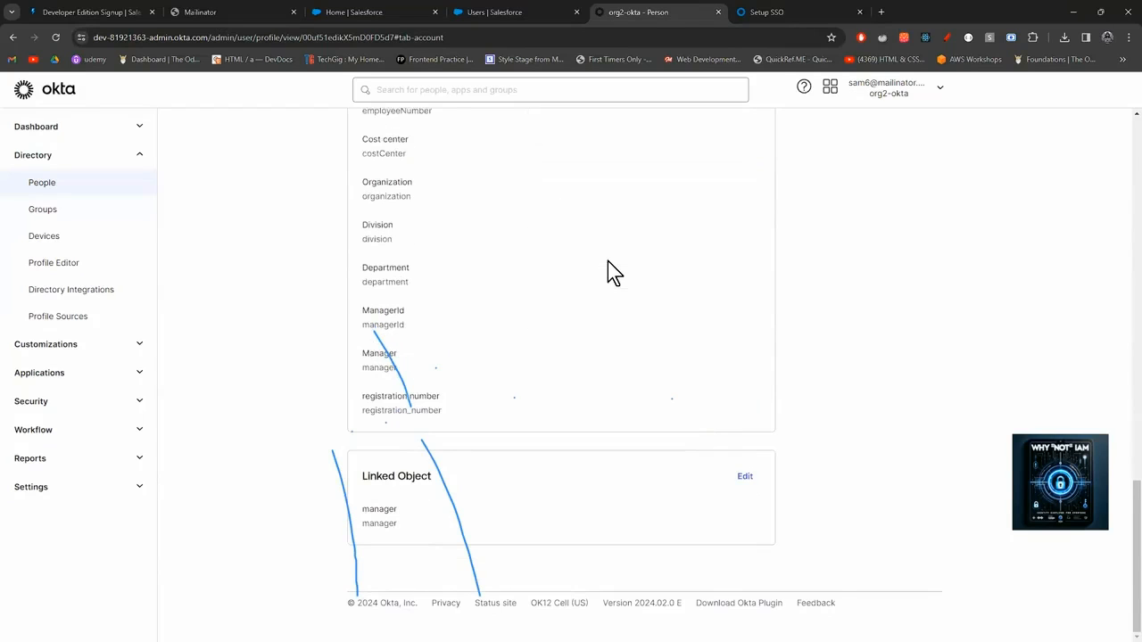
Check the user's assigned applications, then switch to the Salesforce home tab.
{"action": "scroll", "coordinate": [608, 262], "scroll_direction": "up", "scroll_amount": 12}
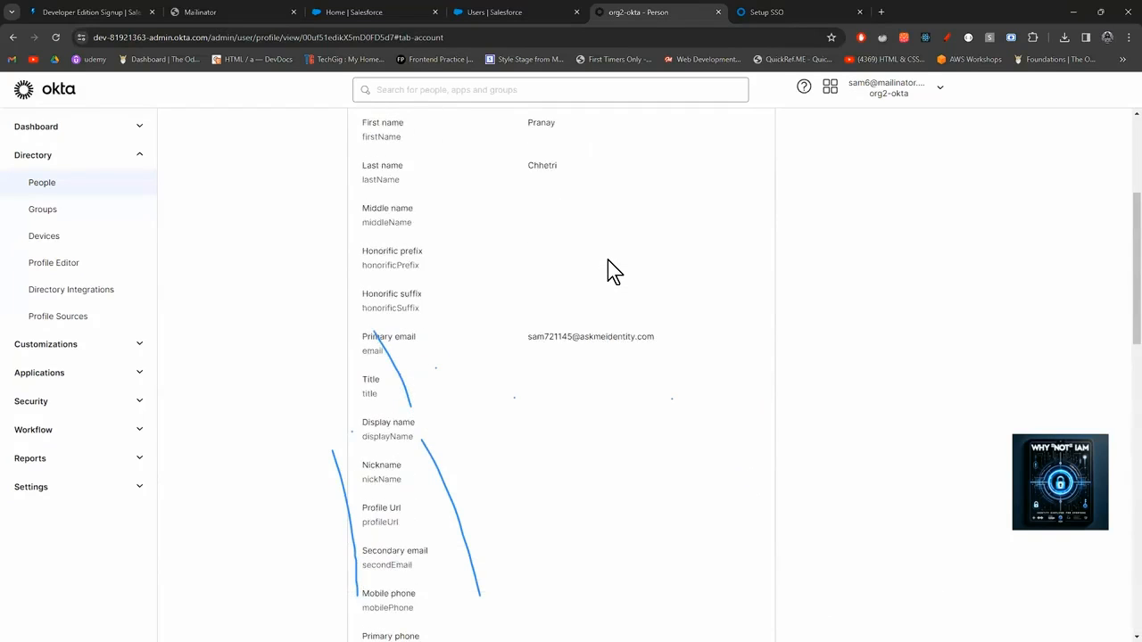
{"action": "scroll", "coordinate": [607, 261], "scroll_direction": "up", "scroll_amount": 3}
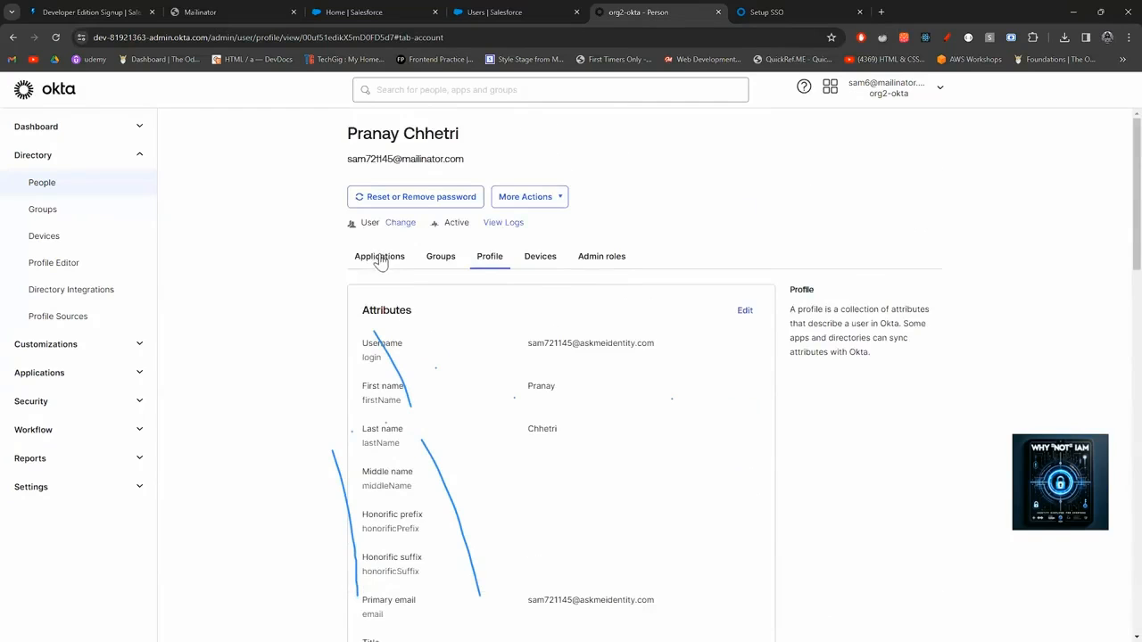
{"action": "left_click", "coordinate": [381, 256]}
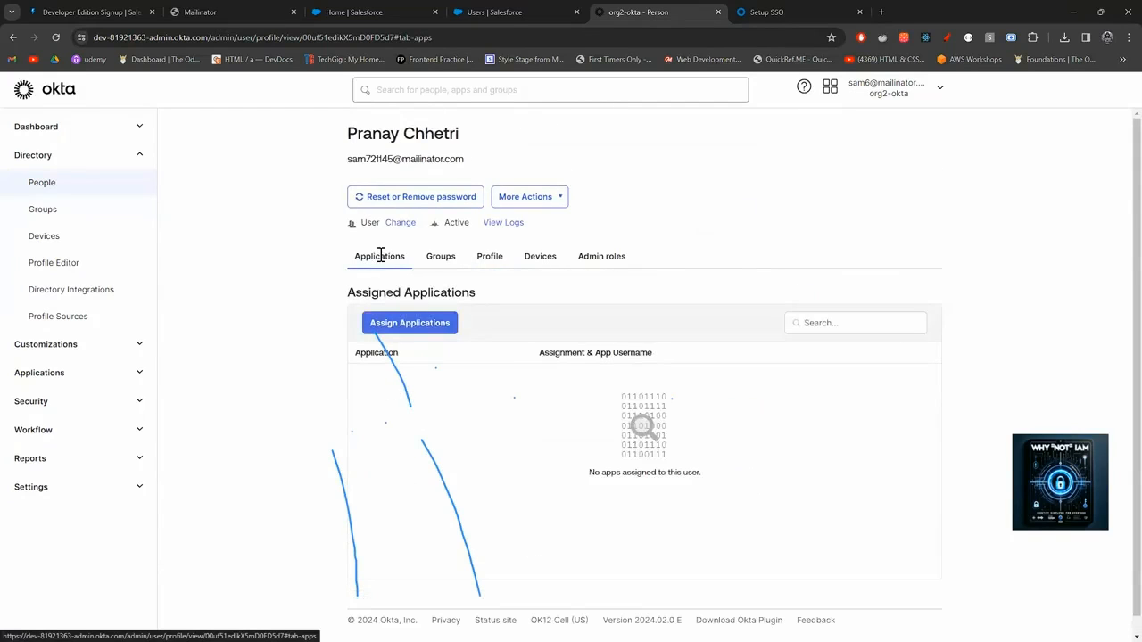
{"action": "left_click", "coordinate": [352, 12]}
Close the extra Salesforce home tab and return to the Okta user's profile.
{"action": "left_click", "coordinate": [500, 12]}
{"action": "left_click", "coordinate": [435, 12]}
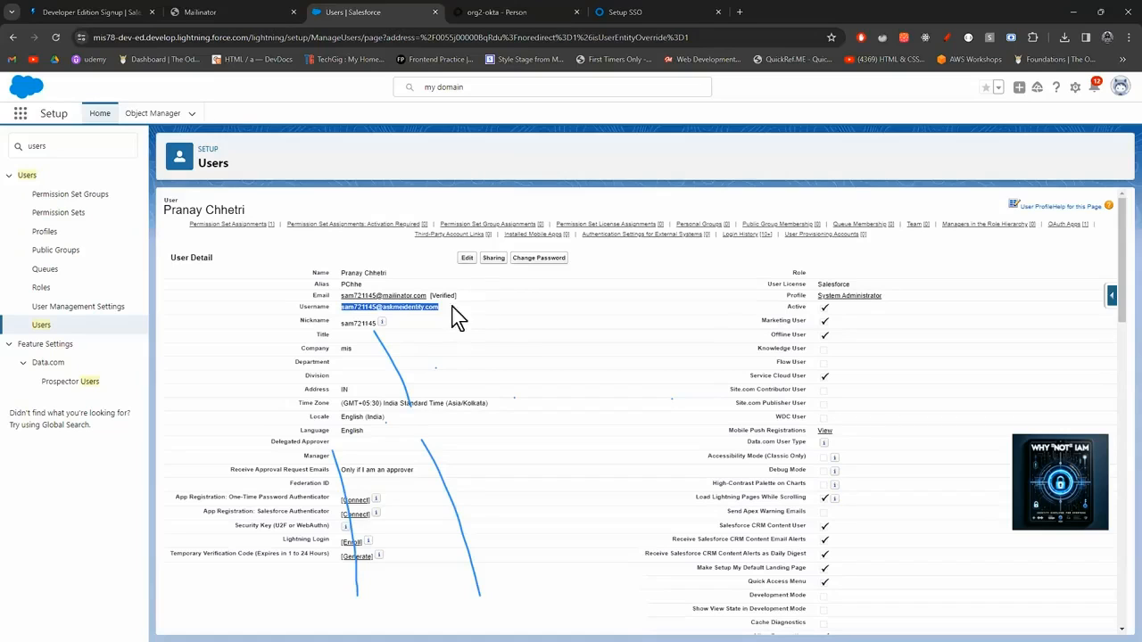
{"action": "left_click", "coordinate": [493, 15]}
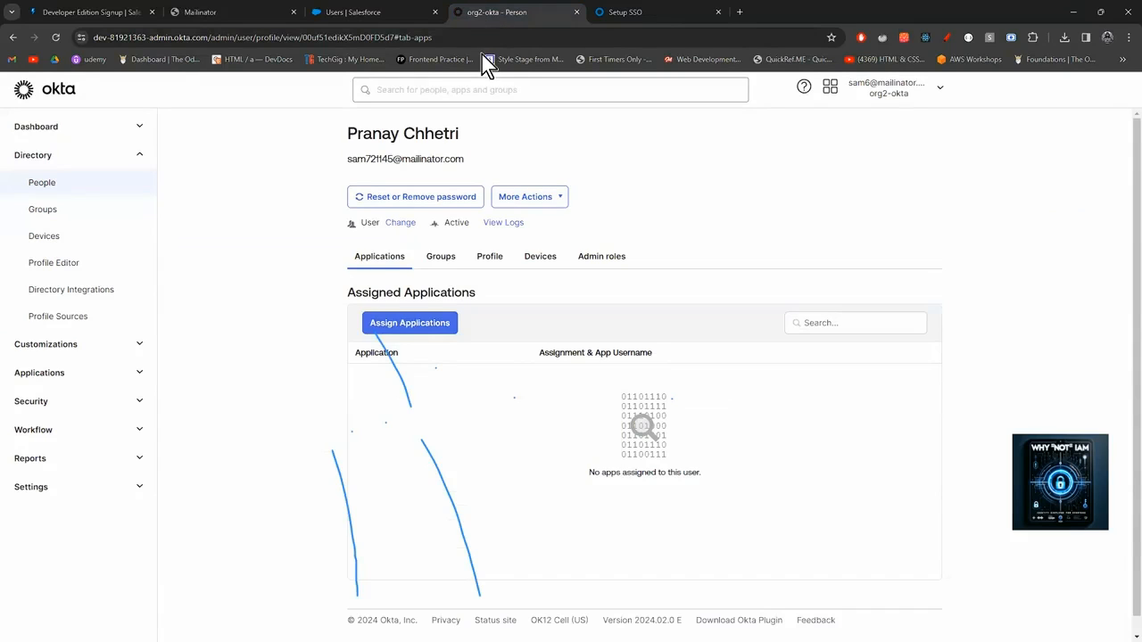
Assign Salesforce.com to the user, saving the Salesforce username as the app username.
{"action": "left_click", "coordinate": [425, 323]}
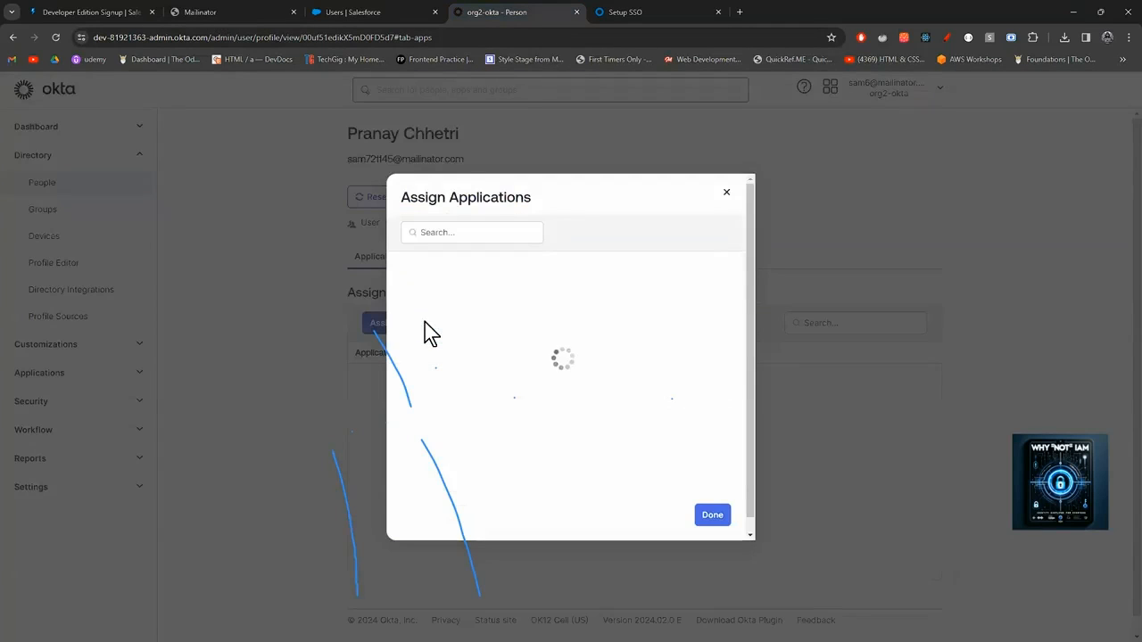
{"action": "left_click", "coordinate": [716, 326]}
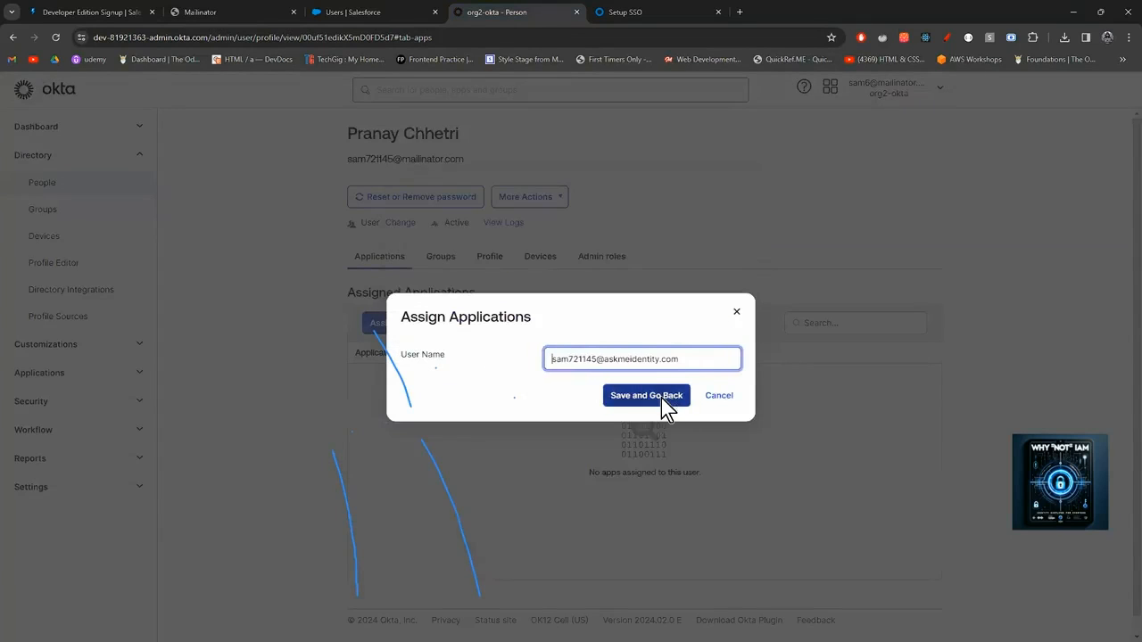
{"action": "left_click", "coordinate": [661, 397]}
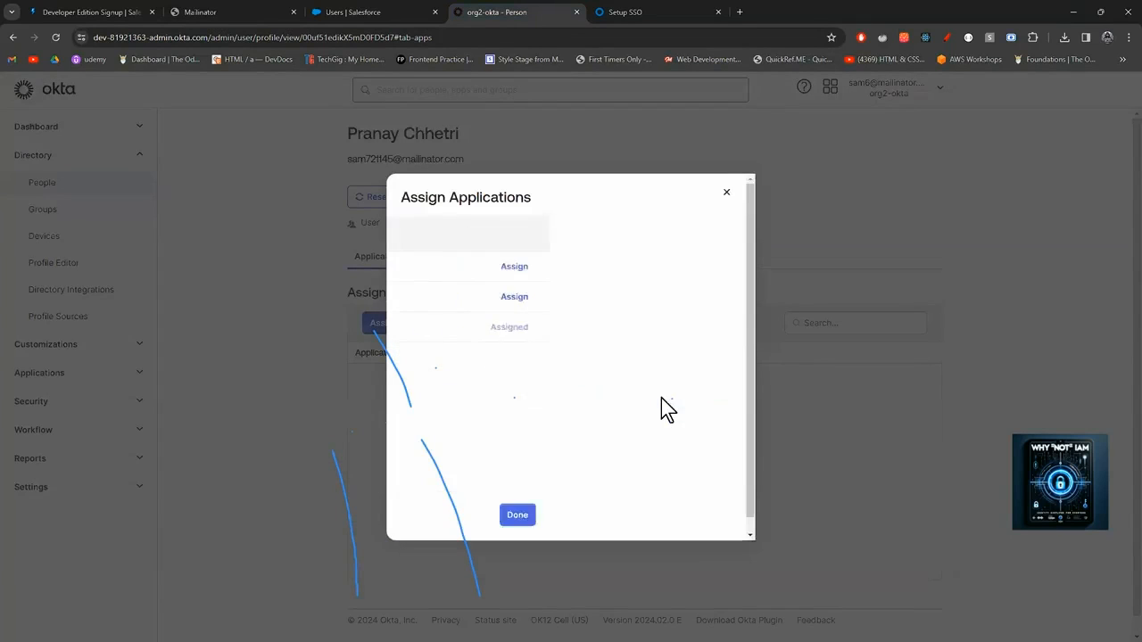
{"action": "left_click", "coordinate": [712, 515]}
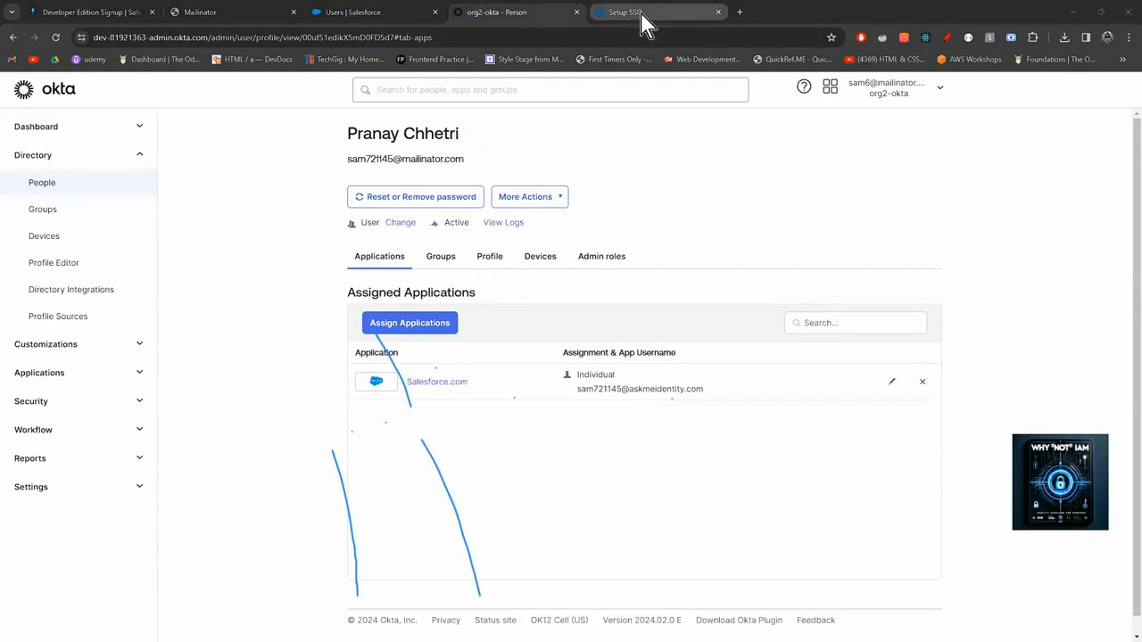
Clear the old incognito window's error and sign-in tabs, copying the dashboard address.
{"action": "mouse_move", "coordinate": [584, 628]}
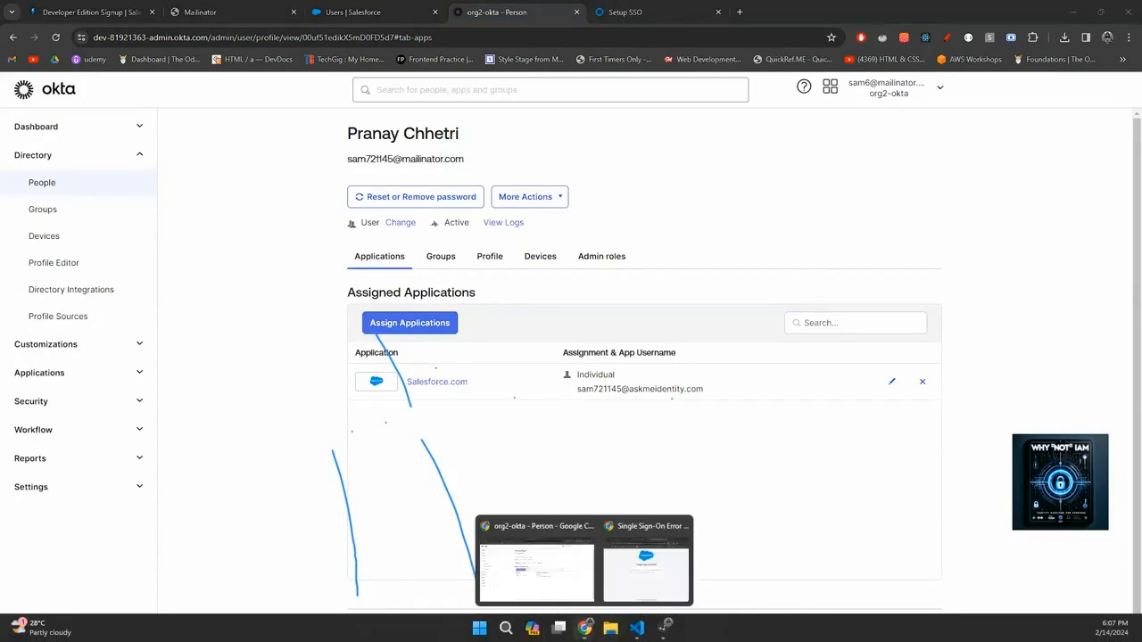
{"action": "left_click", "coordinate": [650, 583]}
{"action": "left_click", "coordinate": [879, 105]}
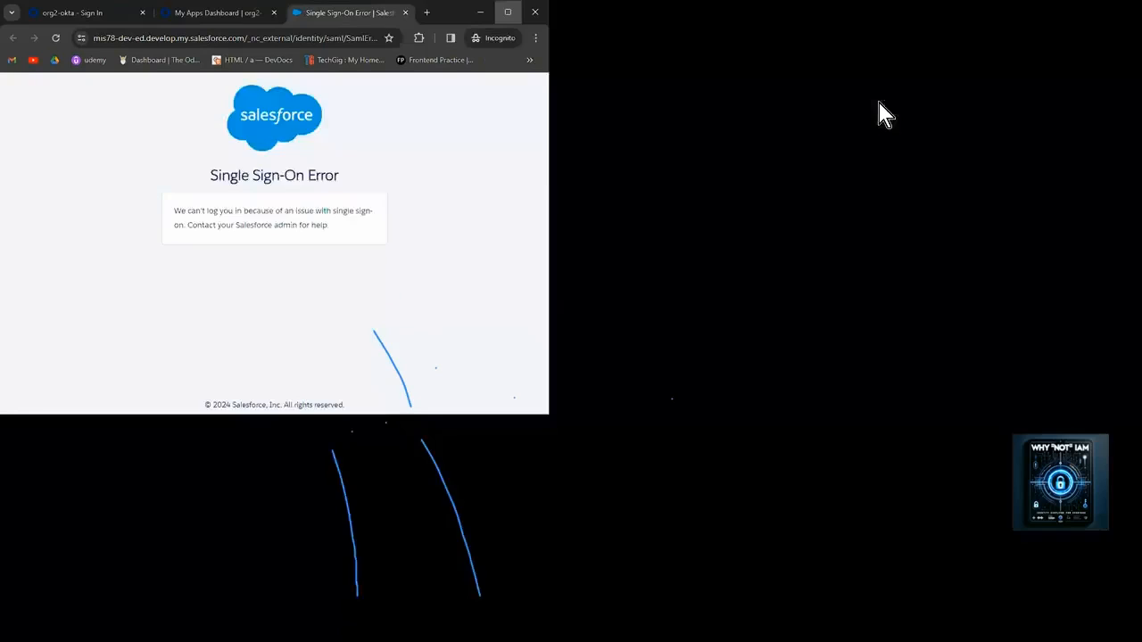
{"action": "left_click", "coordinate": [437, 12]}
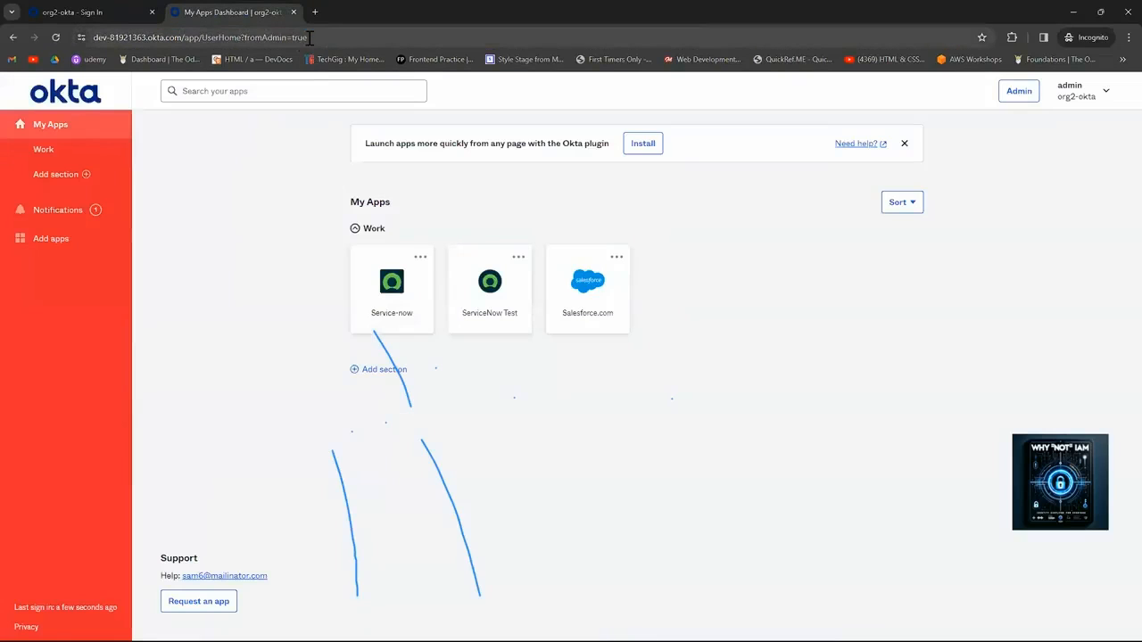
{"action": "left_click_drag", "start_coordinate": [312, 37], "coordinate": [39, 64]}
{"action": "key", "text": "ctrl+c"}
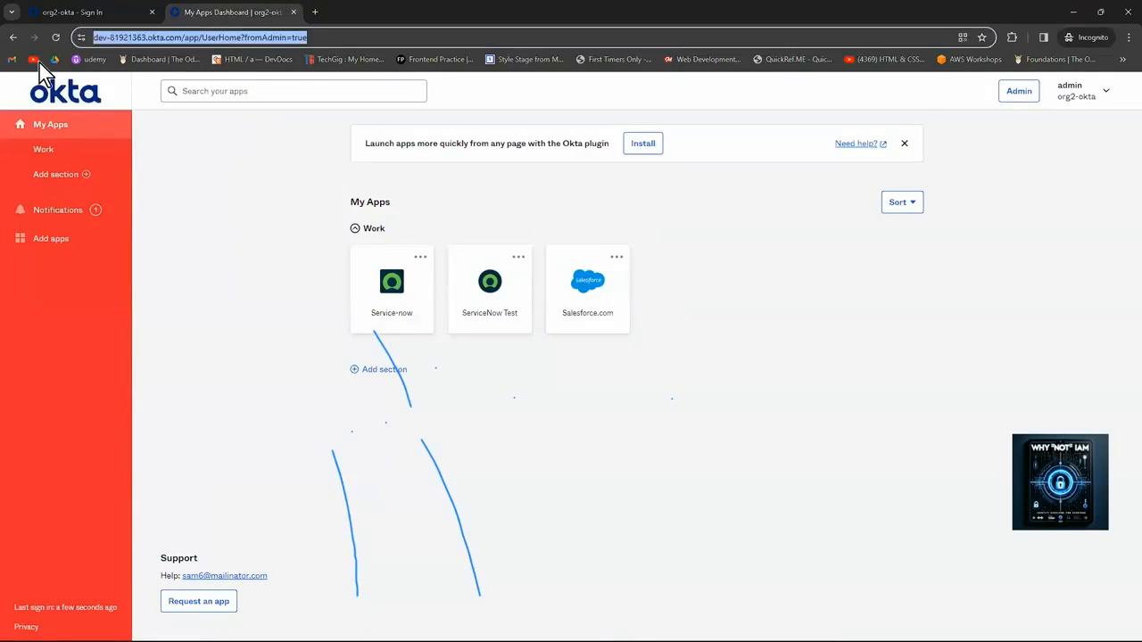
{"action": "left_click", "coordinate": [152, 13]}
{"action": "key", "text": "ctrl+t"}
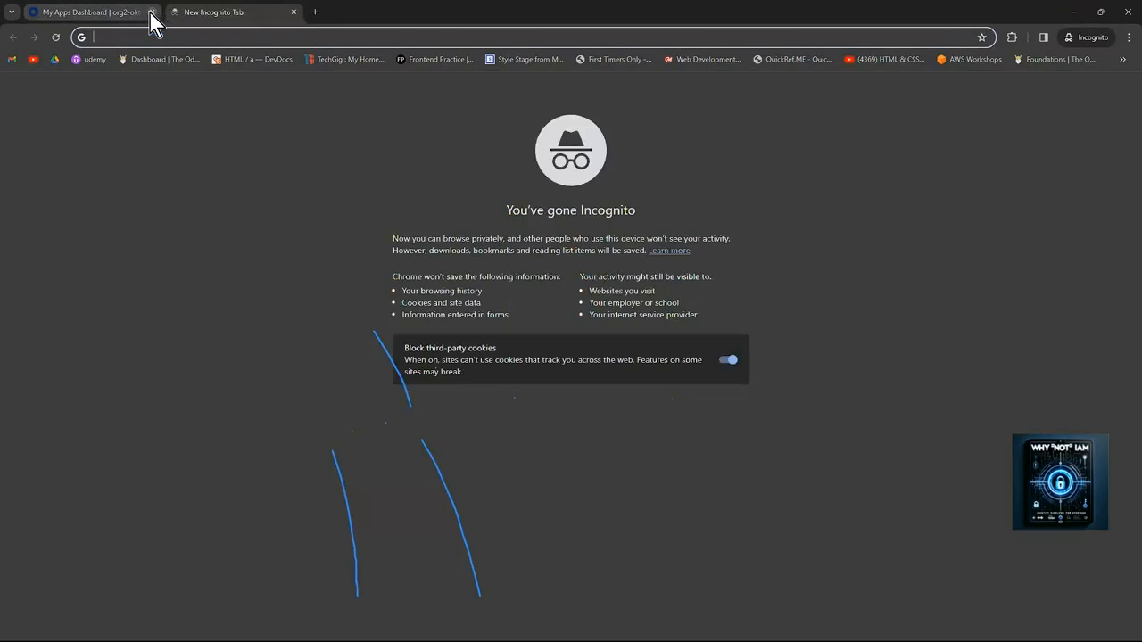
{"action": "left_click", "coordinate": [152, 13]}
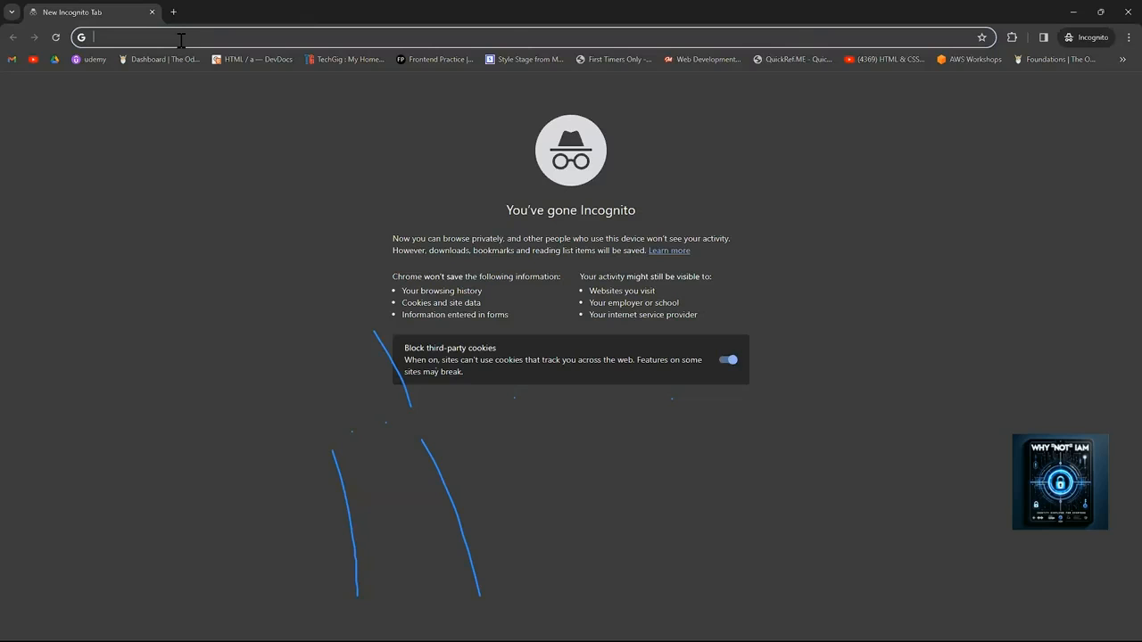
Open a new private window and load the Okta address with the UserHome path removed.
{"action": "left_click", "coordinate": [1116, 18]}
{"action": "left_click", "coordinate": [1129, 36]}
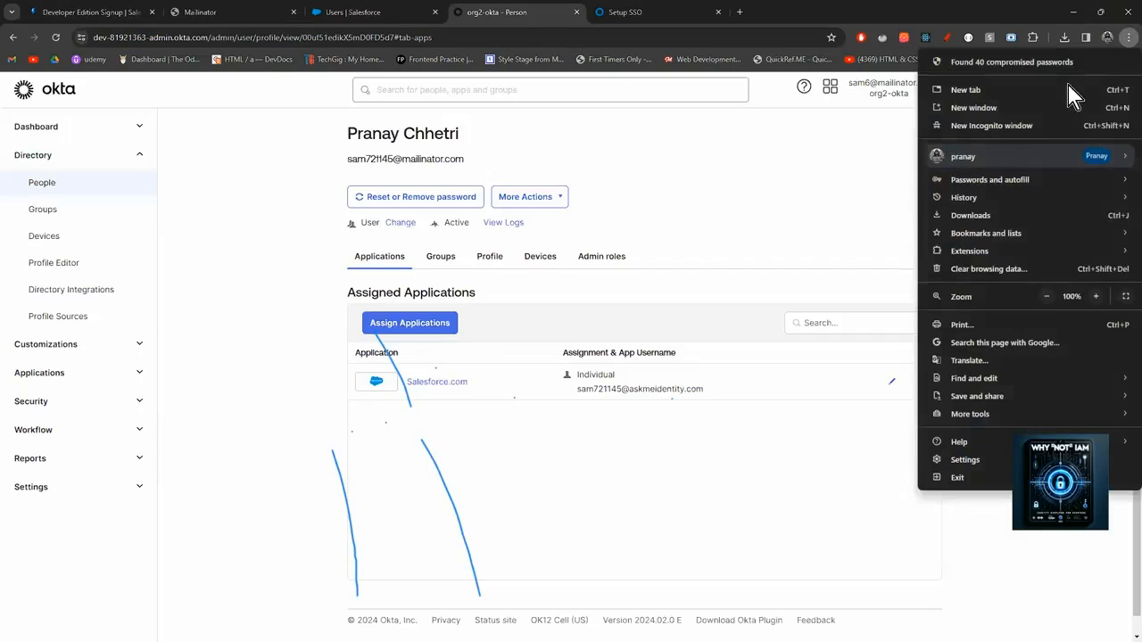
{"action": "left_click", "coordinate": [1011, 127]}
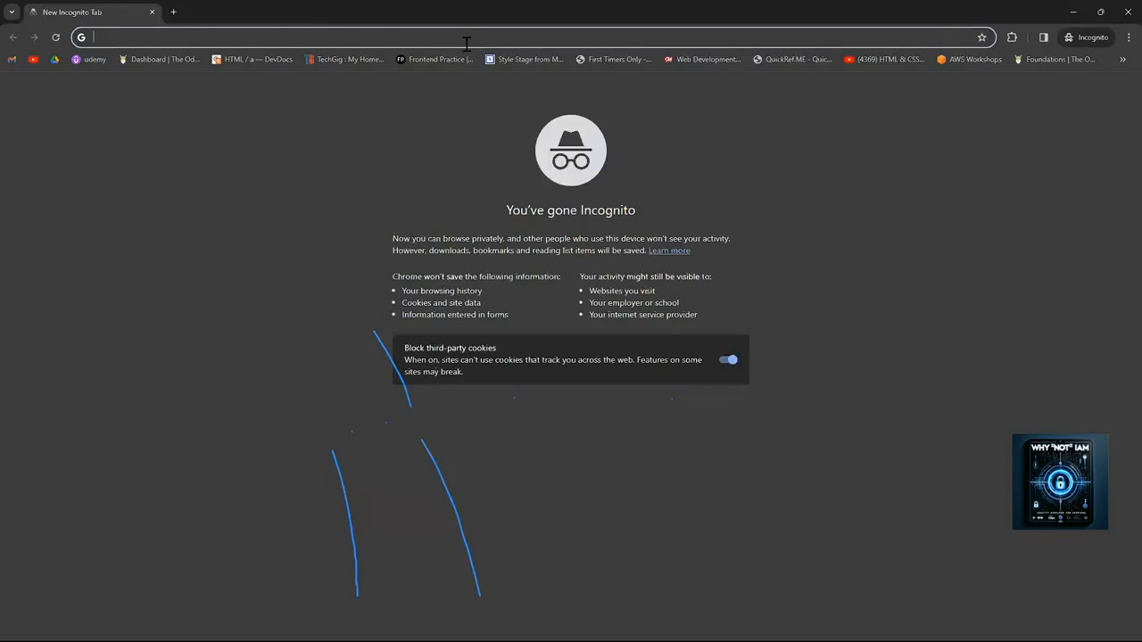
{"action": "key", "text": "ctrl+v"}
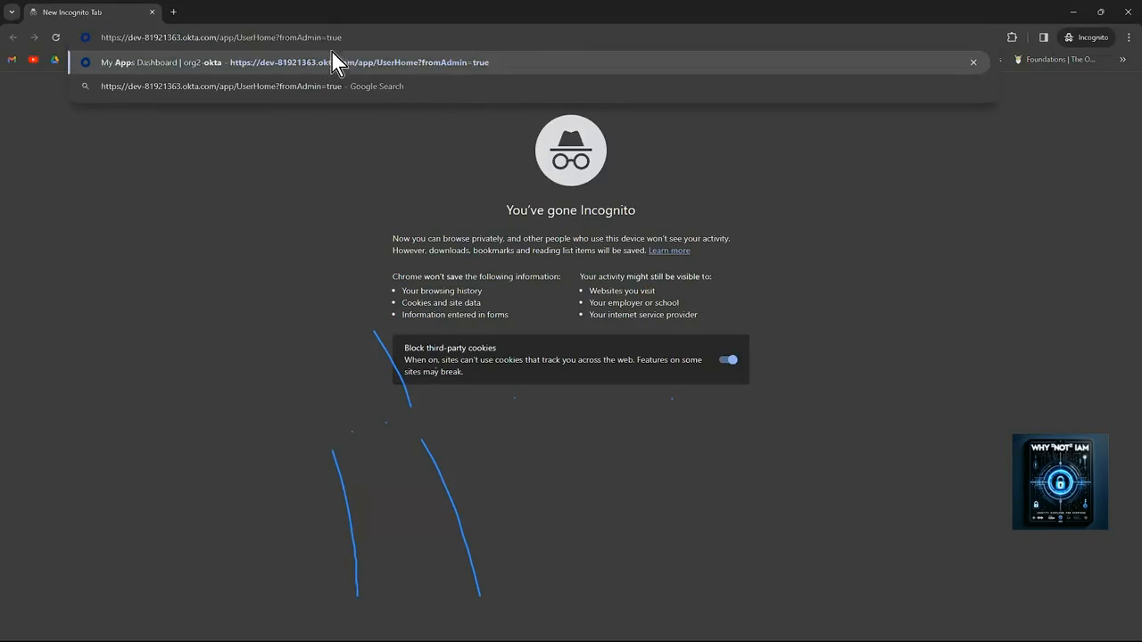
{"action": "left_click_drag", "start_coordinate": [348, 39], "coordinate": [239, 40]}
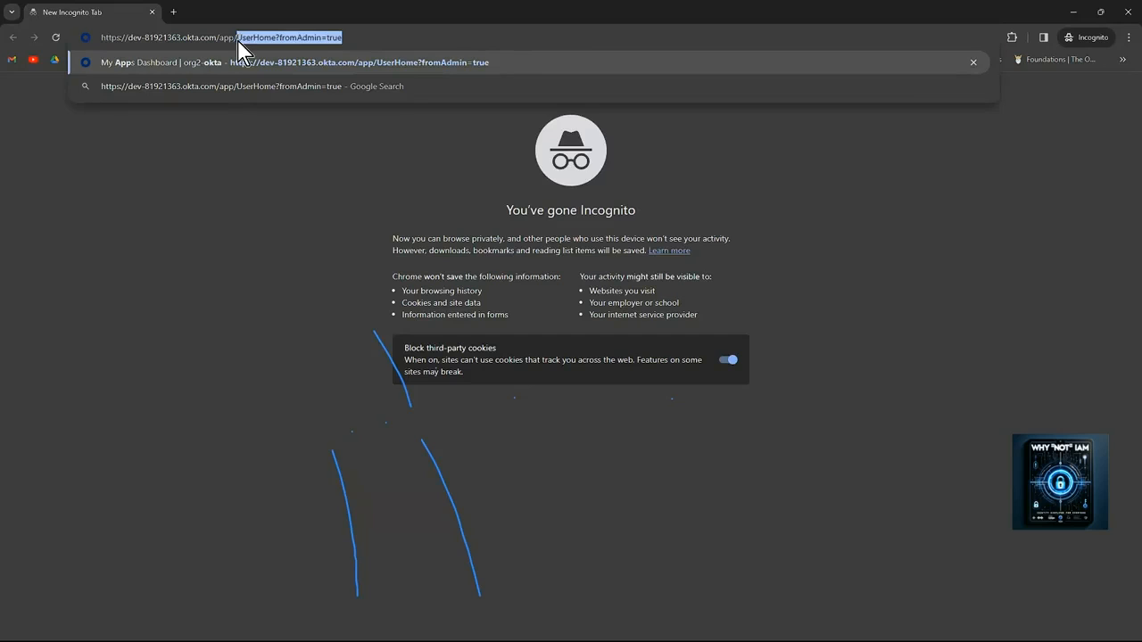
{"action": "key", "text": "BackSpace"}
{"action": "key", "text": "Return"}
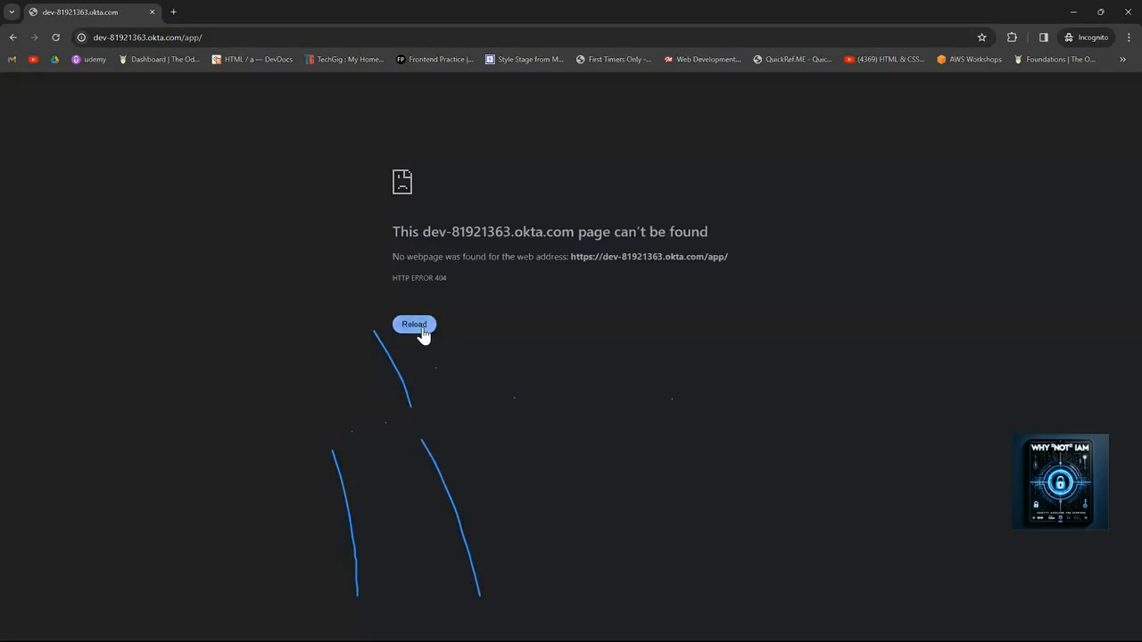
Strip the app/ path to load the Okta org's root sign-in page.
{"action": "left_click", "coordinate": [419, 328]}
{"action": "left_click", "coordinate": [203, 37]}
{"action": "left_click_drag", "start_coordinate": [203, 38], "coordinate": [186, 37]}
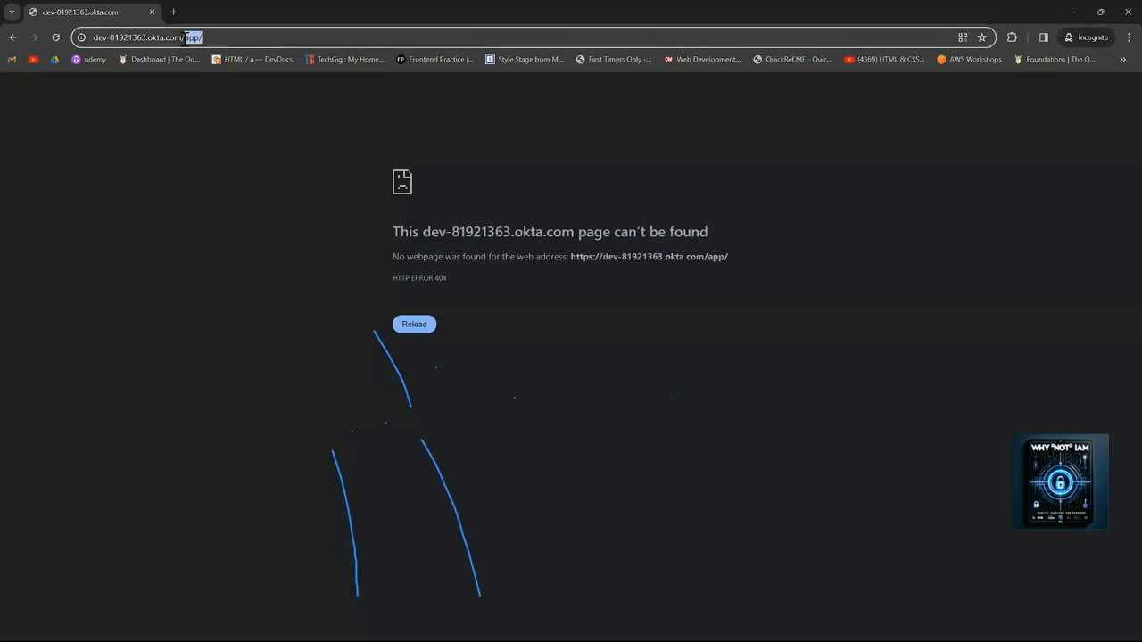
{"action": "key", "text": "BackSpace"}
{"action": "key", "text": "Return"}
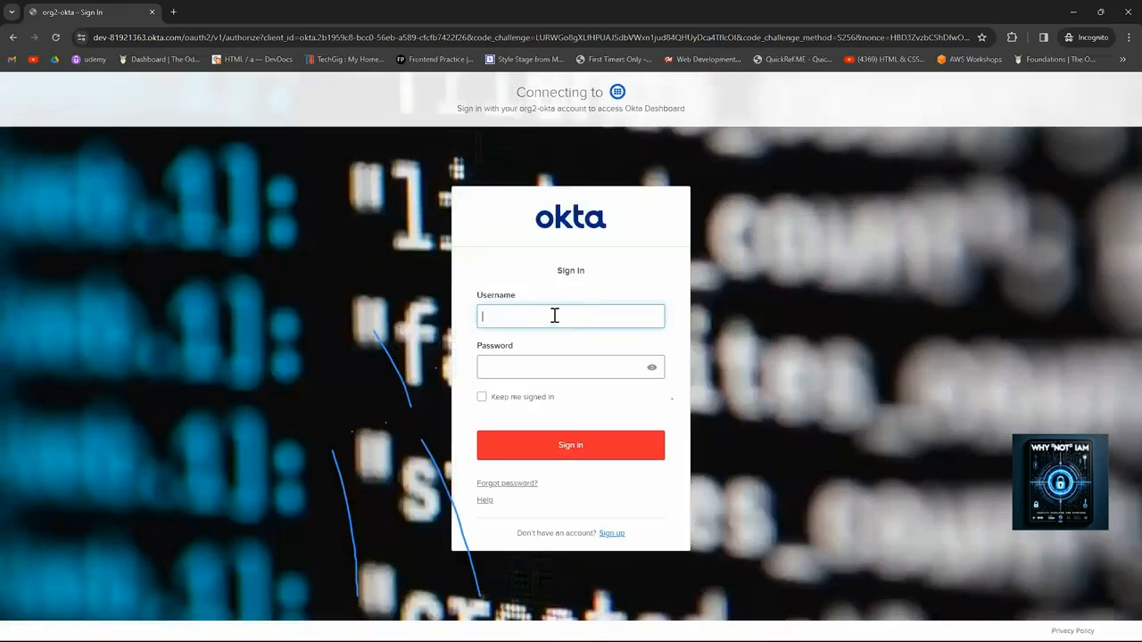
Copy the test user's e-mail from their Okta admin profile.
{"action": "left_click", "coordinate": [536, 317]}
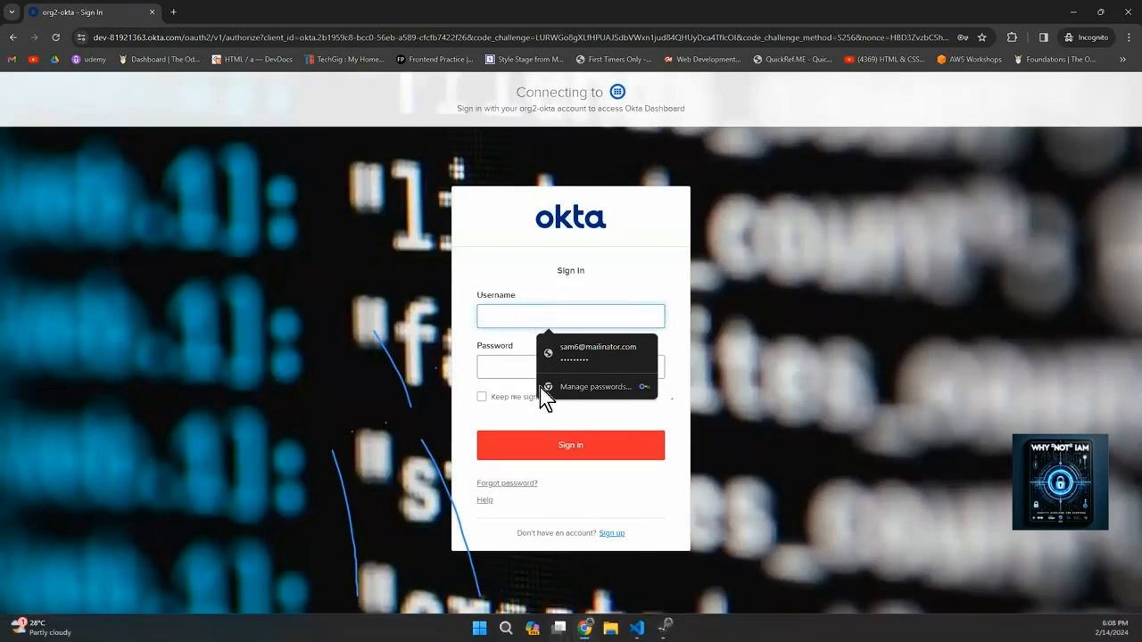
{"action": "left_click_drag", "start_coordinate": [520, 16], "coordinate": [669, 179]}
{"action": "left_click_drag", "start_coordinate": [479, 160], "coordinate": [348, 162]}
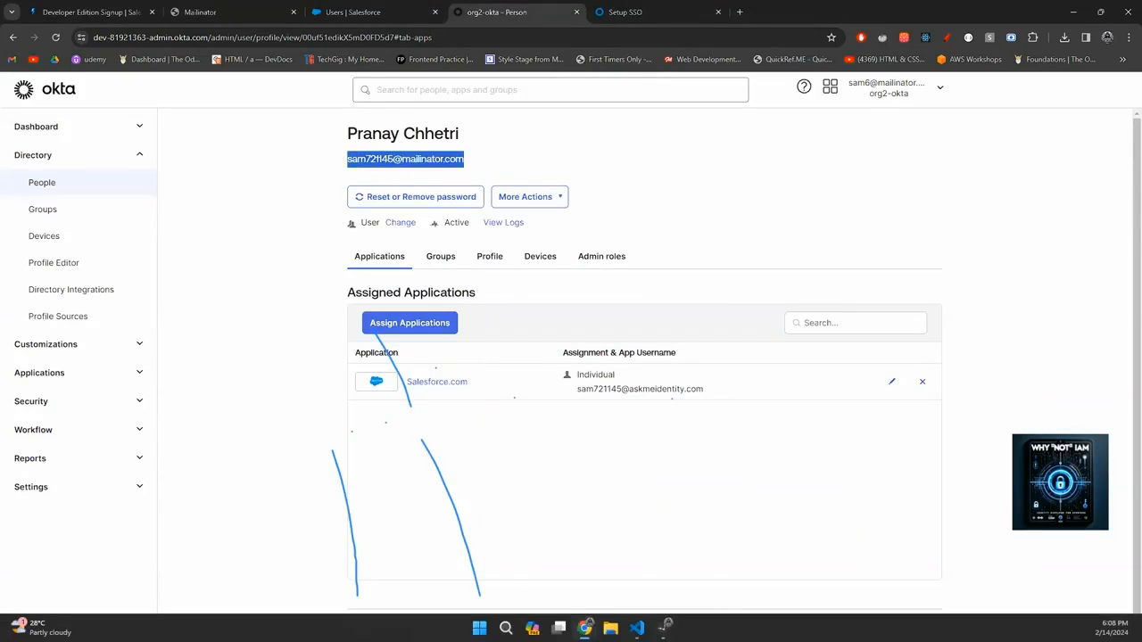
Sign in with the pasted e-mail as username and the user's password.
{"action": "mouse_move", "coordinate": [584, 627]}
{"action": "left_click", "coordinate": [644, 575]}
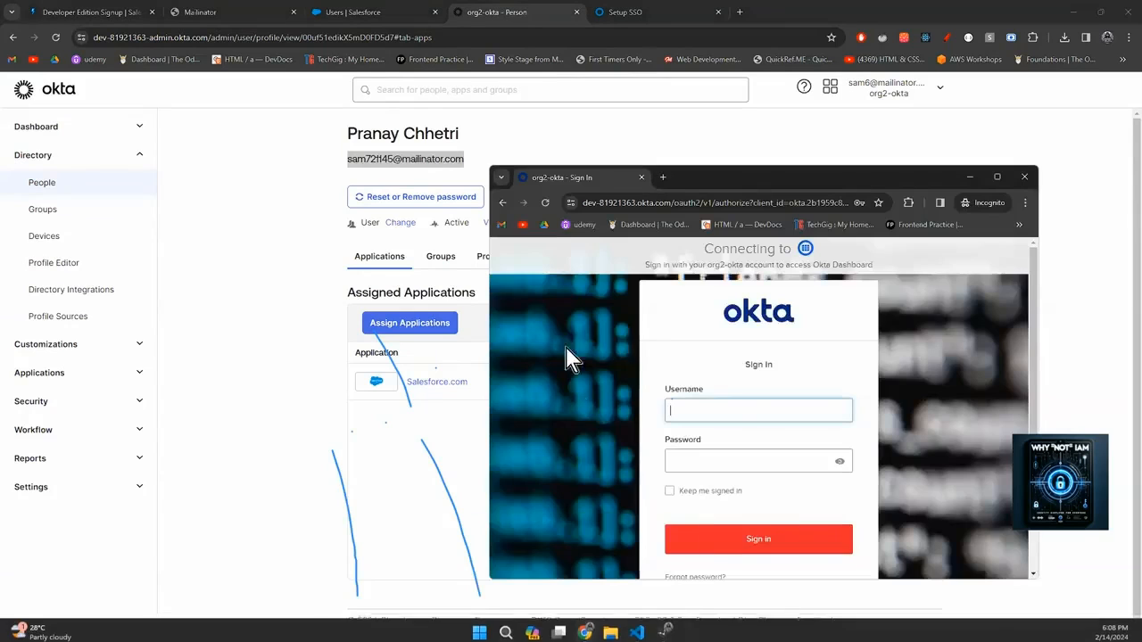
{"action": "left_click", "coordinate": [732, 416]}
{"action": "key", "text": "ctrl+v"}
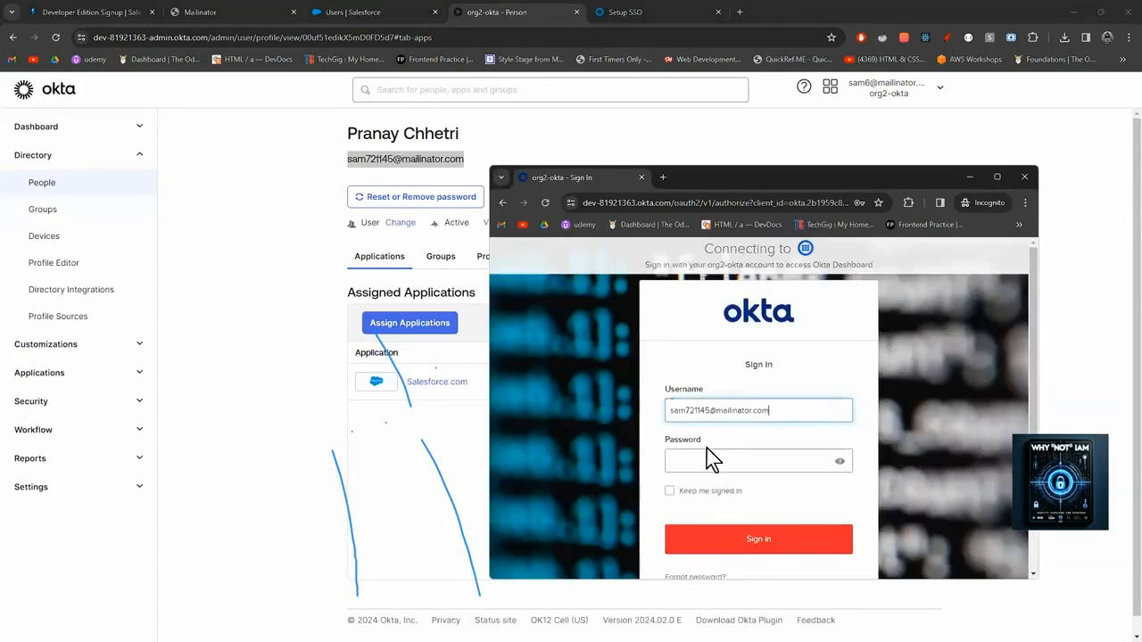
{"action": "left_click", "coordinate": [702, 462]}
{"action": "type", "text": "********"}
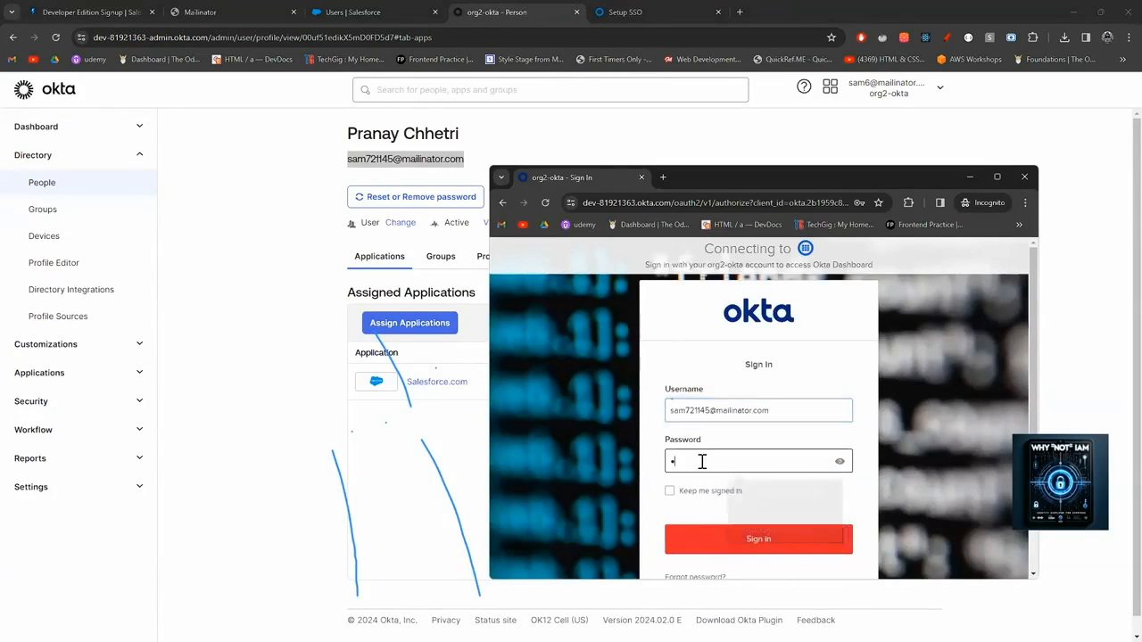
{"action": "key", "text": "Return"}
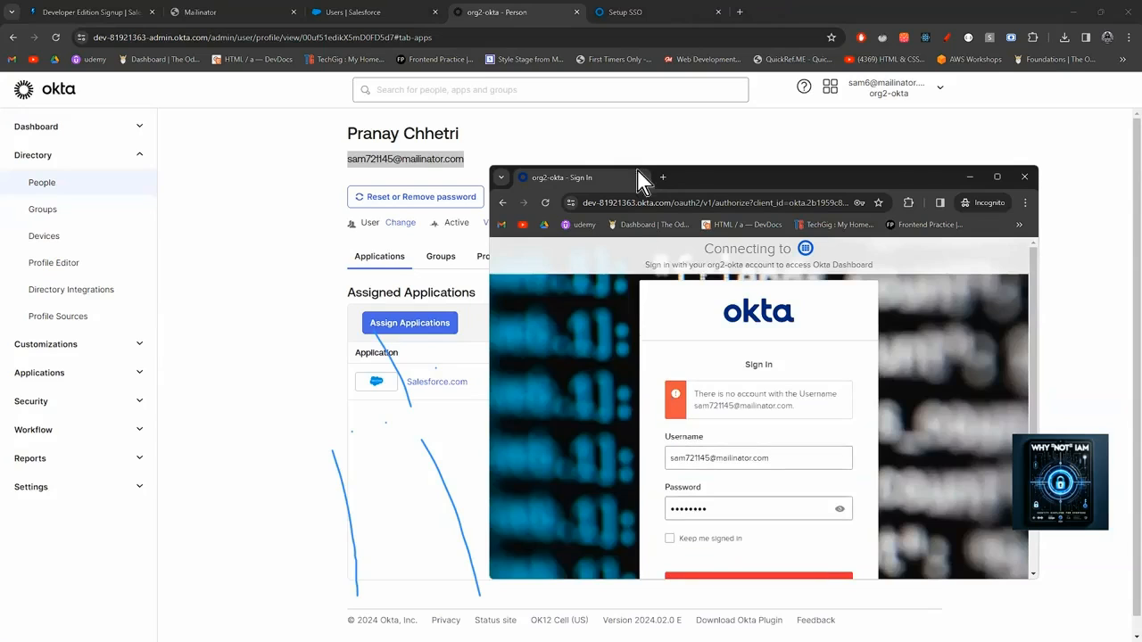
Check the user's profile, then copy their actual Okta username from the Directory People list.
{"action": "left_click", "coordinate": [576, 143]}
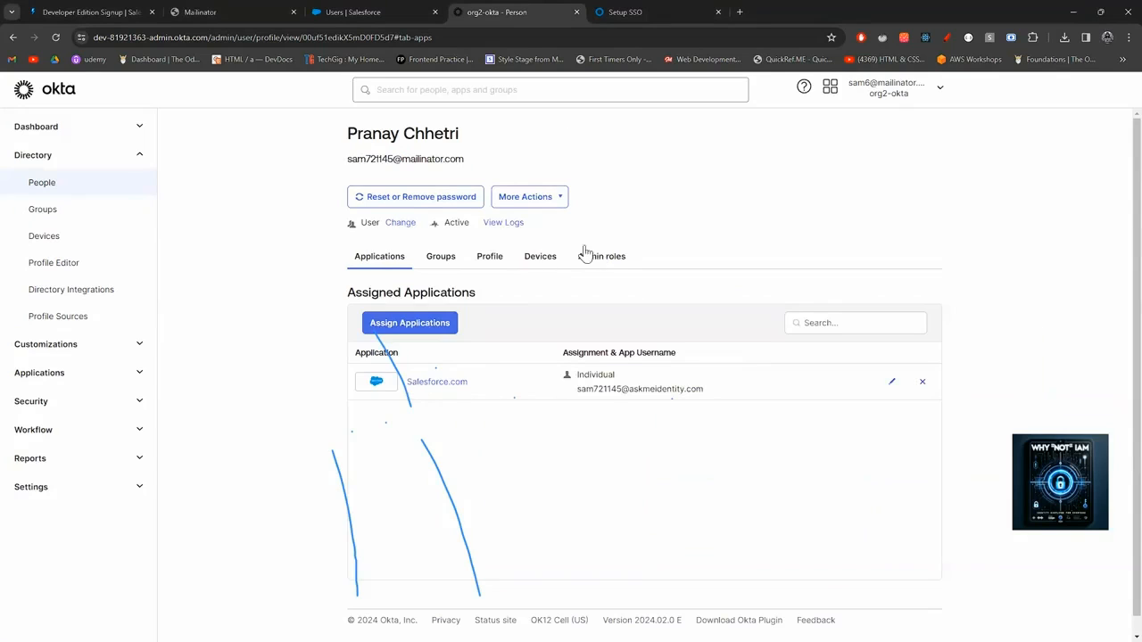
{"action": "left_click", "coordinate": [494, 258]}
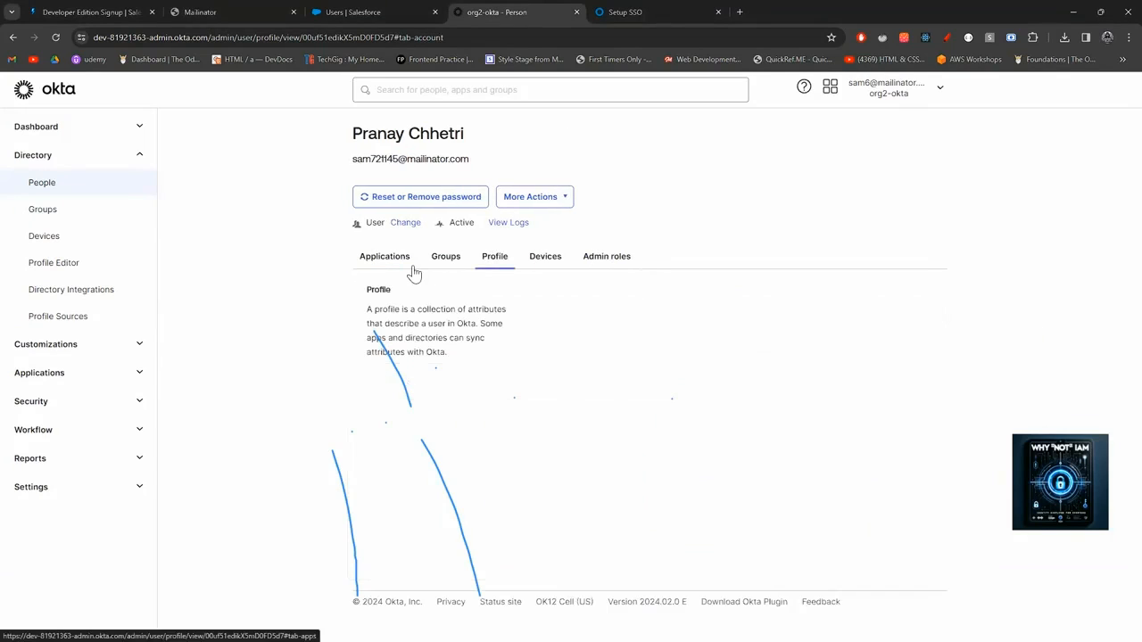
{"action": "left_click", "coordinate": [83, 196]}
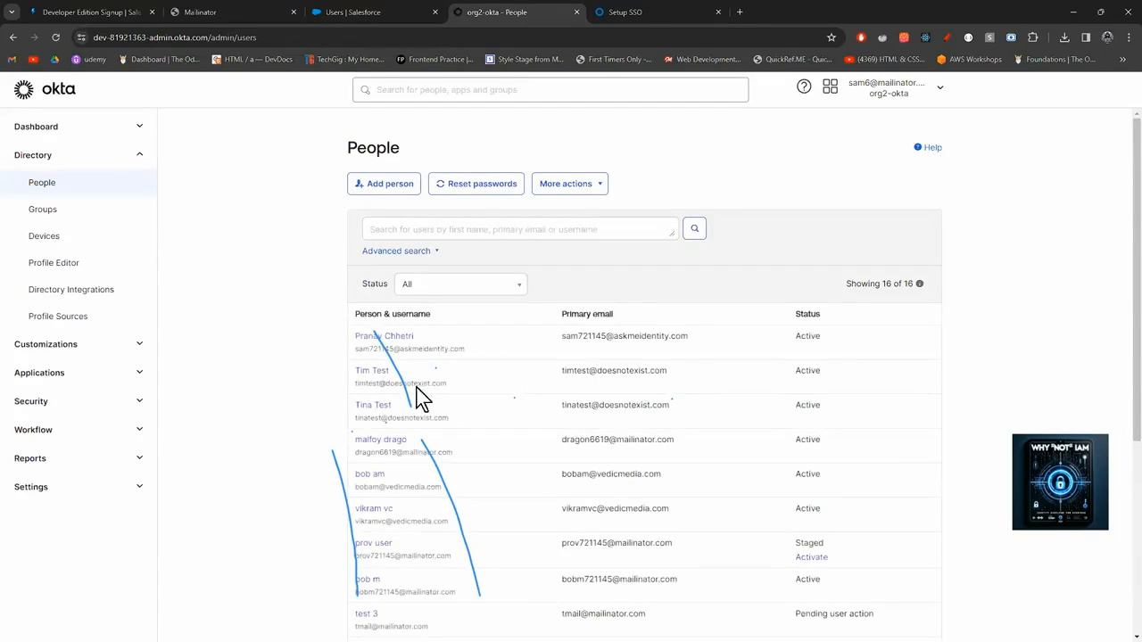
{"action": "left_click_drag", "start_coordinate": [464, 348], "coordinate": [355, 359]}
{"action": "key", "text": "ctrl+c"}
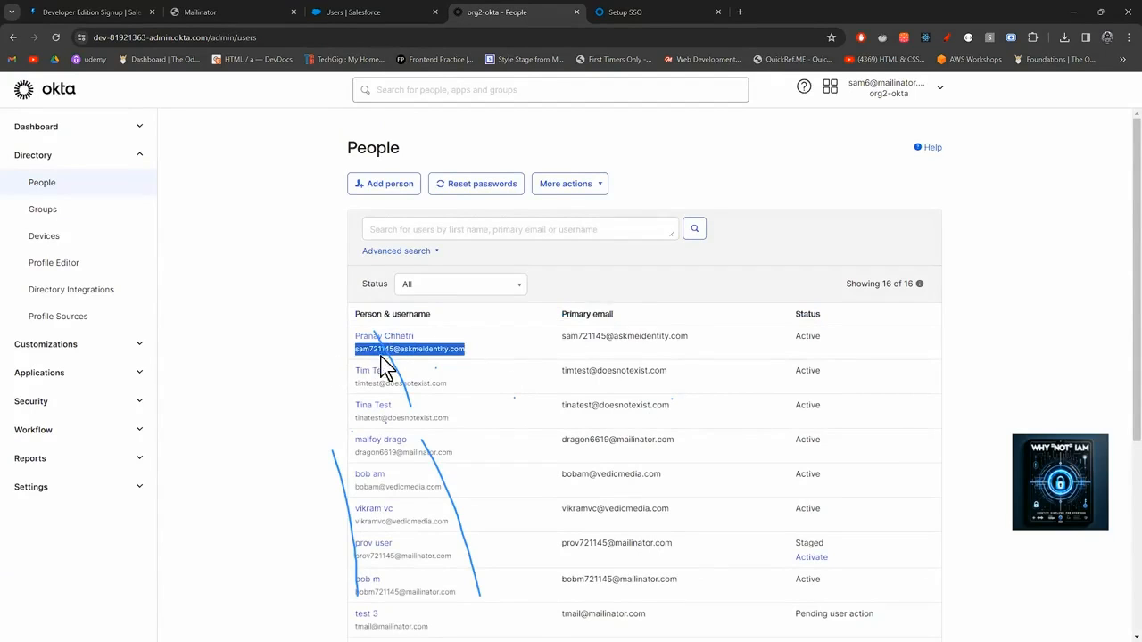
In the private sign-in window, select the wrong username entered earlier.
{"action": "mouse_move", "coordinate": [585, 628]}
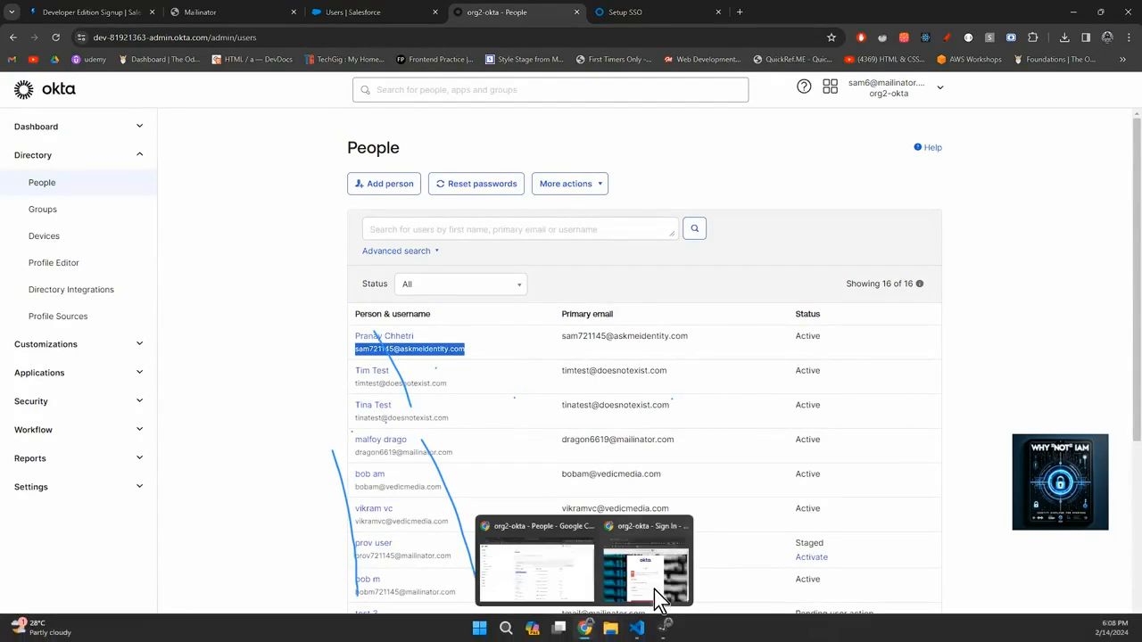
{"action": "left_click", "coordinate": [665, 591]}
{"action": "left_click_drag", "start_coordinate": [626, 462], "coordinate": [581, 472]}
Paste the copied Okta username into the sign-in form, sign in, and reposition the private window.
{"action": "key", "text": "ctrl+v"}
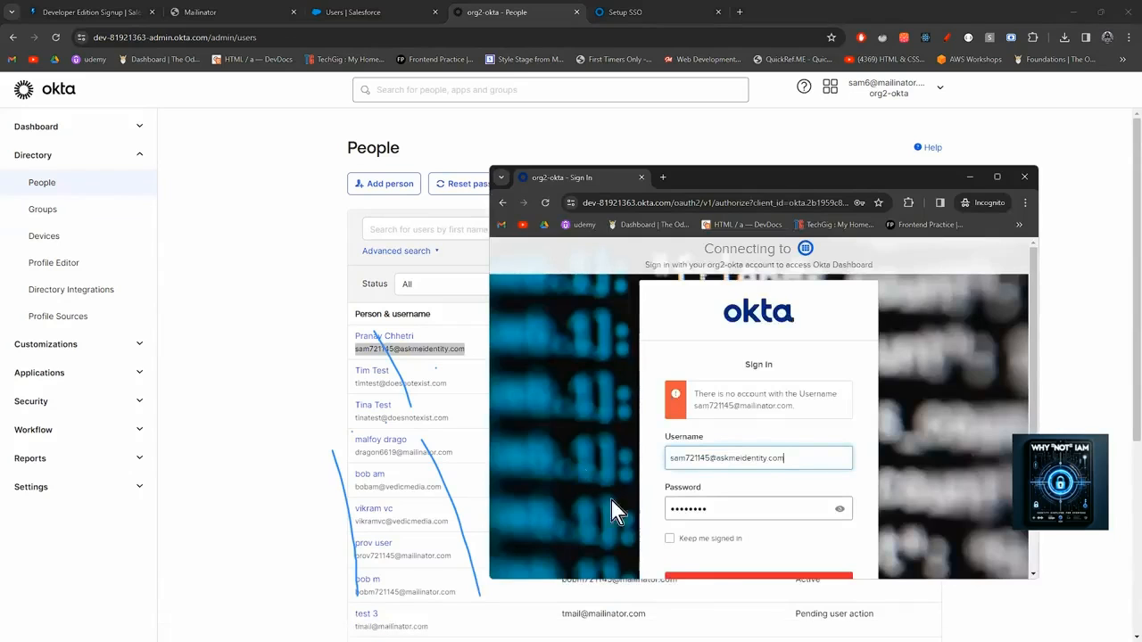
{"action": "left_click", "coordinate": [714, 578]}
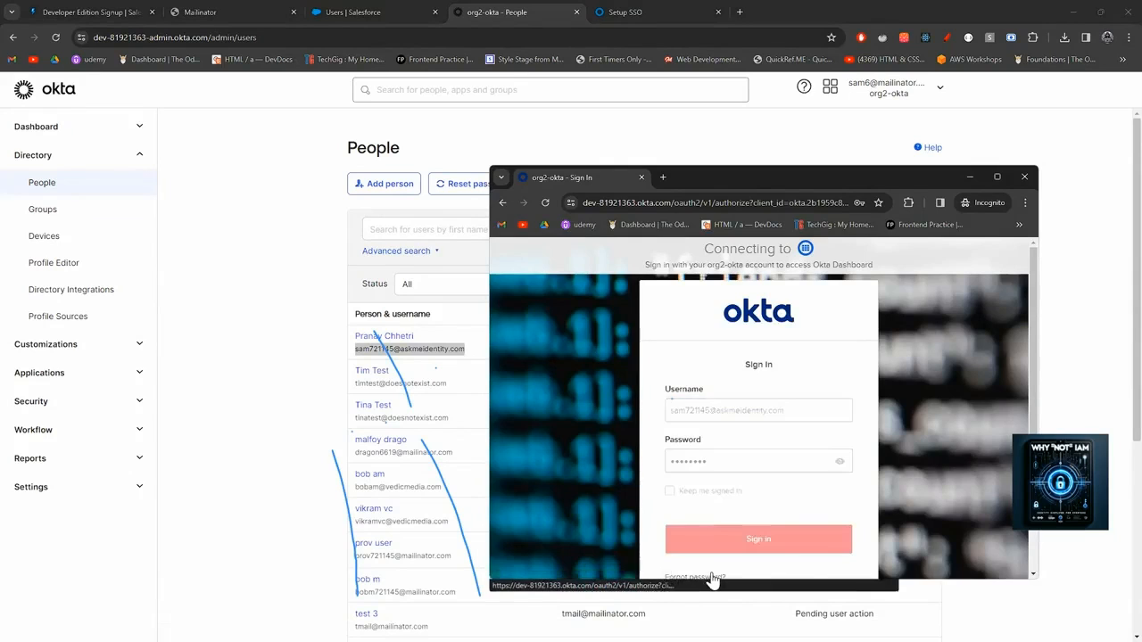
{"action": "left_click_drag", "start_coordinate": [785, 174], "coordinate": [713, 134]}
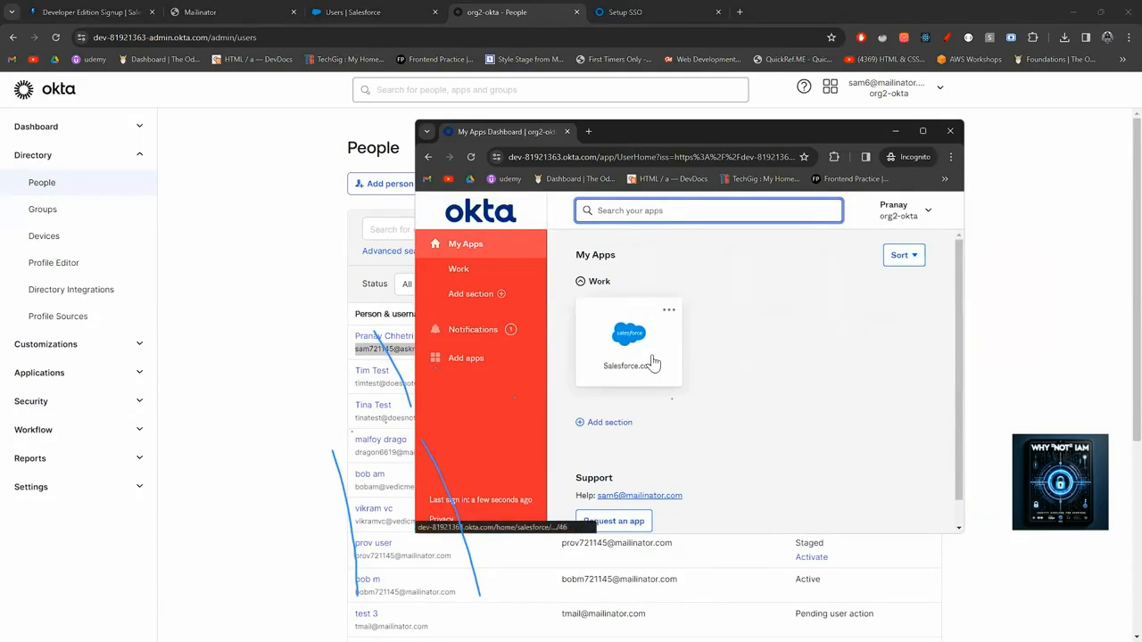
Start SAML-tracer, launch the Salesforce.com tile to reproduce the SSO error, then return to the user record.
{"action": "left_click", "coordinate": [834, 159]}
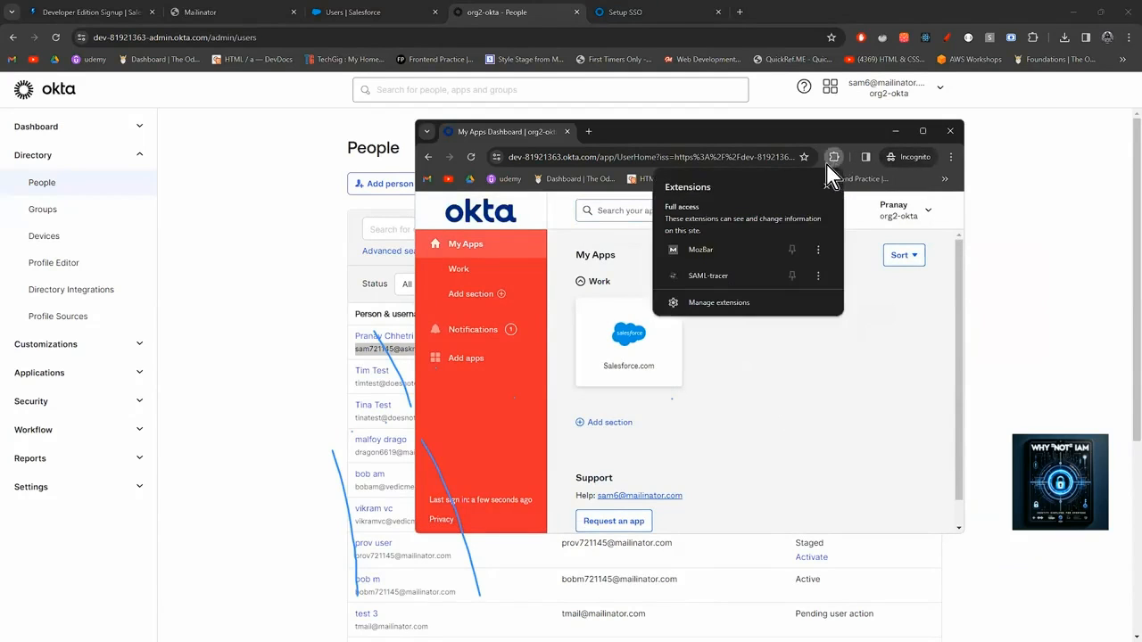
{"action": "left_click", "coordinate": [725, 276]}
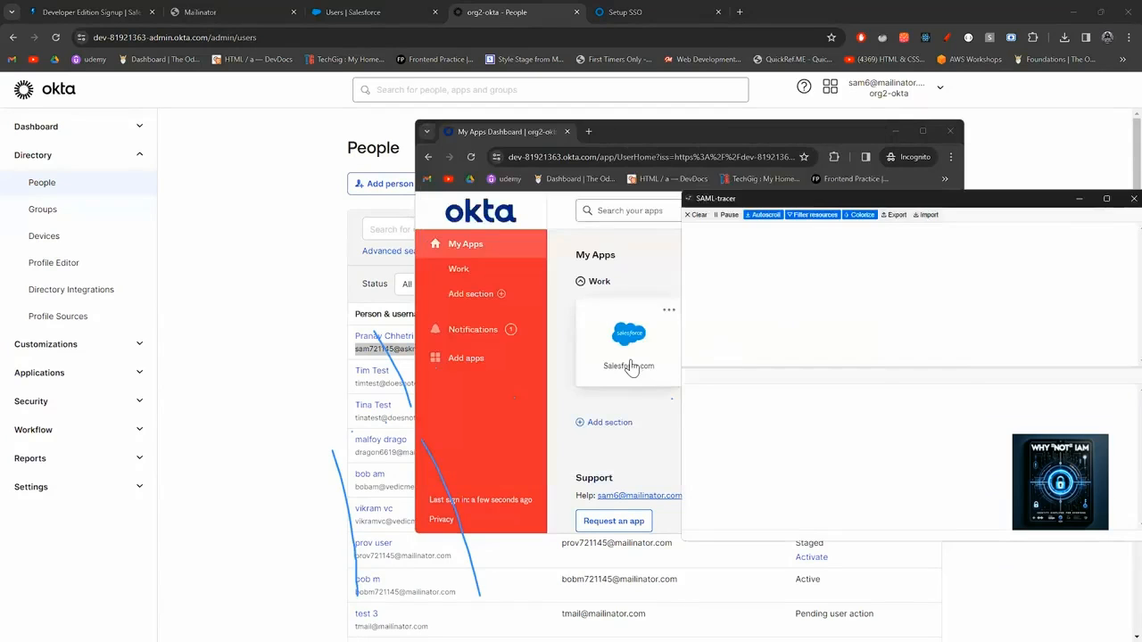
{"action": "left_click", "coordinate": [632, 362]}
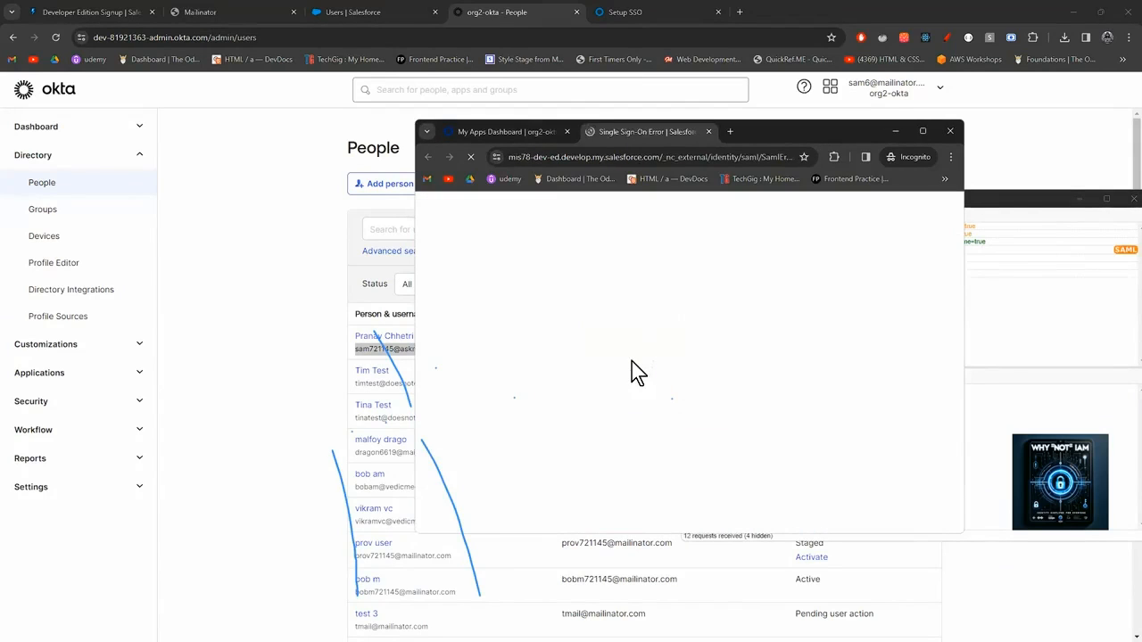
{"action": "left_click_drag", "start_coordinate": [778, 129], "coordinate": [610, 131]}
{"action": "left_click", "coordinate": [875, 204]}
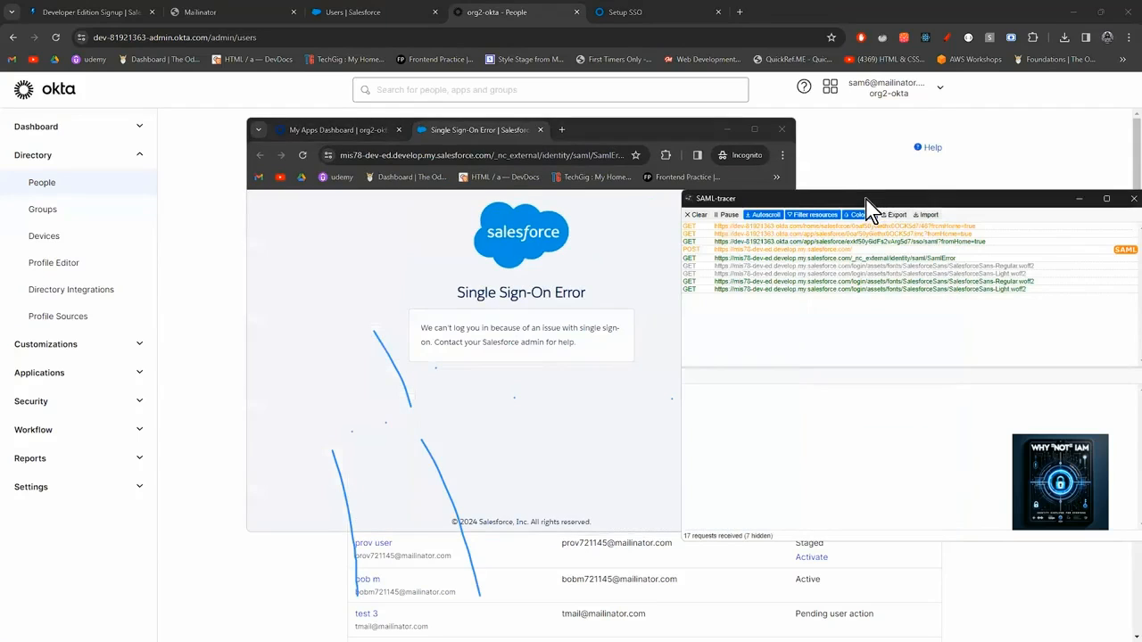
{"action": "double_click", "coordinate": [832, 187]}
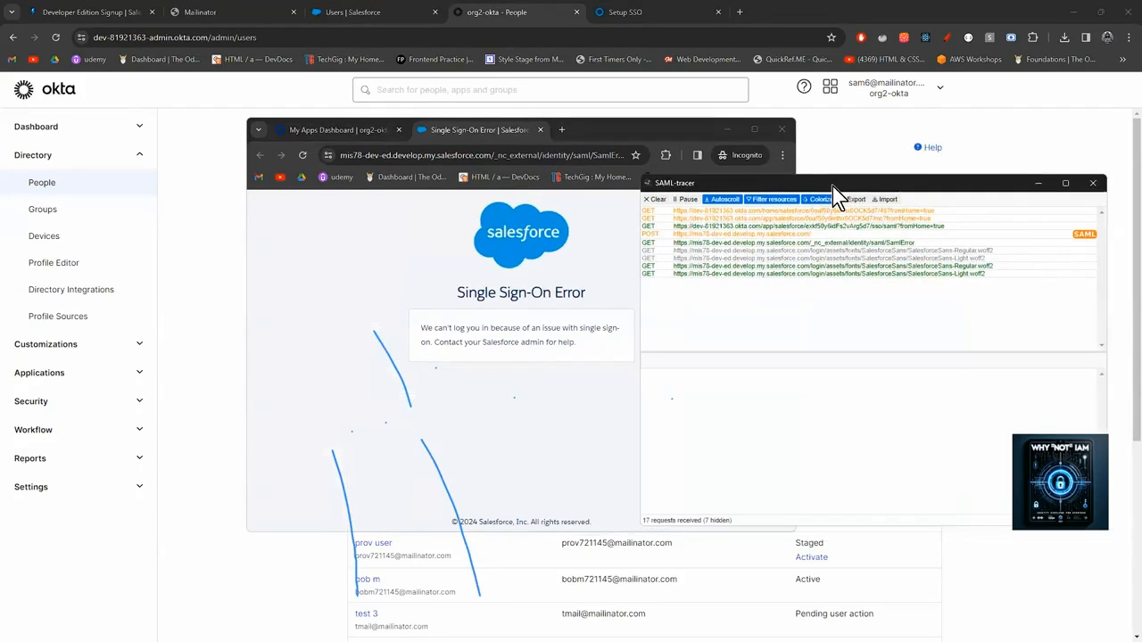
{"action": "left_click", "coordinate": [387, 17]}
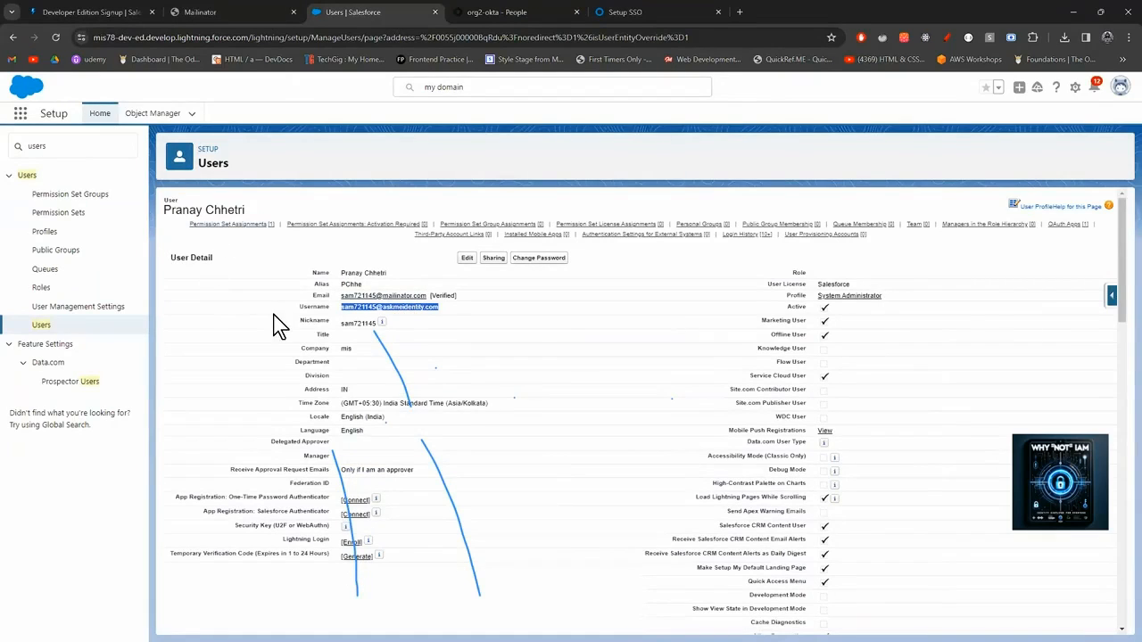
Search Setup for 'single', open Single Sign-On Settings and review the validator's last login failure.
{"action": "left_click", "coordinate": [38, 327]}
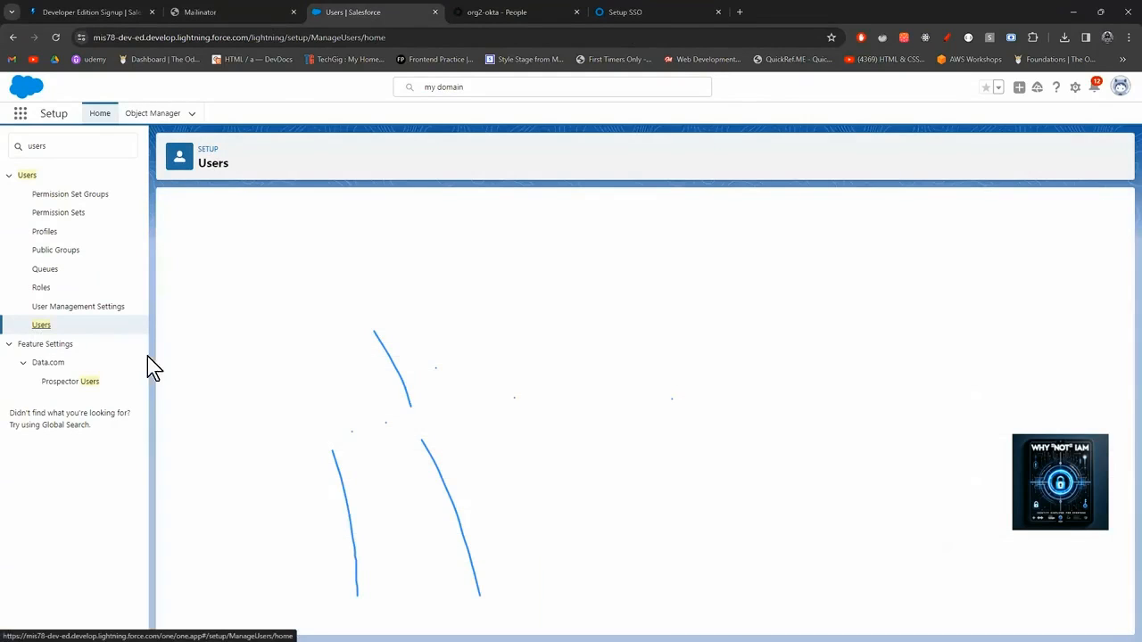
{"action": "left_click_drag", "start_coordinate": [47, 147], "coordinate": [14, 147]}
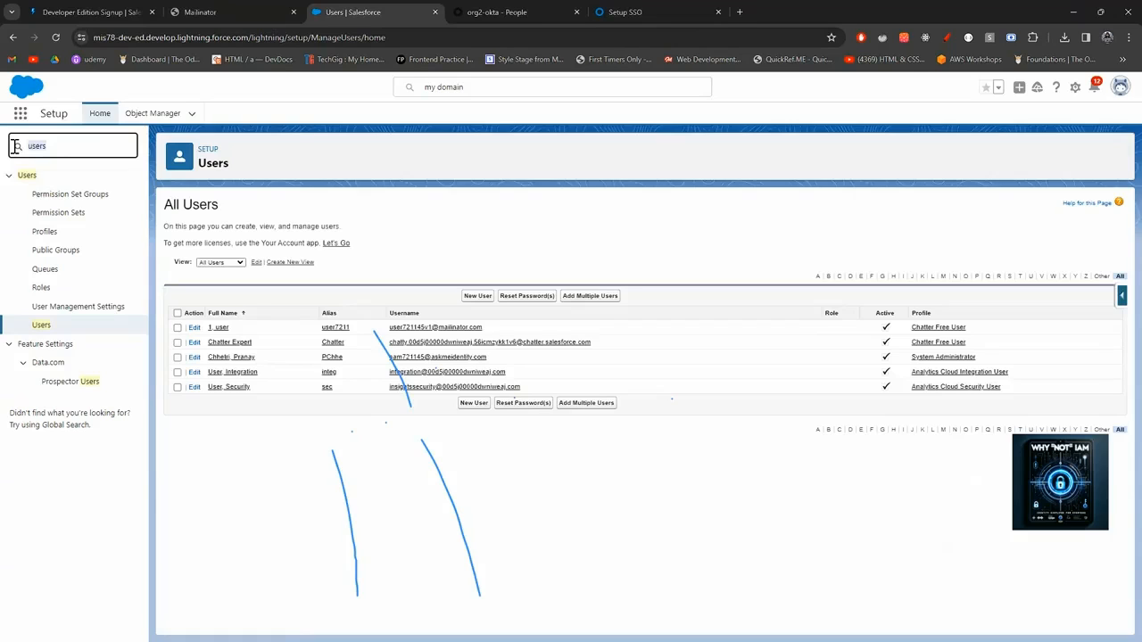
{"action": "type", "text": "si"}
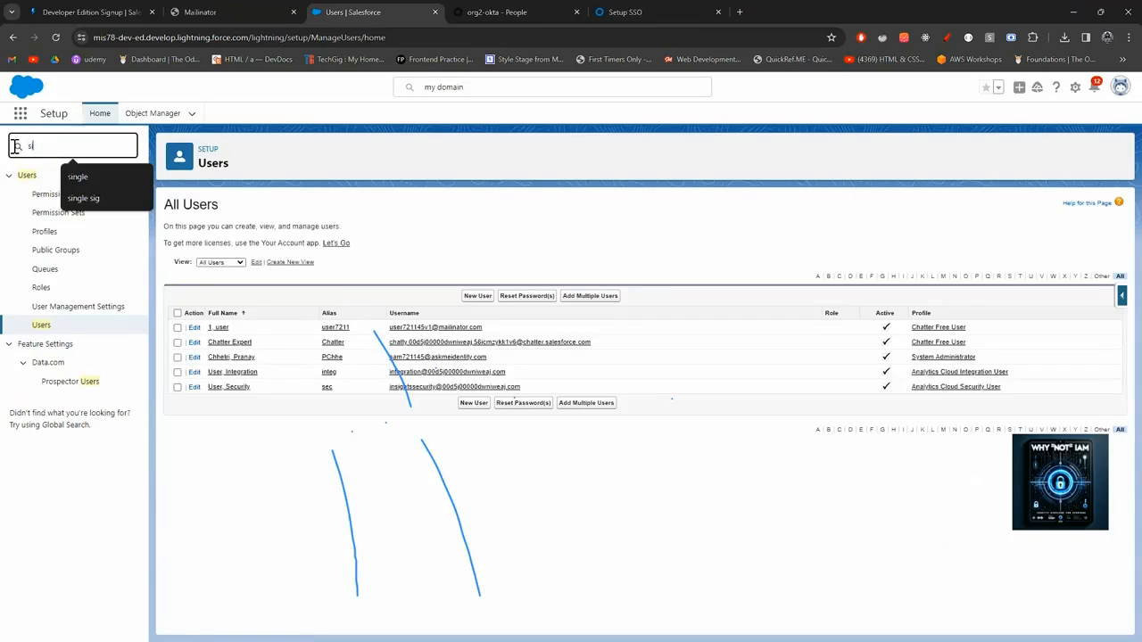
{"action": "type", "text": "ngle"}
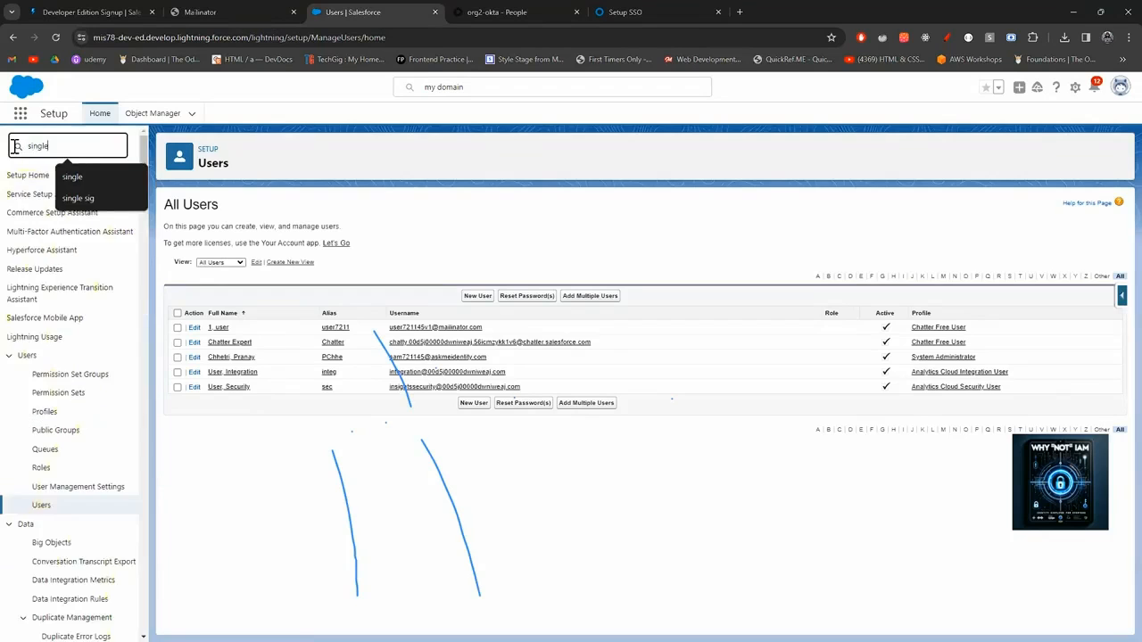
{"action": "left_click", "coordinate": [40, 196]}
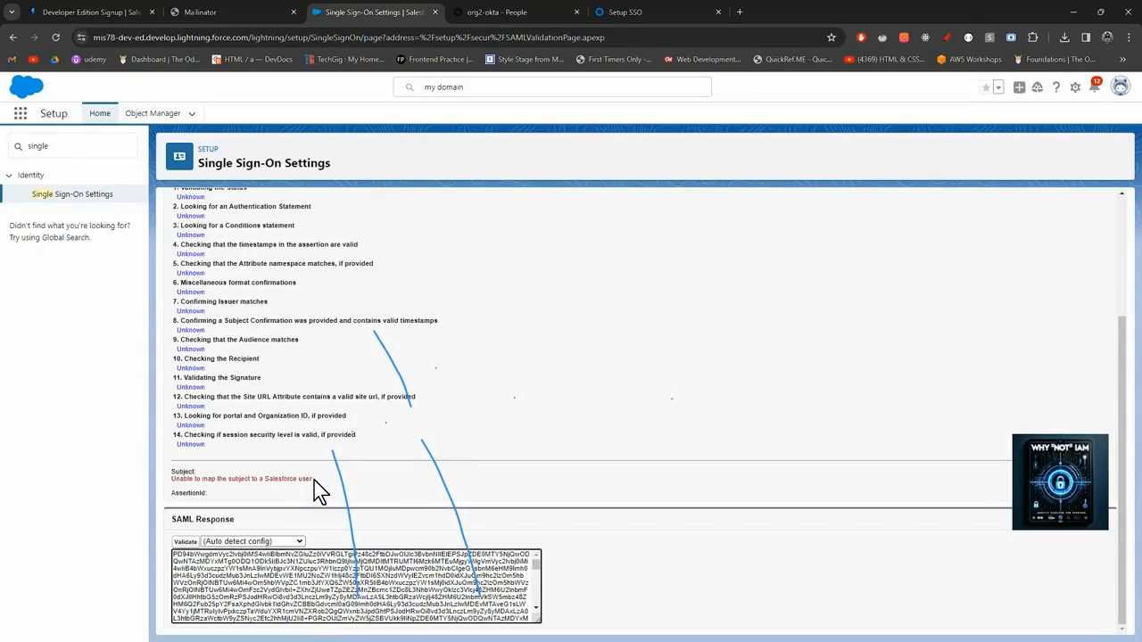
{"action": "scroll", "coordinate": [314, 482], "scroll_direction": "up", "scroll_amount": 1}
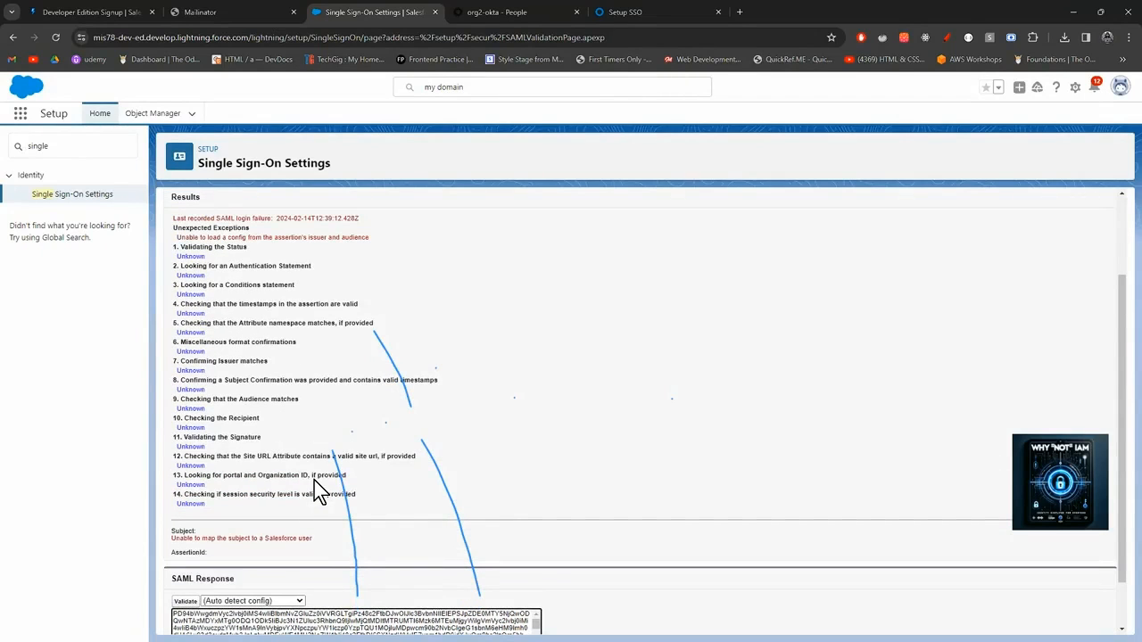
{"action": "scroll", "coordinate": [314, 482], "scroll_direction": "down", "scroll_amount": 1}
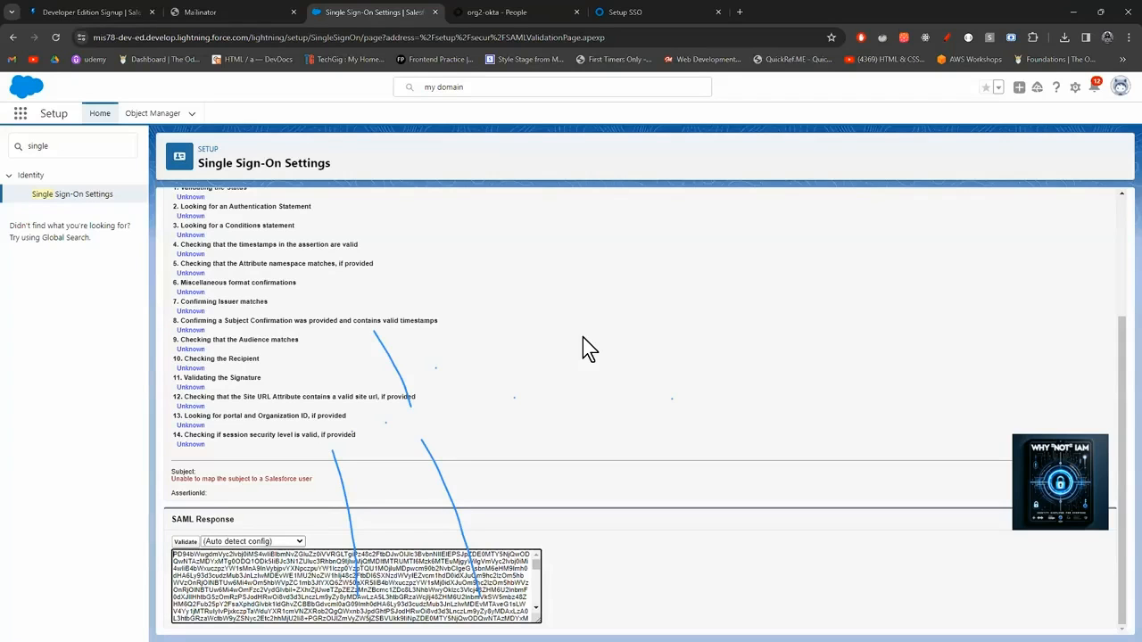
{"action": "scroll", "coordinate": [589, 349], "scroll_direction": "up", "scroll_amount": 1}
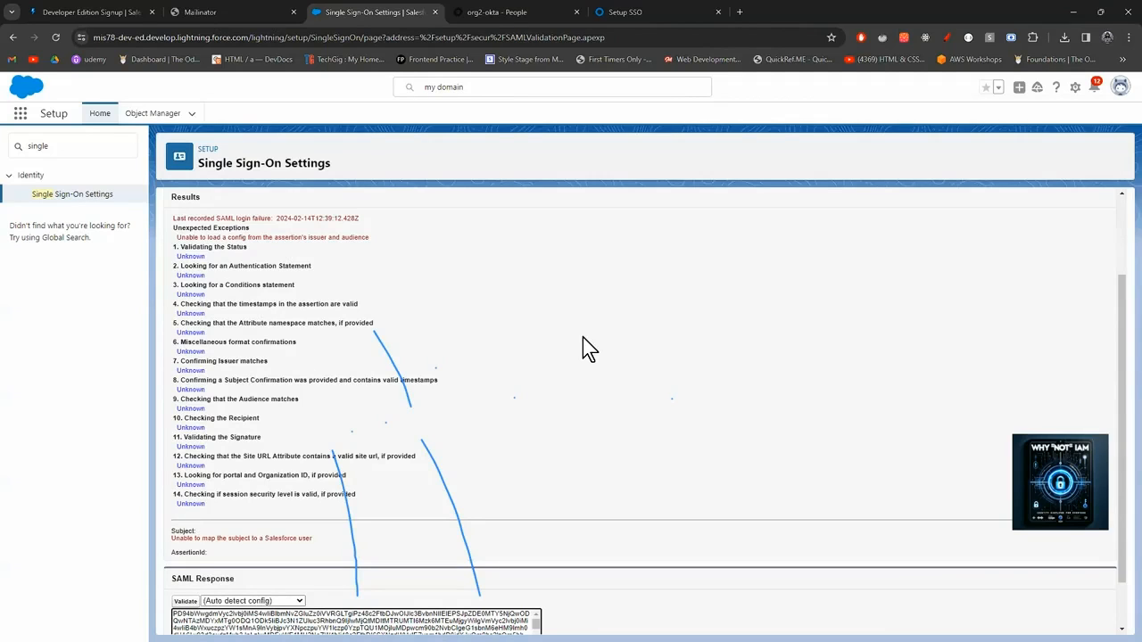
{"action": "scroll", "coordinate": [584, 348], "scroll_direction": "down", "scroll_amount": 1}
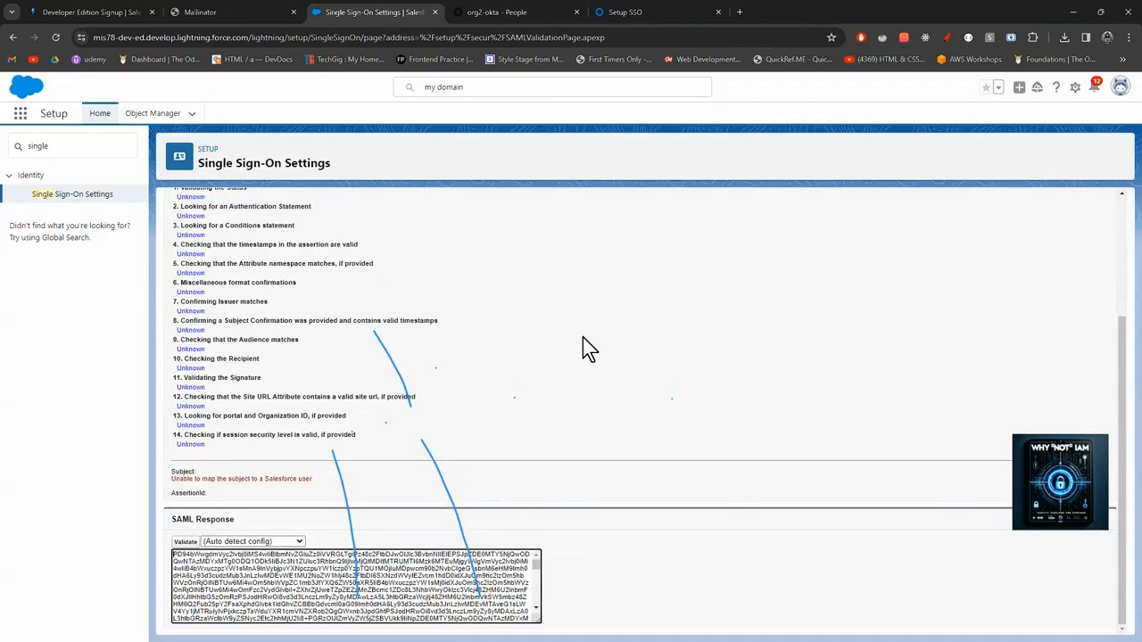
Validate the failed SAML response against configuration exkf50y6idFs2vArg5d7 and review the results.
{"action": "left_click", "coordinate": [299, 540]}
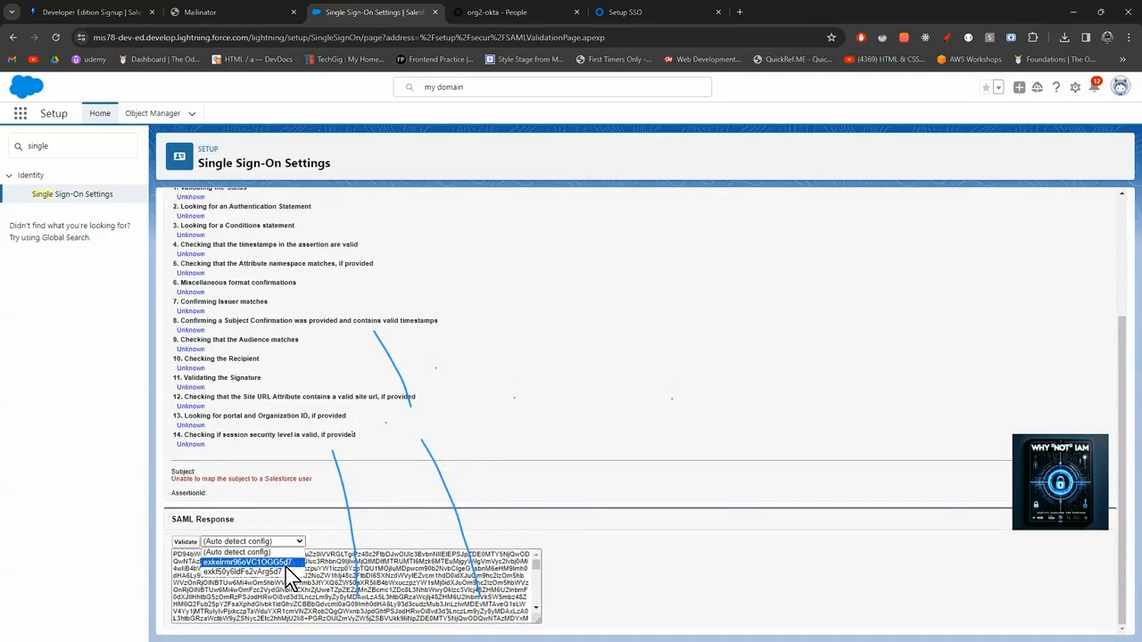
{"action": "left_click", "coordinate": [285, 571]}
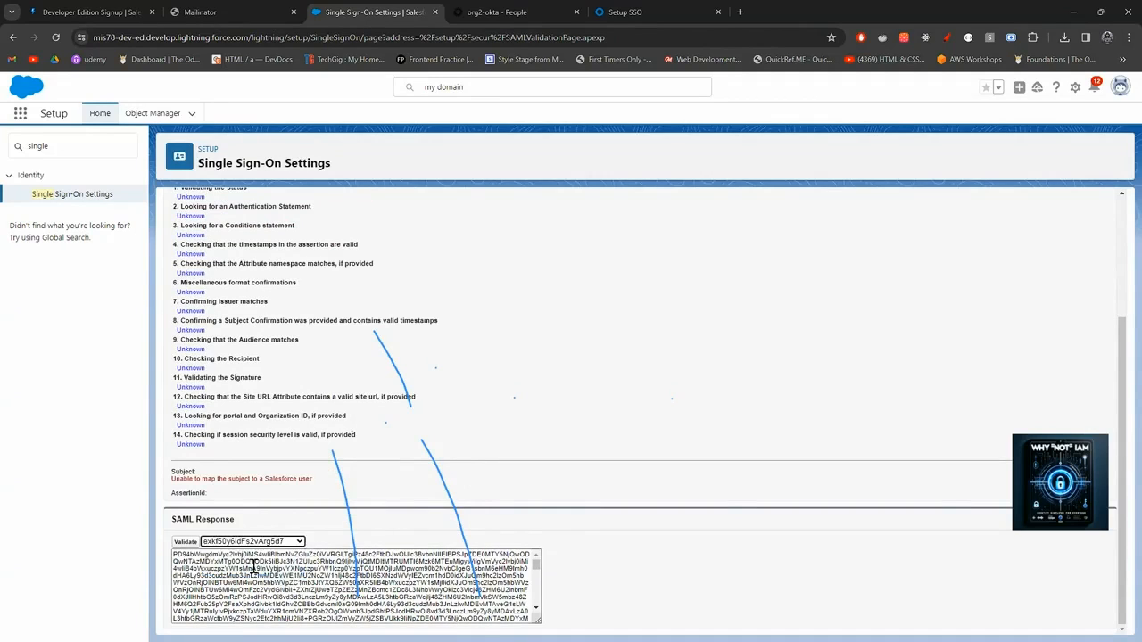
{"action": "left_click", "coordinate": [190, 546]}
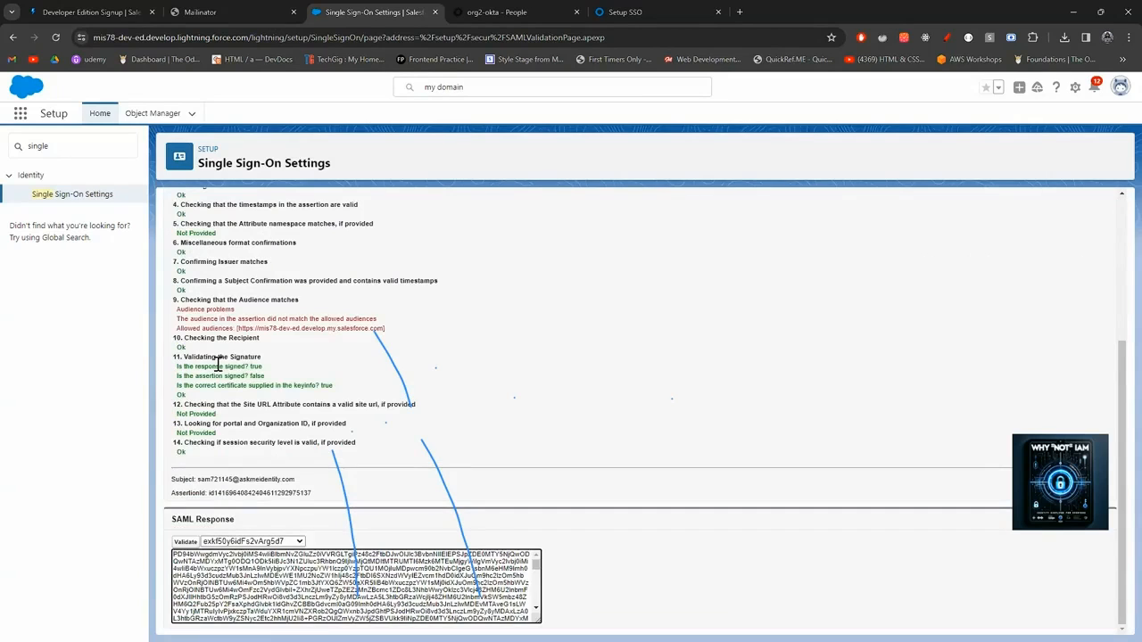
{"action": "scroll", "coordinate": [217, 363], "scroll_direction": "up", "scroll_amount": 3}
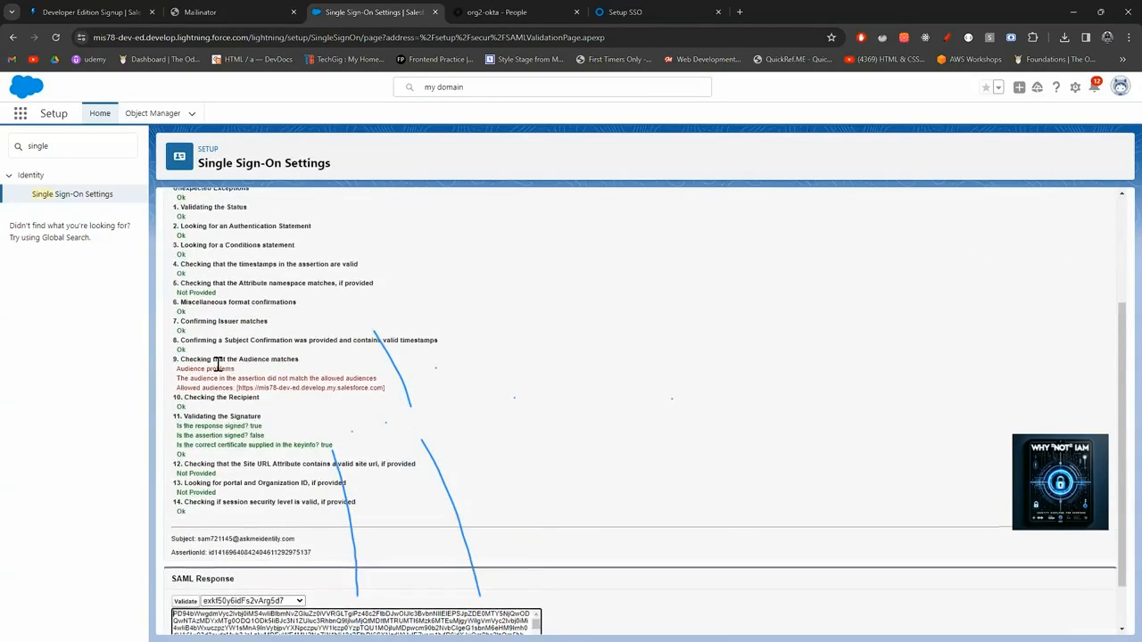
{"action": "scroll", "coordinate": [217, 364], "scroll_direction": "down", "scroll_amount": 3}
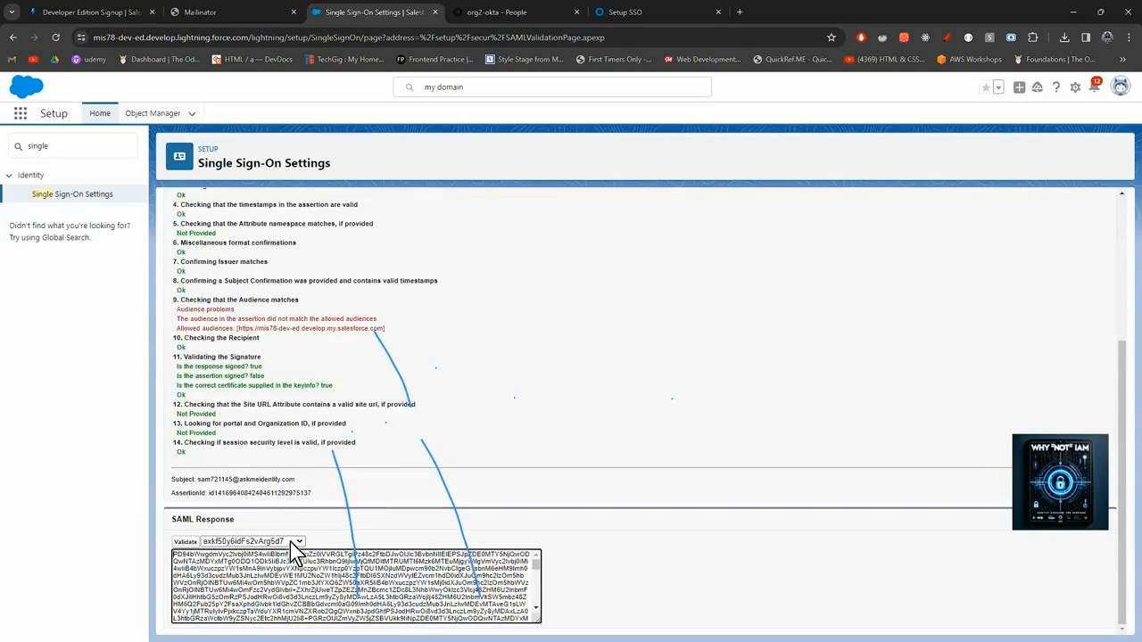
Validate the same response against configuration exkelrmr96oVC1OGG5d7 instead.
{"action": "left_click", "coordinate": [290, 544]}
{"action": "left_click", "coordinate": [264, 565]}
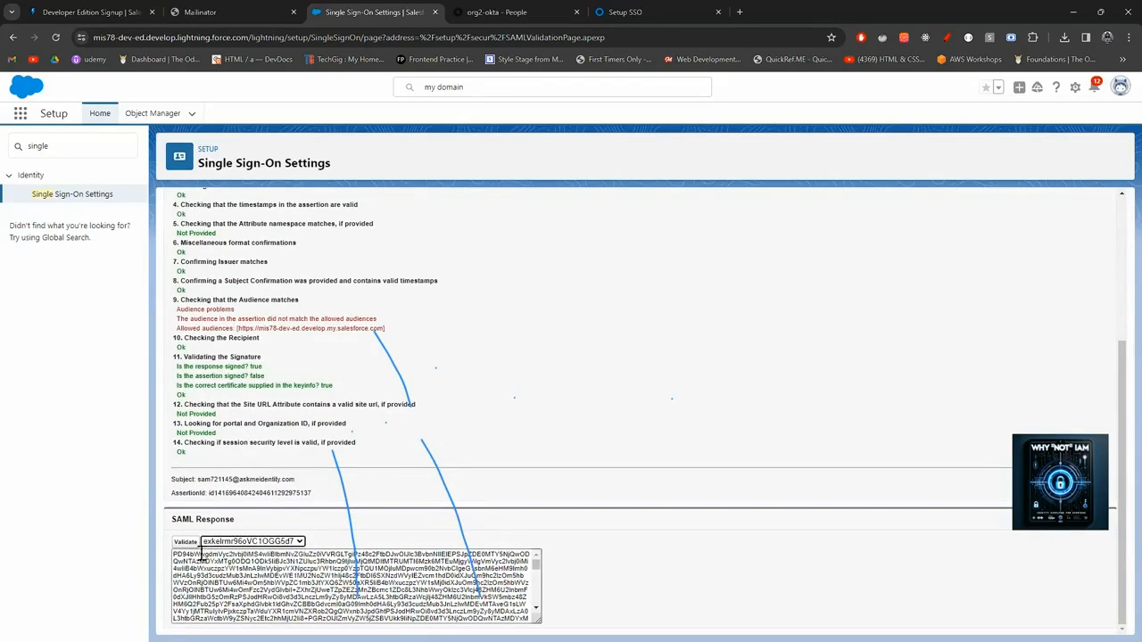
{"action": "left_click", "coordinate": [181, 544]}
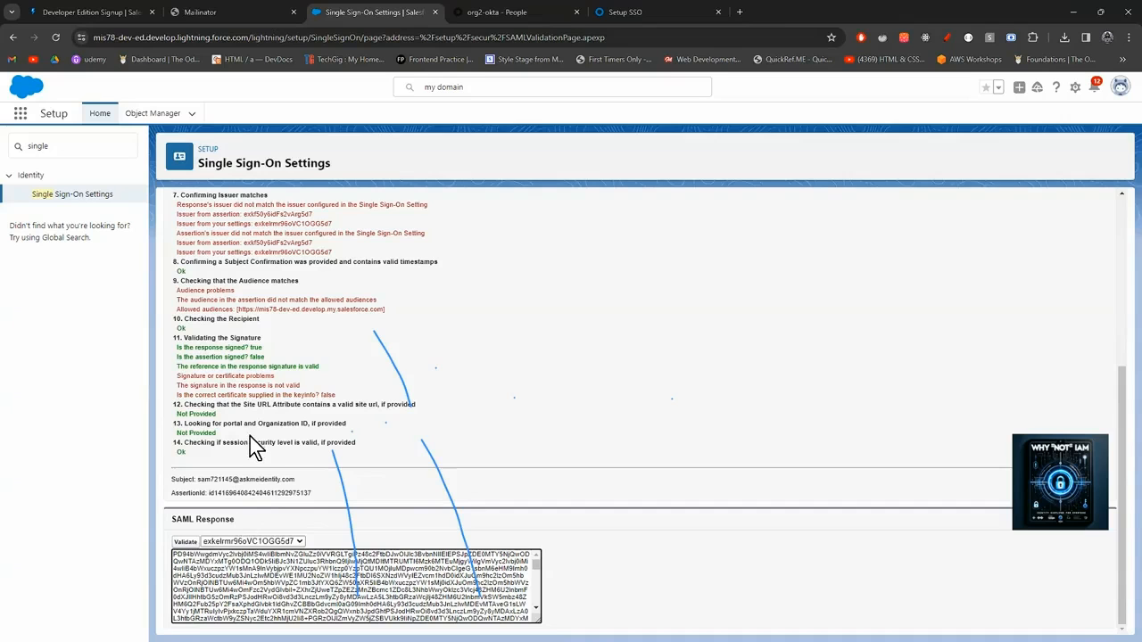
{"action": "scroll", "coordinate": [250, 437], "scroll_direction": "up", "scroll_amount": 4}
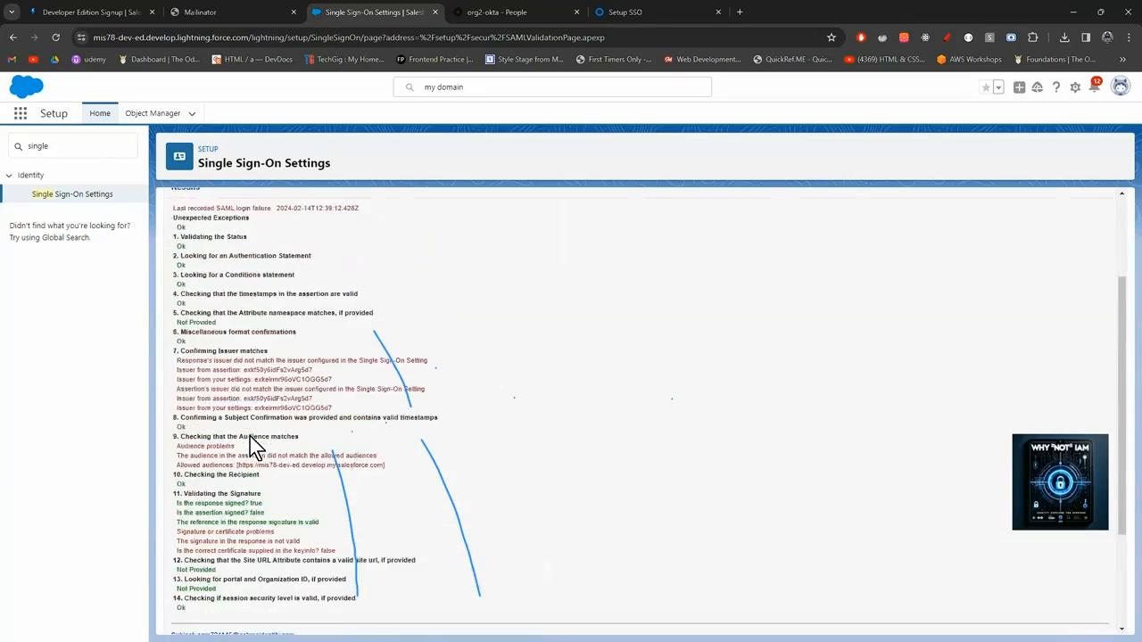
{"action": "scroll", "coordinate": [250, 438], "scroll_direction": "down", "scroll_amount": 5}
{"action": "left_click", "coordinate": [277, 595]}
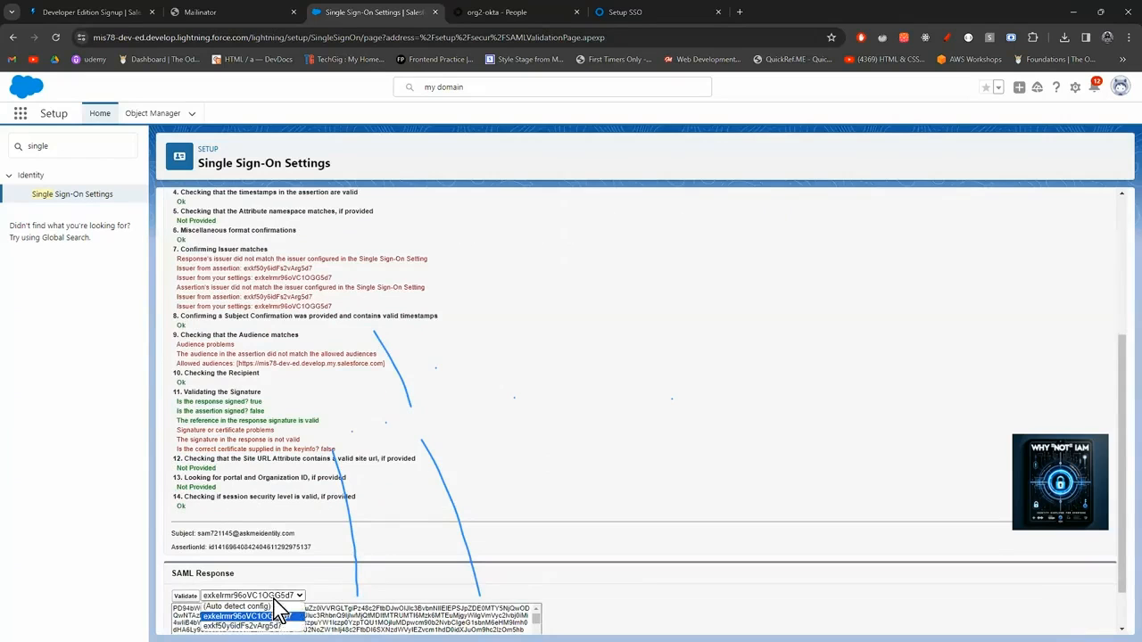
{"action": "left_click", "coordinate": [250, 625]}
{"action": "scroll", "coordinate": [276, 612], "scroll_direction": "down", "scroll_amount": 2}
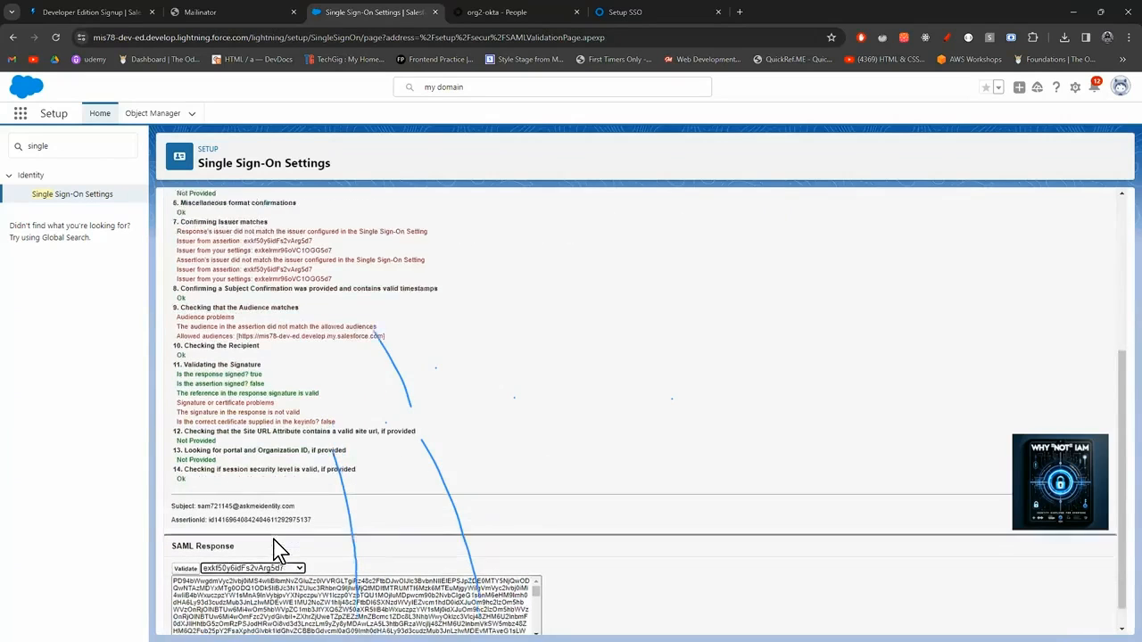
{"action": "left_click", "coordinate": [271, 544]}
{"action": "left_click", "coordinate": [263, 544]}
{"action": "left_click", "coordinate": [191, 543]}
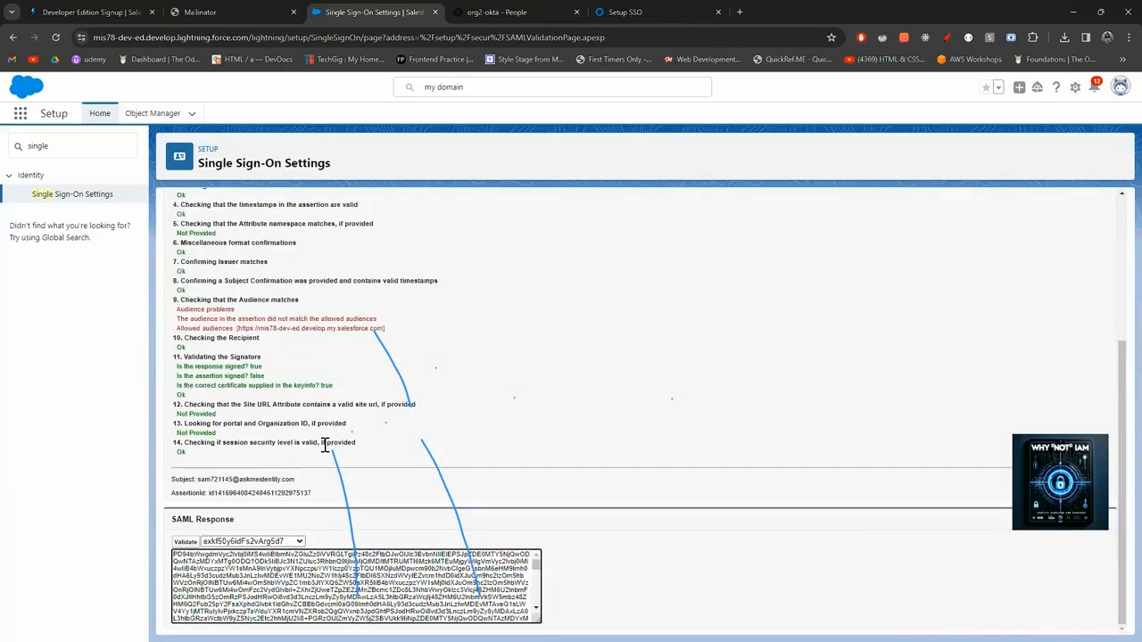
{"action": "scroll", "coordinate": [325, 446], "scroll_direction": "up", "scroll_amount": 3}
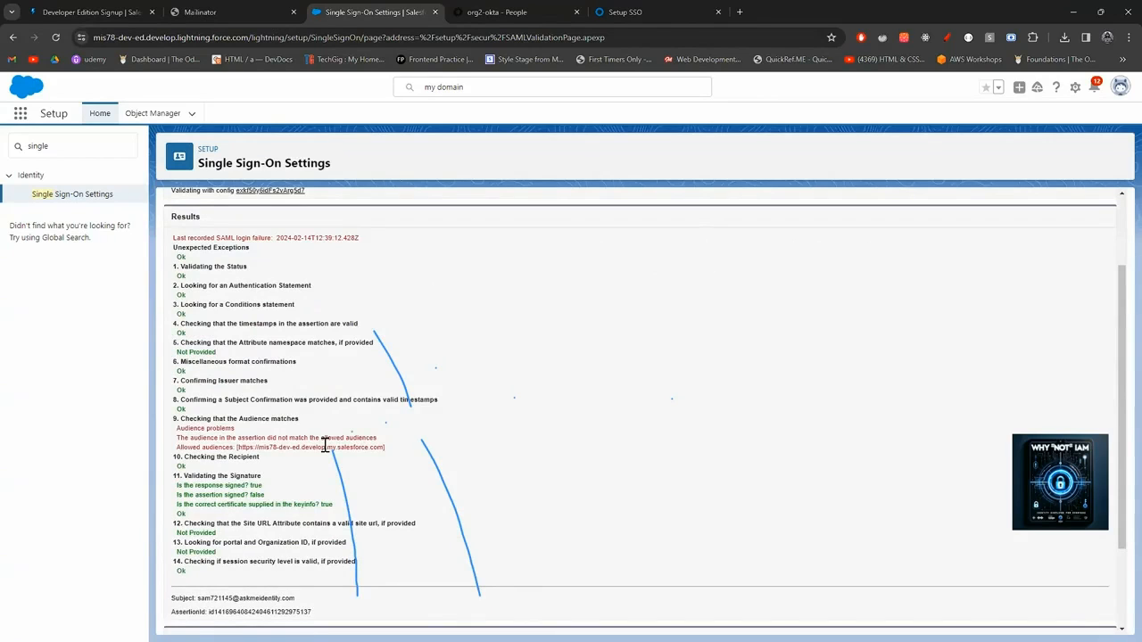
{"action": "scroll", "coordinate": [325, 446], "scroll_direction": "down", "scroll_amount": 3}
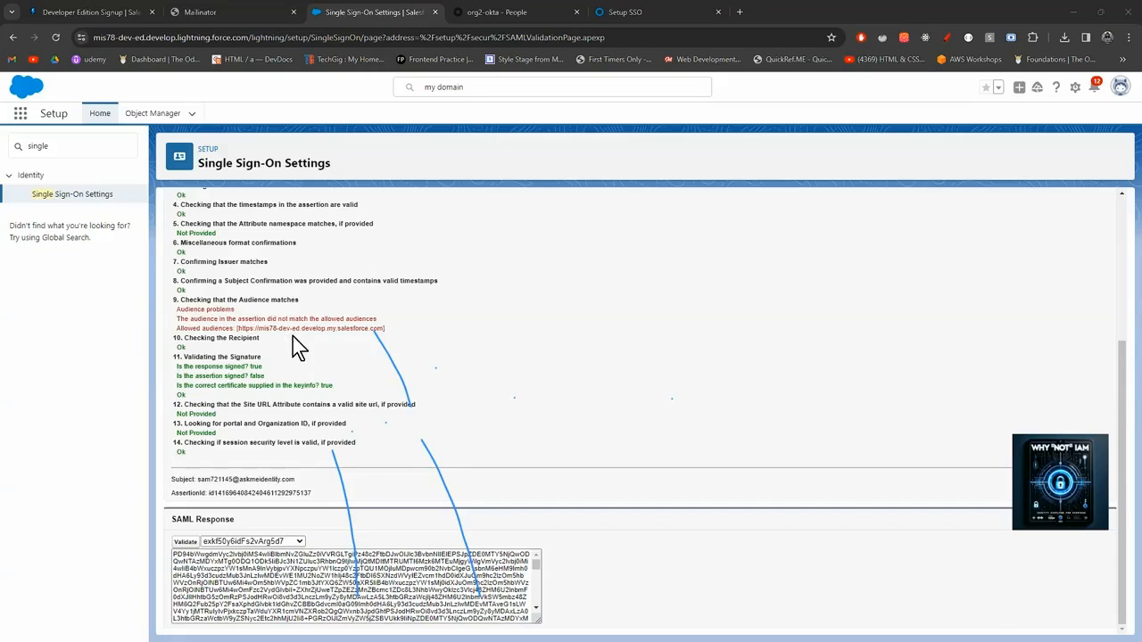
{"action": "left_click", "coordinate": [73, 196]}
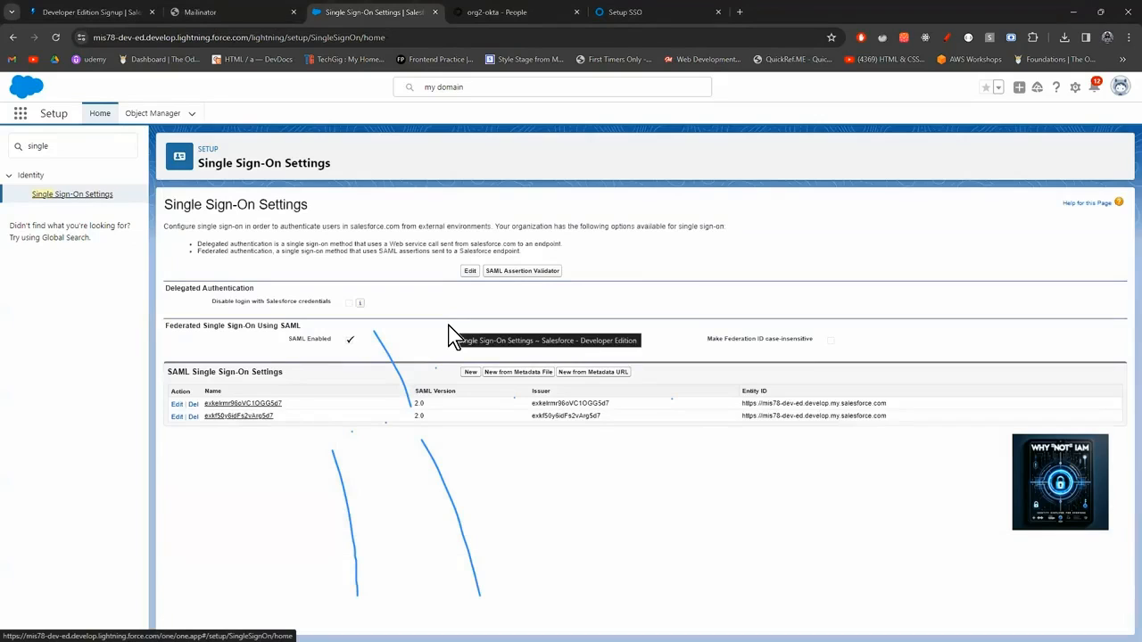
Review the exkf50y6idFs2vArg5d7 SAML configuration's detail page, including its Username identity type.
{"action": "left_click", "coordinate": [265, 419]}
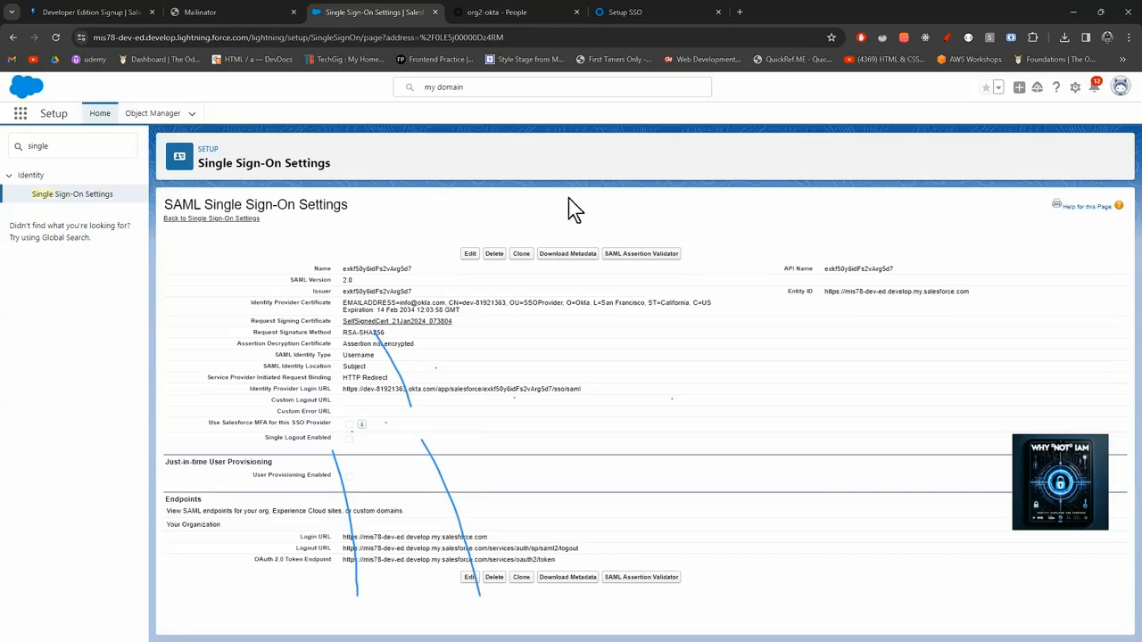
{"action": "left_click", "coordinate": [73, 151]}
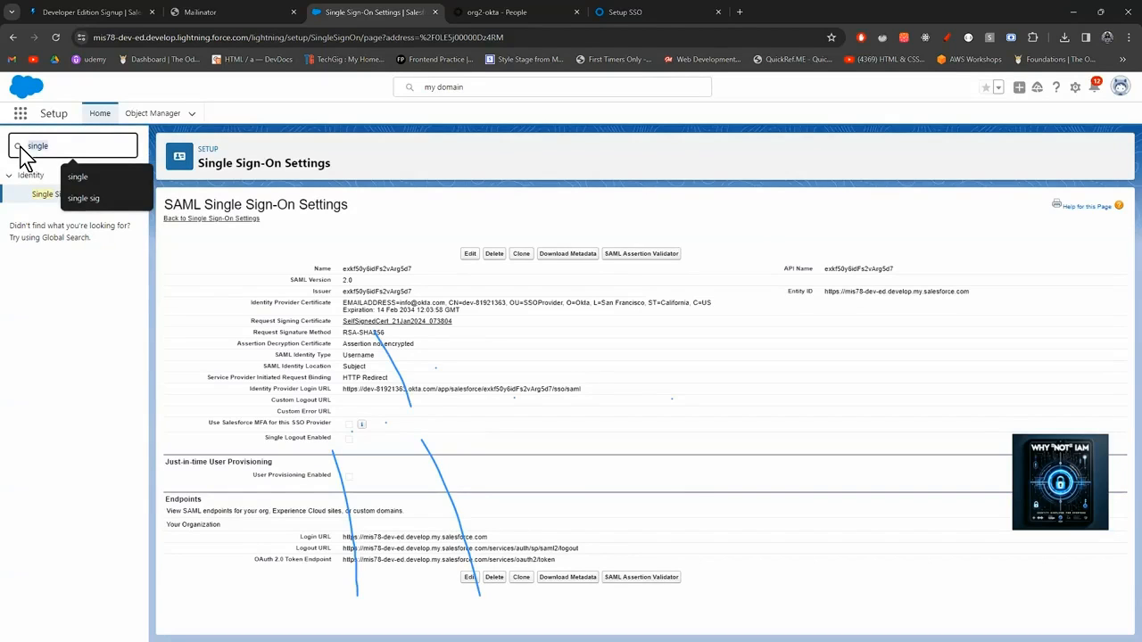
Search Setup for 'my domain' and select the mis78-dev-ed.develop domain name on the My Domain page.
{"action": "left_click_drag", "start_coordinate": [59, 147], "coordinate": [13, 146]}
{"action": "type", "text": "my"}
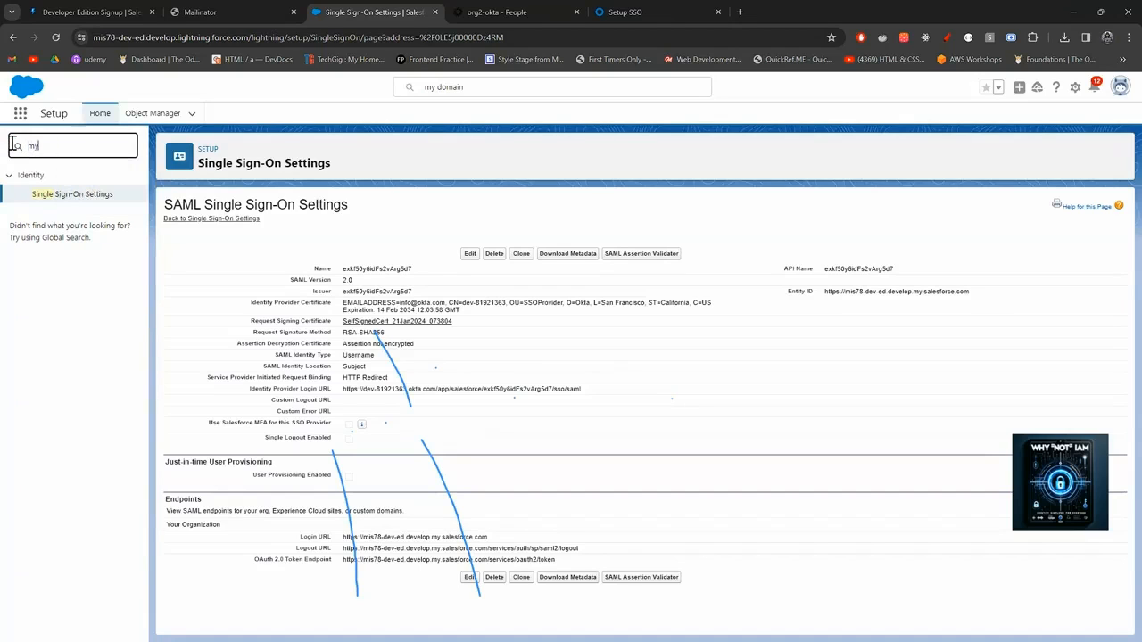
{"action": "type", "text": " domain"}
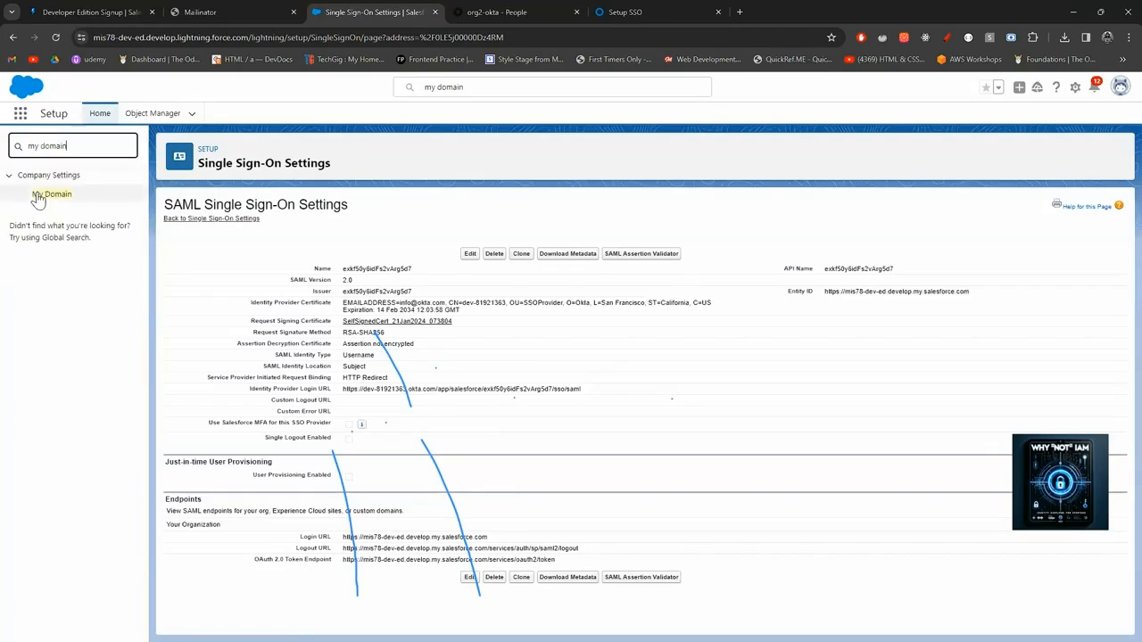
{"action": "left_click", "coordinate": [40, 201]}
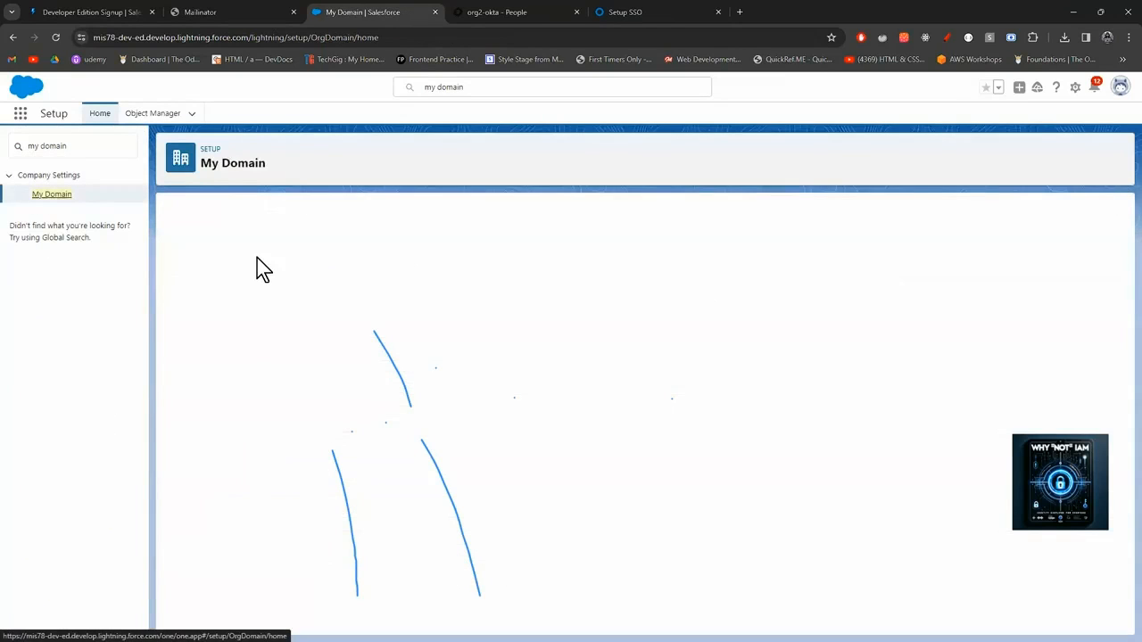
{"action": "left_click_drag", "start_coordinate": [418, 295], "coordinate": [350, 304]}
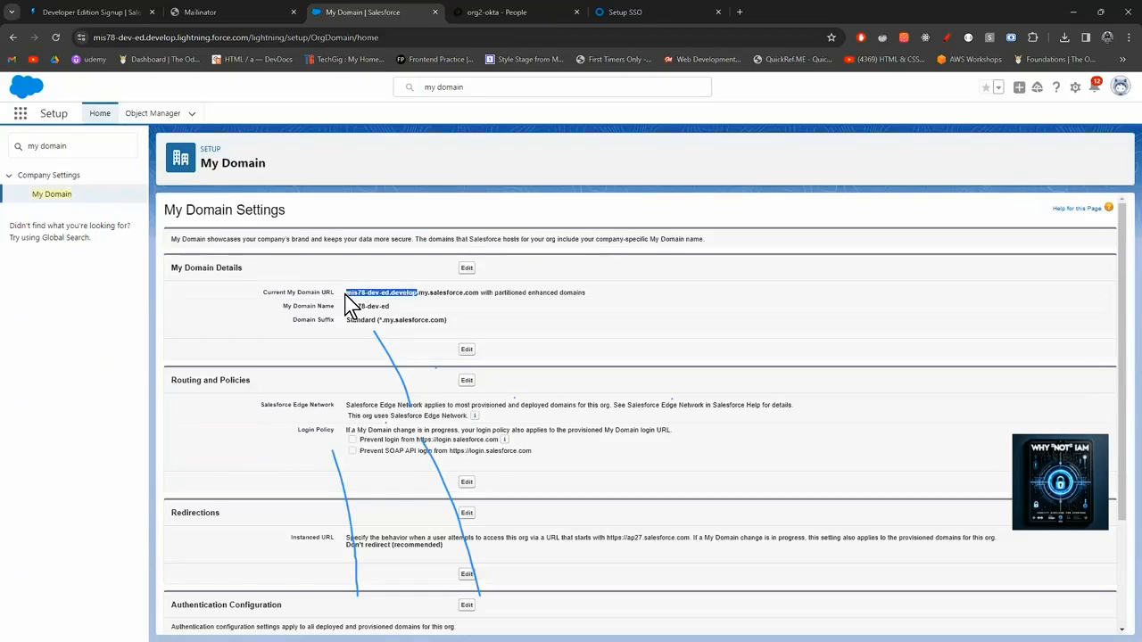
Go to the Okta Admin Console's Applications list.
{"action": "left_click", "coordinate": [510, 12]}
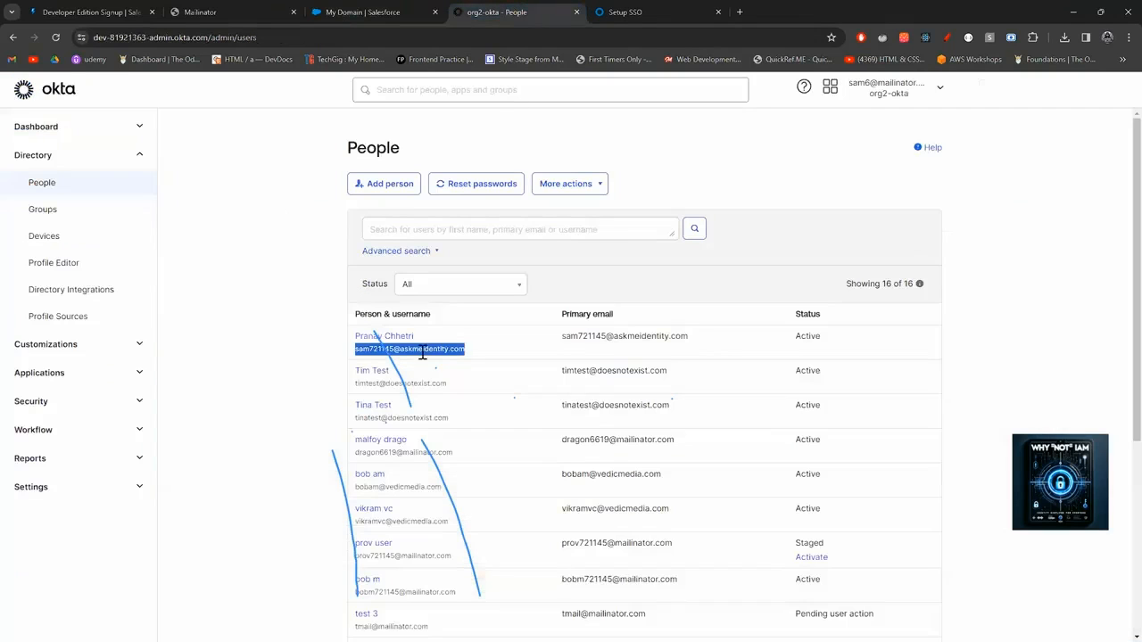
{"action": "left_click", "coordinate": [98, 369]}
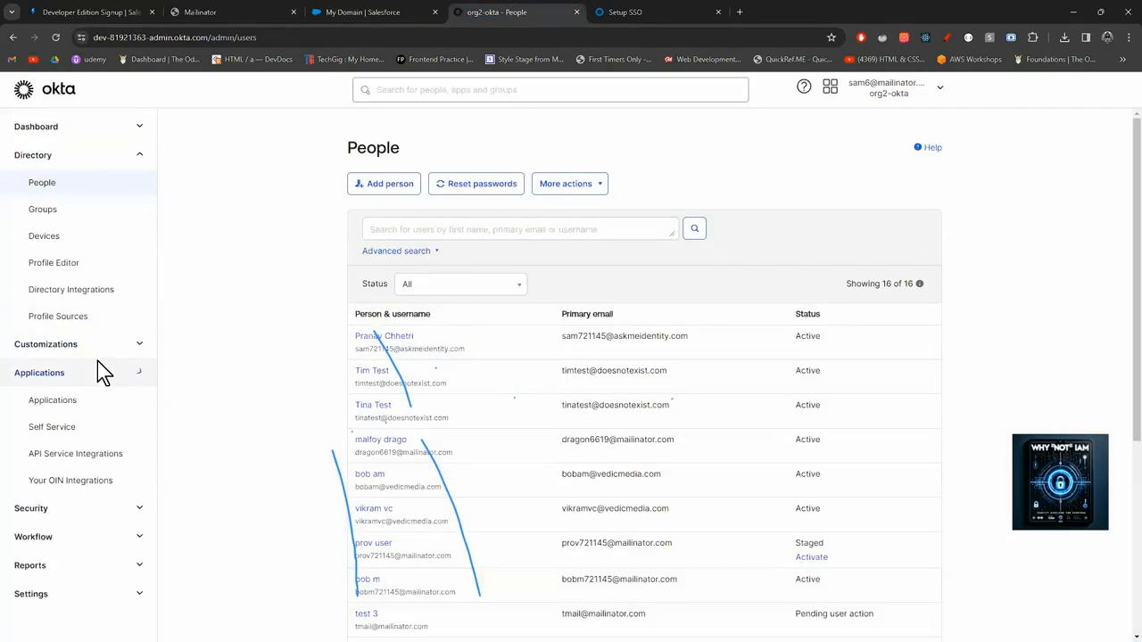
{"action": "left_click", "coordinate": [85, 406]}
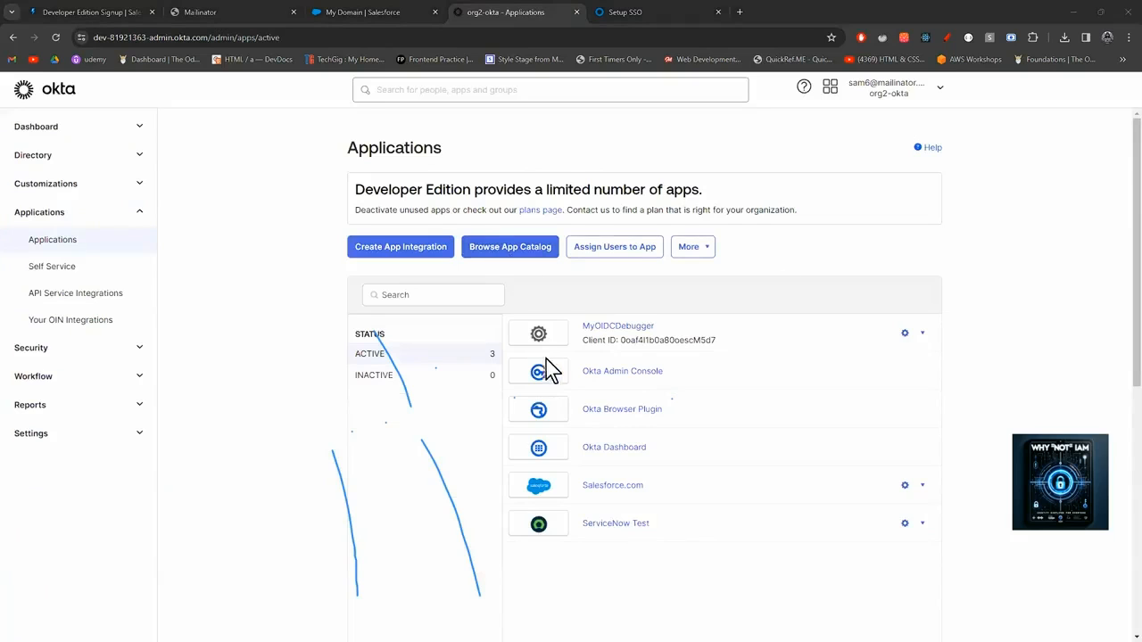
Change the Salesforce.com app's Custom Domain to mis78-dev-ed.develop in App Settings and save.
{"action": "left_click", "coordinate": [603, 491]}
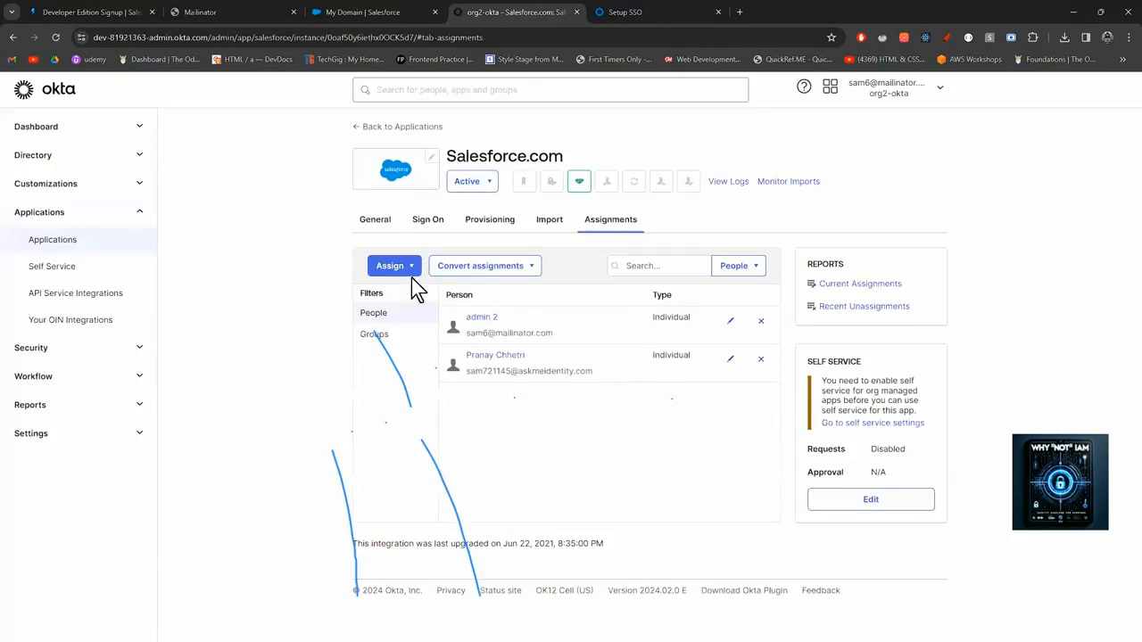
{"action": "left_click", "coordinate": [378, 219]}
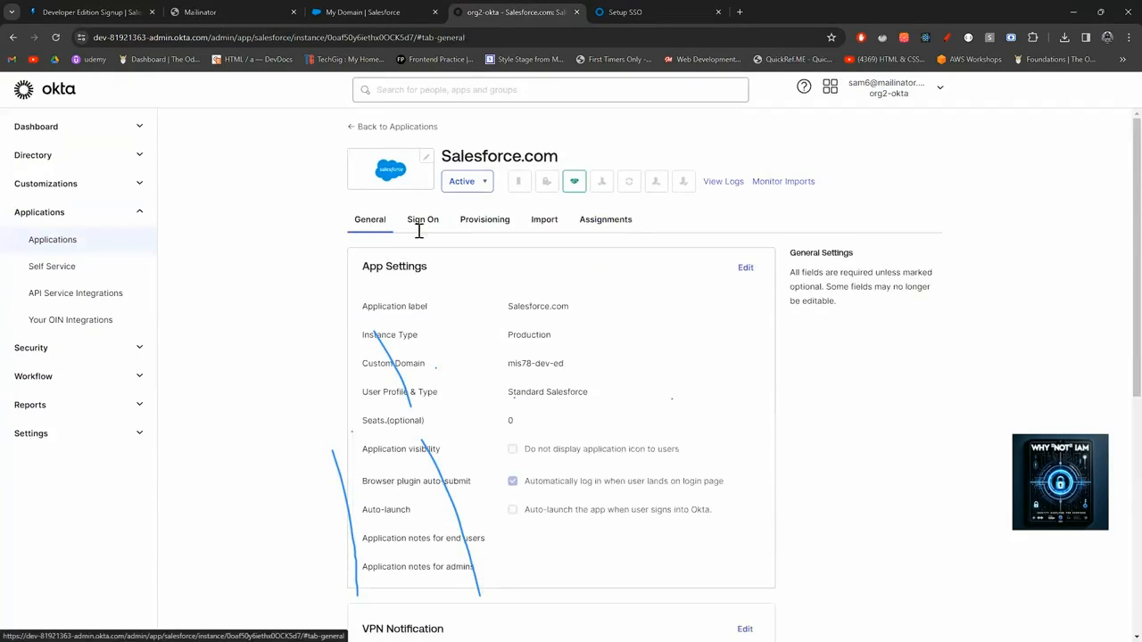
{"action": "left_click", "coordinate": [745, 268]}
{"action": "left_click_drag", "start_coordinate": [589, 434], "coordinate": [473, 453]}
{"action": "key", "text": "Down"}
{"action": "key", "text": "Return"}
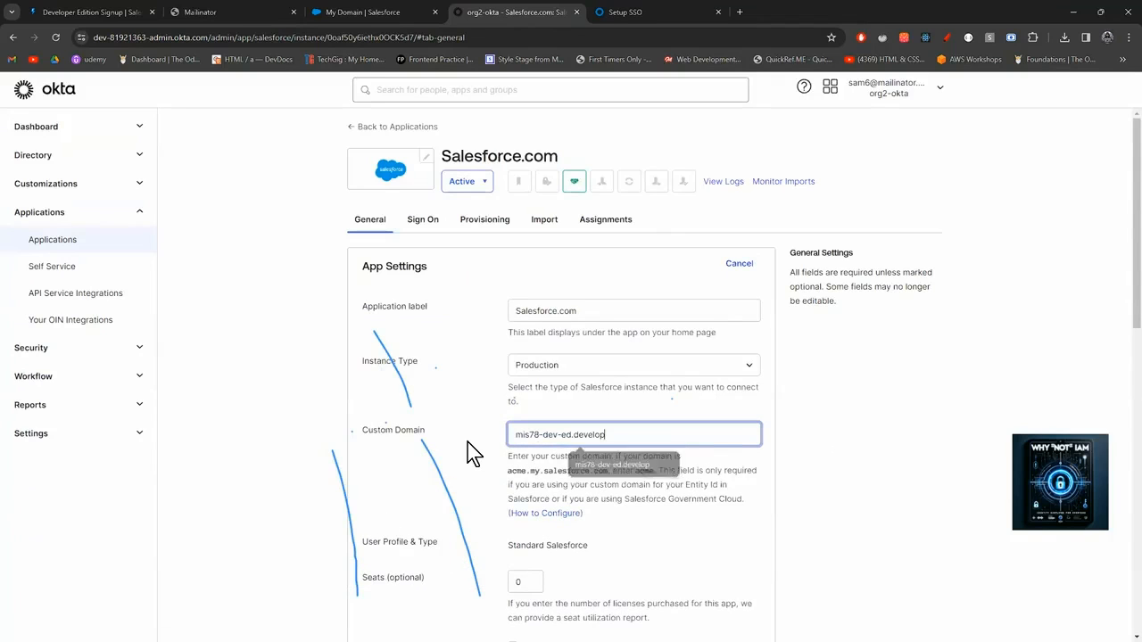
{"action": "scroll", "coordinate": [686, 494], "scroll_direction": "down", "scroll_amount": 3}
{"action": "scroll", "coordinate": [685, 493], "scroll_direction": "down", "scroll_amount": 3}
{"action": "left_click", "coordinate": [737, 357]}
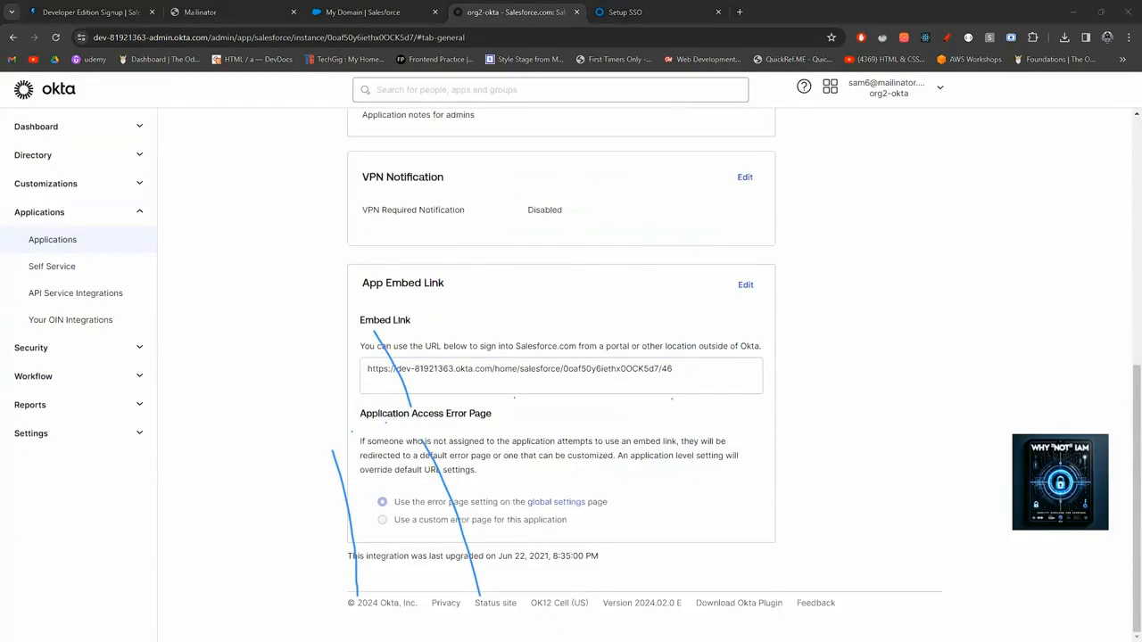
Close the Single Sign-On Error tab, then search Salesforce Setup for 'single' from the My Domain page.
{"action": "mouse_move", "coordinate": [585, 628]}
{"action": "left_click", "coordinate": [644, 562]}
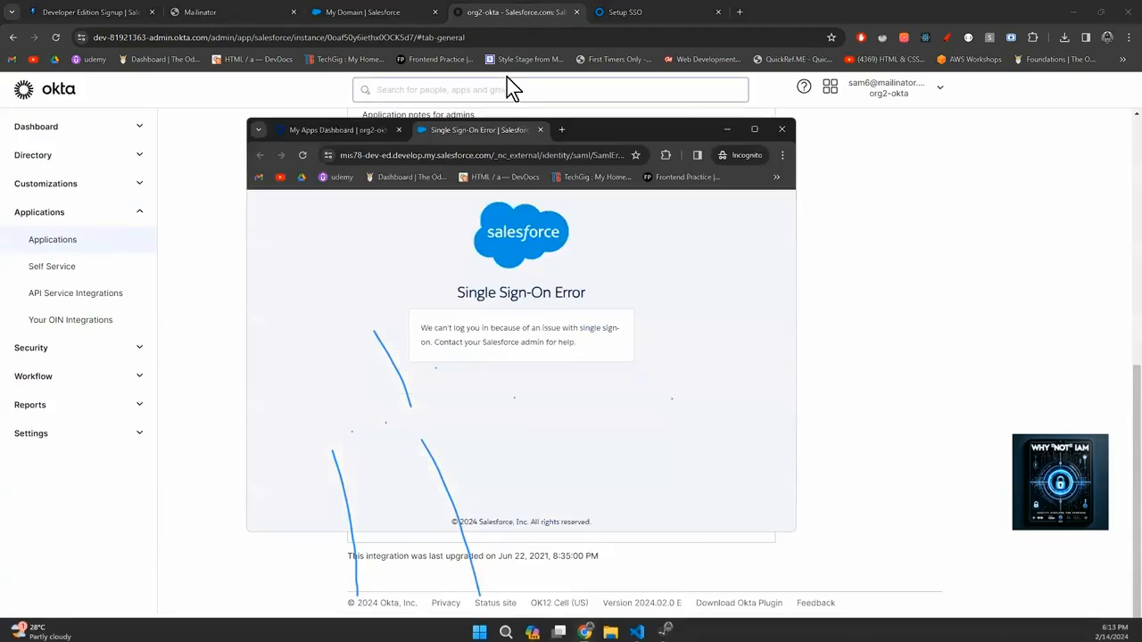
{"action": "left_click", "coordinate": [539, 132]}
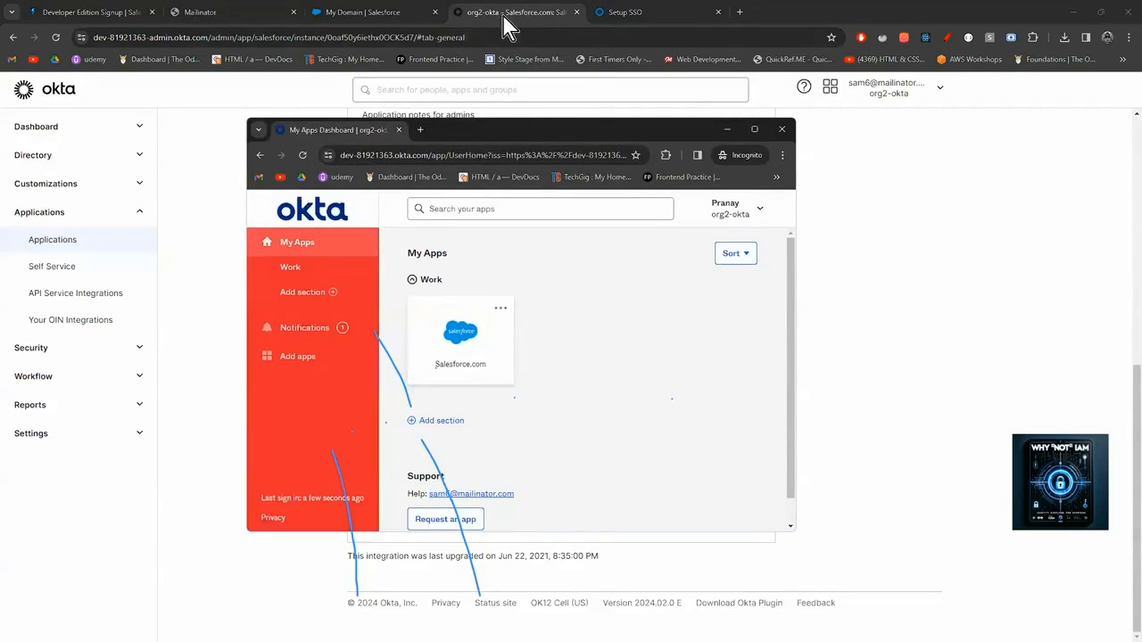
{"action": "left_click", "coordinate": [378, 15]}
{"action": "left_click", "coordinate": [77, 144]}
{"action": "type", "text": "single"}
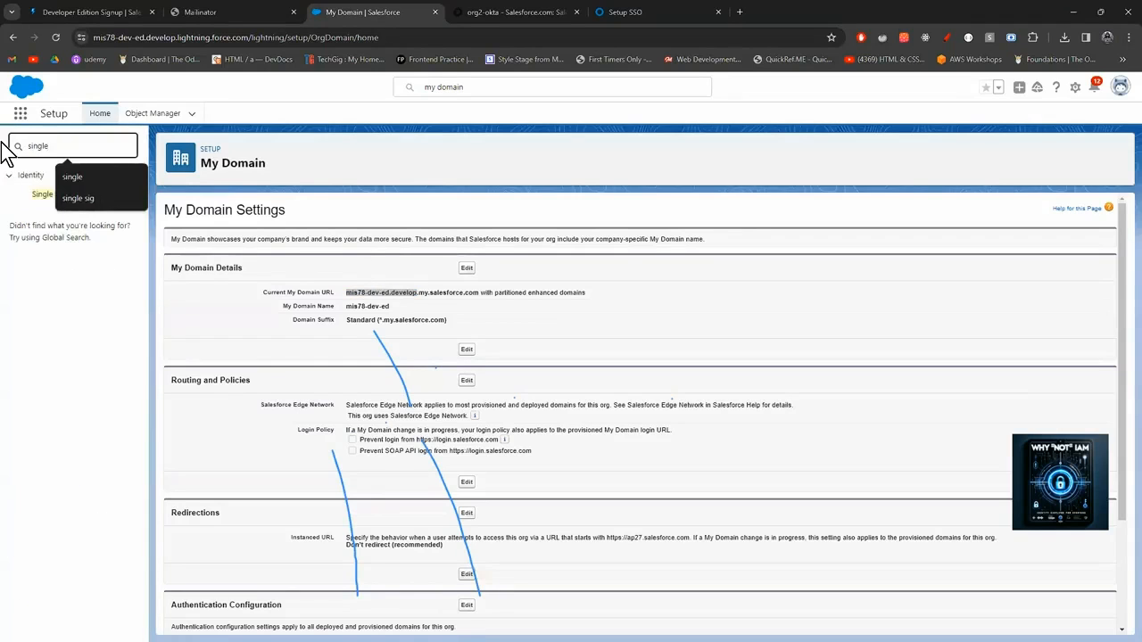
In the SAML Assertion Validator, validate with exkf50y6idFs2vArg5d7 and review the audience mismatch result.
{"action": "left_click", "coordinate": [42, 193]}
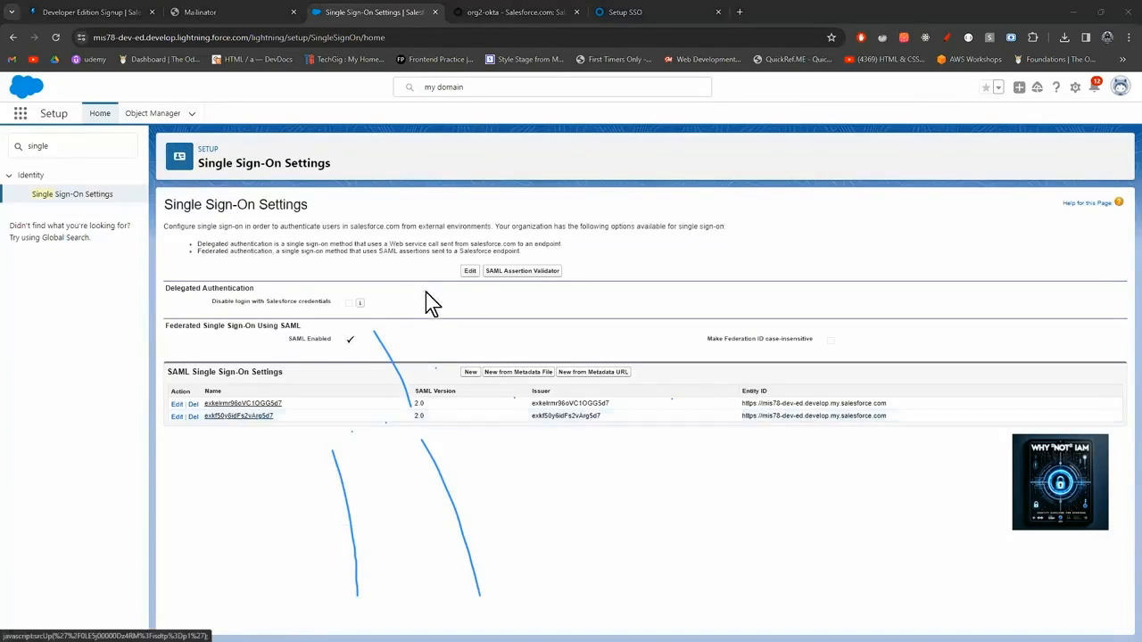
{"action": "left_click", "coordinate": [536, 270]}
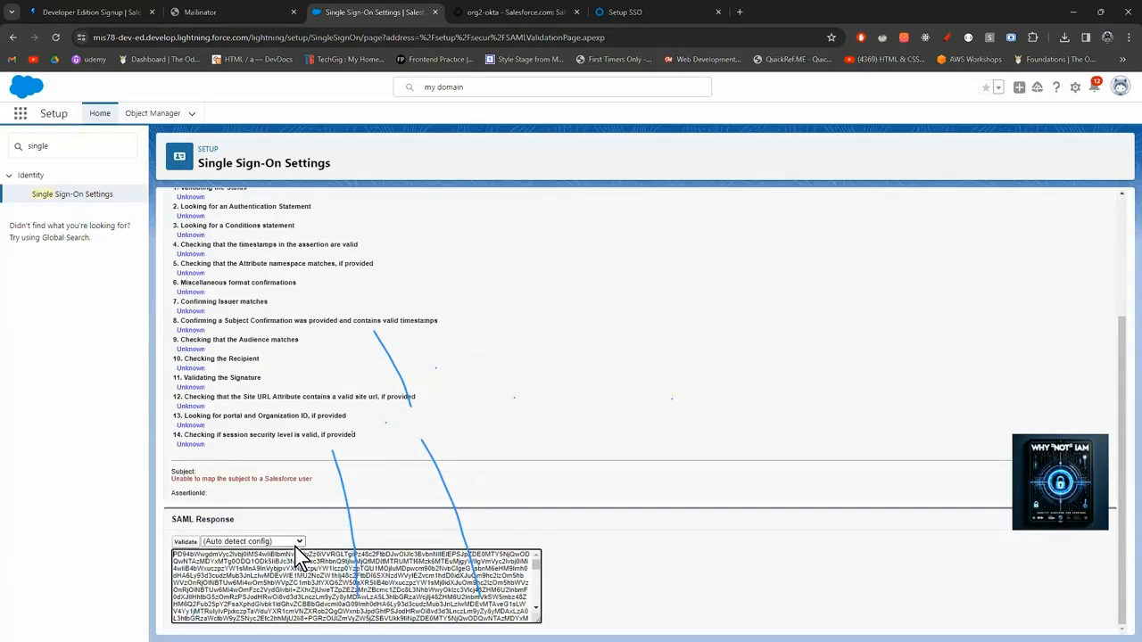
{"action": "left_click", "coordinate": [299, 541]}
{"action": "left_click", "coordinate": [258, 574]}
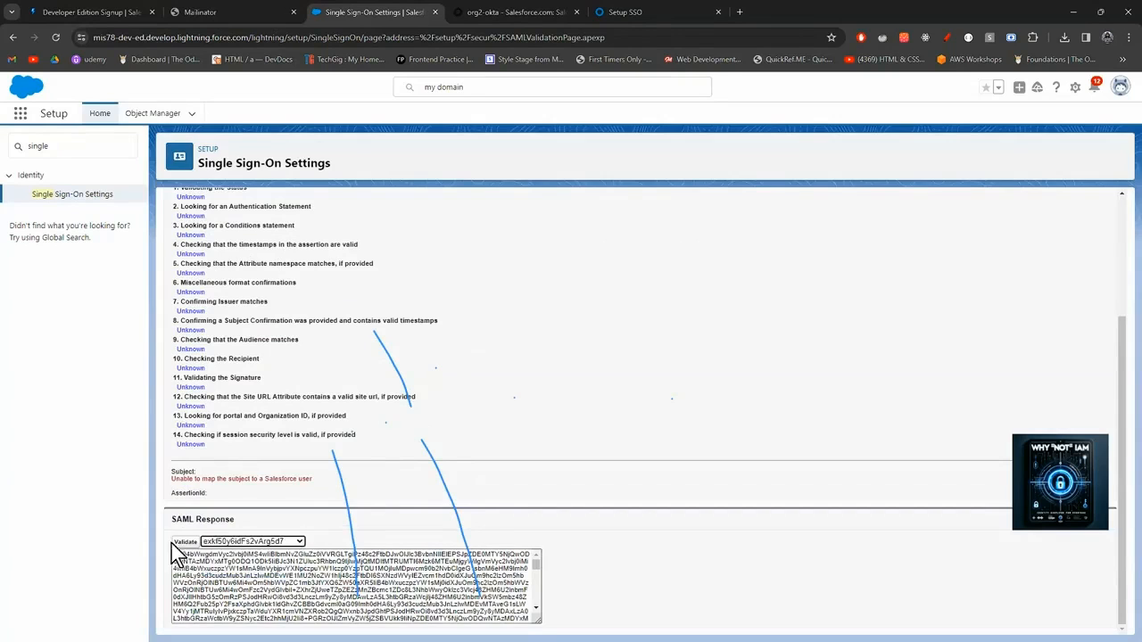
{"action": "left_click", "coordinate": [182, 543]}
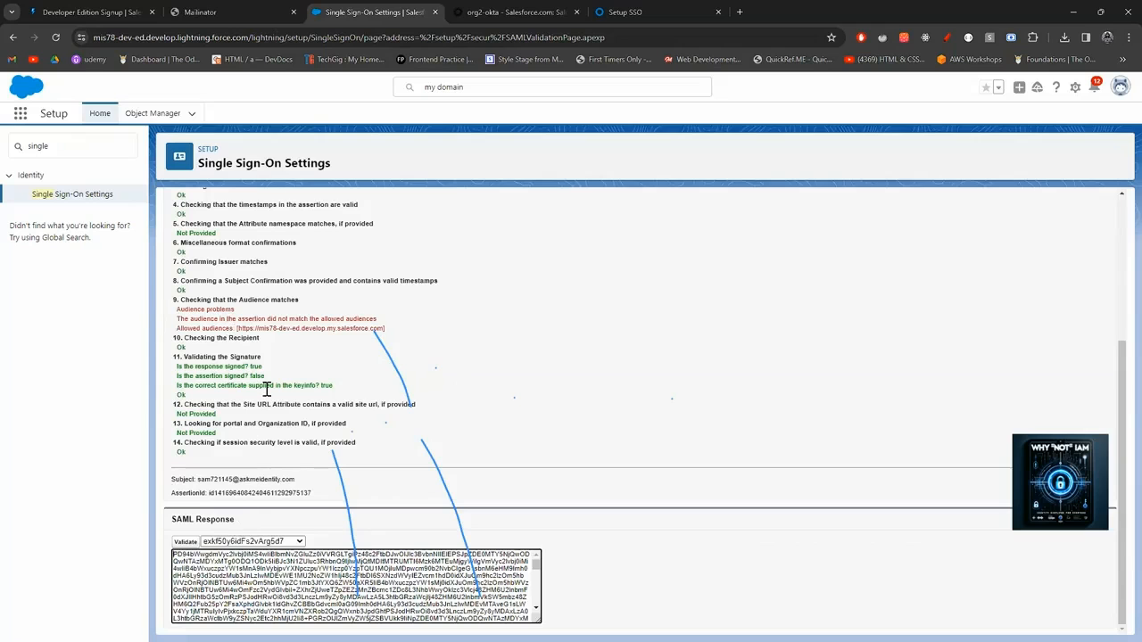
{"action": "scroll", "coordinate": [266, 390], "scroll_direction": "up", "scroll_amount": 2}
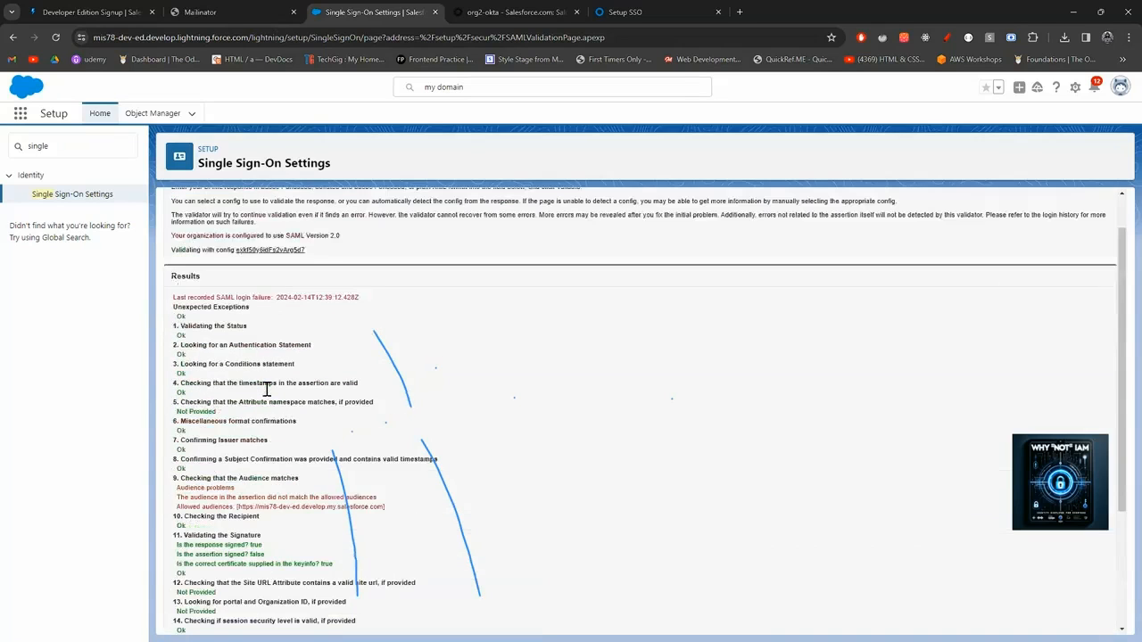
{"action": "scroll", "coordinate": [266, 390], "scroll_direction": "down", "scroll_amount": 2}
{"action": "left_click", "coordinate": [284, 542]}
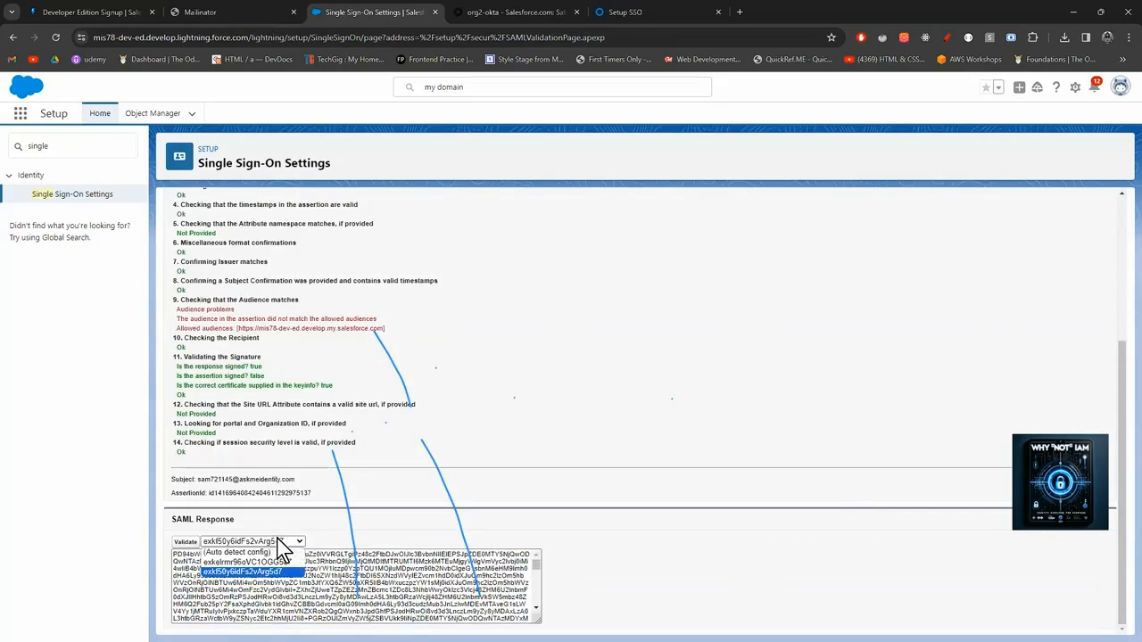
{"action": "left_click", "coordinate": [364, 508]}
{"action": "scroll", "coordinate": [472, 219], "scroll_direction": "up", "scroll_amount": 1}
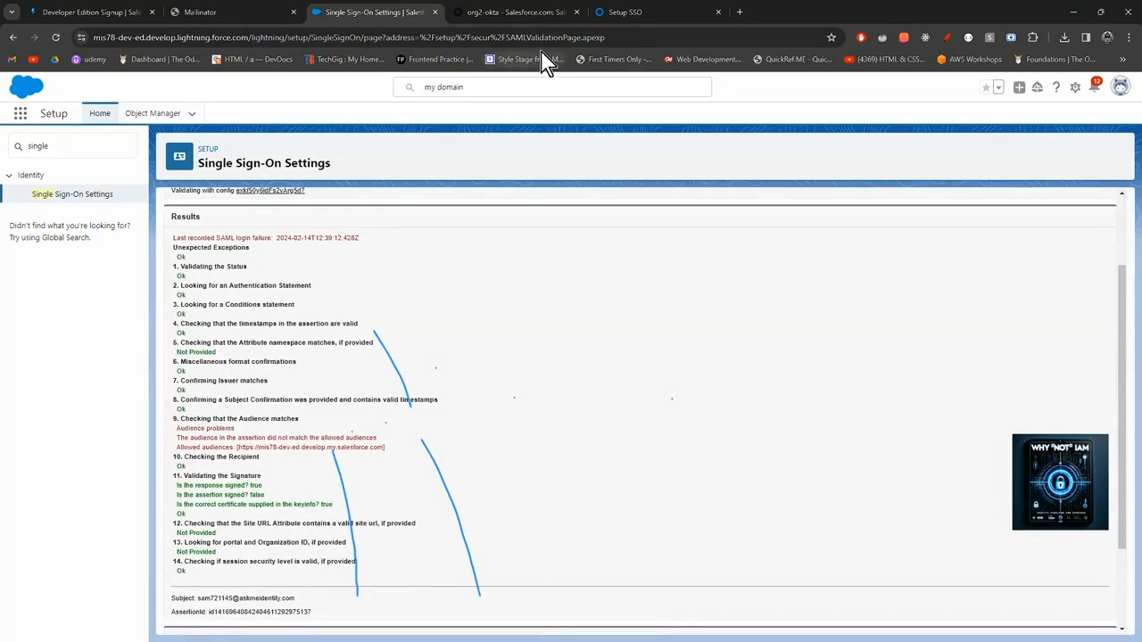
Relaunch the Salesforce.com tile from the incognito My Apps dashboard; it still hits the SSO error.
{"action": "mouse_move", "coordinate": [586, 629]}
{"action": "left_click", "coordinate": [664, 572]}
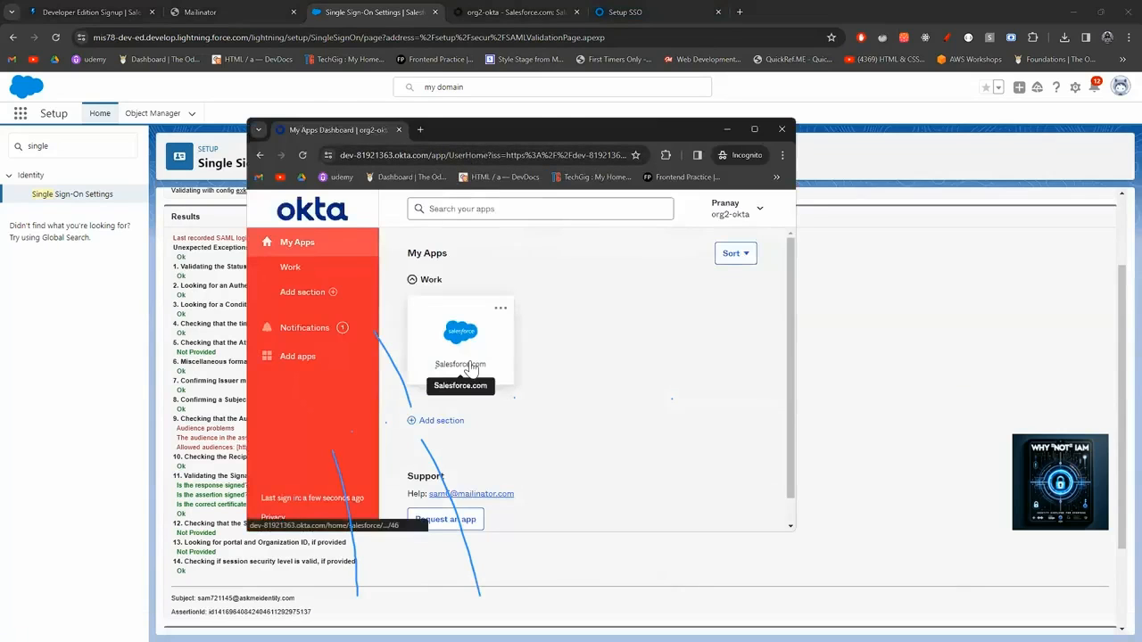
{"action": "left_click", "coordinate": [471, 366]}
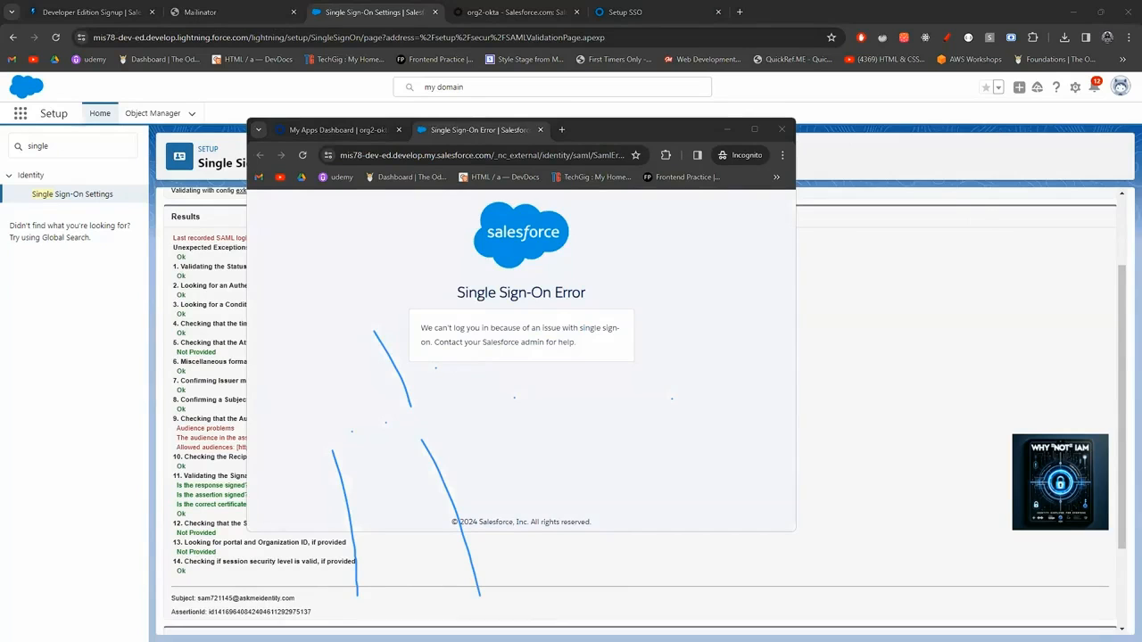
In SAML-tracer, inspect the captured SAML POST to Salesforce in its SAML and Summary views.
{"action": "mouse_move", "coordinate": [665, 628]}
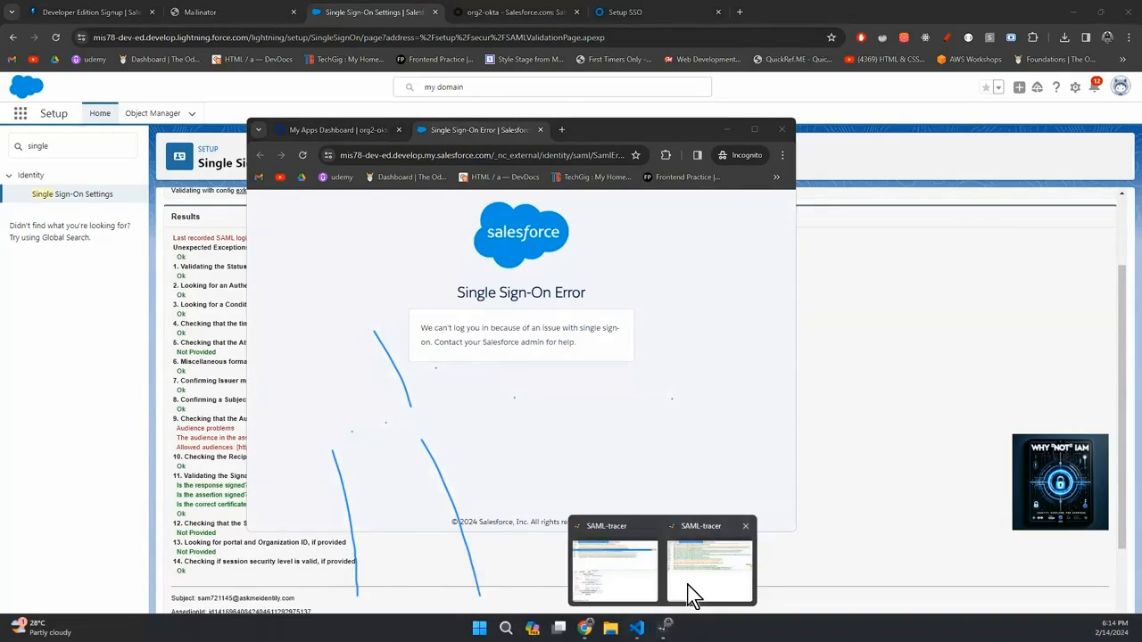
{"action": "left_click", "coordinate": [694, 596]}
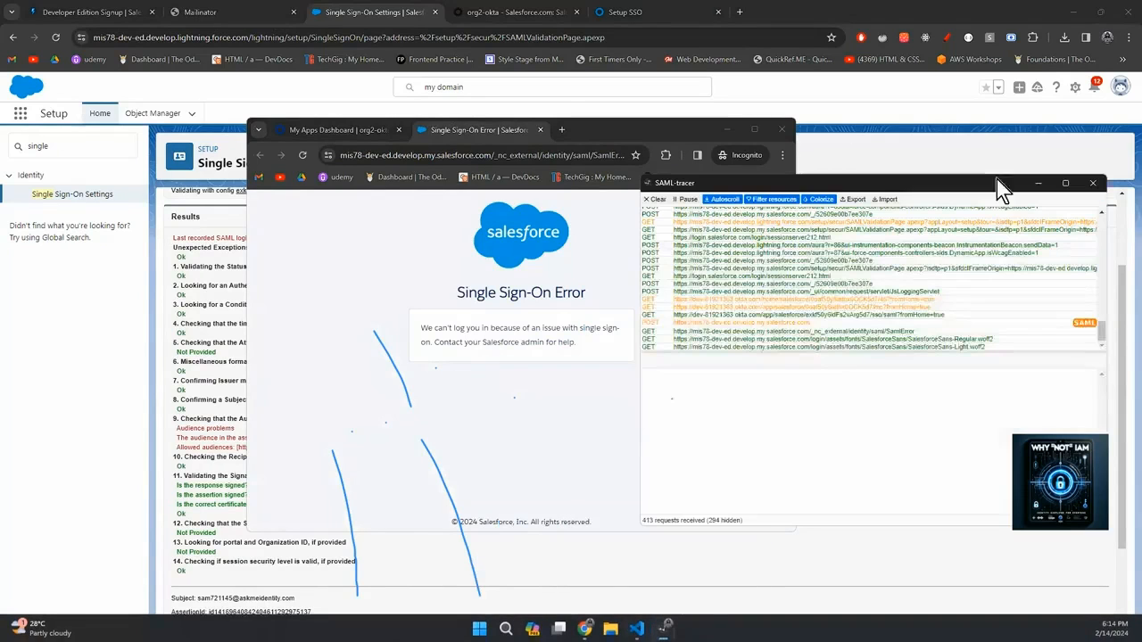
{"action": "left_click", "coordinate": [1087, 324]}
{"action": "left_click", "coordinate": [729, 363]}
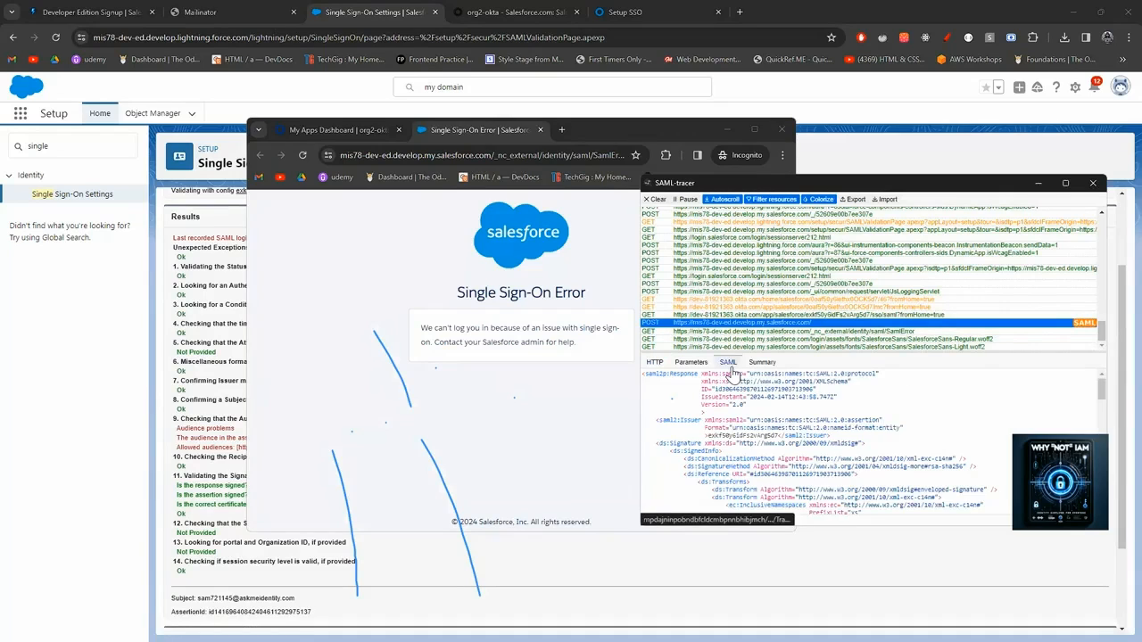
{"action": "left_click", "coordinate": [760, 363]}
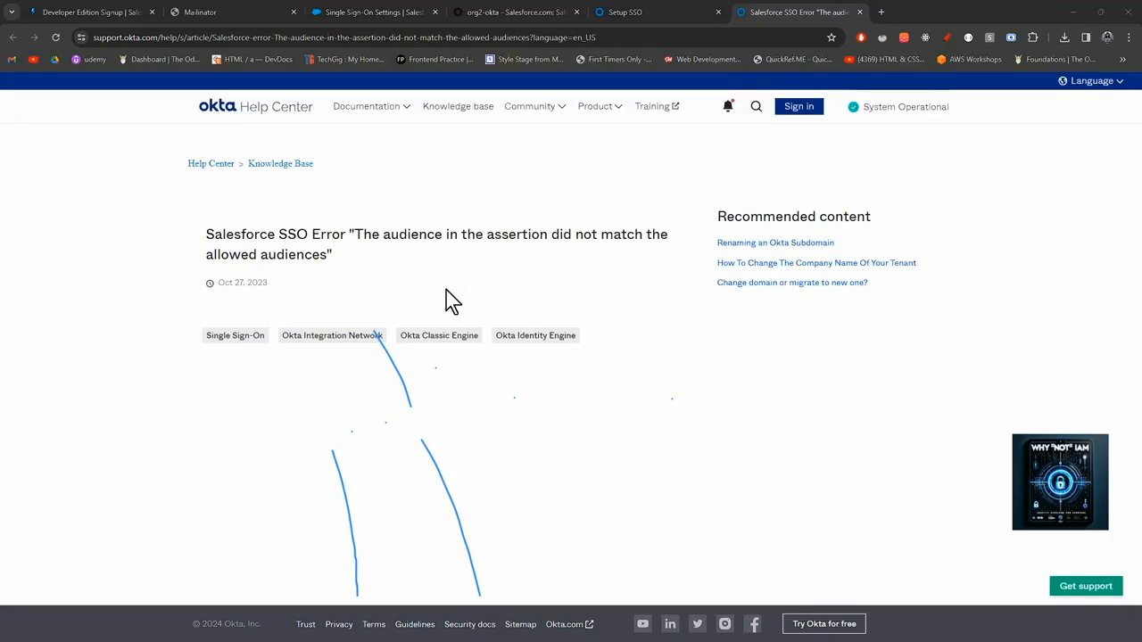
Read the article's Cause and Solution sections, then return to the org2-okta Salesforce.com tab.
{"action": "scroll", "coordinate": [433, 301], "scroll_direction": "down", "scroll_amount": 1}
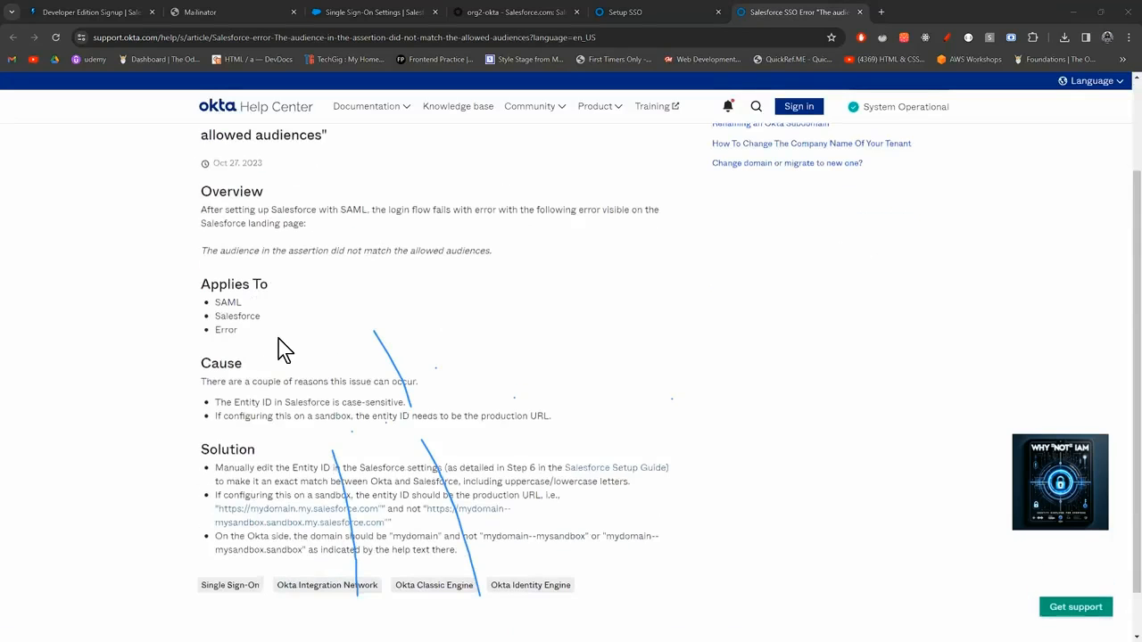
{"action": "scroll", "coordinate": [278, 340], "scroll_direction": "down", "scroll_amount": 1}
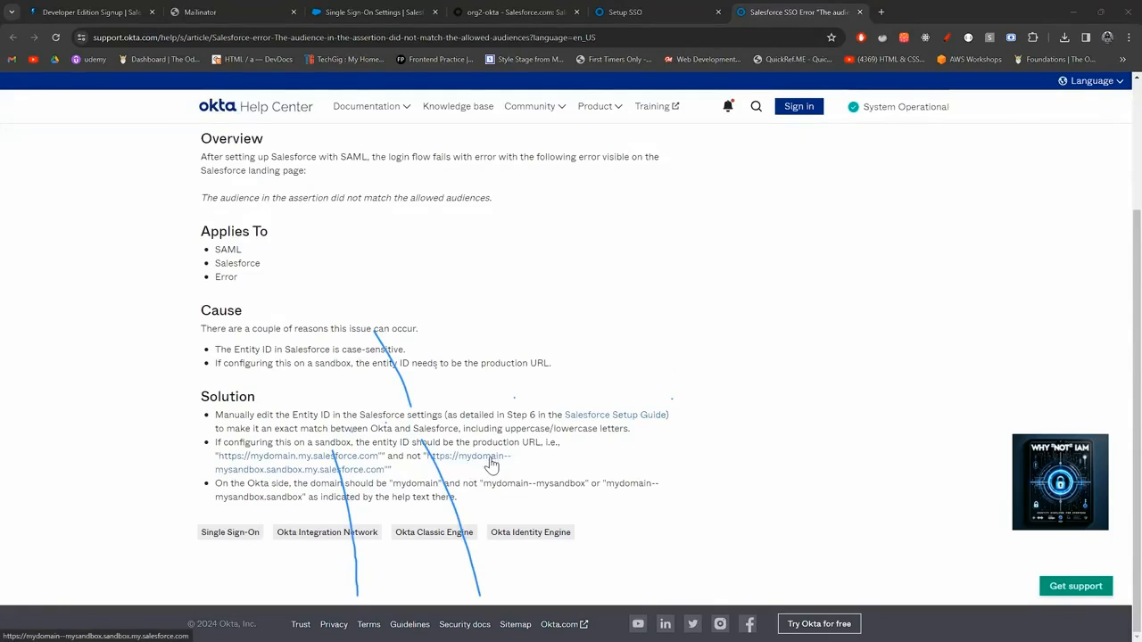
{"action": "left_click", "coordinate": [469, 13]}
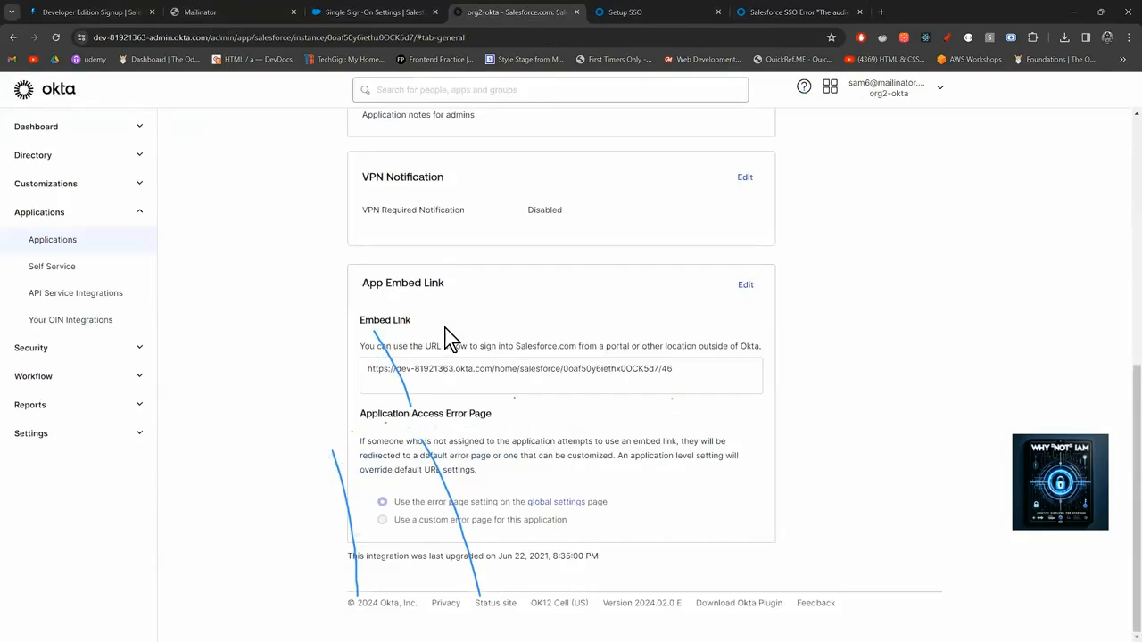
Review the Salesforce.com app's Sign On settings, then go back to its General tab.
{"action": "scroll", "coordinate": [456, 344], "scroll_direction": "up", "scroll_amount": 5}
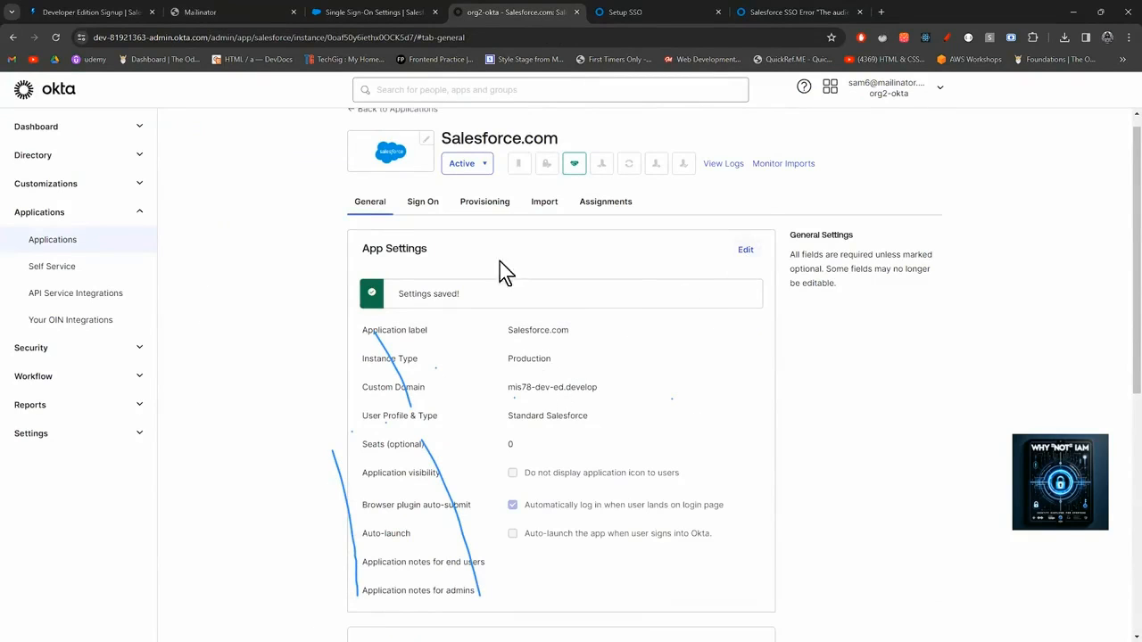
{"action": "left_click", "coordinate": [428, 213]}
{"action": "scroll", "coordinate": [629, 419], "scroll_direction": "down", "scroll_amount": 4}
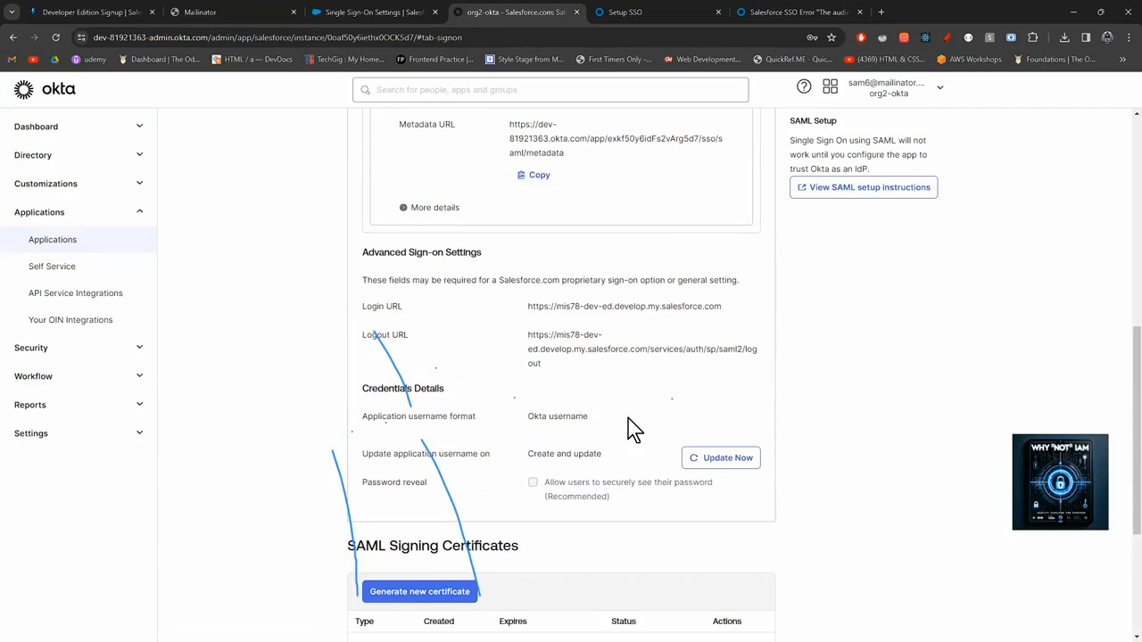
{"action": "scroll", "coordinate": [628, 420], "scroll_direction": "down", "scroll_amount": 1}
{"action": "scroll", "coordinate": [629, 419], "scroll_direction": "up", "scroll_amount": 4}
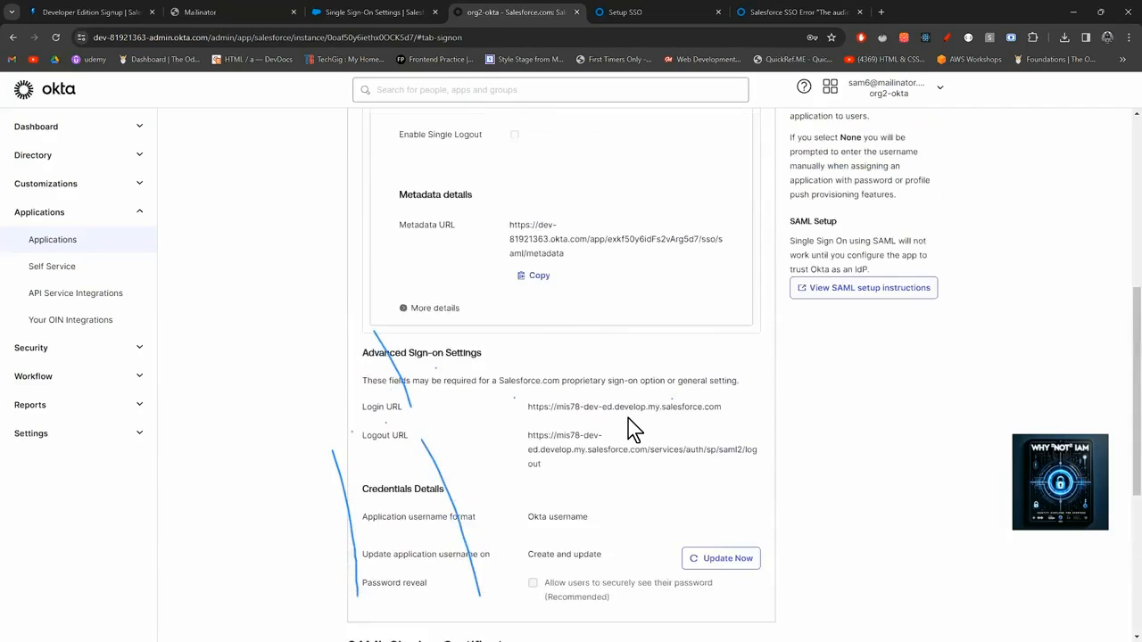
{"action": "scroll", "coordinate": [629, 419], "scroll_direction": "up", "scroll_amount": 2}
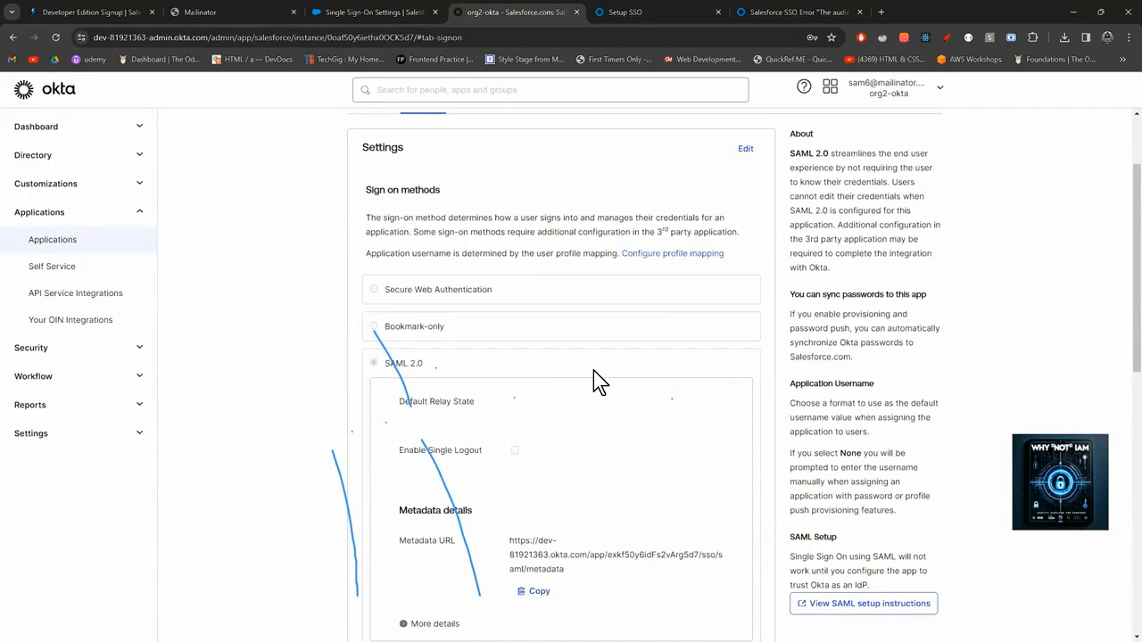
{"action": "scroll", "coordinate": [593, 375], "scroll_direction": "up", "scroll_amount": 2}
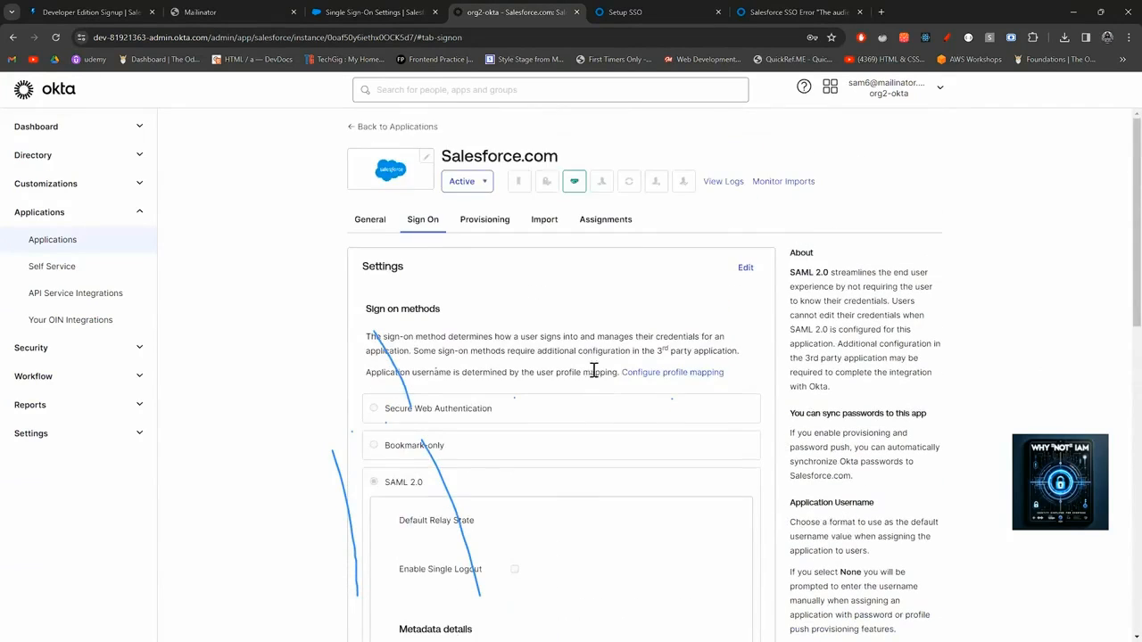
{"action": "left_click", "coordinate": [370, 221]}
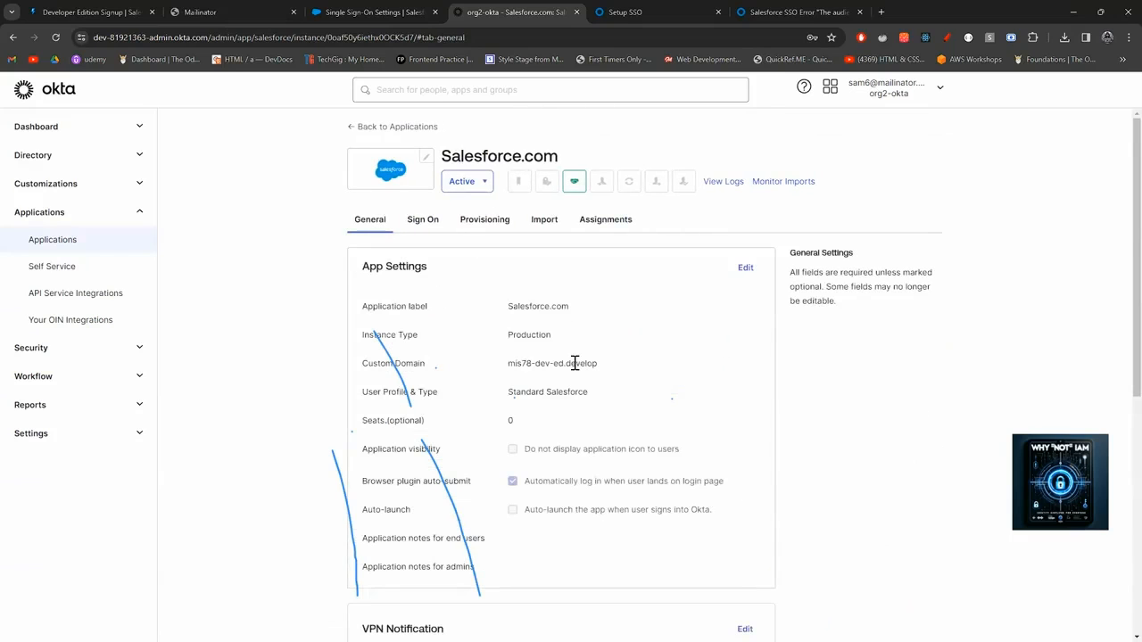
Edit App Settings to confirm Custom Domain mis78-dev-ed.develop, then return to Salesforce's validation results.
{"action": "left_click", "coordinate": [746, 268]}
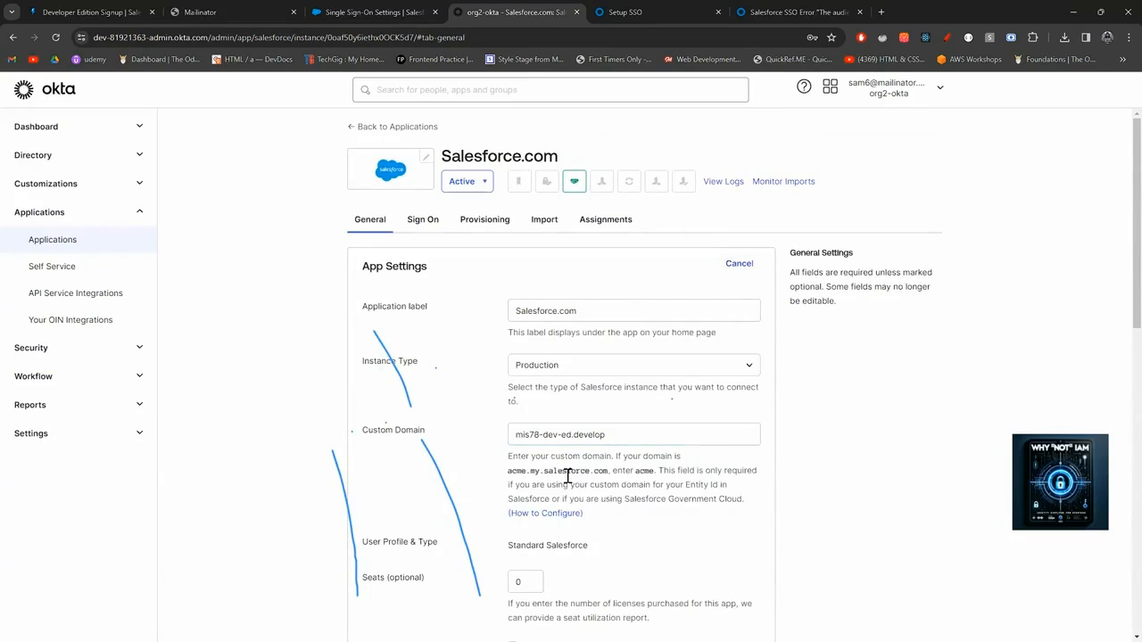
{"action": "scroll", "coordinate": [567, 478], "scroll_direction": "down", "scroll_amount": 2}
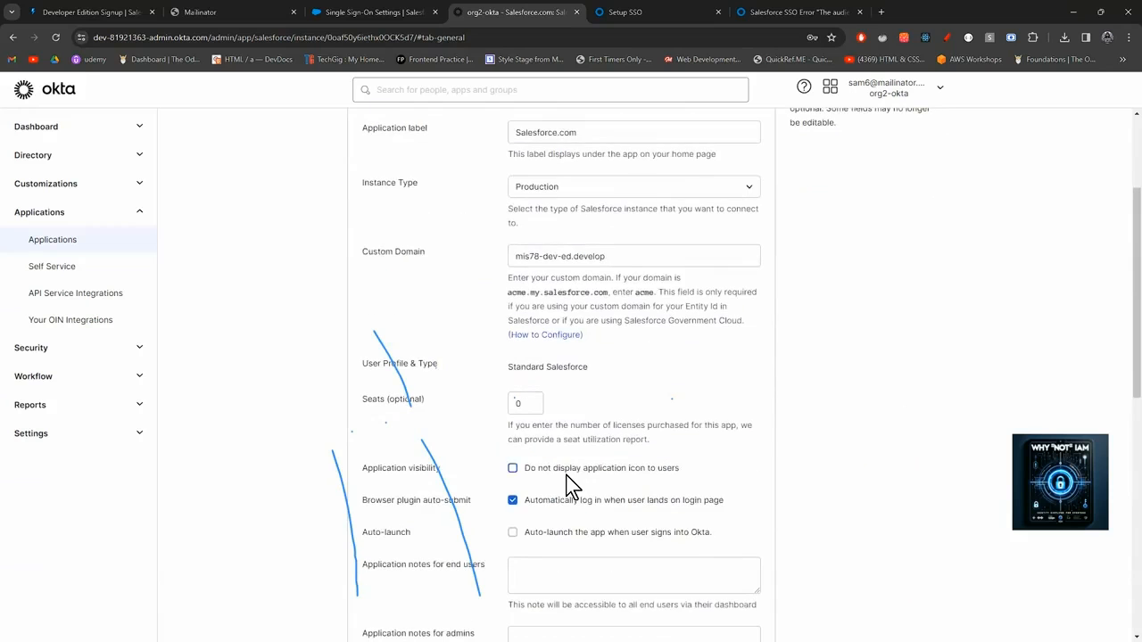
{"action": "scroll", "coordinate": [568, 482], "scroll_direction": "down", "scroll_amount": 3}
{"action": "scroll", "coordinate": [571, 498], "scroll_direction": "down", "scroll_amount": 4}
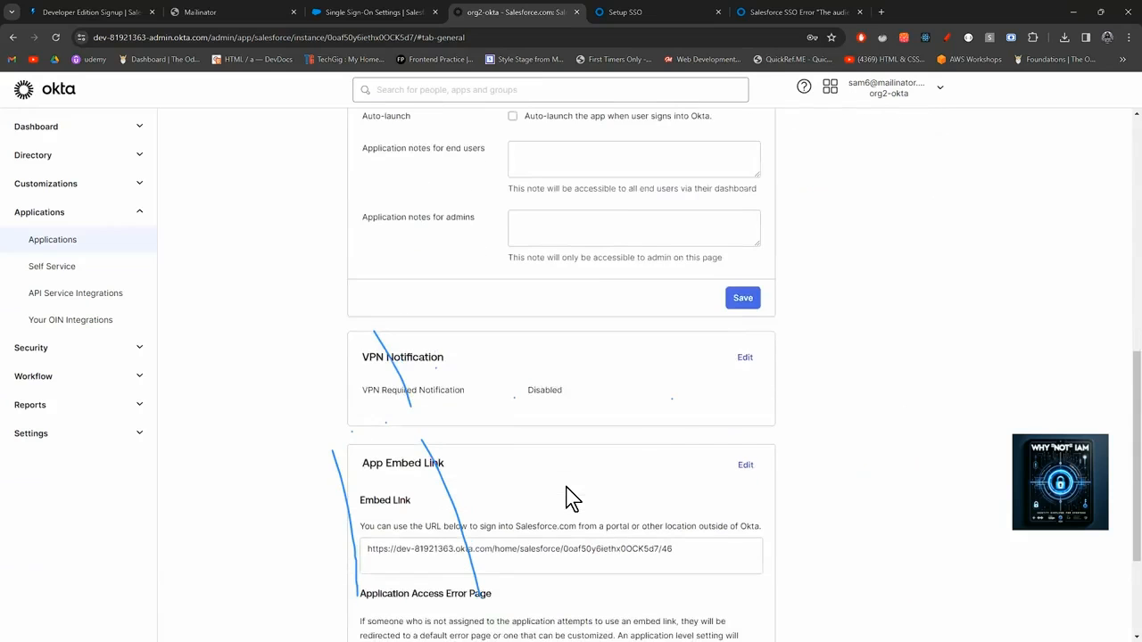
{"action": "scroll", "coordinate": [451, 120], "scroll_direction": "up", "scroll_amount": 5}
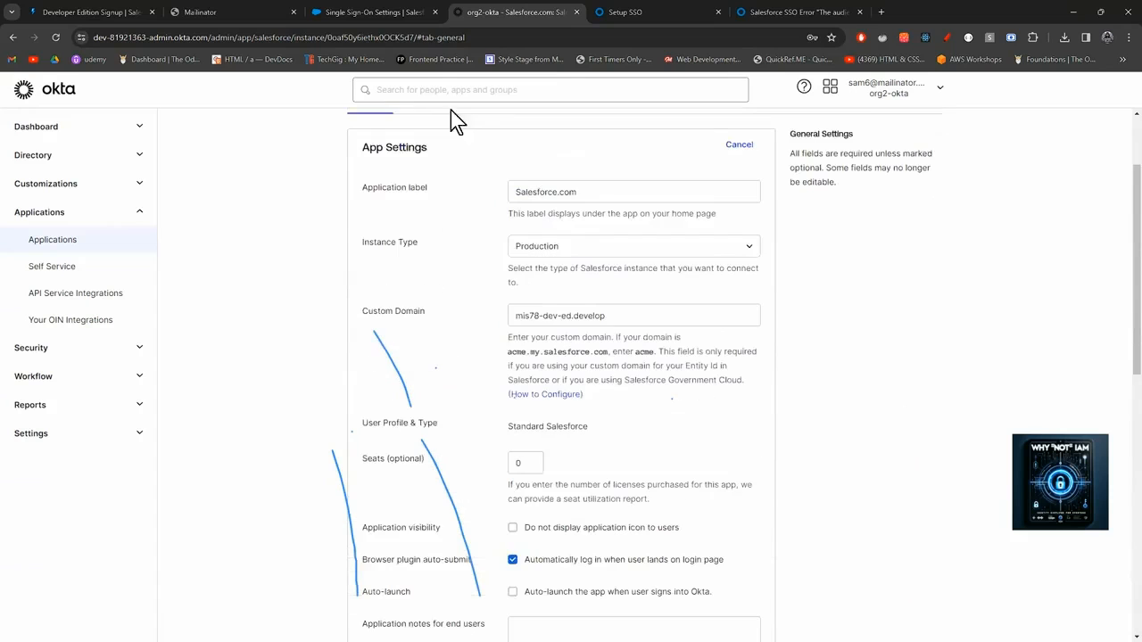
{"action": "scroll", "coordinate": [633, 375], "scroll_direction": "up", "scroll_amount": 1}
{"action": "scroll", "coordinate": [632, 375], "scroll_direction": "down", "scroll_amount": 7}
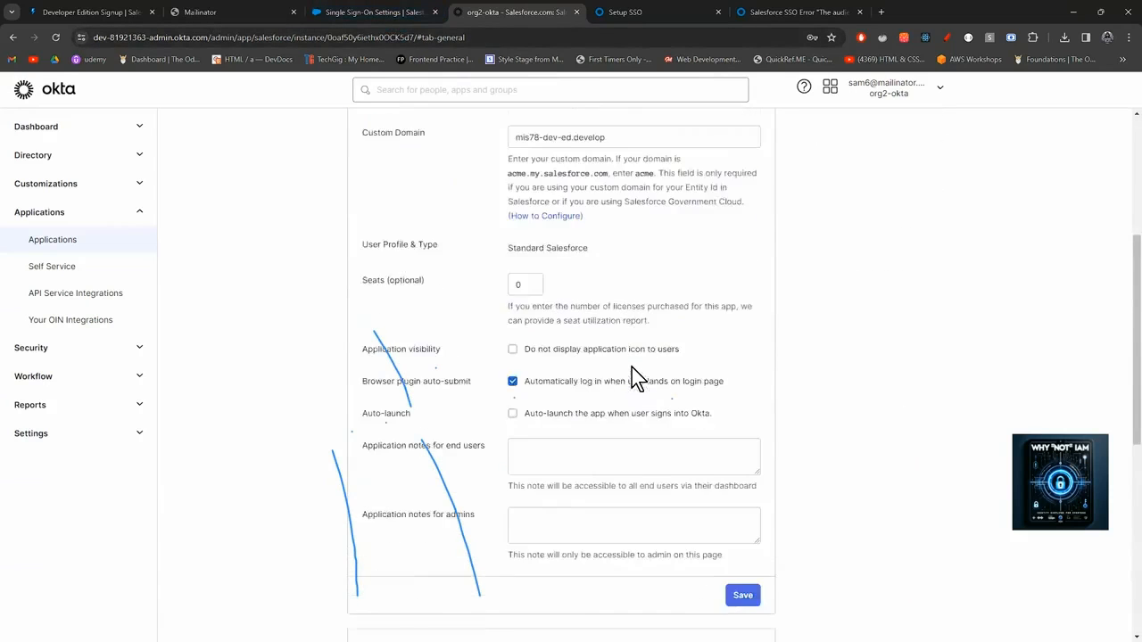
{"action": "scroll", "coordinate": [693, 464], "scroll_direction": "down", "scroll_amount": 3}
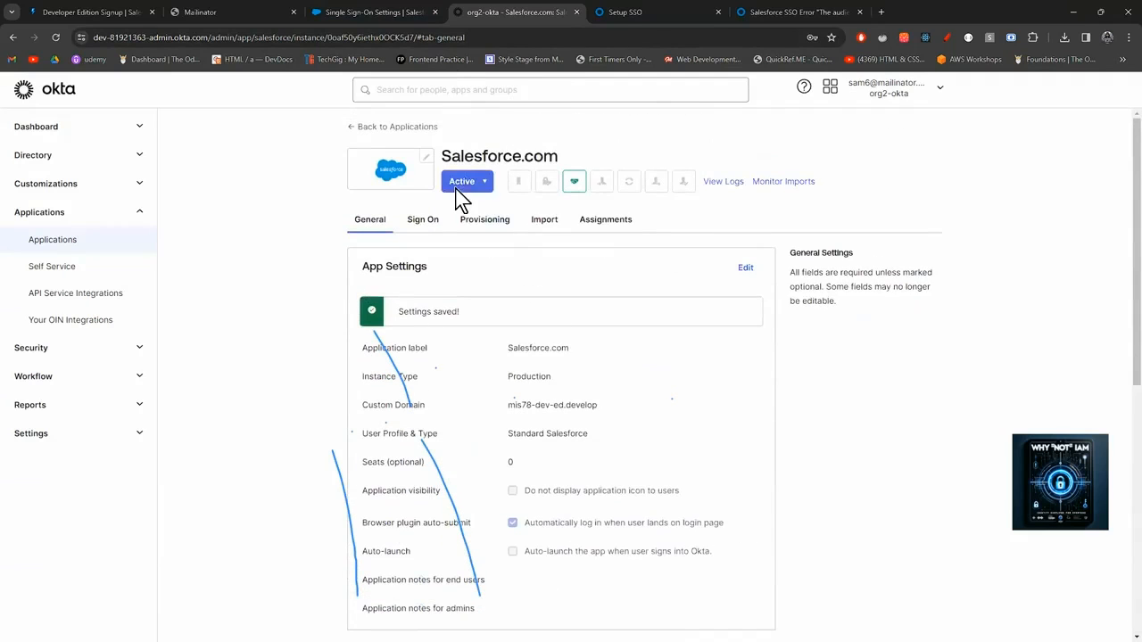
{"action": "left_click", "coordinate": [375, 12]}
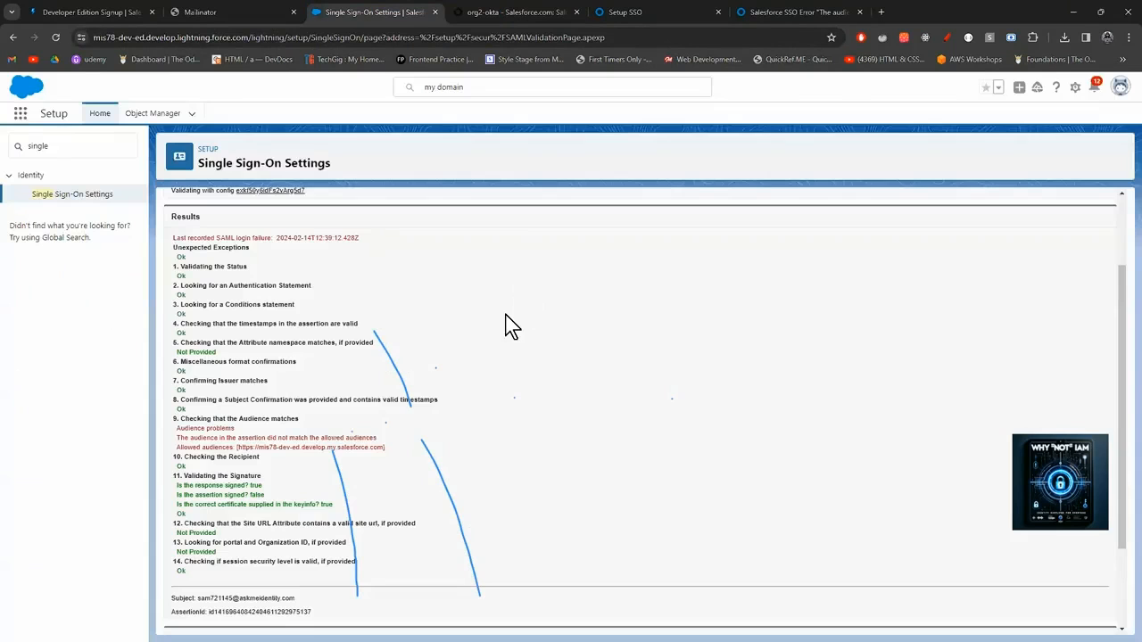
Rerun the SAML validation and examine the Allowed audiences URL in the results.
{"action": "scroll", "coordinate": [411, 358], "scroll_direction": "up", "scroll_amount": 1}
{"action": "scroll", "coordinate": [411, 358], "scroll_direction": "down", "scroll_amount": 3}
{"action": "left_click", "coordinate": [186, 542]}
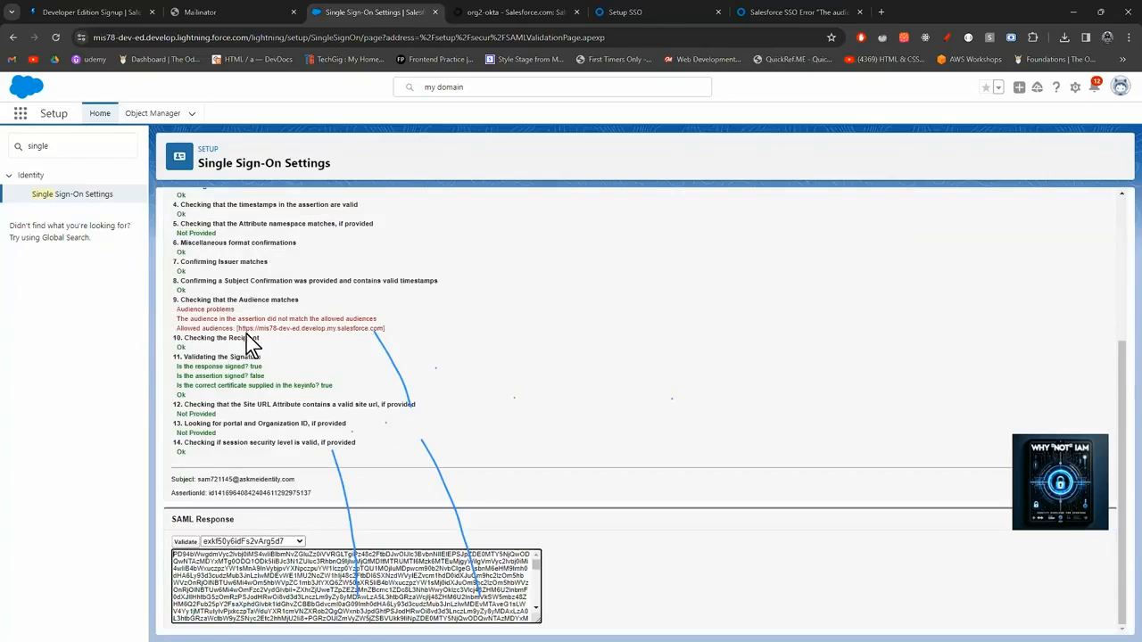
{"action": "left_click_drag", "start_coordinate": [237, 329], "coordinate": [374, 337]}
{"action": "left_click", "coordinate": [407, 339]}
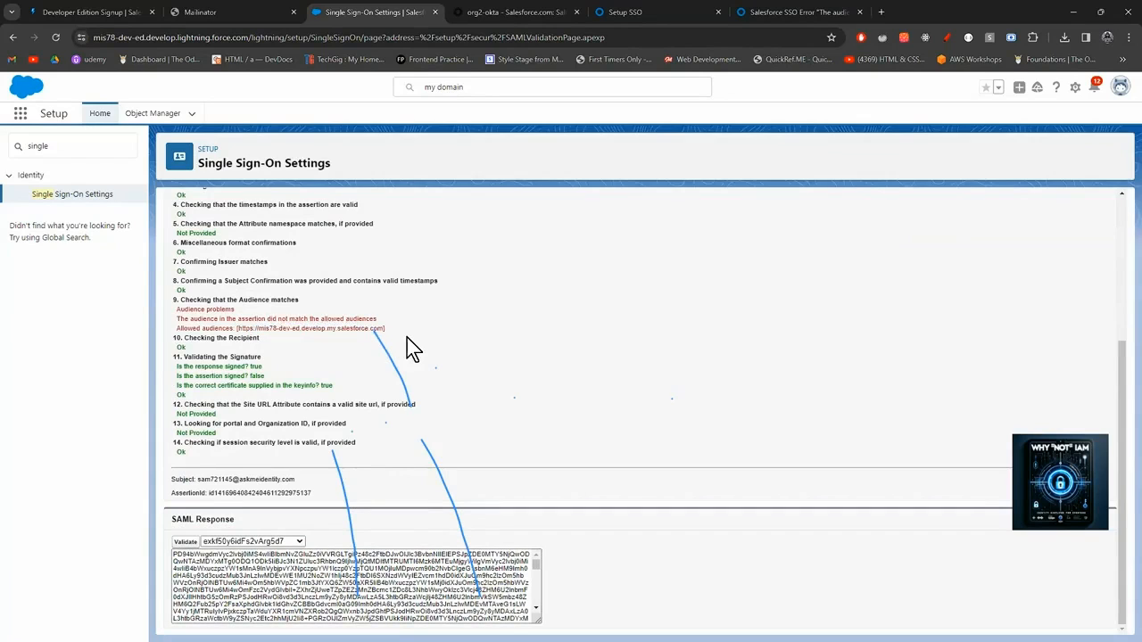
Search Quick Find for 'my domain' and open the My Domain settings page.
{"action": "double_click", "coordinate": [22, 152]}
{"action": "type", "text": "m"}
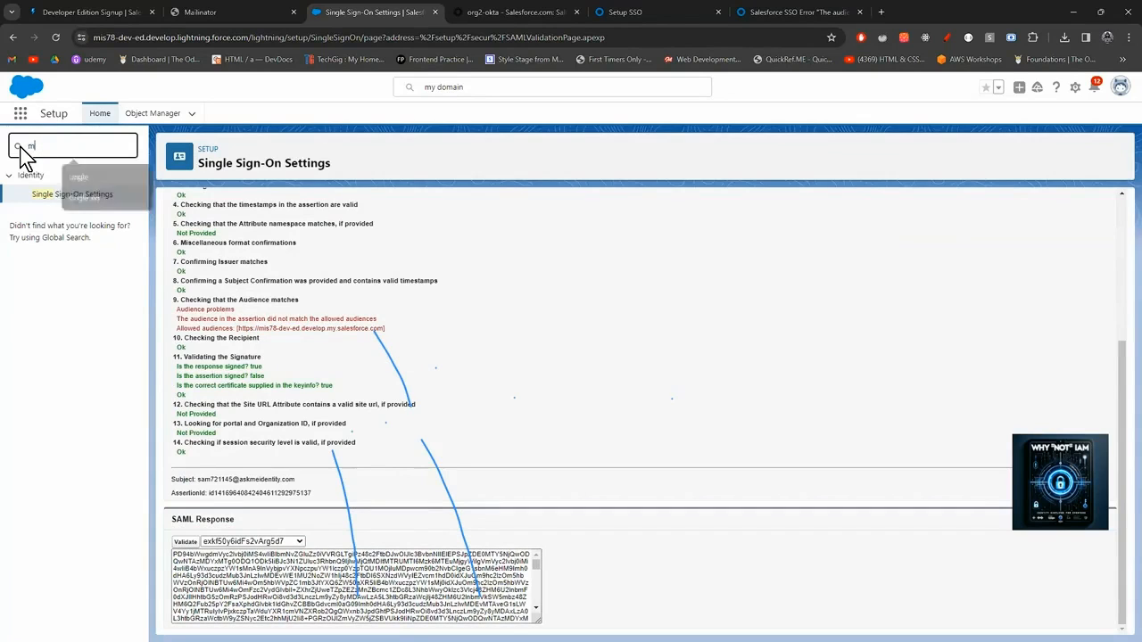
{"action": "type", "text": "y domain"}
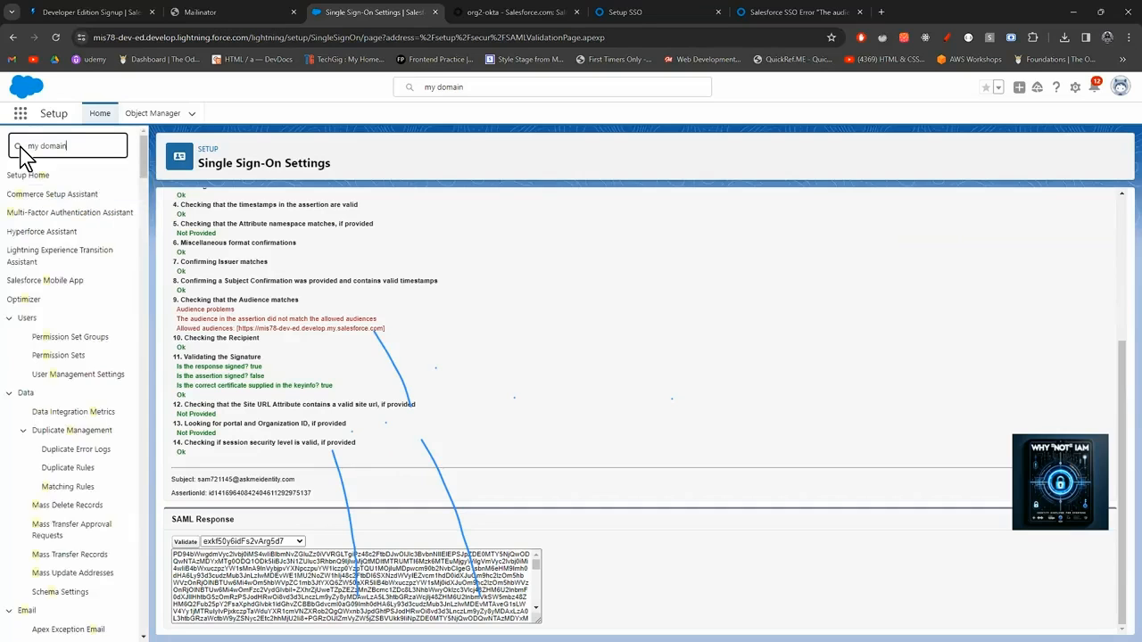
{"action": "left_click", "coordinate": [52, 194]}
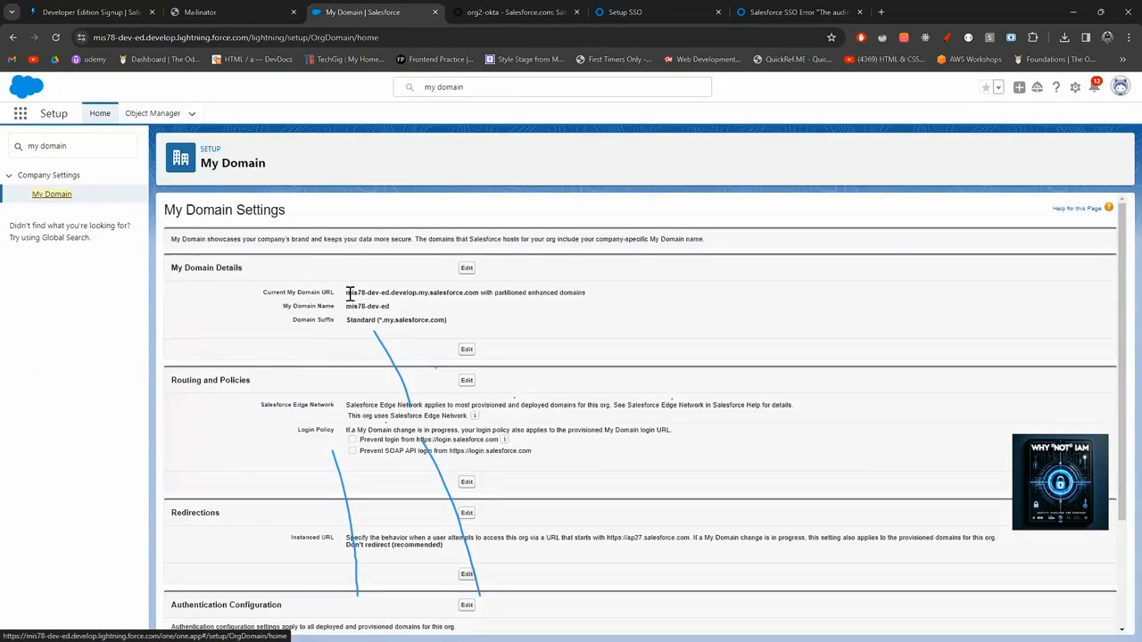
Copy 'mis78-dev-ed.develop' from the Current My Domain URL and switch to the org2-okta tab.
{"action": "left_click_drag", "start_coordinate": [347, 294], "coordinate": [432, 298]}
{"action": "key", "text": "ctrl+c"}
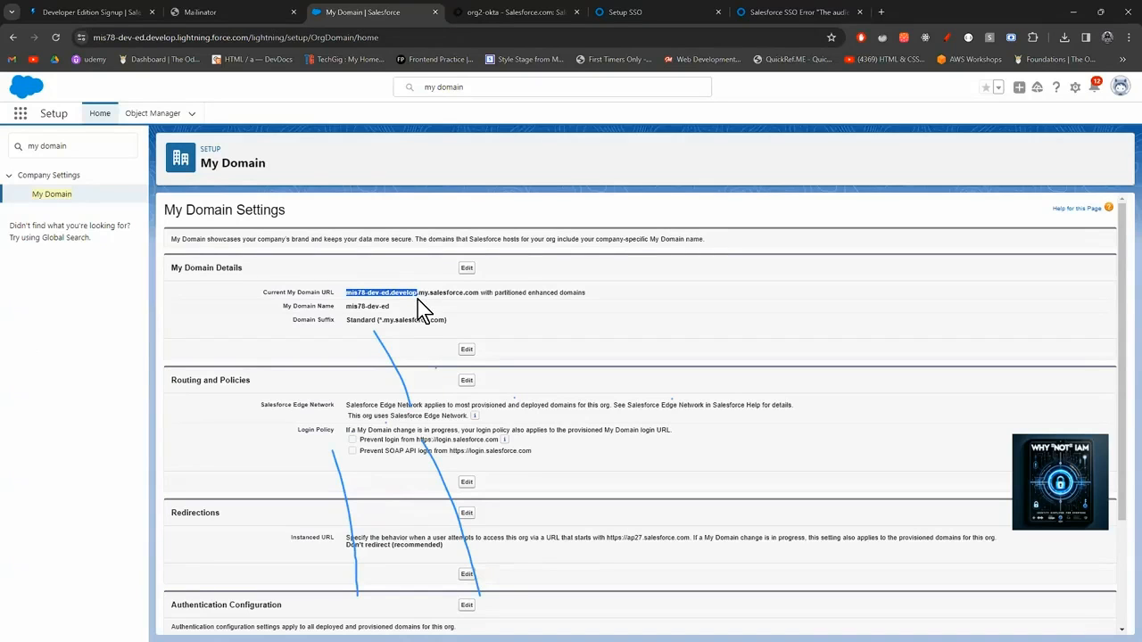
{"action": "left_click", "coordinate": [485, 15]}
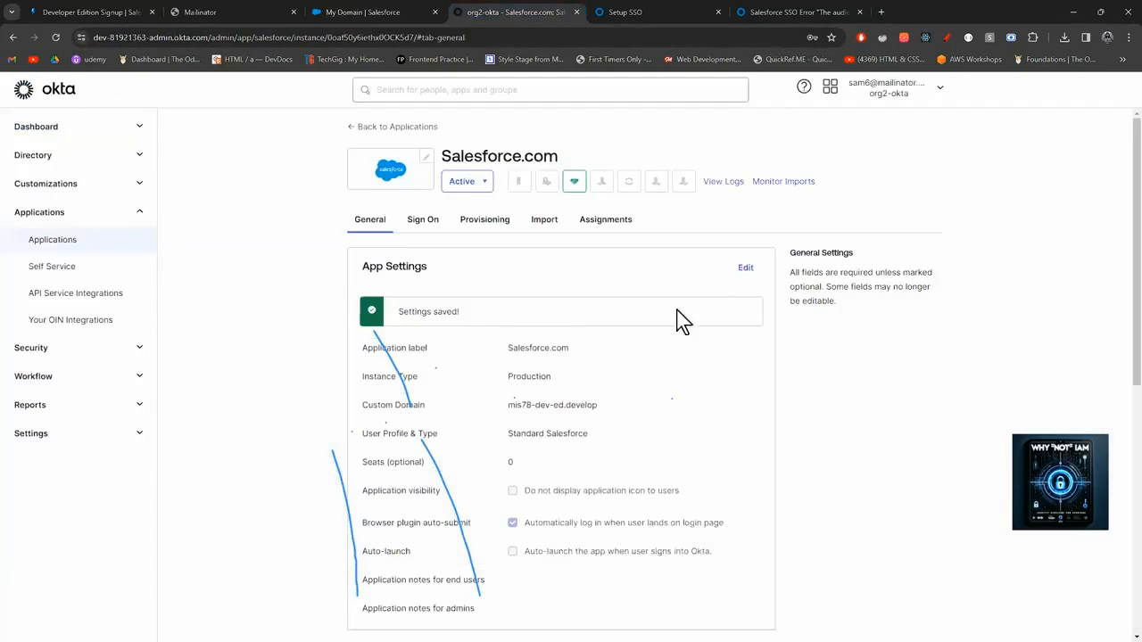
Paste mis78-dev-ed.develop over Okta's Custom Domain value, save, and return to Salesforce My Domain.
{"action": "left_click", "coordinate": [749, 270]}
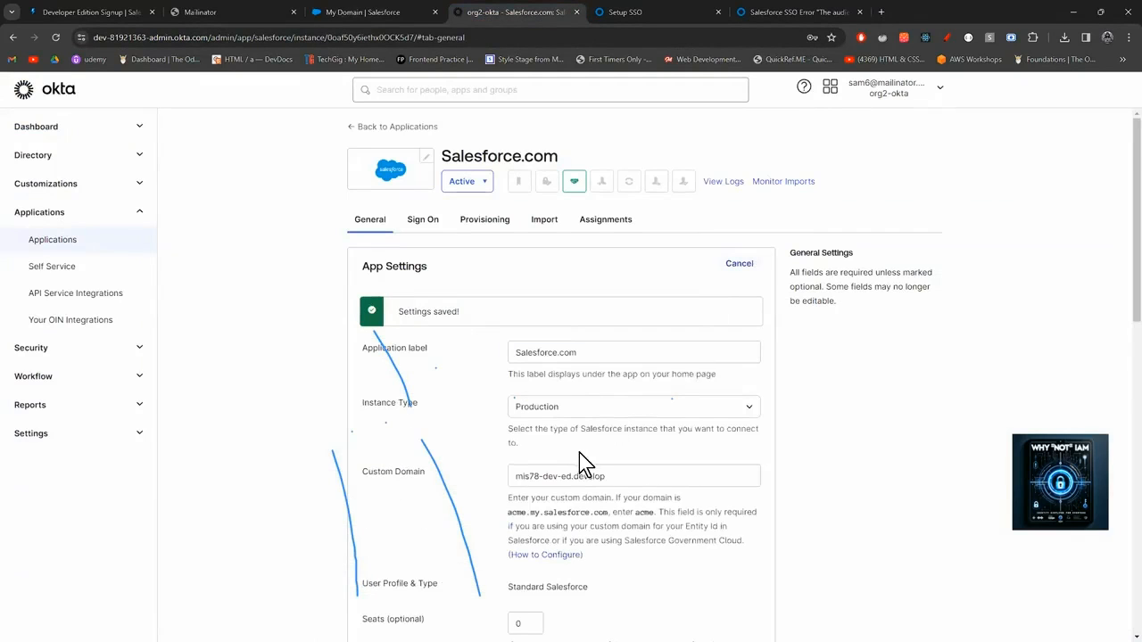
{"action": "scroll", "coordinate": [579, 454], "scroll_direction": "down", "scroll_amount": 2}
{"action": "left_click", "coordinate": [628, 357]}
{"action": "left_click_drag", "start_coordinate": [564, 359], "coordinate": [487, 376]}
{"action": "key", "text": "ctrl+v"}
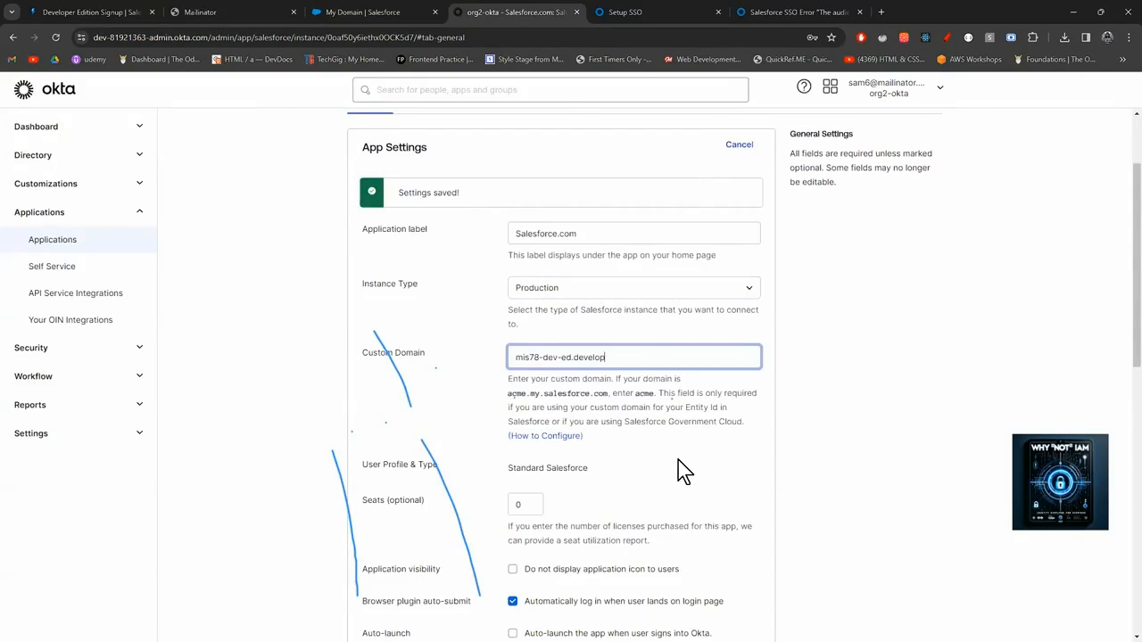
{"action": "scroll", "coordinate": [679, 482], "scroll_direction": "down", "scroll_amount": 3}
{"action": "left_click", "coordinate": [743, 580]}
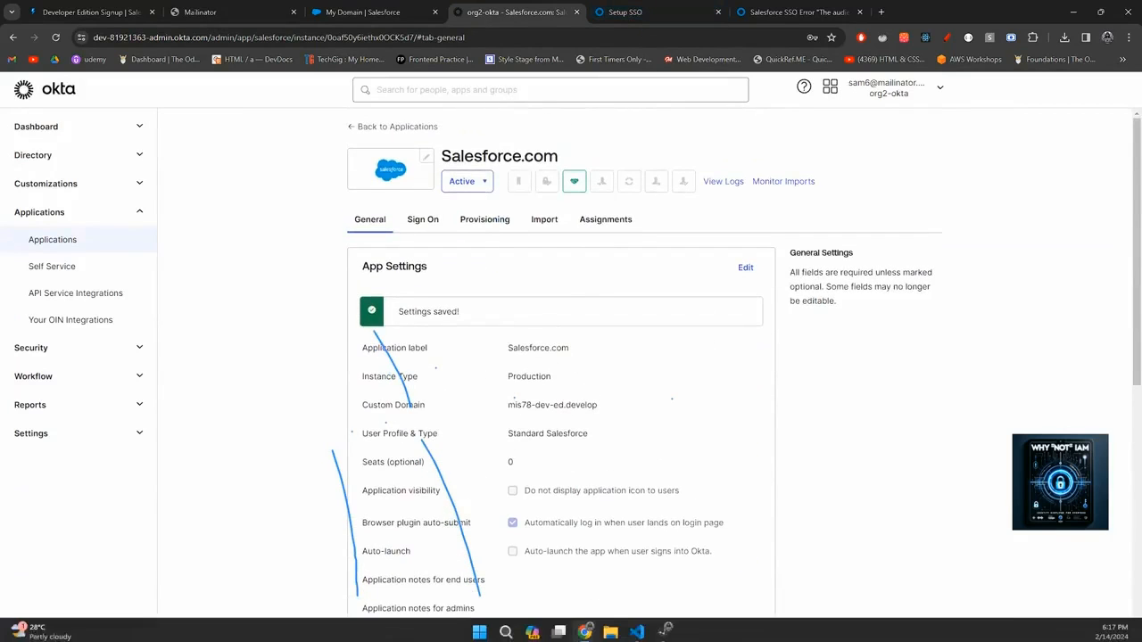
{"action": "mouse_move", "coordinate": [584, 629]}
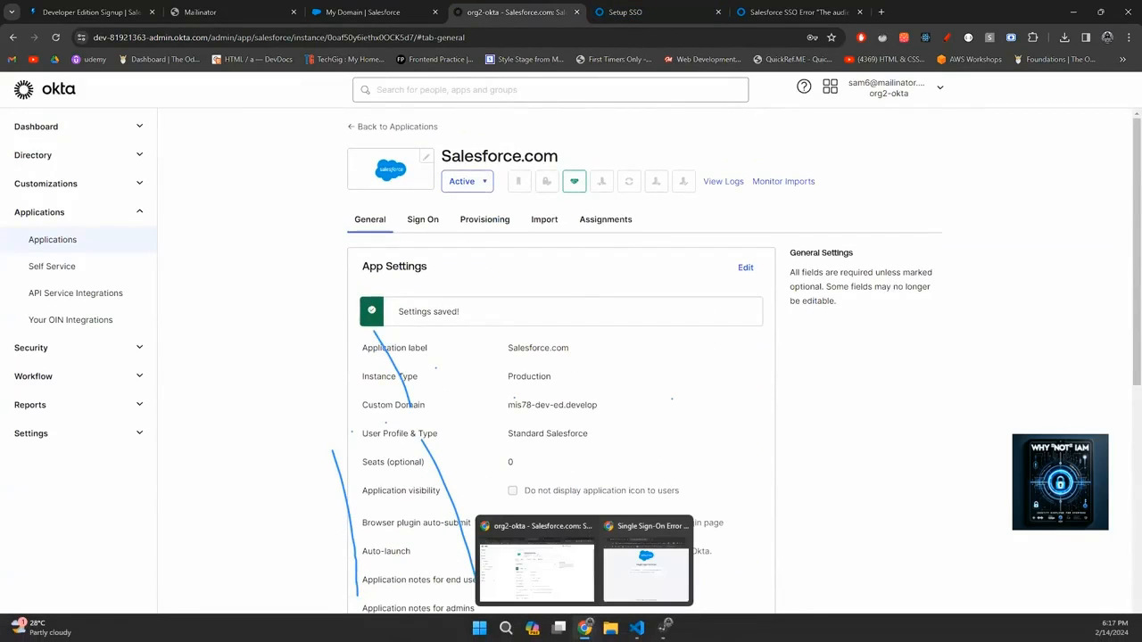
{"action": "left_click", "coordinate": [384, 12]}
Use Quick Find 'sing' to reach Single Sign-On Settings and open the SAML Assertion Validator.
{"action": "scroll", "coordinate": [289, 304], "scroll_direction": "down", "scroll_amount": 3}
{"action": "scroll", "coordinate": [288, 304], "scroll_direction": "up", "scroll_amount": 3}
{"action": "left_click_drag", "start_coordinate": [67, 145], "coordinate": [9, 150]}
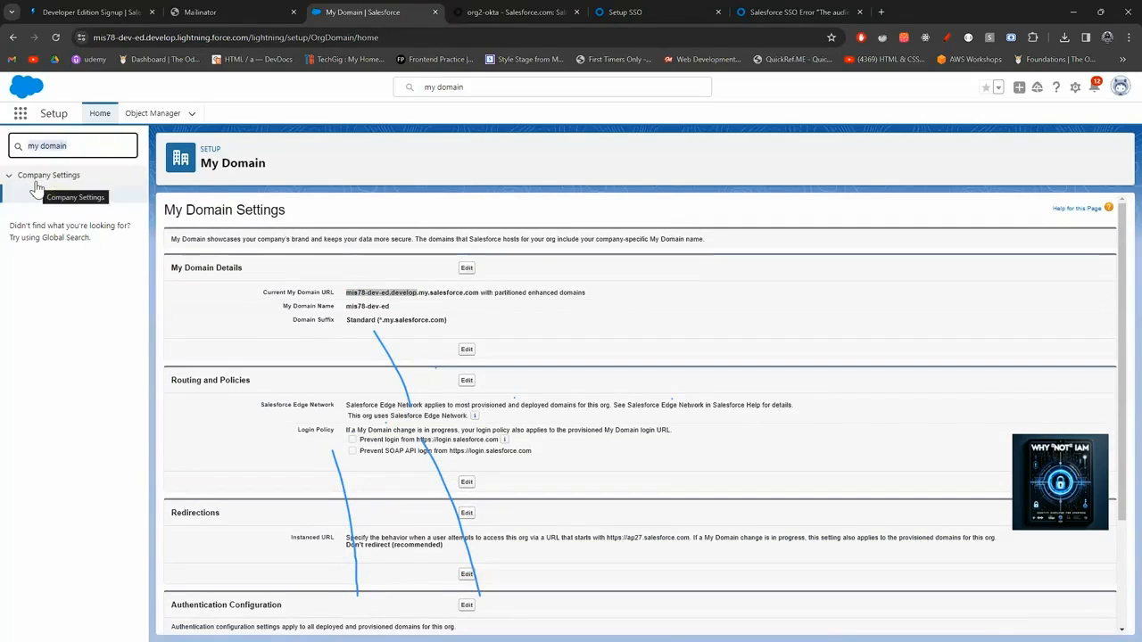
{"action": "type", "text": "single"}
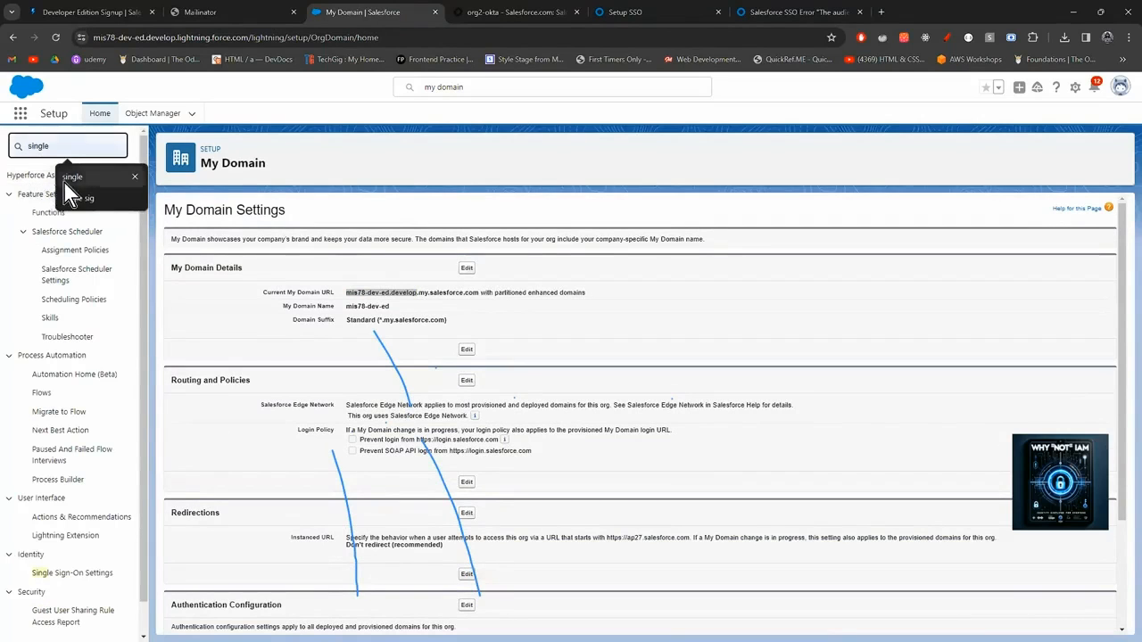
{"action": "left_click", "coordinate": [65, 184]}
{"action": "left_click", "coordinate": [64, 199]}
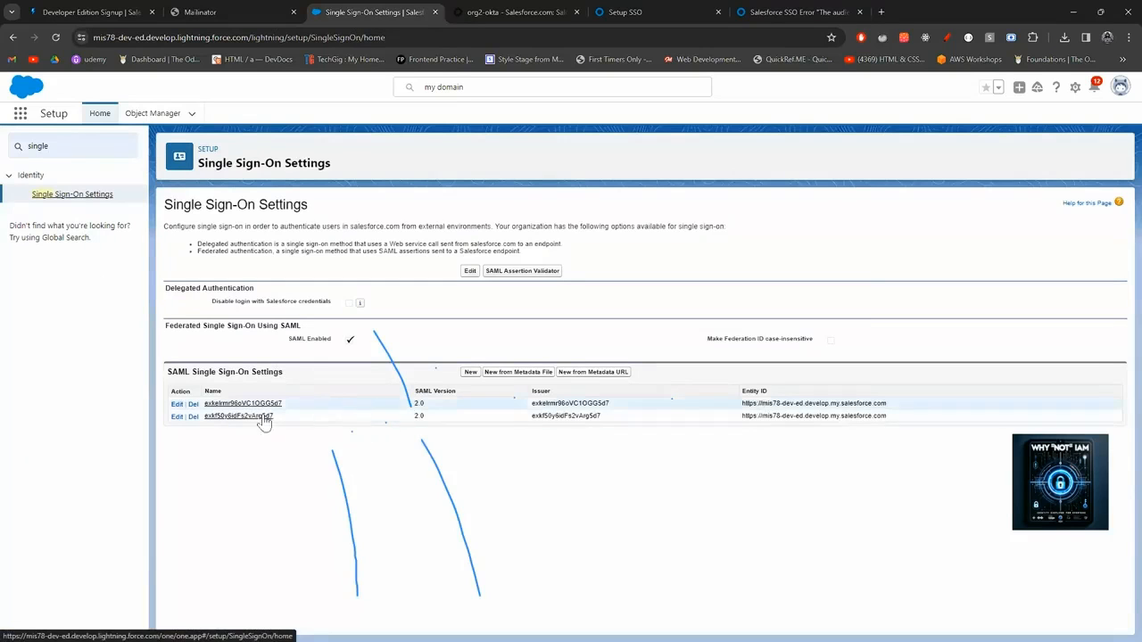
{"action": "left_click", "coordinate": [500, 272]}
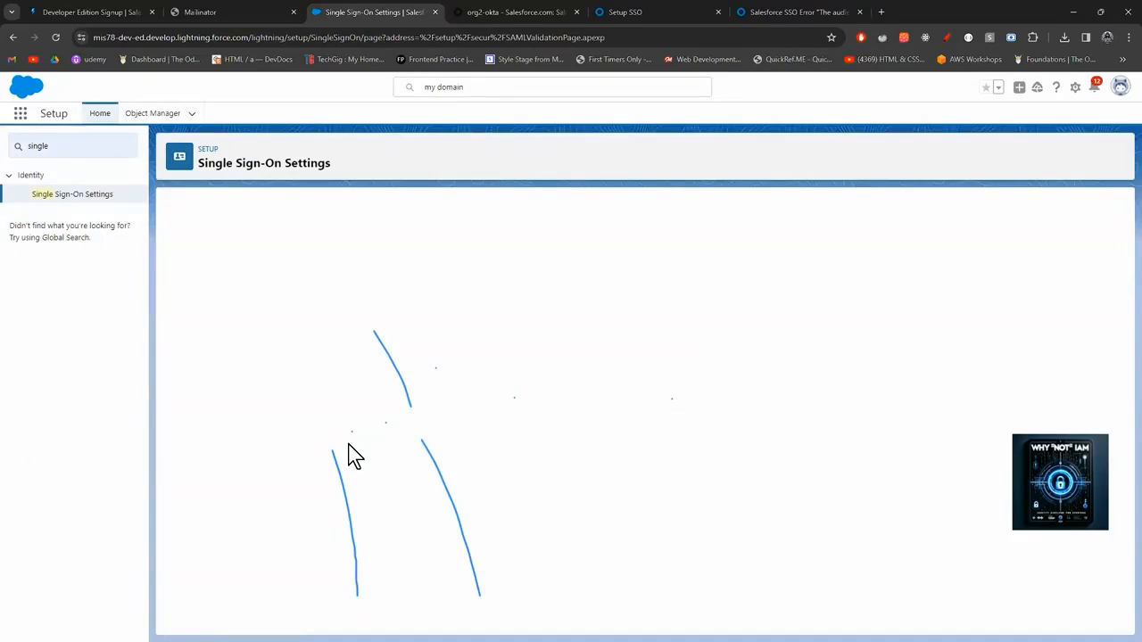
Validate against configuration exkf50y6idFs2vArg5d7, then bring forward the incognito window's SSO error.
{"action": "scroll", "coordinate": [353, 455], "scroll_direction": "down", "scroll_amount": 5}
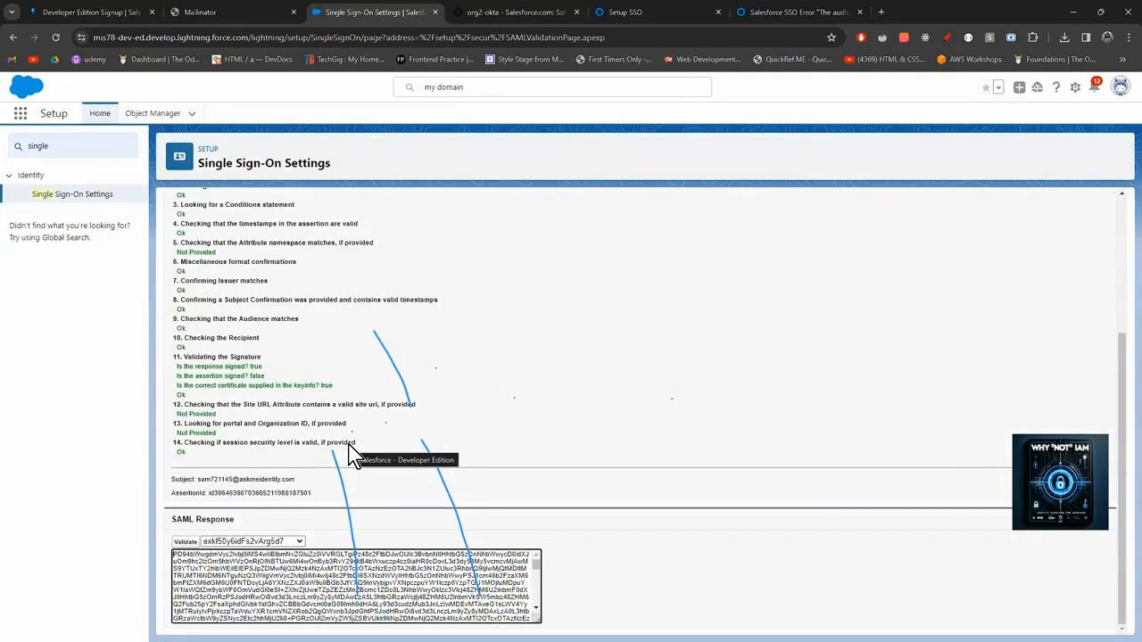
{"action": "scroll", "coordinate": [353, 455], "scroll_direction": "up", "scroll_amount": 2}
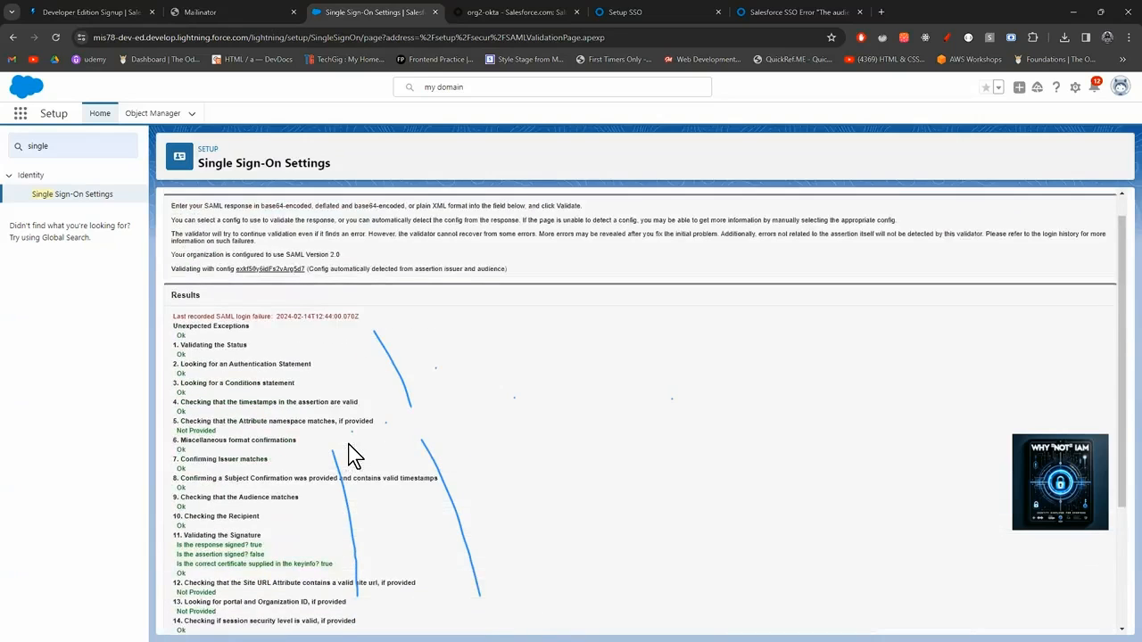
{"action": "scroll", "coordinate": [352, 456], "scroll_direction": "down", "scroll_amount": 2}
{"action": "left_click", "coordinate": [251, 542]}
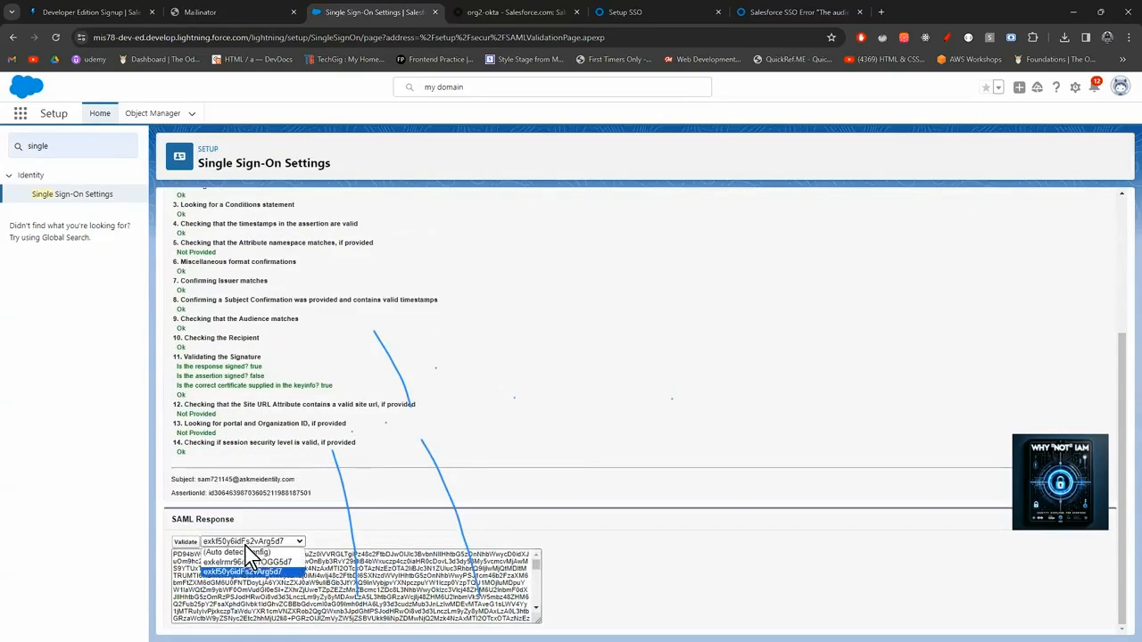
{"action": "left_click", "coordinate": [247, 547]}
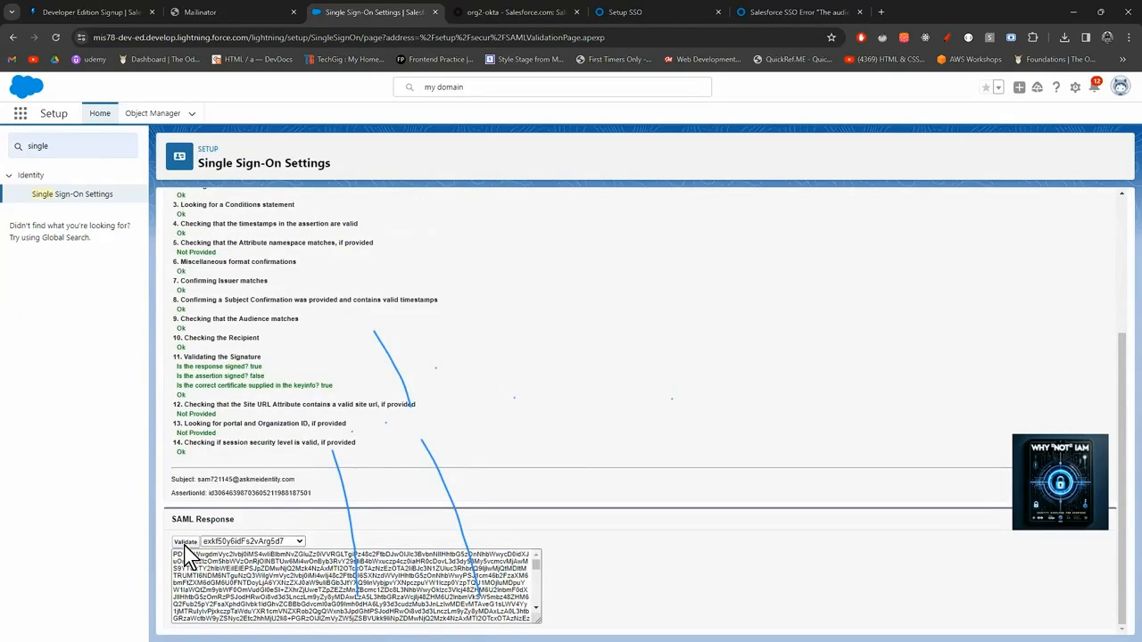
{"action": "left_click", "coordinate": [186, 543]}
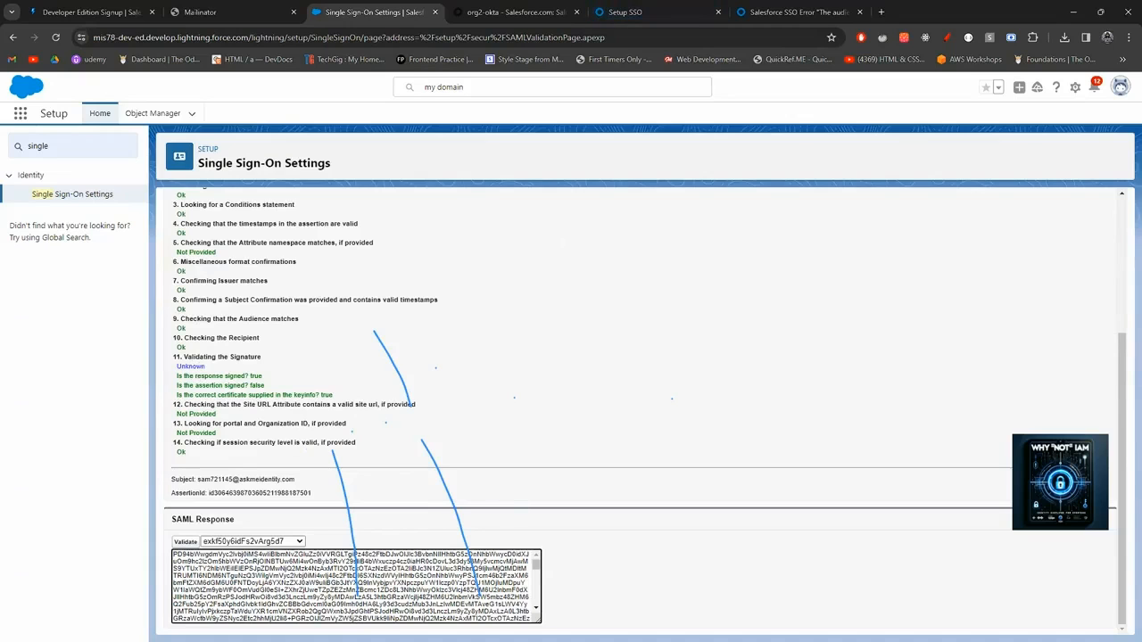
{"action": "mouse_move", "coordinate": [584, 628]}
{"action": "left_click", "coordinate": [637, 589]}
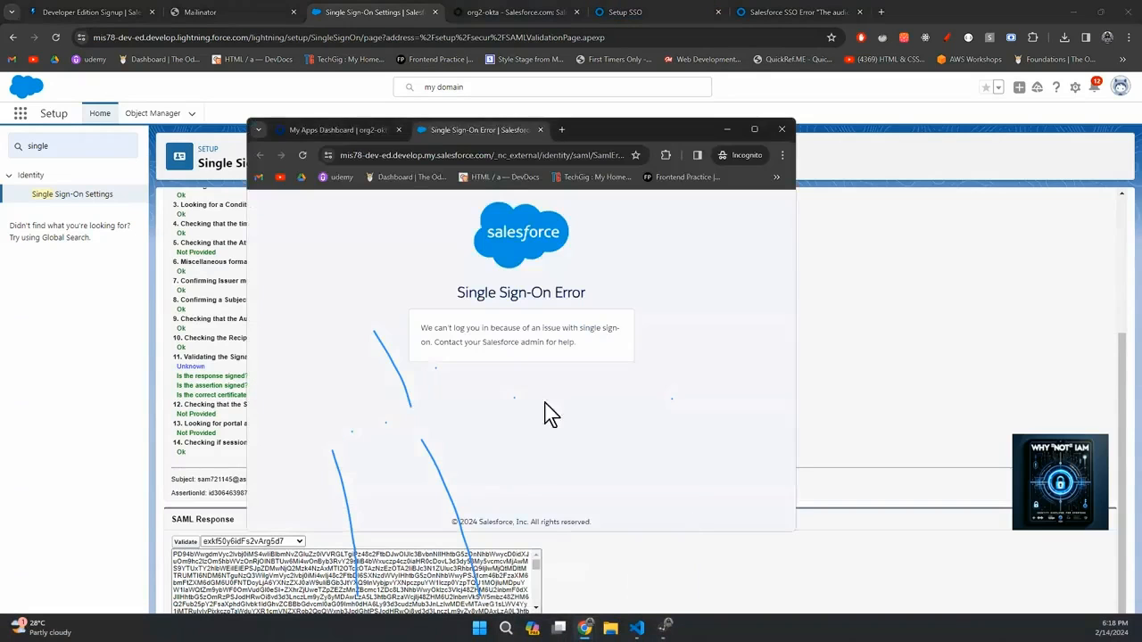
Close the error and blank tabs, close the extra SAML-tracer window, and clear its captured requests.
{"action": "left_click", "coordinate": [540, 129]}
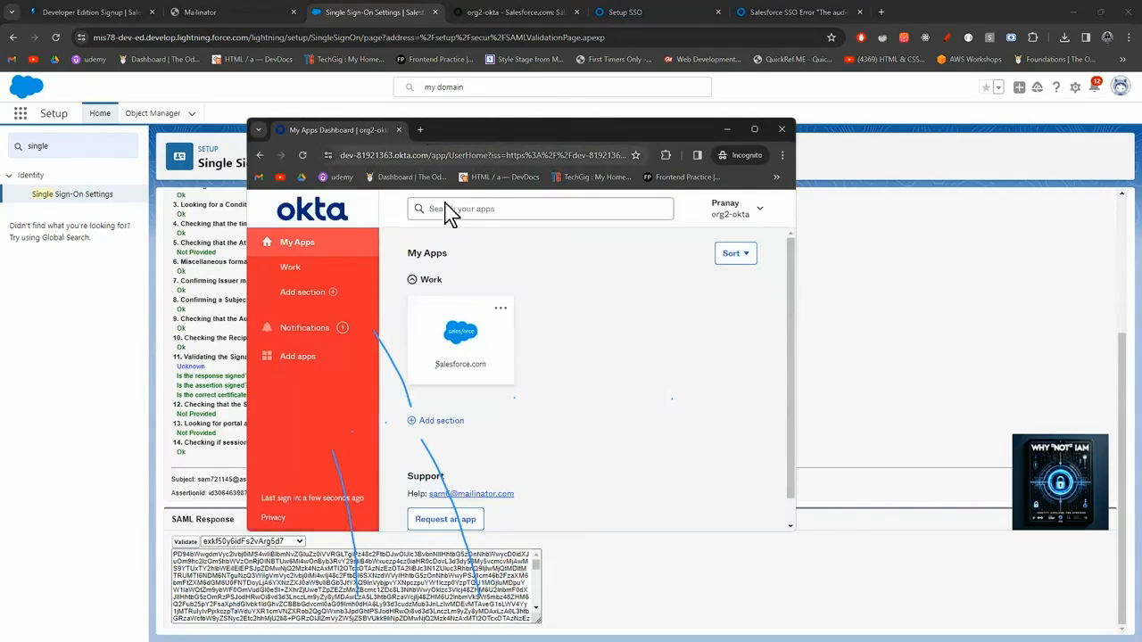
{"action": "left_click", "coordinate": [481, 345]}
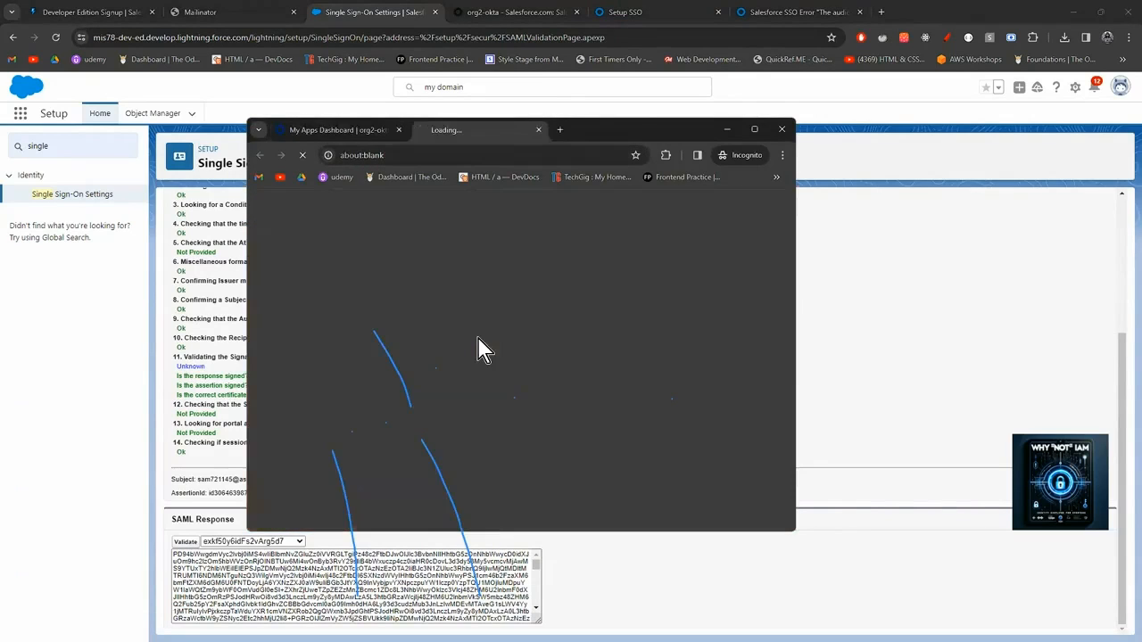
{"action": "left_click", "coordinate": [540, 129]}
{"action": "left_click", "coordinate": [664, 627]}
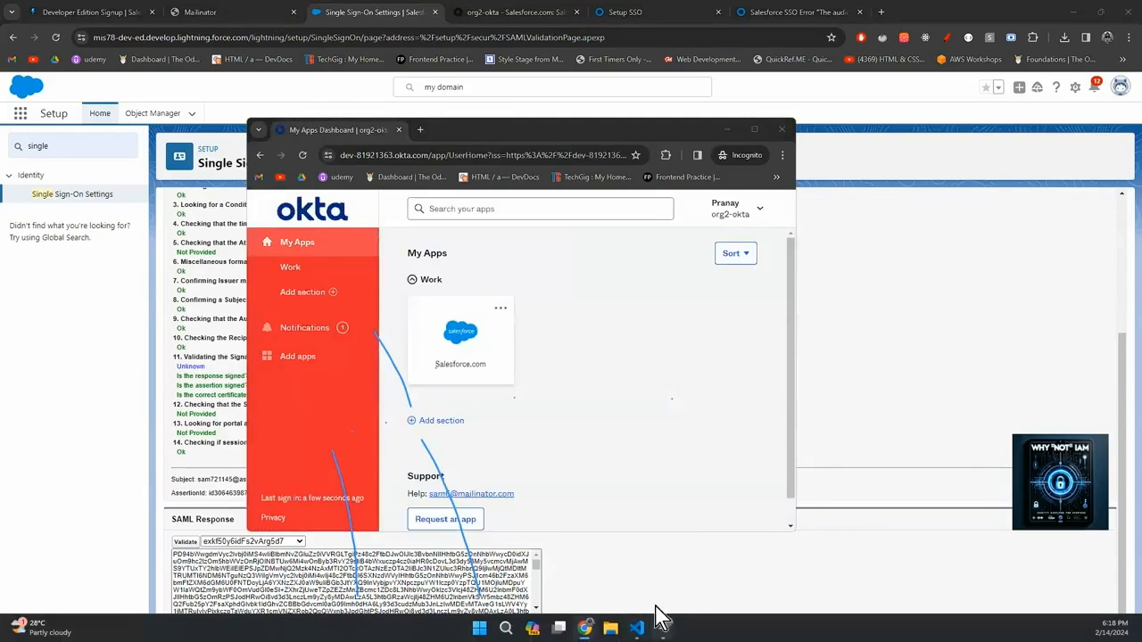
{"action": "left_click", "coordinate": [650, 530]}
{"action": "left_click", "coordinate": [650, 536]}
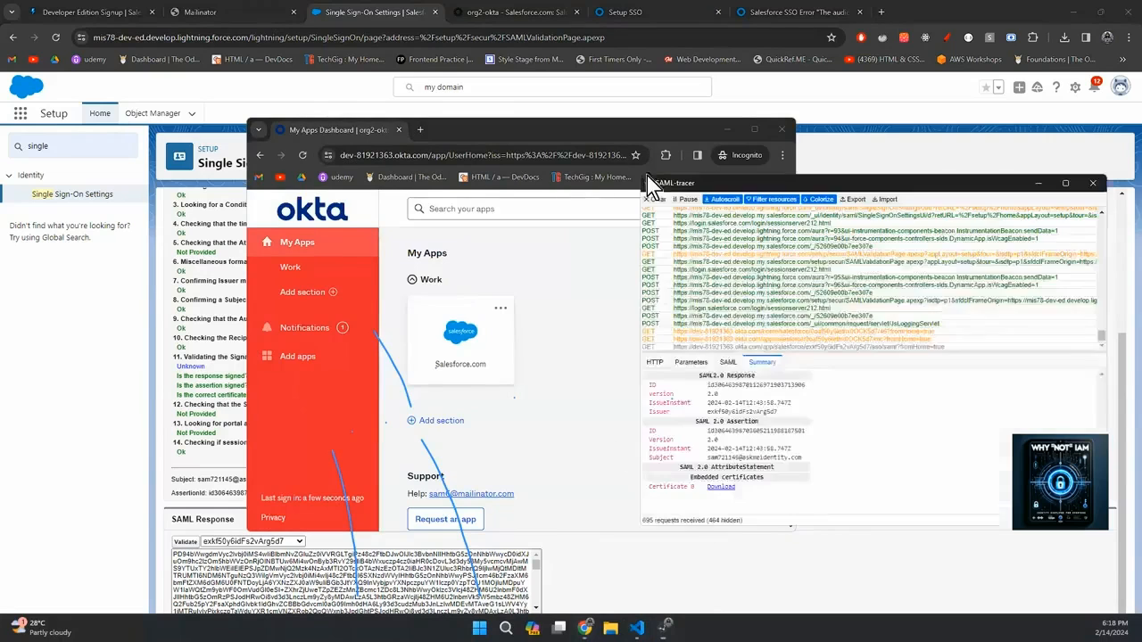
{"action": "left_click", "coordinate": [655, 199]}
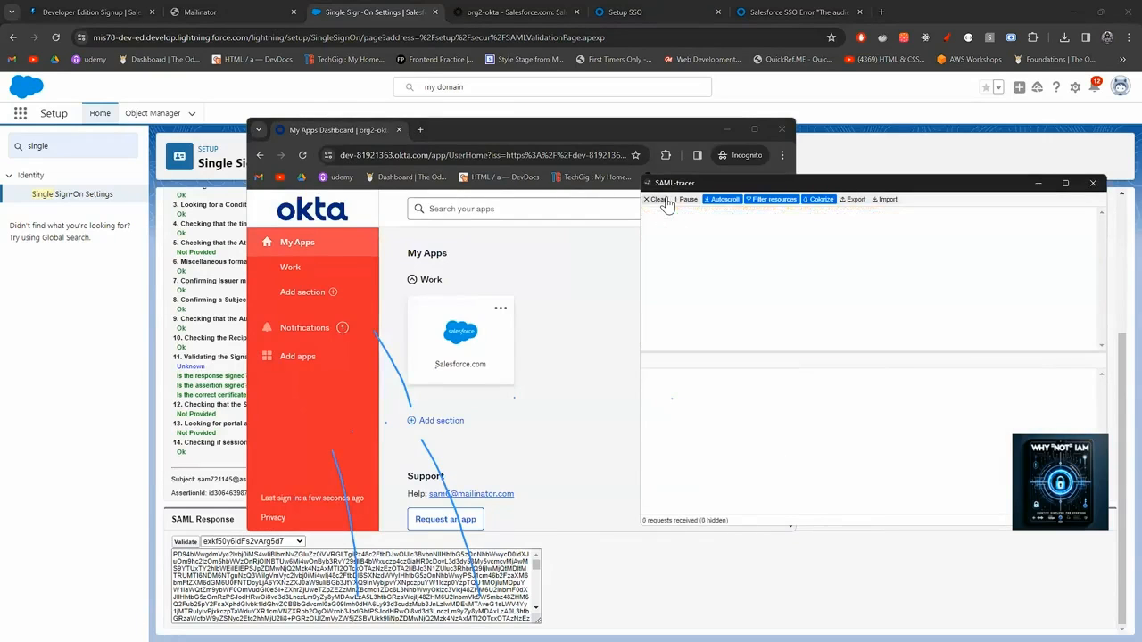
Relaunch Salesforce.com once more, close the failed window, clear SAML-tracer, and open a new incognito window.
{"action": "left_click", "coordinate": [460, 337]}
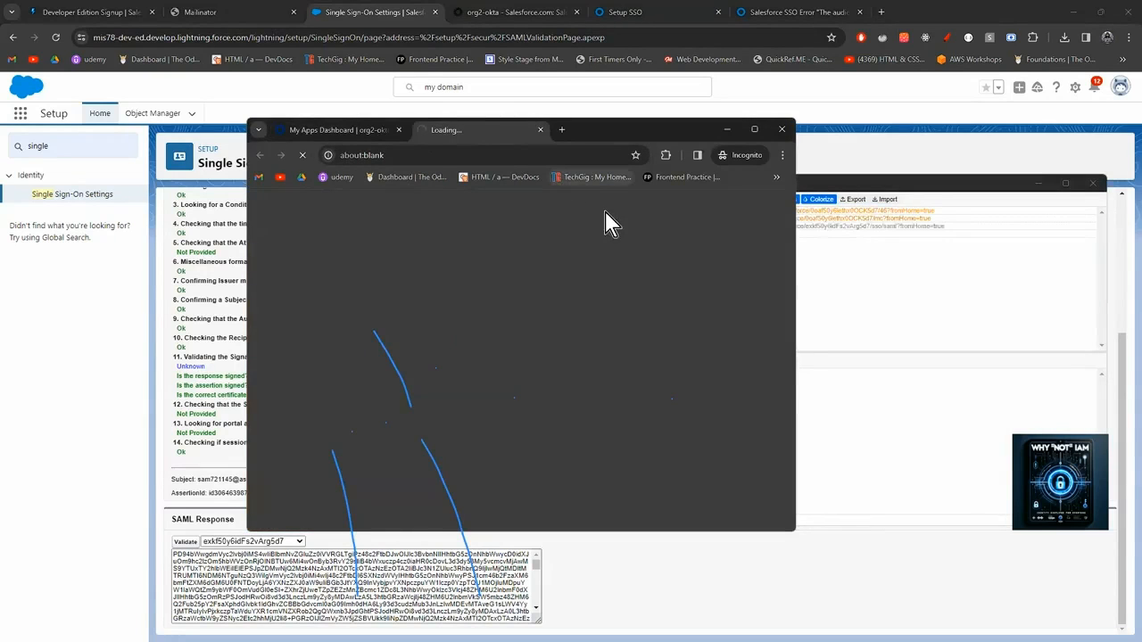
{"action": "left_click", "coordinate": [929, 194]}
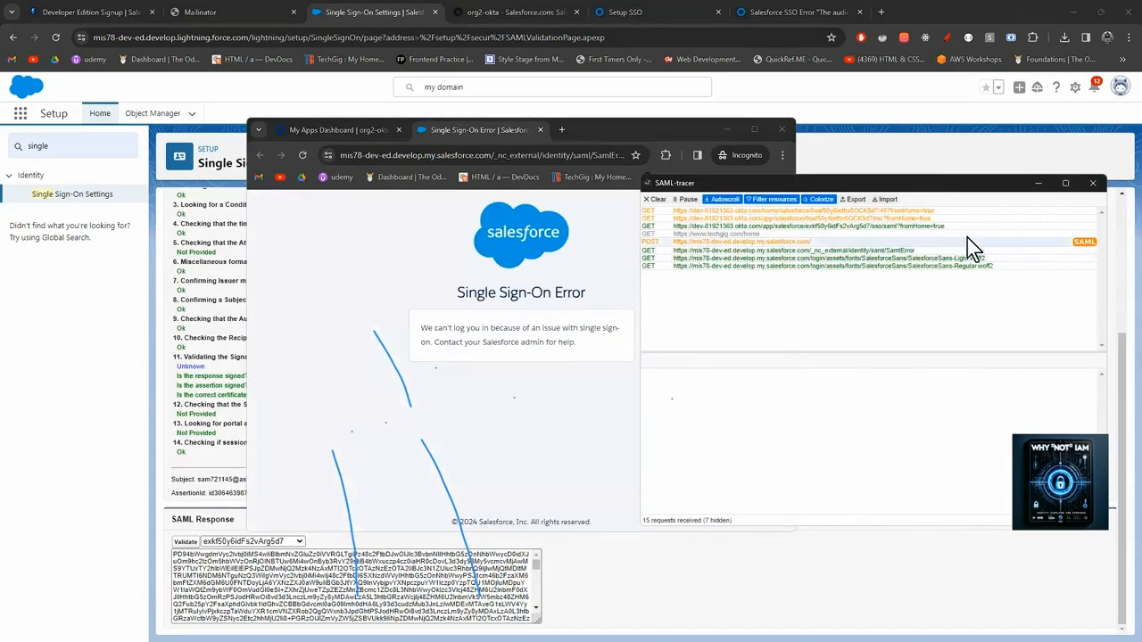
{"action": "left_click", "coordinate": [775, 137]}
{"action": "left_click", "coordinate": [774, 136]}
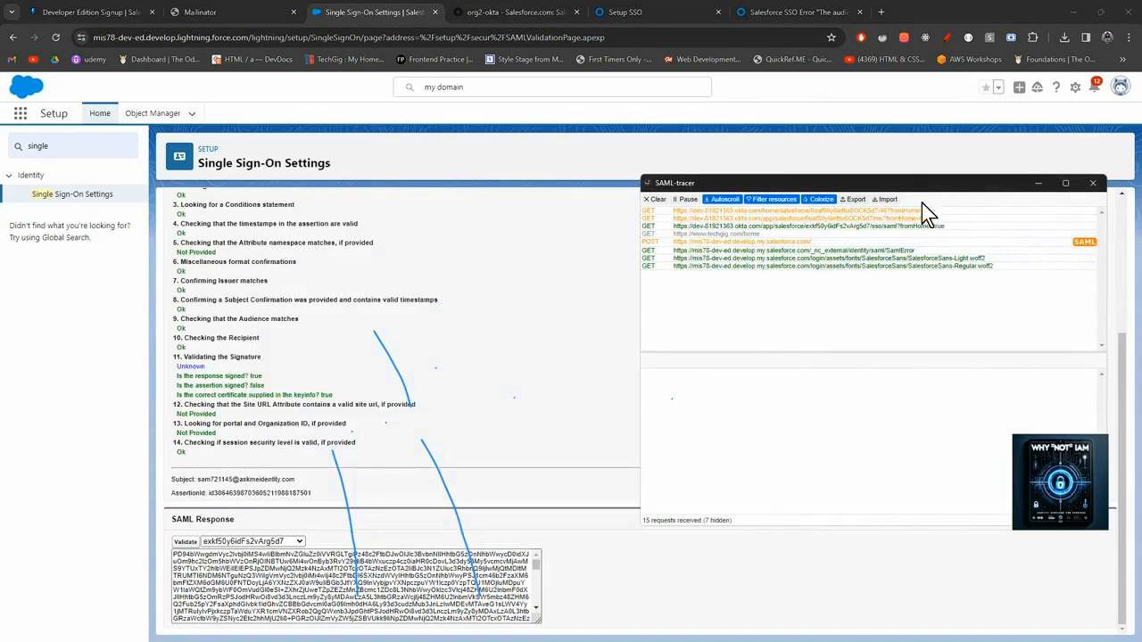
{"action": "left_click", "coordinate": [654, 199]}
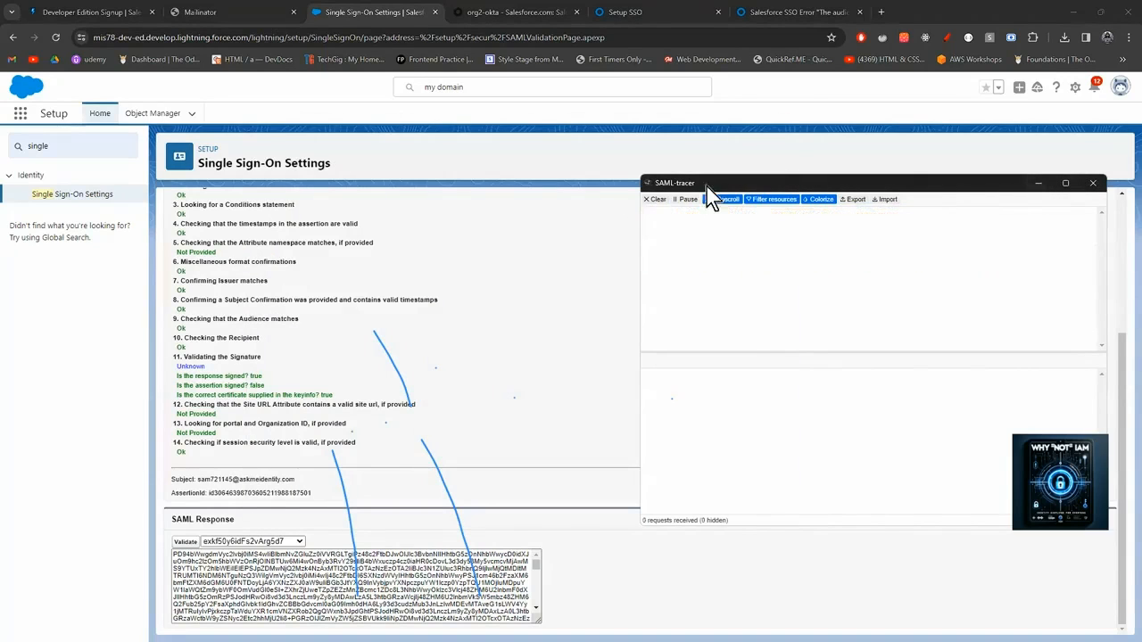
{"action": "left_click", "coordinate": [1129, 37]}
{"action": "left_click", "coordinate": [1006, 124]}
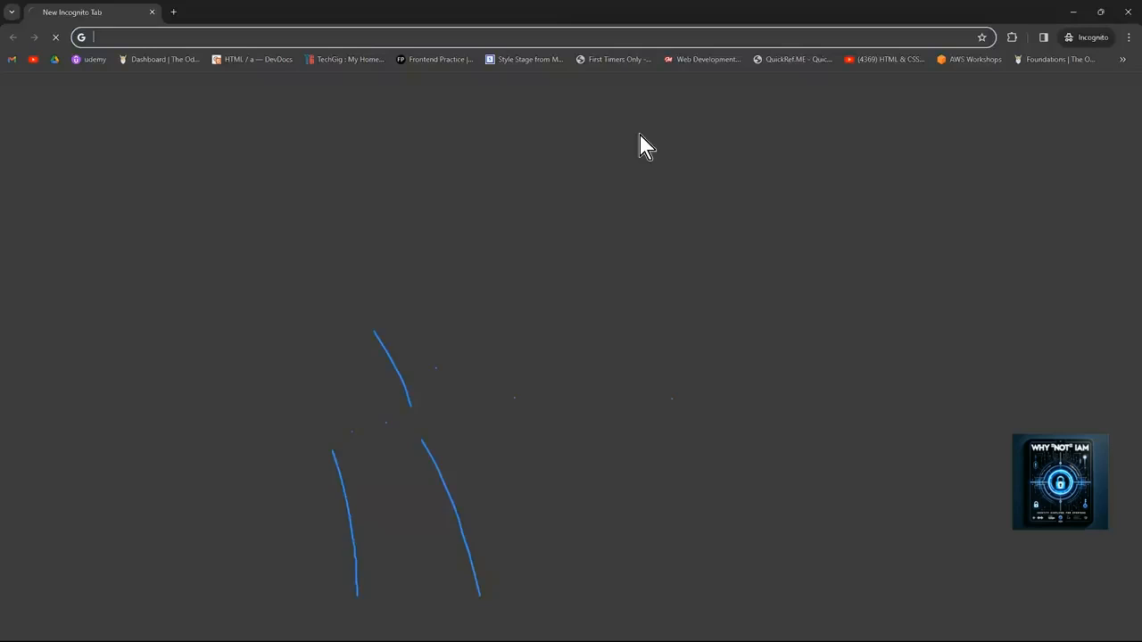
Copy the Okta org domain from the admin account menu and load it in the incognito window.
{"action": "left_click_drag", "start_coordinate": [557, 13], "coordinate": [610, 137]}
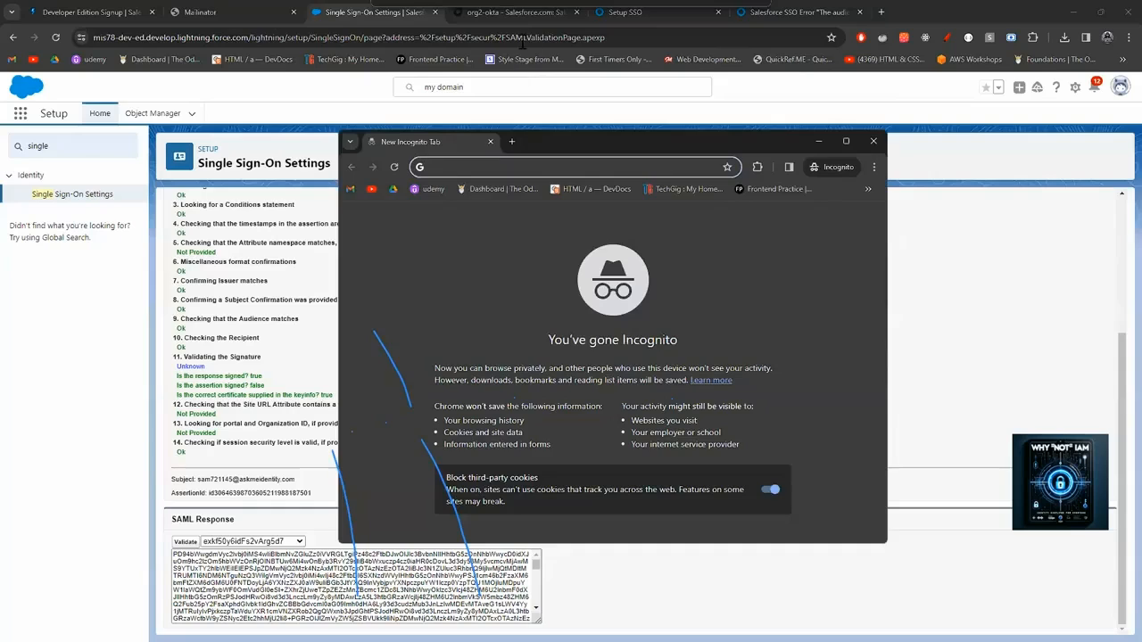
{"action": "left_click", "coordinate": [518, 12]}
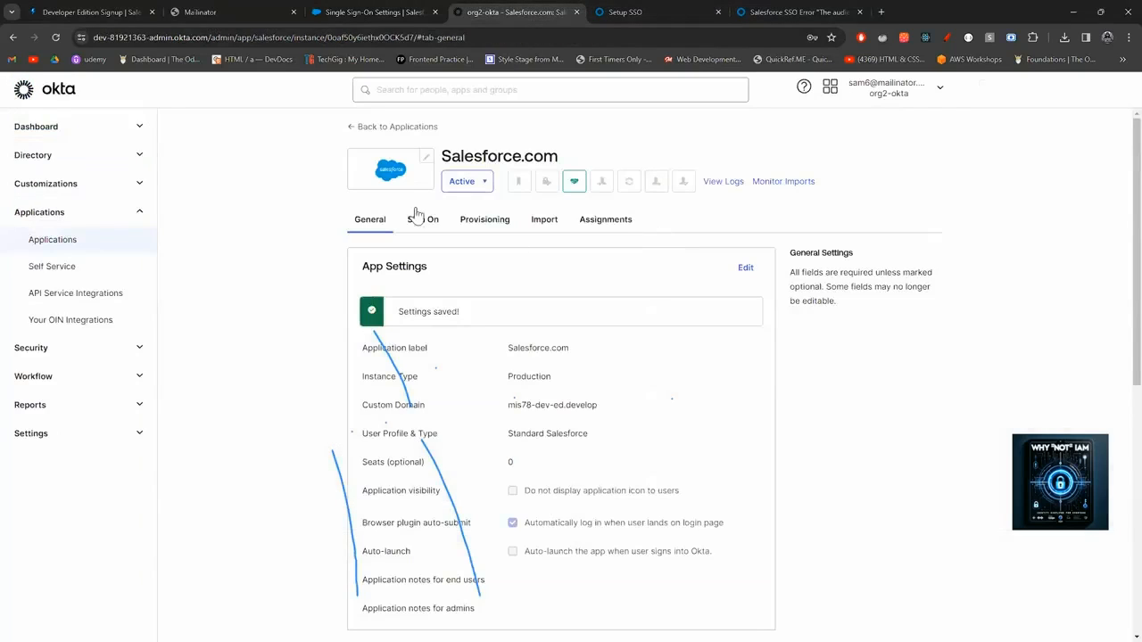
{"action": "left_click", "coordinate": [940, 89]}
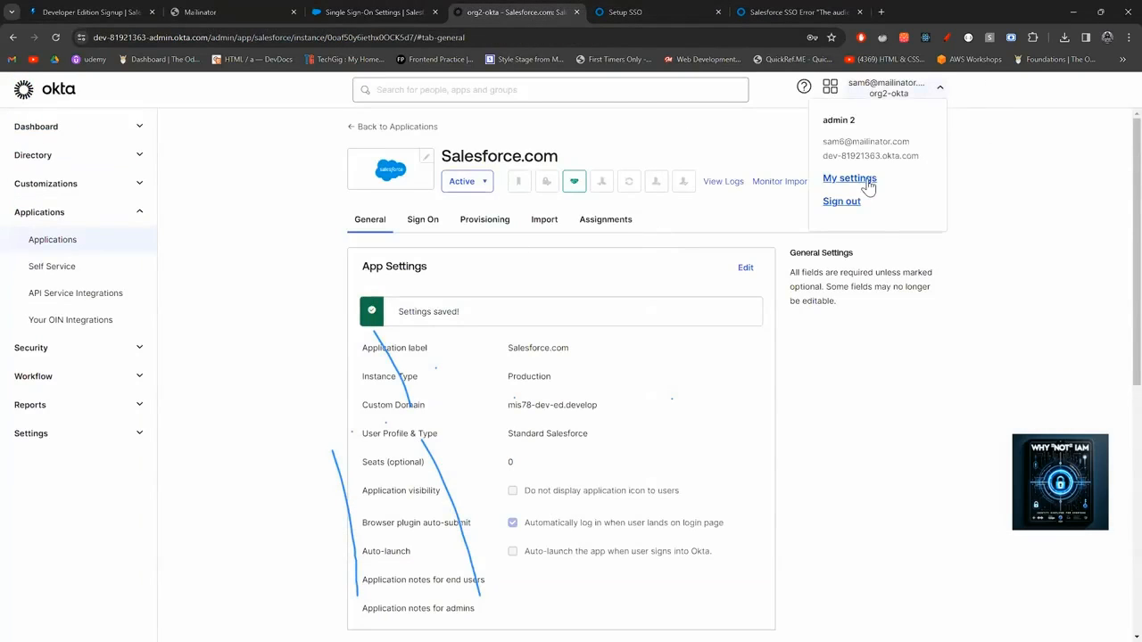
{"action": "left_click", "coordinate": [928, 156]}
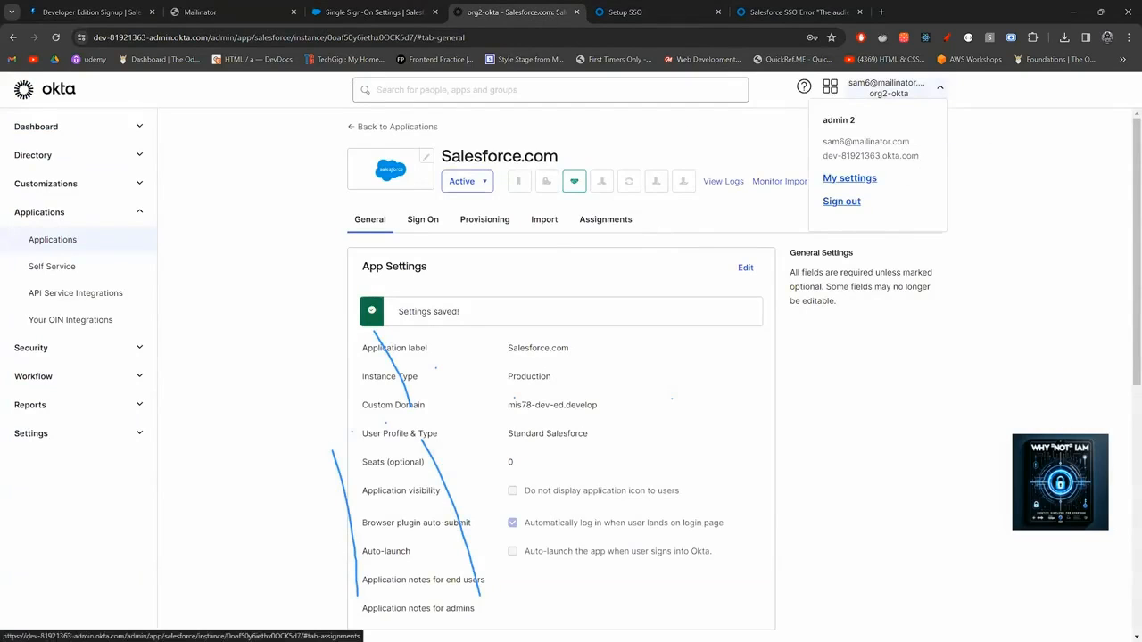
{"action": "mouse_move", "coordinate": [585, 628]}
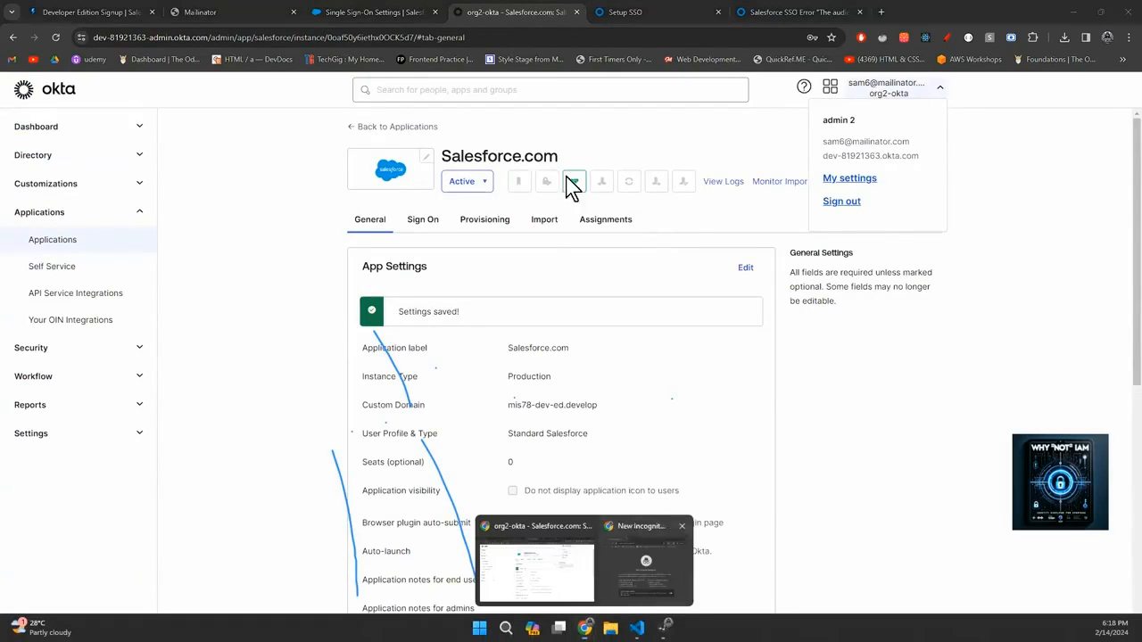
{"action": "left_click", "coordinate": [625, 600]}
{"action": "key", "text": "ctrl+v"}
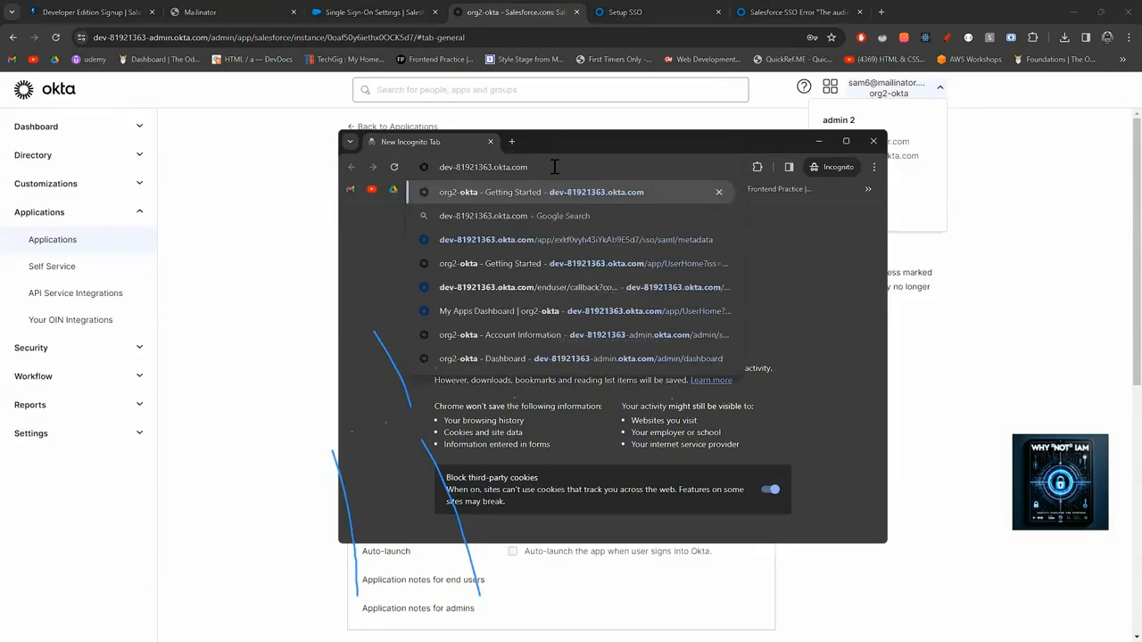
{"action": "key", "text": "Return"}
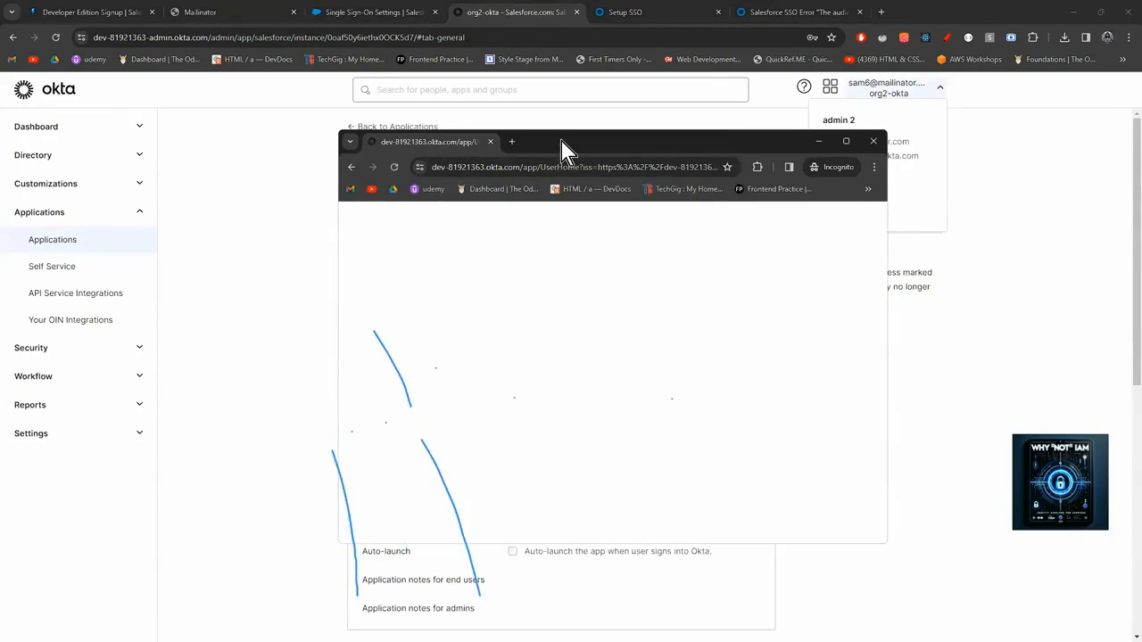
Sign in with the saved credentials, then select the first user's username in Directory > People.
{"action": "left_click_drag", "start_coordinate": [571, 154], "coordinate": [707, 151]}
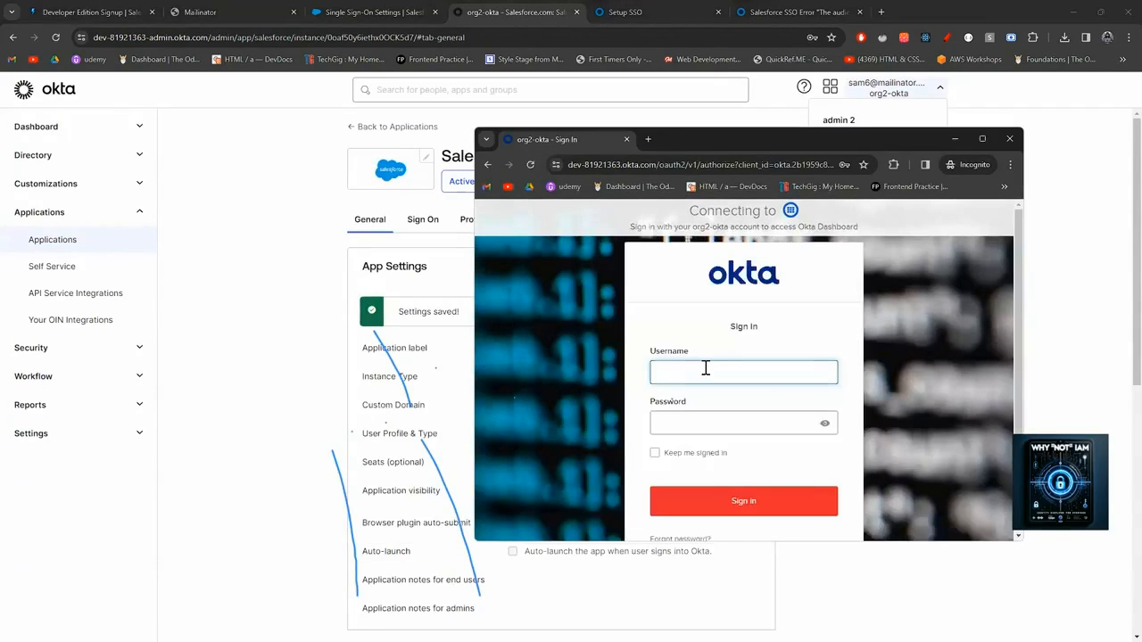
{"action": "left_click", "coordinate": [705, 370]}
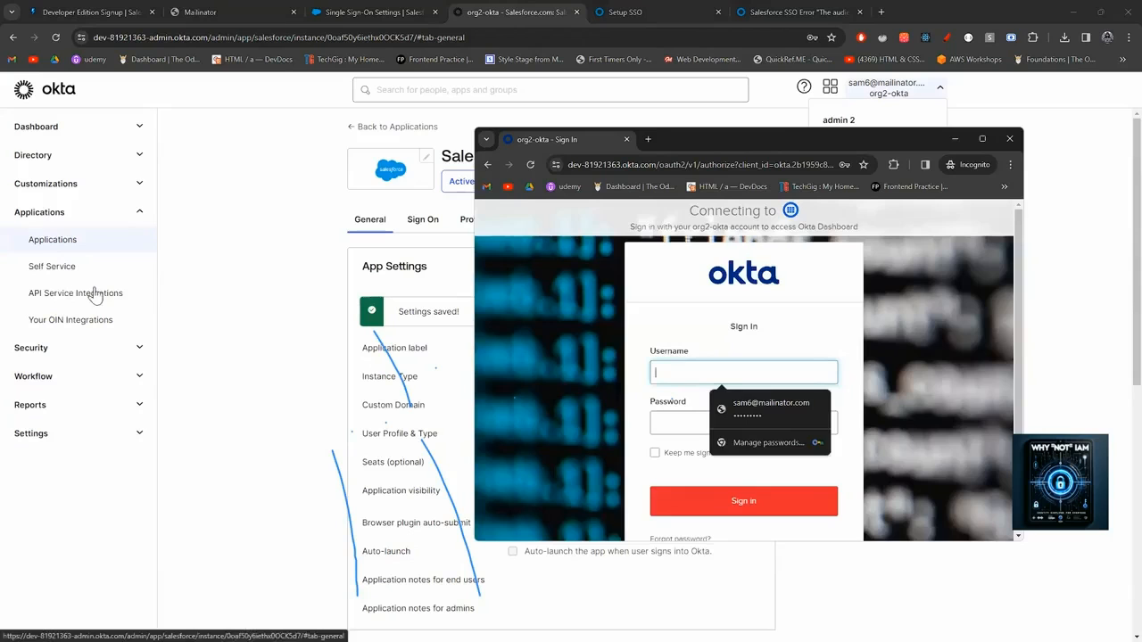
{"action": "left_click", "coordinate": [75, 158]}
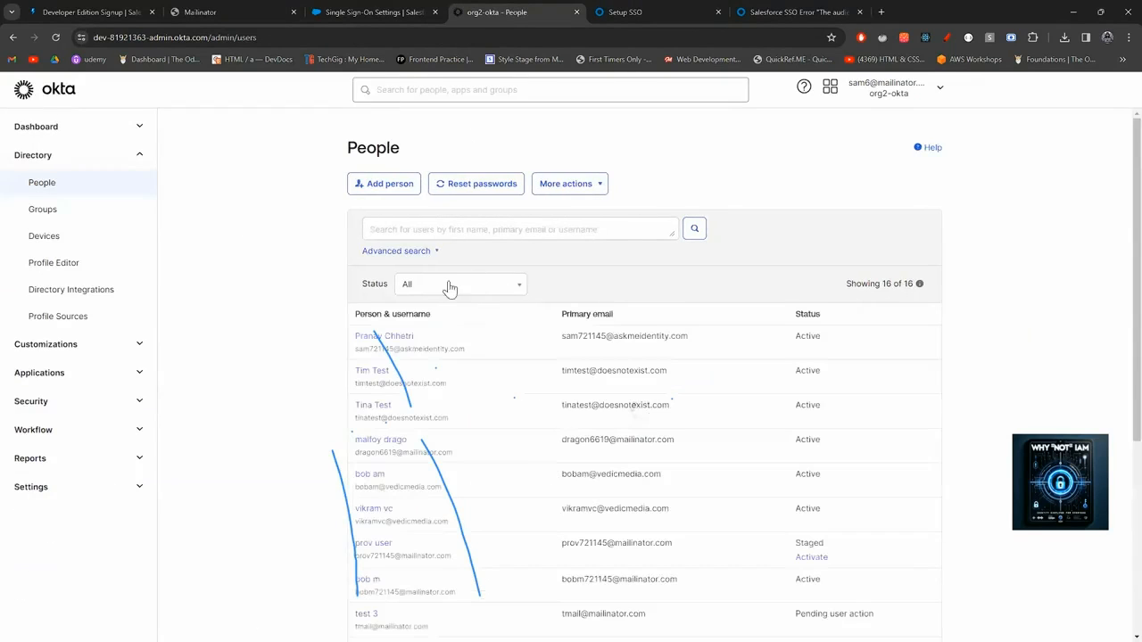
{"action": "left_click_drag", "start_coordinate": [439, 349], "coordinate": [356, 350]}
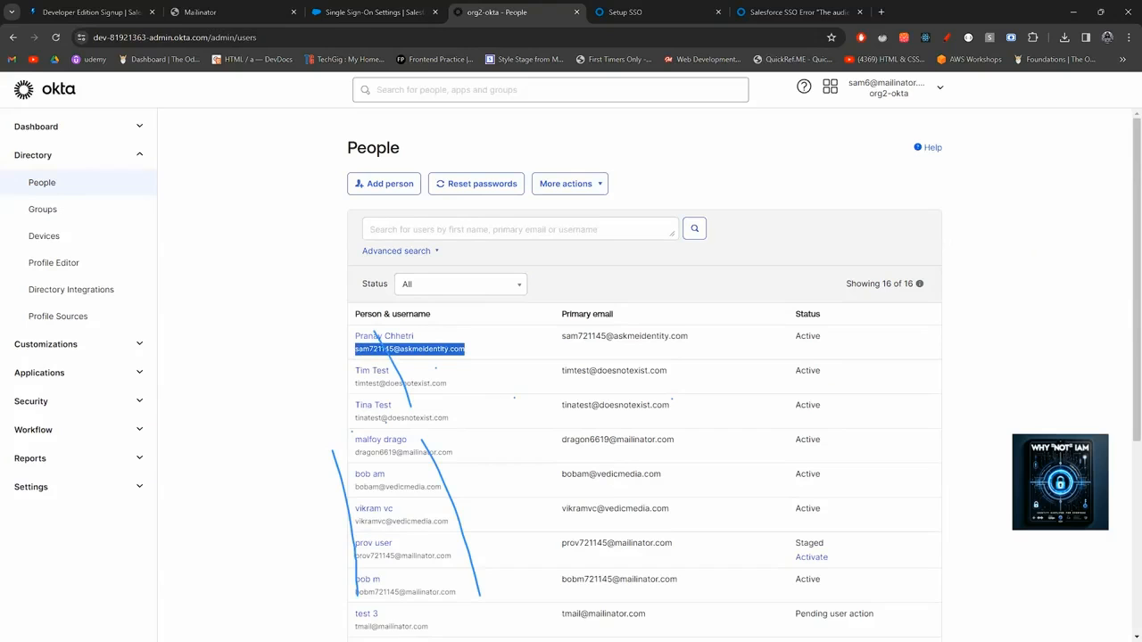
{"action": "mouse_move", "coordinate": [637, 639]}
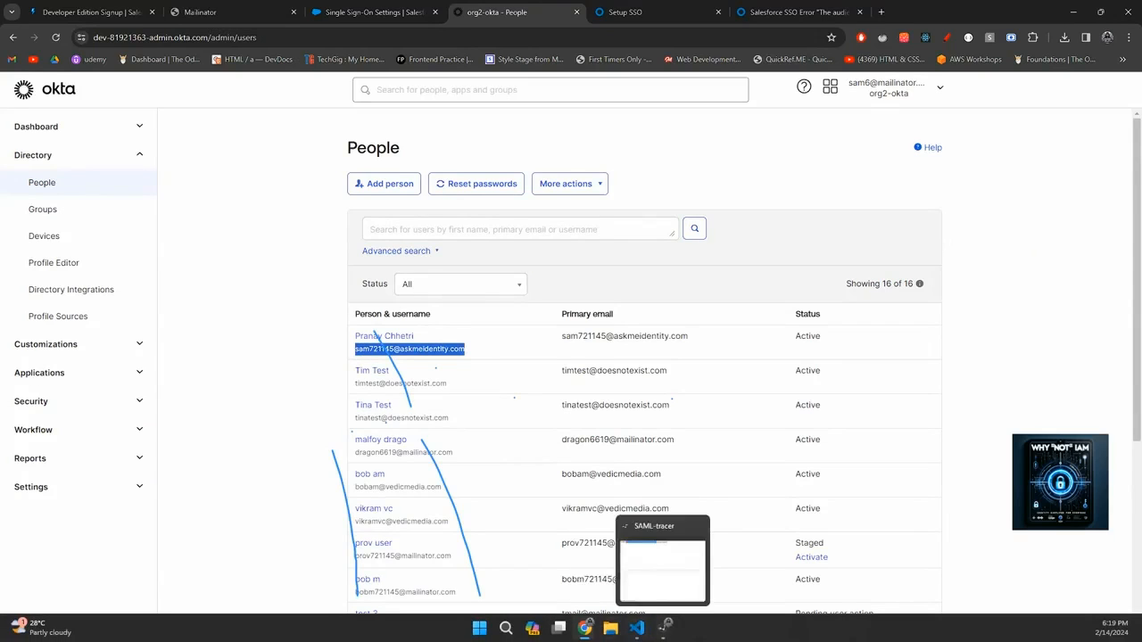
{"action": "left_click", "coordinate": [645, 575]}
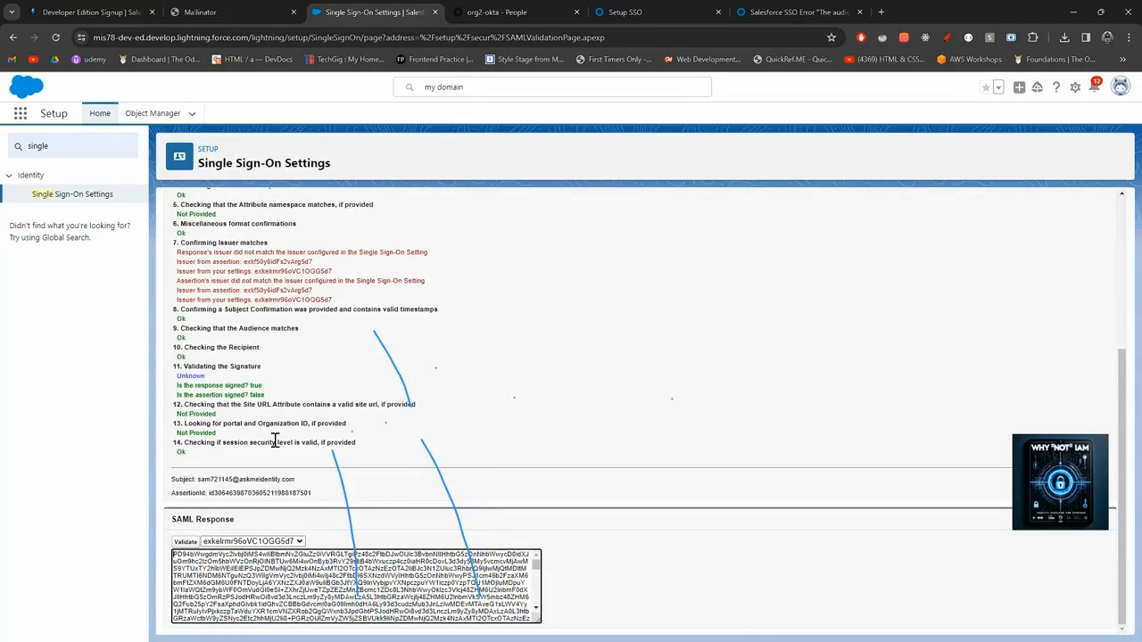
Validate the captured SAML response against config exkf50y6idFs2vArg5d7 and review the results, including the assertion's subject email.
{"action": "left_click", "coordinate": [232, 544]}
{"action": "left_click", "coordinate": [233, 571]}
{"action": "left_click", "coordinate": [194, 545]}
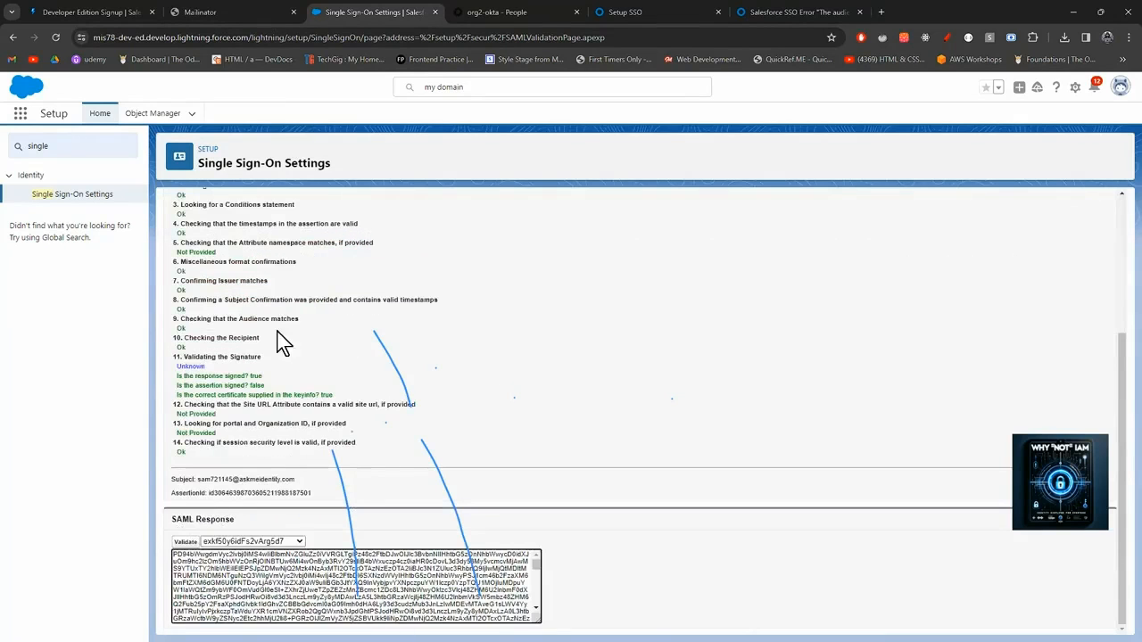
{"action": "scroll", "coordinate": [297, 348], "scroll_direction": "up", "scroll_amount": 3}
{"action": "scroll", "coordinate": [297, 348], "scroll_direction": "down", "scroll_amount": 3}
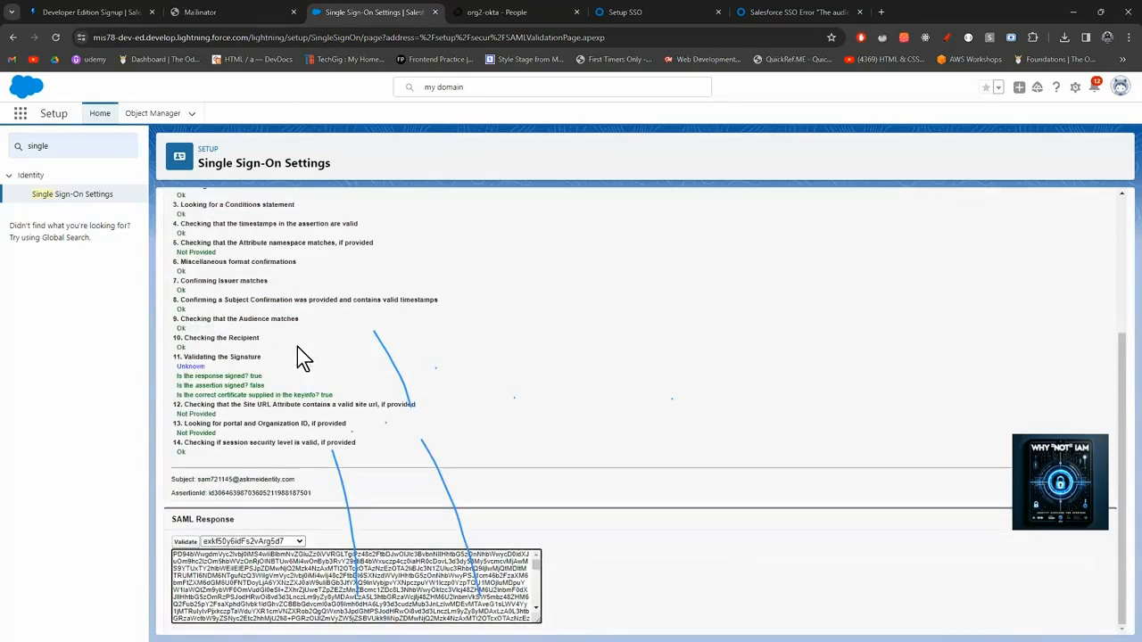
{"action": "scroll", "coordinate": [299, 350], "scroll_direction": "up", "scroll_amount": 3}
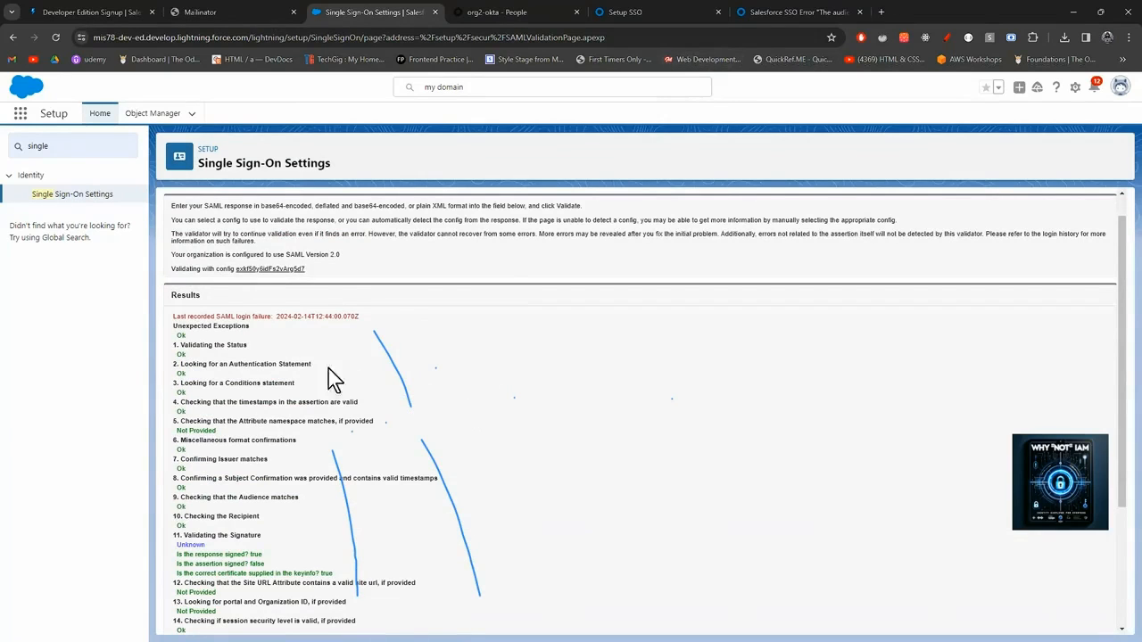
{"action": "scroll", "coordinate": [304, 498], "scroll_direction": "down", "scroll_amount": 3}
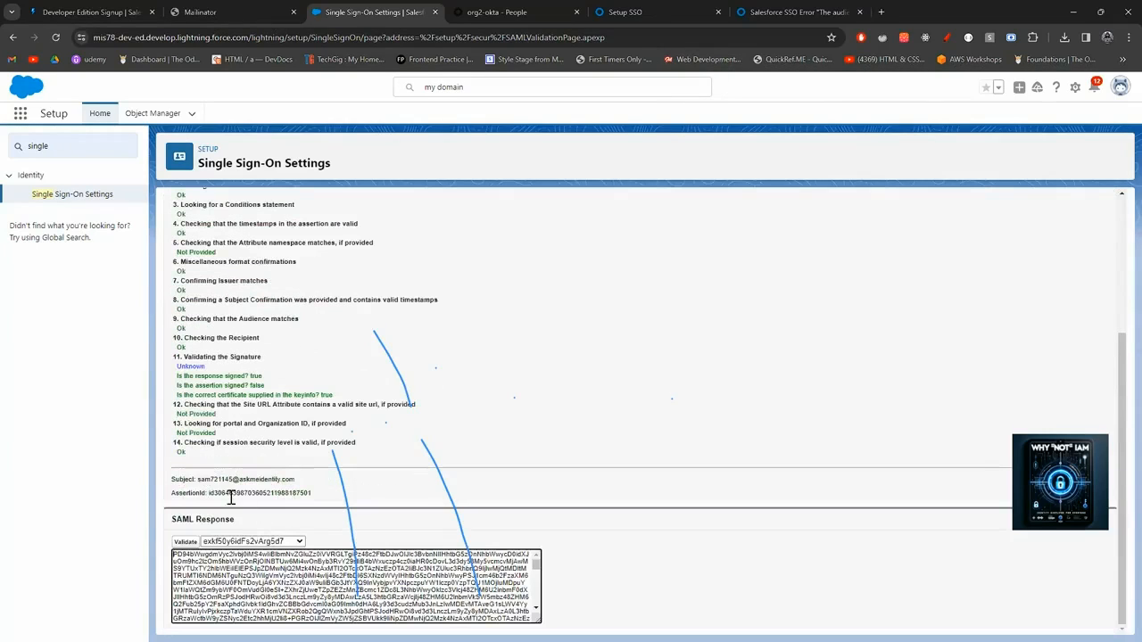
{"action": "left_click_drag", "start_coordinate": [198, 480], "coordinate": [296, 483]}
{"action": "left_click", "coordinate": [310, 484]}
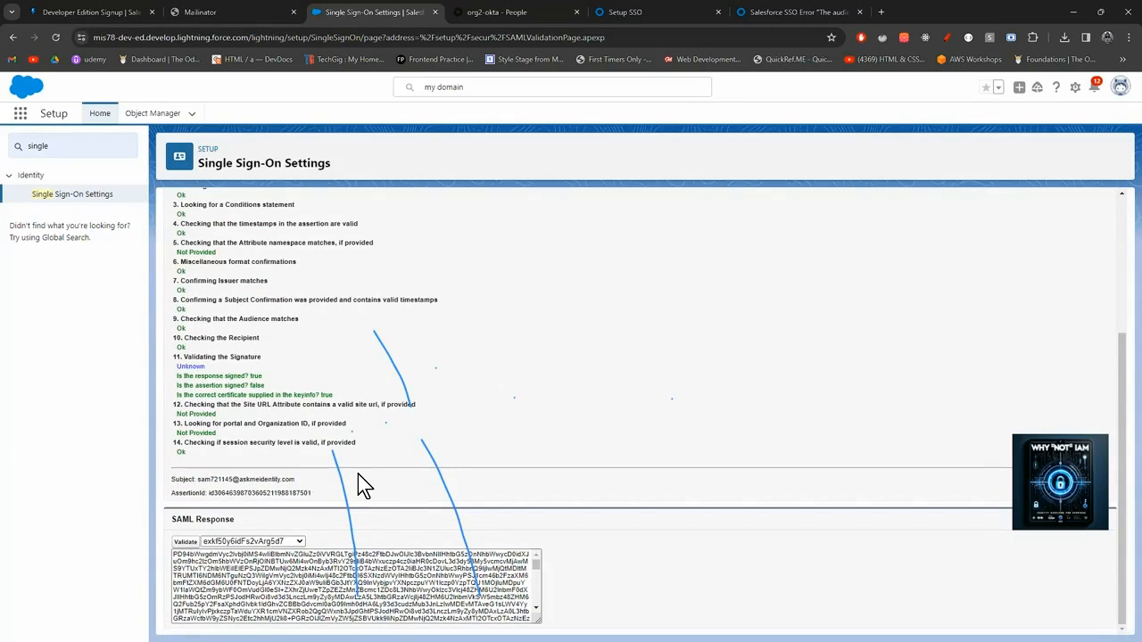
Re-validate the SAML response using the exkelrmr96oVC1OGG5d7 config.
{"action": "left_click", "coordinate": [301, 542]}
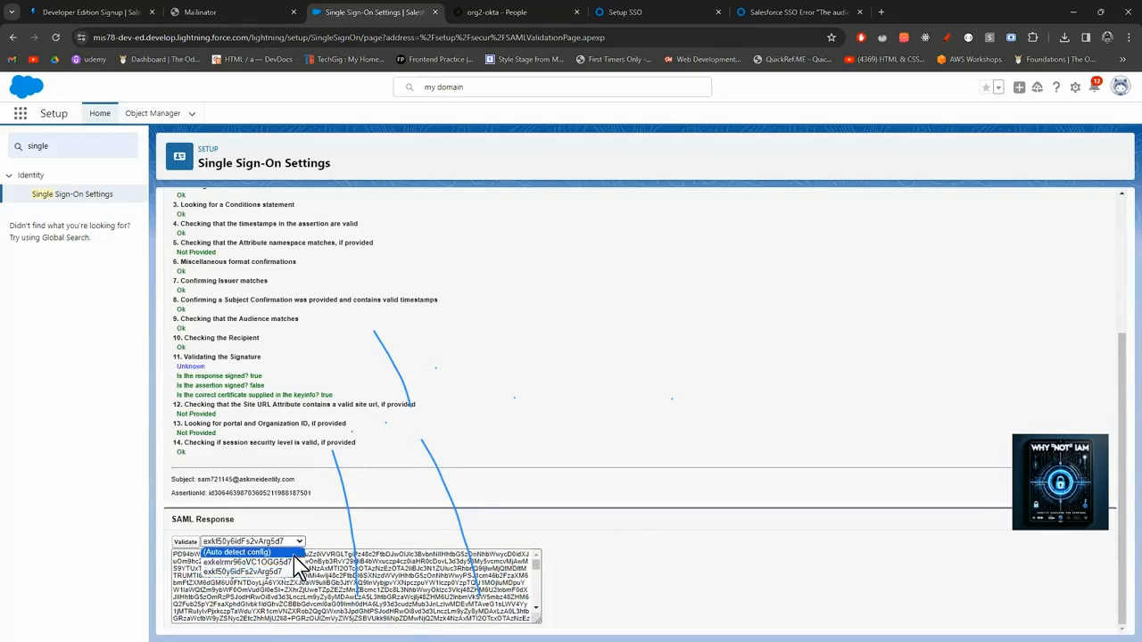
{"action": "left_click", "coordinate": [290, 562]}
{"action": "left_click", "coordinate": [179, 544]}
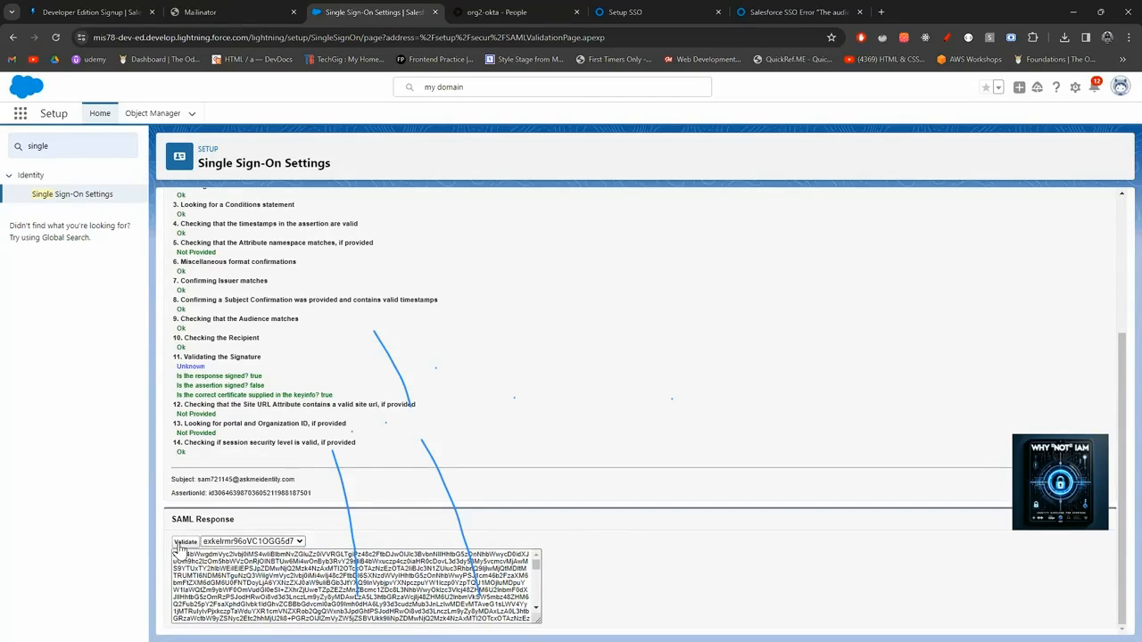
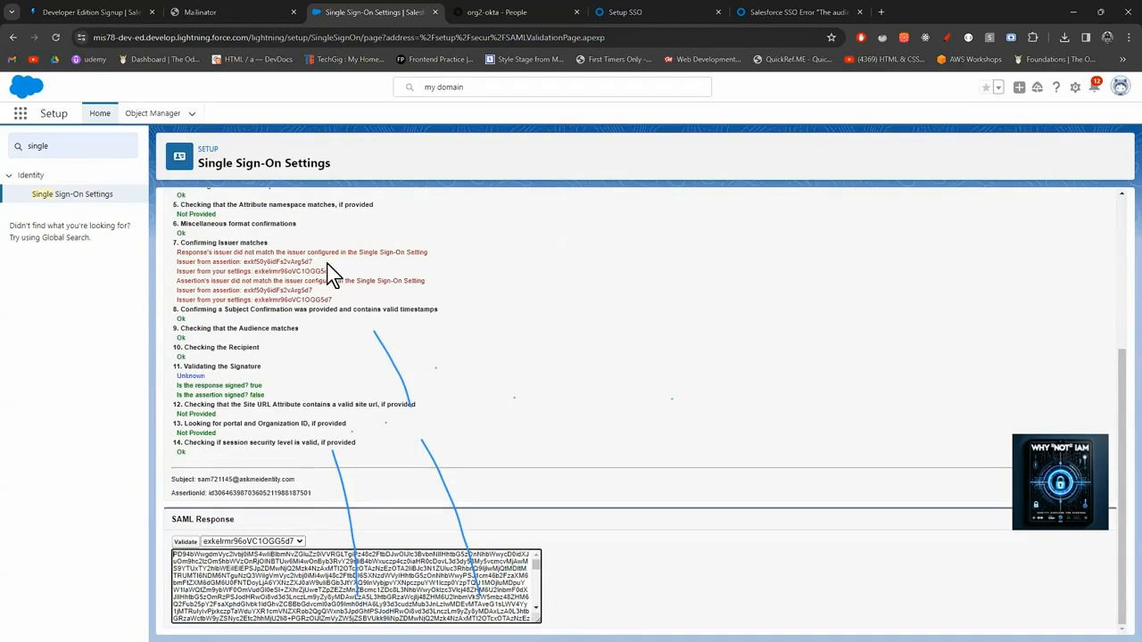
Scroll through the SAML Assertion Validator results.
{"action": "scroll", "coordinate": [325, 391], "scroll_direction": "up", "scroll_amount": 3}
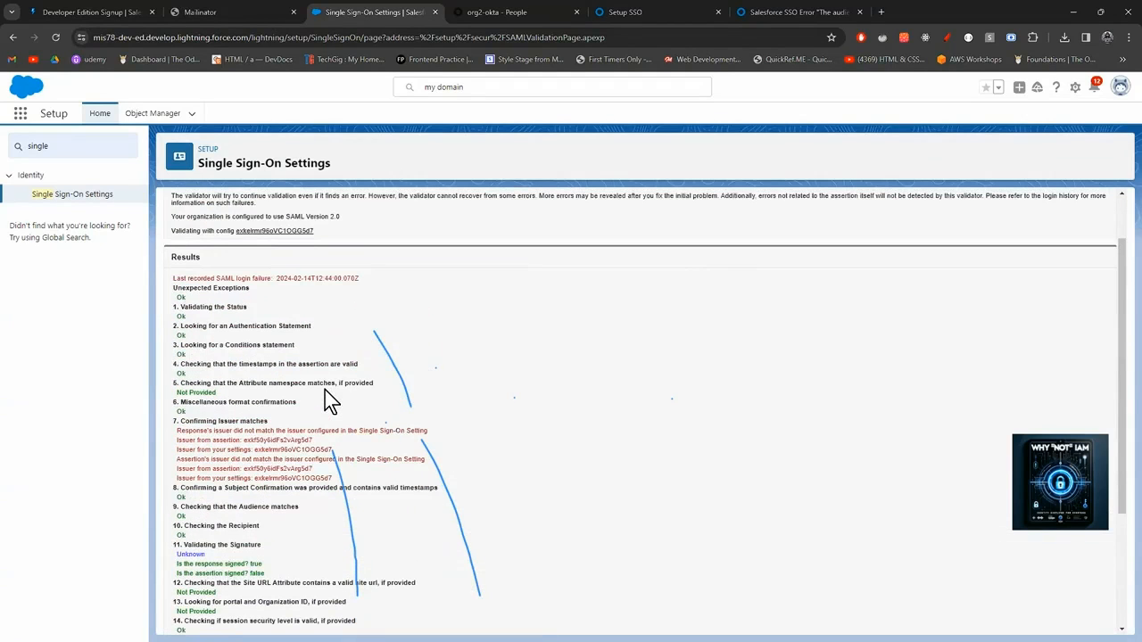
{"action": "scroll", "coordinate": [325, 391], "scroll_direction": "down", "scroll_amount": 2}
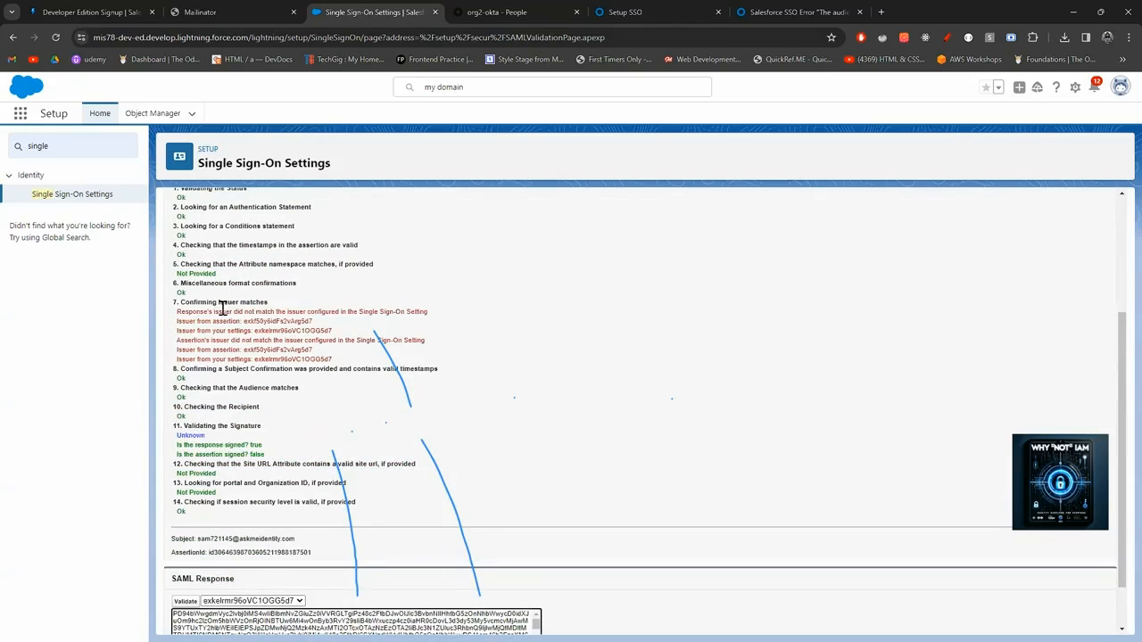
{"action": "scroll", "coordinate": [221, 308], "scroll_direction": "up", "scroll_amount": 3}
{"action": "scroll", "coordinate": [256, 362], "scroll_direction": "down", "scroll_amount": 3}
{"action": "scroll", "coordinate": [282, 418], "scroll_direction": "down", "scroll_amount": 1}
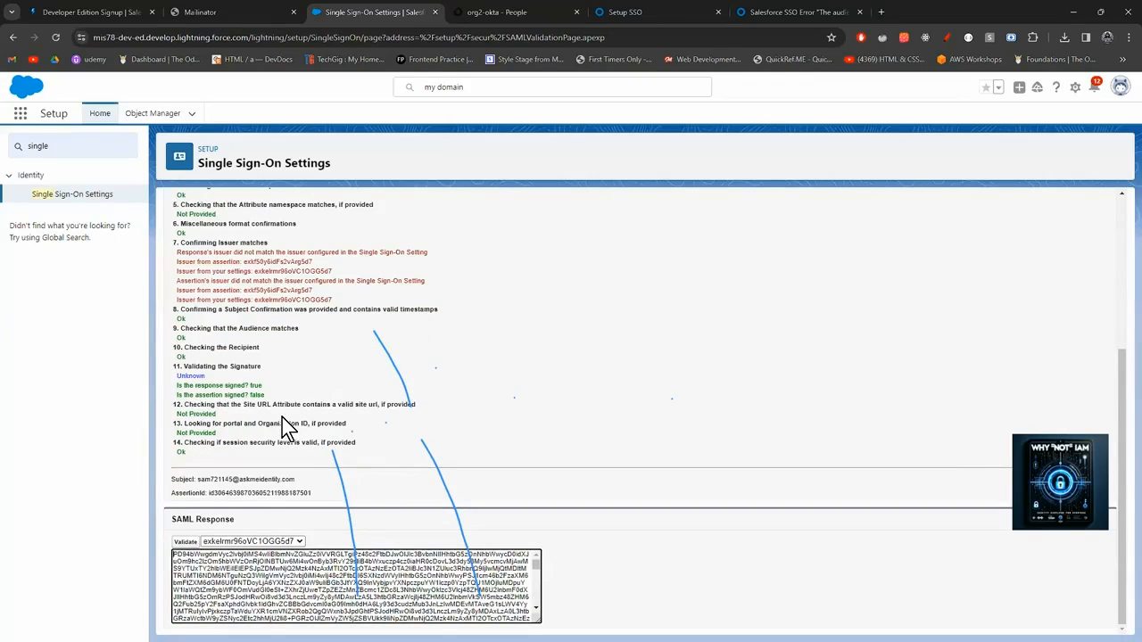
{"action": "scroll", "coordinate": [282, 419], "scroll_direction": "up", "scroll_amount": 1}
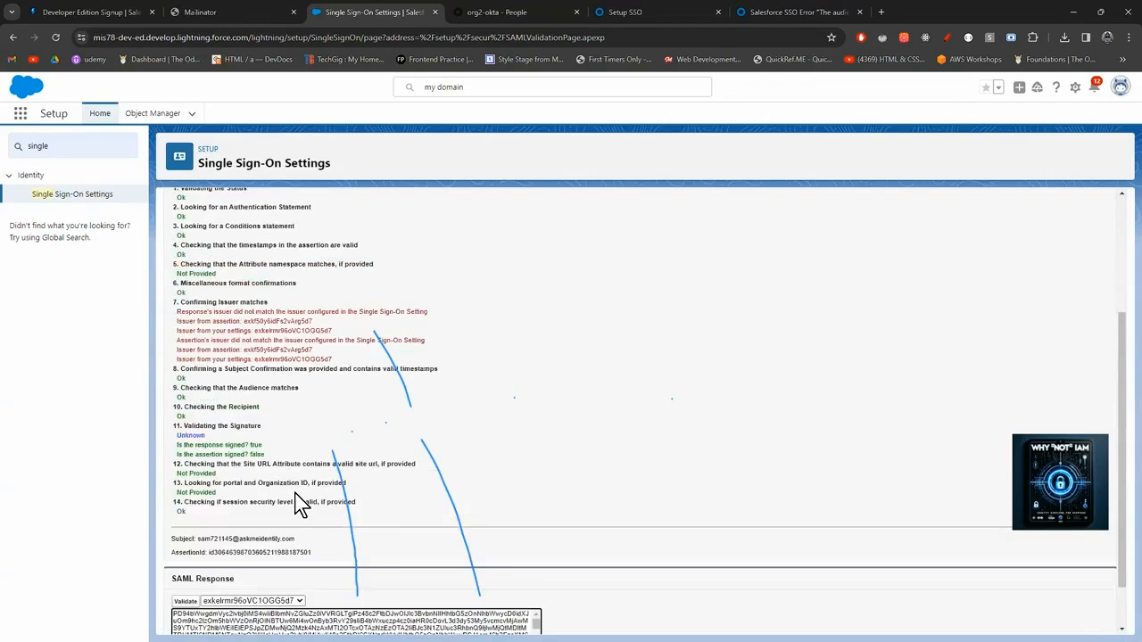
In SAML-tracer, inspect the captured SAML POST's raw response XML and its parsed issuer and subject summary.
{"action": "mouse_move", "coordinate": [357, 641]}
{"action": "mouse_move", "coordinate": [585, 628]}
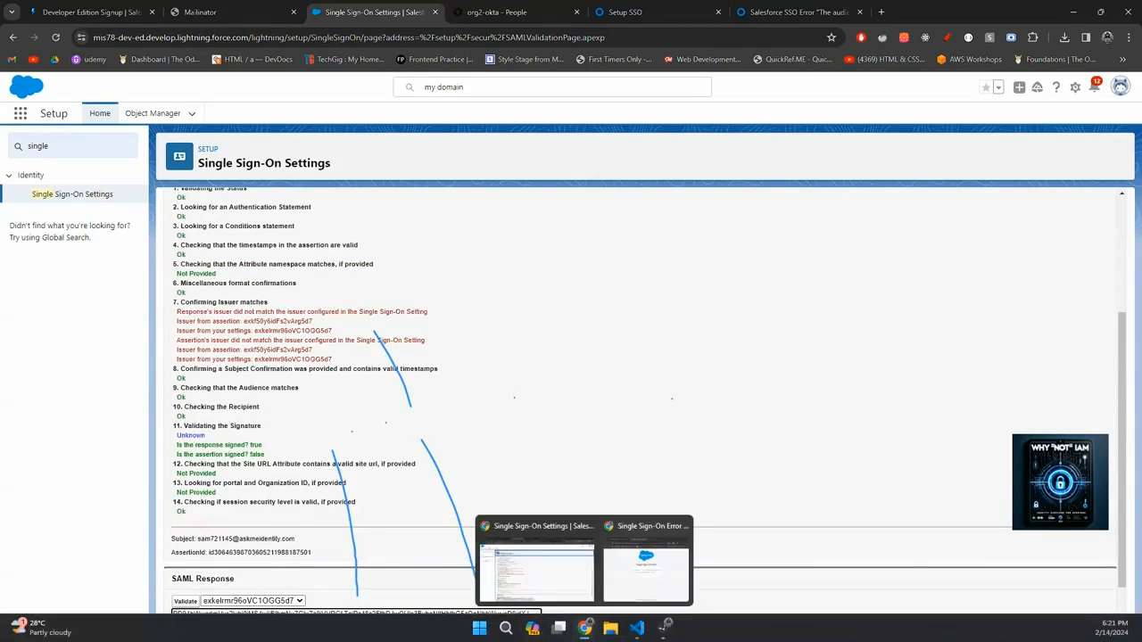
{"action": "left_click", "coordinate": [640, 586]}
{"action": "mouse_move", "coordinate": [662, 628]}
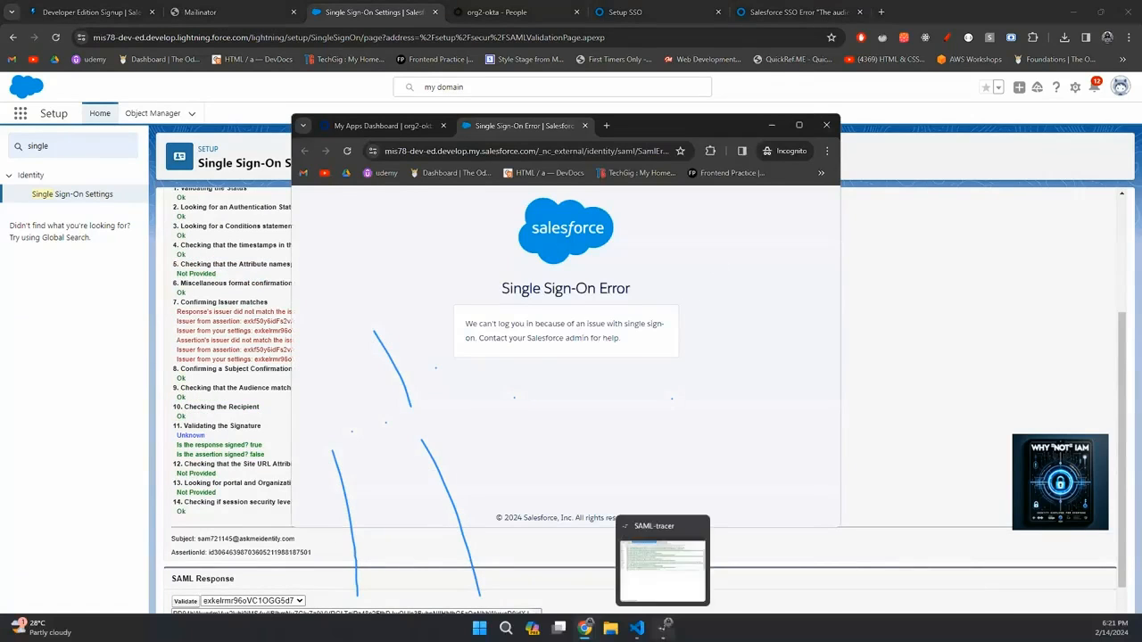
{"action": "left_click", "coordinate": [662, 560]}
{"action": "scroll", "coordinate": [1030, 261], "scroll_direction": "up", "scroll_amount": 2}
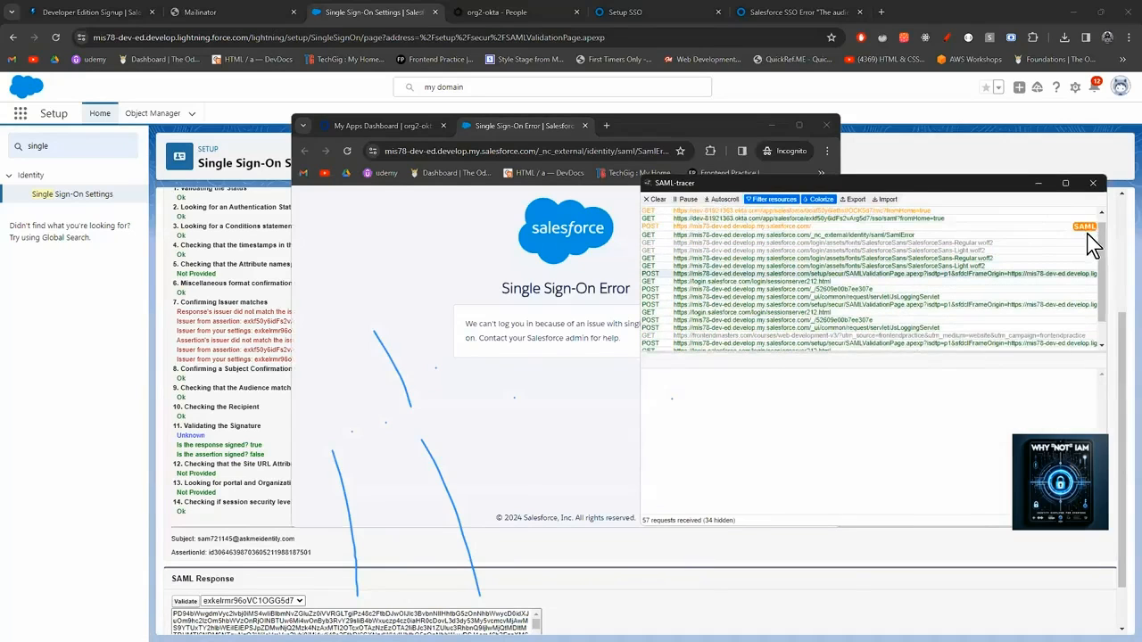
{"action": "left_click", "coordinate": [1071, 233]}
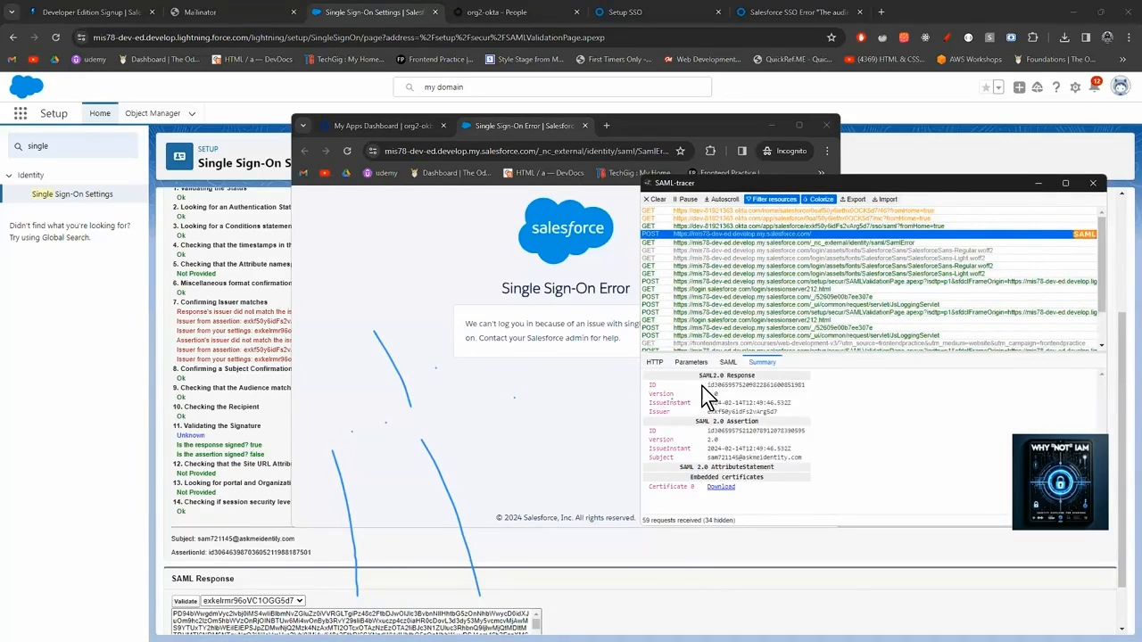
{"action": "left_click", "coordinate": [726, 363]}
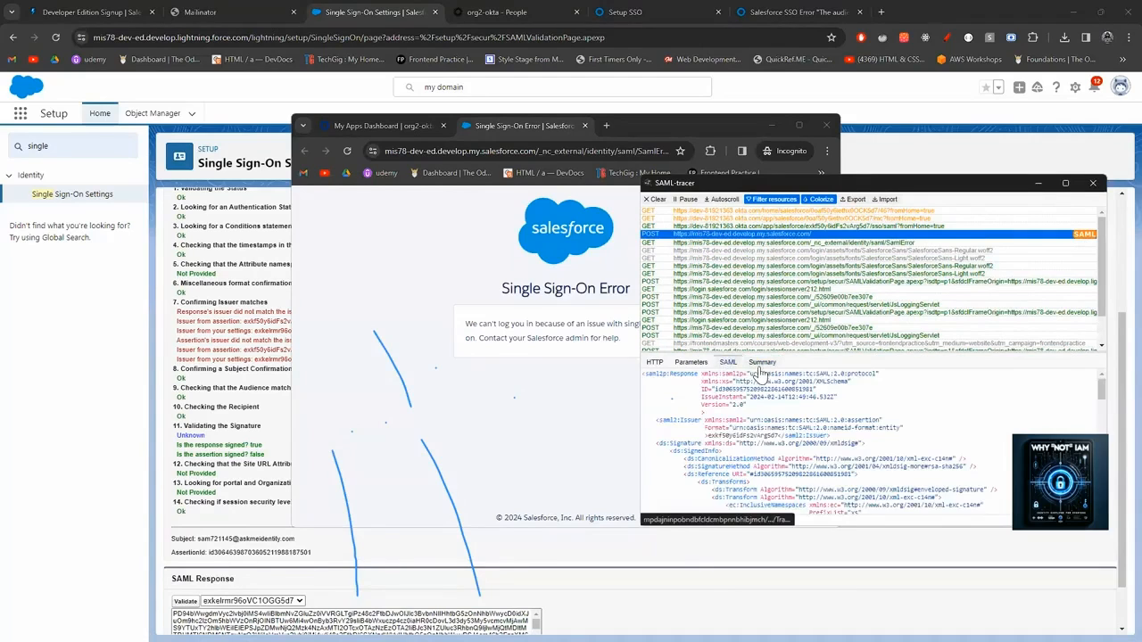
{"action": "left_click", "coordinate": [762, 363]}
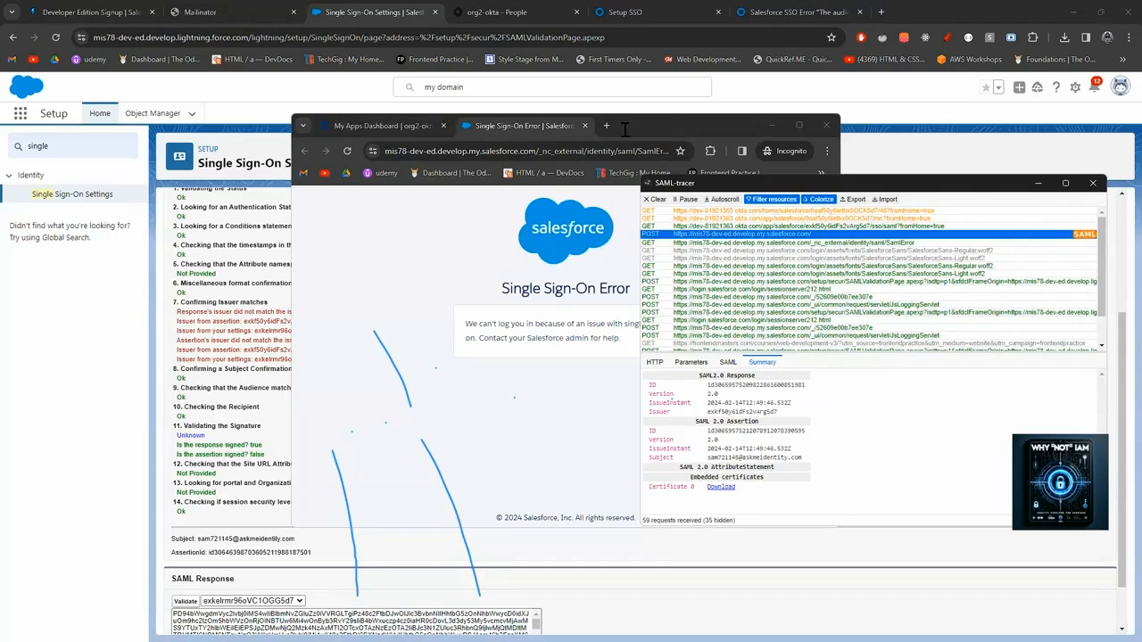
Move the incognito error window aside and return to the Single Sign-On Settings overview.
{"action": "left_click", "coordinate": [669, 124]}
{"action": "left_click_drag", "start_coordinate": [669, 125], "coordinate": [792, 112]}
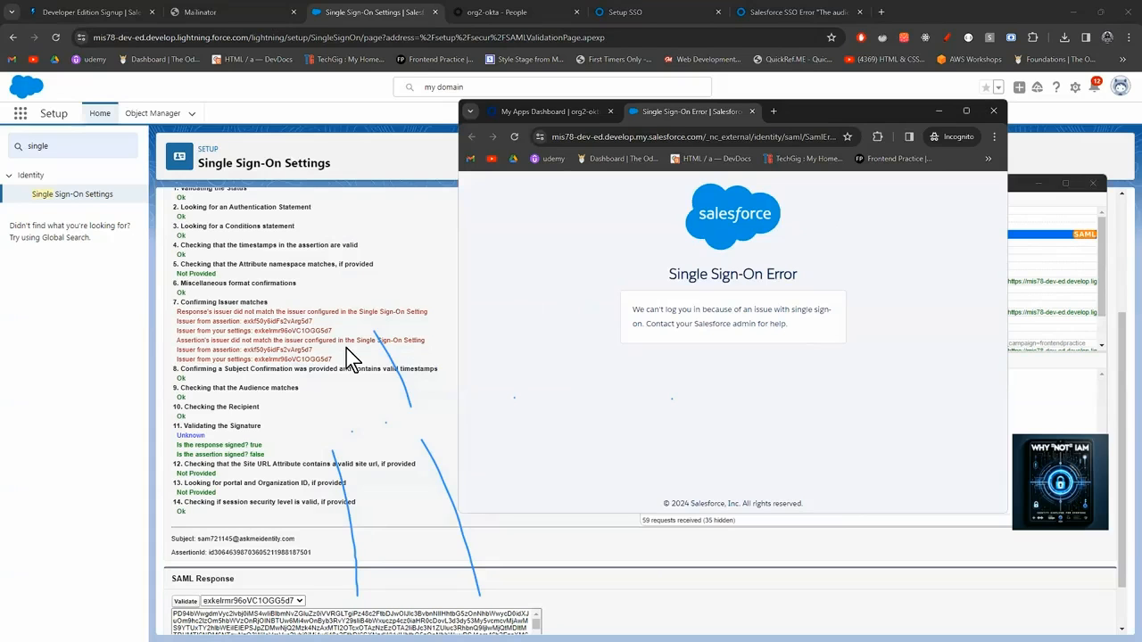
{"action": "scroll", "coordinate": [312, 406], "scroll_direction": "up", "scroll_amount": 3}
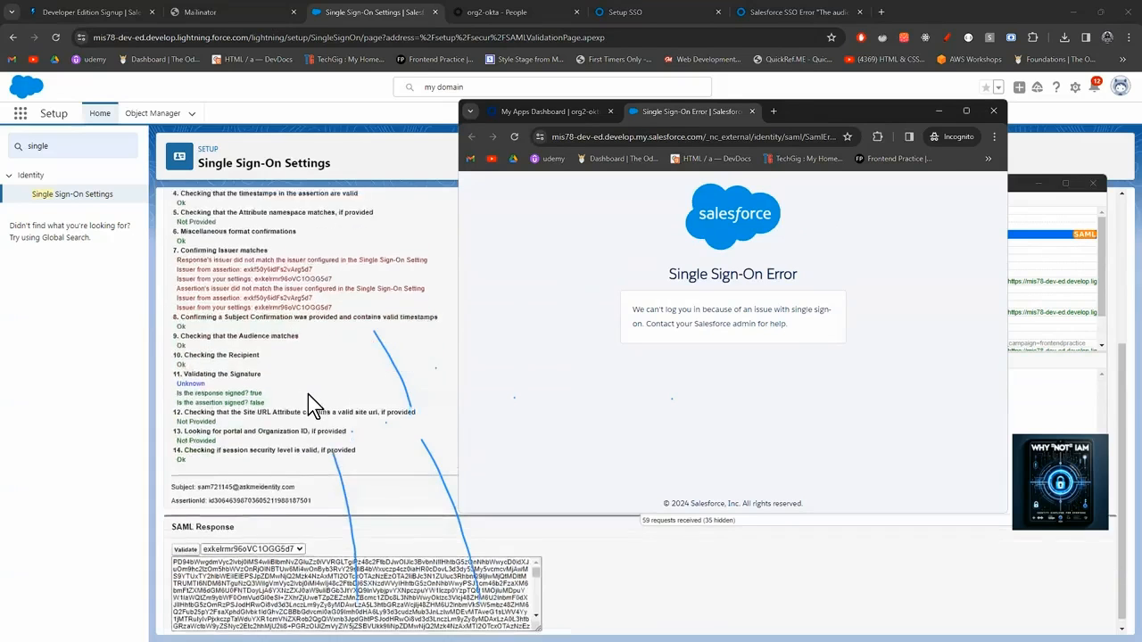
{"action": "left_click", "coordinate": [71, 195]}
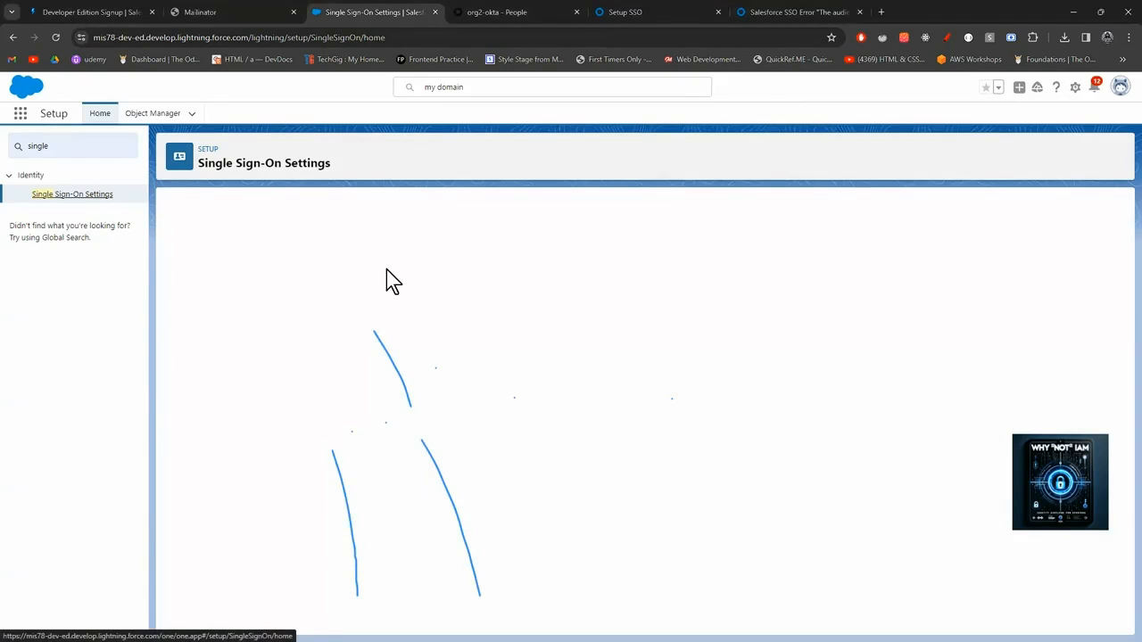
Delete the exkelrmr96oVC1OGG5d7 SAML config, confirming the prompt, then open exkf50y6idFs2vArg5d7's details.
{"action": "left_click", "coordinate": [517, 12]}
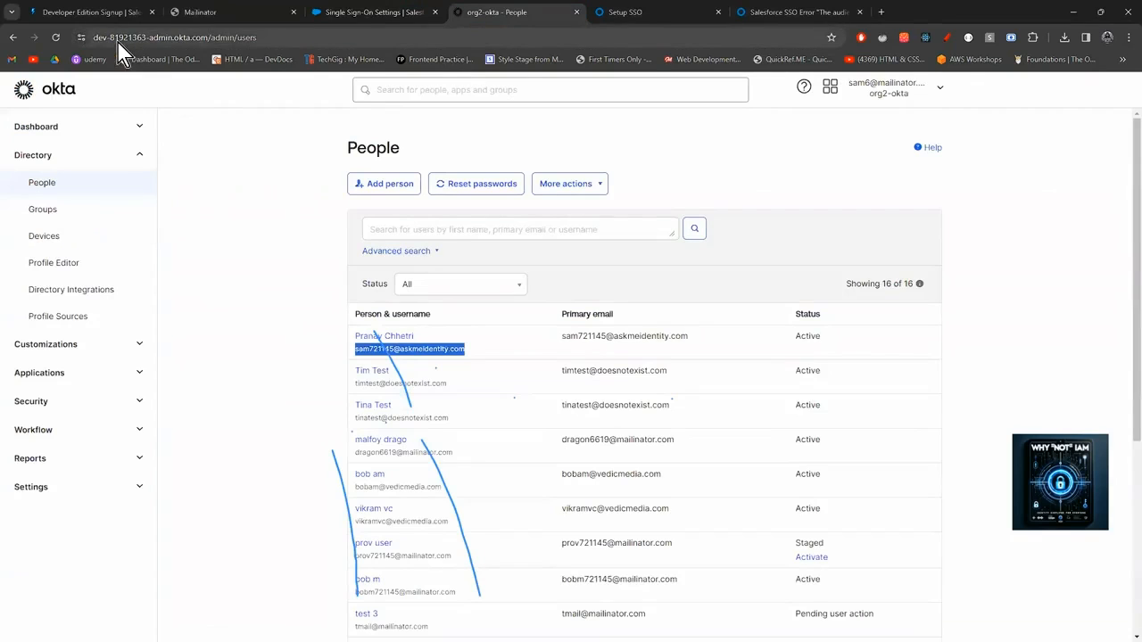
{"action": "left_click", "coordinate": [369, 13]}
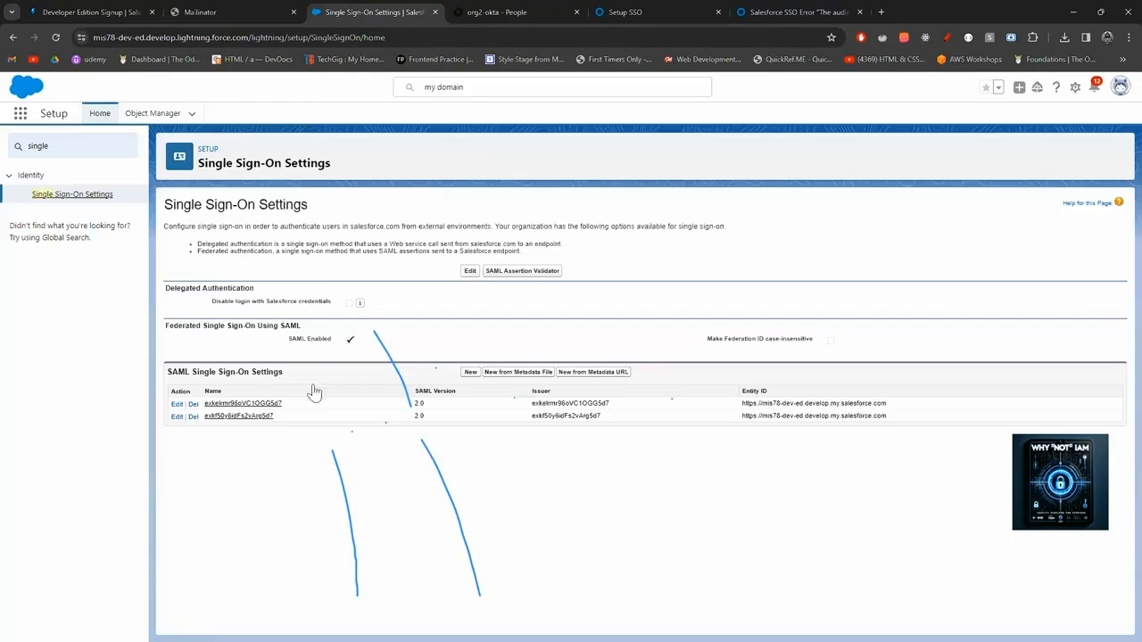
{"action": "left_click", "coordinate": [264, 415]}
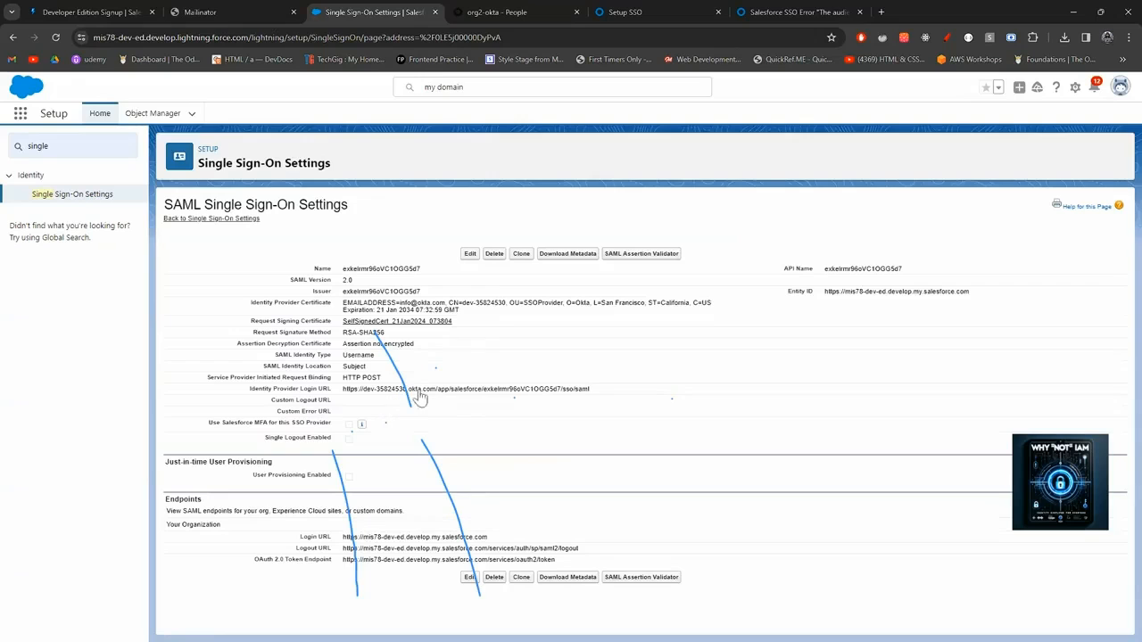
{"action": "left_click", "coordinate": [495, 254]}
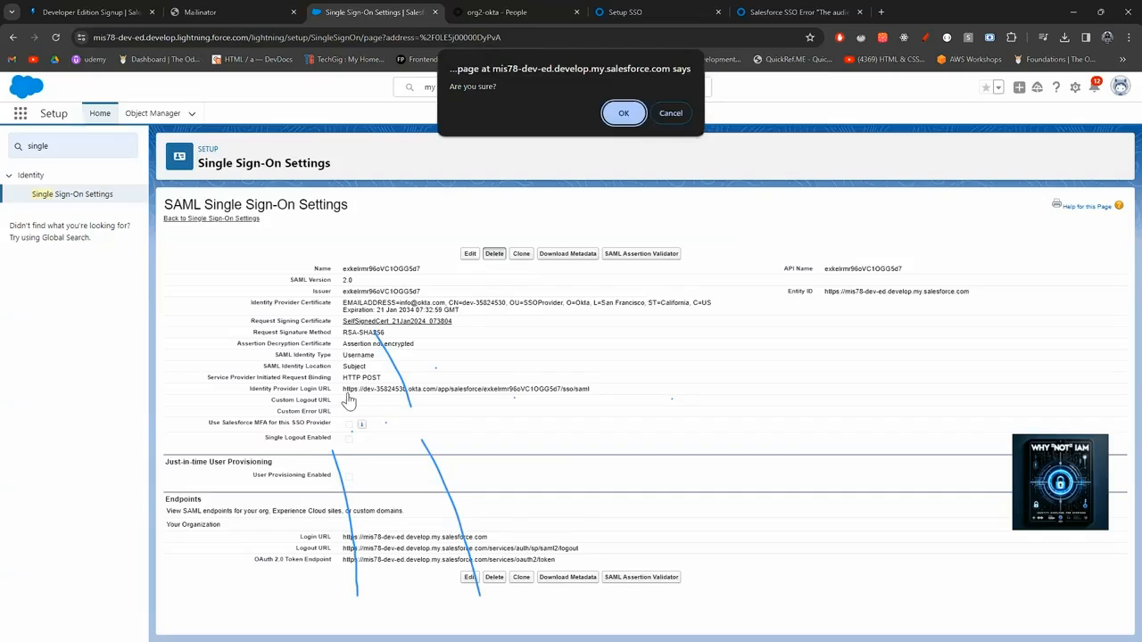
{"action": "left_click", "coordinate": [624, 116]}
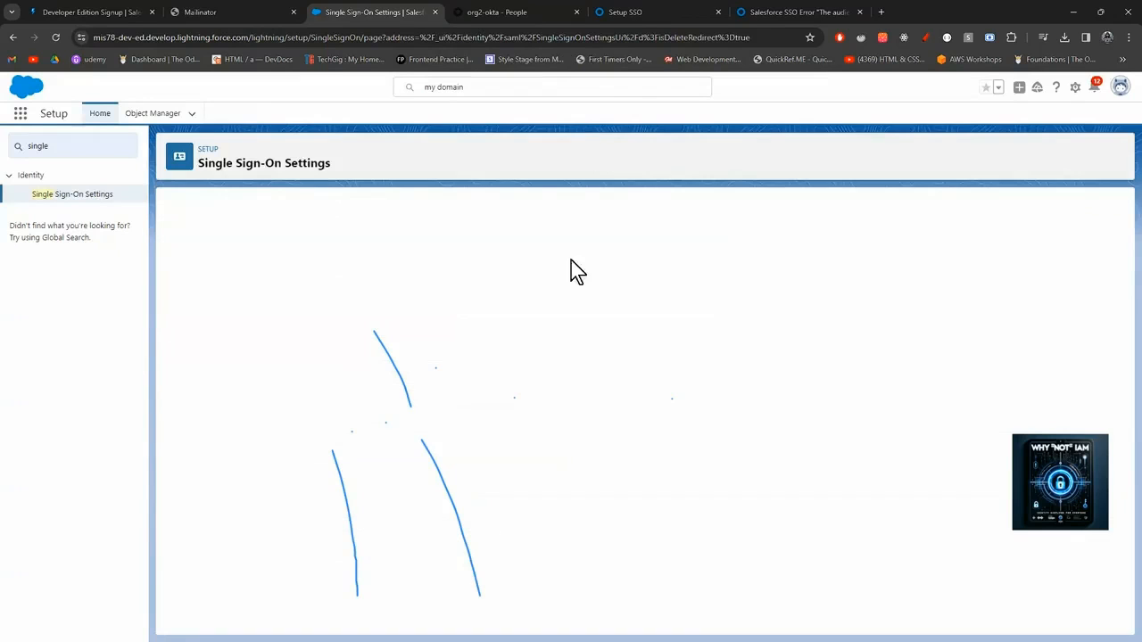
{"action": "left_click", "coordinate": [430, 440]}
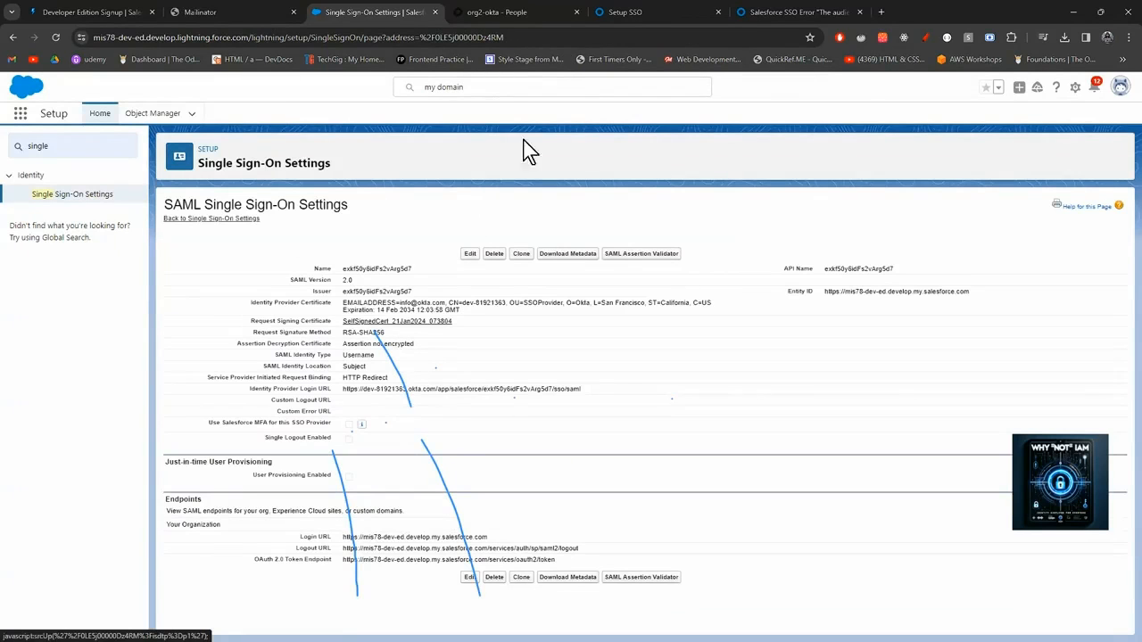
Validate the last SAML login against exkf50y6idFs2vArg5d7; issuer, audience and signature checks report Ok.
{"action": "left_click", "coordinate": [627, 256]}
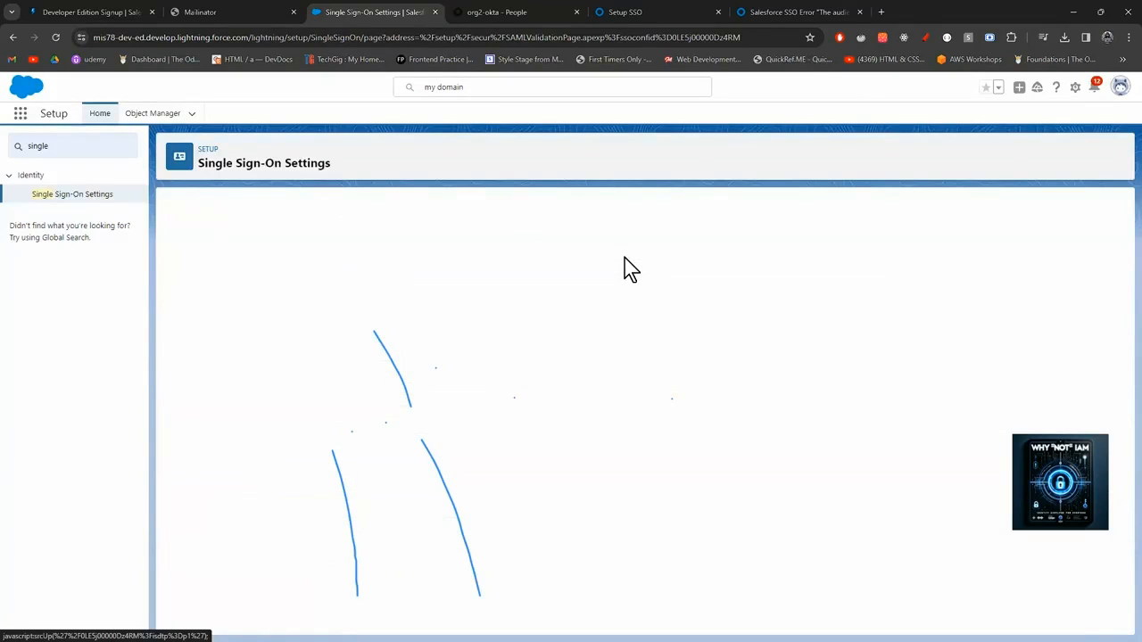
{"action": "scroll", "coordinate": [530, 316], "scroll_direction": "down", "scroll_amount": 5}
{"action": "scroll", "coordinate": [530, 316], "scroll_direction": "up", "scroll_amount": 3}
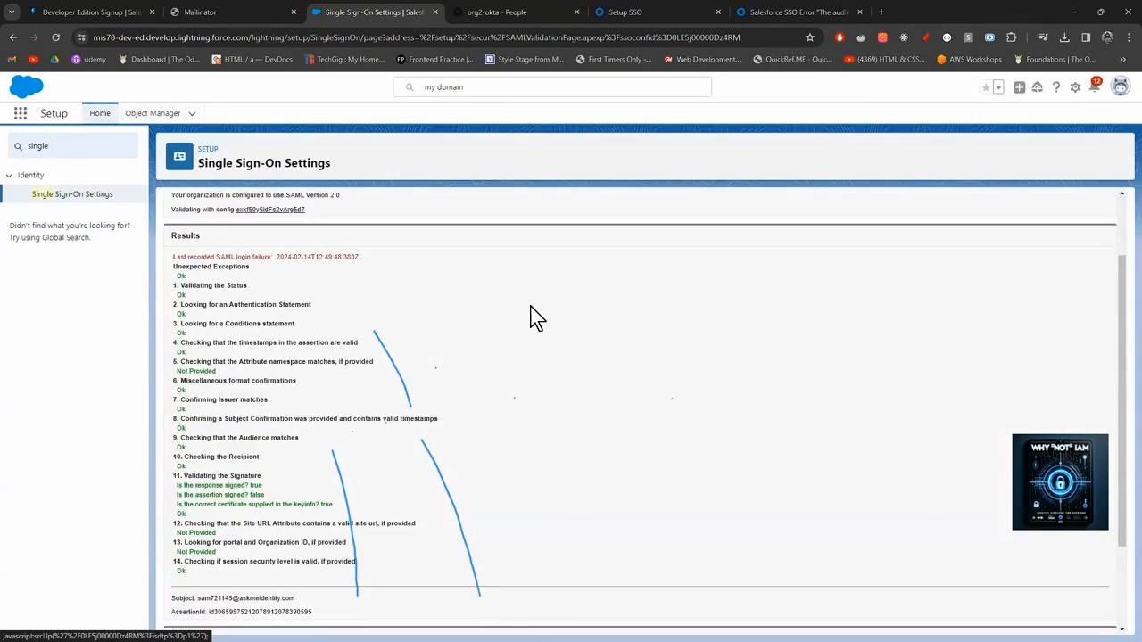
{"action": "scroll", "coordinate": [530, 316], "scroll_direction": "down", "scroll_amount": 3}
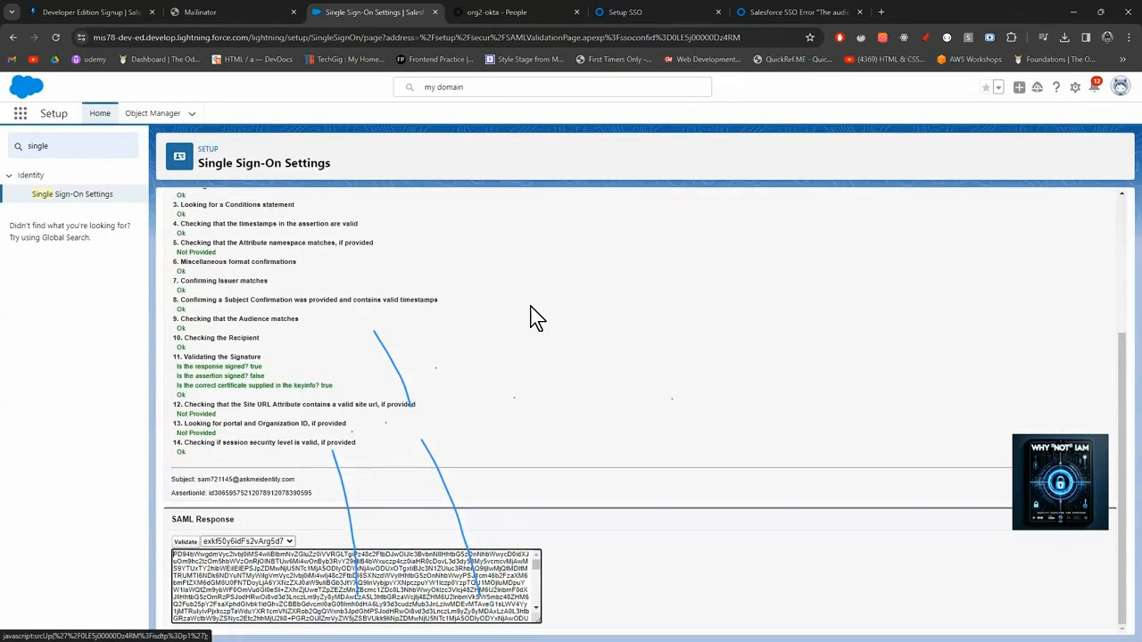
{"action": "left_click", "coordinate": [291, 541]}
{"action": "left_click", "coordinate": [293, 541]}
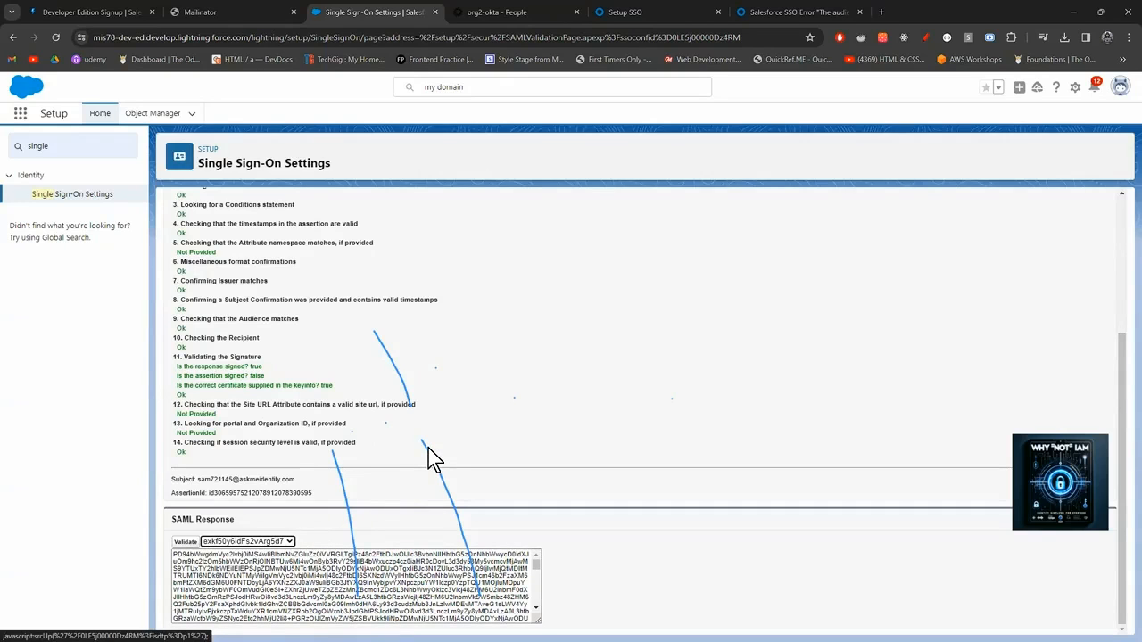
{"action": "scroll", "coordinate": [428, 448], "scroll_direction": "up", "scroll_amount": 1}
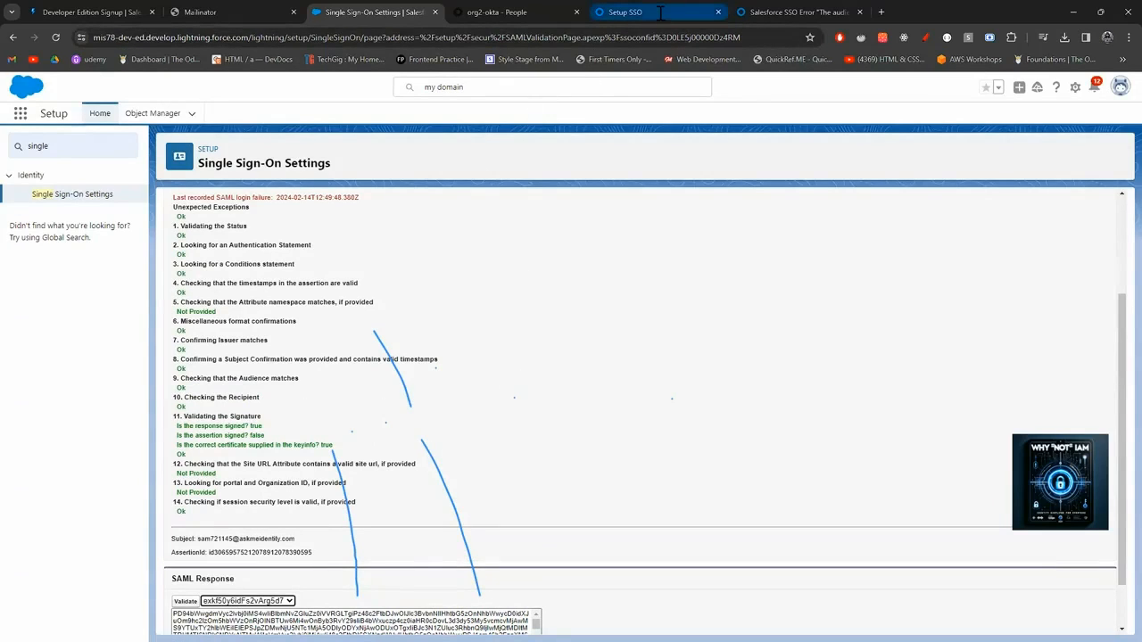
Open the Salesforce.com app from Okta's Applications list.
{"action": "left_click", "coordinate": [535, 13]}
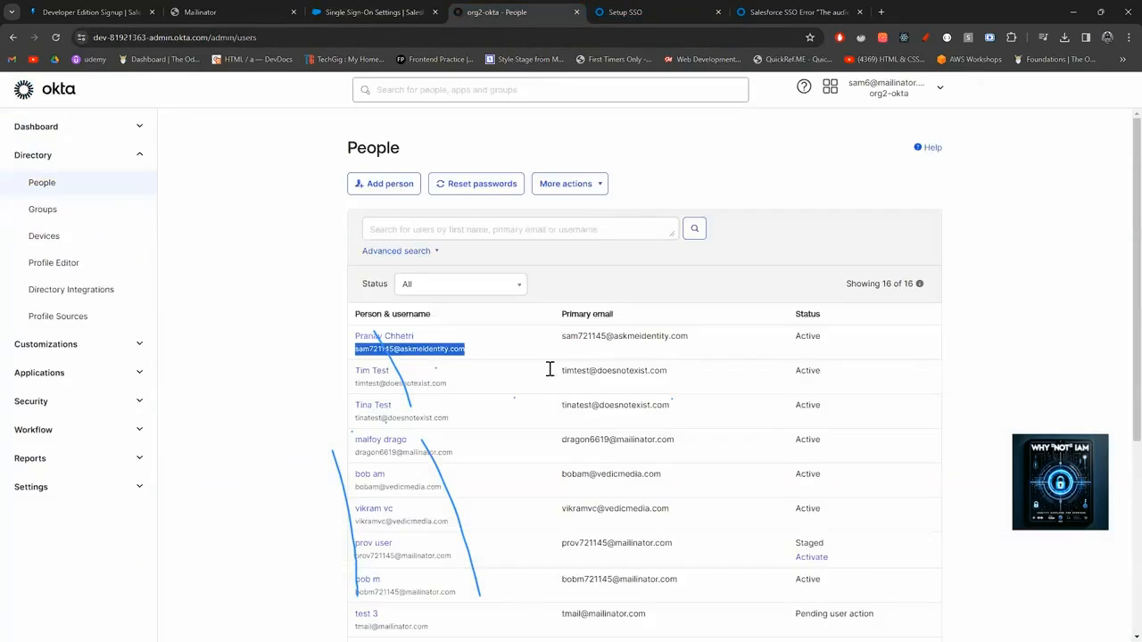
{"action": "left_click", "coordinate": [96, 379]}
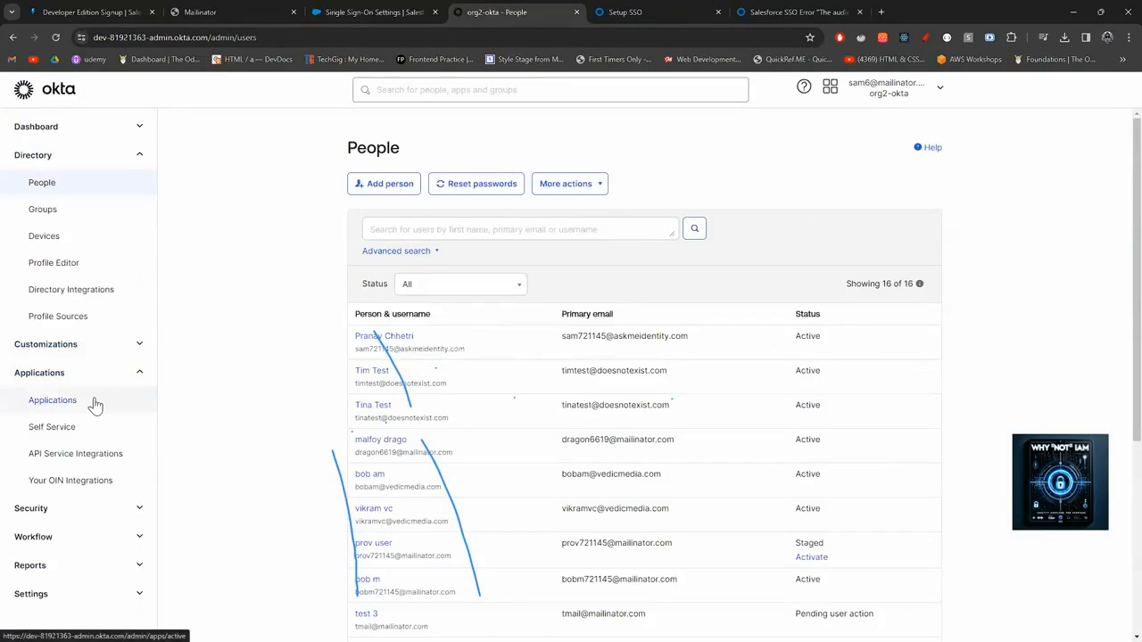
{"action": "left_click", "coordinate": [95, 404]}
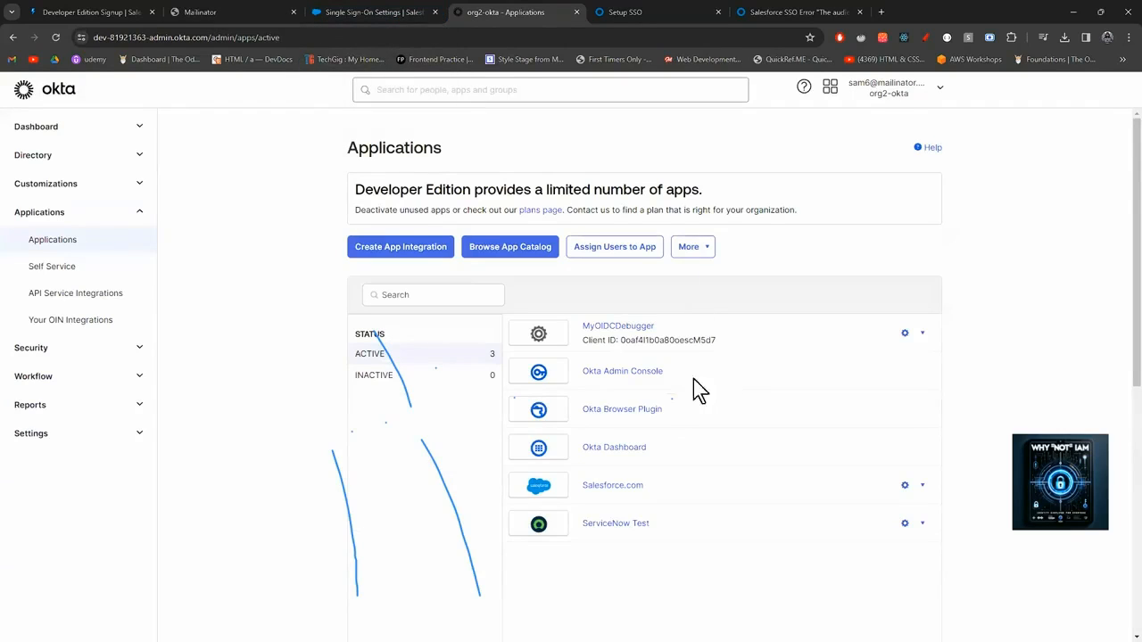
{"action": "left_click", "coordinate": [622, 488]}
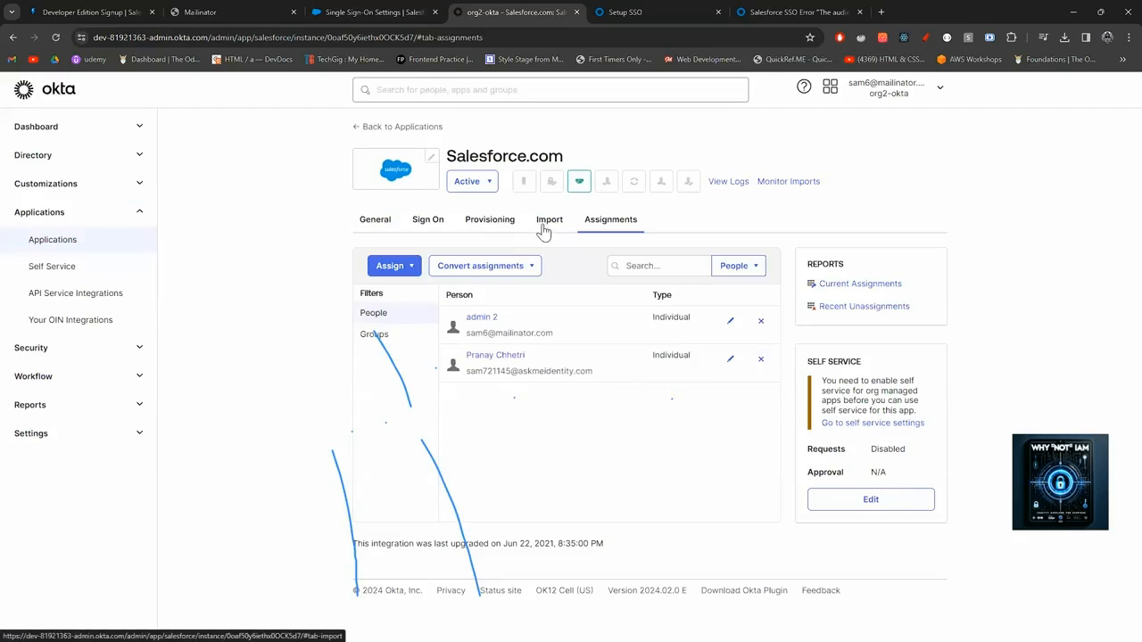
Review the Salesforce app's SAML Sign On settings in Okta.
{"action": "left_click", "coordinate": [430, 223]}
{"action": "scroll", "coordinate": [573, 375], "scroll_direction": "down", "scroll_amount": 3}
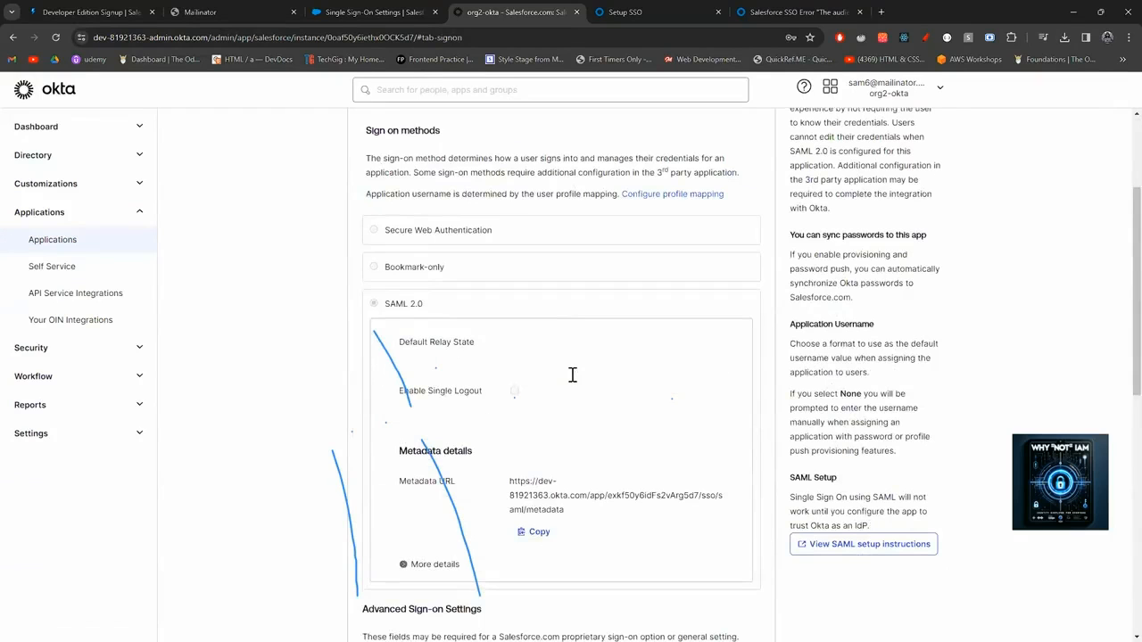
{"action": "scroll", "coordinate": [573, 375], "scroll_direction": "down", "scroll_amount": 3}
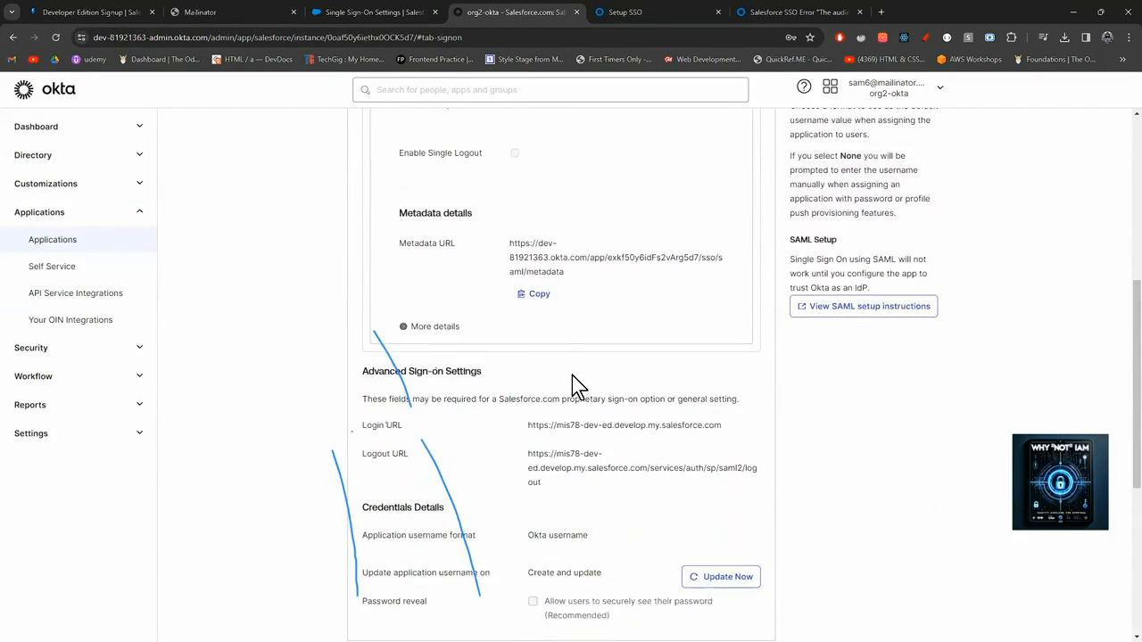
{"action": "scroll", "coordinate": [572, 376], "scroll_direction": "down", "scroll_amount": 1}
{"action": "scroll", "coordinate": [572, 376], "scroll_direction": "down", "scroll_amount": 1}
{"action": "scroll", "coordinate": [572, 377], "scroll_direction": "up", "scroll_amount": 1}
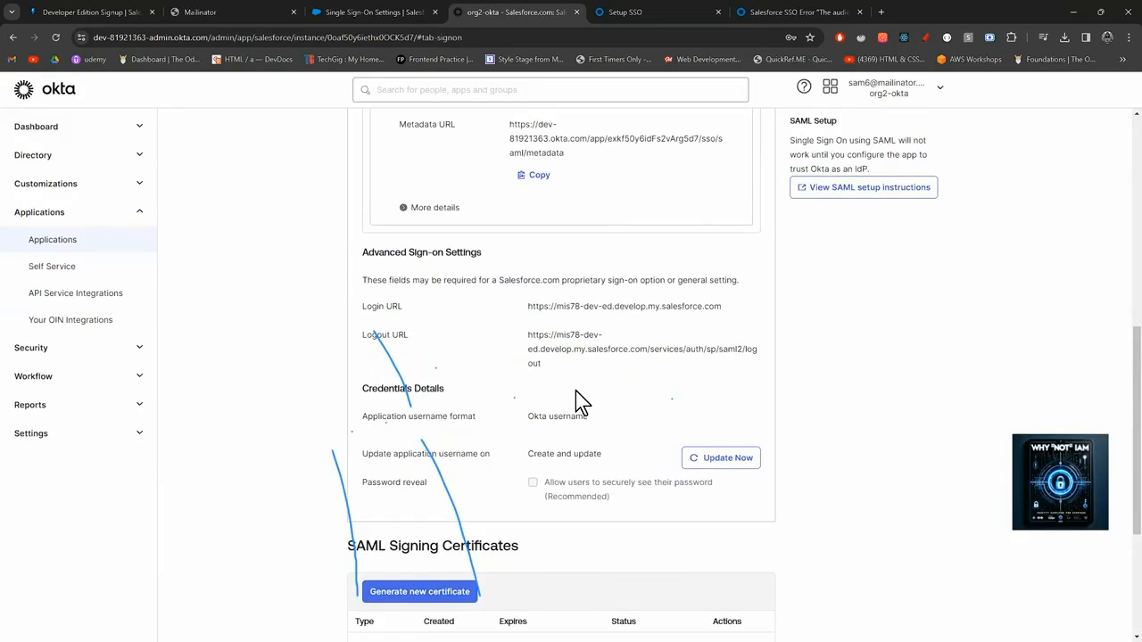
{"action": "scroll", "coordinate": [575, 401], "scroll_direction": "up", "scroll_amount": 7}
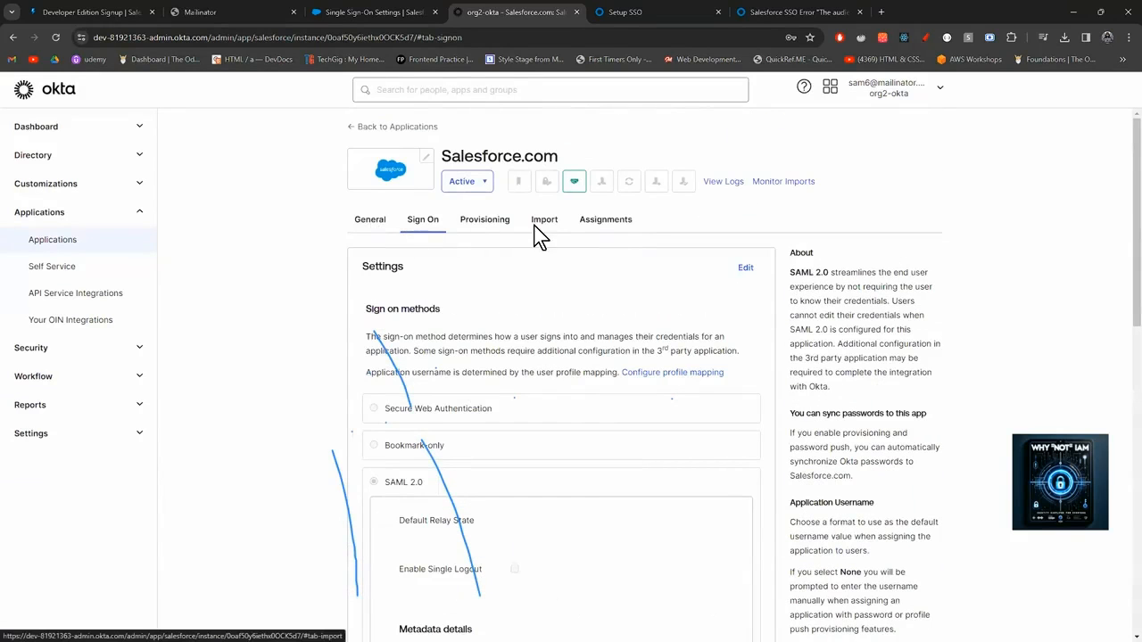
Check the app's assigned users, then return to Salesforce's Single Sign-On Settings overview.
{"action": "left_click", "coordinate": [604, 221]}
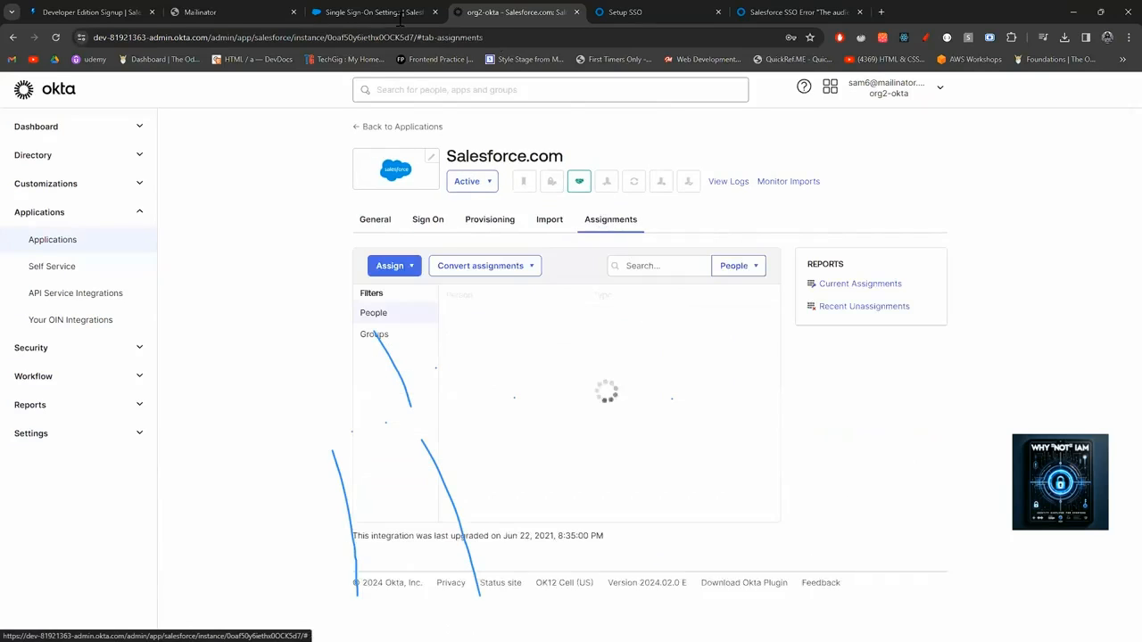
{"action": "left_click", "coordinate": [373, 12]}
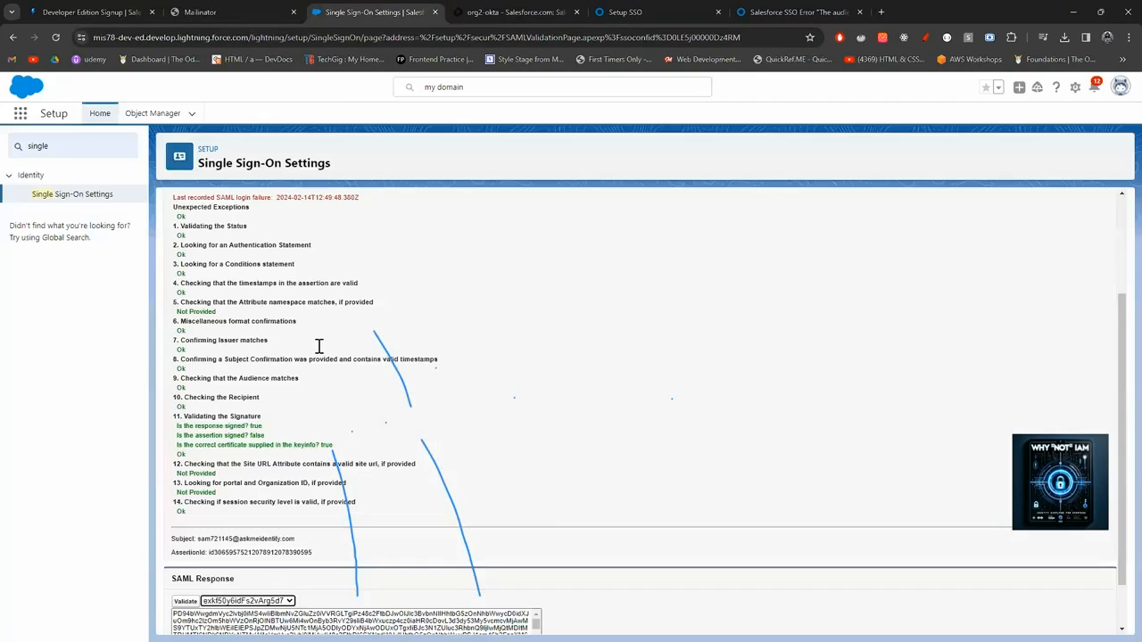
{"action": "scroll", "coordinate": [319, 347], "scroll_direction": "up", "scroll_amount": 2}
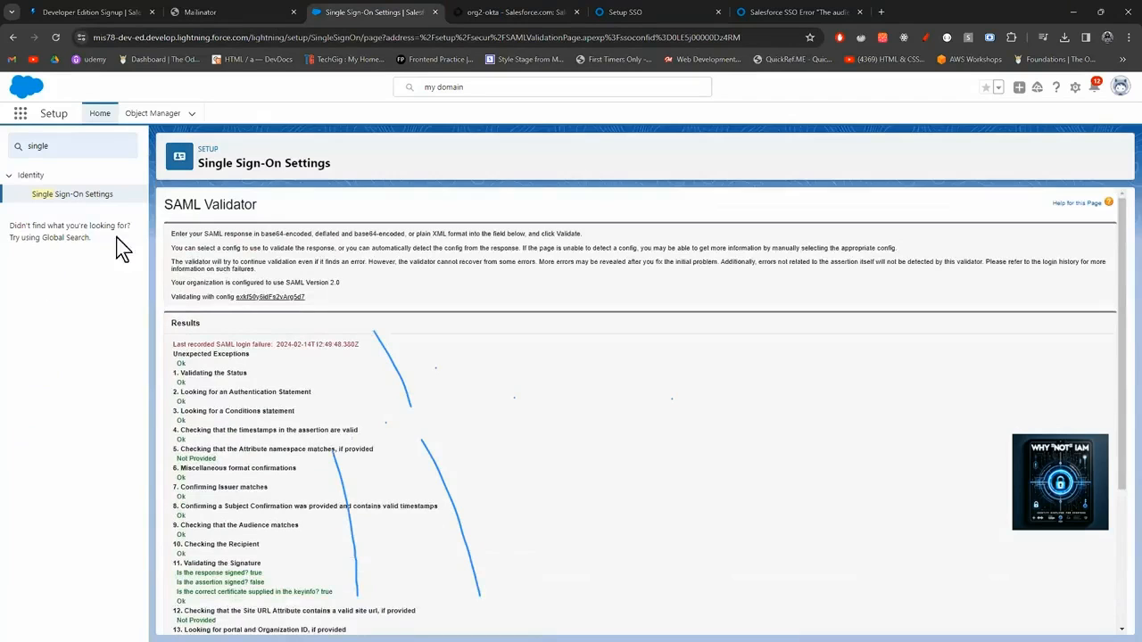
{"action": "left_click", "coordinate": [71, 197]}
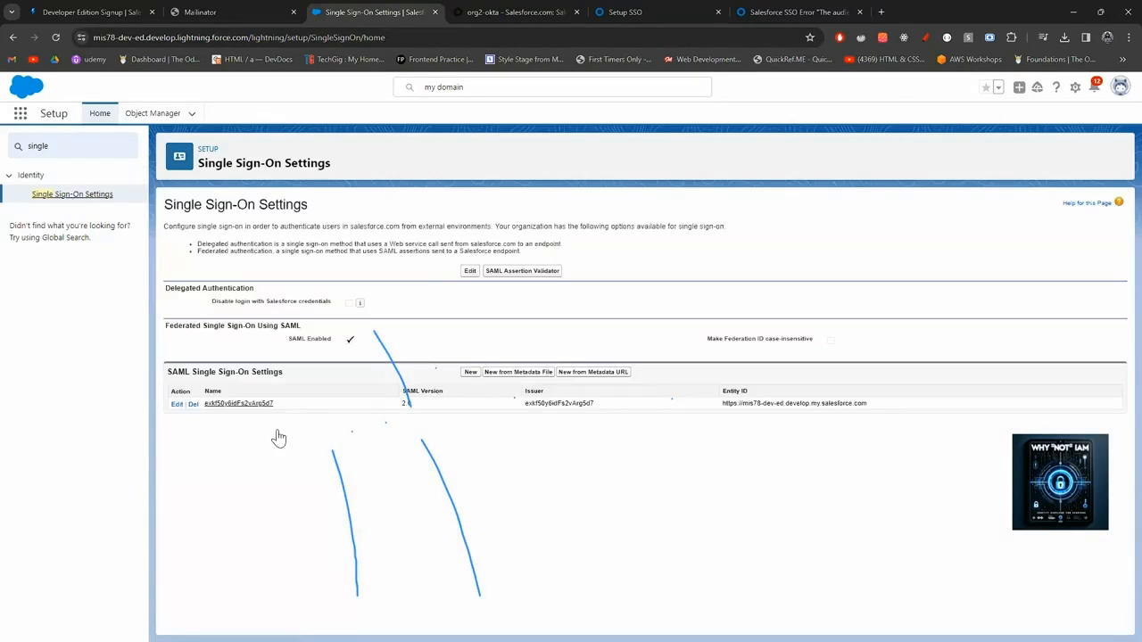
Search Setup for 'user', open Users, and start editing the System Administrator's record.
{"action": "left_click", "coordinate": [68, 147]}
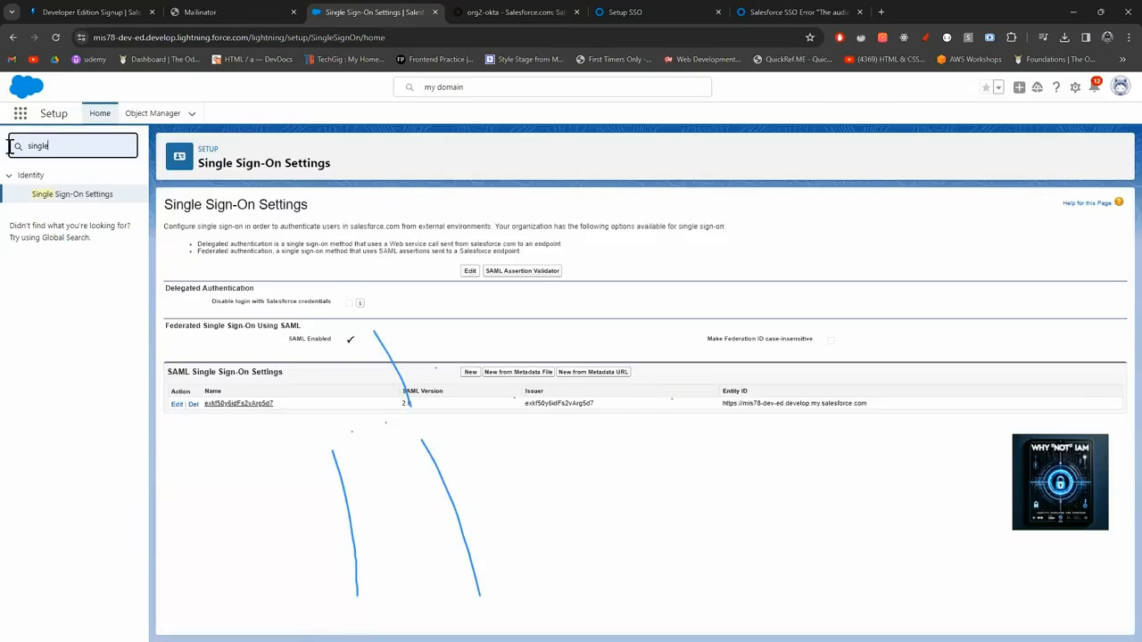
{"action": "key", "text": "ctrl+a"}
{"action": "type", "text": "user"}
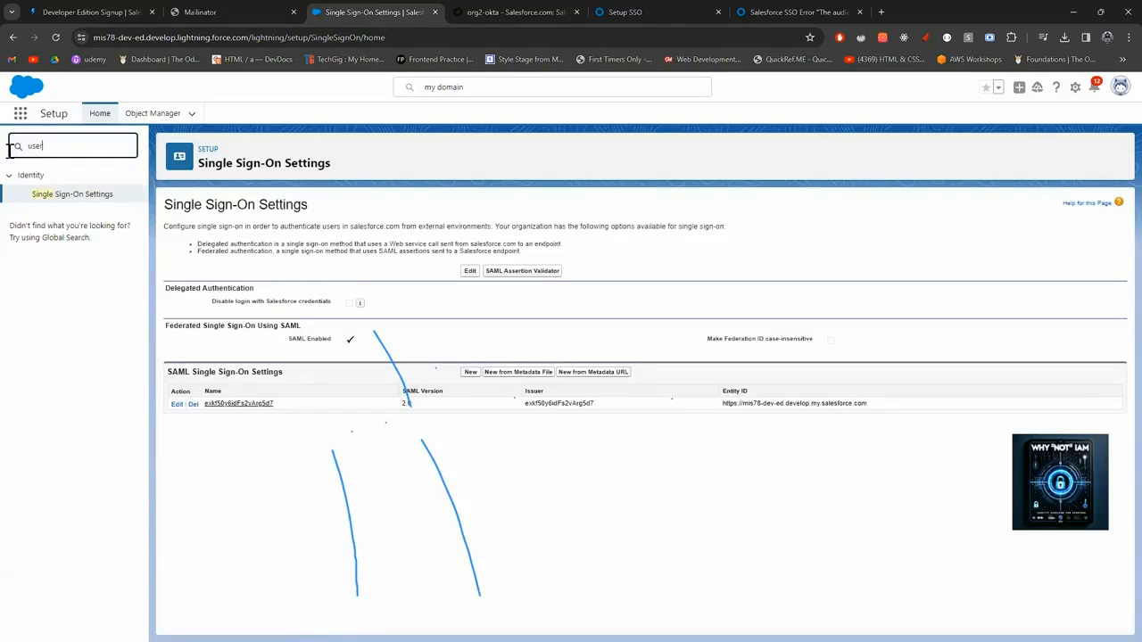
{"action": "left_click", "coordinate": [45, 326]}
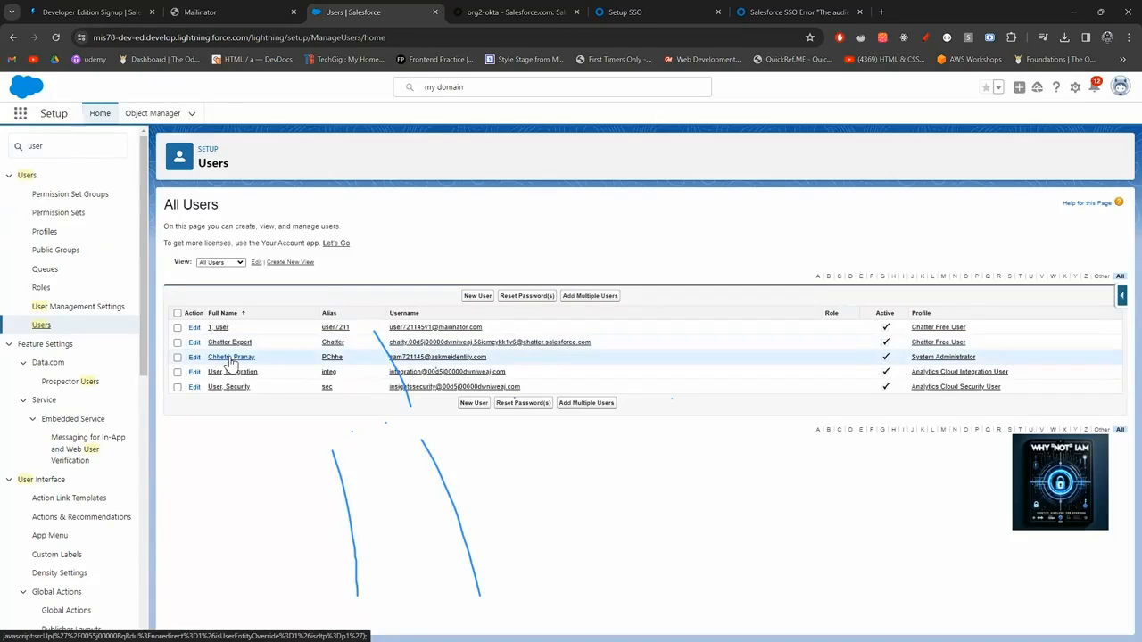
{"action": "left_click", "coordinate": [229, 358]}
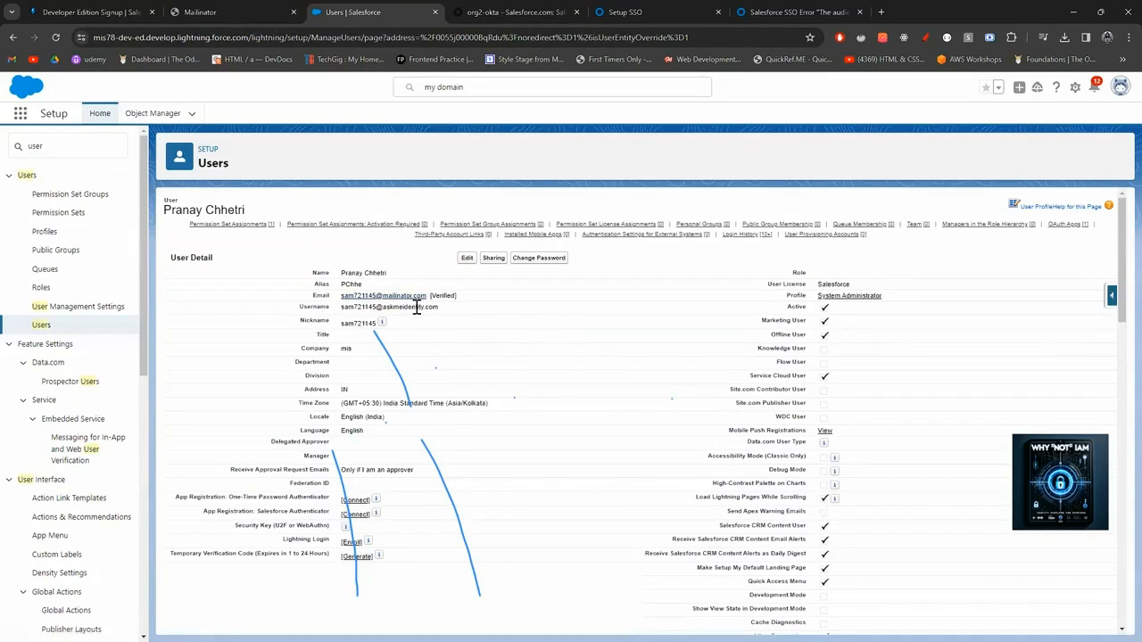
{"action": "left_click", "coordinate": [467, 260]}
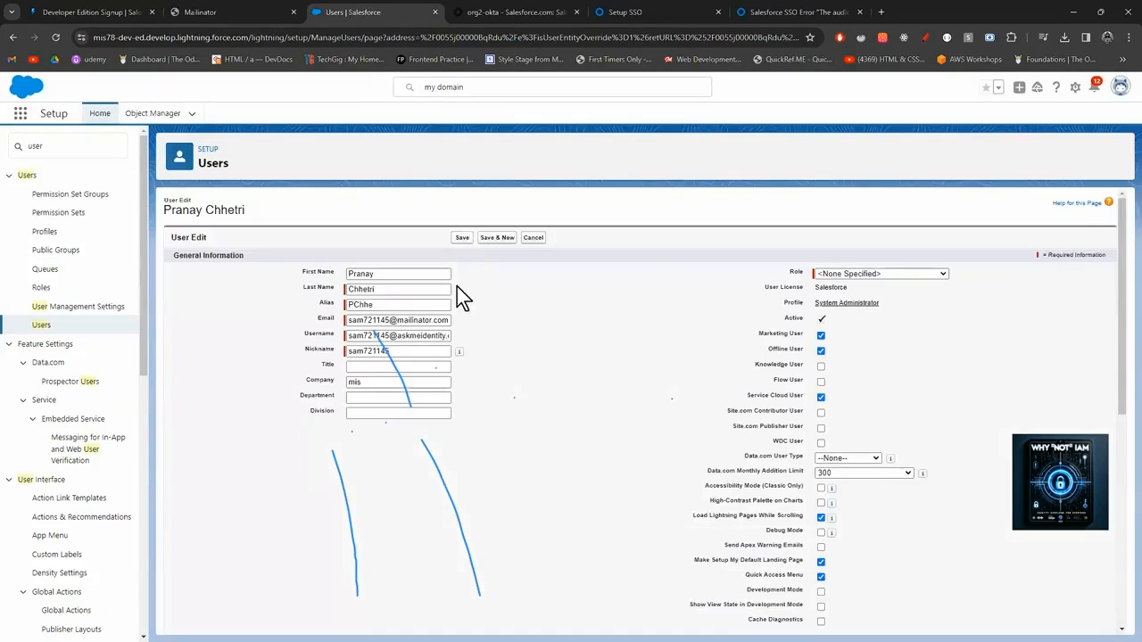
Replace the administrator's Email with their Username address and save, accepting the verification warning.
{"action": "left_click", "coordinate": [450, 323]}
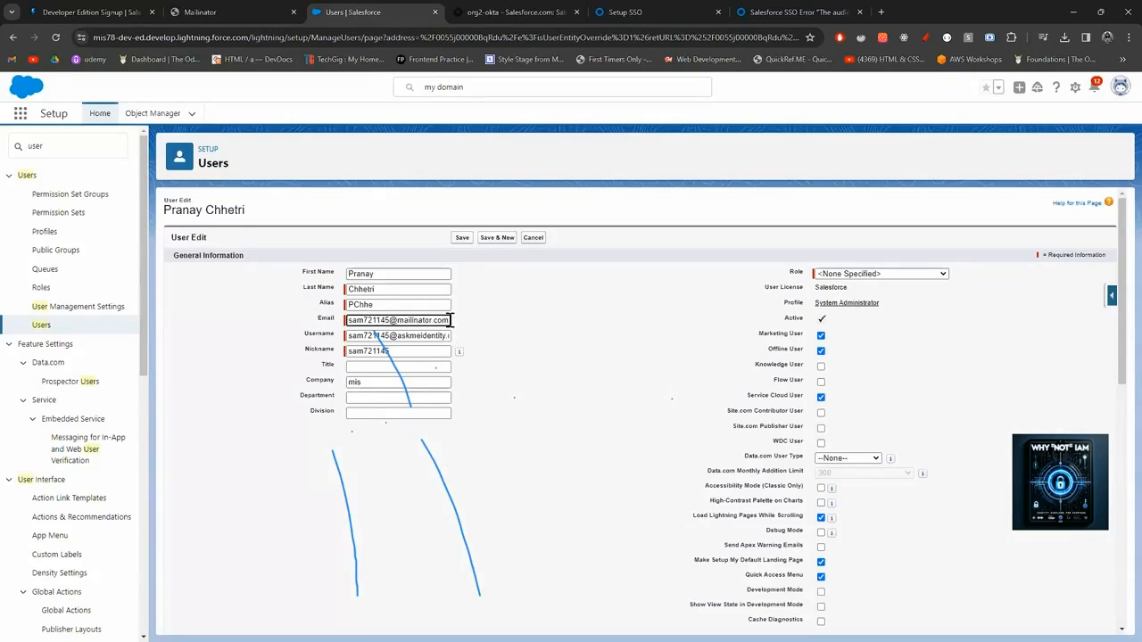
{"action": "left_click_drag", "start_coordinate": [449, 320], "coordinate": [325, 324]}
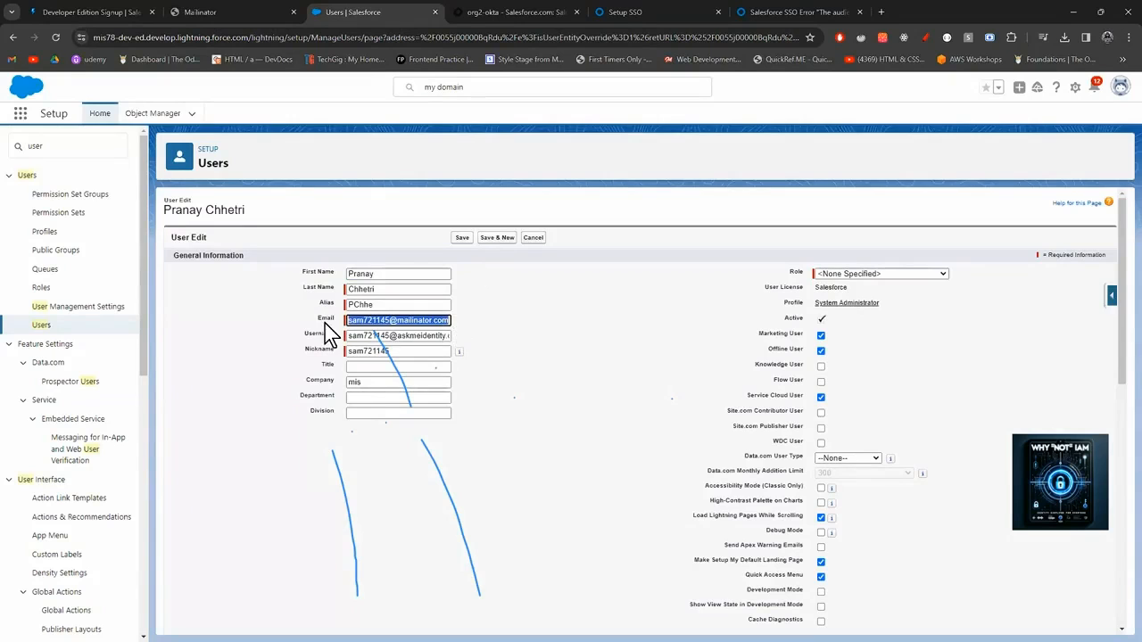
{"action": "left_click", "coordinate": [440, 335]}
{"action": "left_click_drag", "start_coordinate": [349, 336], "coordinate": [490, 359]}
{"action": "key", "text": "ctrl+c"}
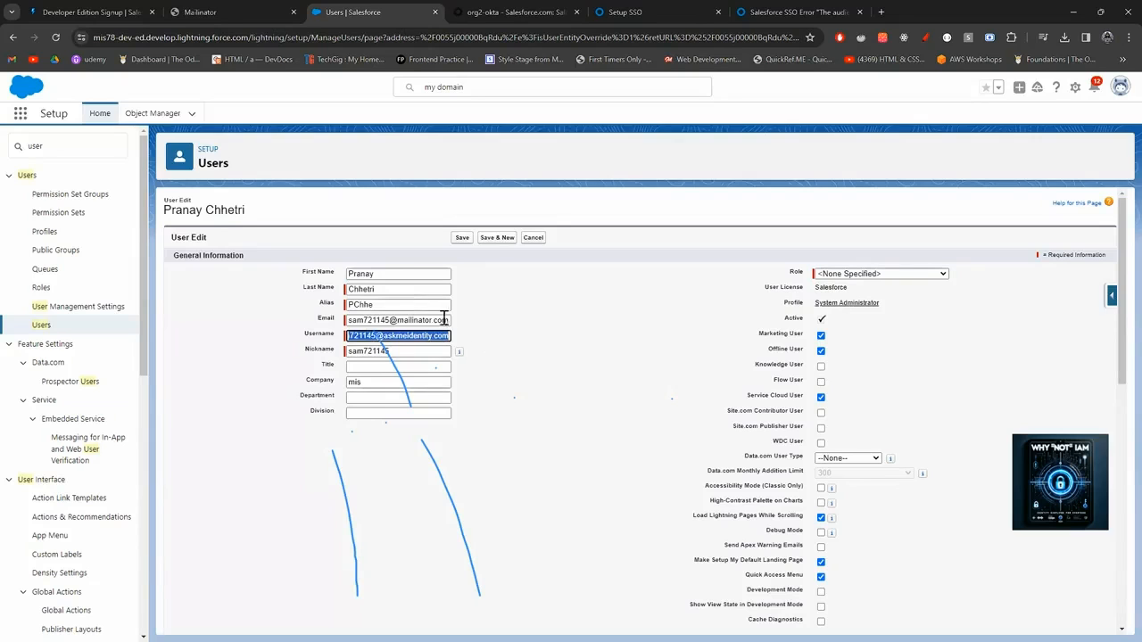
{"action": "left_click_drag", "start_coordinate": [445, 320], "coordinate": [332, 323]}
{"action": "key", "text": "ctrl+v"}
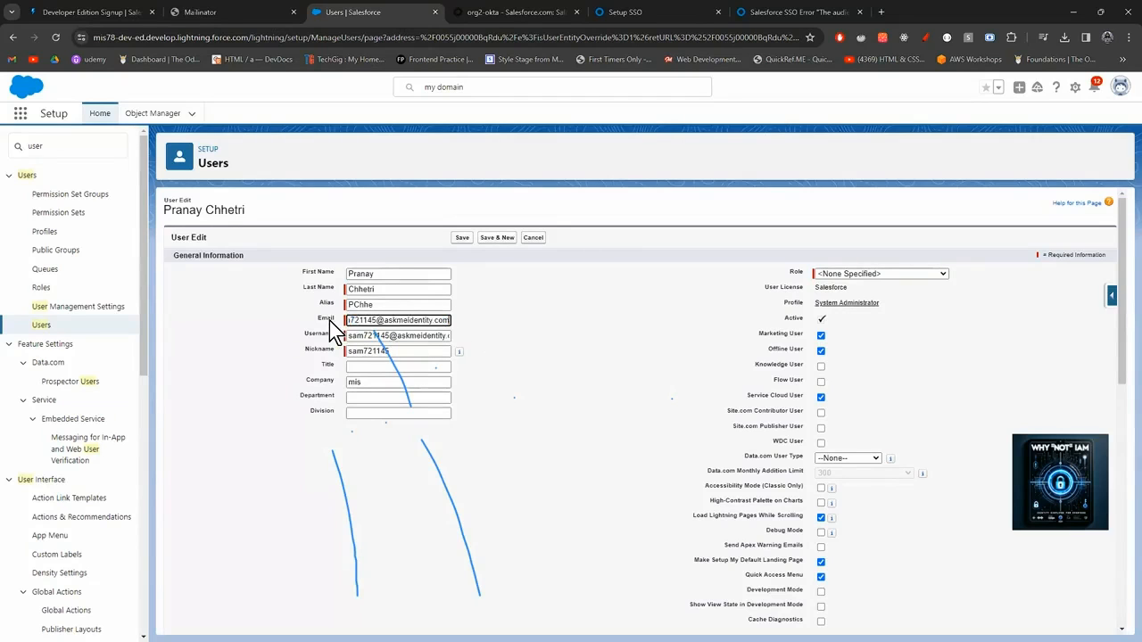
{"action": "left_click", "coordinate": [463, 237]}
{"action": "left_click", "coordinate": [625, 185]}
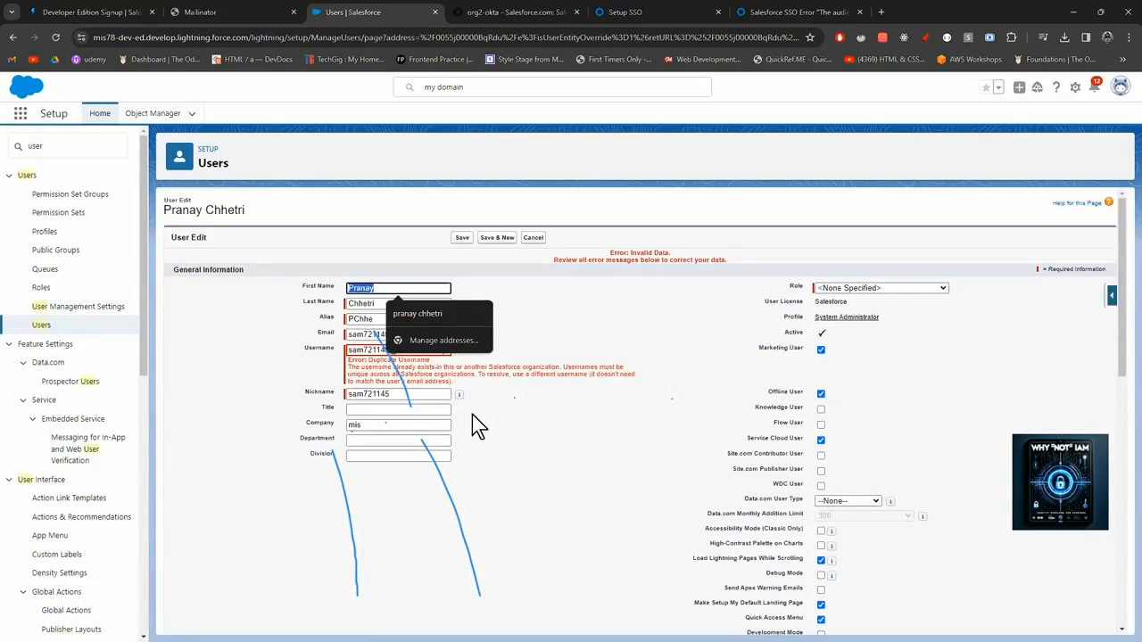
{"action": "left_click", "coordinate": [569, 338]}
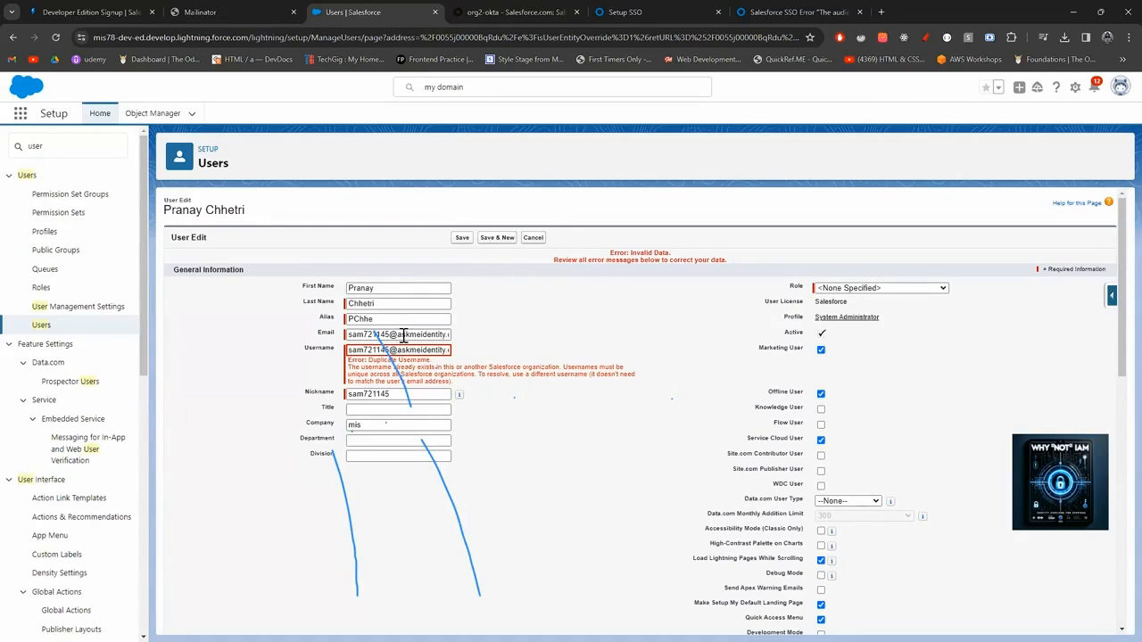
Check the Role choices, leaving none specified, and select the Username value.
{"action": "left_click", "coordinate": [835, 289]}
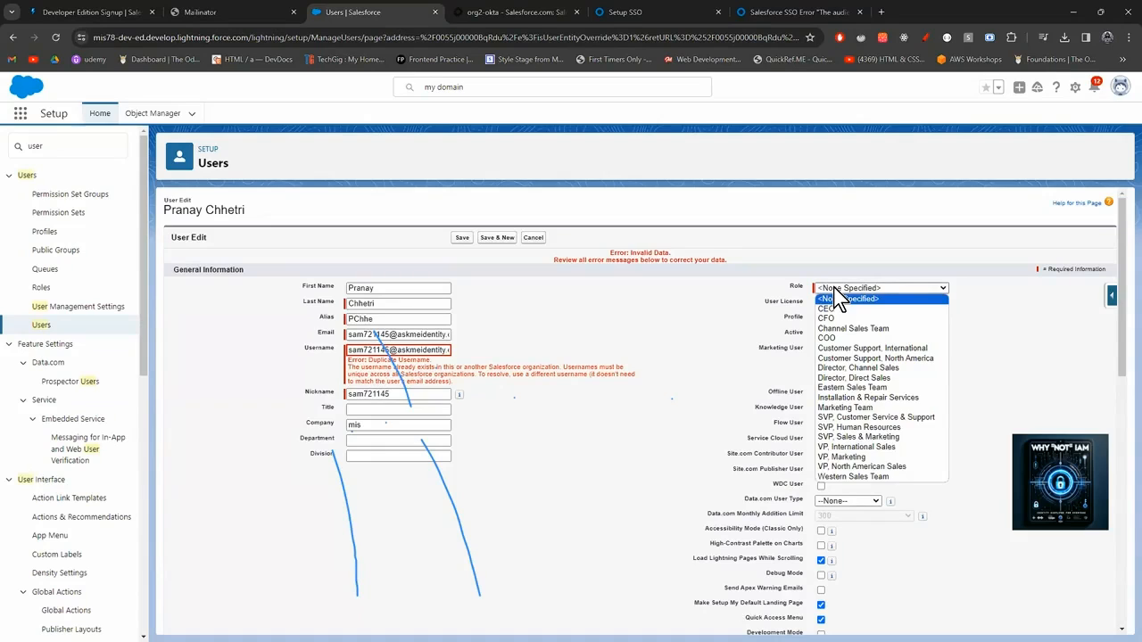
{"action": "left_click", "coordinate": [837, 298]}
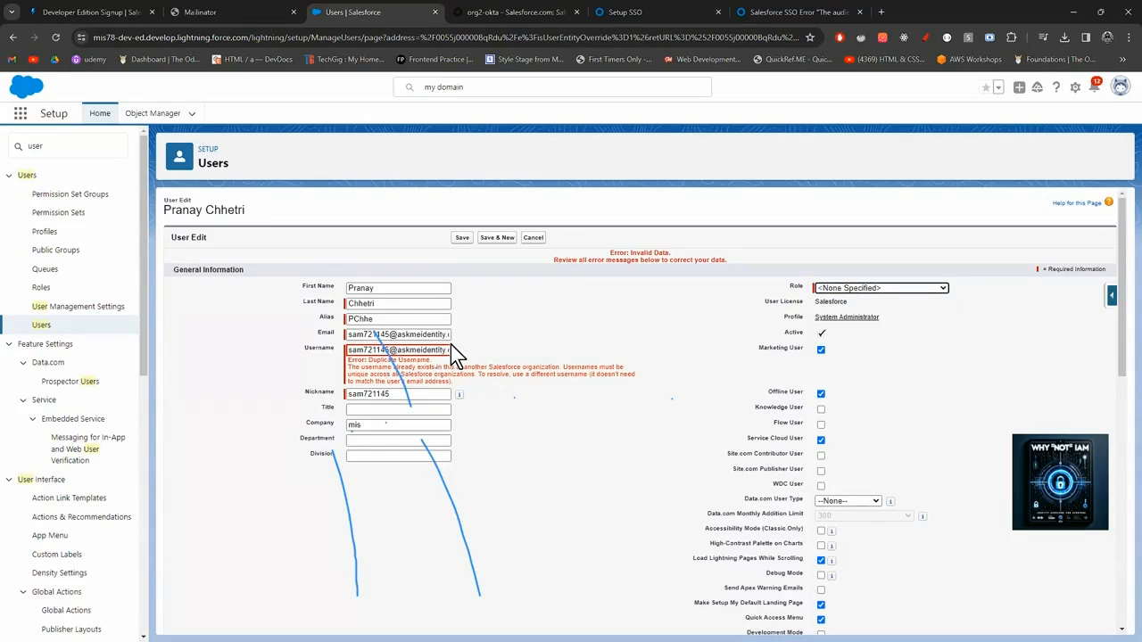
{"action": "left_click", "coordinate": [447, 349]}
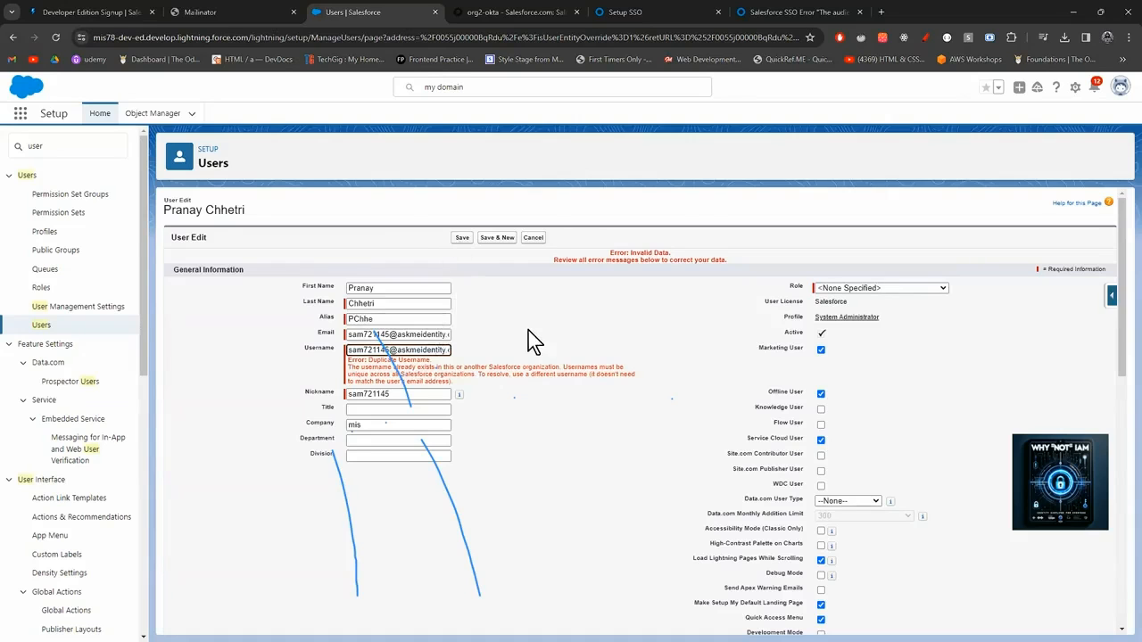
{"action": "scroll", "coordinate": [535, 406], "scroll_direction": "down", "scroll_amount": 2}
{"action": "scroll", "coordinate": [527, 397], "scroll_direction": "up", "scroll_amount": 2}
{"action": "left_click", "coordinate": [412, 374]}
{"action": "left_click_drag", "start_coordinate": [349, 351], "coordinate": [495, 368]}
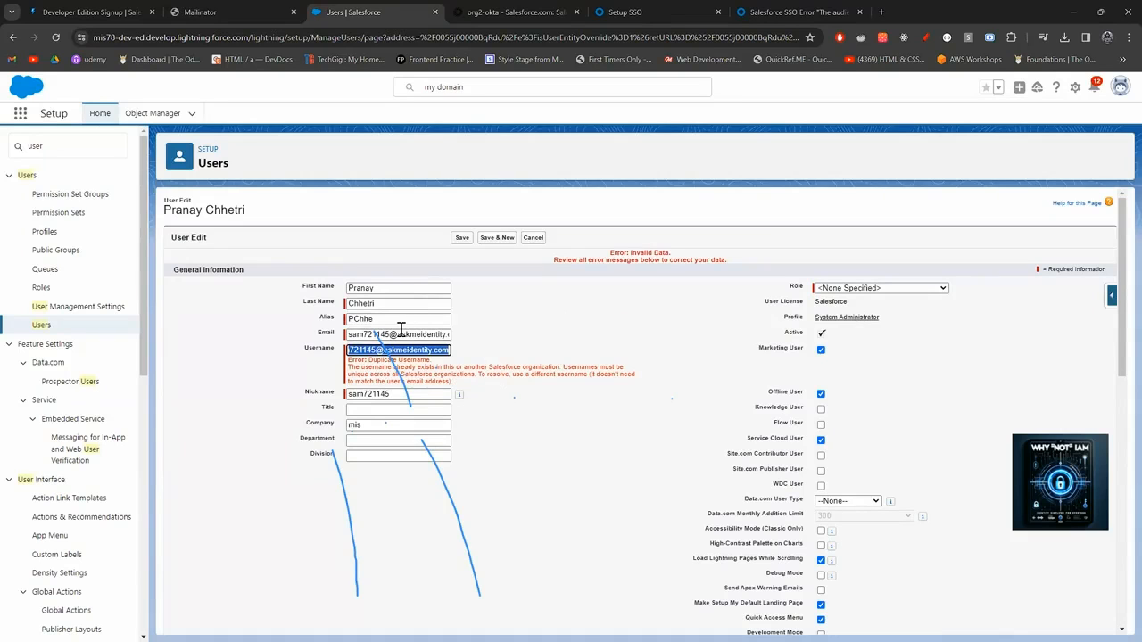
Change the Email domain to mailinator.com, use it as Username, and save; it's rejected as duplicate again.
{"action": "left_click_drag", "start_coordinate": [399, 333], "coordinate": [554, 338]}
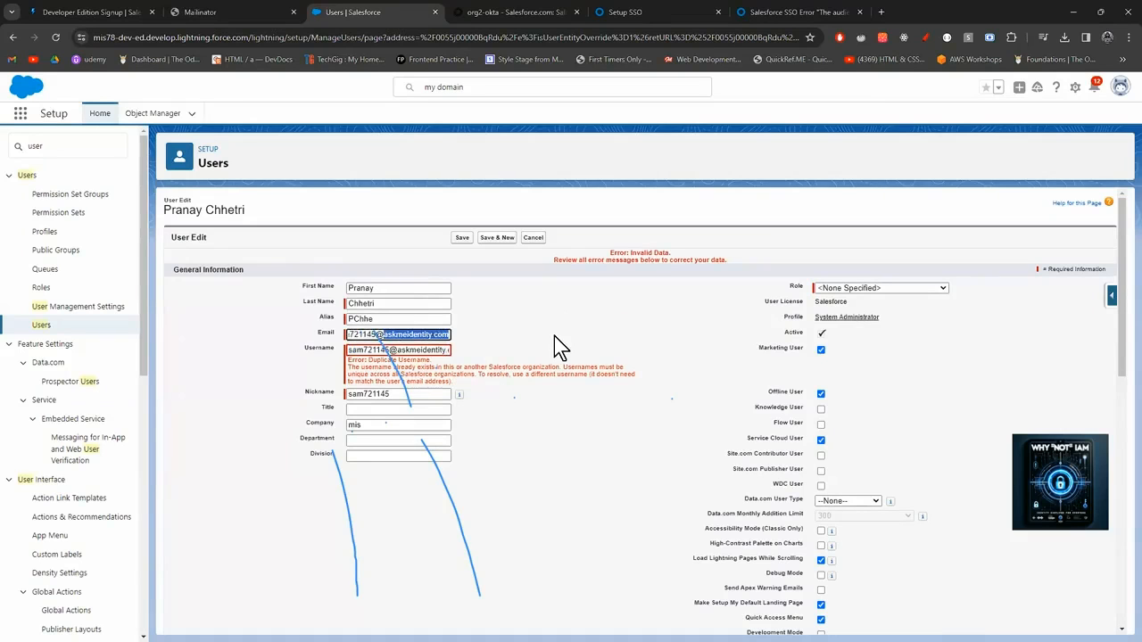
{"action": "type", "text": "mailinator"}
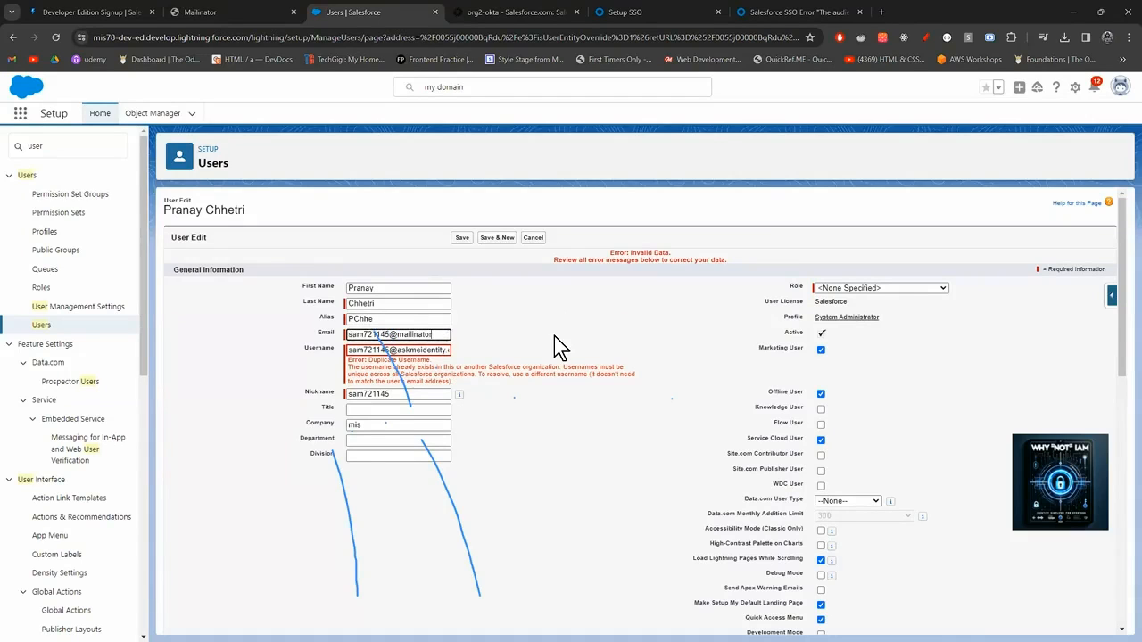
{"action": "type", "text": ".com"}
{"action": "triple_click", "coordinate": [373, 333]}
{"action": "key", "text": "ctrl+c"}
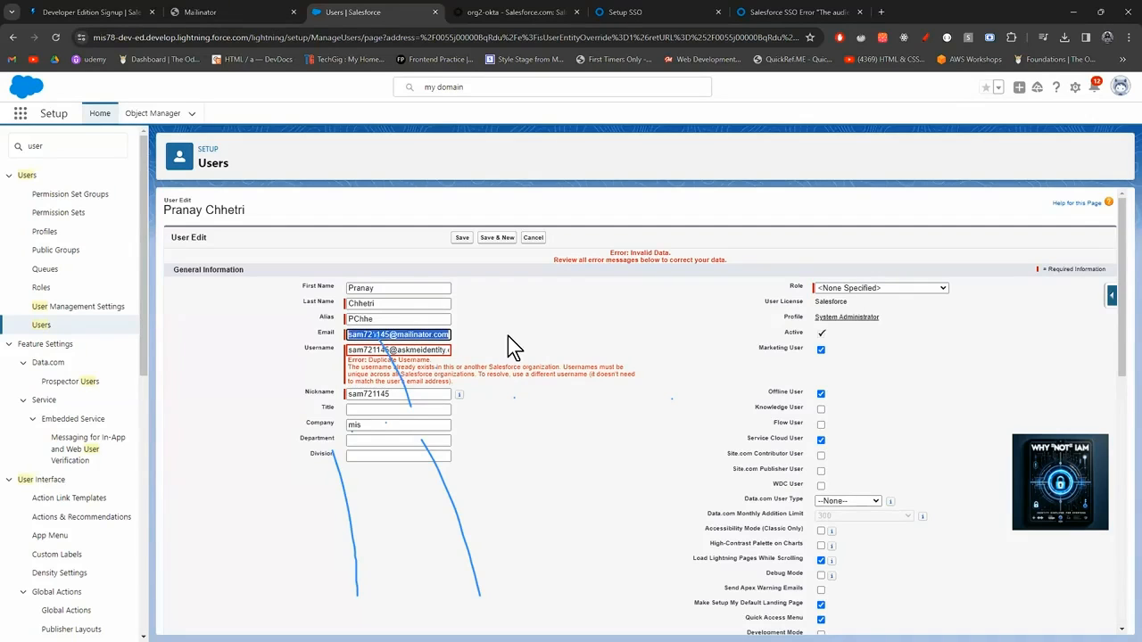
{"action": "key", "text": "Tab"}
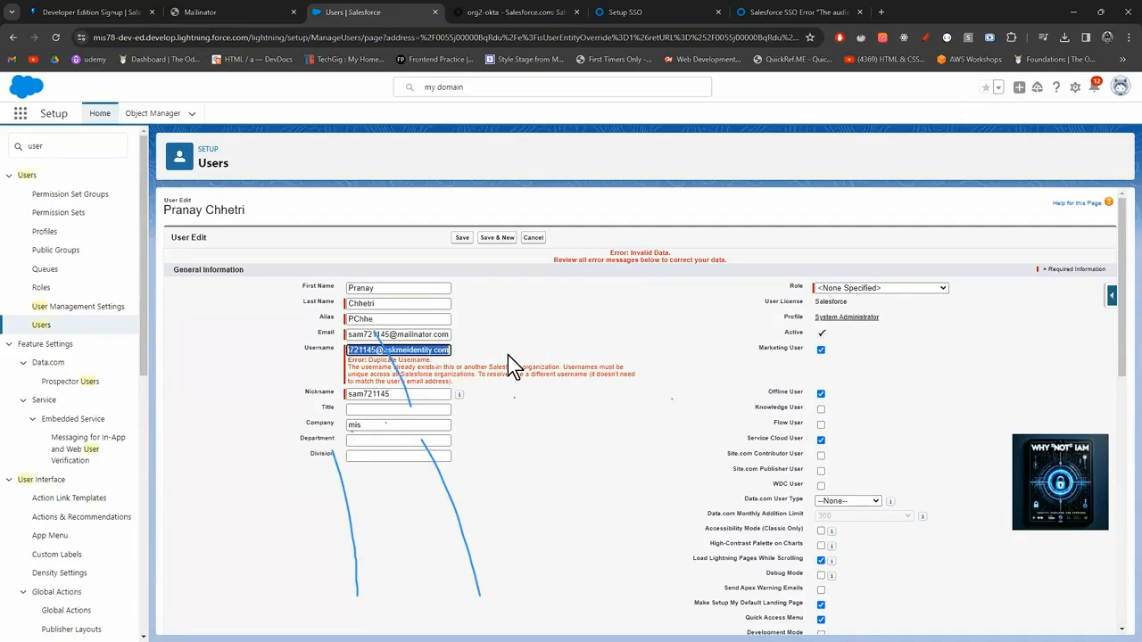
{"action": "key", "text": "ctrl+v"}
{"action": "left_click", "coordinate": [462, 237]}
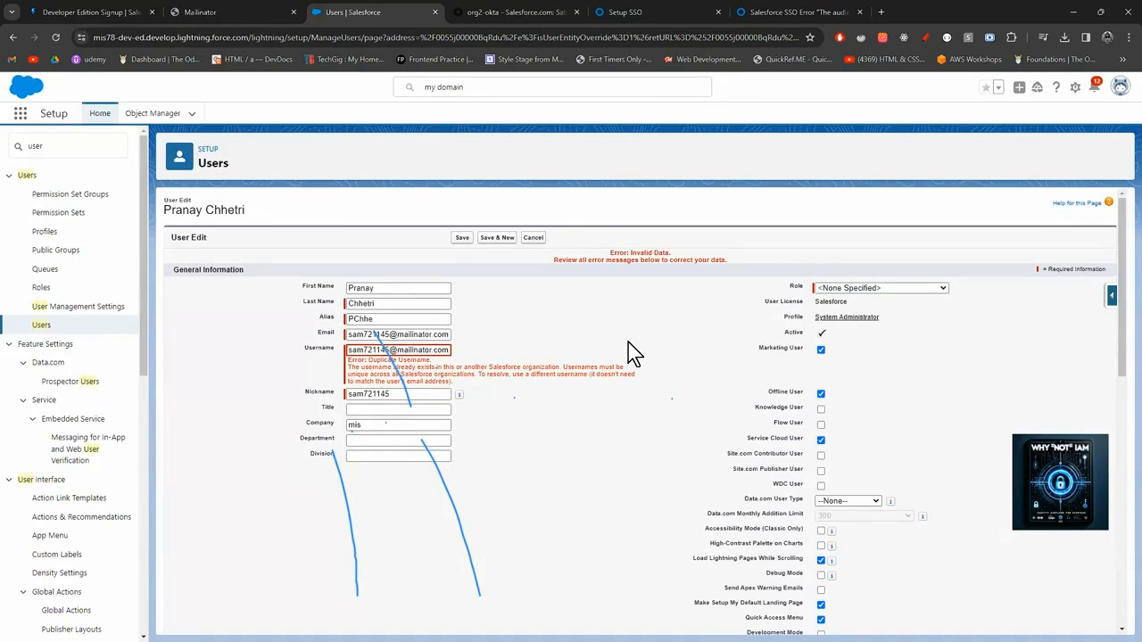
{"action": "scroll", "coordinate": [628, 344], "scroll_direction": "down", "scroll_amount": 4}
{"action": "scroll", "coordinate": [628, 352], "scroll_direction": "down", "scroll_amount": 1}
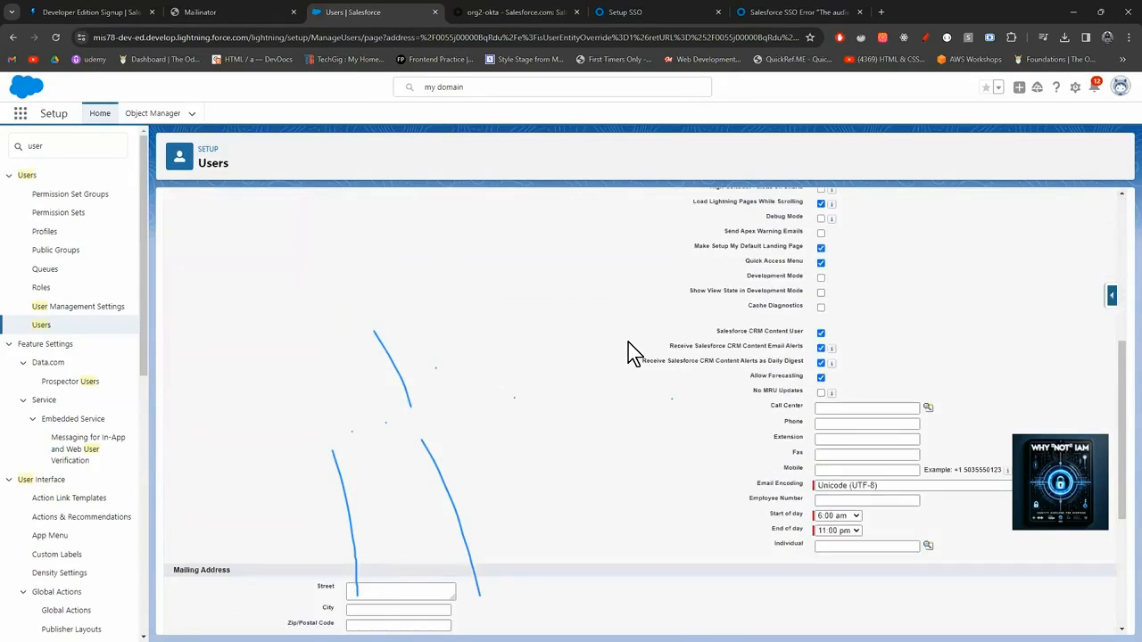
{"action": "scroll", "coordinate": [628, 344], "scroll_direction": "down", "scroll_amount": 4}
{"action": "scroll", "coordinate": [628, 343], "scroll_direction": "up", "scroll_amount": 9}
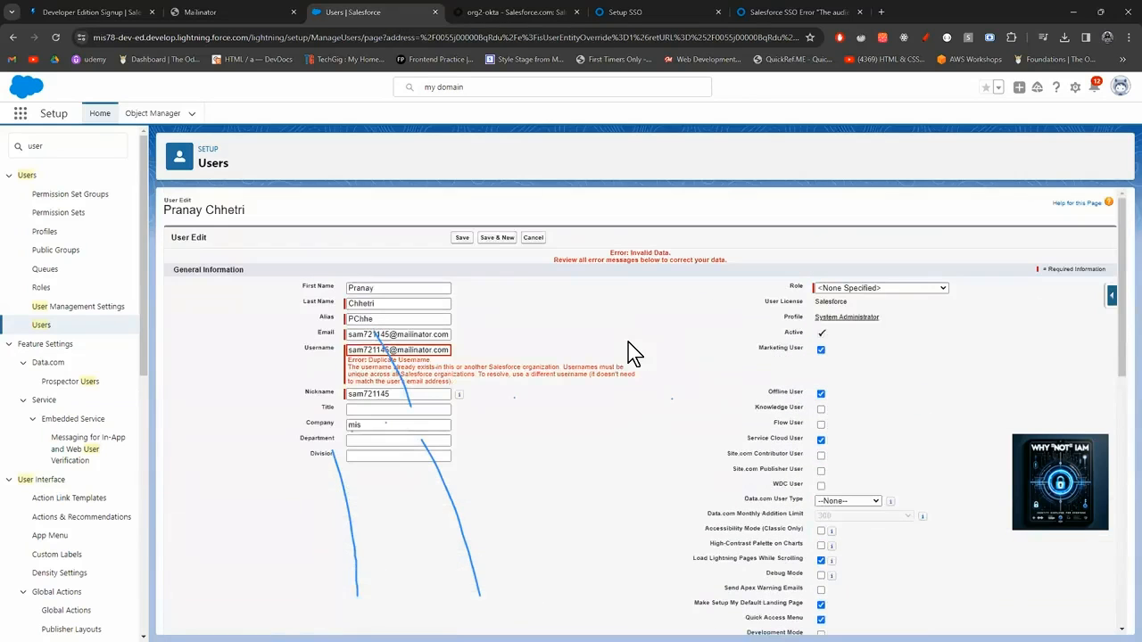
Discard the administrator edit, open user 1's record from All Users, then switch to Okta.
{"action": "left_click", "coordinate": [533, 239]}
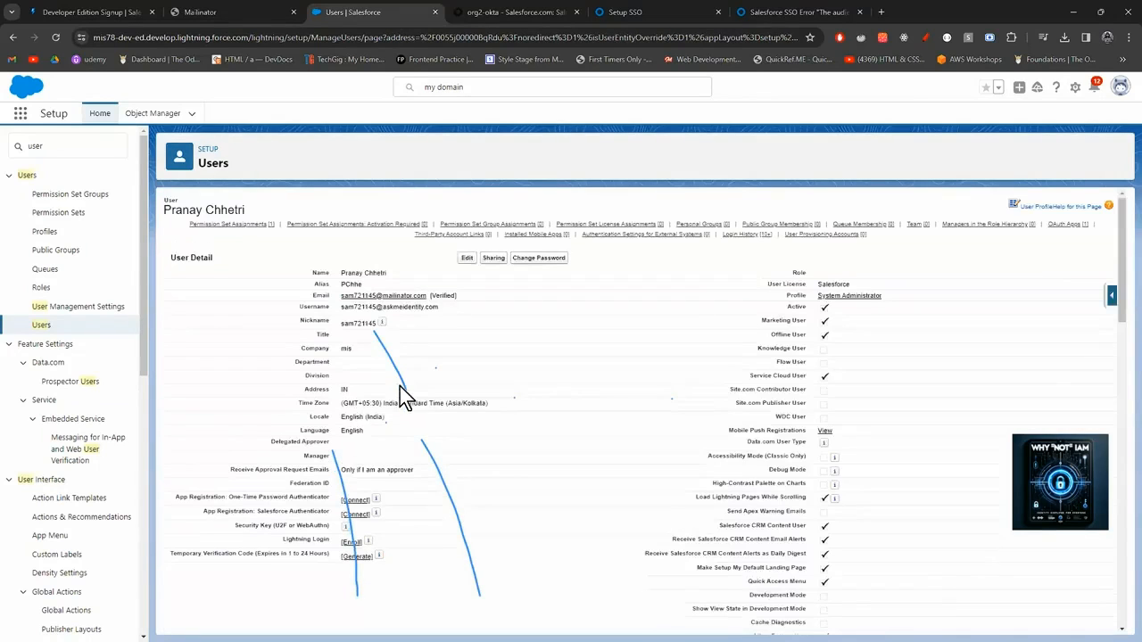
{"action": "left_click", "coordinate": [41, 326]}
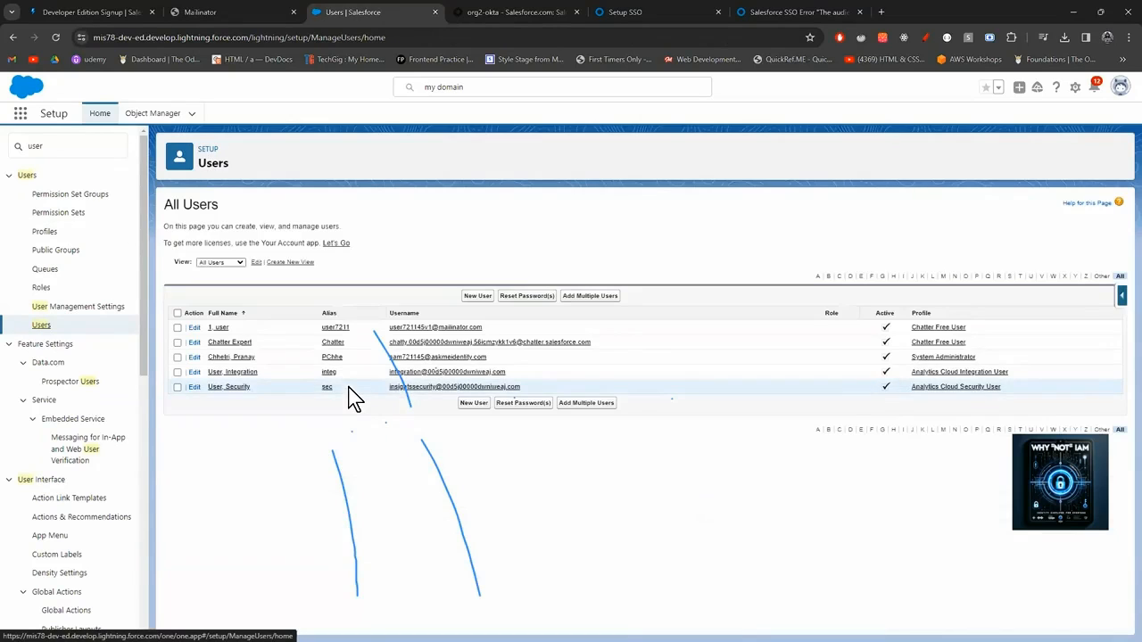
{"action": "left_click", "coordinate": [218, 329]}
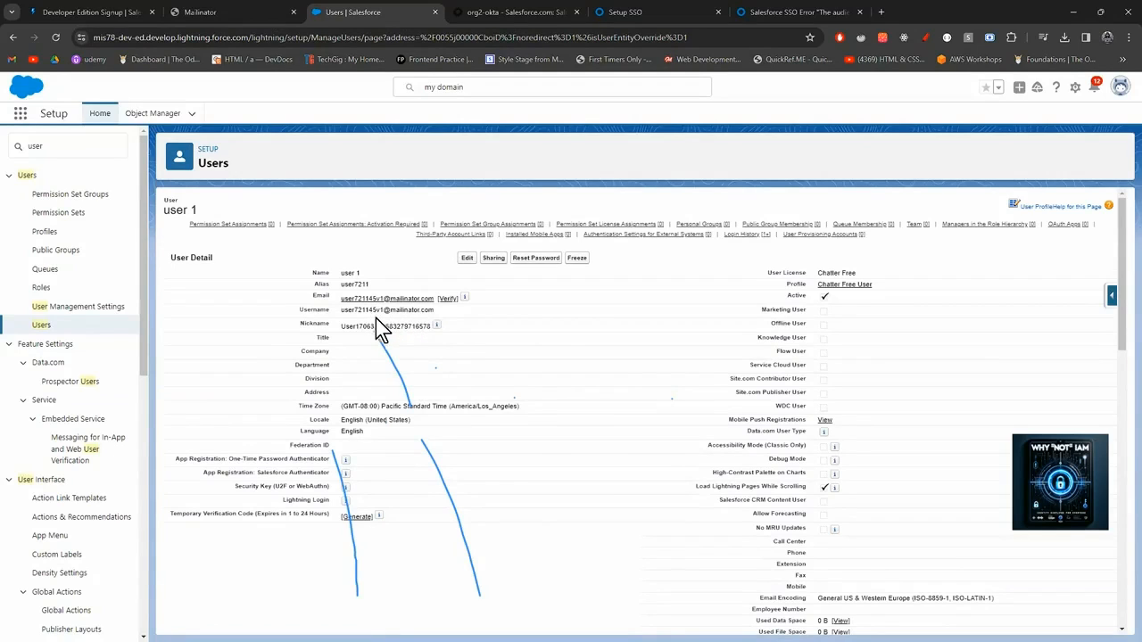
{"action": "left_click", "coordinate": [516, 11]}
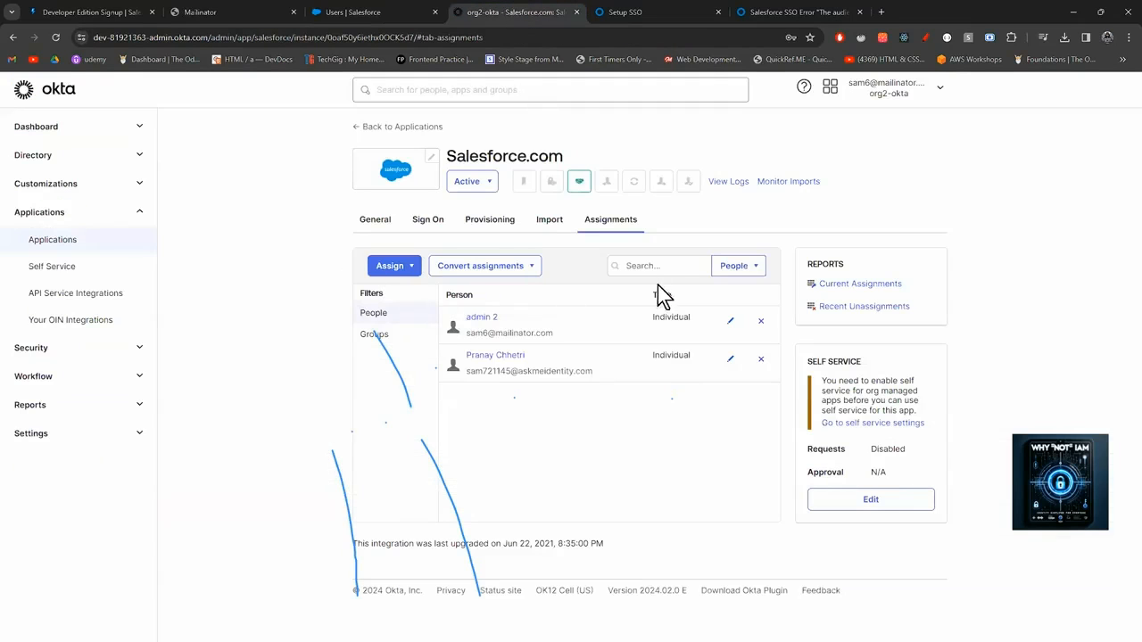
Browse the Salesforce.com Assign to People list, close it without assigning, and return to Salesforce.
{"action": "left_click", "coordinate": [403, 273]}
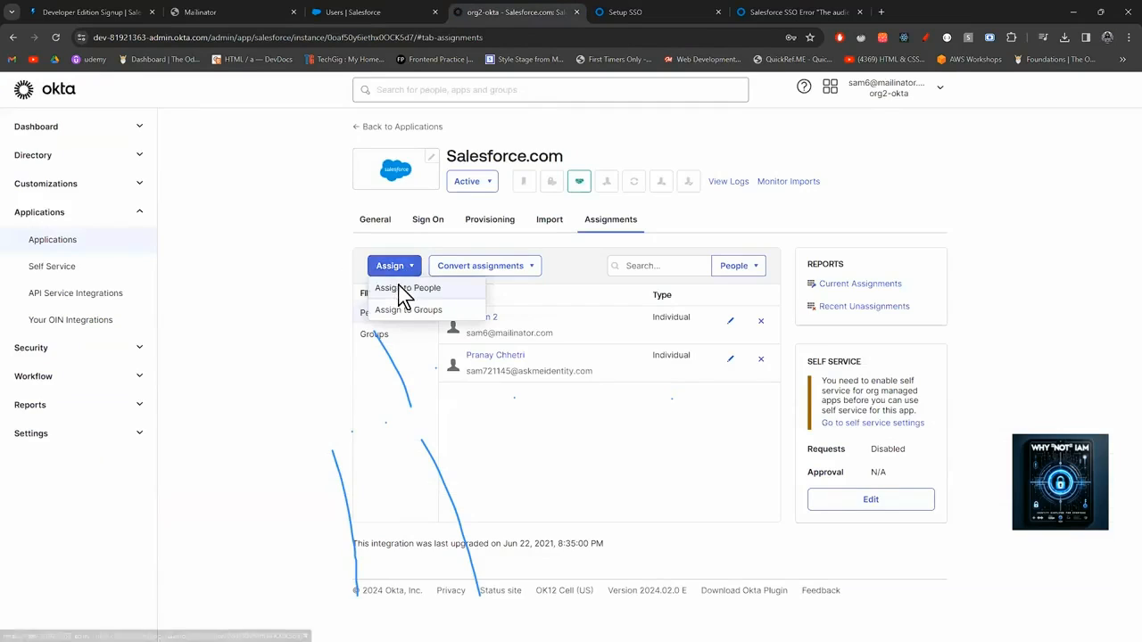
{"action": "left_click", "coordinate": [398, 289]}
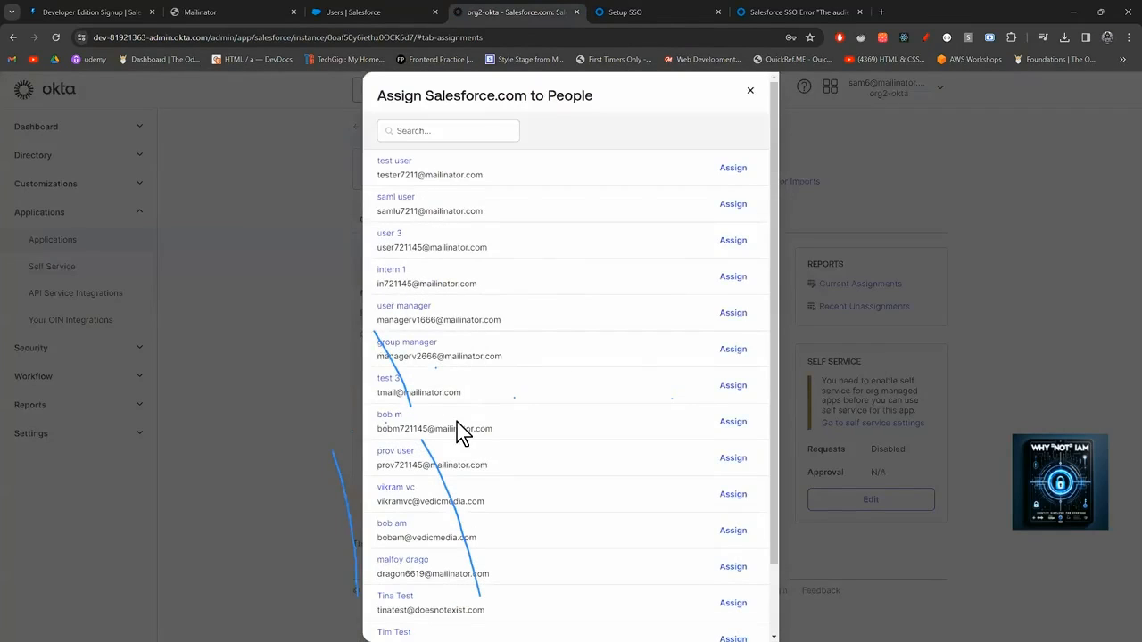
{"action": "scroll", "coordinate": [457, 423], "scroll_direction": "down", "scroll_amount": 2}
{"action": "scroll", "coordinate": [458, 421], "scroll_direction": "up", "scroll_amount": 2}
{"action": "scroll", "coordinate": [418, 440], "scroll_direction": "down", "scroll_amount": 2}
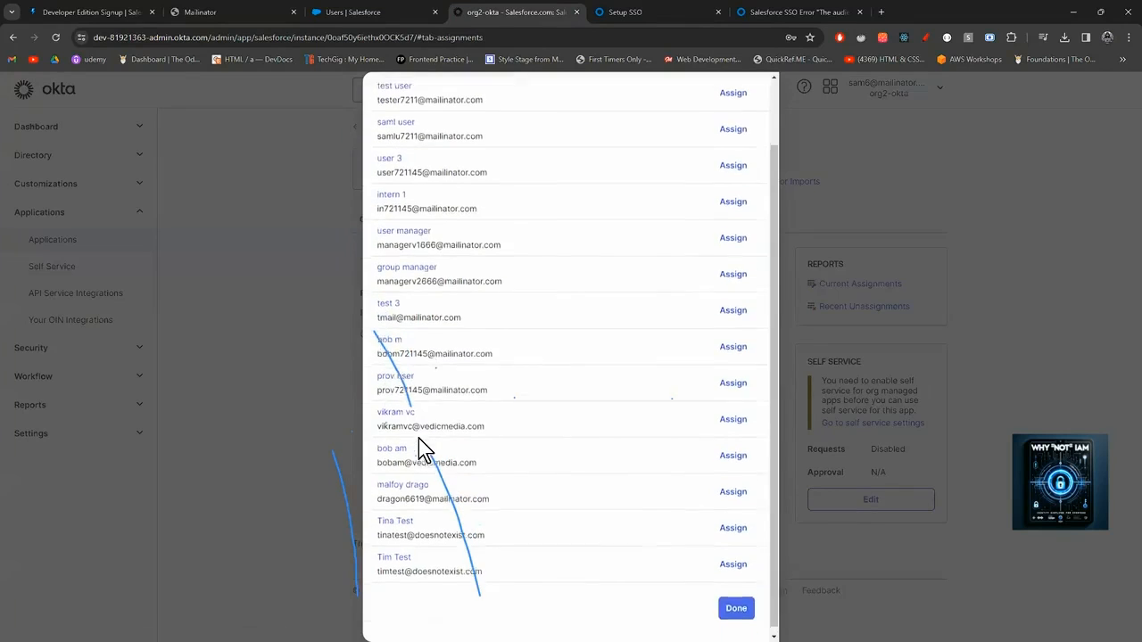
{"action": "scroll", "coordinate": [418, 439], "scroll_direction": "up", "scroll_amount": 2}
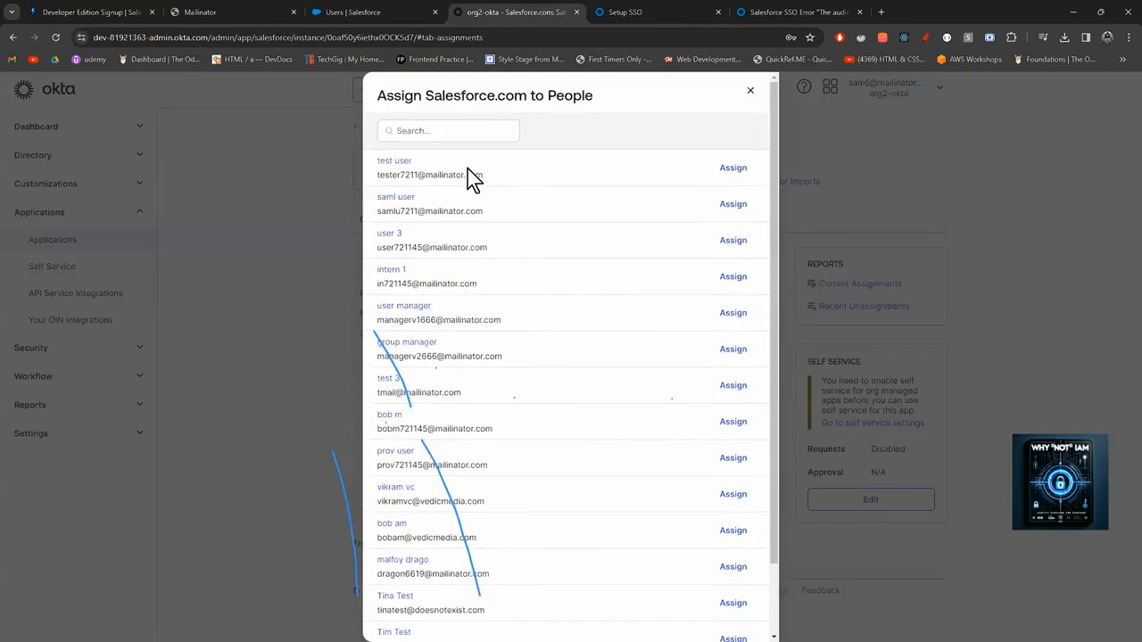
{"action": "left_click", "coordinate": [751, 90]}
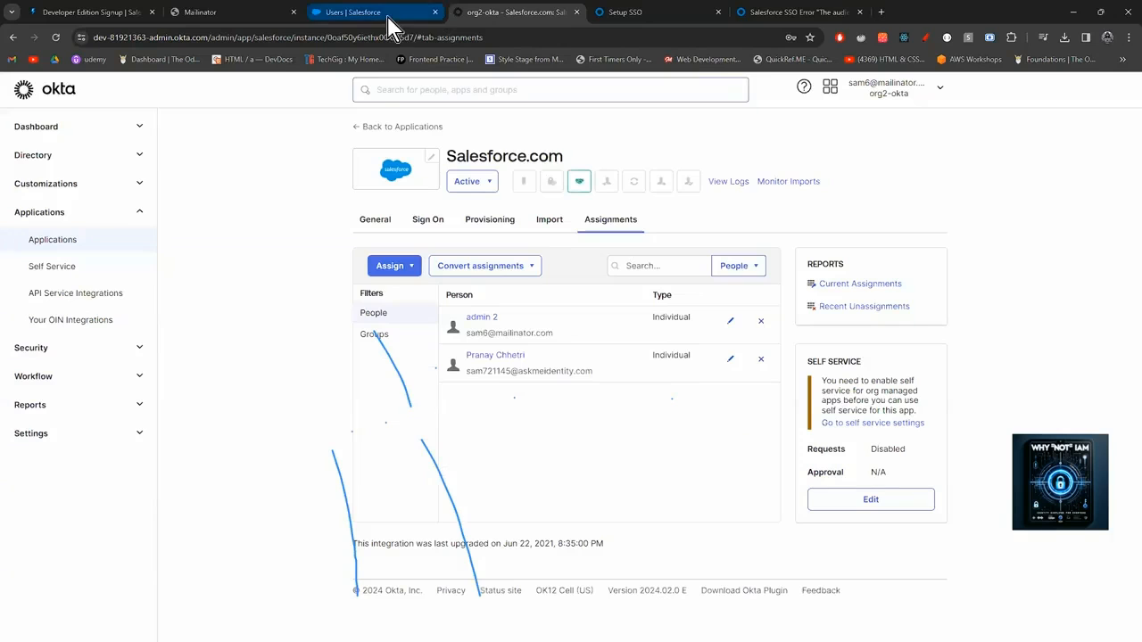
{"action": "left_click", "coordinate": [389, 21]}
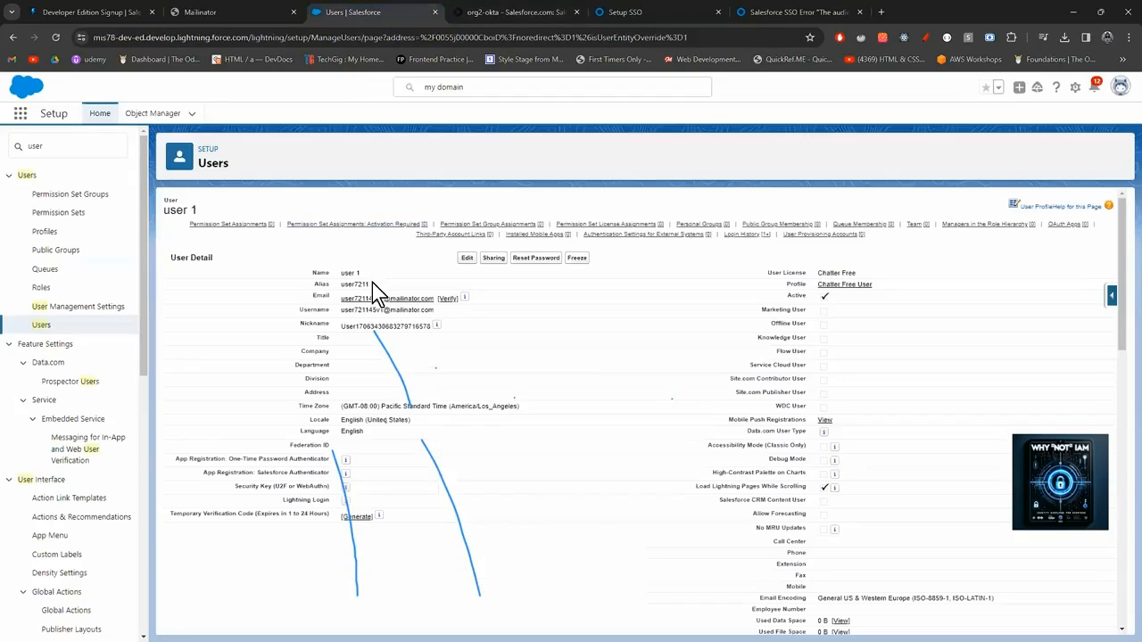
Start adding an Okta person of type User with first name 'user' and last name '1'.
{"action": "left_click", "coordinate": [504, 12]}
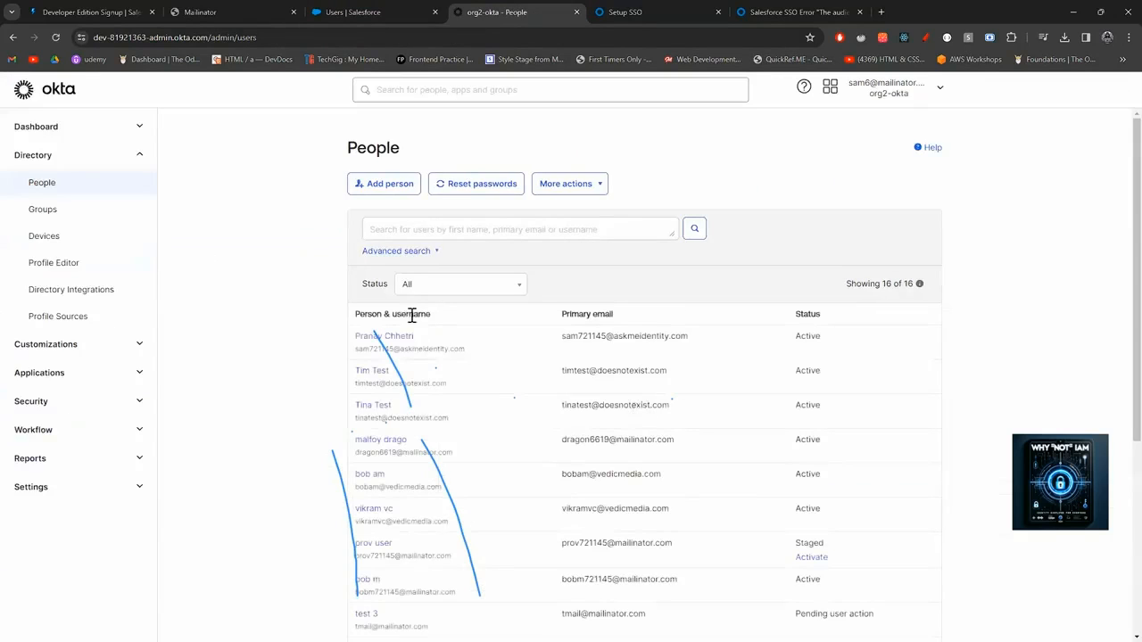
{"action": "left_click", "coordinate": [384, 184]}
{"action": "left_click", "coordinate": [571, 223]}
{"action": "left_click", "coordinate": [571, 237]}
{"action": "left_click", "coordinate": [575, 257]}
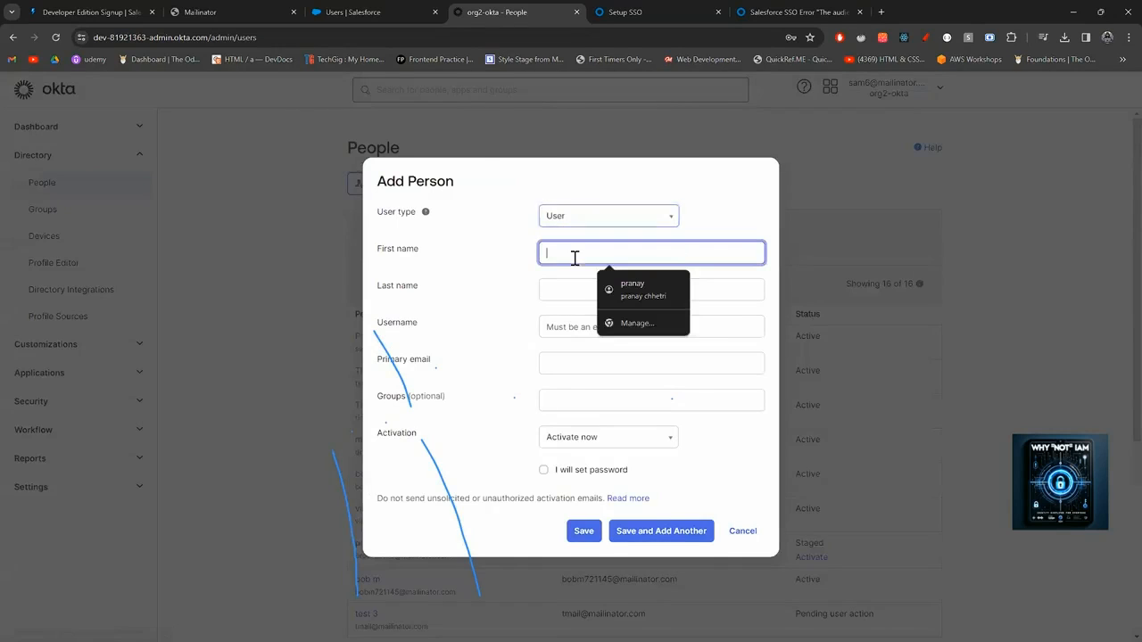
{"action": "left_click", "coordinate": [375, 19]}
{"action": "left_click_drag", "start_coordinate": [365, 276], "coordinate": [340, 275]}
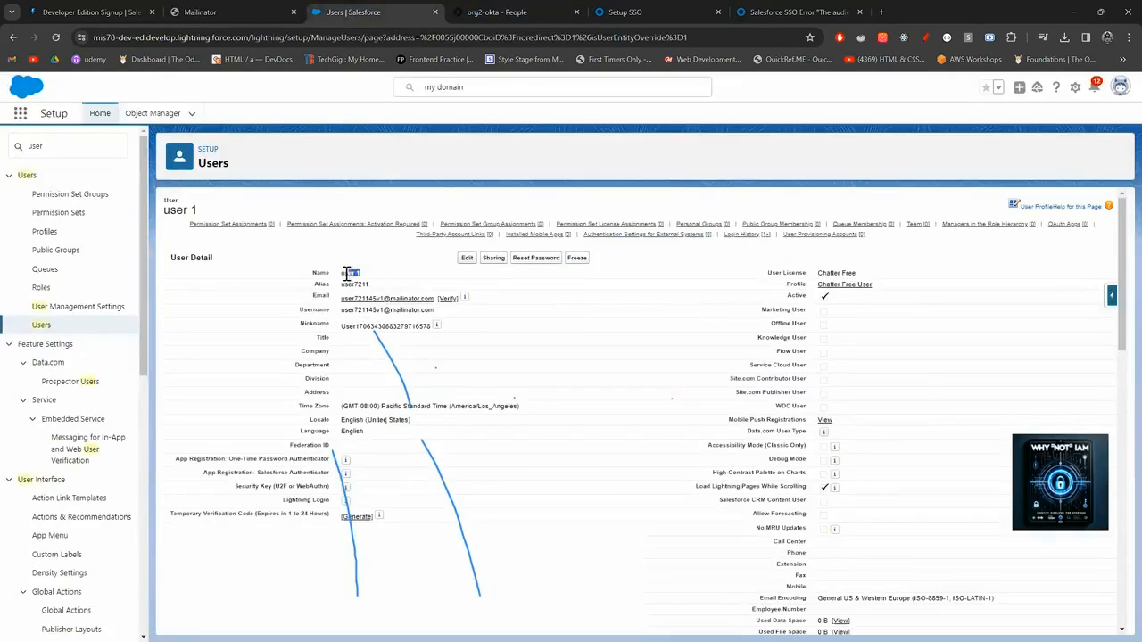
{"action": "left_click", "coordinate": [497, 12]}
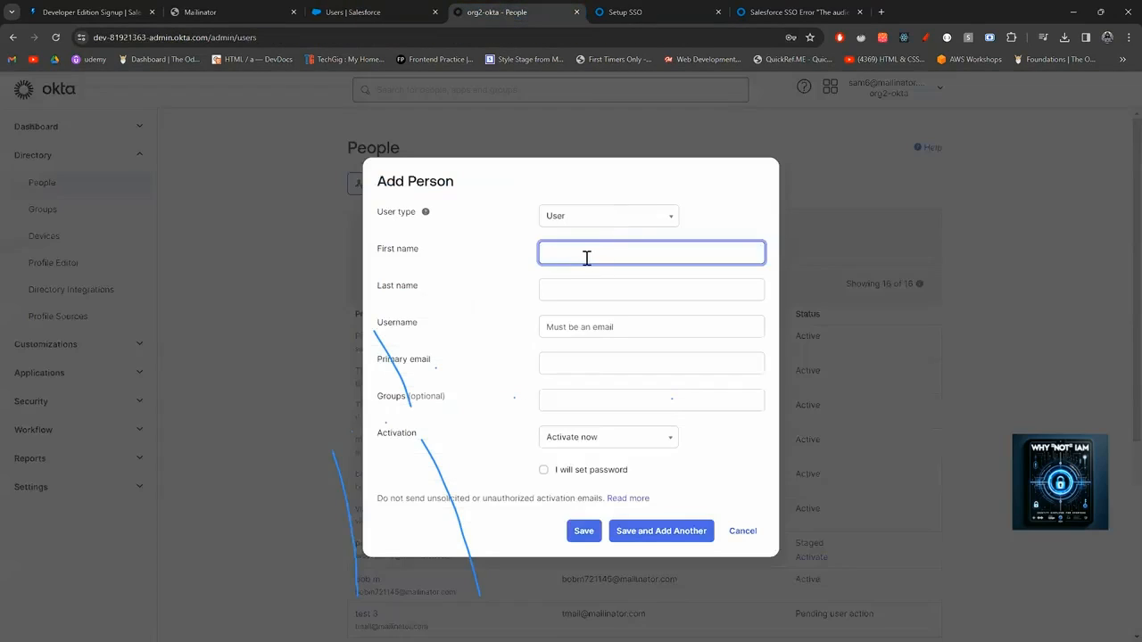
{"action": "type", "text": "user"}
{"action": "key", "text": "Tab"}
{"action": "type", "text": "1"}
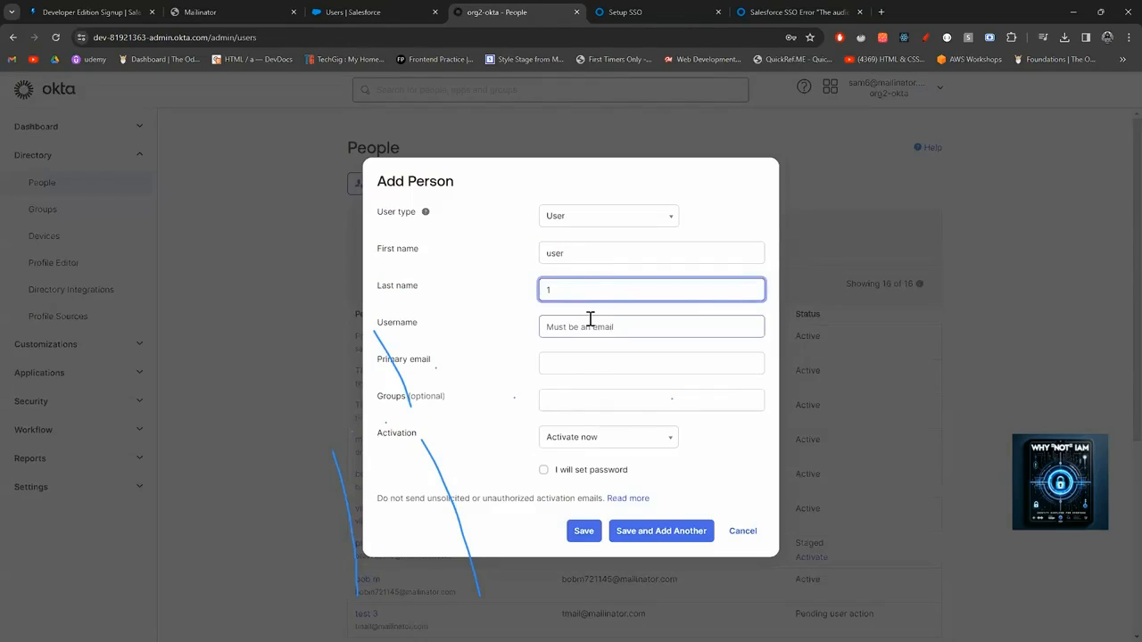
{"action": "left_click", "coordinate": [592, 318]}
Copy user 1's e-mail address from Salesforce and paste it as the Okta username.
{"action": "left_click", "coordinate": [387, 10]}
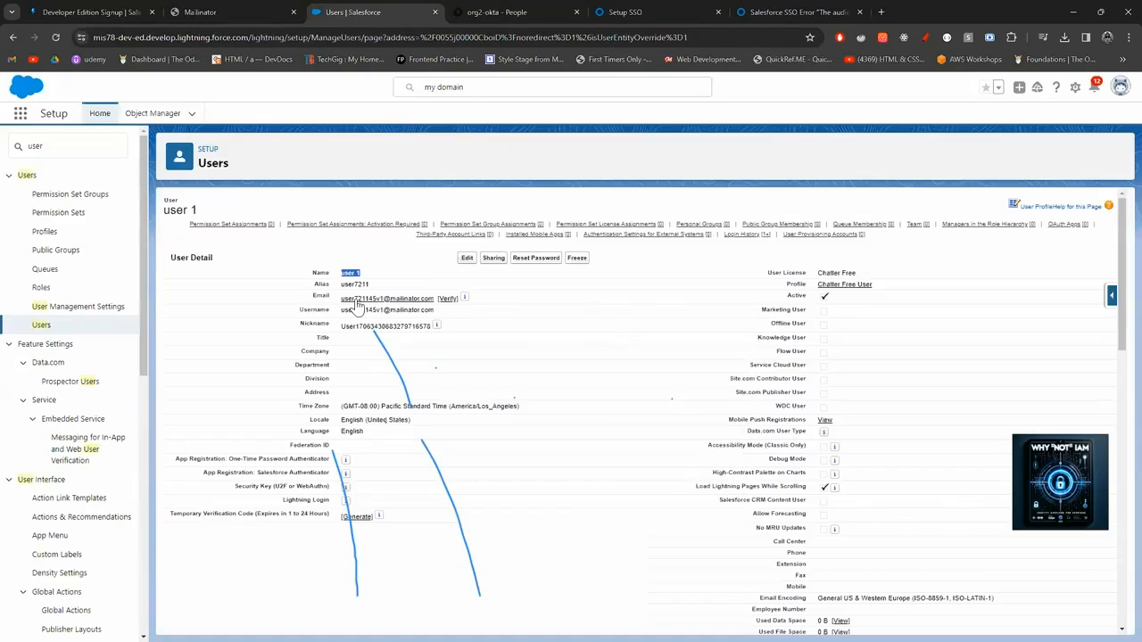
{"action": "left_click_drag", "start_coordinate": [436, 298], "coordinate": [343, 301]}
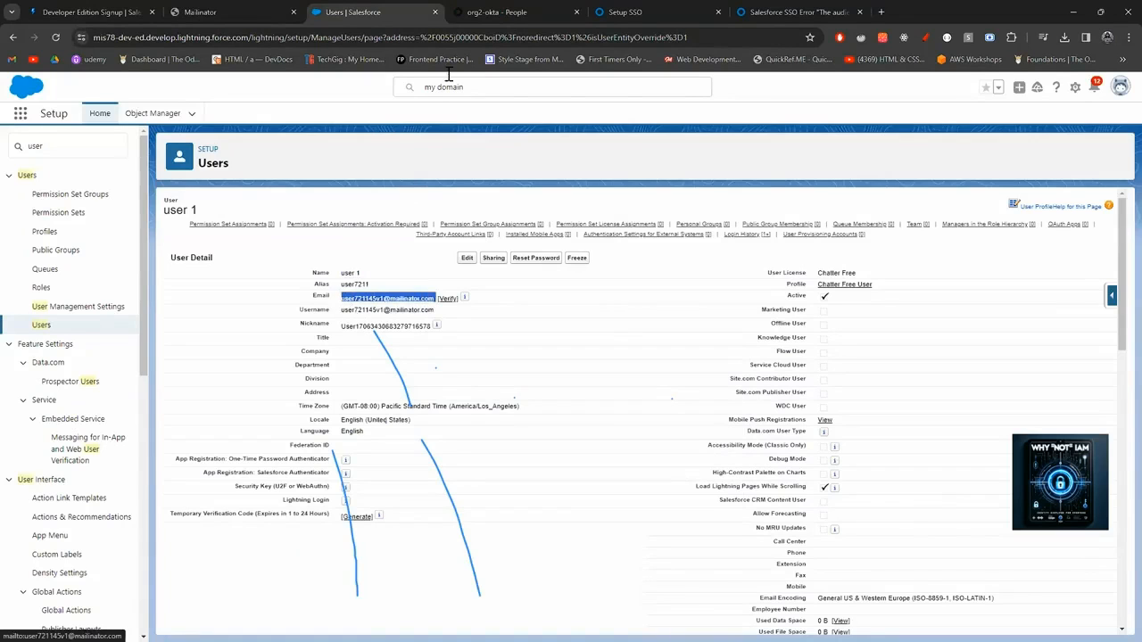
{"action": "left_click", "coordinate": [501, 12]}
{"action": "left_click", "coordinate": [566, 323]}
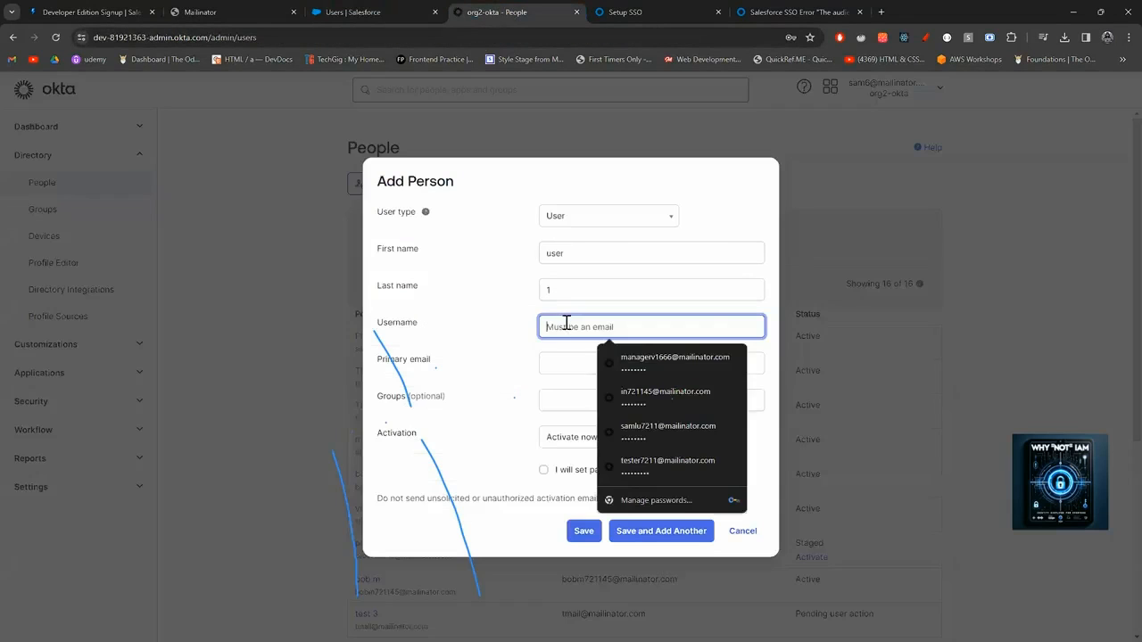
{"action": "key", "text": "ctrl+v"}
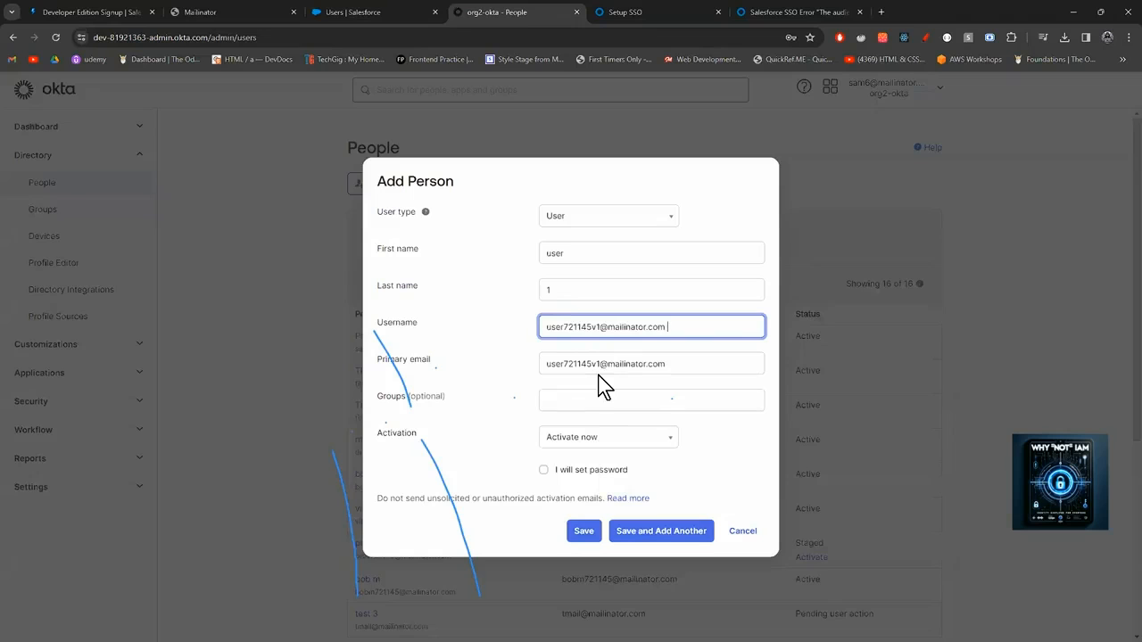
Activate the person now with an admin-set password, no forced change, and save.
{"action": "left_click", "coordinate": [602, 439]}
{"action": "left_click", "coordinate": [587, 464]}
{"action": "left_click", "coordinate": [546, 471]}
{"action": "left_click", "coordinate": [545, 518]}
{"action": "left_click", "coordinate": [578, 456]}
{"action": "type", "text": "Password"}
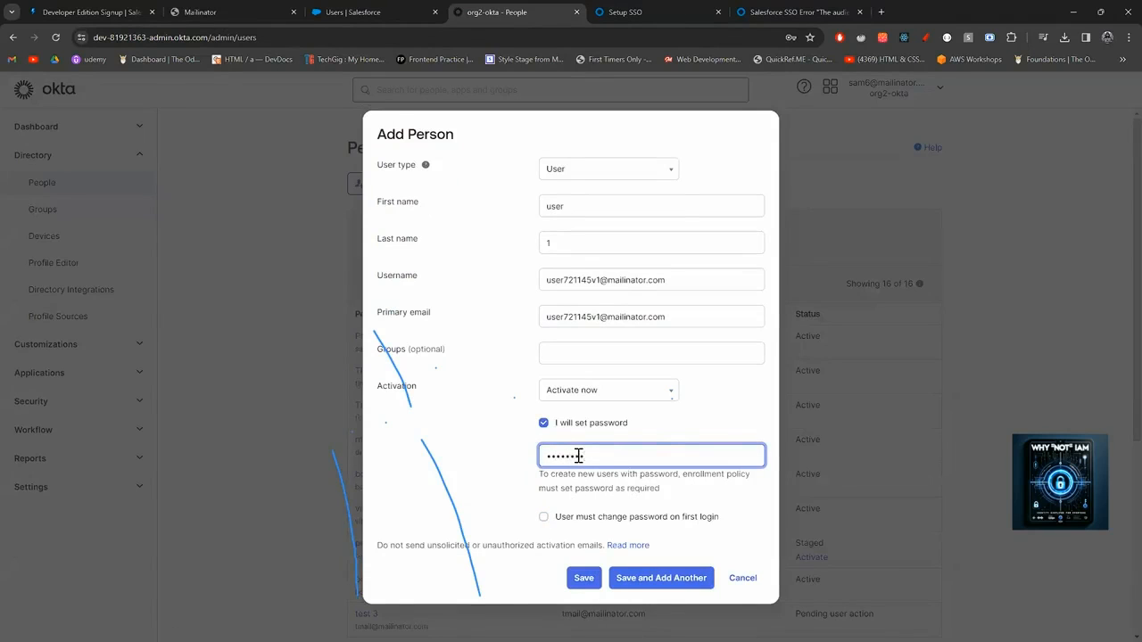
{"action": "left_click", "coordinate": [592, 576]}
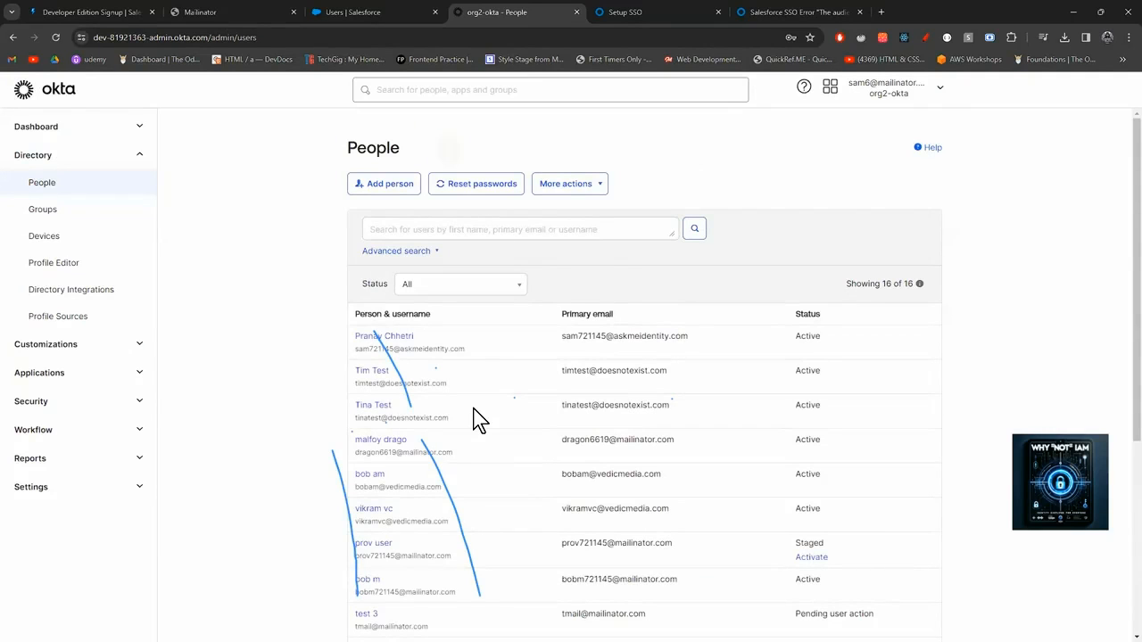
Reload the People list and open user 1's profile.
{"action": "scroll", "coordinate": [477, 420], "scroll_direction": "down", "scroll_amount": 3}
{"action": "scroll", "coordinate": [250, 153], "scroll_direction": "up", "scroll_amount": 3}
{"action": "left_click", "coordinate": [218, 38]}
{"action": "key", "text": "Return"}
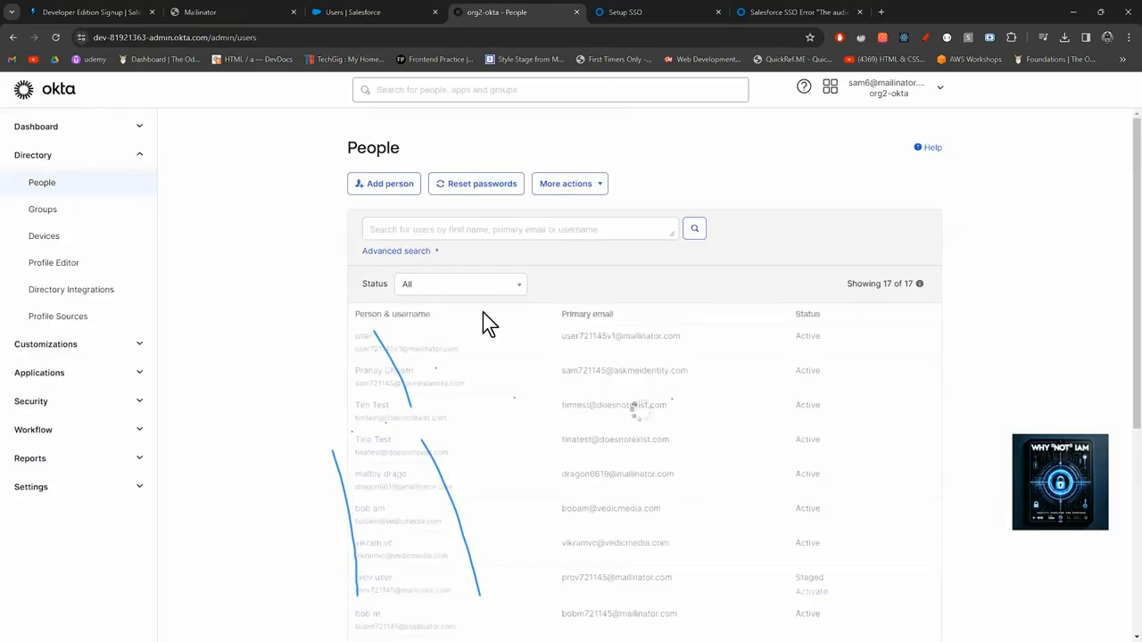
{"action": "left_click", "coordinate": [372, 345]}
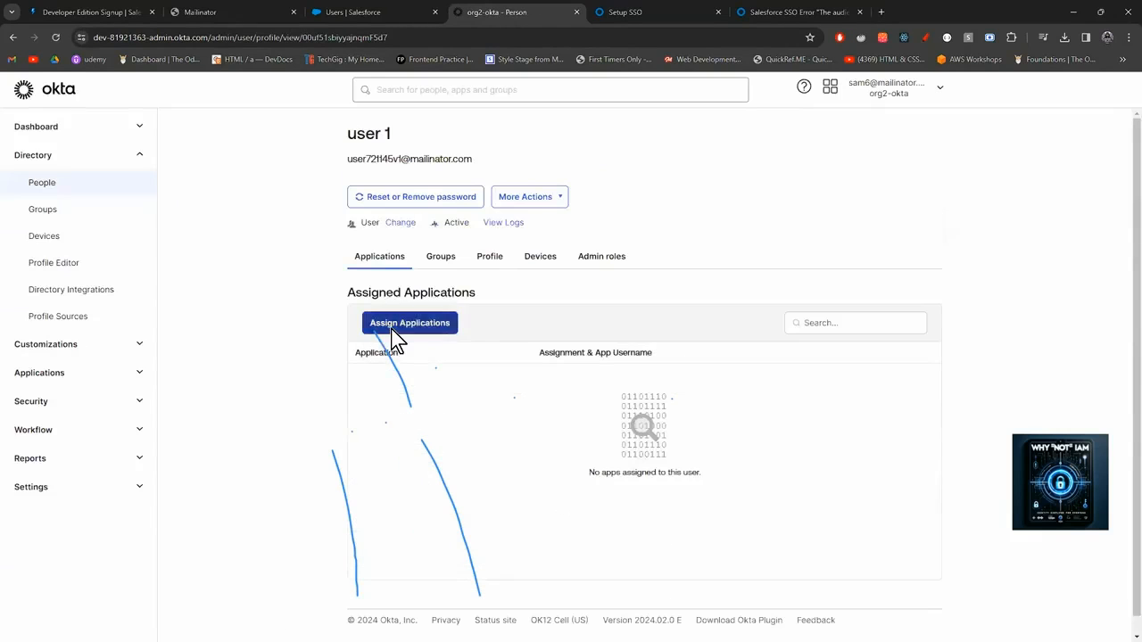
Assign Salesforce.com to user 1, keeping their e-mail address as the app username.
{"action": "left_click", "coordinate": [395, 330]}
{"action": "left_click", "coordinate": [718, 328]}
{"action": "left_click", "coordinate": [668, 398]}
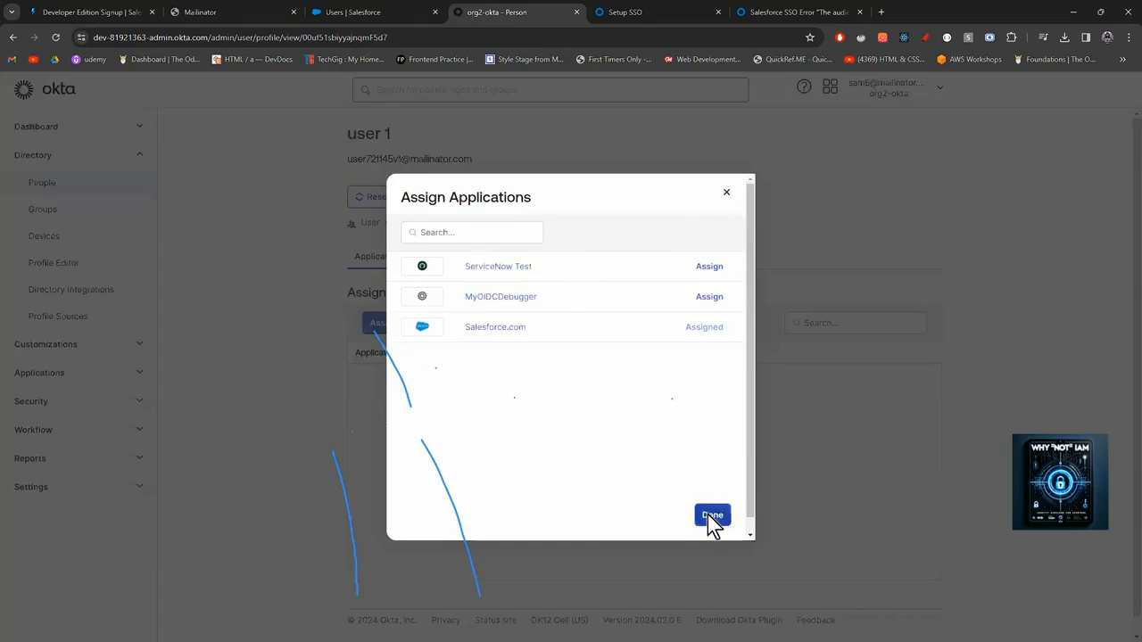
{"action": "left_click", "coordinate": [711, 515]}
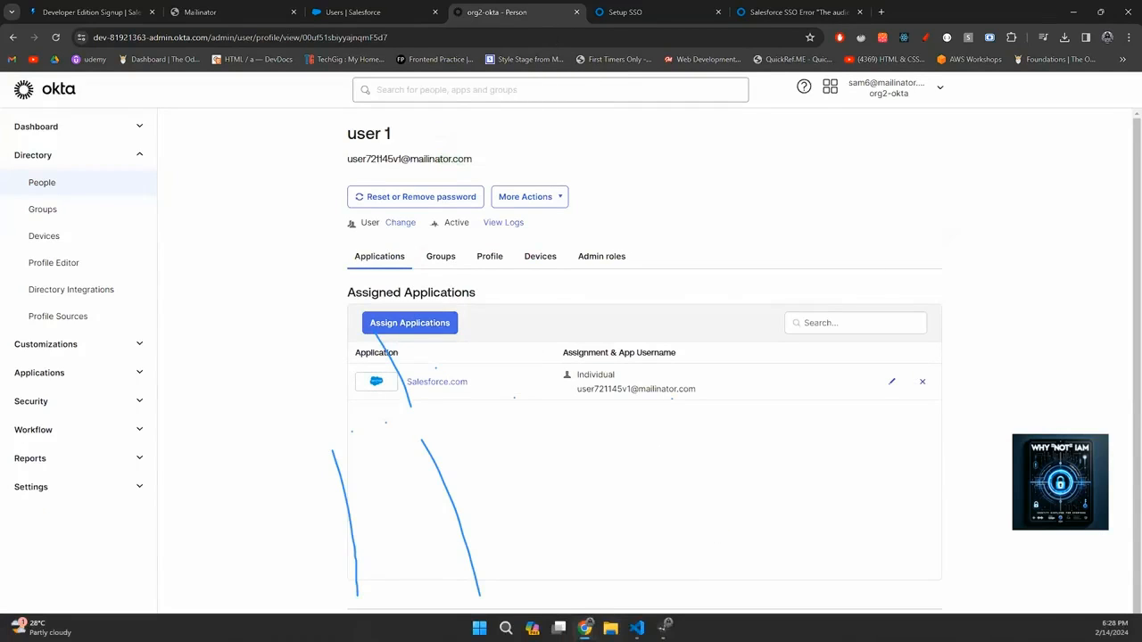
Close the private window showing the sign-on error and open a fresh private window.
{"action": "mouse_move", "coordinate": [584, 629]}
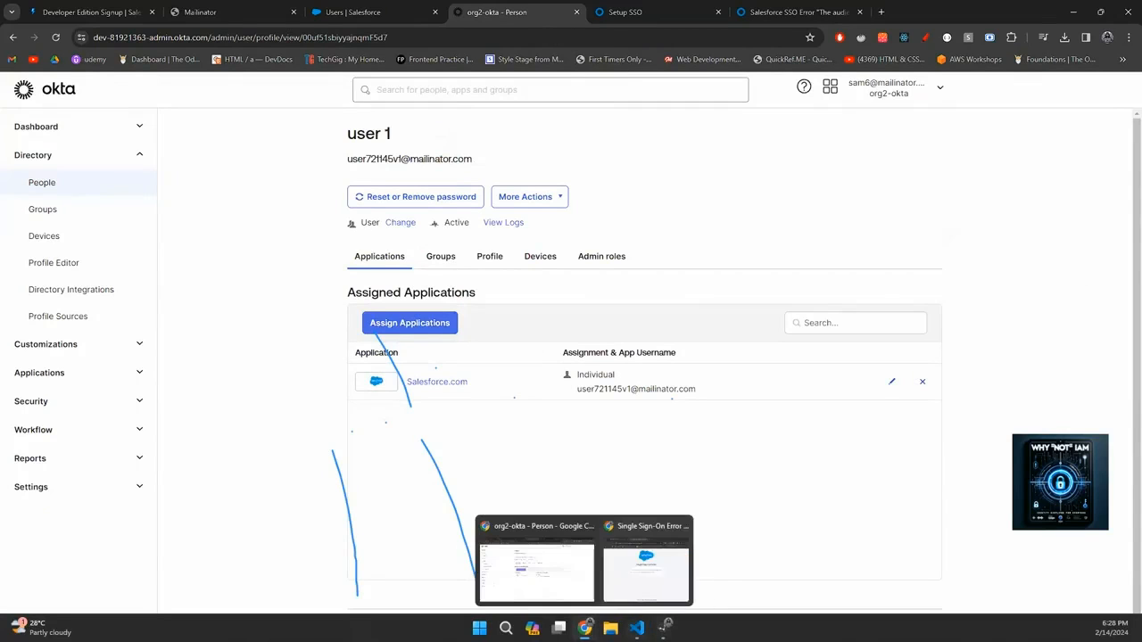
{"action": "left_click", "coordinate": [635, 580]}
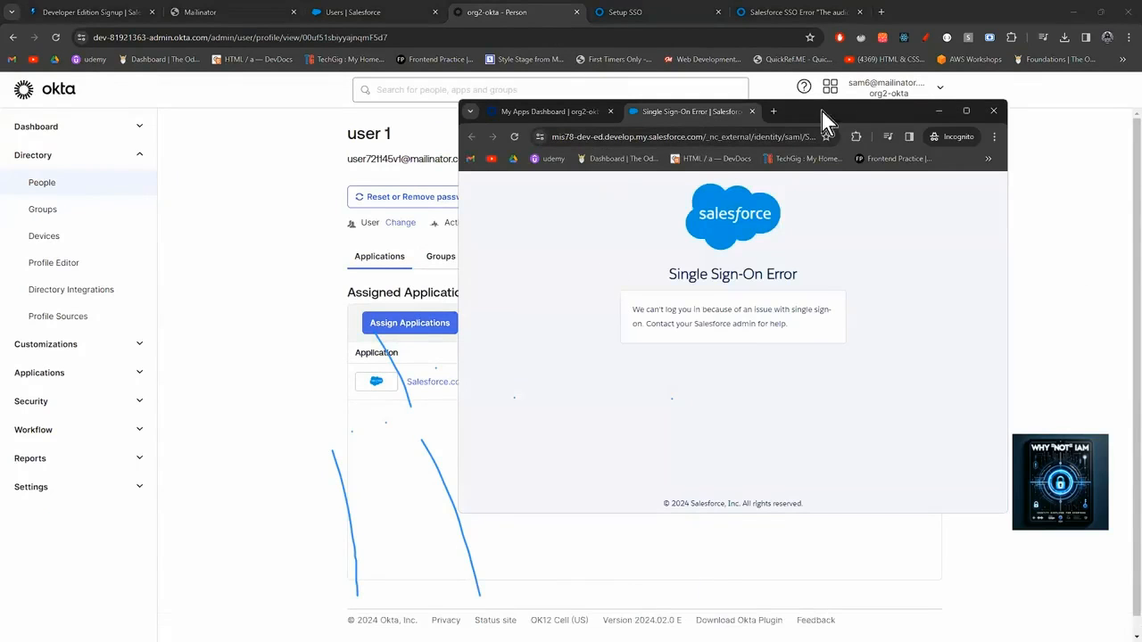
{"action": "left_click", "coordinate": [994, 113]}
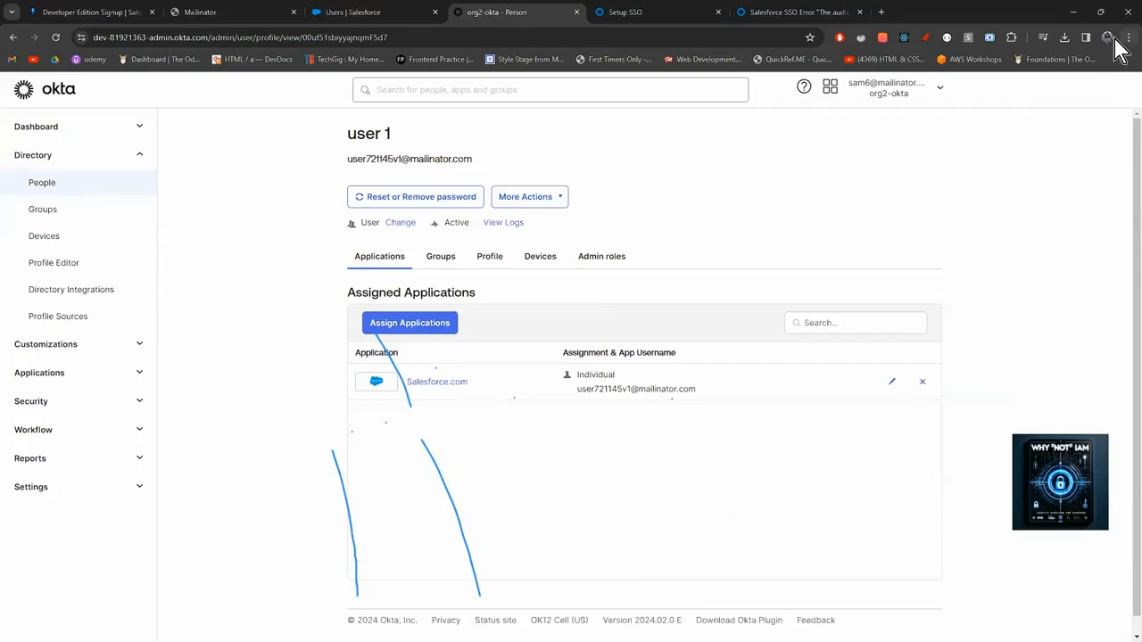
{"action": "left_click", "coordinate": [1127, 38]}
{"action": "left_click", "coordinate": [983, 132]}
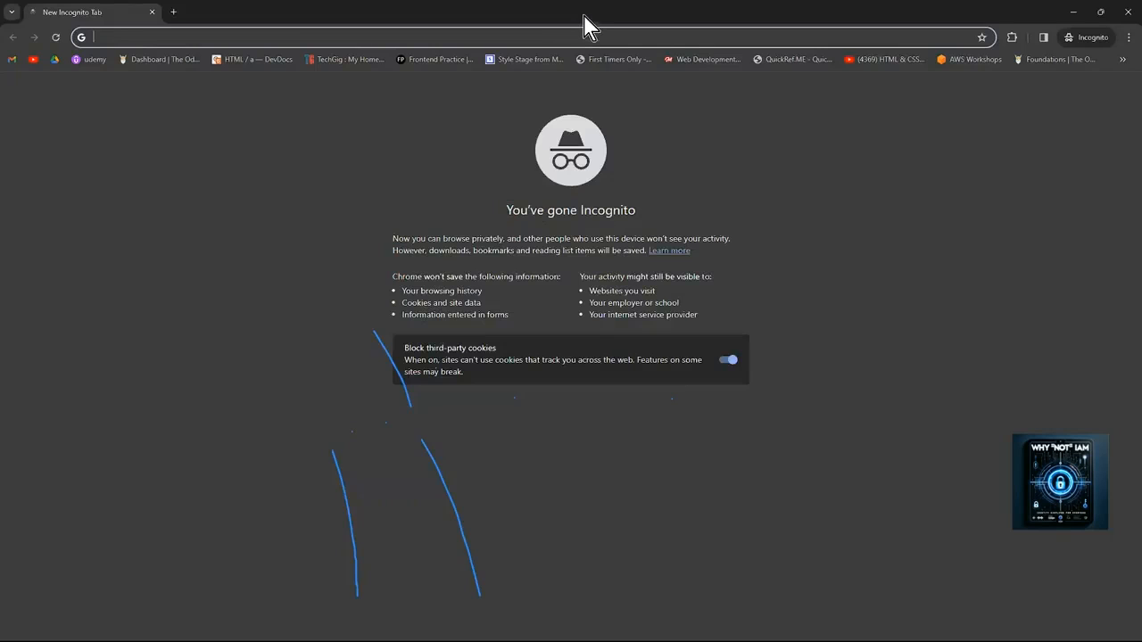
{"action": "double_click", "coordinate": [584, 16]}
{"action": "left_click", "coordinate": [900, 134]}
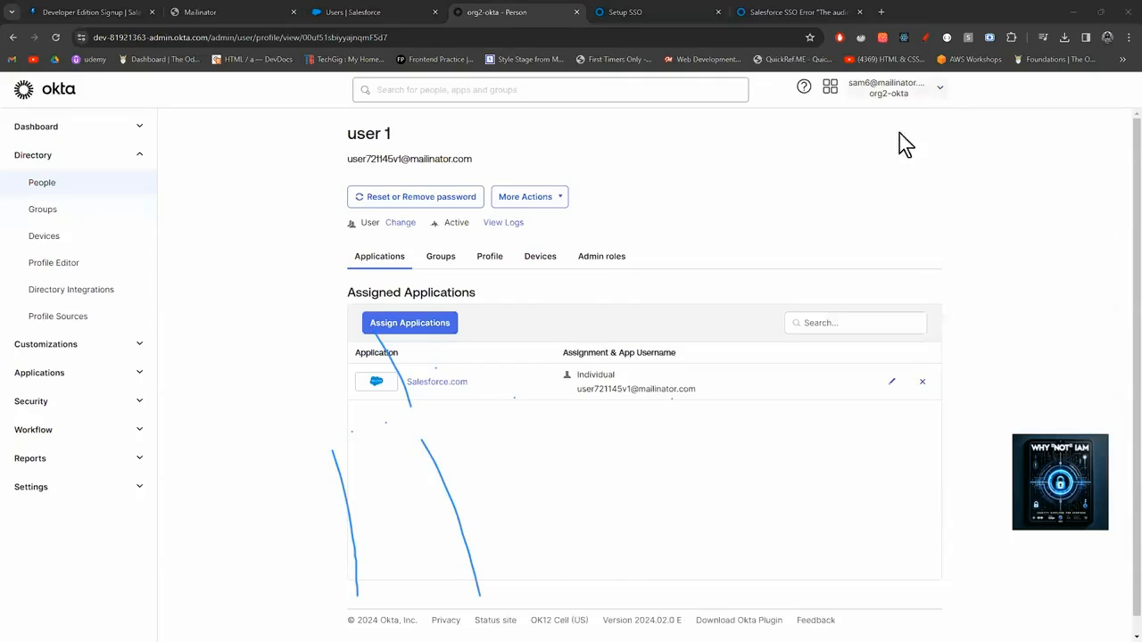
{"action": "left_click", "coordinate": [892, 88]}
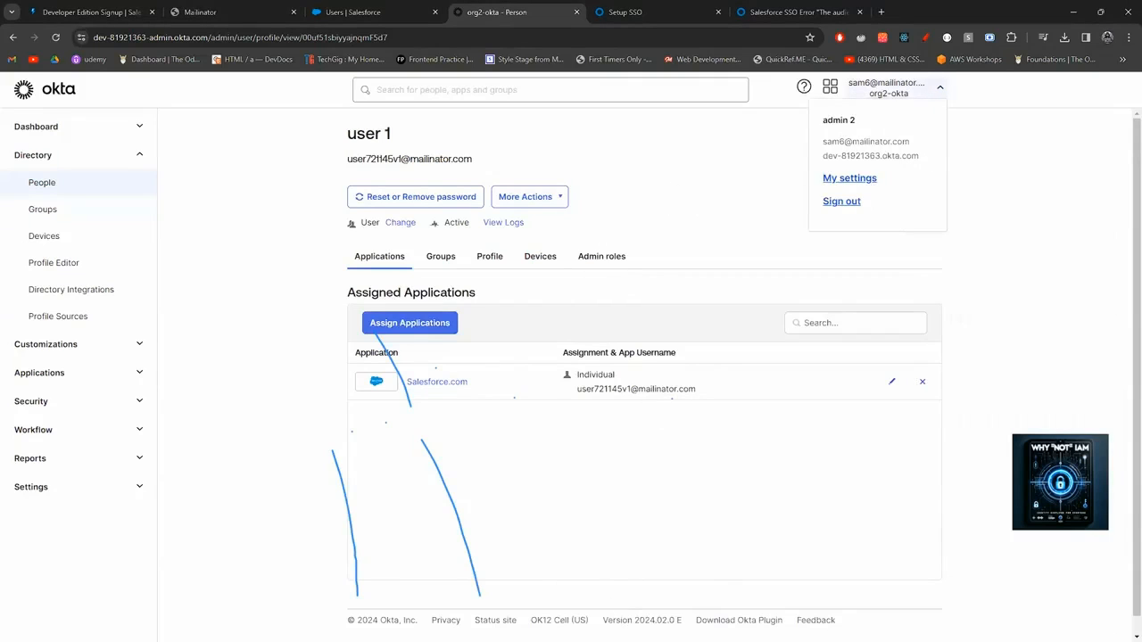
Load the Okta org sign-in page in the new private window.
{"action": "mouse_move", "coordinate": [581, 628]}
{"action": "left_click", "coordinate": [640, 576]}
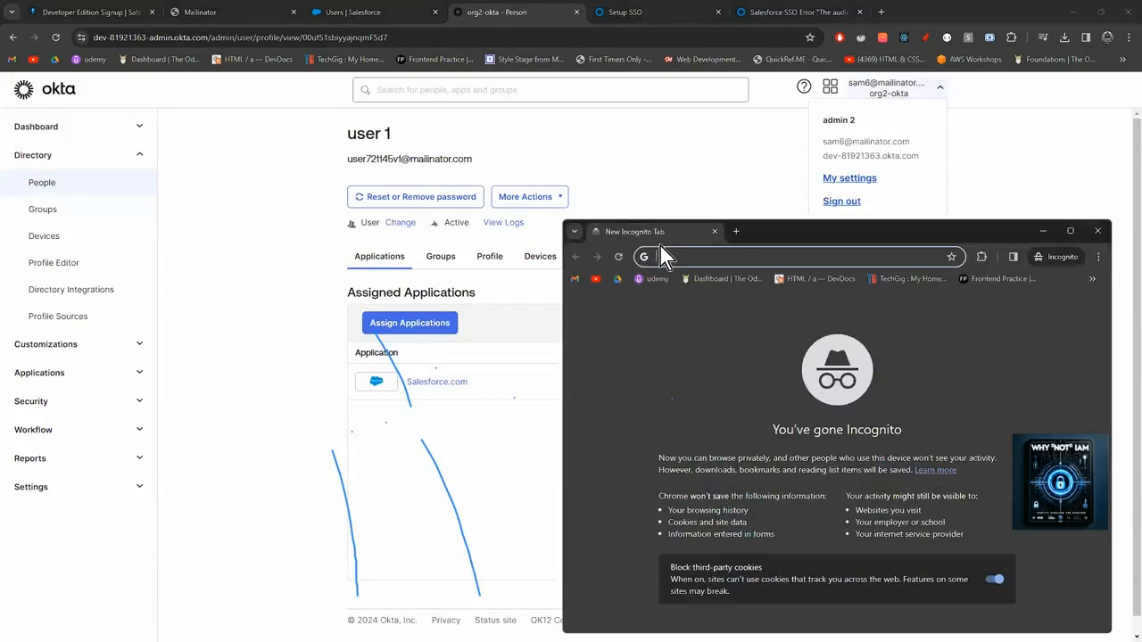
{"action": "type", "text": "dev-81921363.okta.com"}
{"action": "key", "text": "Return"}
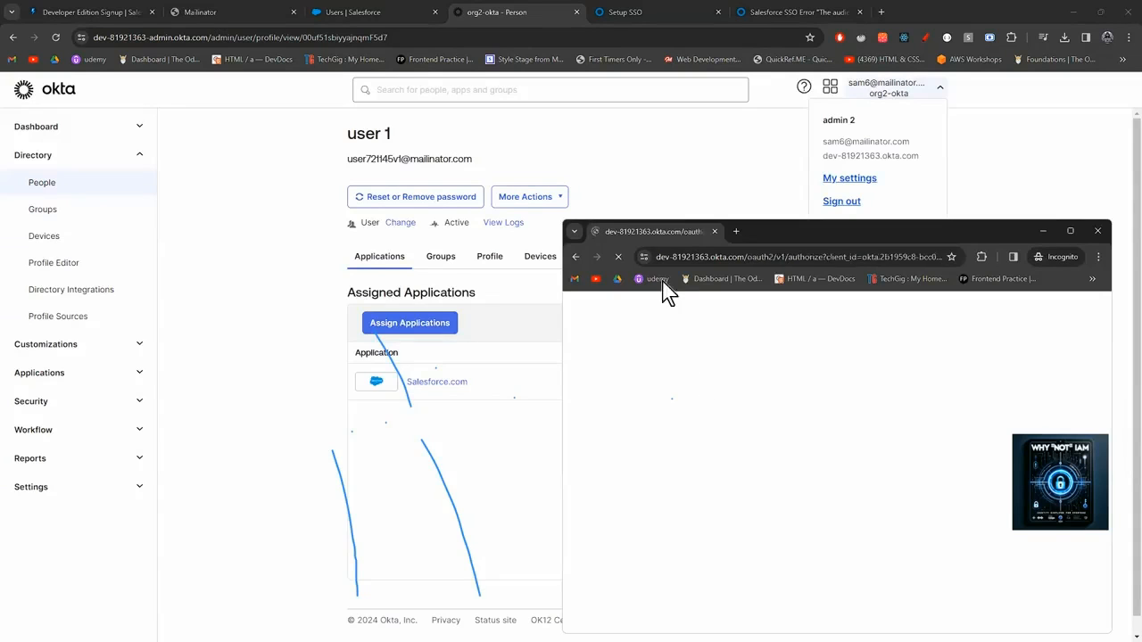
{"action": "left_click_drag", "start_coordinate": [651, 226], "coordinate": [577, 156]}
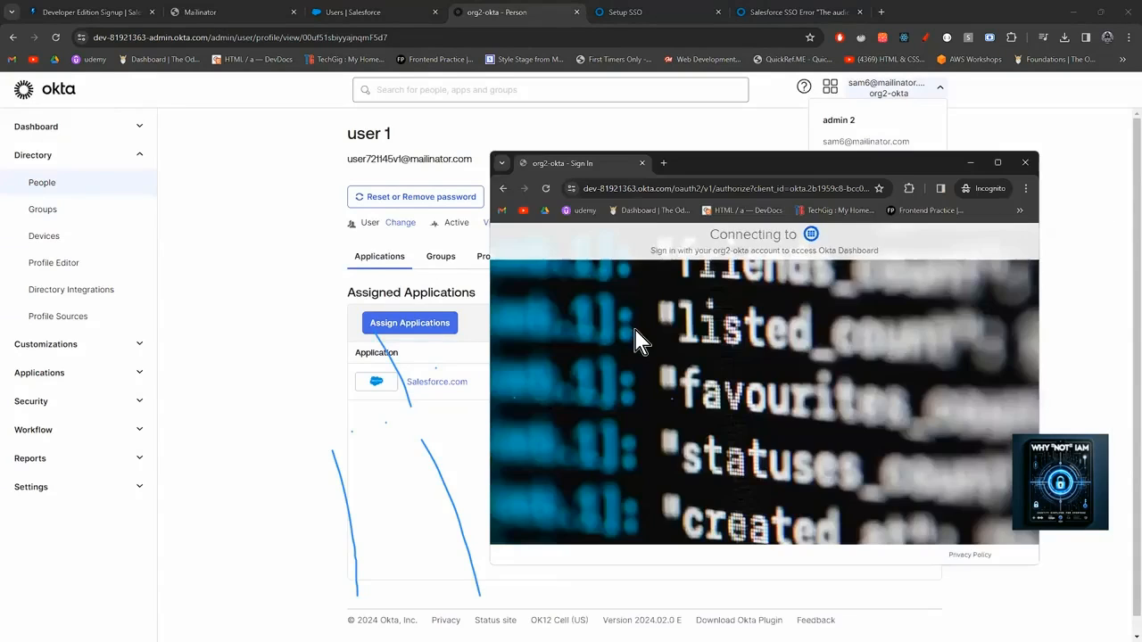
Sign in as user 1 using their copied e-mail address as username and their password.
{"action": "left_click", "coordinate": [703, 400]}
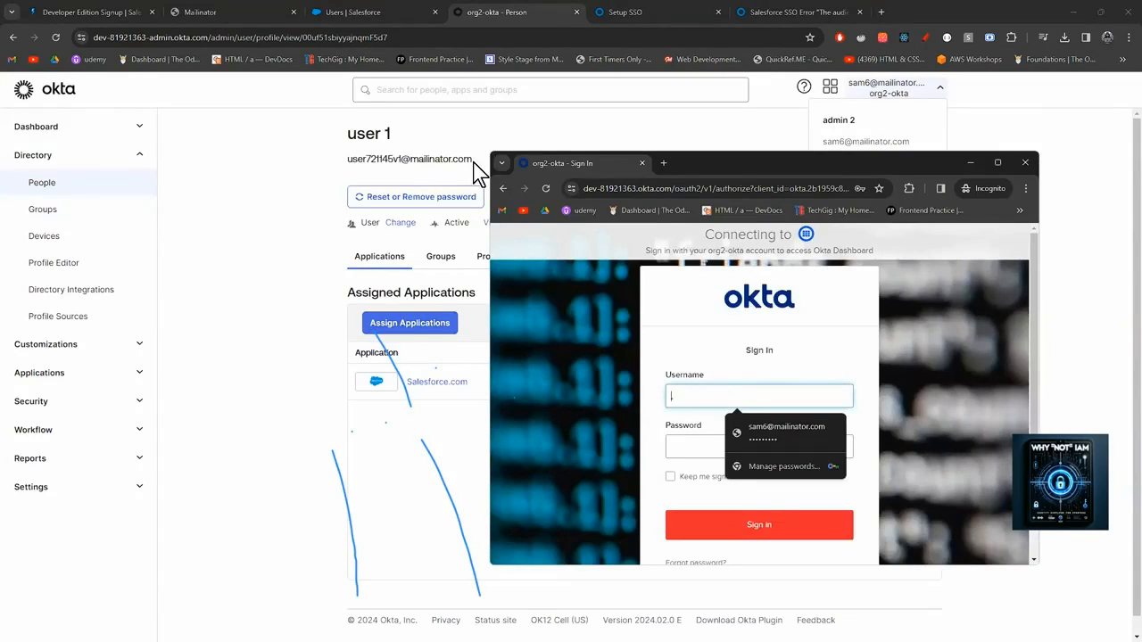
{"action": "left_click", "coordinate": [392, 165]}
{"action": "triple_click", "coordinate": [393, 165]}
{"action": "key", "text": "ctrl+c"}
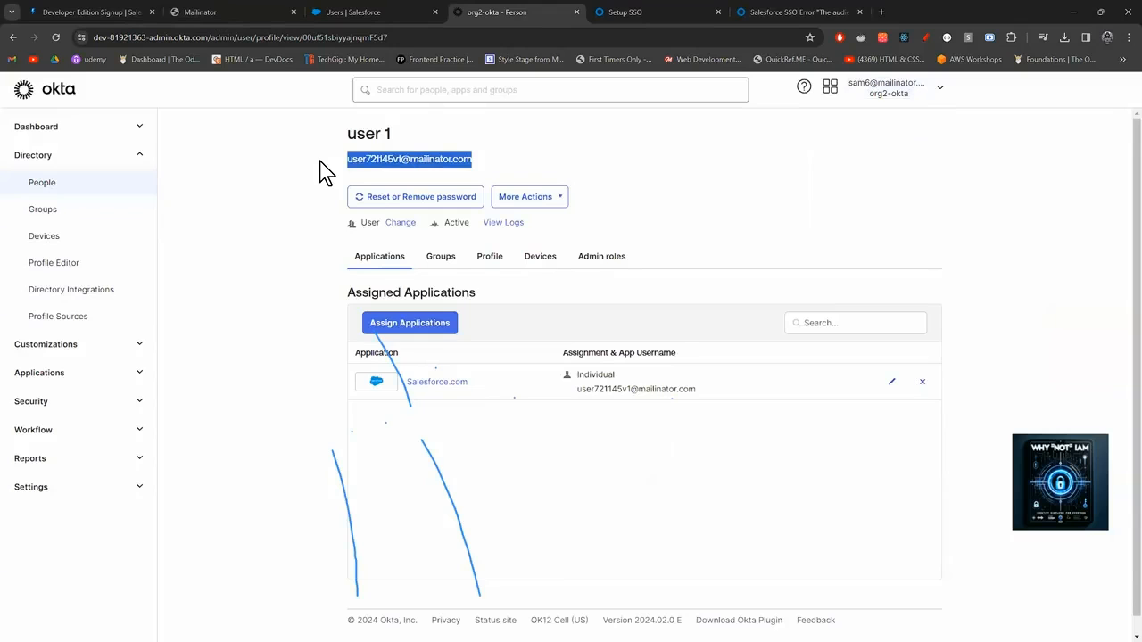
{"action": "mouse_move", "coordinate": [584, 627]}
{"action": "left_click", "coordinate": [671, 572]}
{"action": "left_click", "coordinate": [736, 393]}
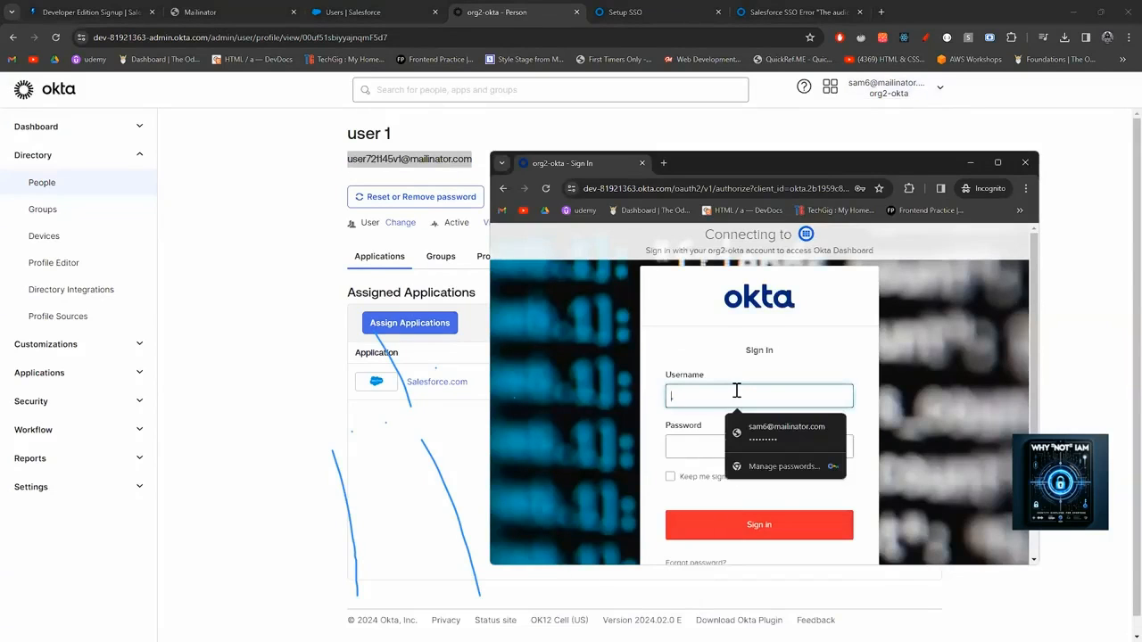
{"action": "key", "text": "ctrl+v"}
{"action": "left_click", "coordinate": [686, 446]}
{"action": "type", "text": "••••••"}
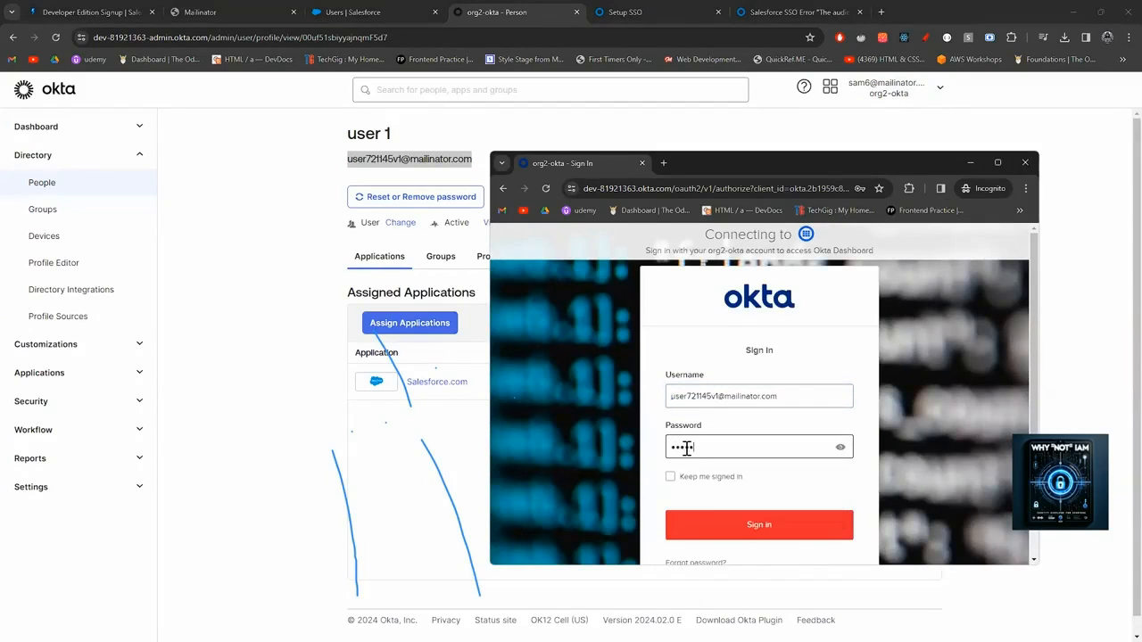
{"action": "type", "text": "••"}
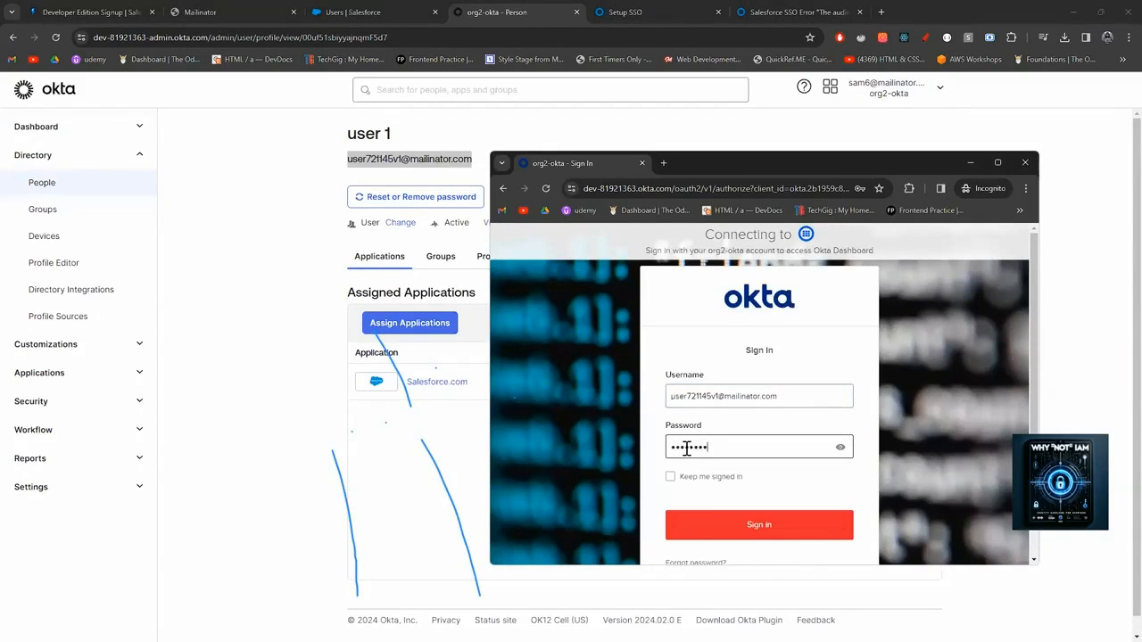
{"action": "left_click", "coordinate": [758, 529]}
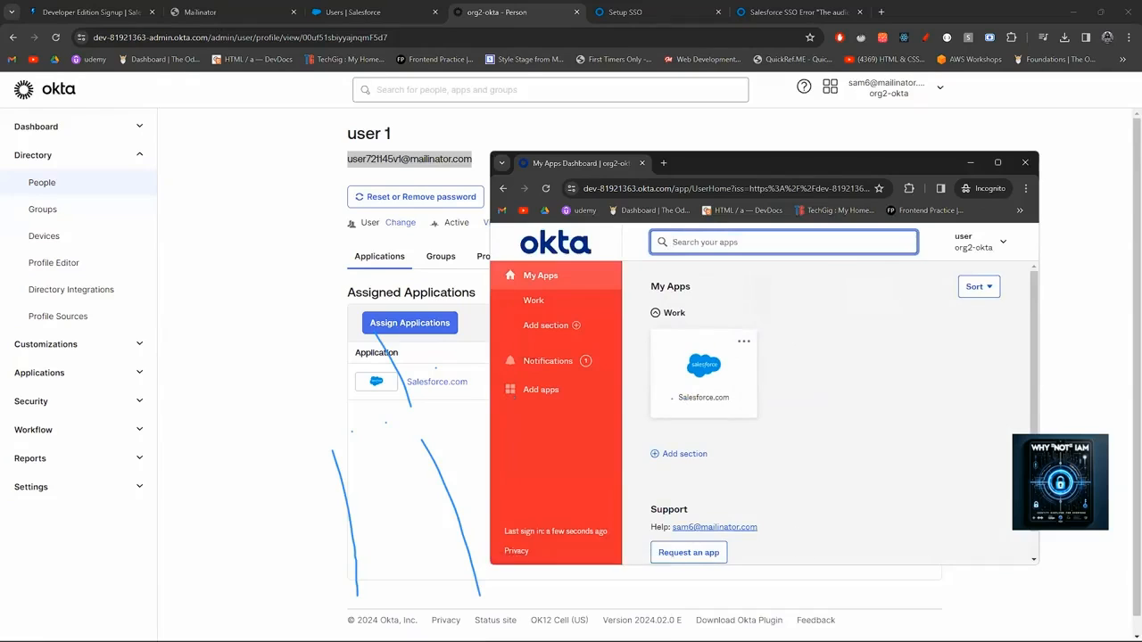
Clear SAML-tracer's captured requests, launch Salesforce.com from My Apps, and maximize its window.
{"action": "left_click", "coordinate": [665, 627]}
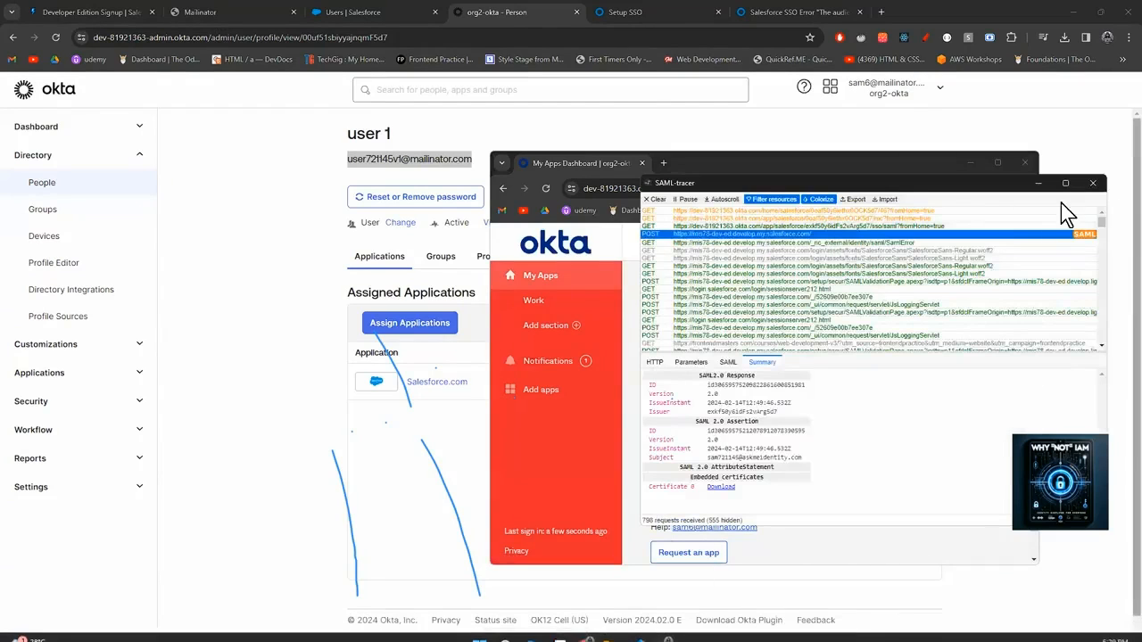
{"action": "left_click", "coordinate": [664, 201]}
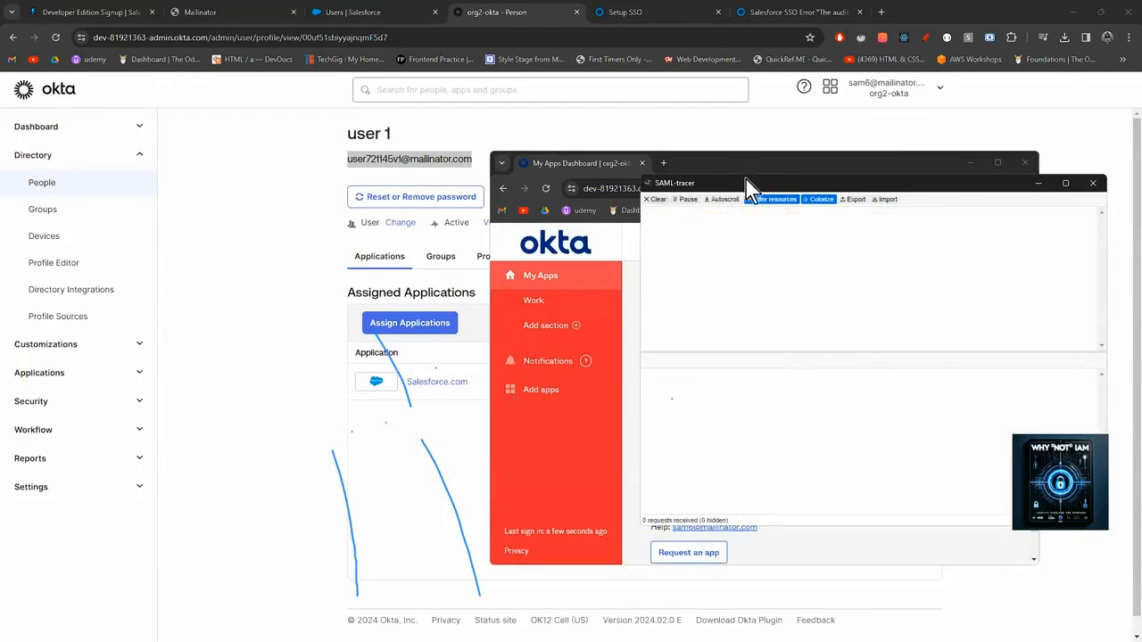
{"action": "left_click_drag", "start_coordinate": [750, 187], "coordinate": [830, 215]}
{"action": "left_click", "coordinate": [698, 379]}
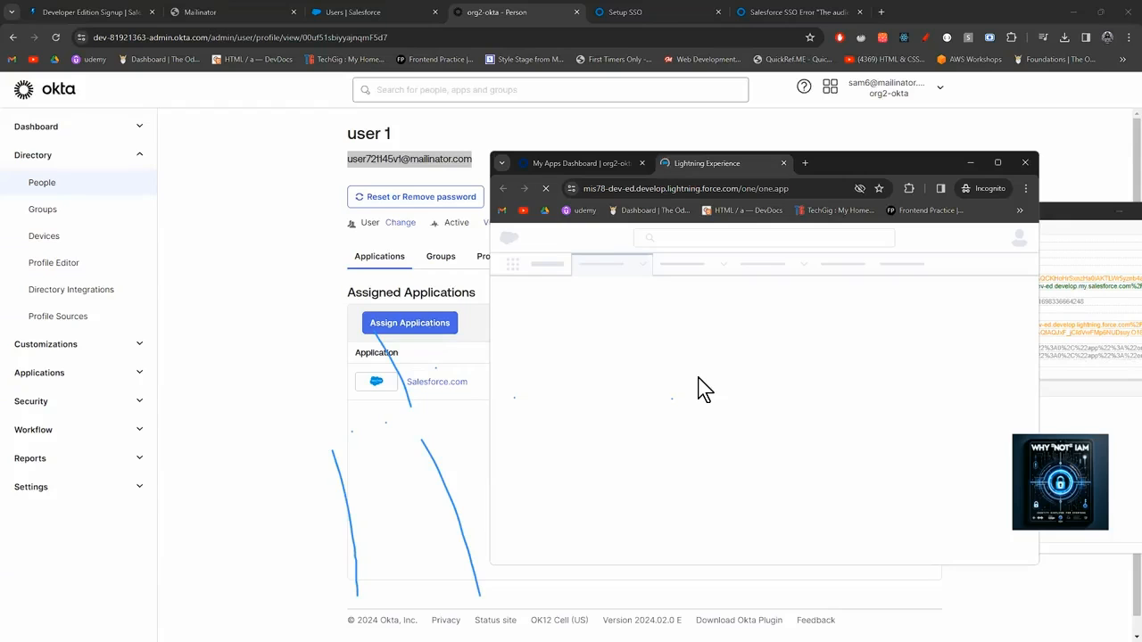
{"action": "left_click", "coordinate": [996, 164]}
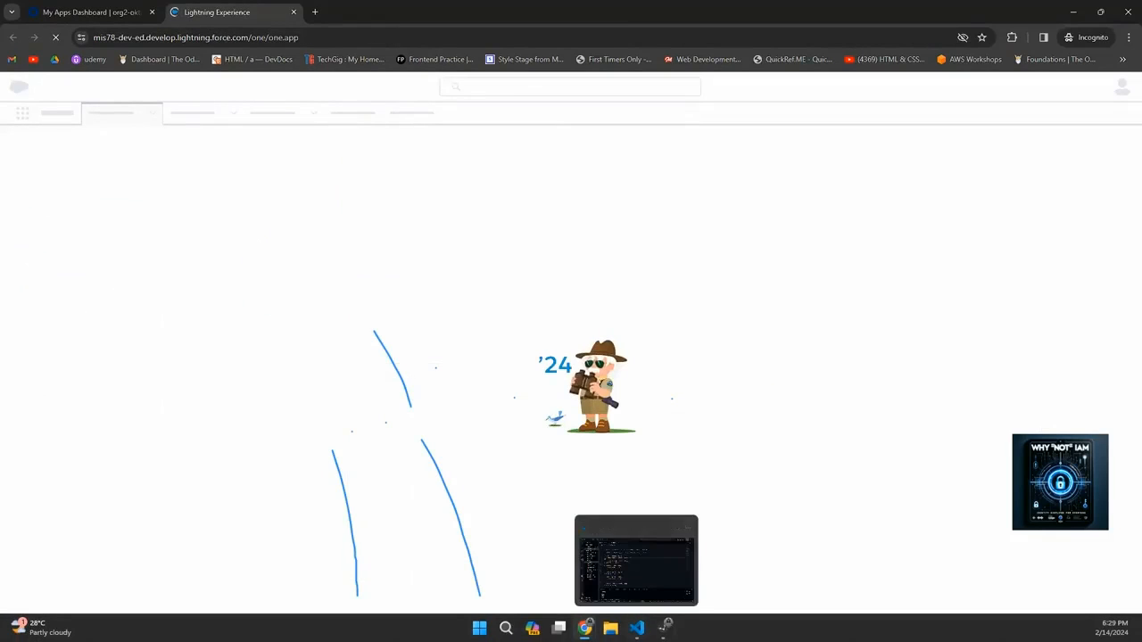
Inspect the captured SAML response in SAML-tracer, confirming the assertion subject is user 1's e-mail address.
{"action": "mouse_move", "coordinate": [584, 628]}
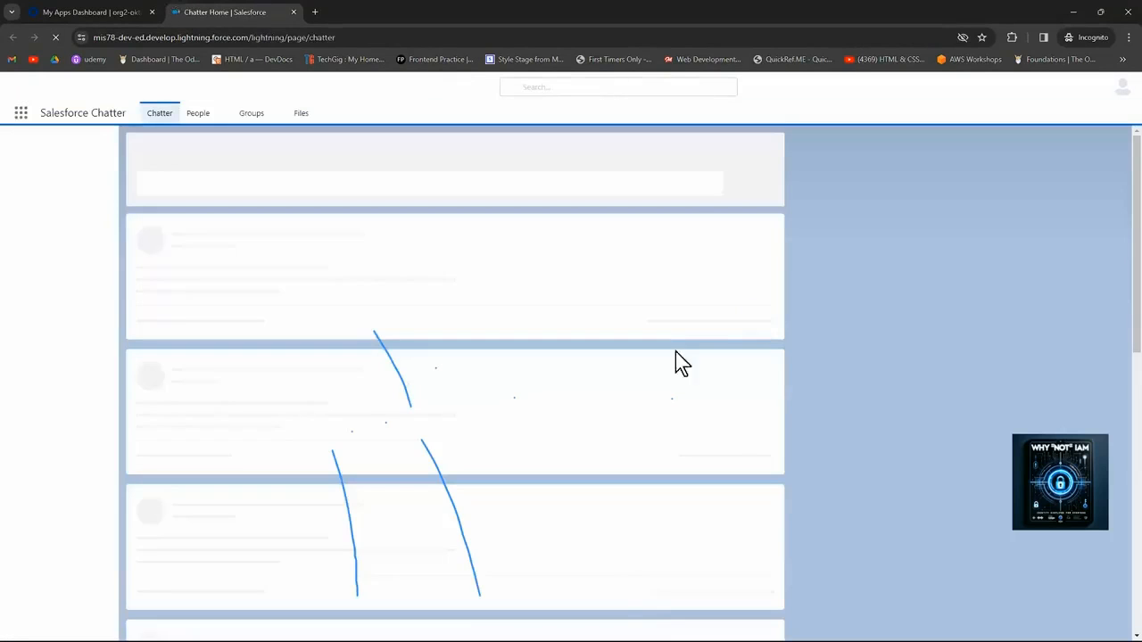
{"action": "left_click", "coordinate": [665, 628]}
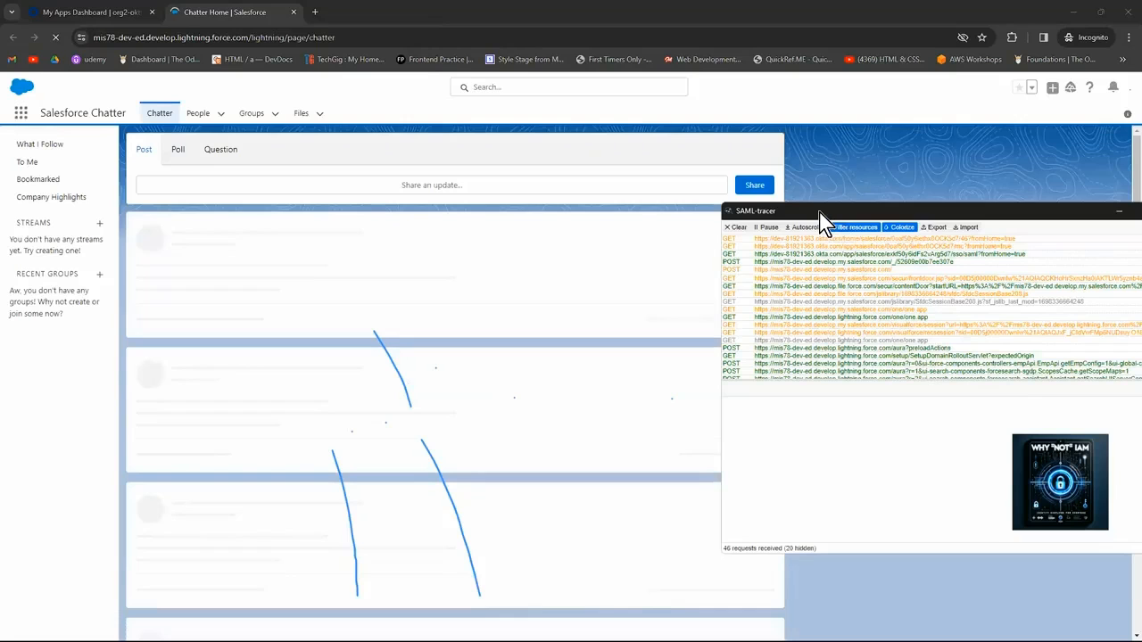
{"action": "left_click_drag", "start_coordinate": [820, 212], "coordinate": [447, 88]}
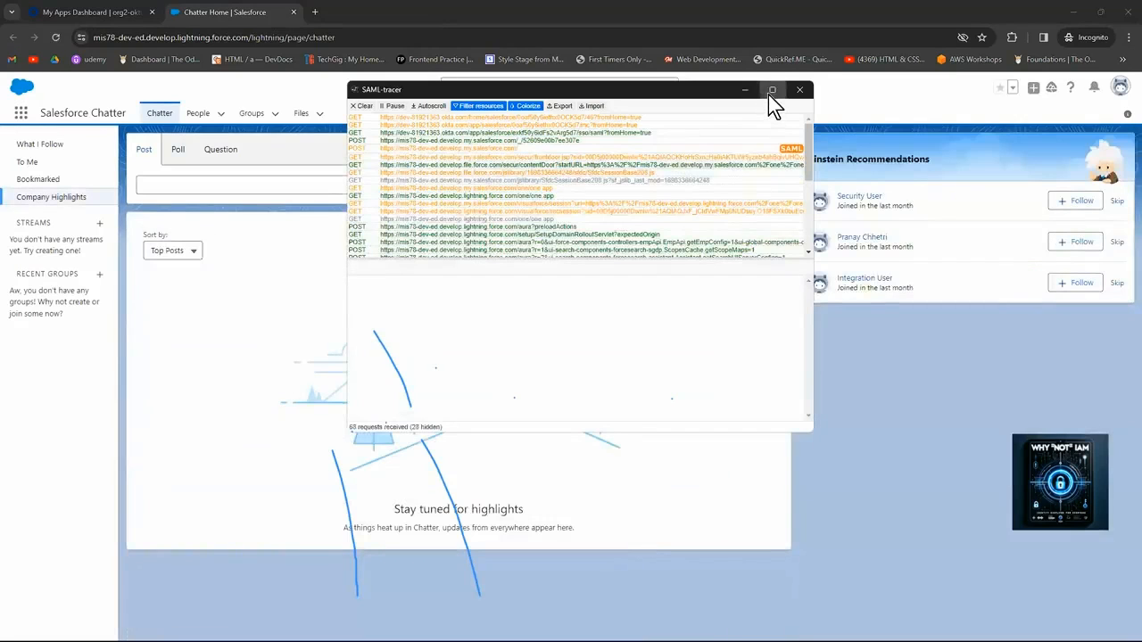
{"action": "left_click", "coordinate": [773, 92]}
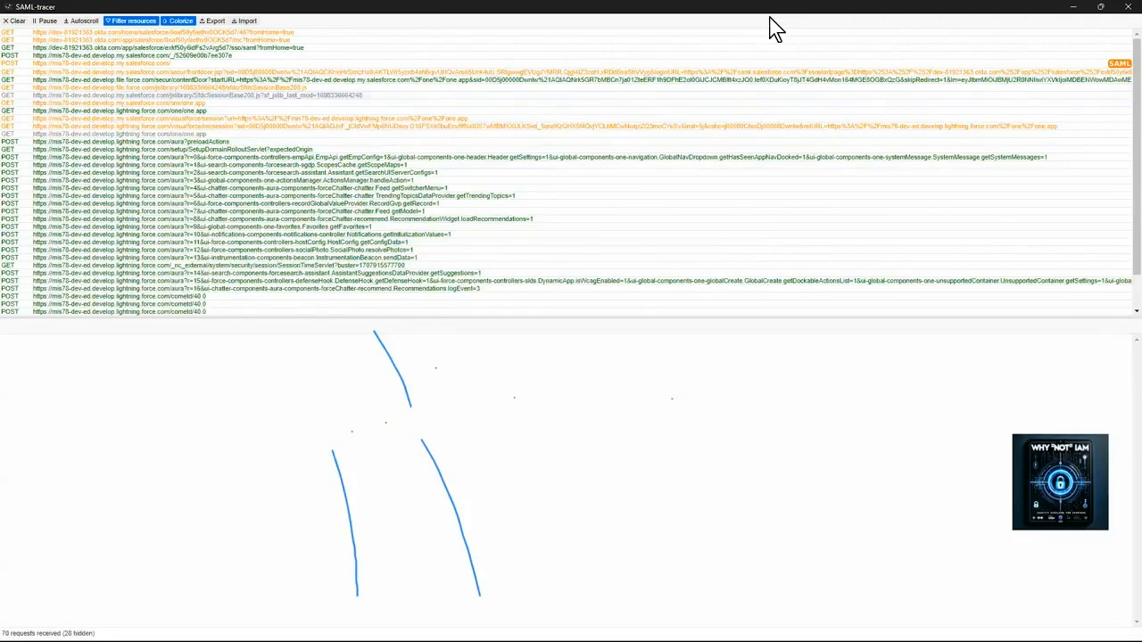
{"action": "left_click_drag", "start_coordinate": [770, 16], "coordinate": [962, 75]}
{"action": "left_click", "coordinate": [970, 76]}
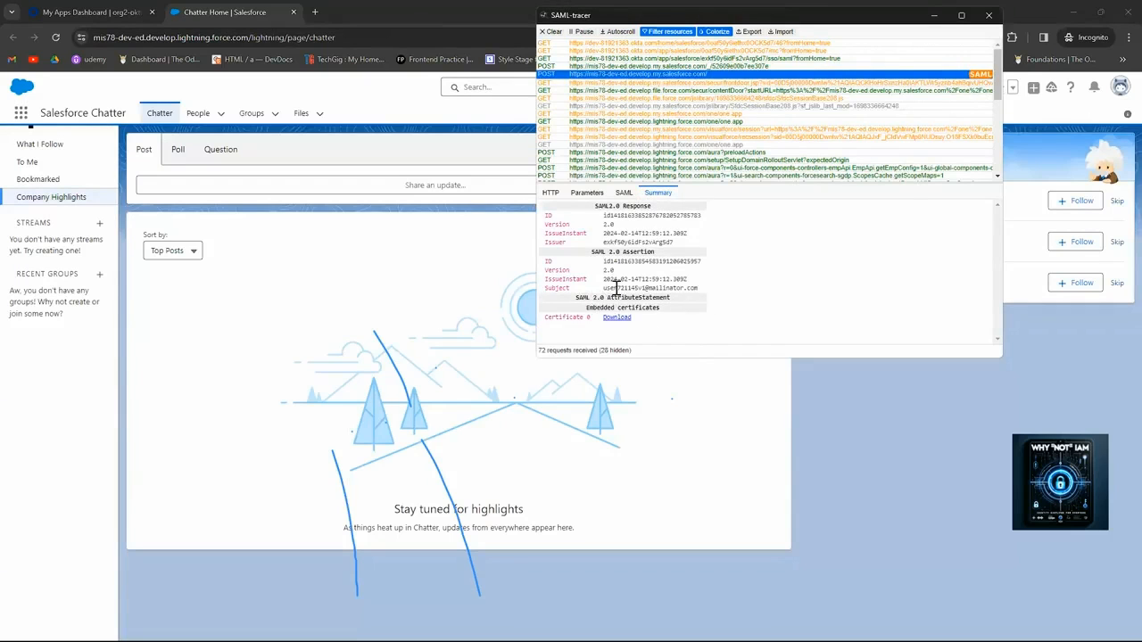
{"action": "left_click_drag", "start_coordinate": [603, 288], "coordinate": [700, 288]}
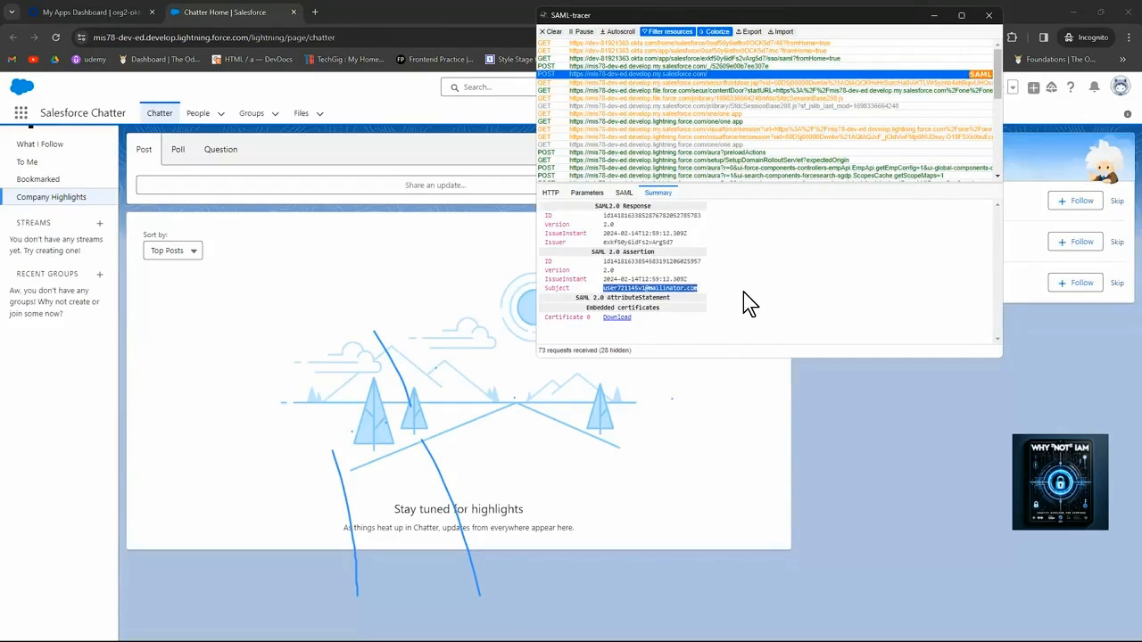
{"action": "left_click", "coordinate": [744, 295]}
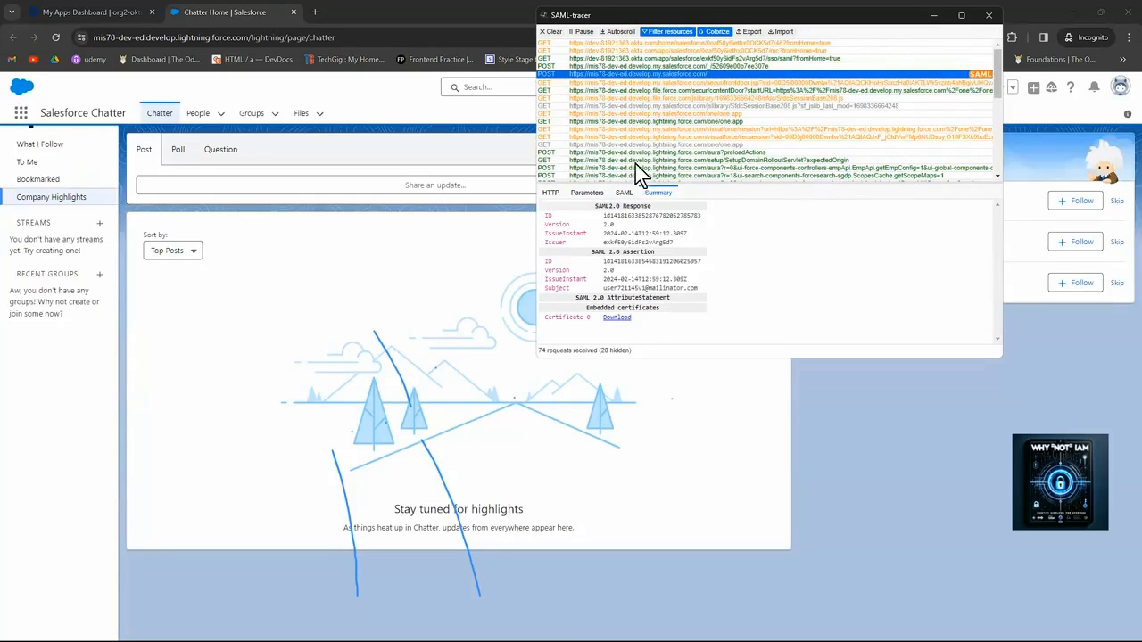
{"action": "left_click", "coordinate": [933, 15]}
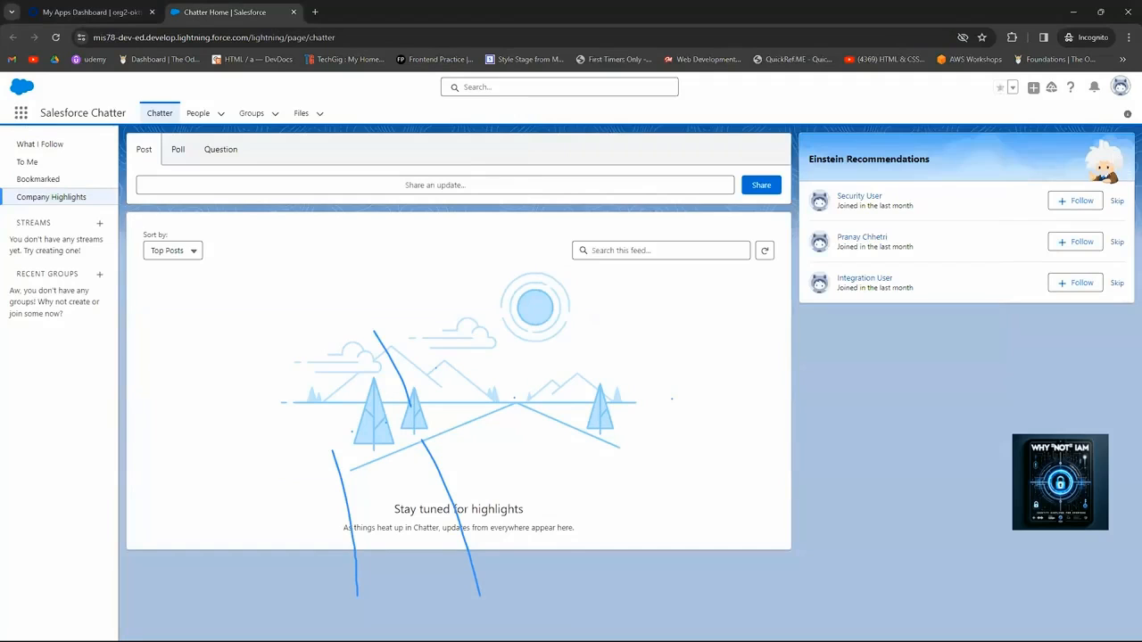